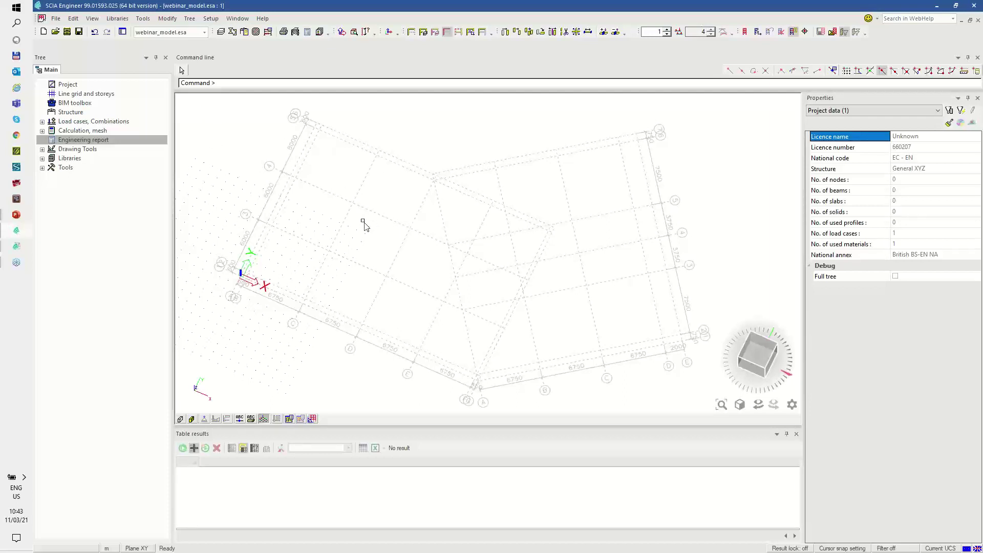
Review the project's basic data, functionality and action settings, and check the cursor snap settings
{"action": "left_click", "coordinate": [72, 84]}
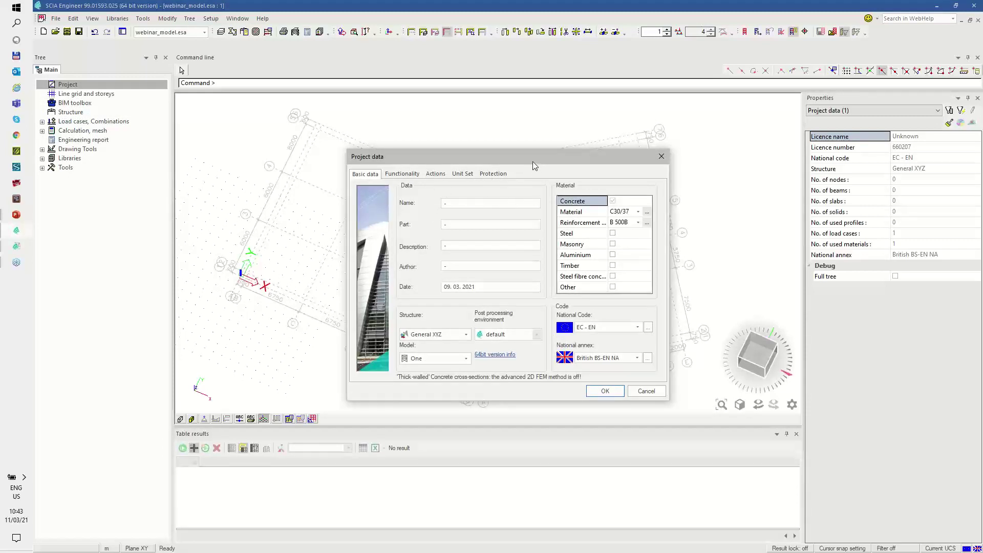
{"action": "mouse_move", "coordinate": [530, 163]}
{"action": "left_mouse_down"}
{"action": "mouse_move", "coordinate": [514, 153]}
{"action": "mouse_move", "coordinate": [521, 159]}
{"action": "left_mouse_up"}
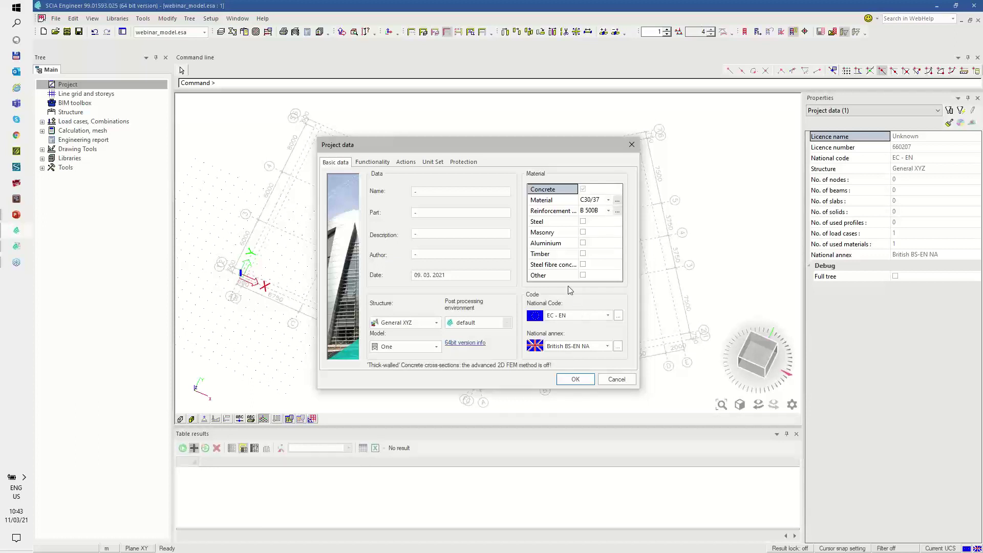
{"action": "left_click", "coordinate": [384, 165]}
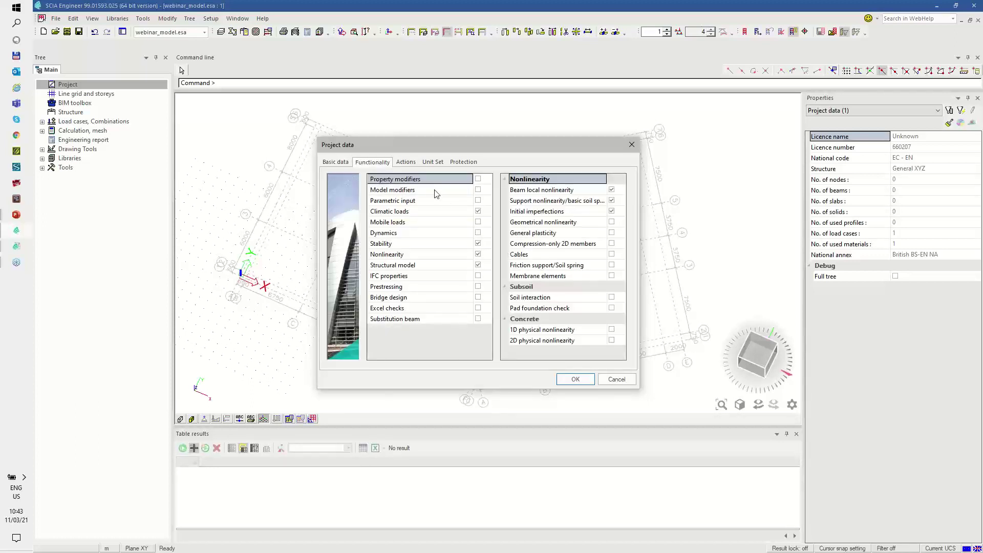
{"action": "left_click", "coordinate": [406, 162]}
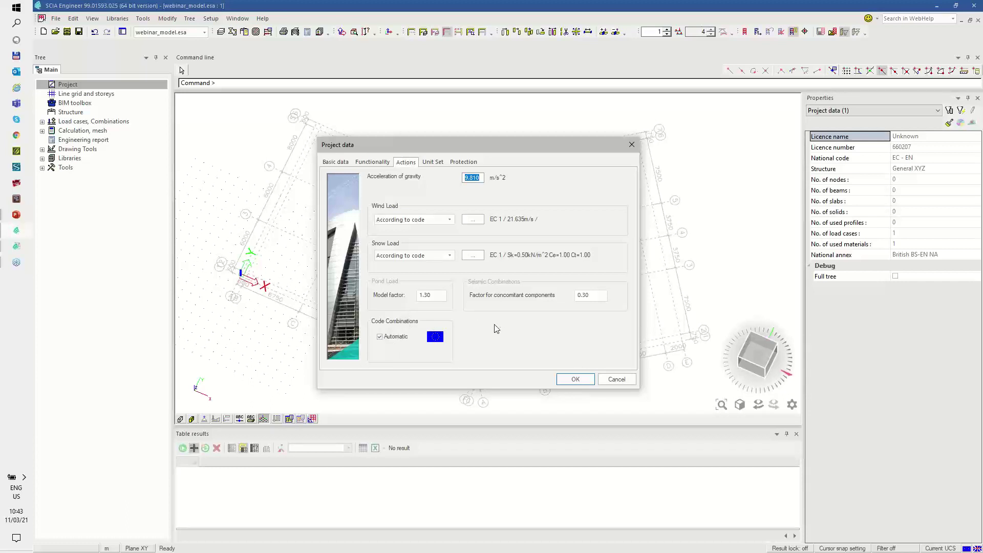
{"action": "left_click", "coordinate": [574, 381]}
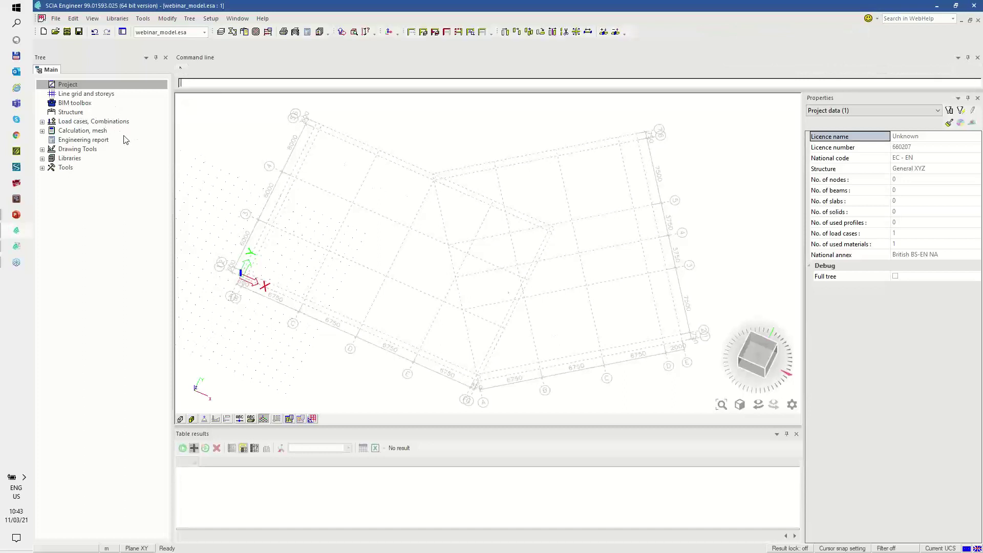
{"action": "left_click", "coordinate": [842, 548]}
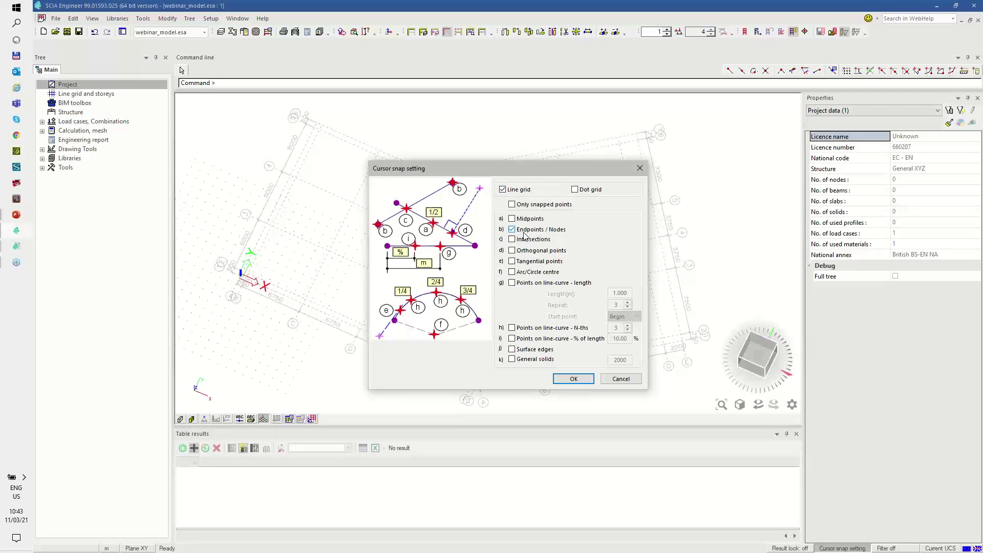
{"action": "left_click", "coordinate": [573, 379]}
Start a new C30/37 plate 200 mm thick and assign it to the Slabs layer
{"action": "left_click", "coordinate": [72, 113]}
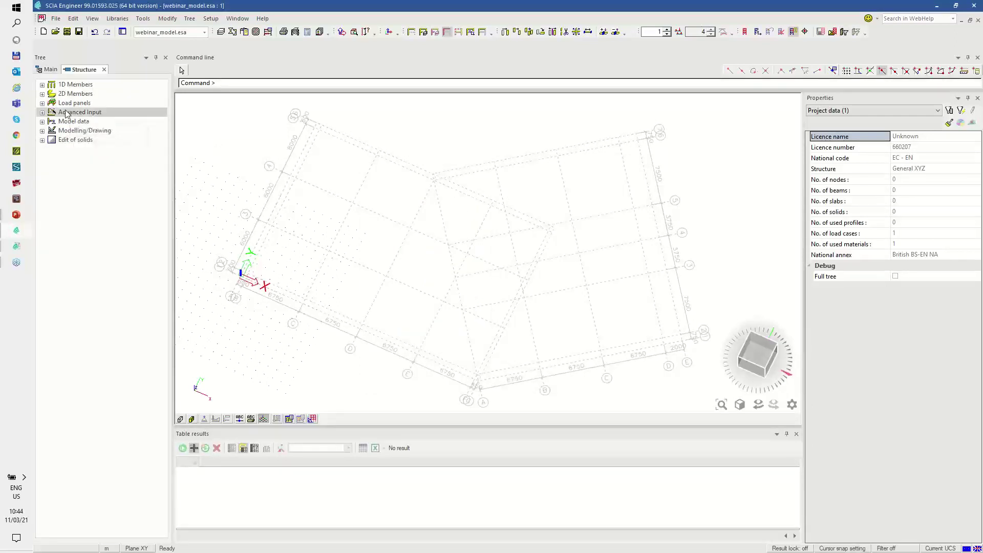
{"action": "left_click", "coordinate": [42, 93]}
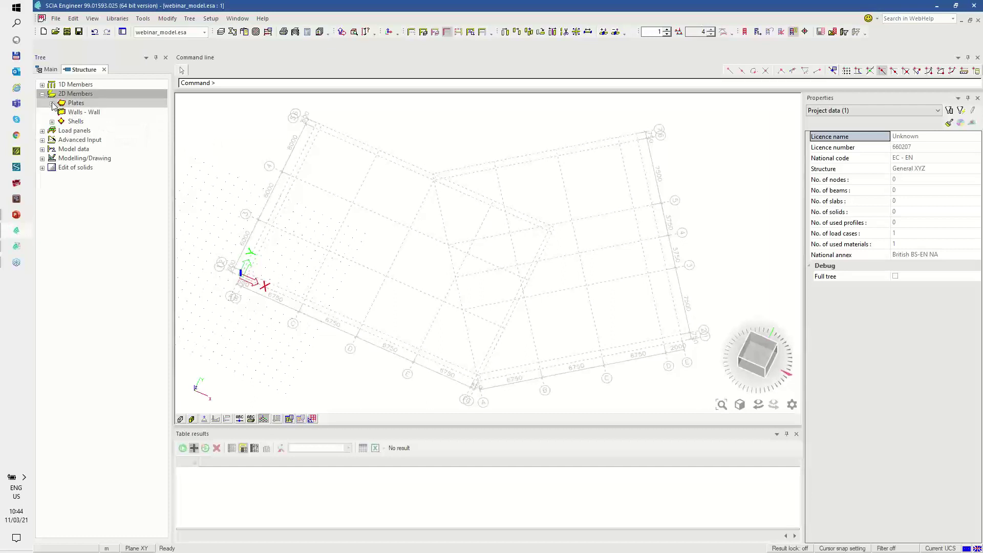
{"action": "left_click", "coordinate": [51, 103]}
{"action": "double_click", "coordinate": [83, 112]}
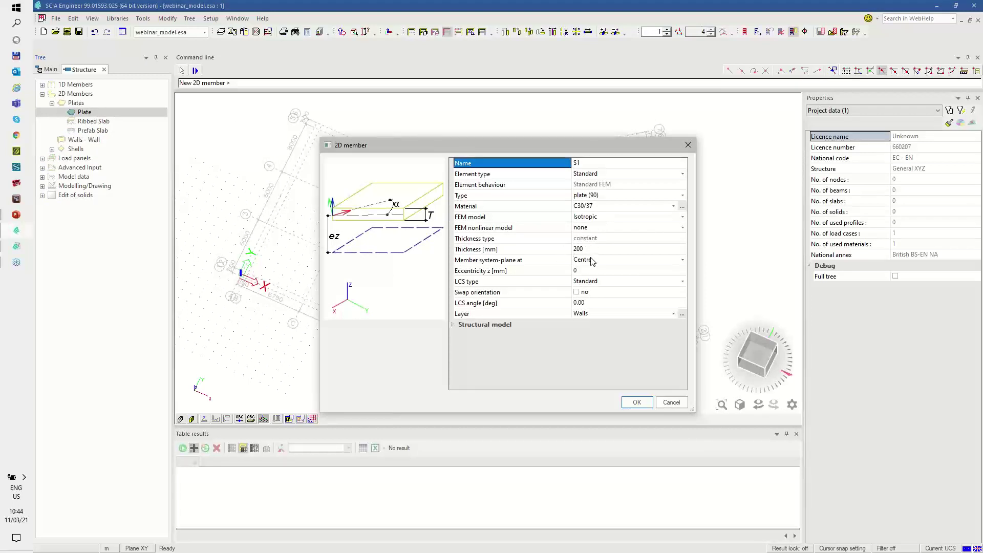
{"action": "left_click", "coordinate": [587, 314]}
{"action": "left_click", "coordinate": [587, 314]}
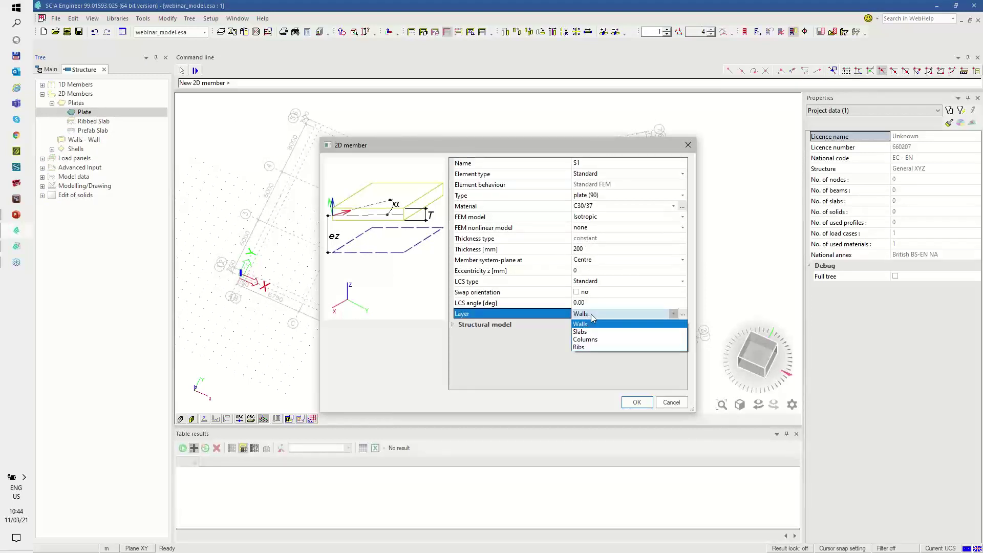
{"action": "left_click", "coordinate": [584, 331]}
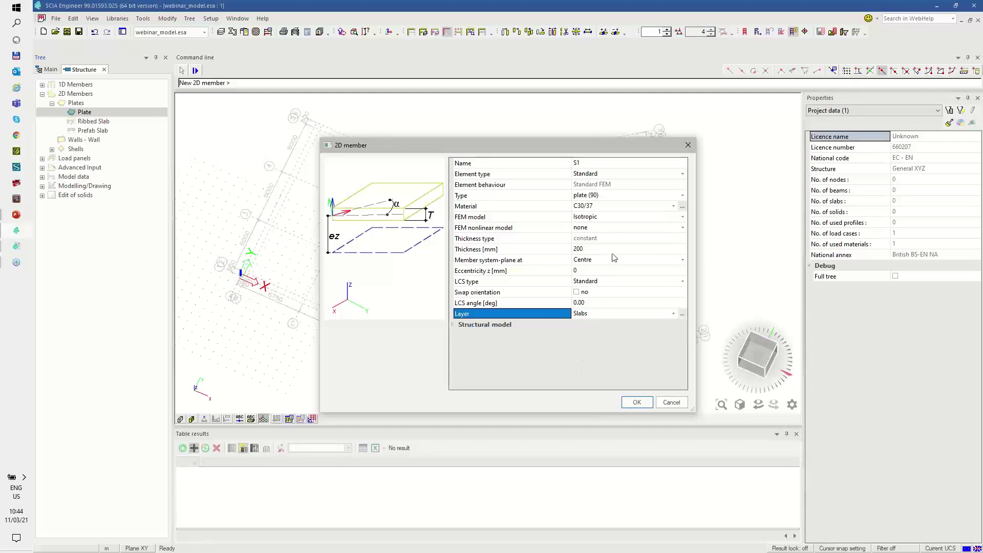
{"action": "left_click", "coordinate": [636, 402]}
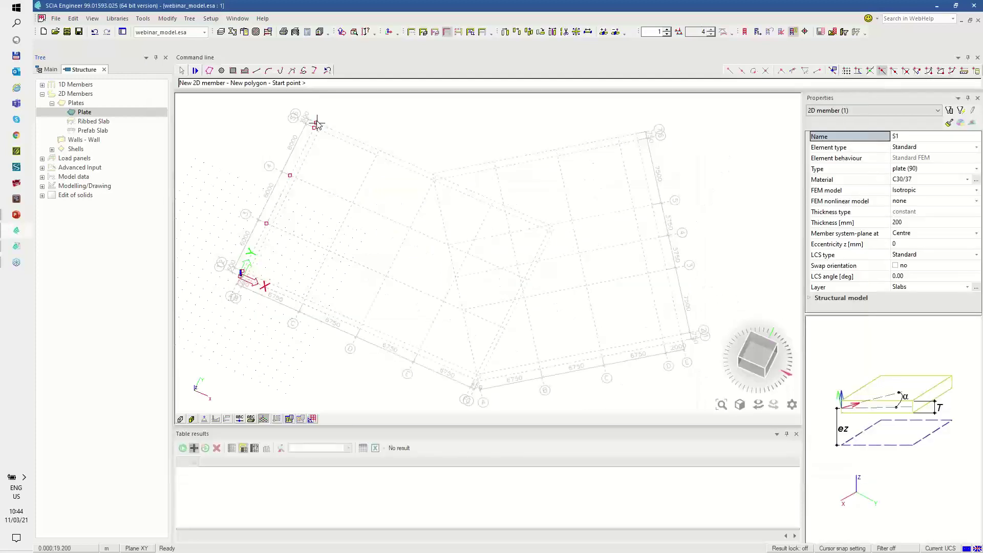
Draw the first slab's polygon over the first wing, from the grid origin side to axis D across the full wing depth
{"action": "left_click", "coordinate": [317, 124]}
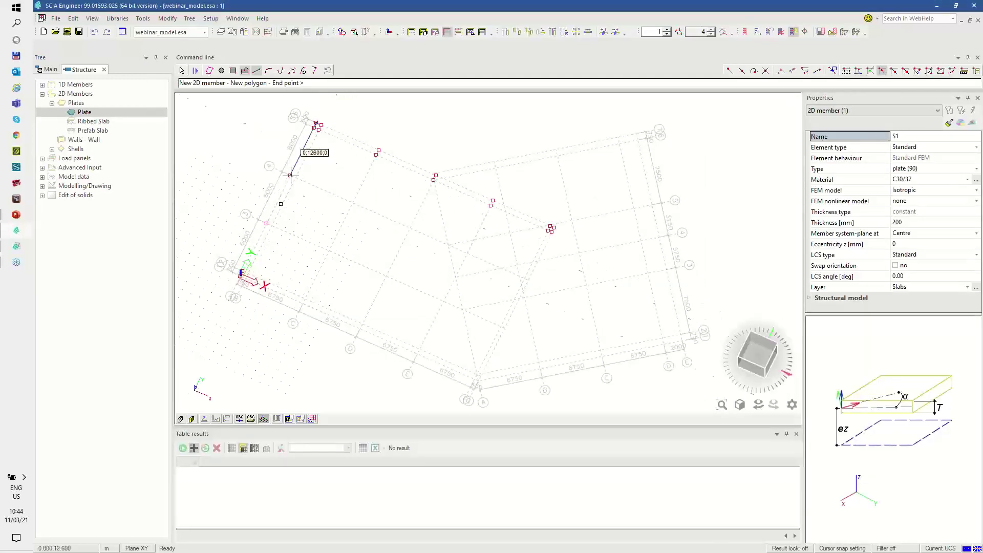
{"action": "left_click", "coordinate": [243, 275]}
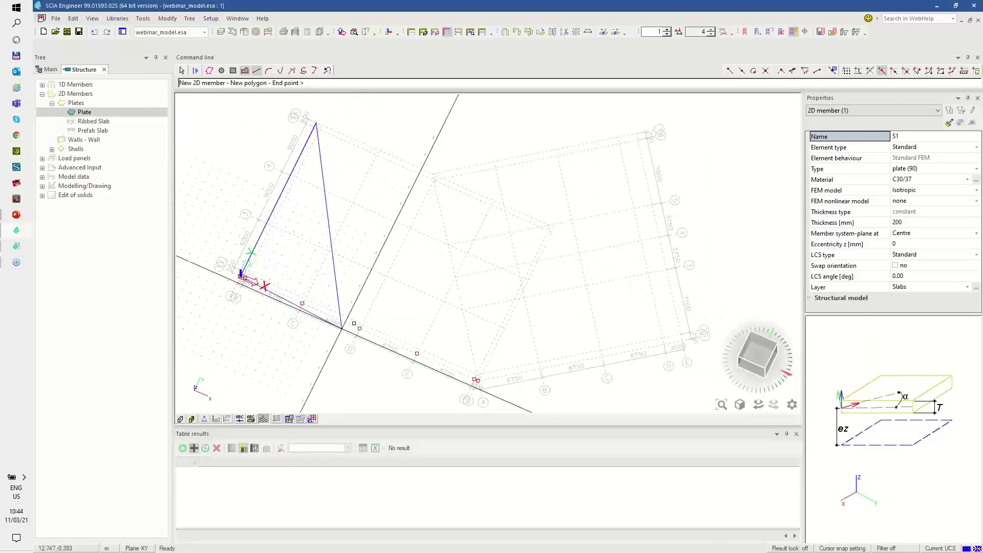
{"action": "left_click", "coordinate": [360, 328]}
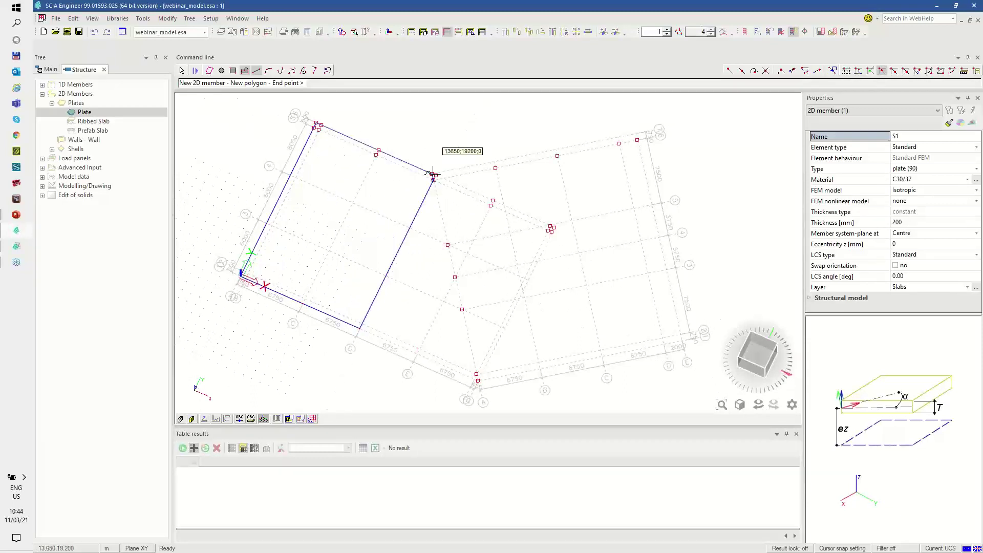
{"action": "left_click", "coordinate": [316, 123]}
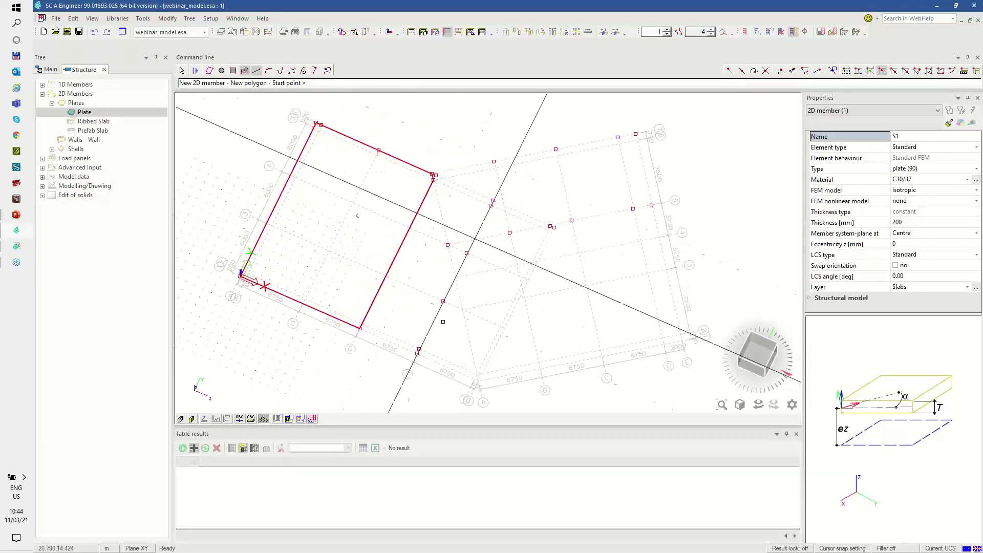
Draw the middle slab's polygon around the building's bend, between the first slab's edge on axis D and axis B of the second wing
{"action": "left_click", "coordinate": [360, 329]}
{"action": "left_click", "coordinate": [475, 380]}
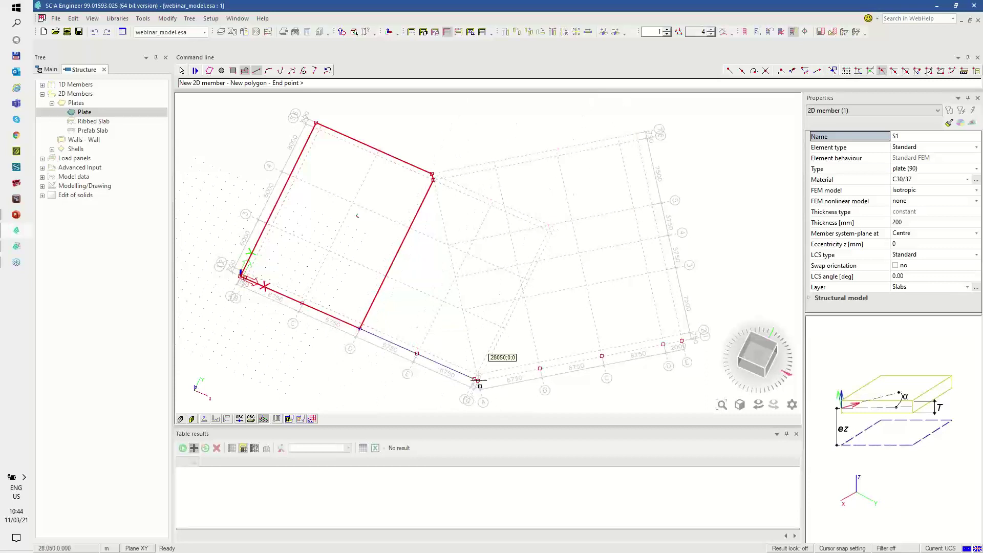
{"action": "left_click", "coordinate": [540, 368]}
{"action": "left_click", "coordinate": [494, 162]}
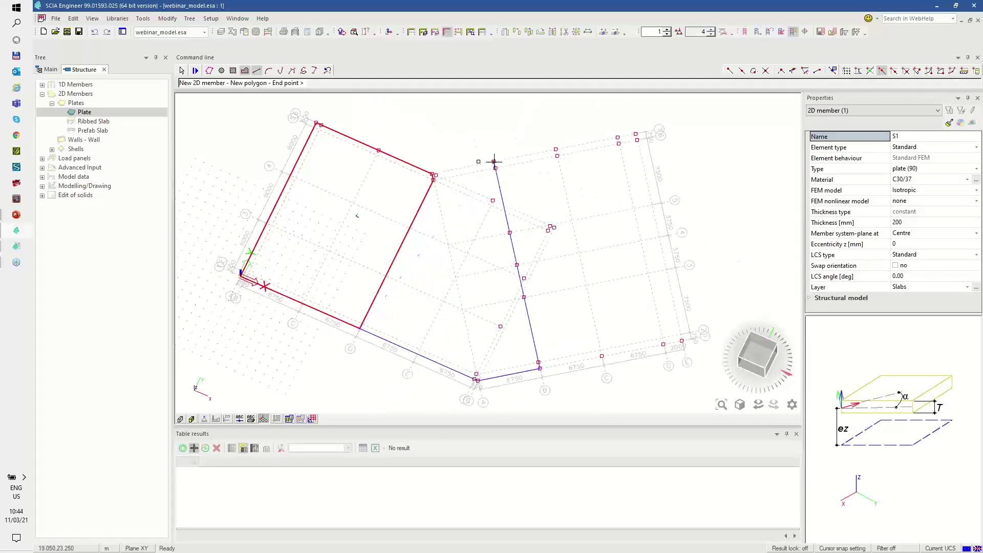
{"action": "left_click", "coordinate": [433, 175]}
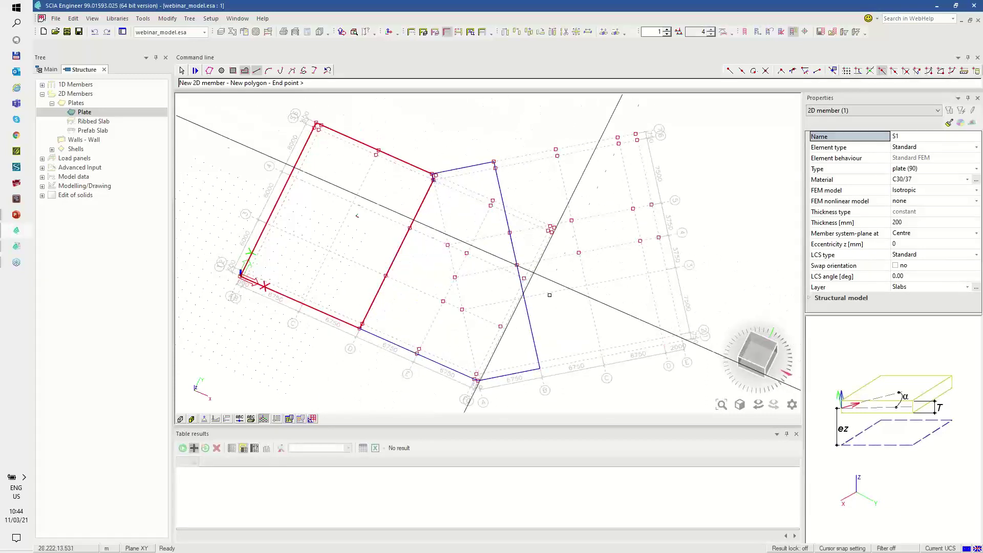
{"action": "key", "text": "Escape"}
Draw the third slab from axis B with straight edges to axis C joined by a circular arc, and finish plate input
{"action": "left_click", "coordinate": [540, 368]}
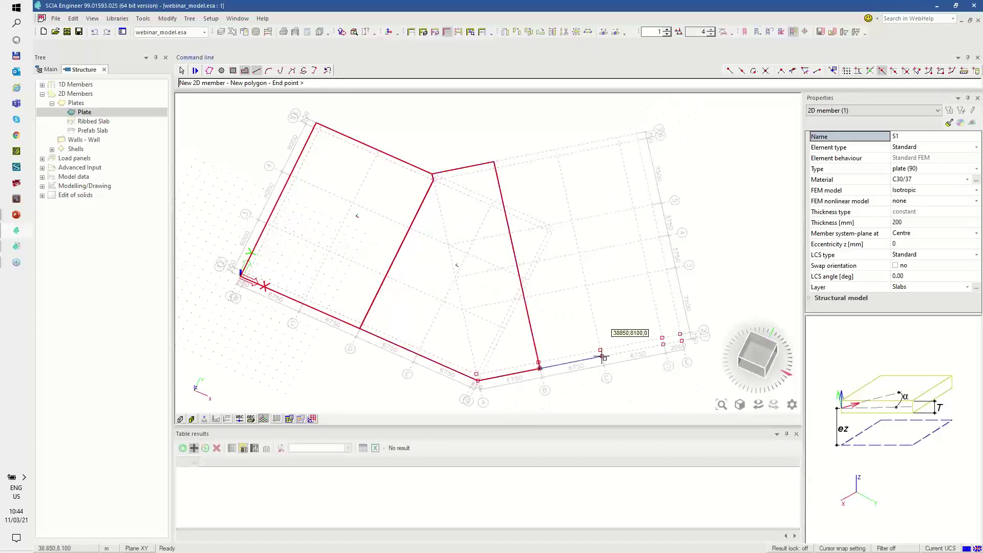
{"action": "left_click", "coordinate": [602, 356]}
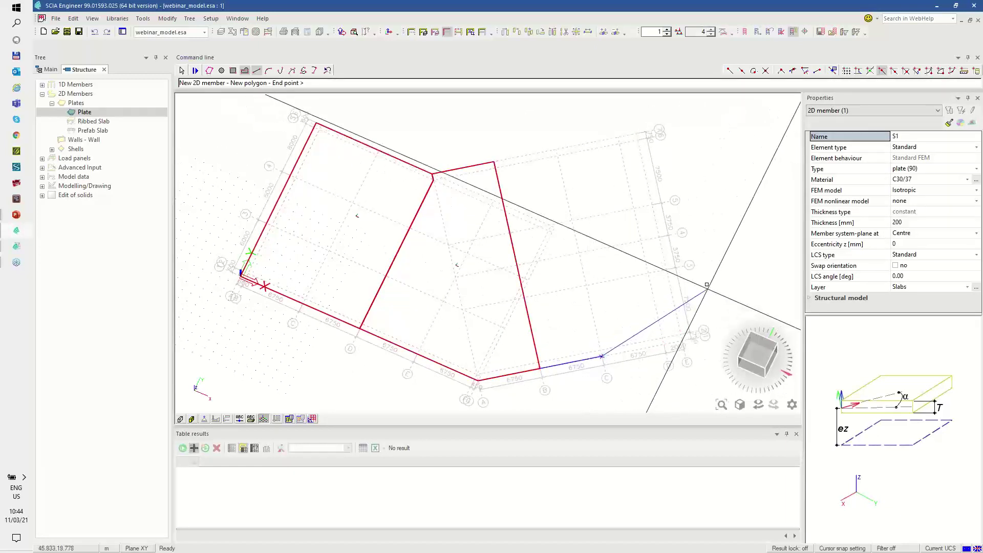
{"action": "left_click", "coordinate": [268, 70]}
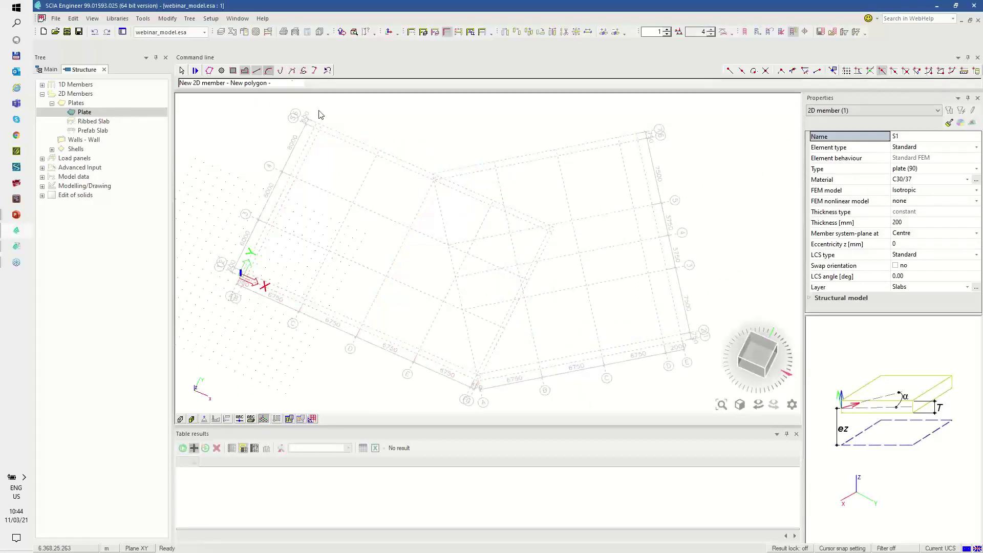
{"action": "left_click", "coordinate": [658, 237]}
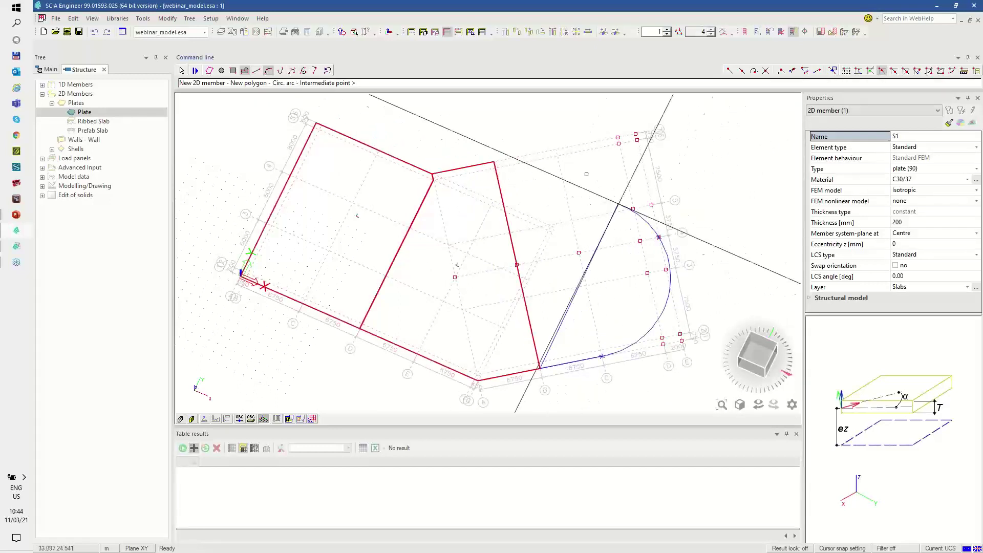
{"action": "left_click", "coordinate": [556, 149]}
{"action": "left_click", "coordinate": [494, 161]}
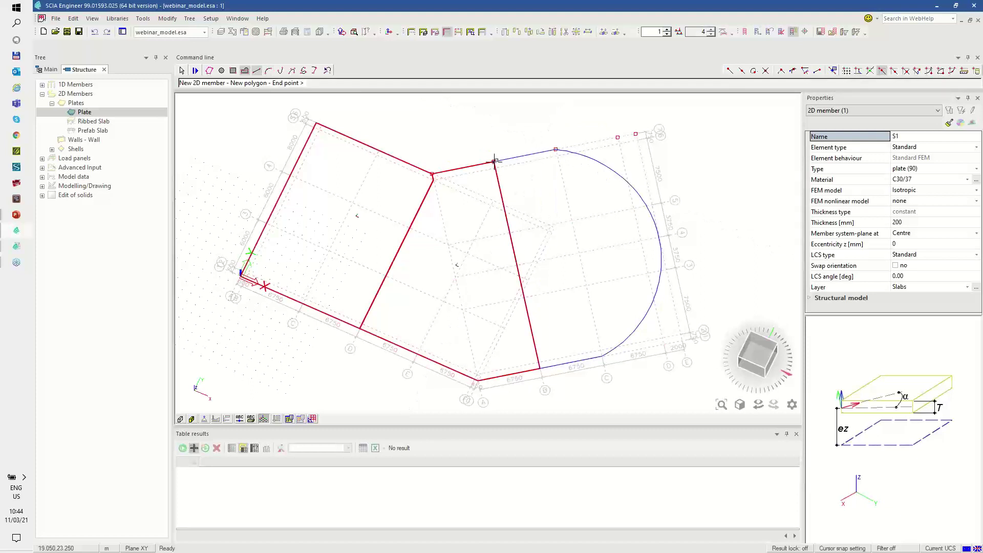
{"action": "key", "text": "Escape"}
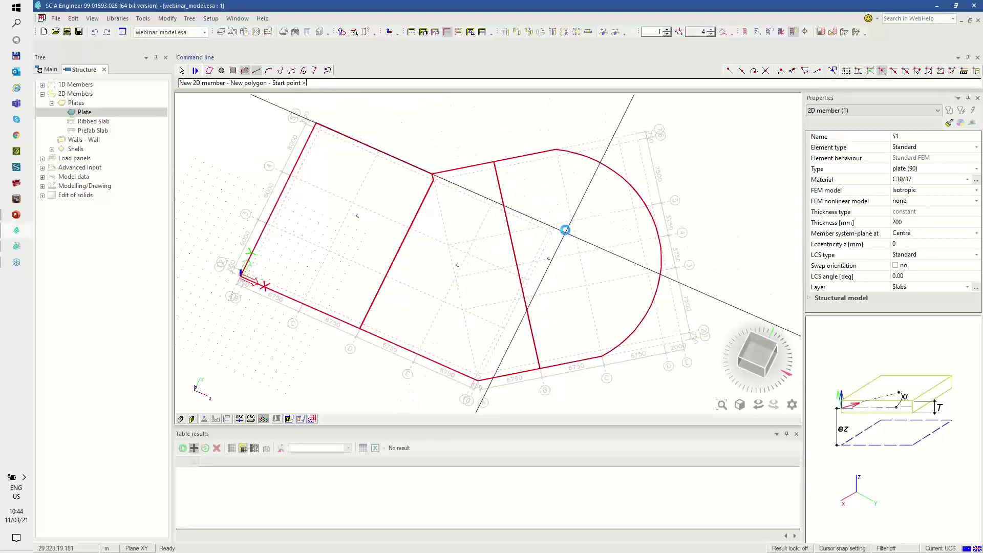
{"action": "key", "text": "Escape"}
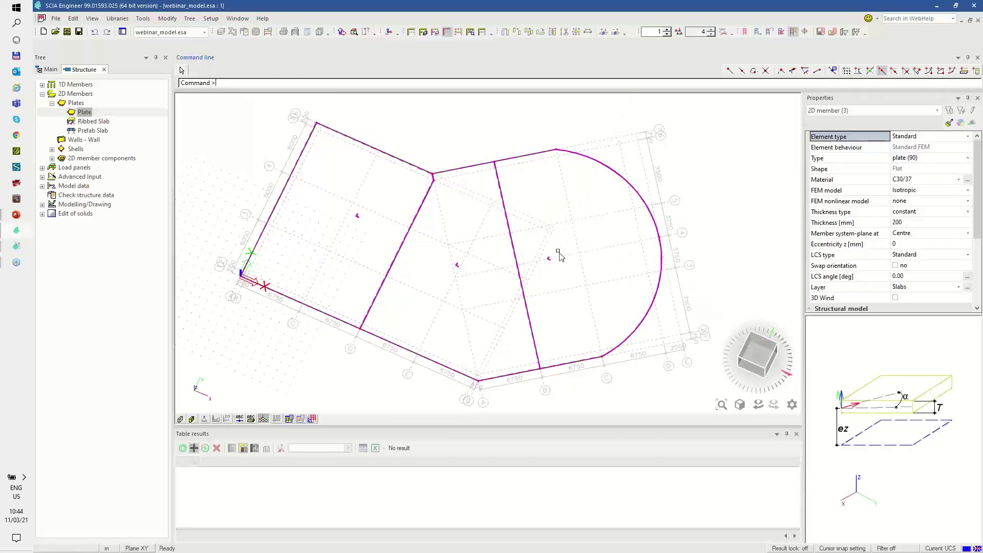
{"action": "key", "text": "Escape"}
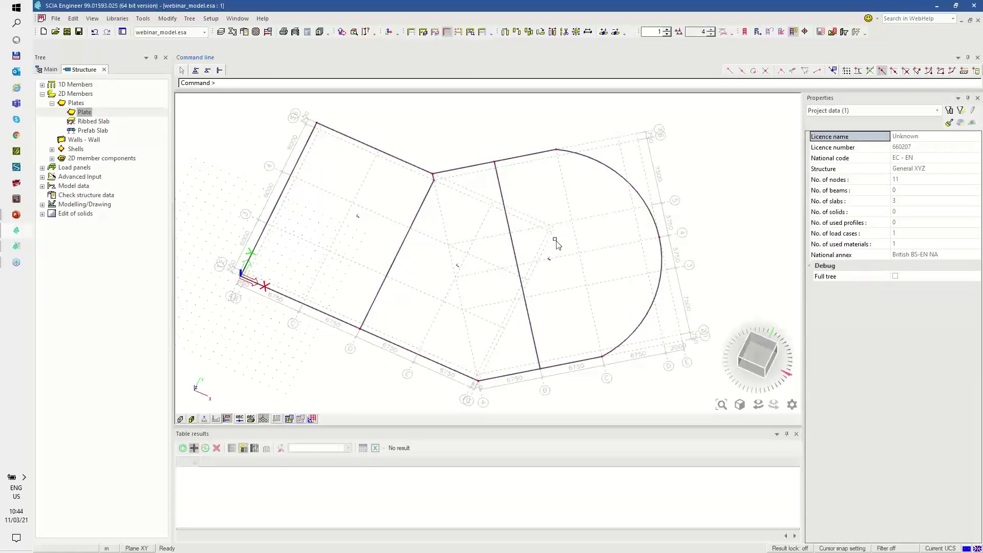
Cut a polygonal opening in the first slab at the one-bay corner beside the building's inner bend
{"action": "left_click", "coordinate": [51, 158]}
{"action": "double_click", "coordinate": [90, 177]}
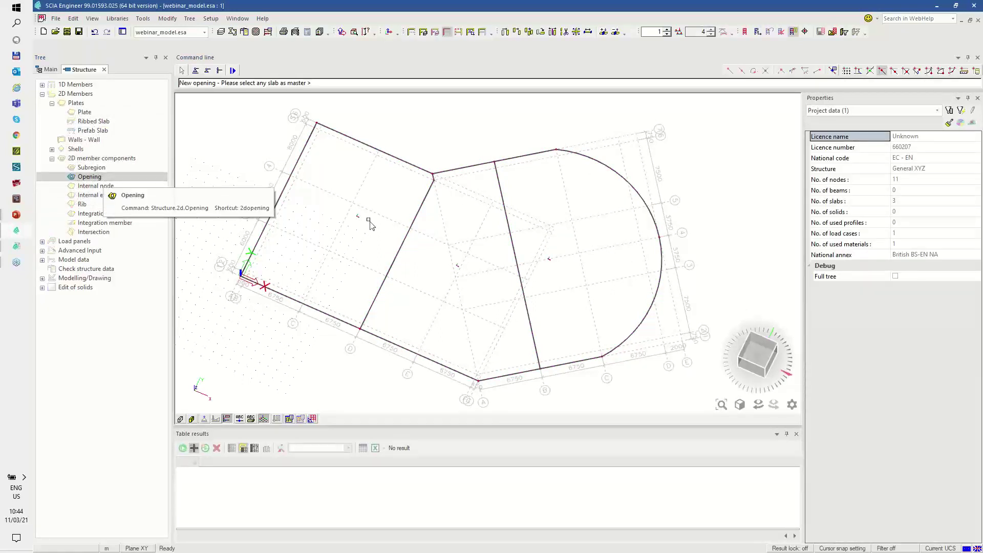
{"action": "left_click", "coordinate": [391, 157]}
{"action": "left_click", "coordinate": [635, 403]}
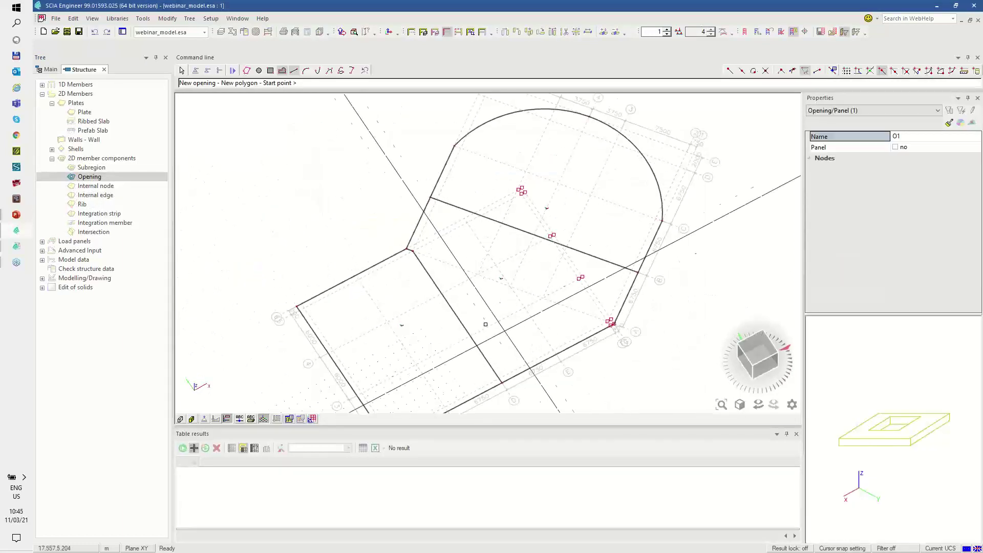
{"action": "left_click", "coordinate": [355, 275]}
{"action": "left_click", "coordinate": [387, 321]}
{"action": "left_click", "coordinate": [441, 293]}
{"action": "left_click", "coordinate": [413, 251]}
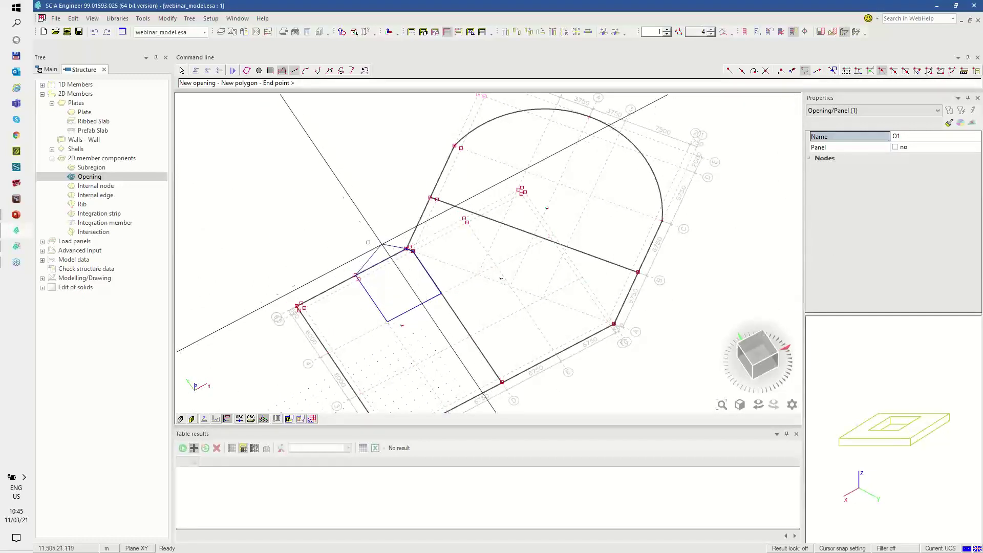
{"action": "key", "text": "Escape"}
{"action": "key", "text": "Escape"}
{"action": "key", "text": "Escape"}
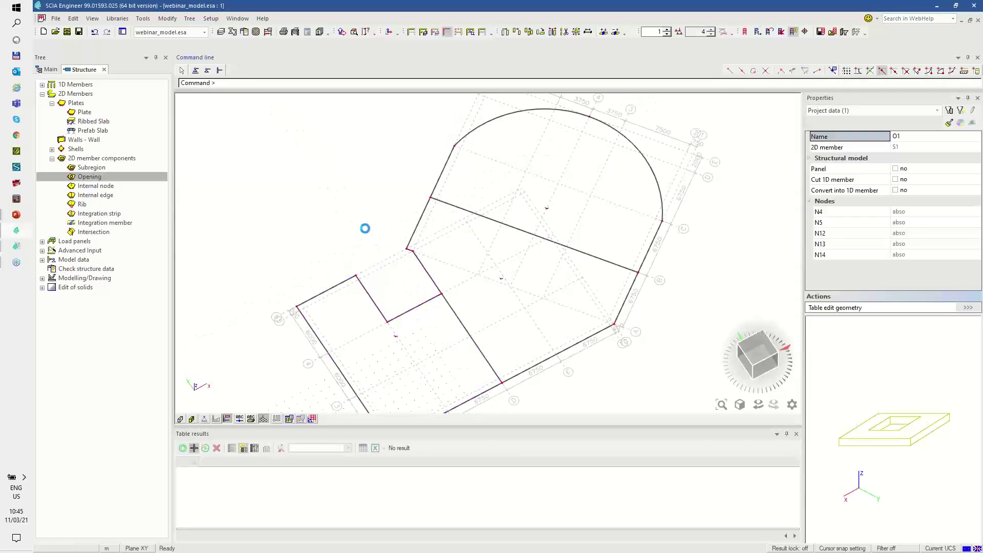
Cut a polygonal opening in the middle slab at the inner bend, from the first opening to the third slab's edge
{"action": "double_click", "coordinate": [91, 178]}
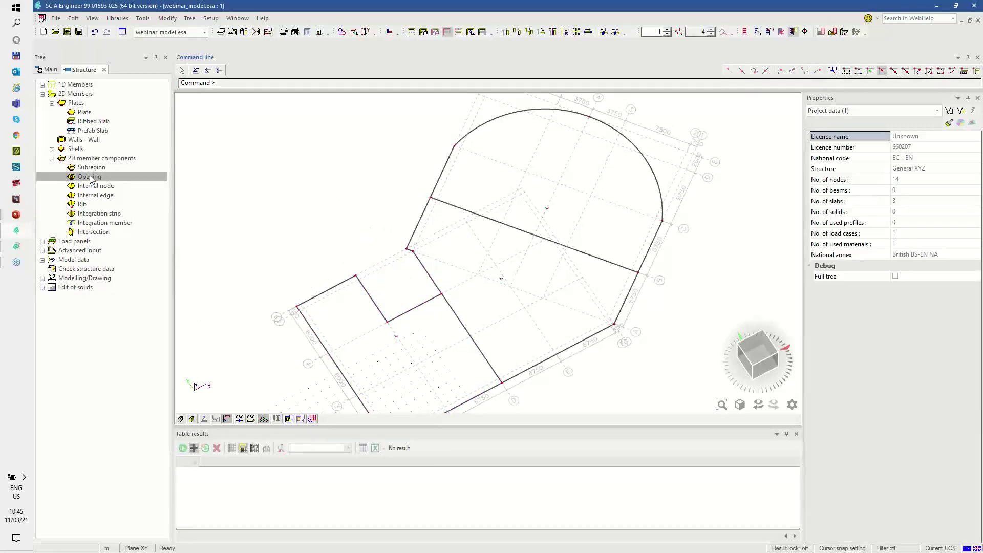
{"action": "left_click", "coordinate": [422, 225]}
{"action": "left_click", "coordinate": [636, 401]}
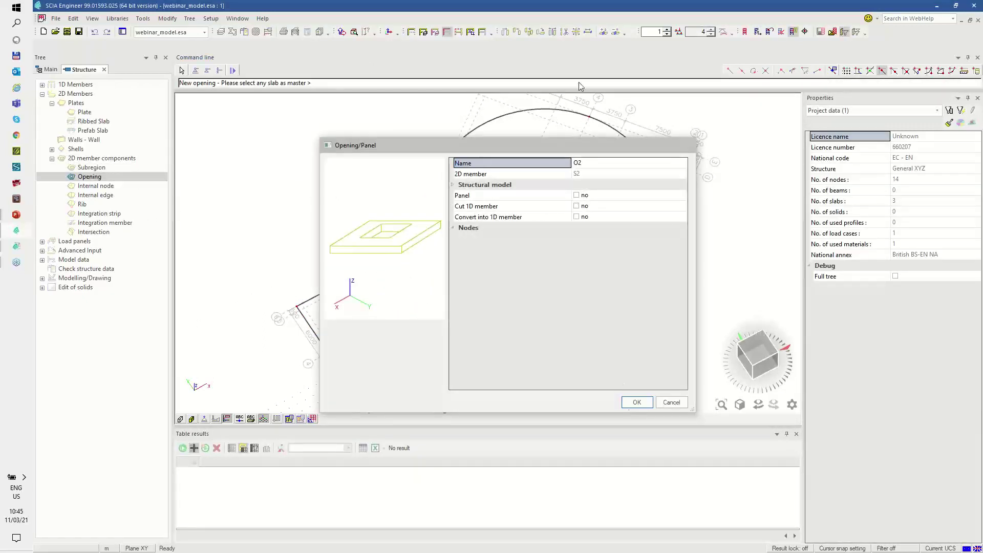
{"action": "left_click", "coordinate": [408, 248]}
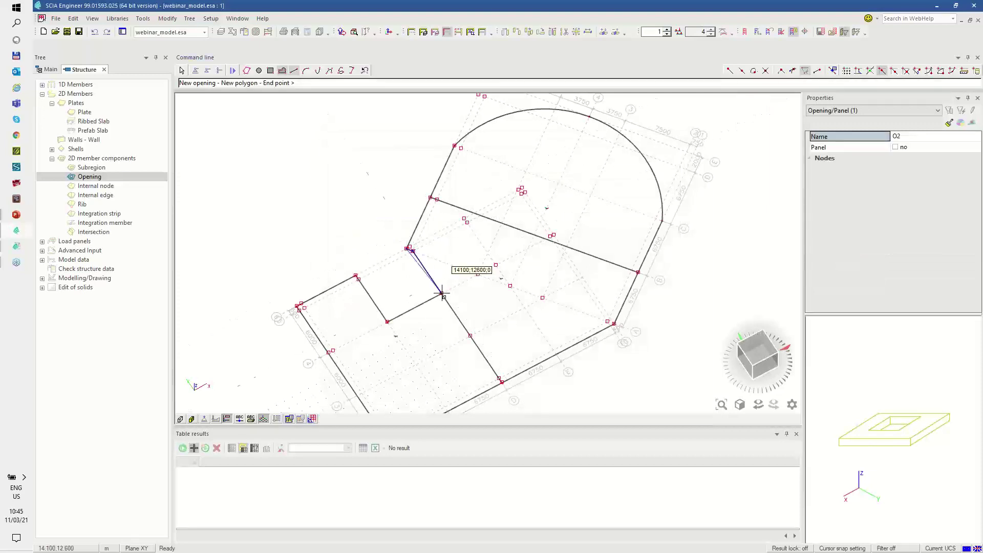
{"action": "left_click", "coordinate": [478, 274]}
{"action": "left_click", "coordinate": [502, 223]}
{"action": "left_click", "coordinate": [431, 197]}
{"action": "key", "text": "Escape"}
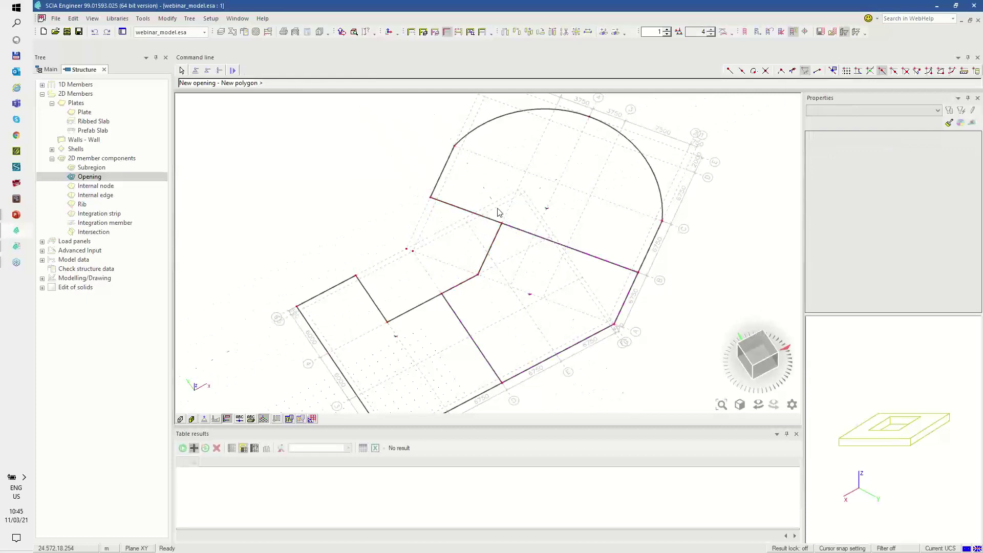
Cut a circular opening in the third slab, centred on the edge it shares with the middle slab beside the inner bend
{"action": "right_click_drag", "start_coordinate": [549, 285], "coordinate": [527, 276], "text": "ctrl"}
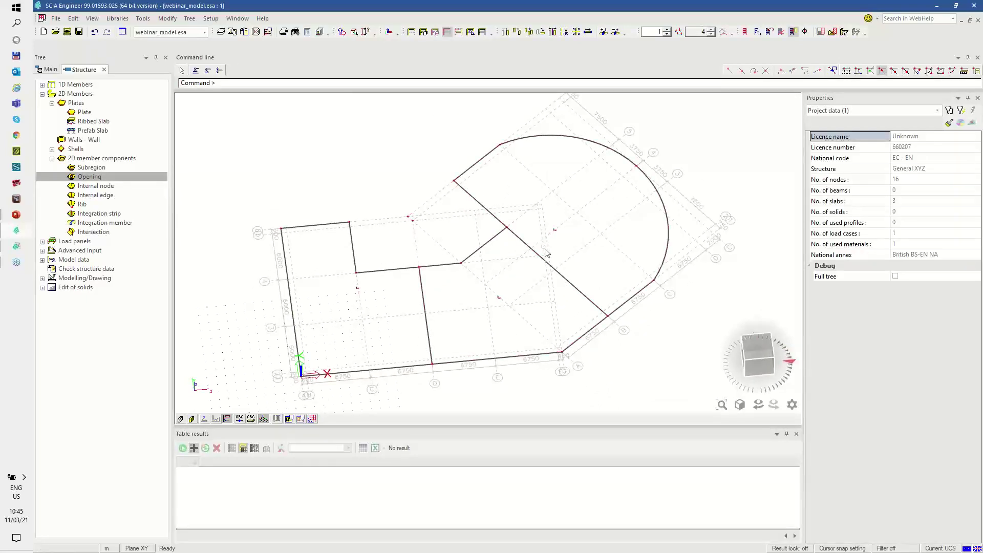
{"action": "scroll", "coordinate": [543, 247], "scroll_direction": "up", "scroll_amount": 2}
{"action": "double_click", "coordinate": [112, 177]}
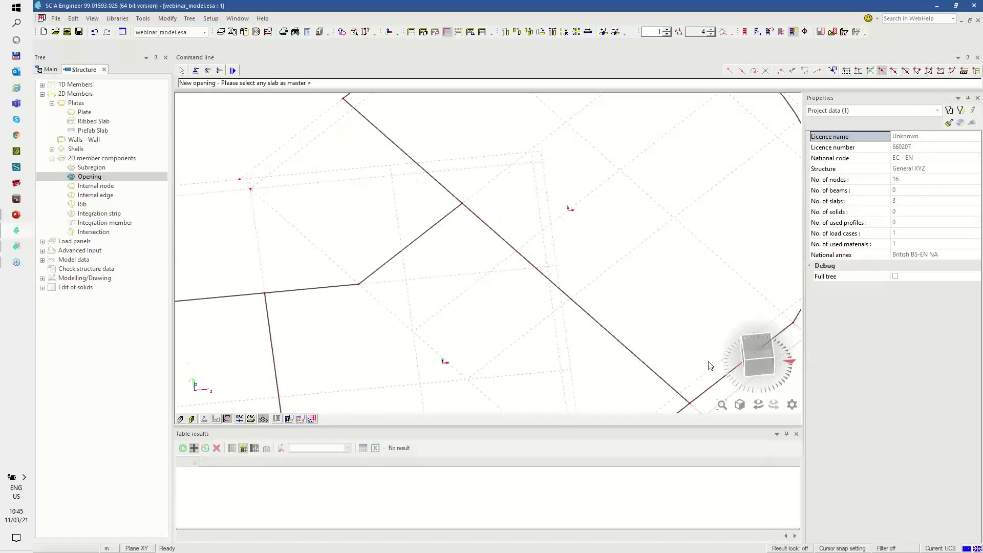
{"action": "left_click", "coordinate": [666, 374]}
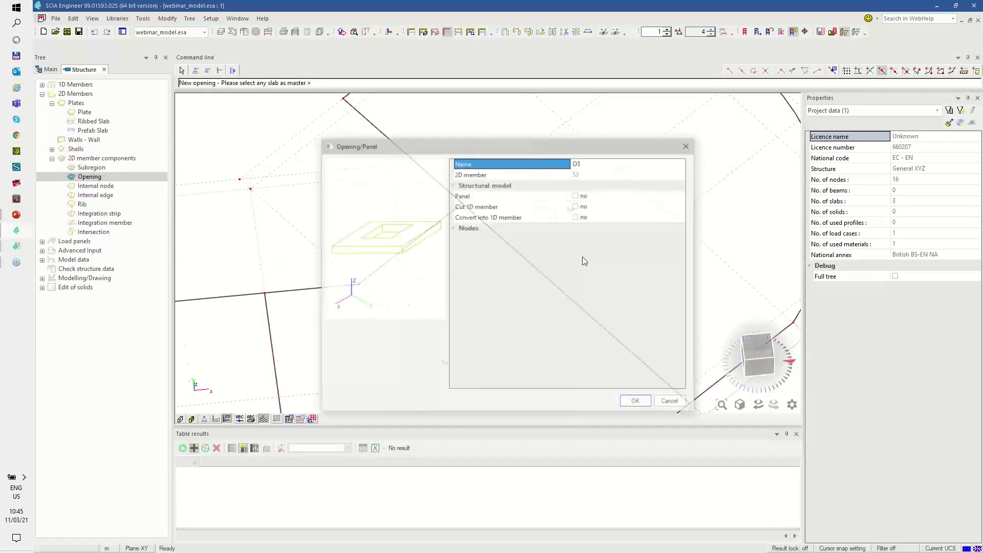
{"action": "left_click", "coordinate": [636, 402]}
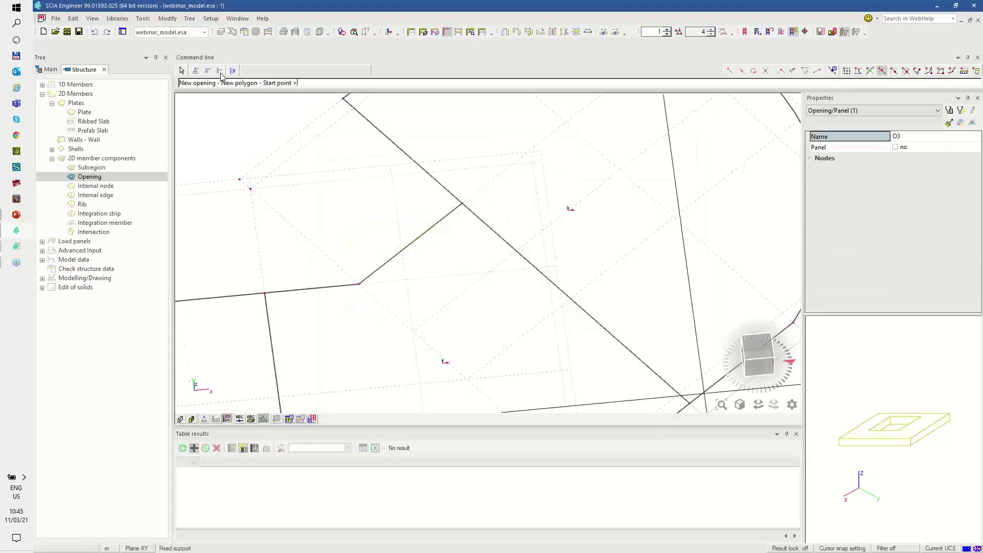
{"action": "left_click", "coordinate": [259, 70]}
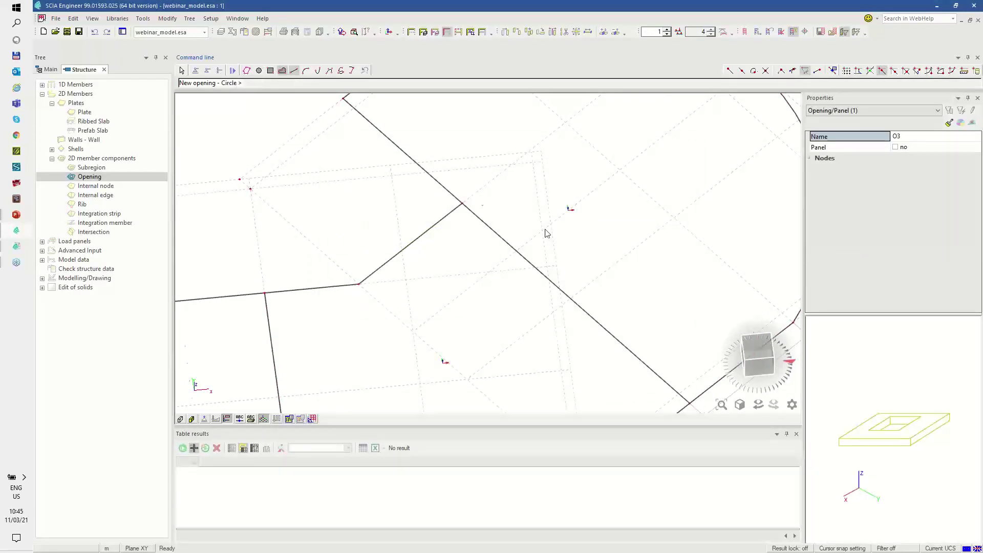
{"action": "left_click", "coordinate": [516, 251]}
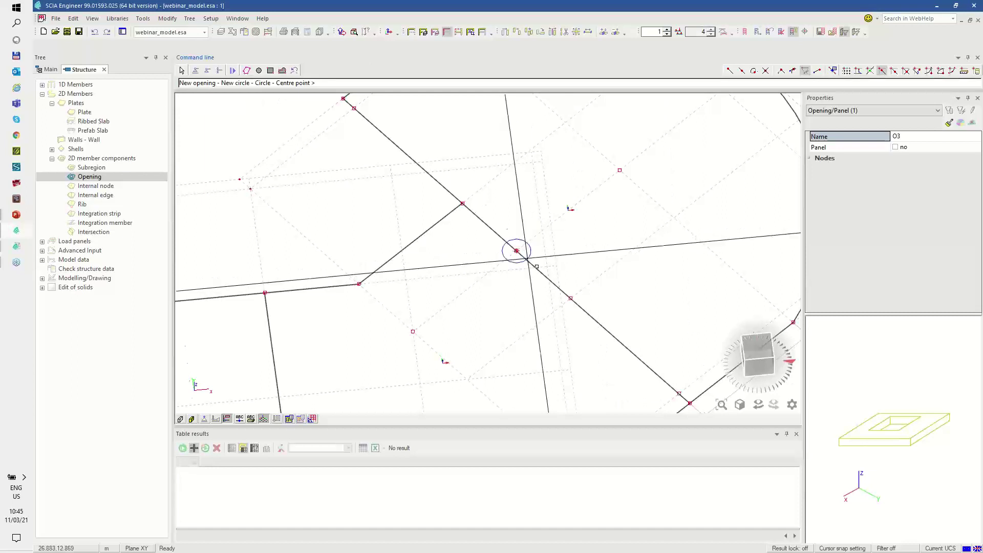
{"action": "left_click", "coordinate": [547, 266]}
{"action": "key", "text": "Escape"}
{"action": "key", "text": "Escape"}
{"action": "scroll", "coordinate": [545, 245], "scroll_direction": "down", "scroll_amount": 2}
{"action": "key", "text": "Escape"}
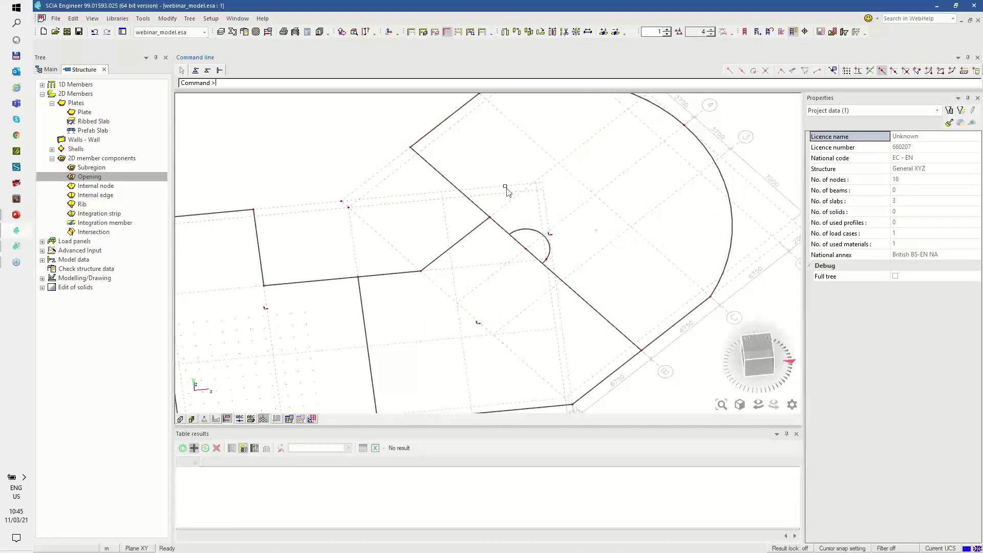
{"action": "double_click", "coordinate": [119, 178]}
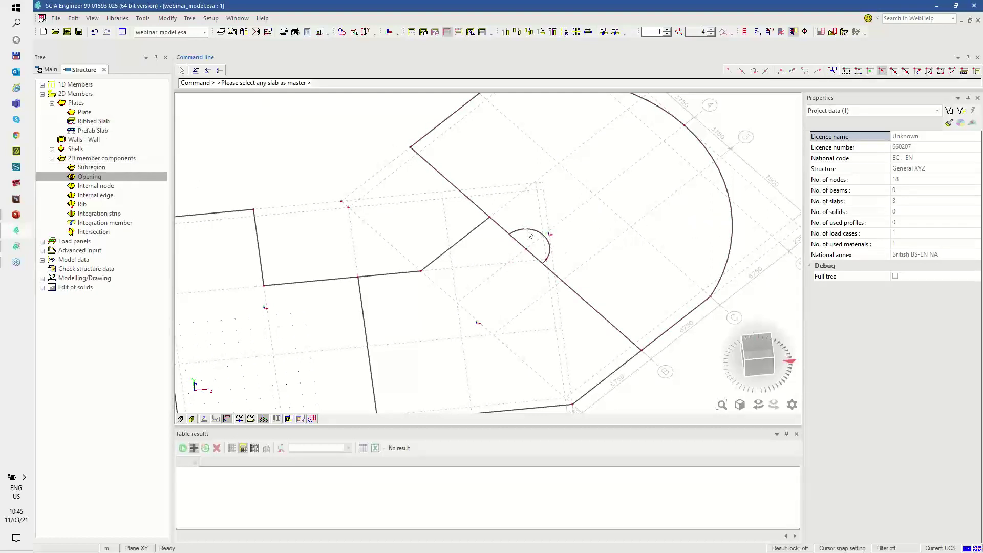
{"action": "left_click", "coordinate": [621, 378]}
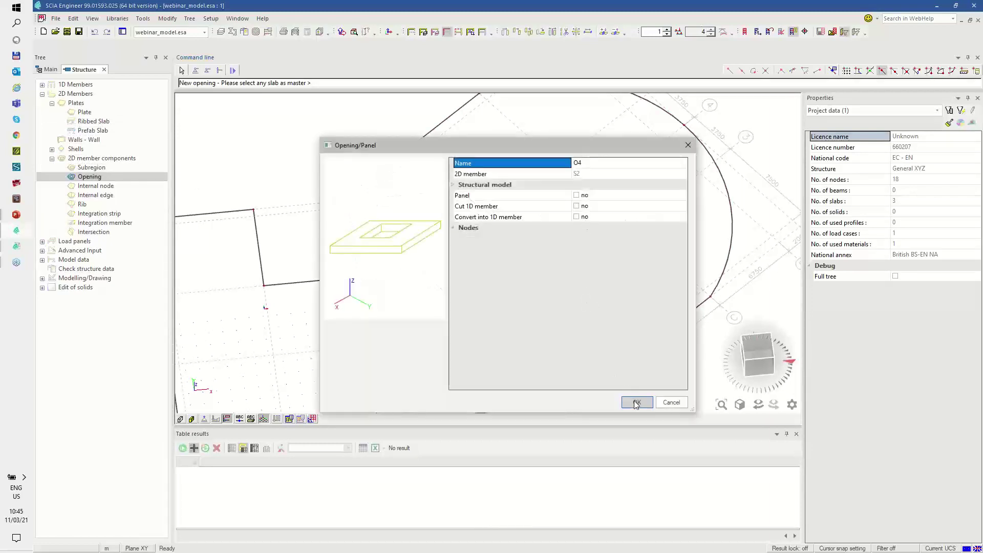
{"action": "left_click", "coordinate": [636, 403]}
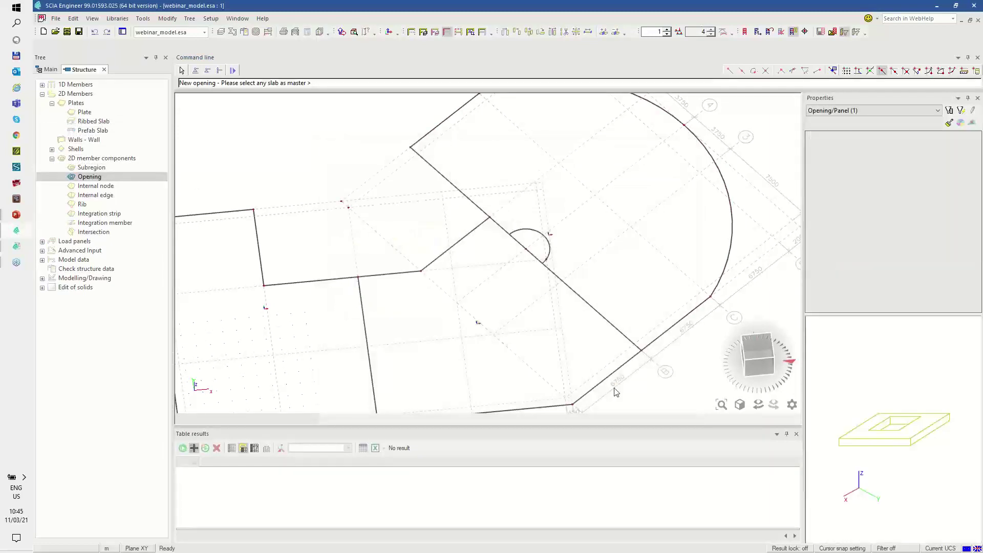
{"action": "left_click", "coordinate": [542, 263]}
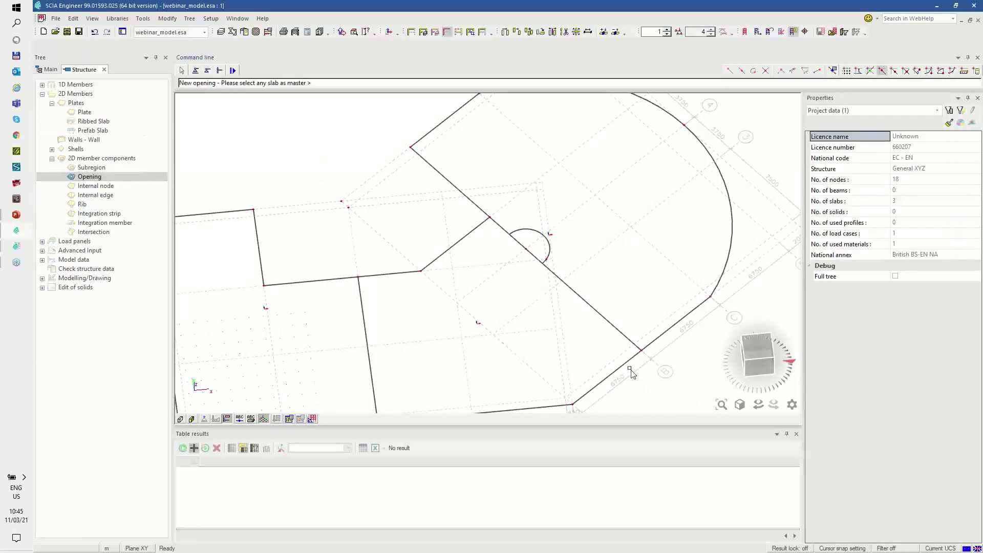
Cut a circular opening in the middle slab with the same centre and radius as the third slab's semicircular cut
{"action": "left_click", "coordinate": [635, 353]}
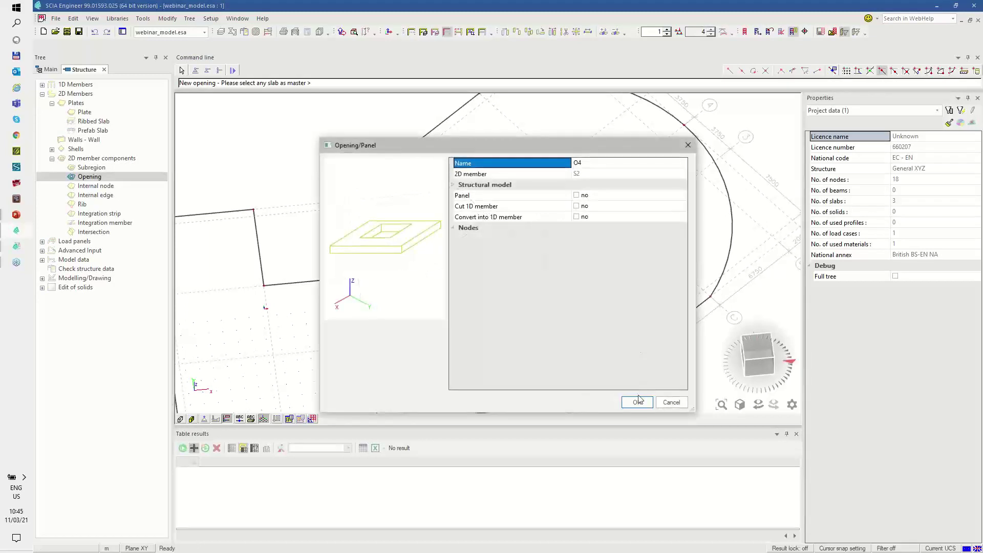
{"action": "left_click", "coordinate": [637, 401]}
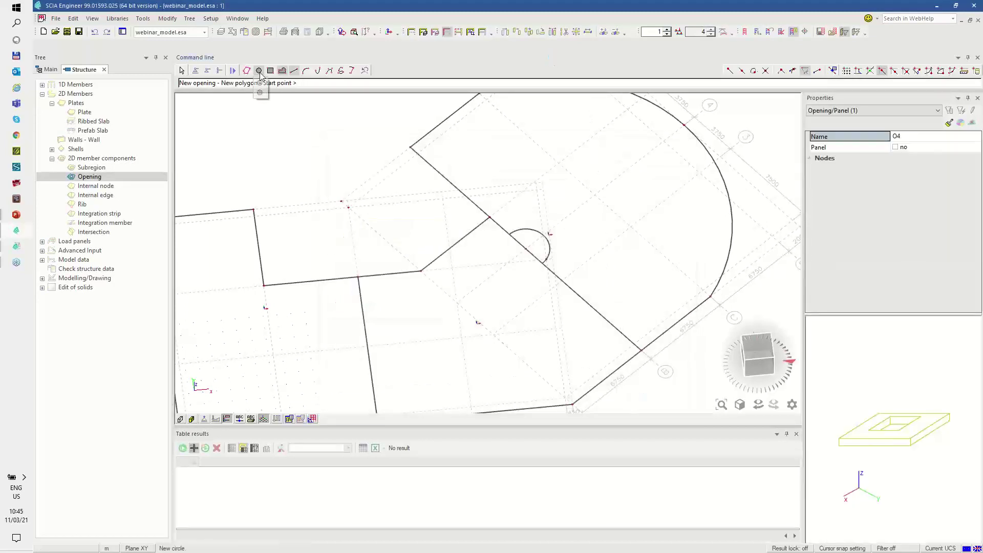
{"action": "left_click", "coordinate": [259, 71]}
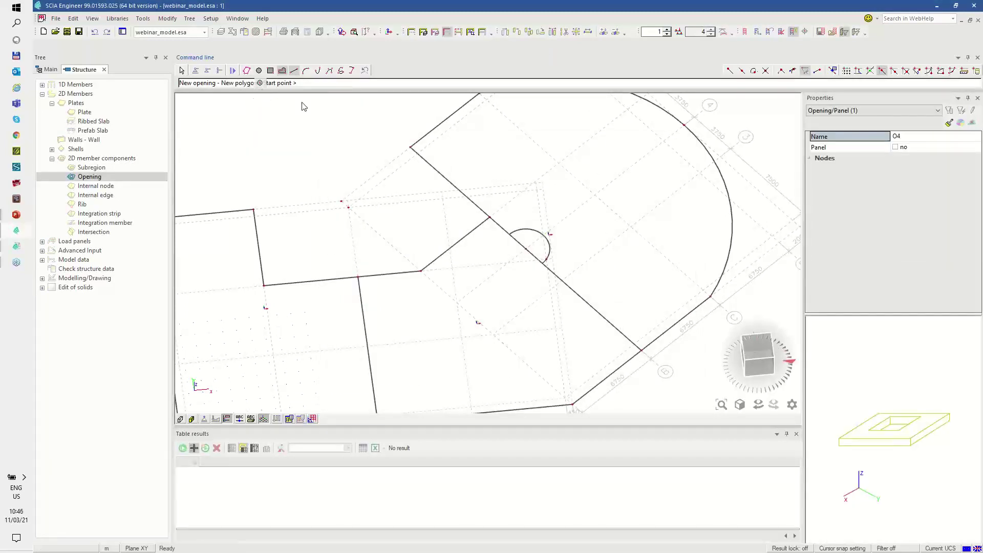
{"action": "left_click", "coordinate": [526, 248]}
{"action": "left_click", "coordinate": [545, 259]}
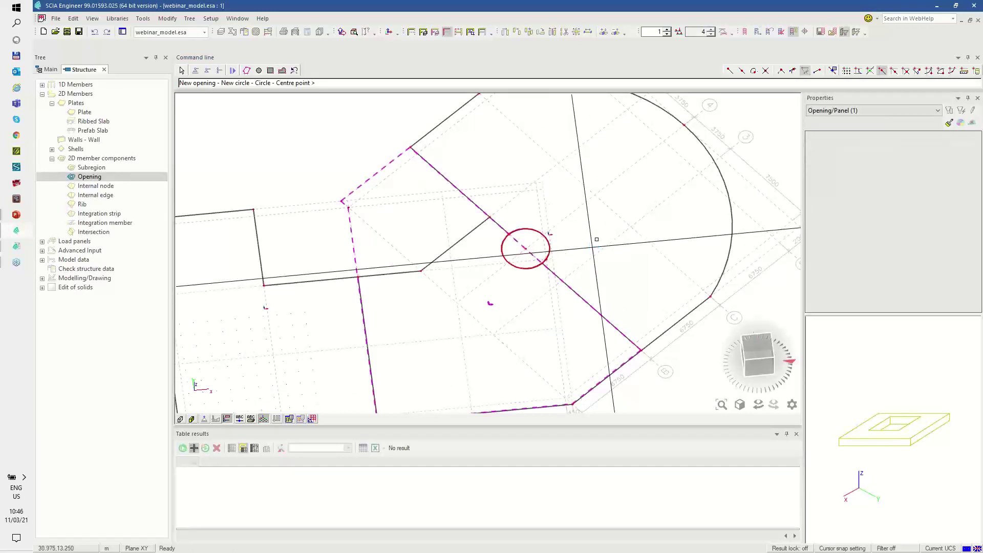
{"action": "key", "text": "Escape"}
{"action": "scroll", "coordinate": [671, 214], "scroll_direction": "down", "scroll_amount": 2}
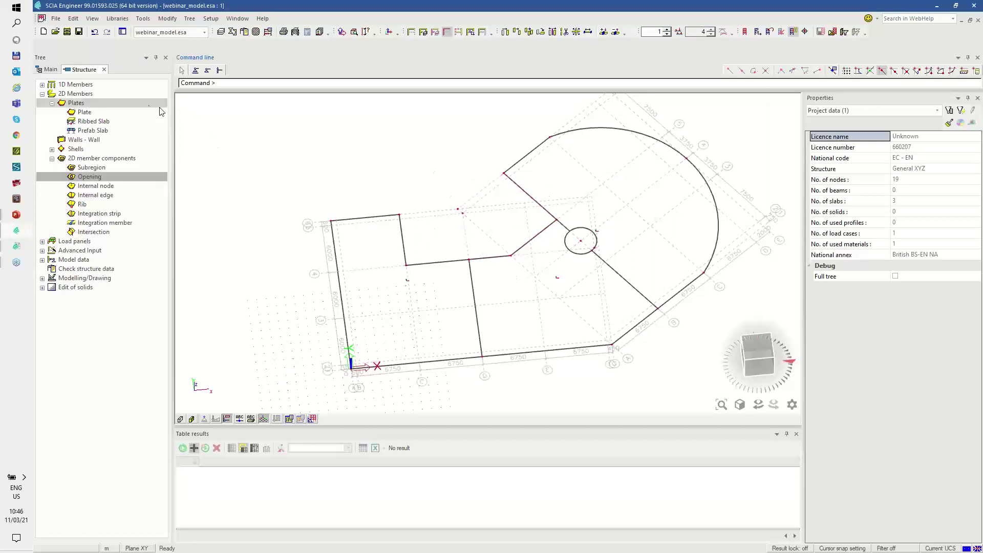
Set up a new 3.6 m column with its insertion point at the top and cross-section CS2 - Rectangle (600; 400)
{"action": "left_click", "coordinate": [42, 85]}
{"action": "double_click", "coordinate": [78, 111]}
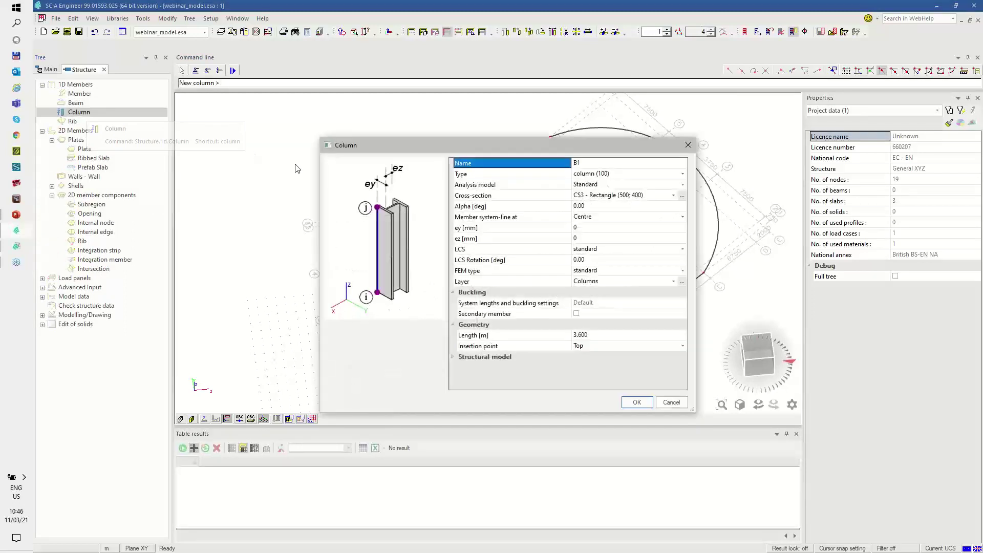
{"action": "left_click", "coordinate": [620, 199]}
{"action": "left_click", "coordinate": [620, 200]}
{"action": "left_click", "coordinate": [602, 214]}
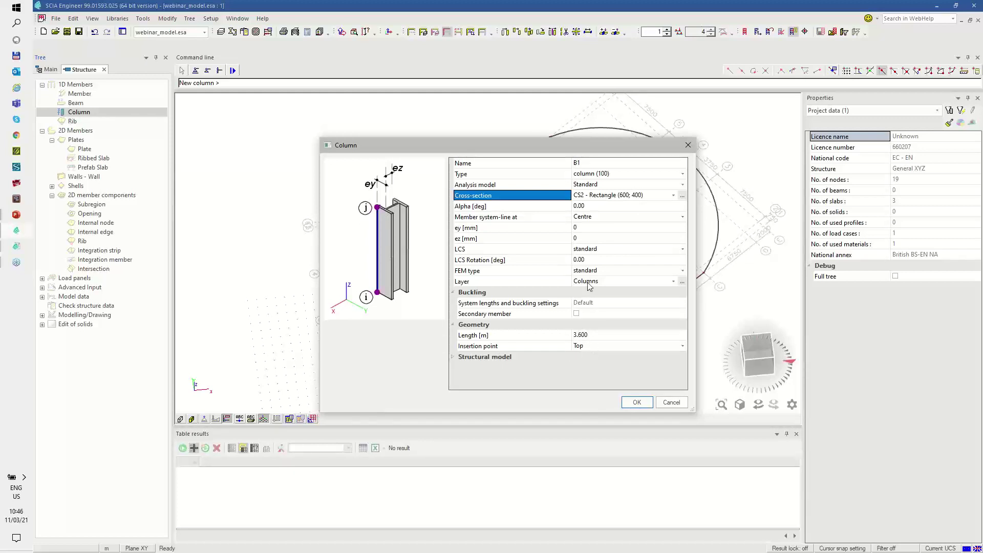
{"action": "left_click", "coordinate": [635, 401]}
Place perimeter columns at the first wing's grid intersections, four along its end edge and three more along its long outer edge
{"action": "left_click", "coordinate": [333, 224]}
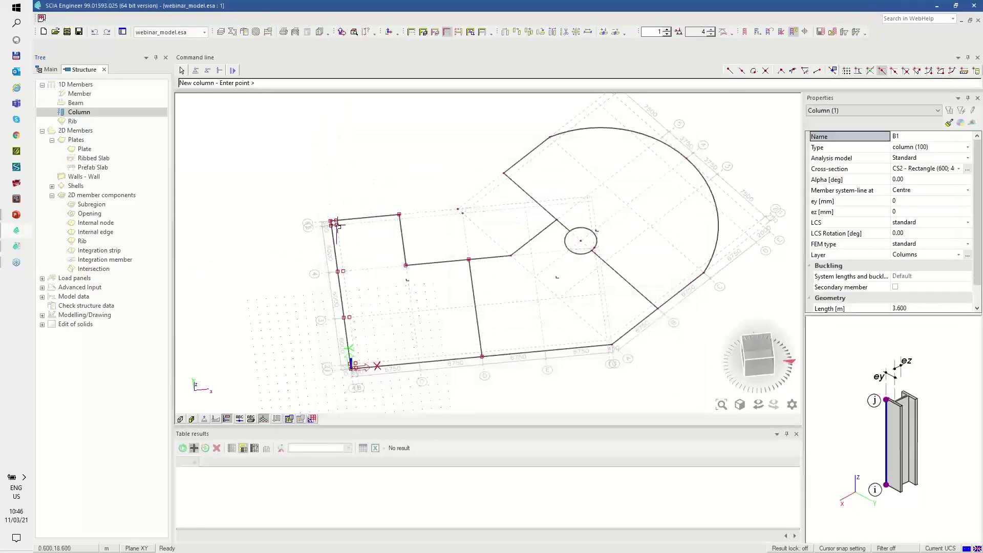
{"action": "left_click", "coordinate": [343, 271]}
{"action": "left_click", "coordinate": [350, 318]}
{"action": "left_click", "coordinate": [356, 364]}
{"action": "left_click", "coordinate": [418, 357]}
{"action": "left_click", "coordinate": [481, 351]}
{"action": "left_click", "coordinate": [543, 347]}
Place six more perimeter columns from the outer bend along the second wing and around the arc, and finish column input
{"action": "scroll", "coordinate": [609, 341], "scroll_direction": "up", "scroll_amount": 3}
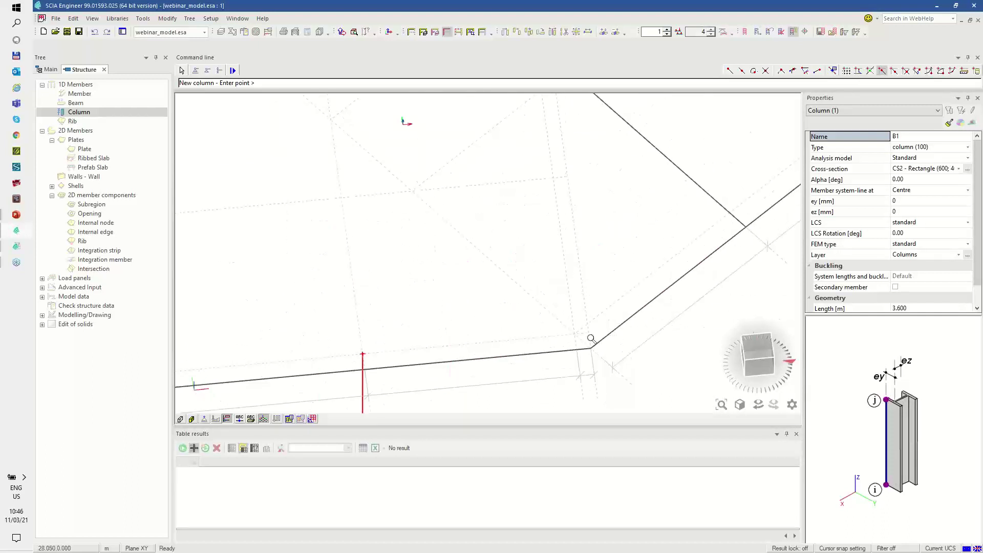
{"action": "scroll", "coordinate": [574, 334], "scroll_direction": "down", "scroll_amount": 3}
{"action": "left_click", "coordinate": [565, 353]}
{"action": "left_click", "coordinate": [634, 300]}
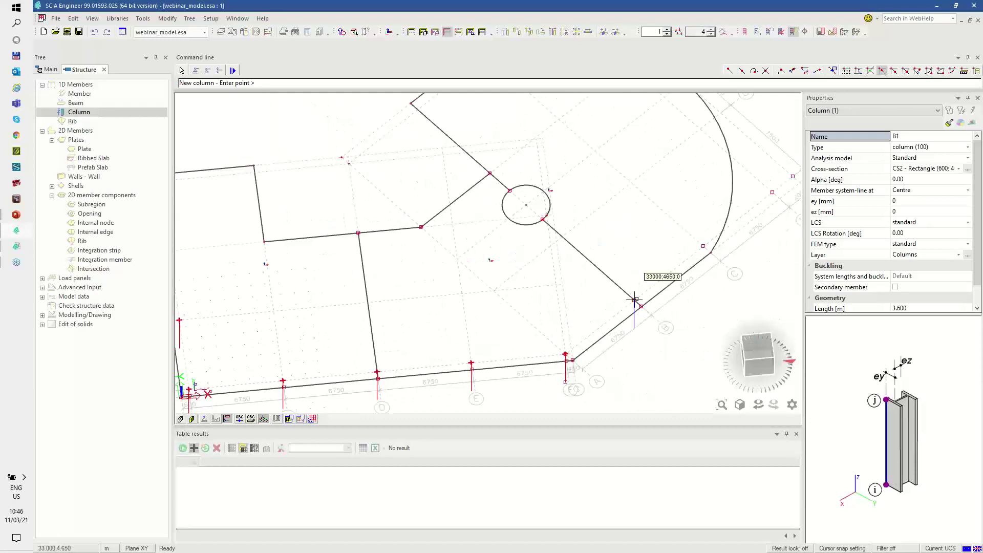
{"action": "left_click", "coordinate": [703, 245]}
{"action": "scroll", "coordinate": [703, 245], "scroll_direction": "down", "scroll_amount": 3}
{"action": "left_click", "coordinate": [667, 237]}
{"action": "left_click", "coordinate": [635, 210]}
{"action": "left_click", "coordinate": [571, 204]}
{"action": "key", "text": "Escape"}
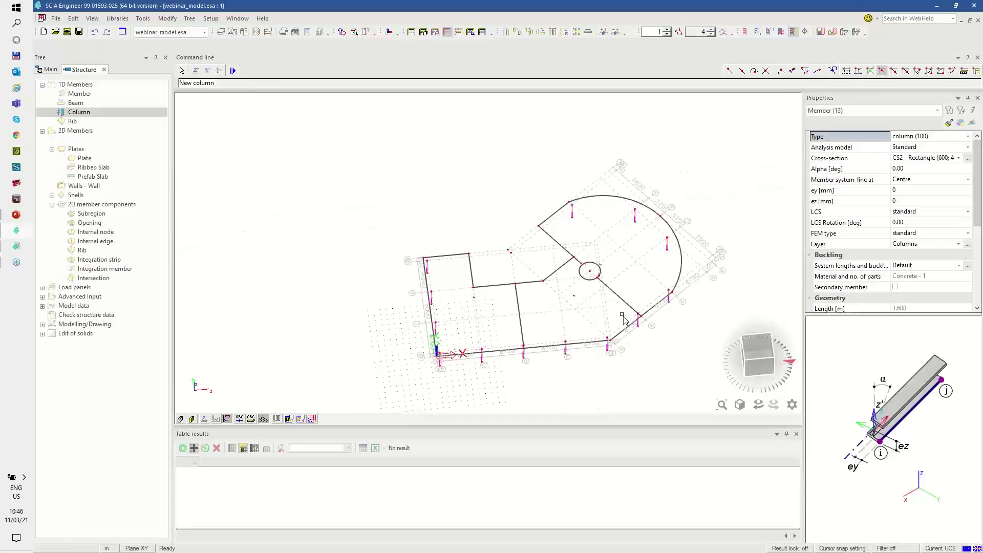
{"action": "scroll", "coordinate": [624, 313], "scroll_direction": "up", "scroll_amount": 3}
{"action": "key", "text": "Escape"}
{"action": "scroll", "coordinate": [630, 287], "scroll_direction": "down", "scroll_amount": 3}
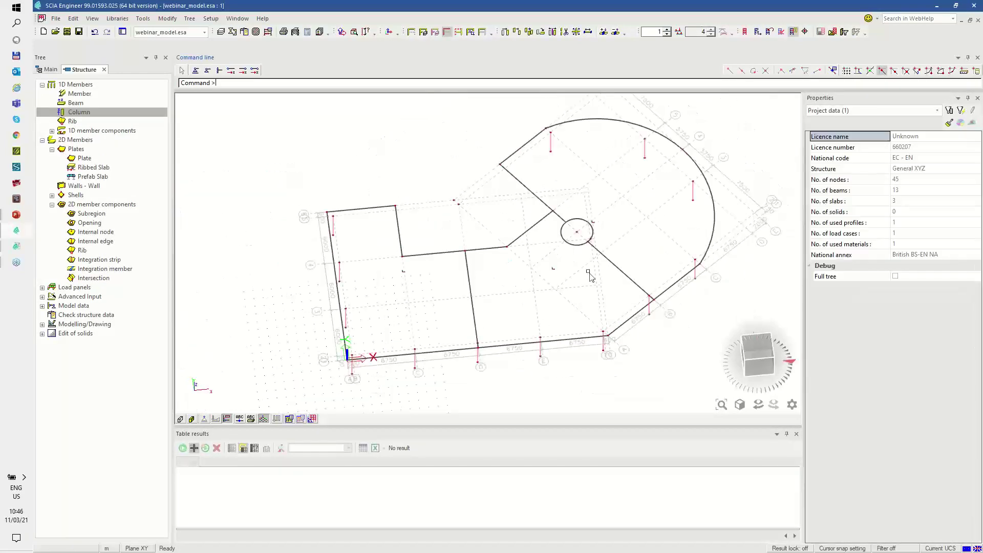
Set up another new column with cross-section CS1 - Rectangle (400; 400)
{"action": "double_click", "coordinate": [74, 112]}
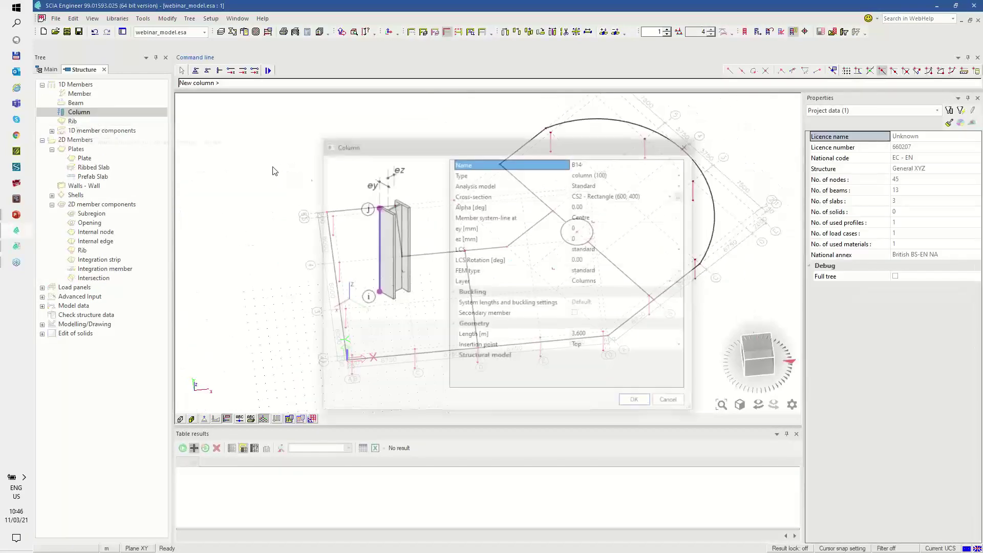
{"action": "left_click", "coordinate": [621, 198]}
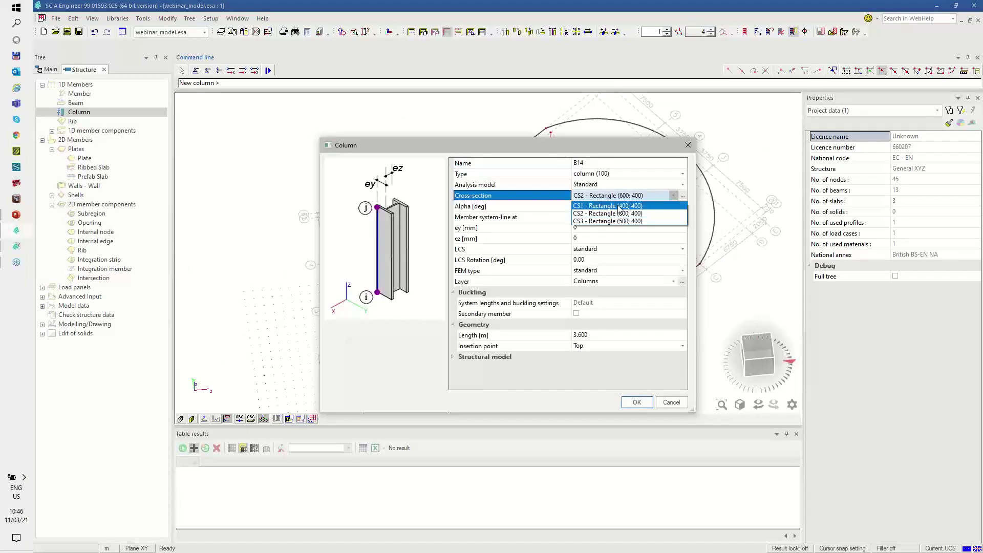
{"action": "left_click", "coordinate": [616, 210]}
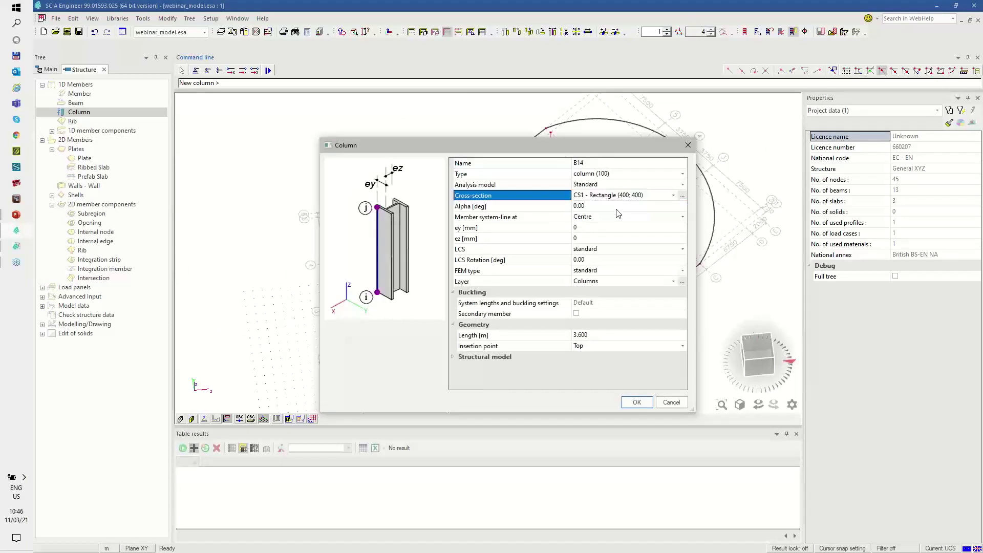
{"action": "left_click", "coordinate": [636, 402]}
Place six interior columns at the inner grid intersections of the three slabs, from the first wing into the second, and finish column input
{"action": "left_click", "coordinate": [408, 302]}
{"action": "left_click", "coordinate": [470, 296]}
{"action": "left_click", "coordinate": [555, 288]}
{"action": "left_click", "coordinate": [600, 252]}
{"action": "left_click", "coordinate": [647, 217]}
{"action": "left_click", "coordinate": [598, 175]}
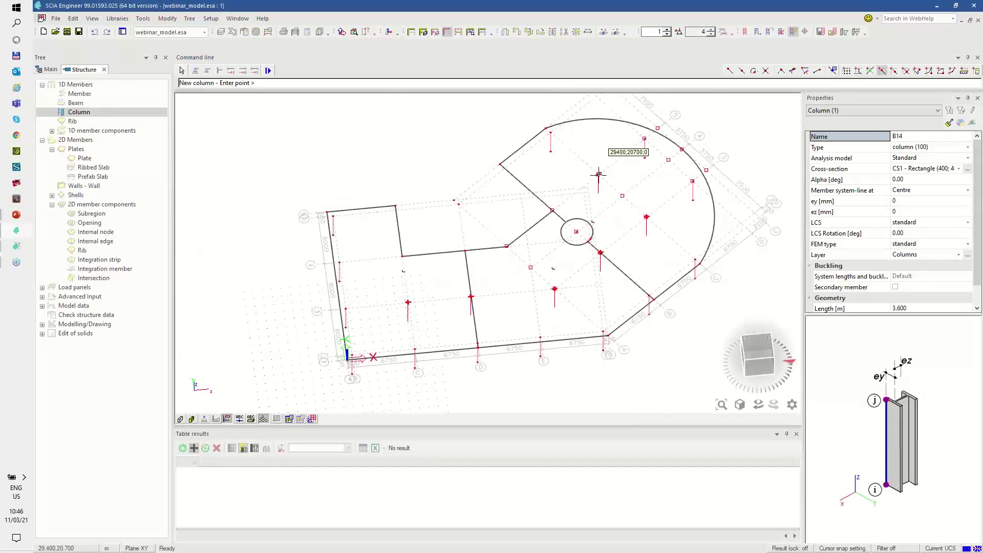
{"action": "key", "text": "Escape"}
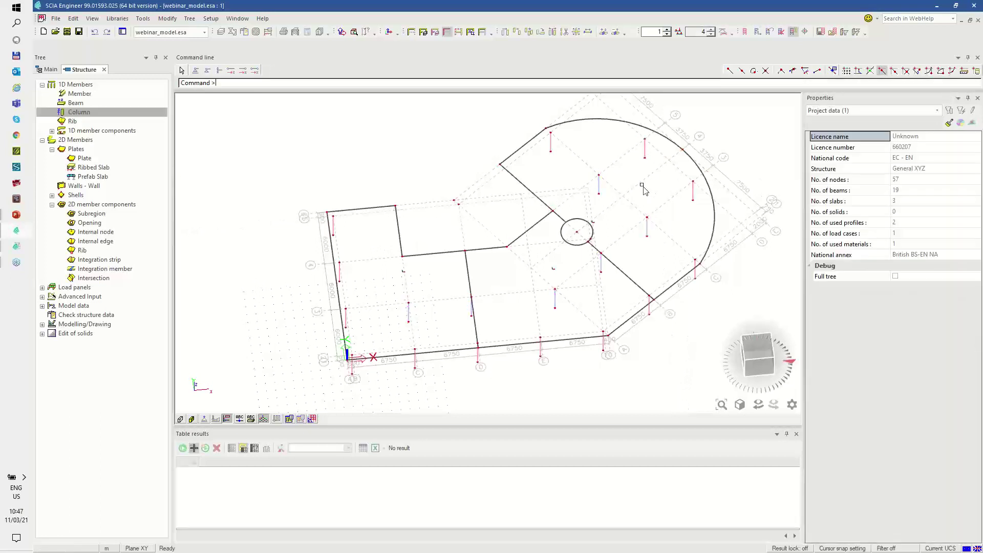
Add hinged node supports in the GCS system at the bases of all columns, selecting them together in a side view
{"action": "left_click", "coordinate": [749, 363]}
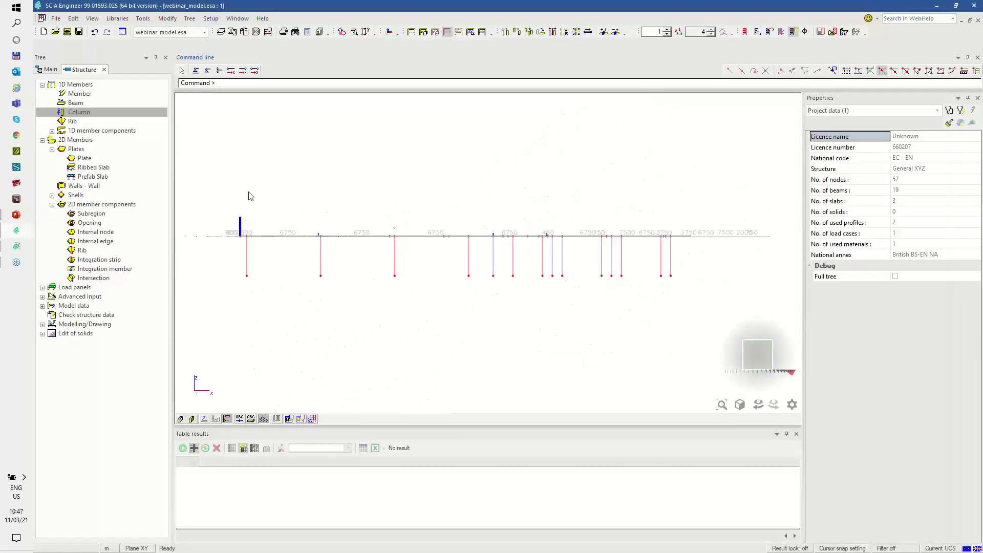
{"action": "left_click", "coordinate": [58, 306]}
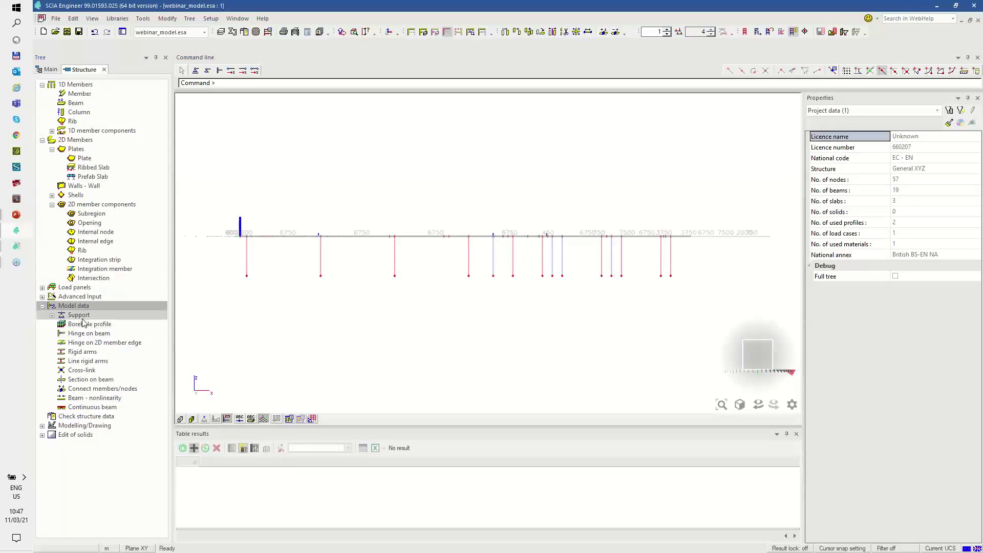
{"action": "left_click", "coordinate": [77, 315]}
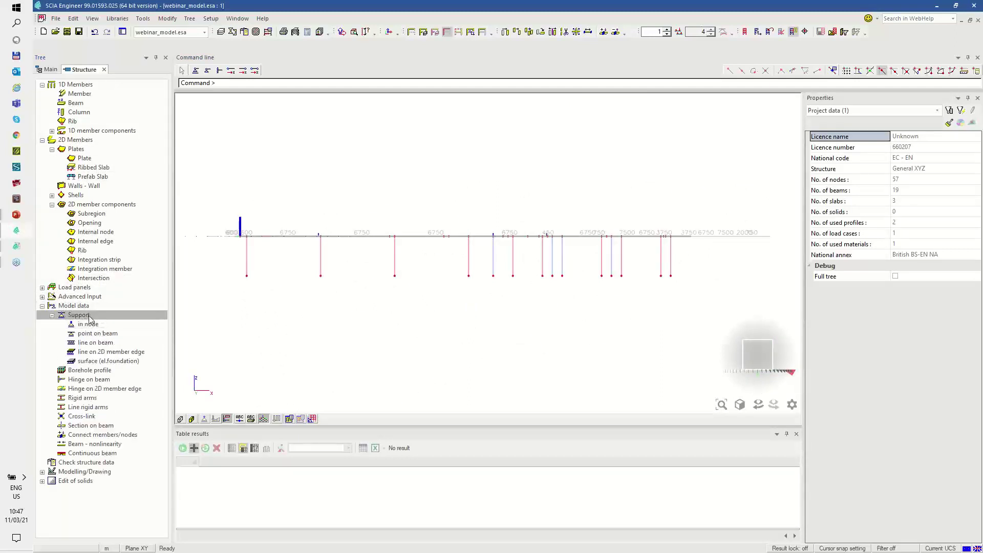
{"action": "double_click", "coordinate": [96, 327]}
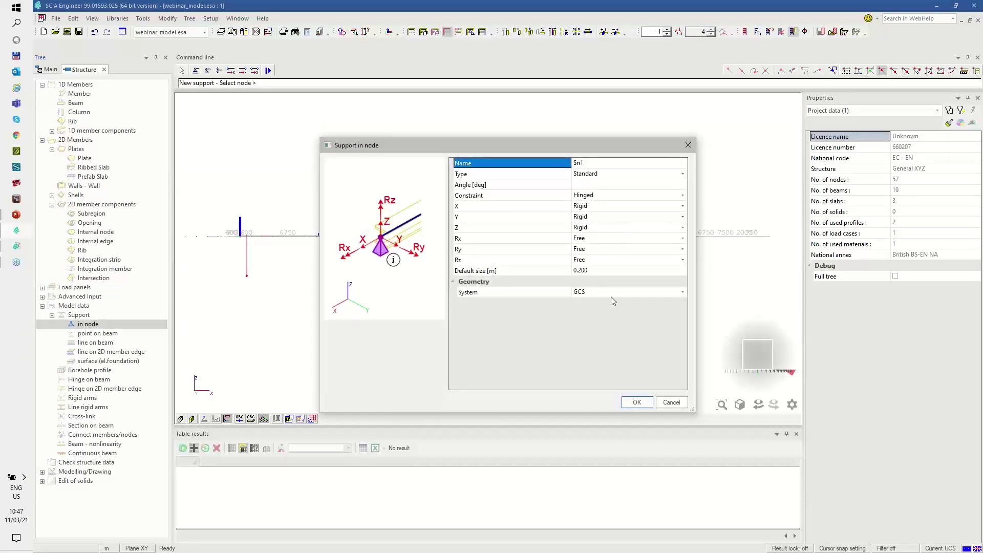
{"action": "left_click", "coordinate": [588, 196]}
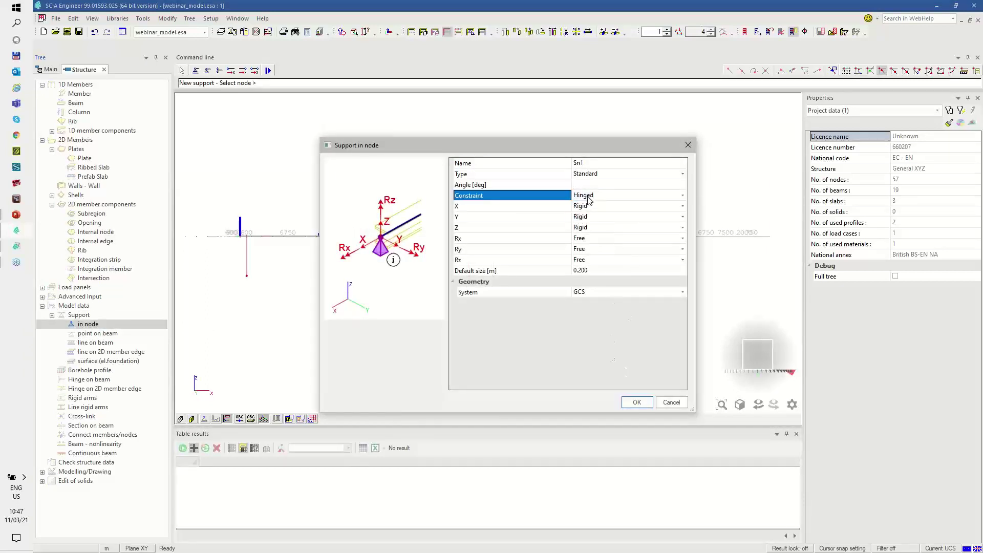
{"action": "left_click", "coordinate": [636, 402]}
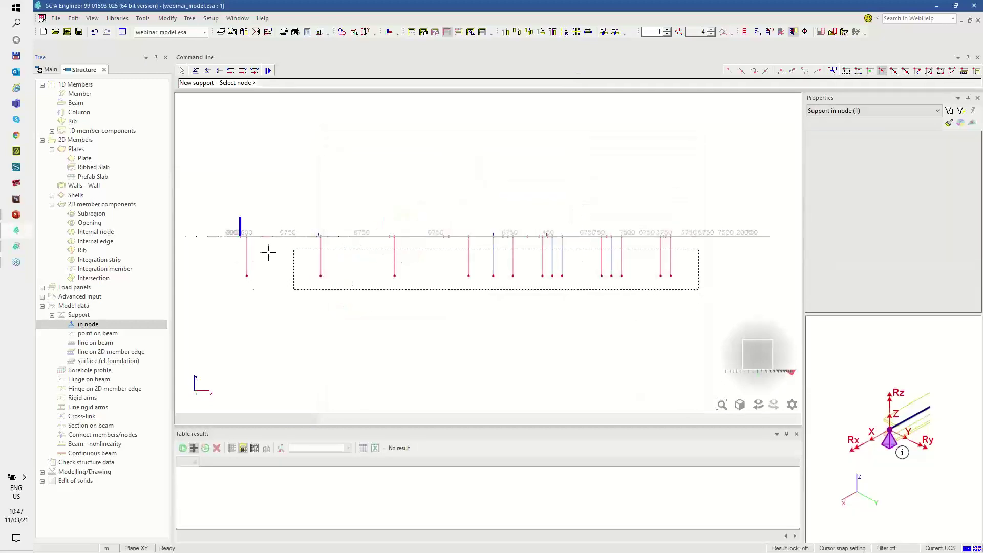
{"action": "key", "text": "Escape"}
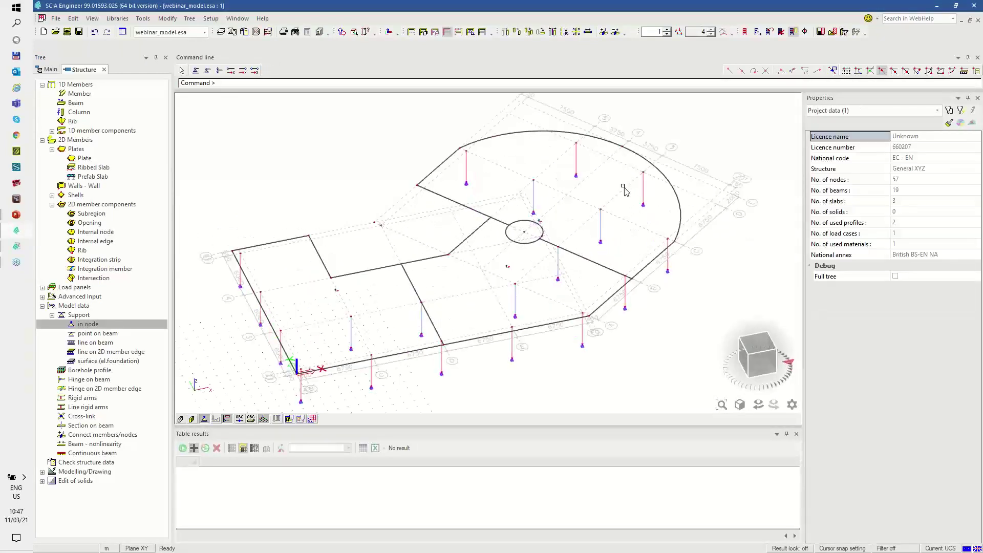
Set up a new wall in C30/37, 200 mm thick and 3.600 m high, assigned to the Walls layer
{"action": "scroll", "coordinate": [625, 191], "scroll_direction": "down", "scroll_amount": 2}
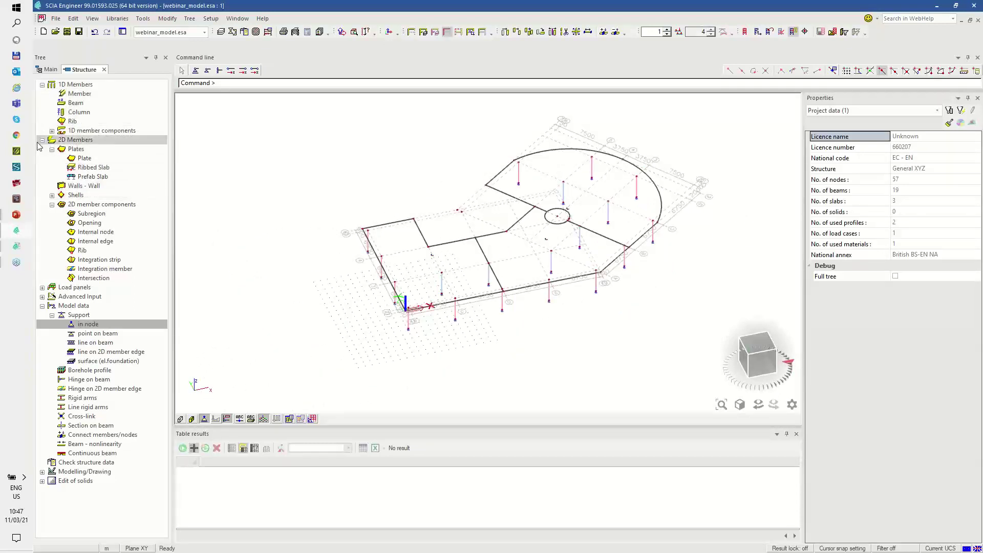
{"action": "left_click", "coordinate": [82, 186]}
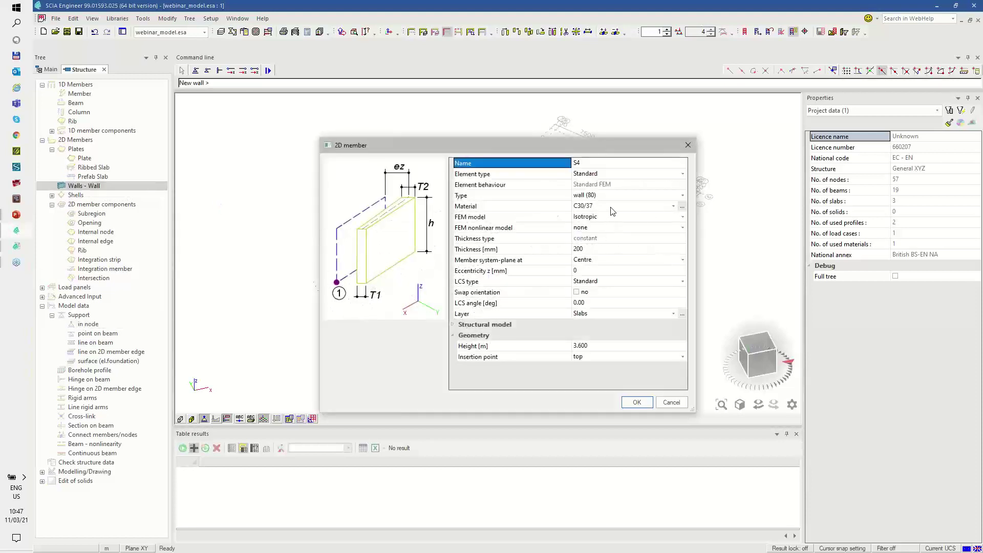
{"action": "left_click", "coordinate": [591, 313]}
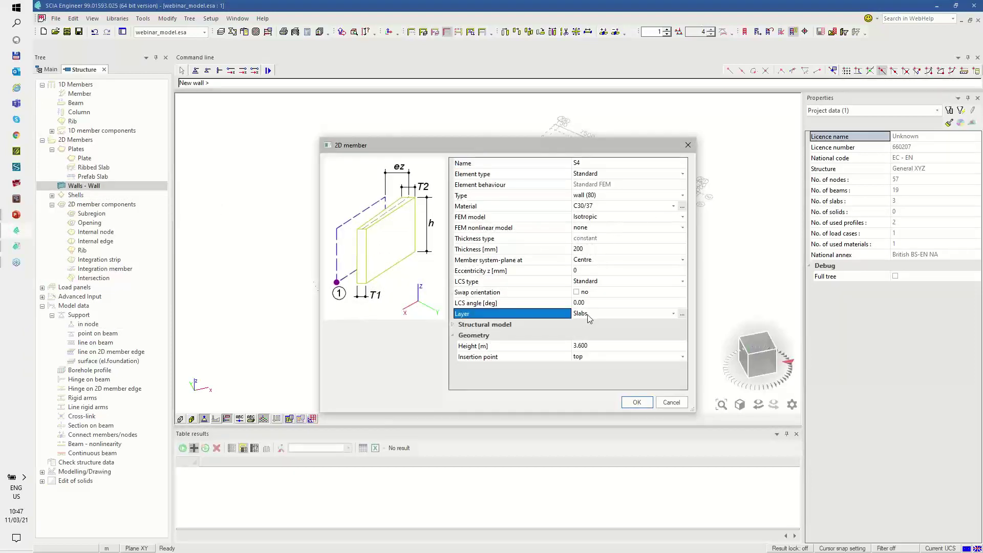
{"action": "left_click", "coordinate": [587, 335]}
{"action": "left_click", "coordinate": [636, 403]}
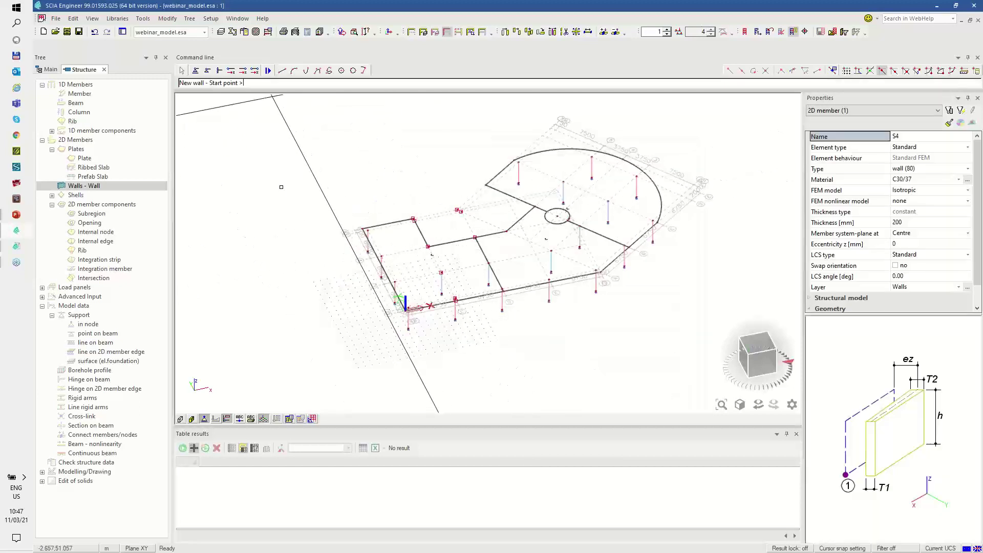
Create four walls by picking the existing inner slab edges from the first wing's notch to the corner near the circular opening, and finish wall input
{"action": "left_click", "coordinate": [364, 70]}
{"action": "left_click", "coordinate": [421, 233]}
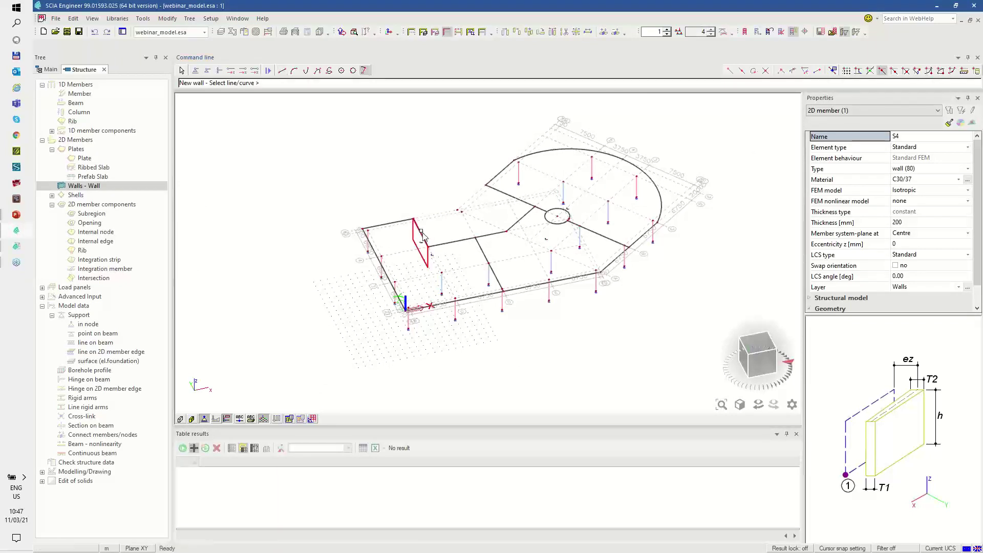
{"action": "left_click", "coordinate": [449, 243]}
{"action": "left_click", "coordinate": [493, 241]}
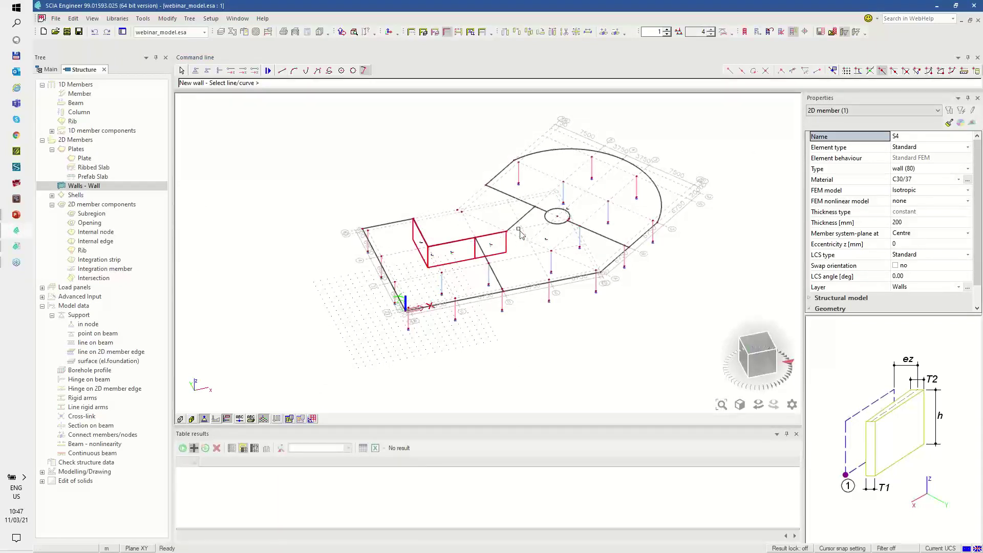
{"action": "left_click", "coordinate": [527, 213]}
{"action": "key", "text": "Escape"}
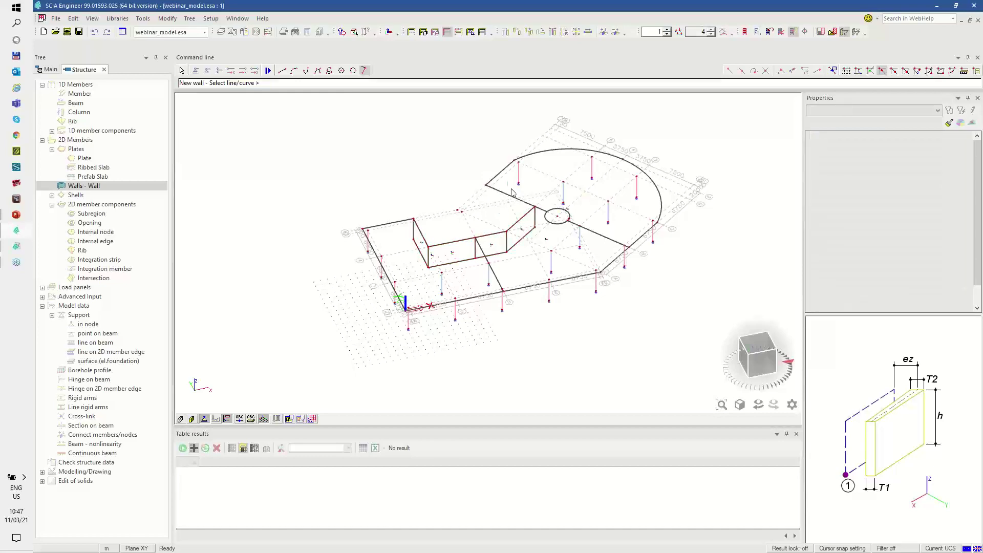
Draw another wall with the same settings along the rounded slab's straight edge, from its outer corner to the end of the existing walls
{"action": "scroll", "coordinate": [510, 185], "scroll_direction": "up", "scroll_amount": 2}
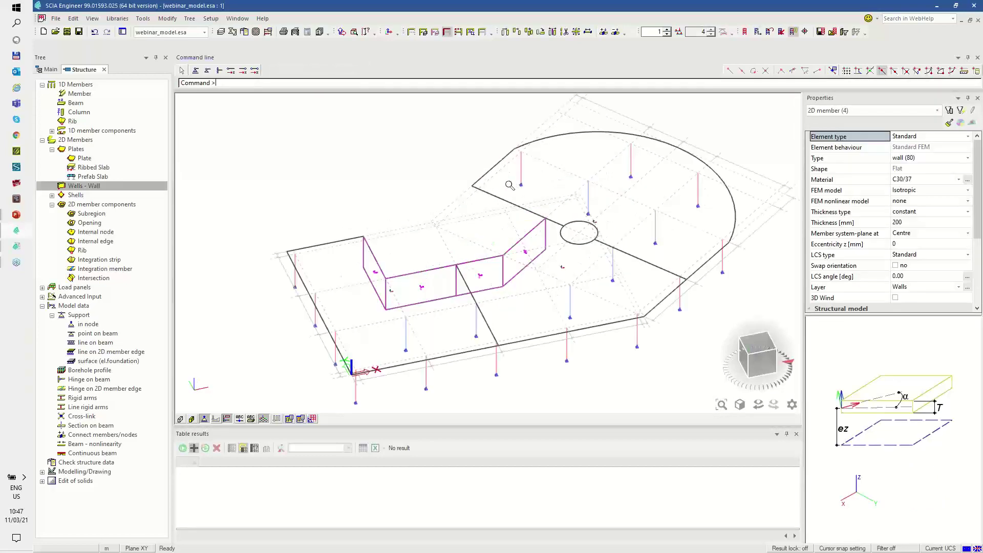
{"action": "double_click", "coordinate": [100, 187]}
{"action": "left_click", "coordinate": [637, 401]}
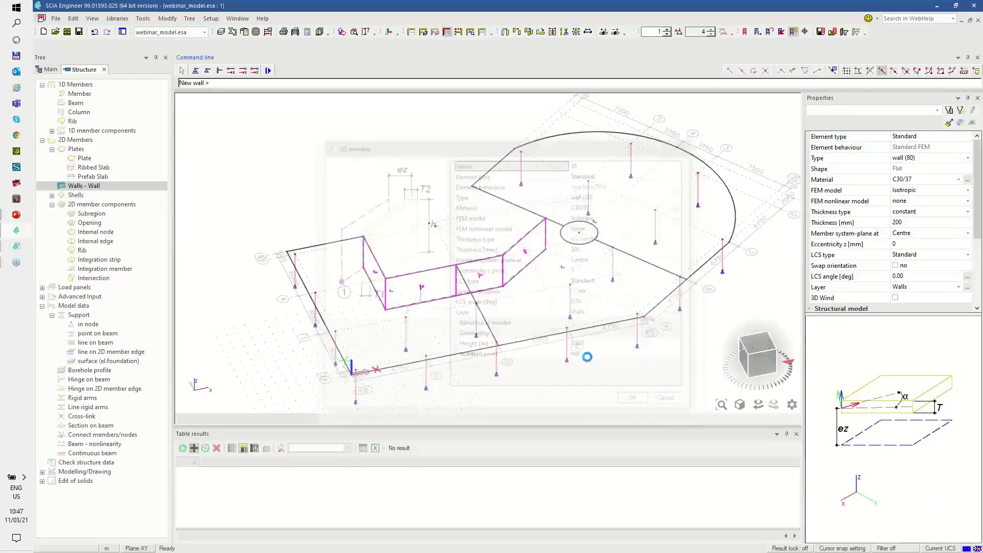
{"action": "left_click", "coordinate": [472, 186]}
{"action": "left_click", "coordinate": [546, 217]}
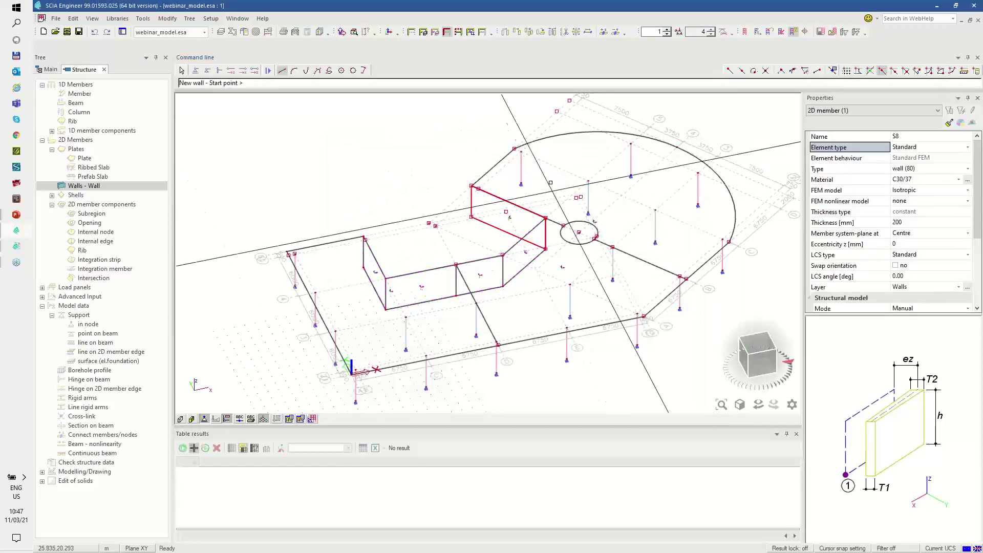
{"action": "key", "text": "Escape"}
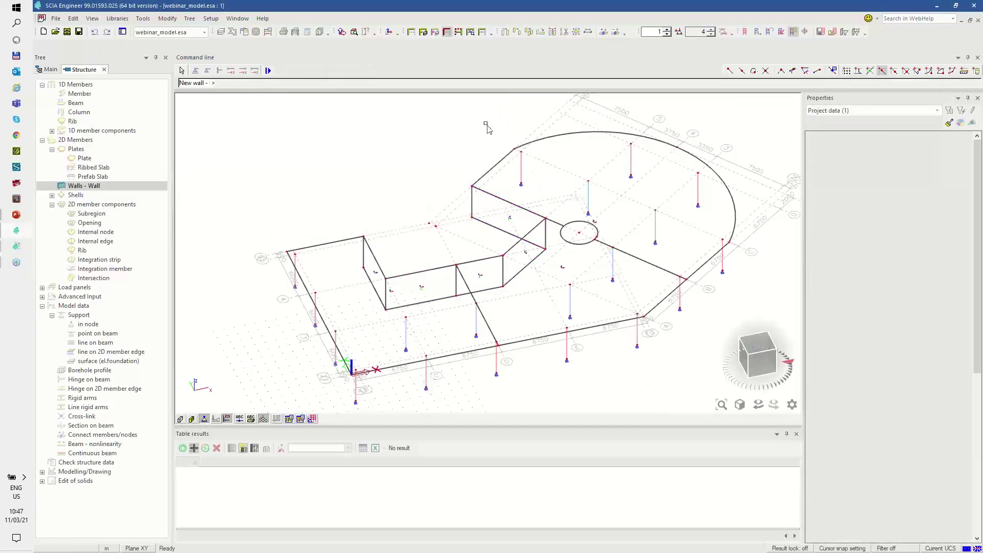
{"action": "key", "text": "Escape"}
Switch the activity type to layers and activate the Walls layer activity so that only the walls are displayed
{"action": "left_click", "coordinate": [423, 32]}
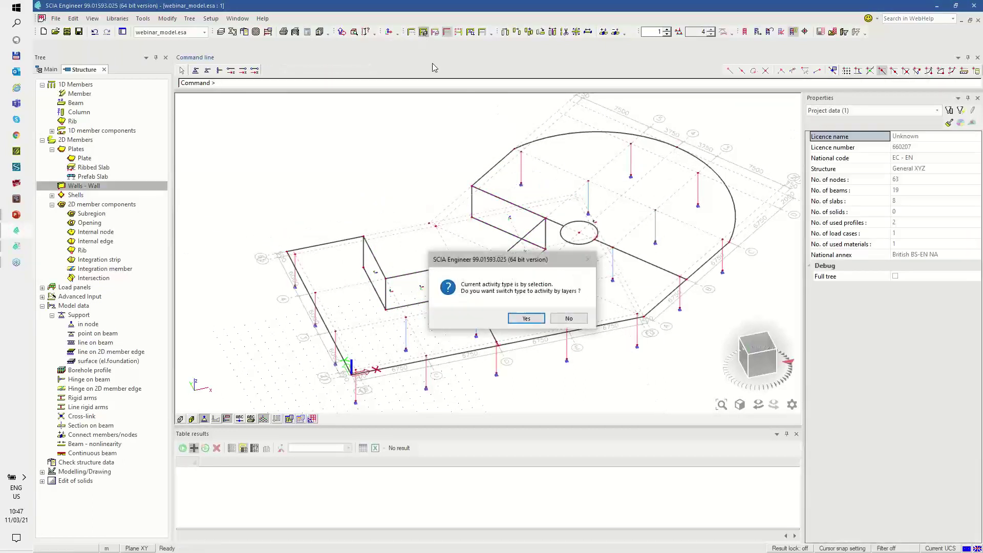
{"action": "left_click", "coordinate": [526, 318]}
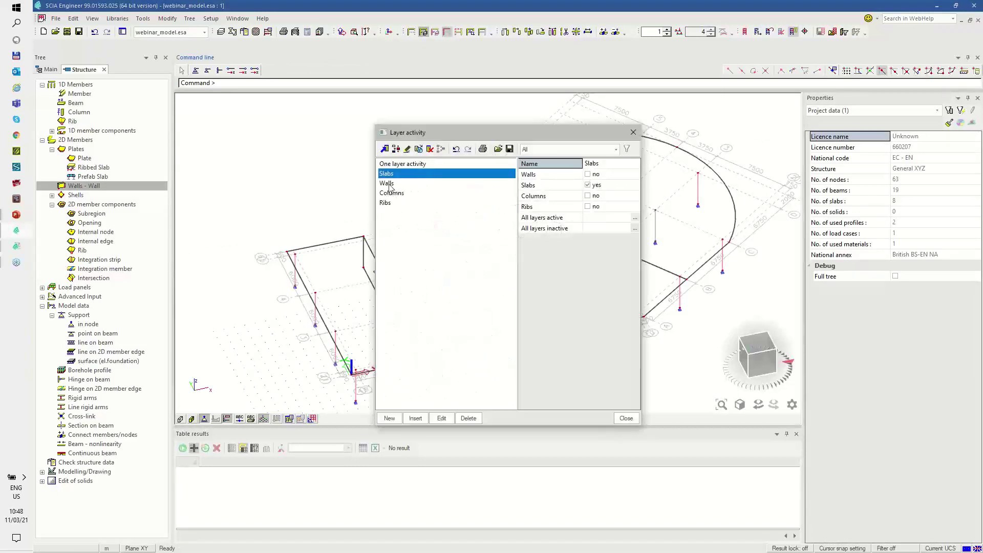
{"action": "left_click", "coordinate": [388, 183]}
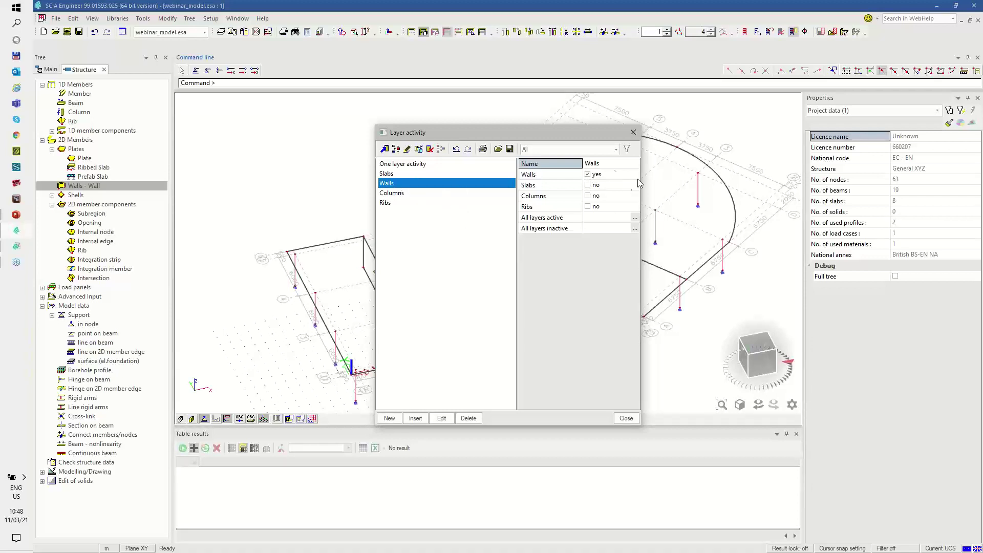
{"action": "left_click", "coordinate": [627, 418]}
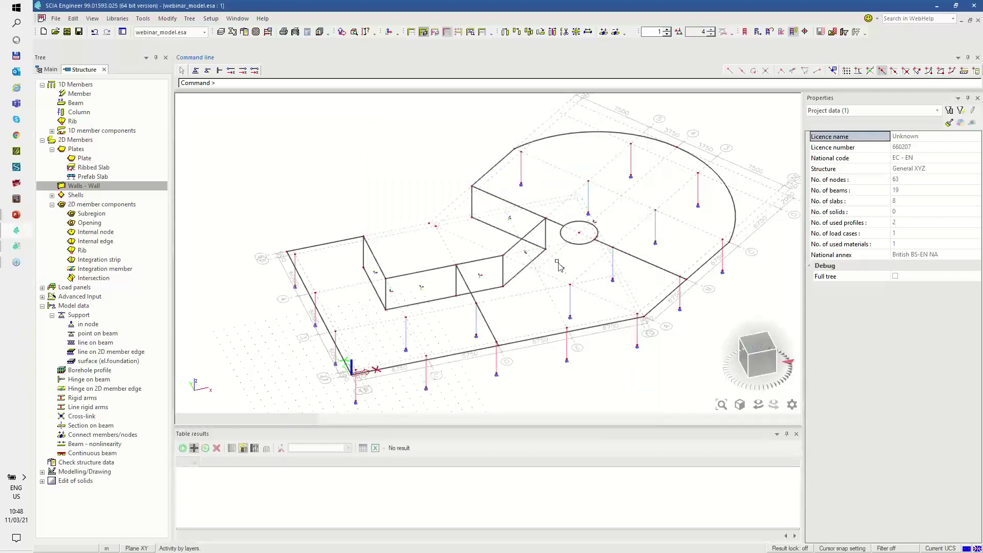
Add hinged line supports in the GCS system to the bottom edges of all walls, selecting them together in a side view
{"action": "left_click", "coordinate": [752, 375]}
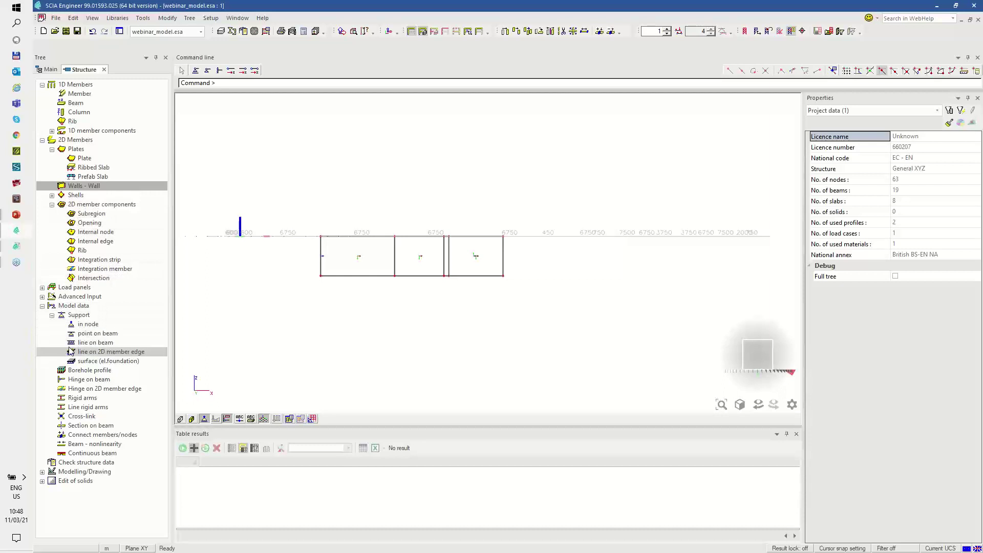
{"action": "left_click", "coordinate": [109, 352]}
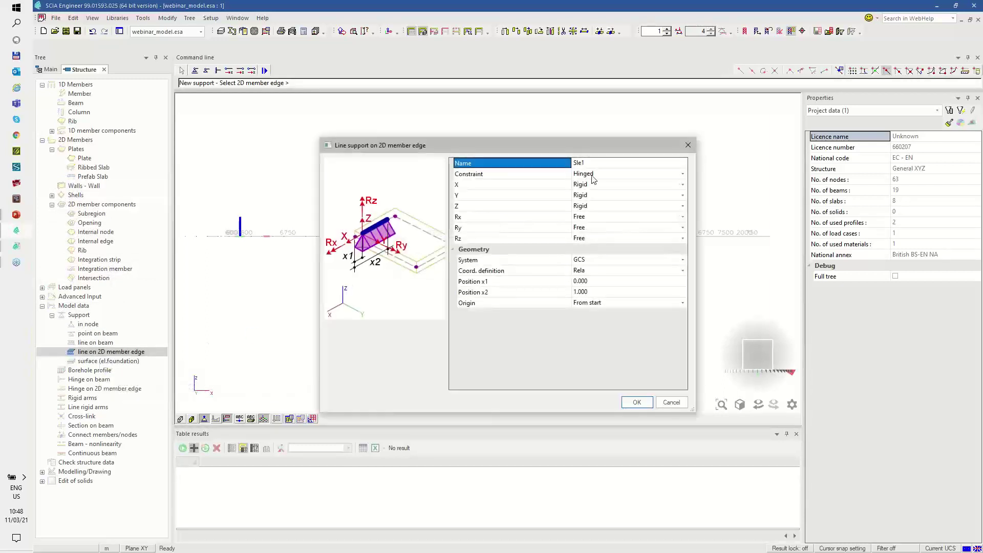
{"action": "left_click", "coordinate": [626, 402]}
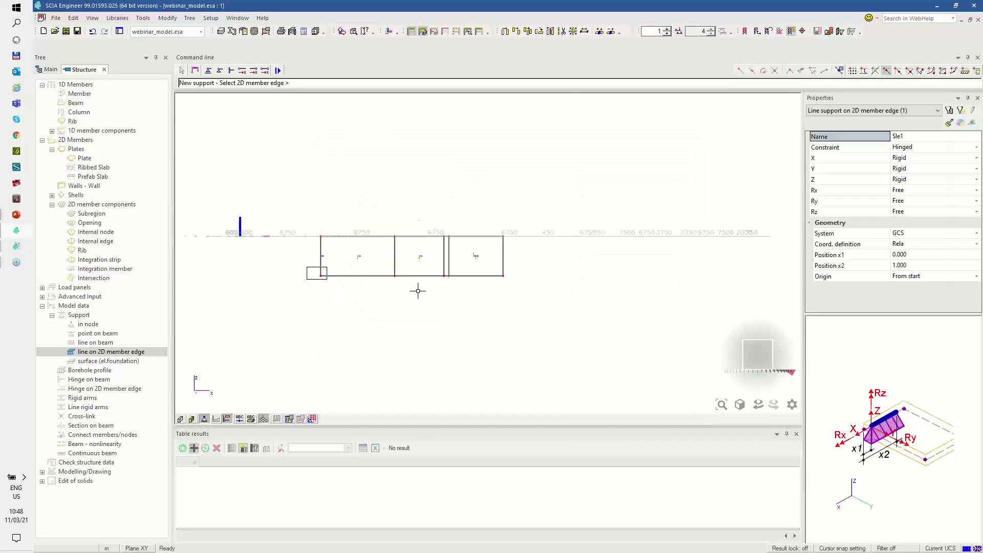
{"action": "left_click", "coordinate": [603, 316]}
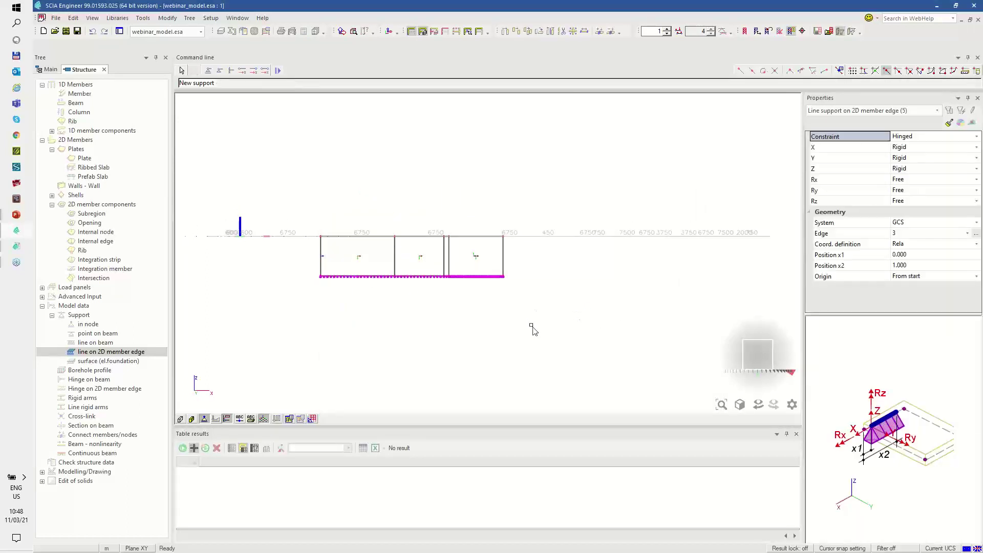
{"action": "key", "text": "Escape"}
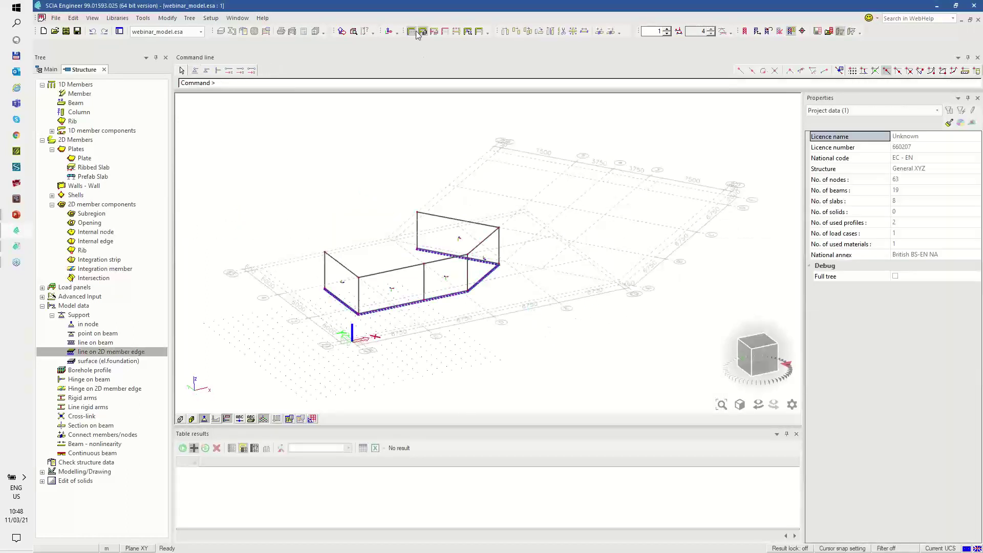
Bring the whole structure back into view and generate the finite element mesh
{"action": "left_click", "coordinate": [411, 32]}
{"action": "right_click_drag", "start_coordinate": [493, 196], "coordinate": [481, 218], "text": "ctrl"}
{"action": "left_click", "coordinate": [254, 32]}
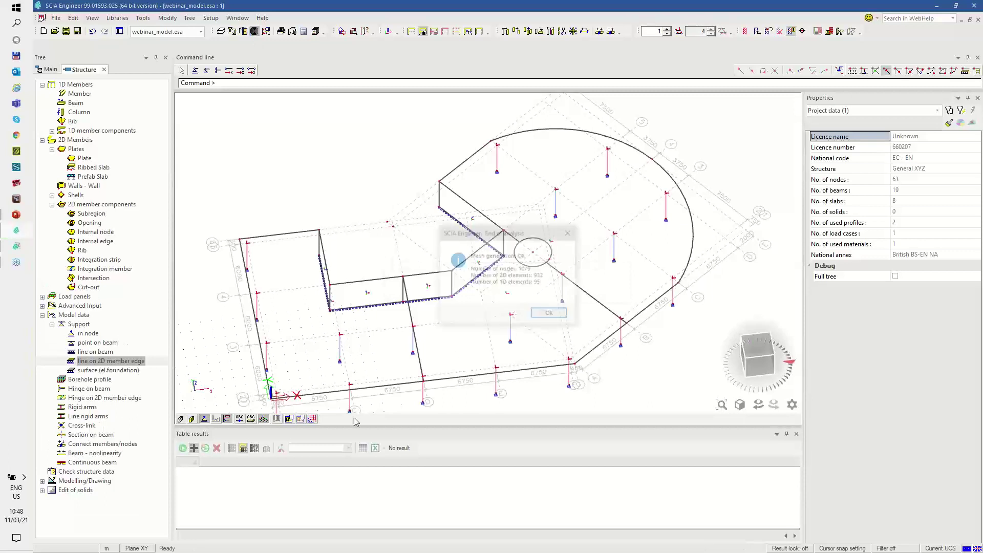
{"action": "left_click", "coordinate": [544, 317]}
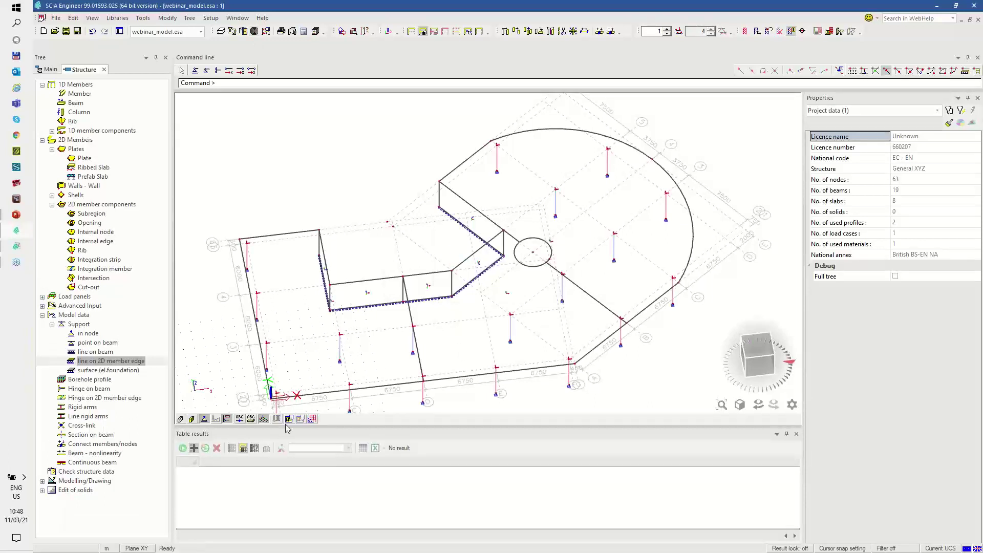
Display the generated mesh on the structure together with the local axes of the mesh elements
{"action": "left_click", "coordinate": [289, 419]}
{"action": "mouse_move", "coordinate": [325, 429]}
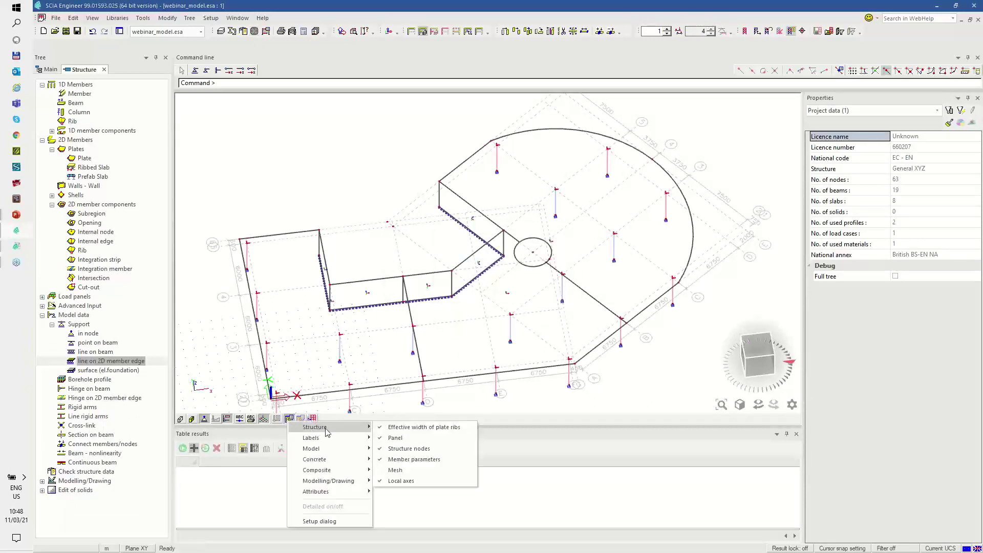
{"action": "left_click", "coordinate": [385, 470]}
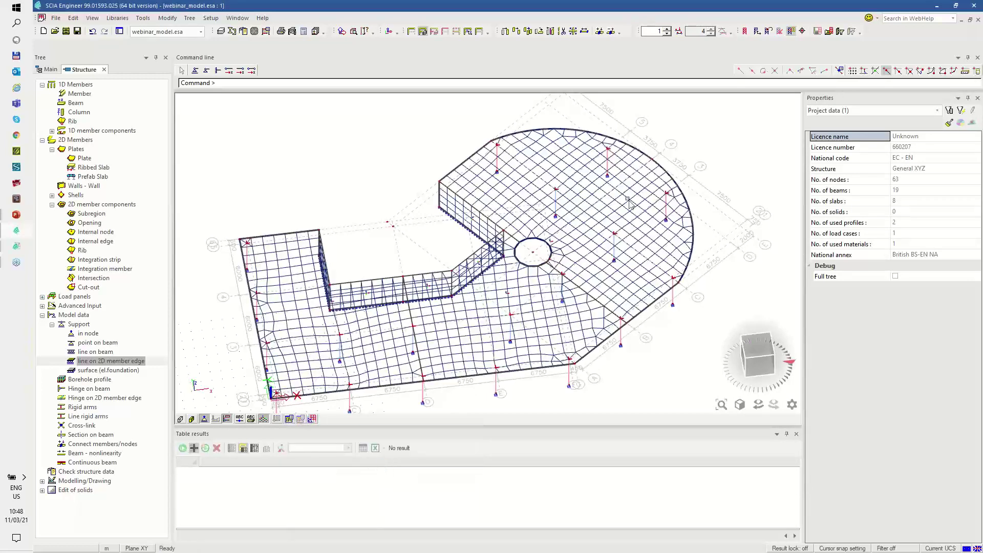
{"action": "right_click", "coordinate": [333, 149]}
{"action": "left_click", "coordinate": [361, 182]}
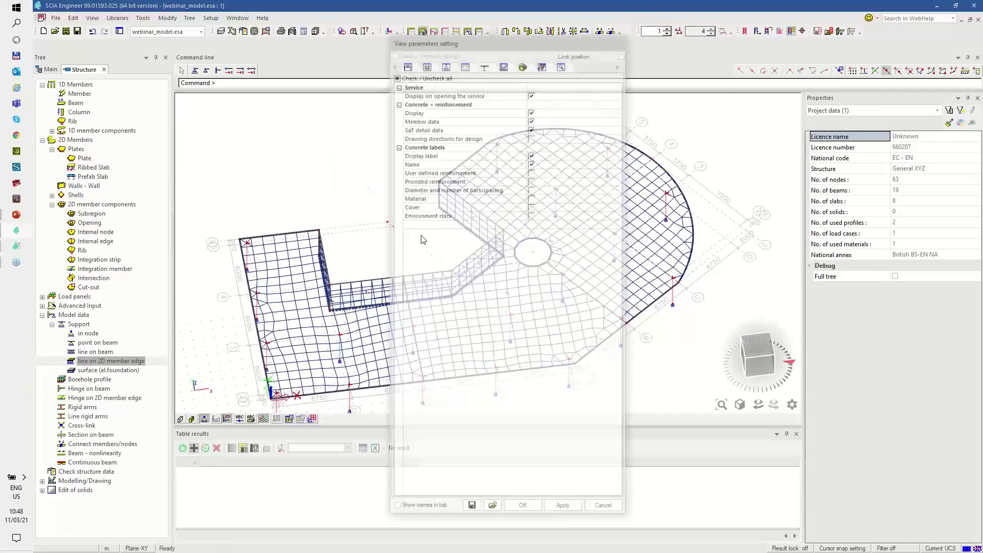
{"action": "left_click", "coordinate": [407, 65]}
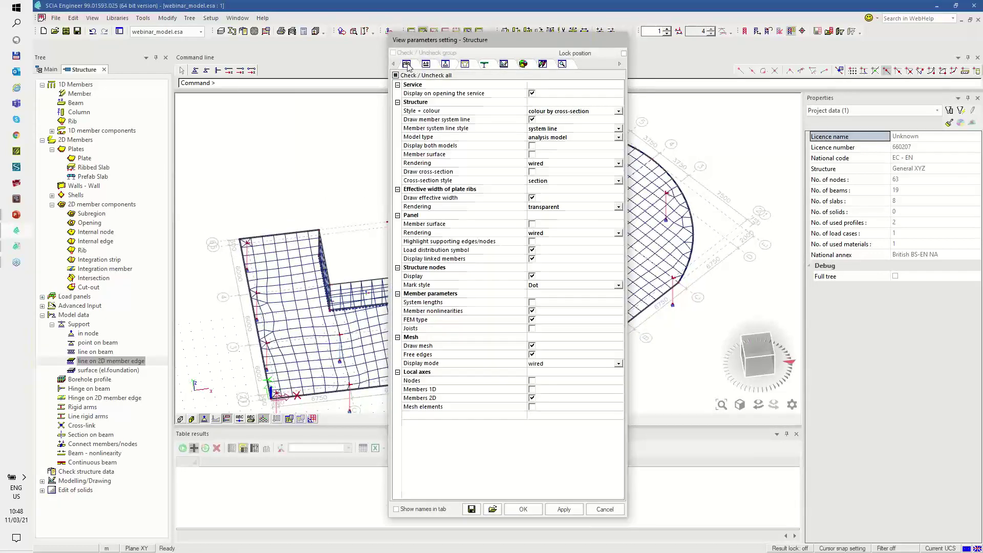
{"action": "left_click", "coordinate": [535, 408]}
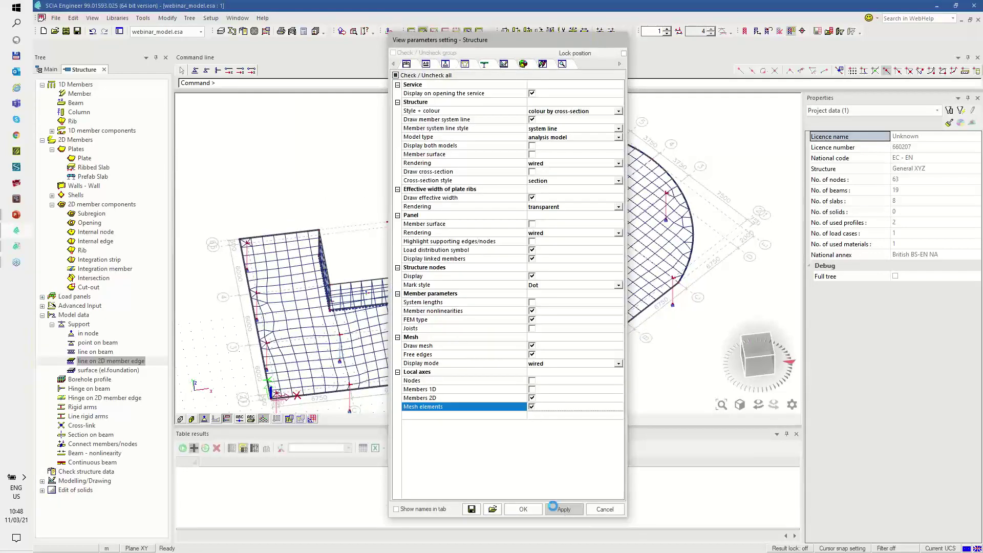
{"action": "left_click", "coordinate": [523, 509]}
Set the display scale of the model symbols to 2 and examine the rounded slab's local axes near the circular opening
{"action": "scroll", "coordinate": [598, 231], "scroll_direction": "up", "scroll_amount": 5}
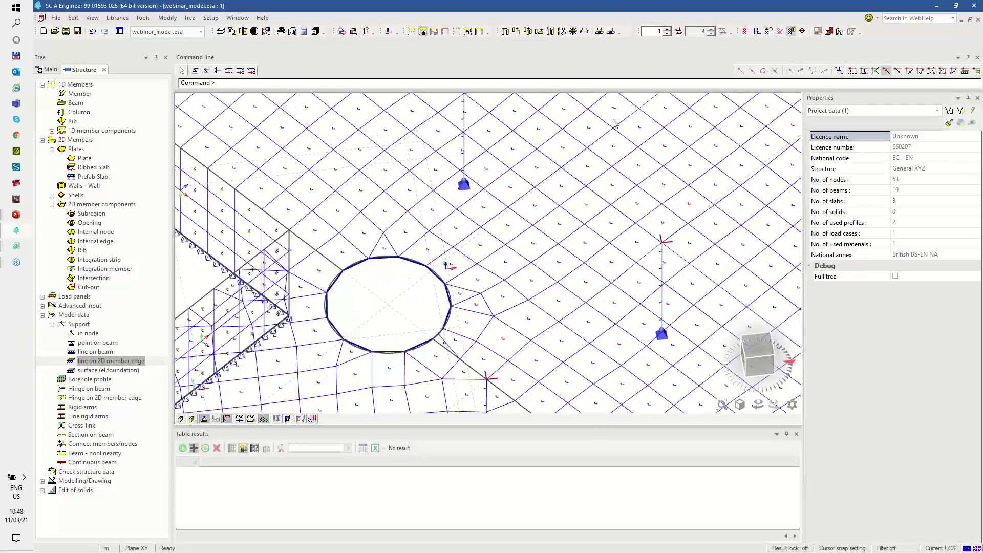
{"action": "left_click", "coordinate": [666, 29]}
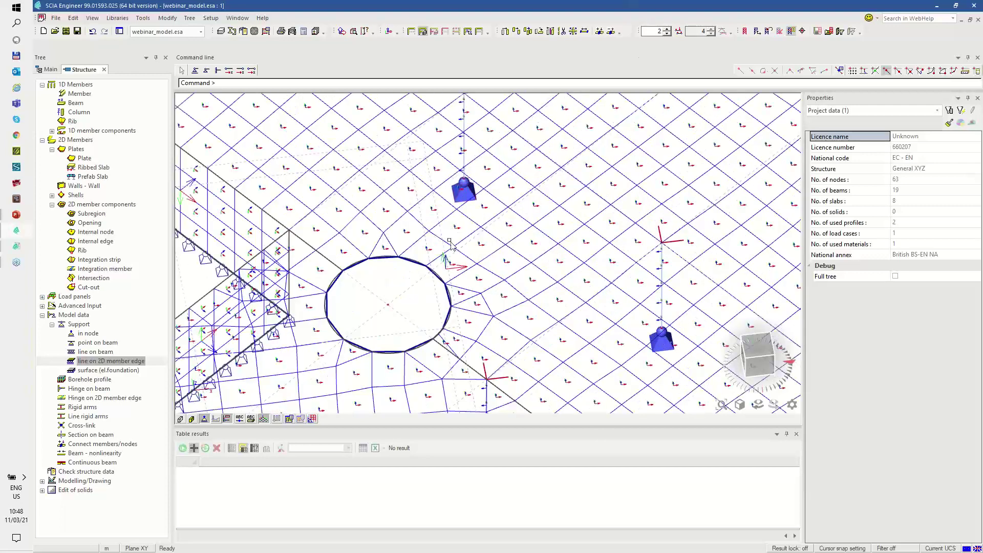
{"action": "scroll", "coordinate": [450, 245], "scroll_direction": "up", "scroll_amount": 2}
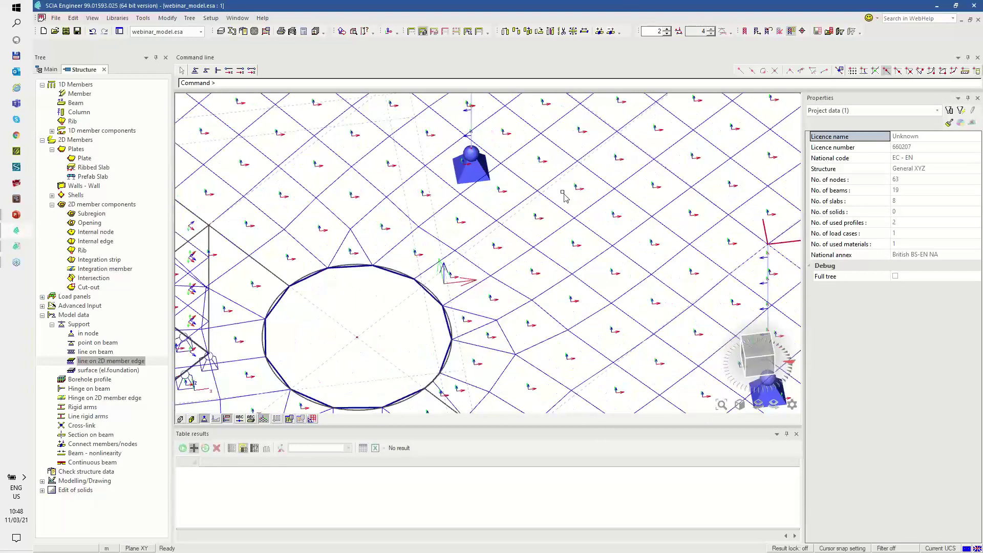
{"action": "left_click", "coordinate": [468, 279]}
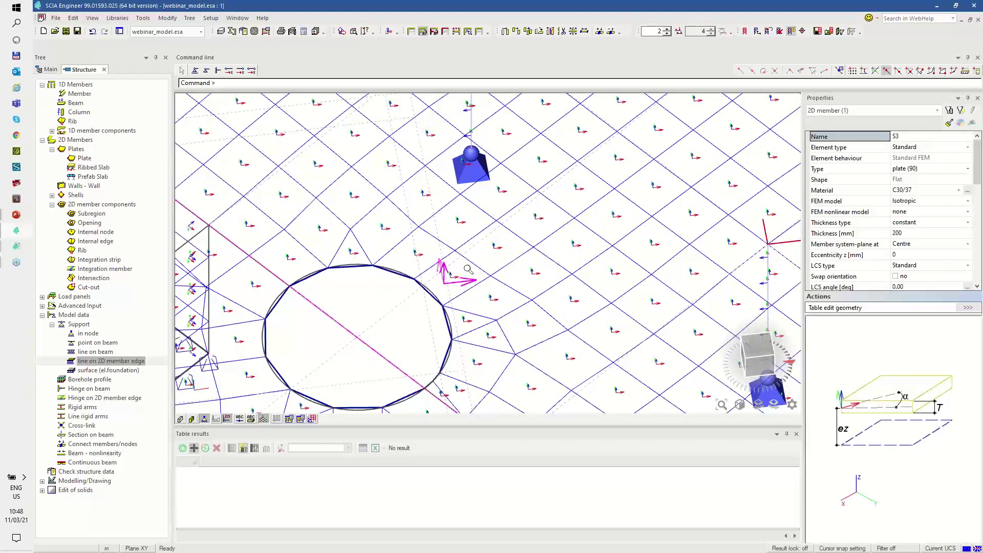
{"action": "scroll", "coordinate": [469, 269], "scroll_direction": "down", "scroll_amount": 3}
{"action": "key", "text": "Escape"}
{"action": "scroll", "coordinate": [551, 271], "scroll_direction": "down", "scroll_amount": 1}
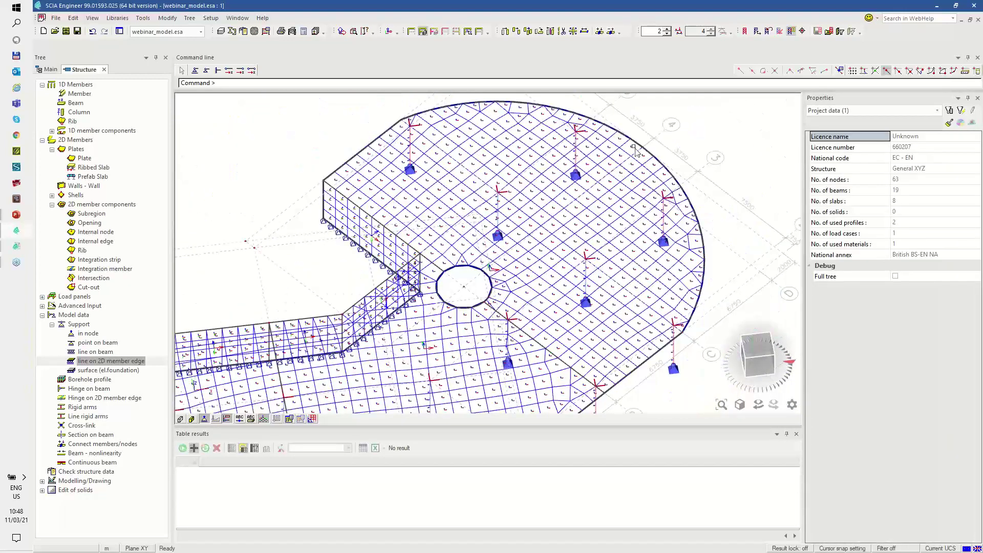
Set the rounded slab's LCS type to Tilt of vector defined by point
{"action": "left_click", "coordinate": [633, 151]}
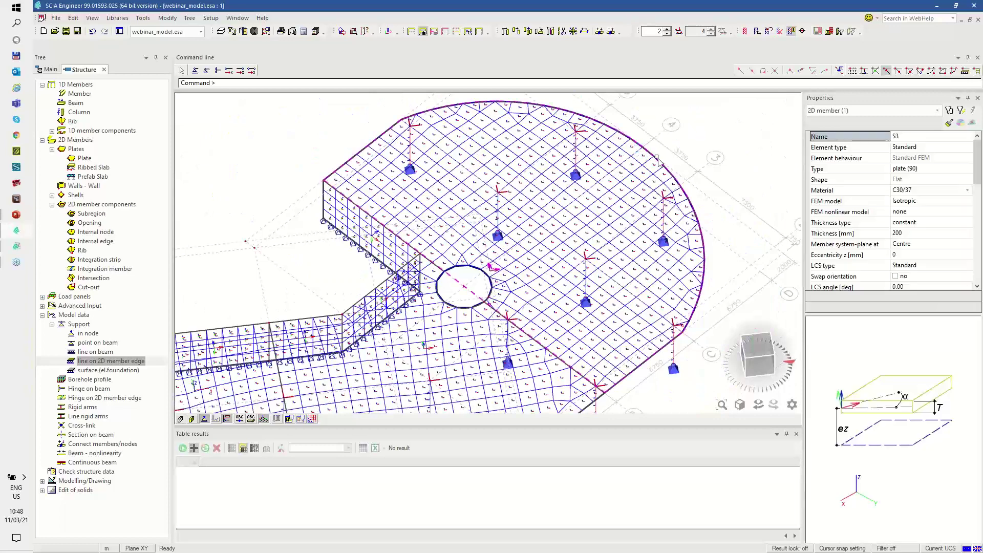
{"action": "left_click", "coordinate": [902, 265]}
{"action": "scroll", "coordinate": [897, 255], "scroll_direction": "down", "scroll_amount": 1}
{"action": "left_click", "coordinate": [906, 235]}
{"action": "left_click", "coordinate": [906, 236]}
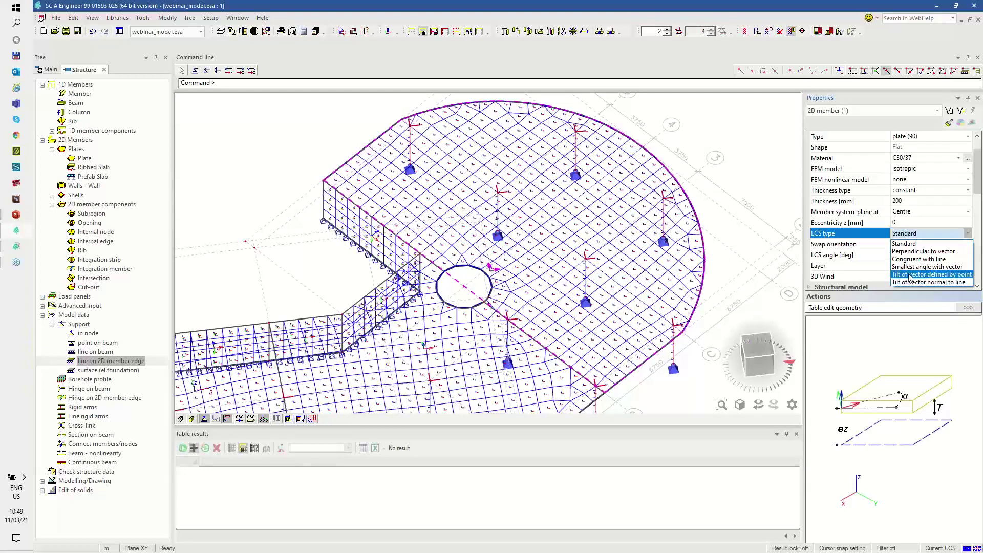
{"action": "left_click", "coordinate": [914, 276]}
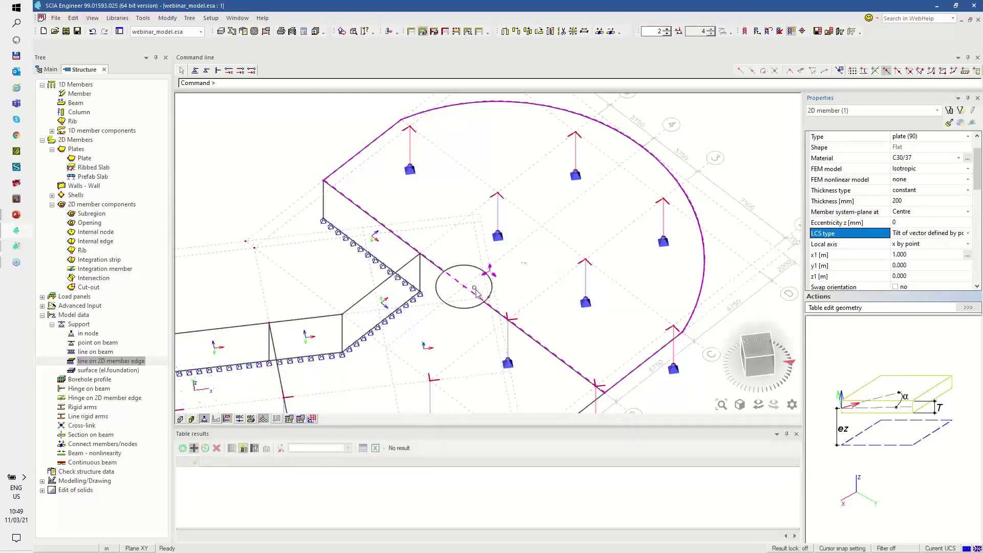
Point the rounded slab's local x axis at the centre of the circular opening by picking that point for its LCS
{"action": "scroll", "coordinate": [933, 205], "scroll_direction": "down", "scroll_amount": 2}
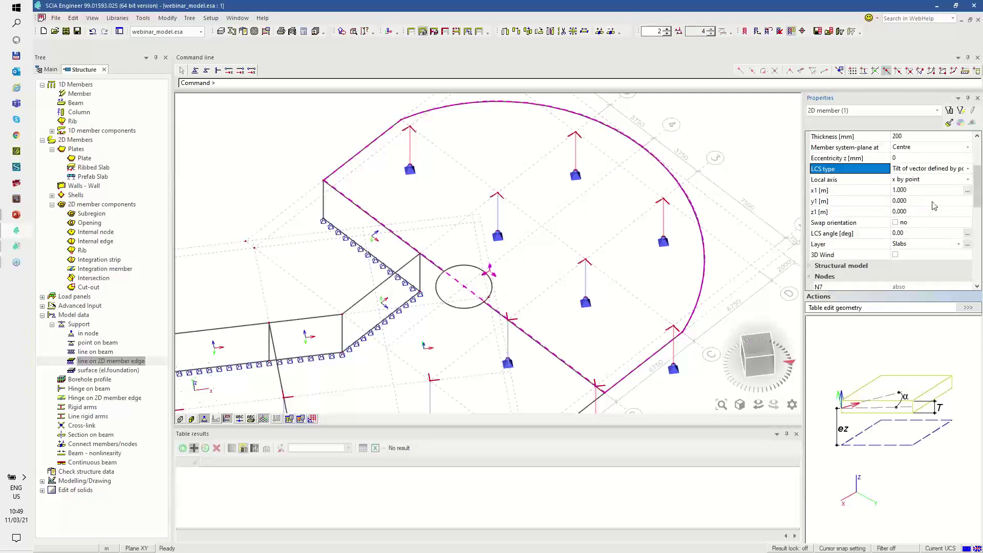
{"action": "left_click", "coordinate": [968, 190]}
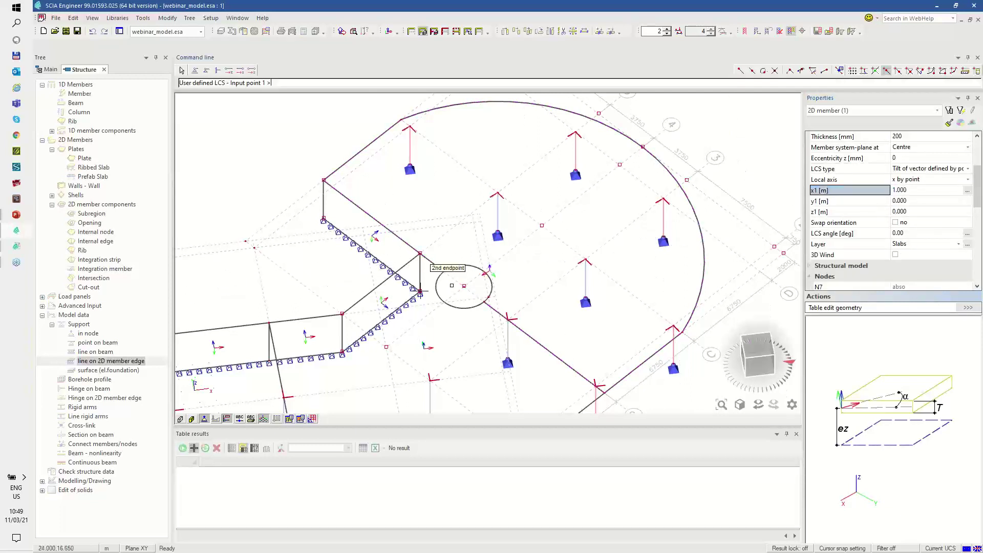
{"action": "left_click", "coordinate": [464, 287]}
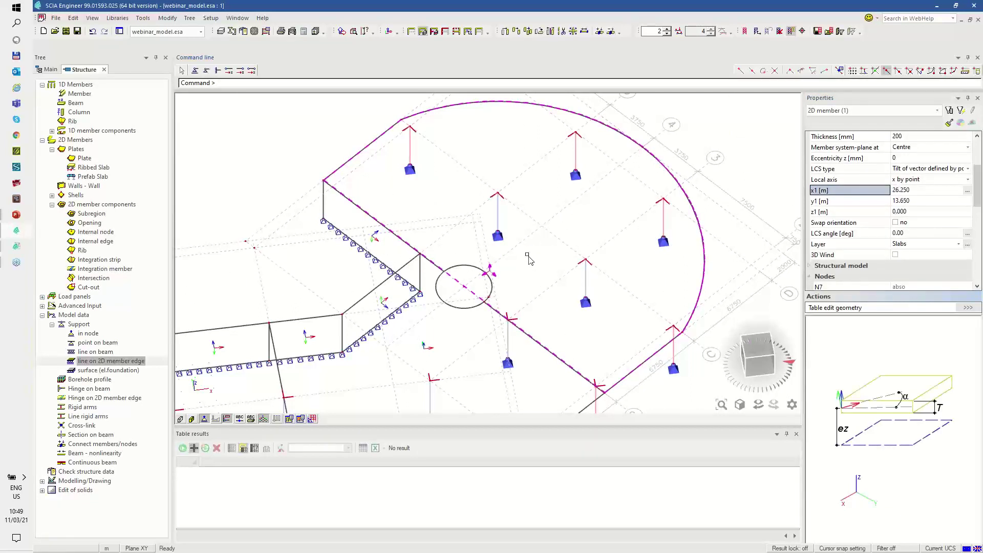
{"action": "key", "text": "Escape"}
{"action": "left_click", "coordinate": [493, 284]}
{"action": "scroll", "coordinate": [497, 279], "scroll_direction": "up", "scroll_amount": 2}
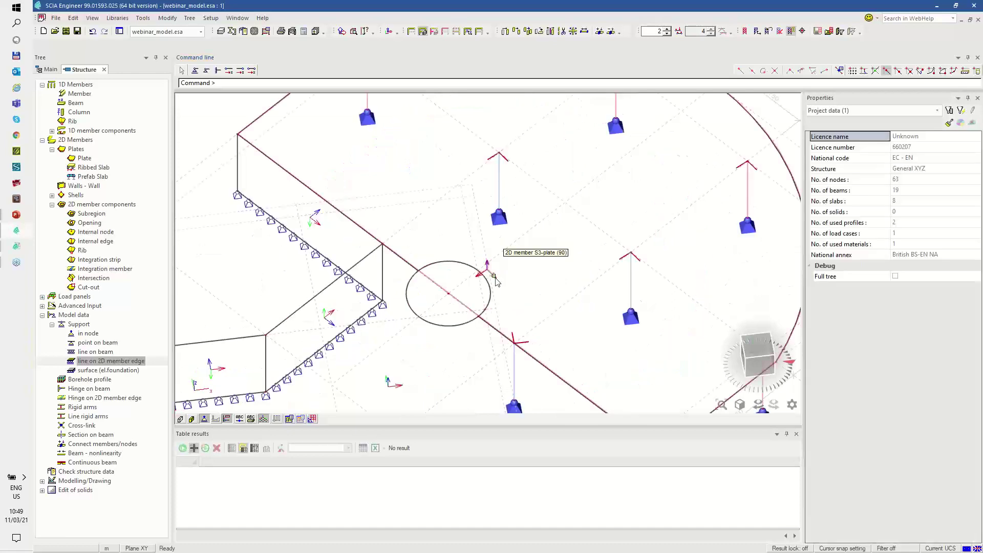
{"action": "key", "text": "Escape"}
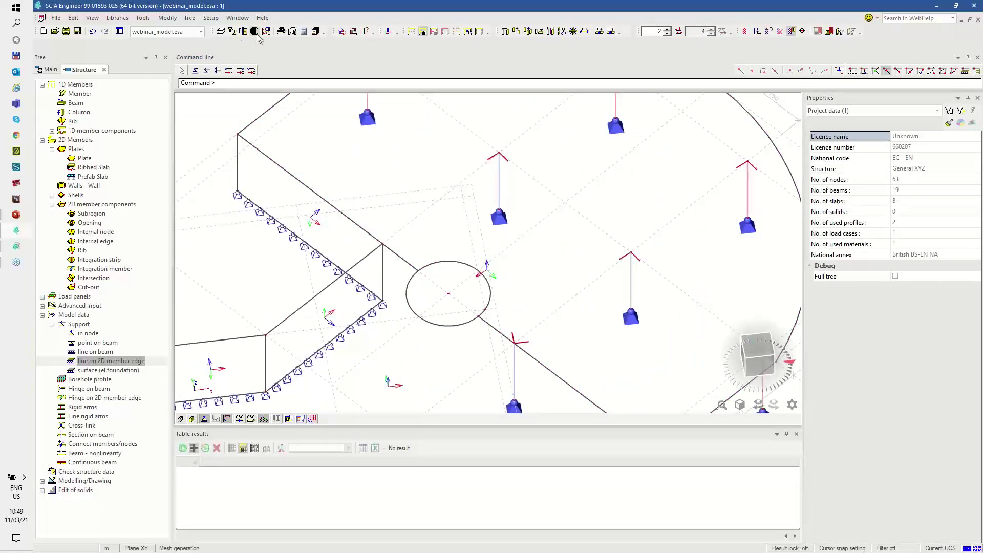
Regenerate the finite element mesh and examine the local axes of the mesh elements around the circular opening
{"action": "left_click", "coordinate": [254, 31]}
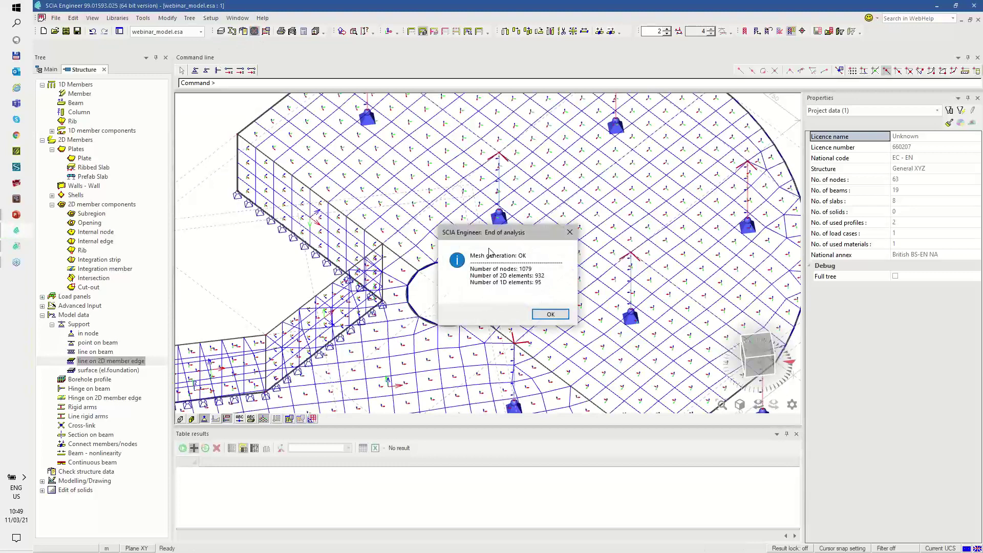
{"action": "left_click", "coordinate": [550, 314]}
{"action": "scroll", "coordinate": [448, 253], "scroll_direction": "up", "scroll_amount": 3}
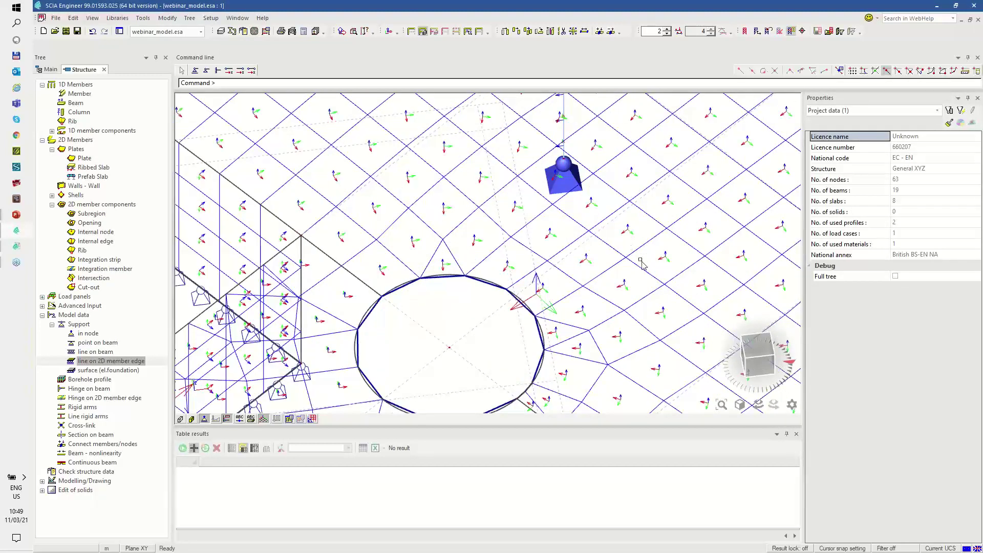
{"action": "scroll", "coordinate": [606, 254], "scroll_direction": "down", "scroll_amount": 2}
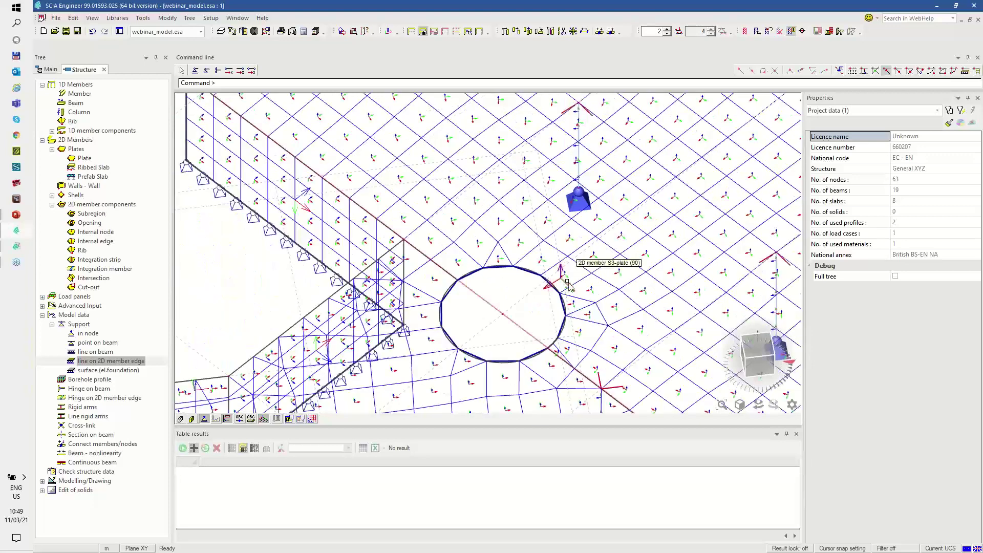
{"action": "scroll", "coordinate": [538, 260], "scroll_direction": "down", "scroll_amount": 2}
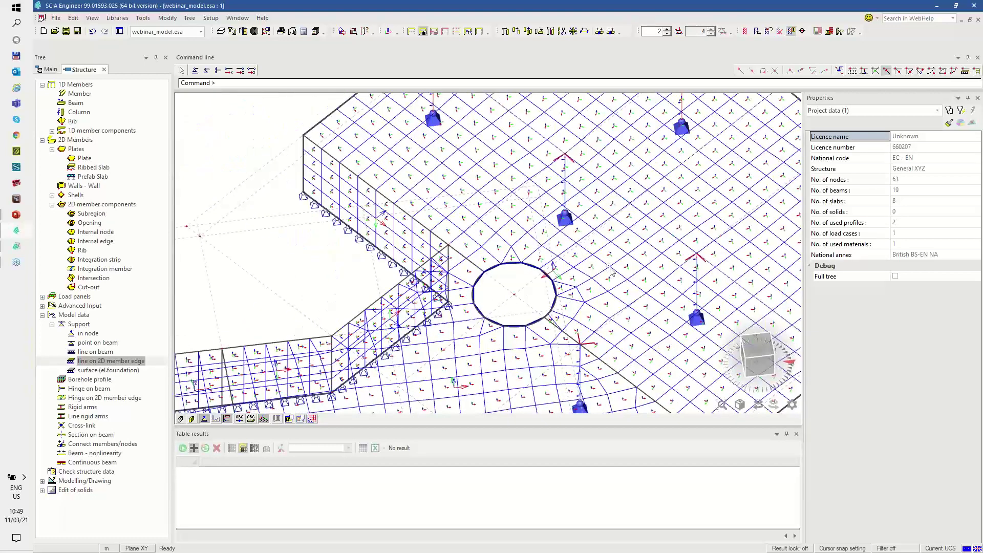
{"action": "scroll", "coordinate": [609, 267], "scroll_direction": "up", "scroll_amount": 4}
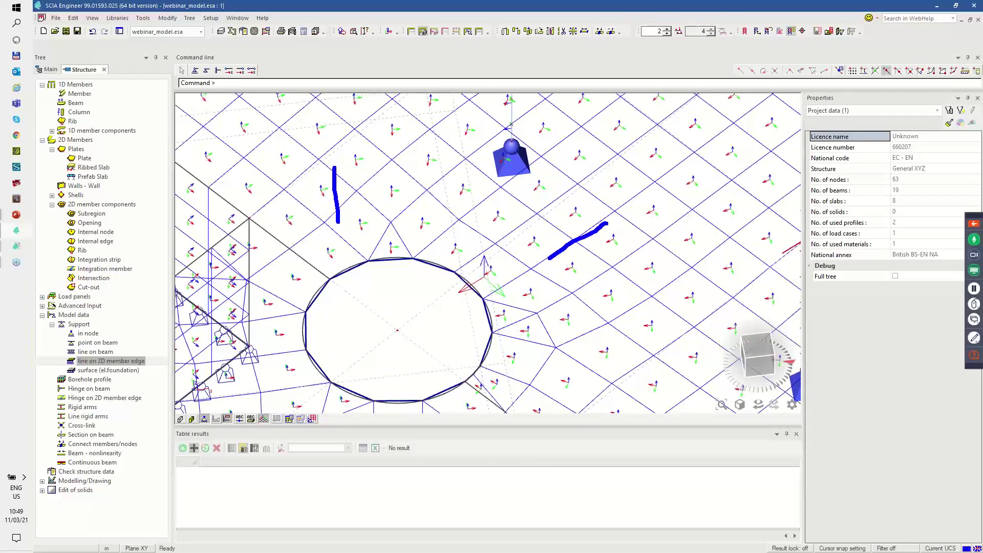
{"action": "left_click_drag", "start_coordinate": [649, 373], "coordinate": [552, 353]}
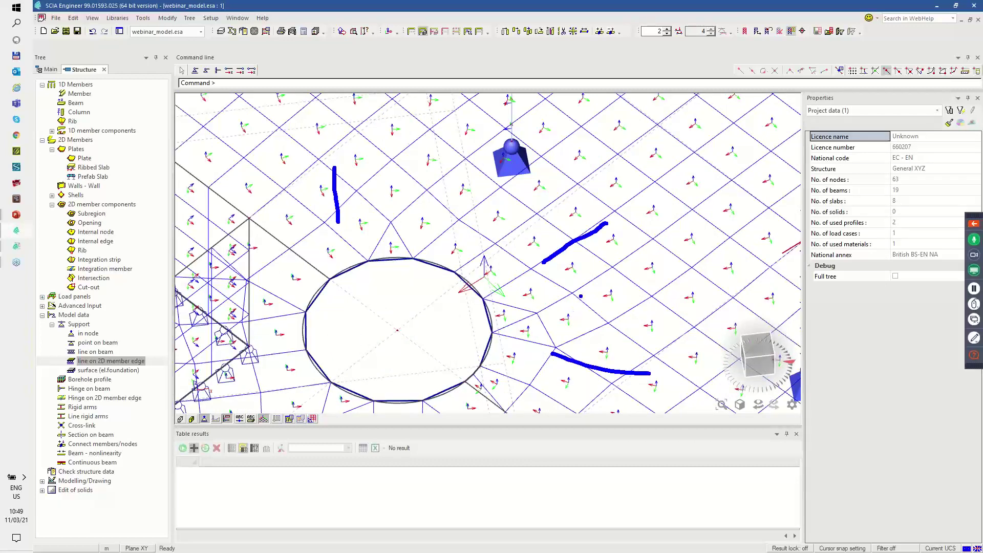
{"action": "scroll", "coordinate": [480, 291], "scroll_direction": "down", "scroll_amount": 4}
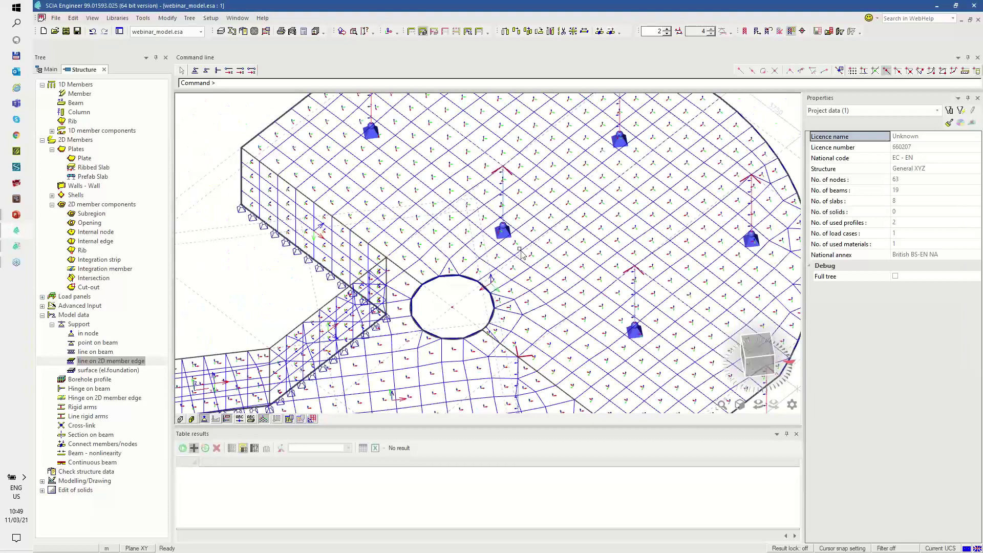
{"action": "scroll", "coordinate": [614, 261], "scroll_direction": "down", "scroll_amount": 2}
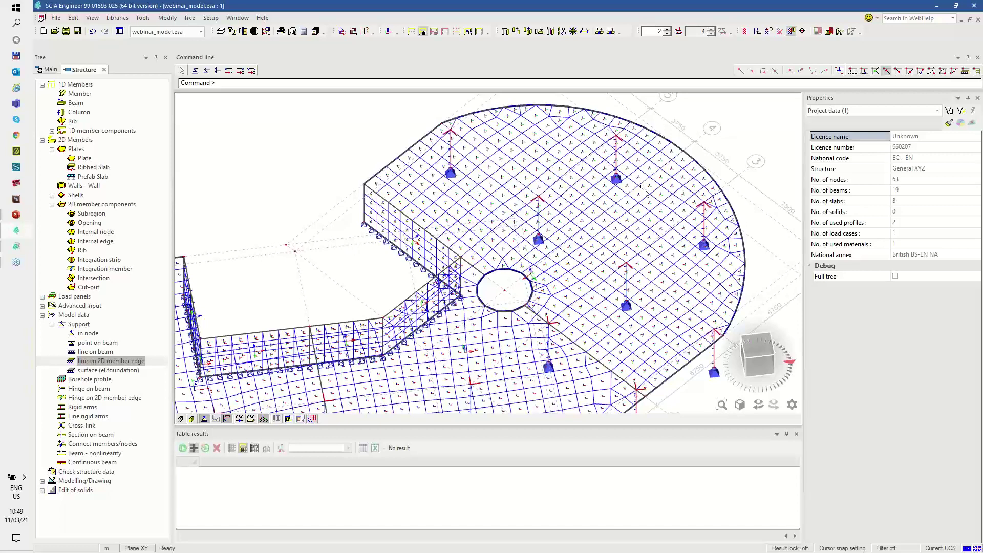
Set the rounded slab's LCS type back to Standard
{"action": "left_click", "coordinate": [674, 147]}
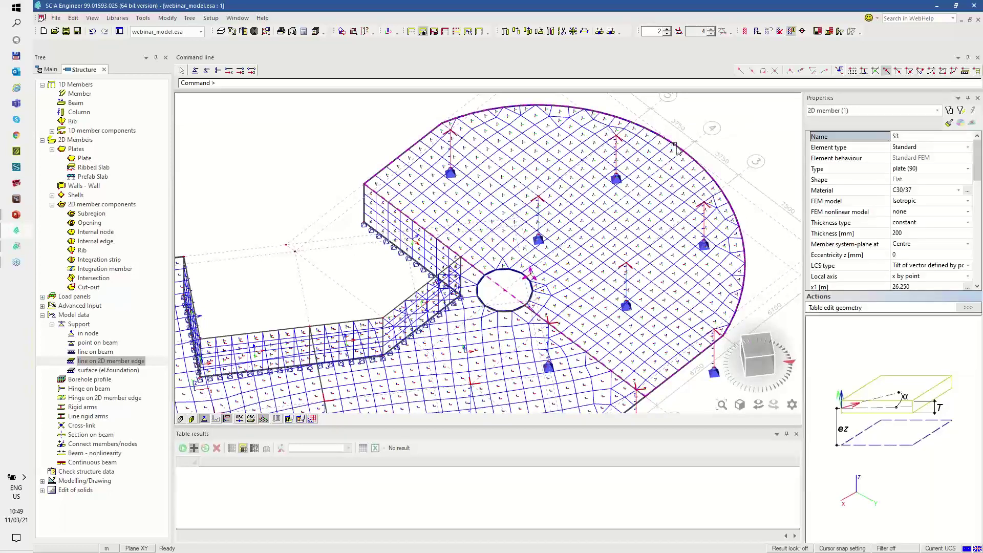
{"action": "left_click", "coordinate": [907, 267]}
{"action": "left_click", "coordinate": [902, 276]}
{"action": "key", "text": "Escape"}
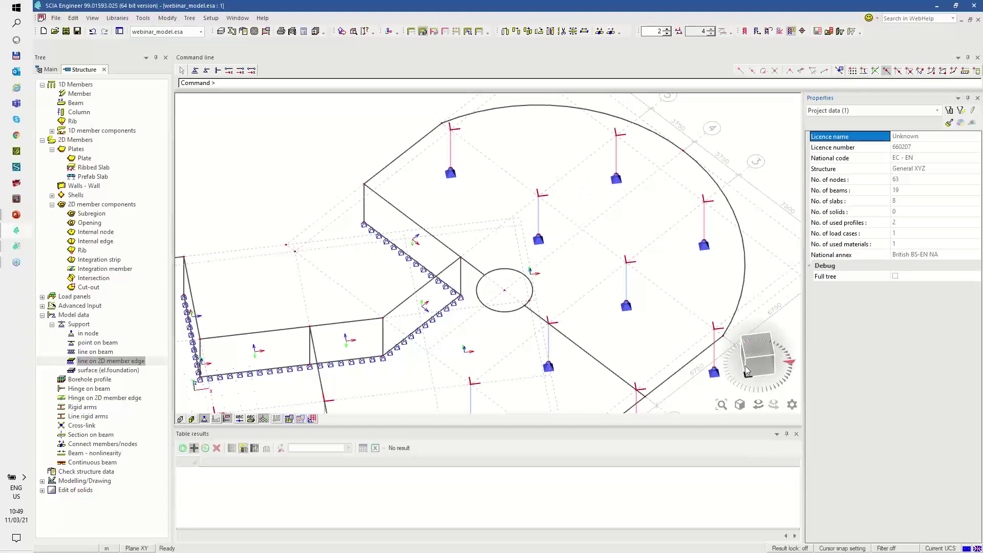
View the structure in plan and compare the rounded slab's local axes with its rotated grid directions
{"action": "left_click", "coordinate": [756, 346]}
{"action": "scroll", "coordinate": [555, 229], "scroll_direction": "up", "scroll_amount": 2}
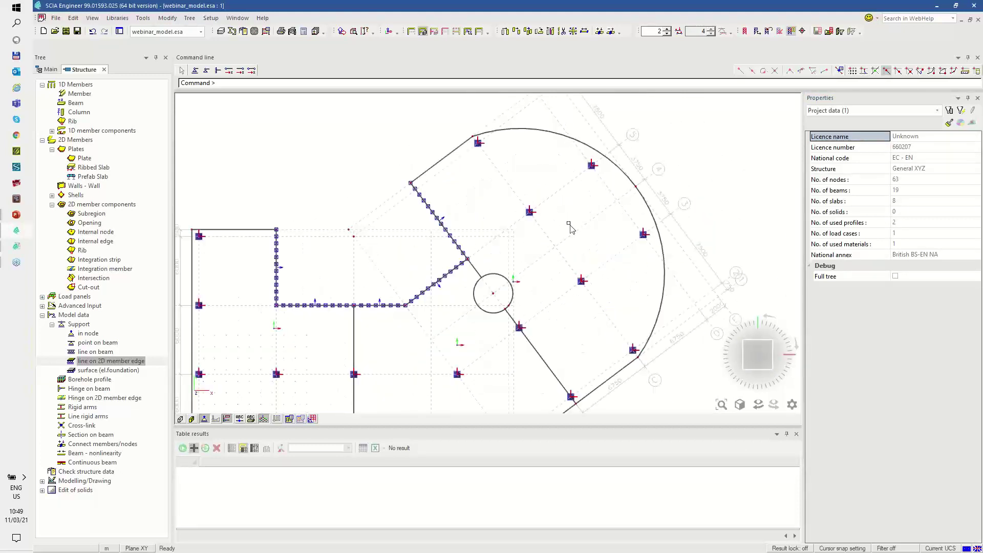
{"action": "mouse_move", "coordinate": [545, 258]}
{"action": "left_mouse_down"}
{"action": "mouse_move", "coordinate": [586, 233]}
{"action": "mouse_move", "coordinate": [572, 241]}
{"action": "mouse_move", "coordinate": [601, 277]}
{"action": "left_mouse_up"}
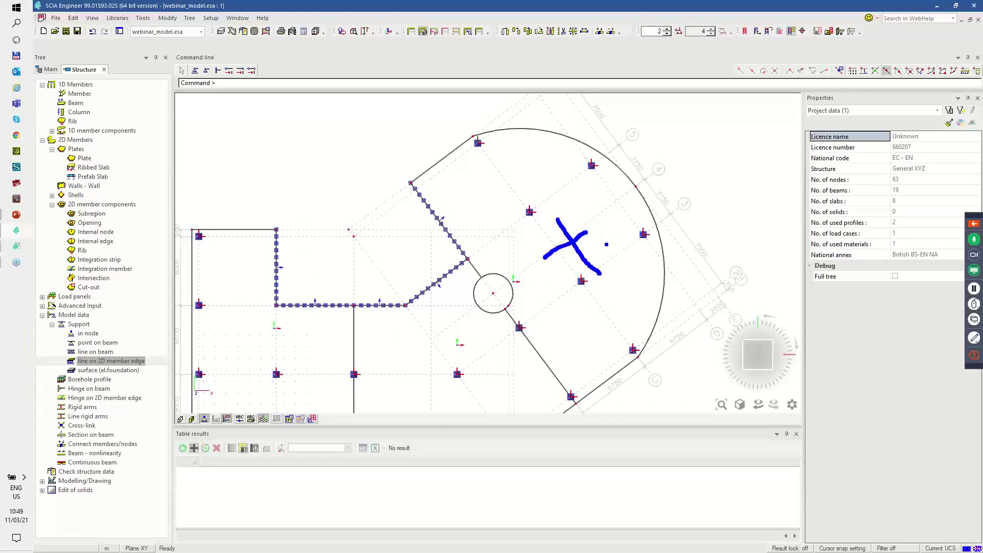
{"action": "left_click_drag", "start_coordinate": [527, 283], "coordinate": [562, 286]}
{"action": "mouse_move", "coordinate": [553, 277]}
{"action": "left_mouse_down"}
{"action": "mouse_move", "coordinate": [561, 283]}
{"action": "mouse_move", "coordinate": [551, 294]}
{"action": "left_mouse_up"}
{"action": "left_click_drag", "start_coordinate": [512, 246], "coordinate": [515, 236]}
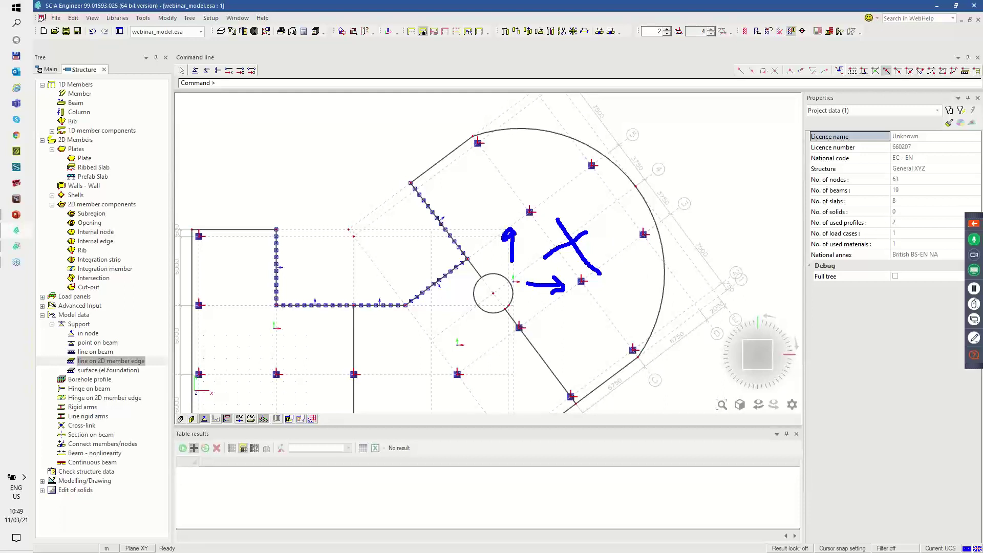
{"action": "key", "text": "Escape"}
Set the rounded slab's LCS angle to 36.87 degrees to align its local axes with the rotated grid
{"action": "left_click", "coordinate": [664, 285]}
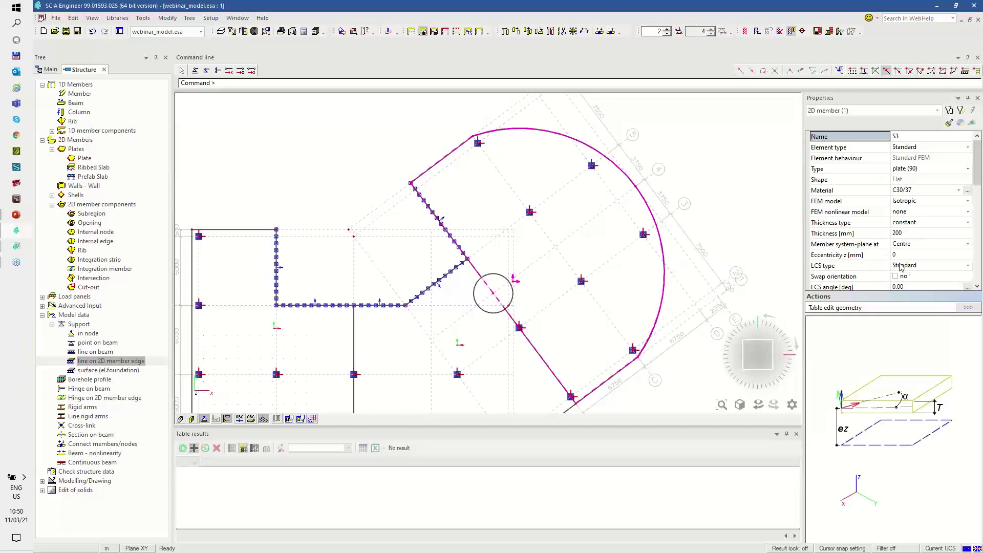
{"action": "left_click", "coordinate": [903, 287]}
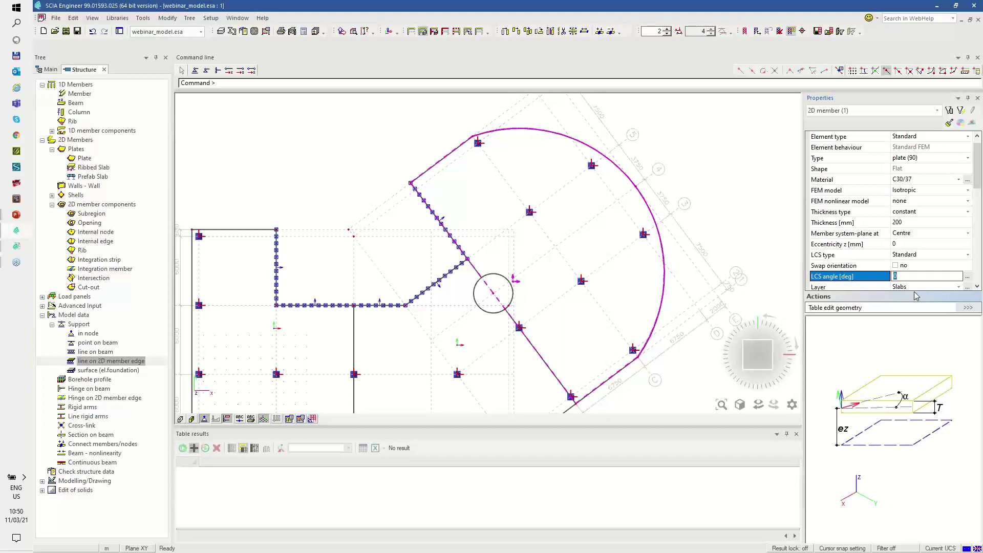
{"action": "type", "text": "36.87"}
{"action": "key", "text": "Return"}
{"action": "key", "text": "Escape"}
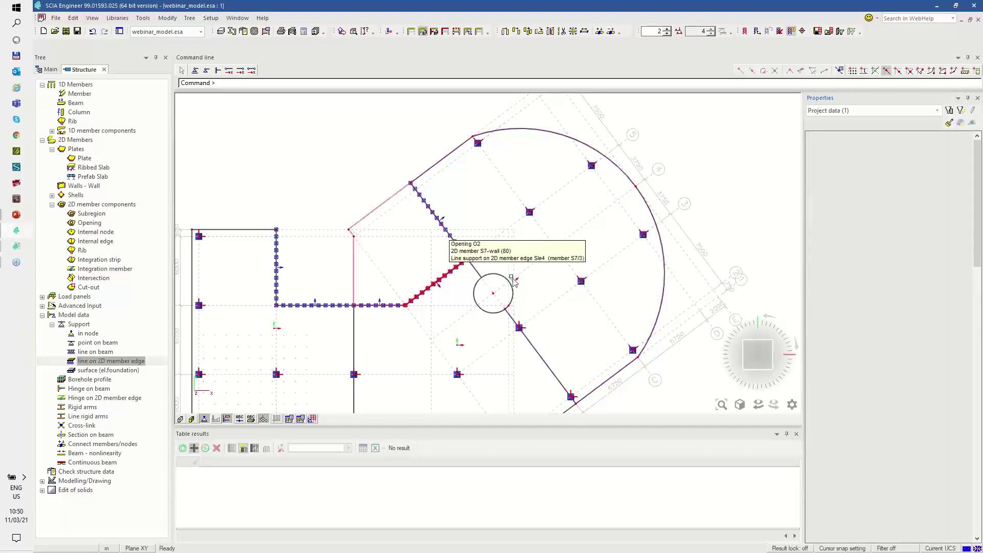
{"action": "scroll", "coordinate": [519, 280], "scroll_direction": "up", "scroll_amount": 1}
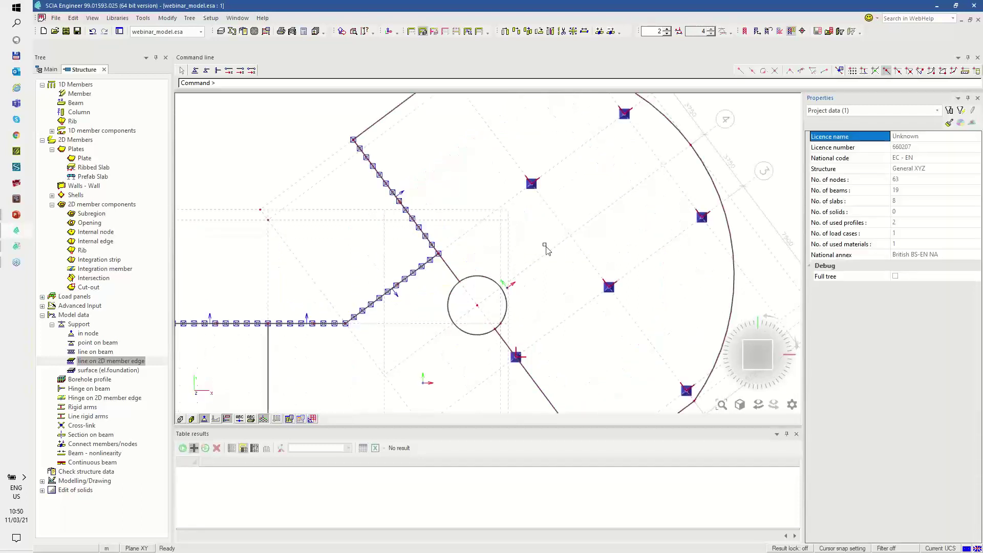
Set the bending theory of the plate/shell analysis to Kirchhoff and run the linear analysis on the whole structure
{"action": "scroll", "coordinate": [543, 272], "scroll_direction": "down", "scroll_amount": 3}
{"action": "middle_click_drag", "start_coordinate": [523, 319], "coordinate": [530, 261]}
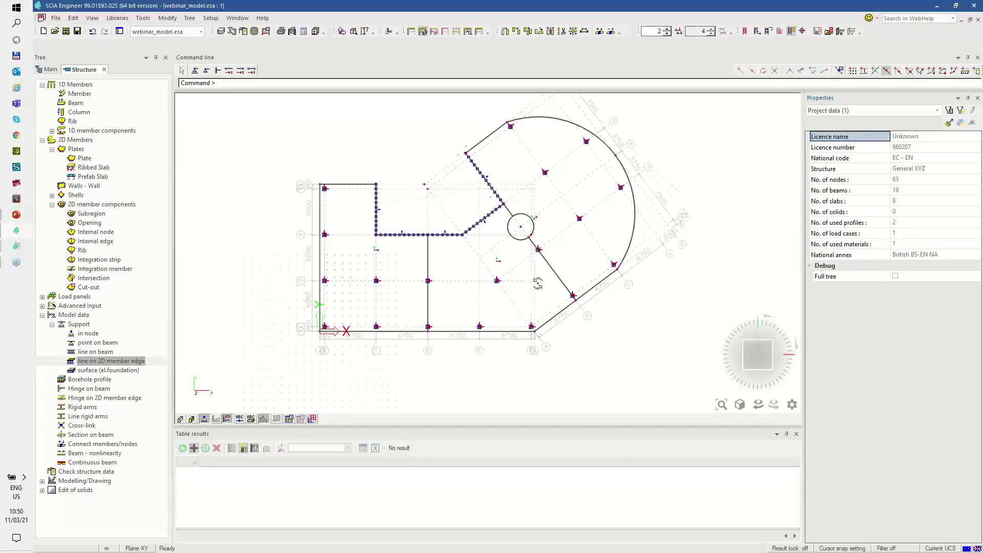
{"action": "right_click_drag", "start_coordinate": [536, 284], "coordinate": [539, 275], "text": "ctrl"}
{"action": "middle_click_drag", "start_coordinate": [537, 292], "coordinate": [520, 320]}
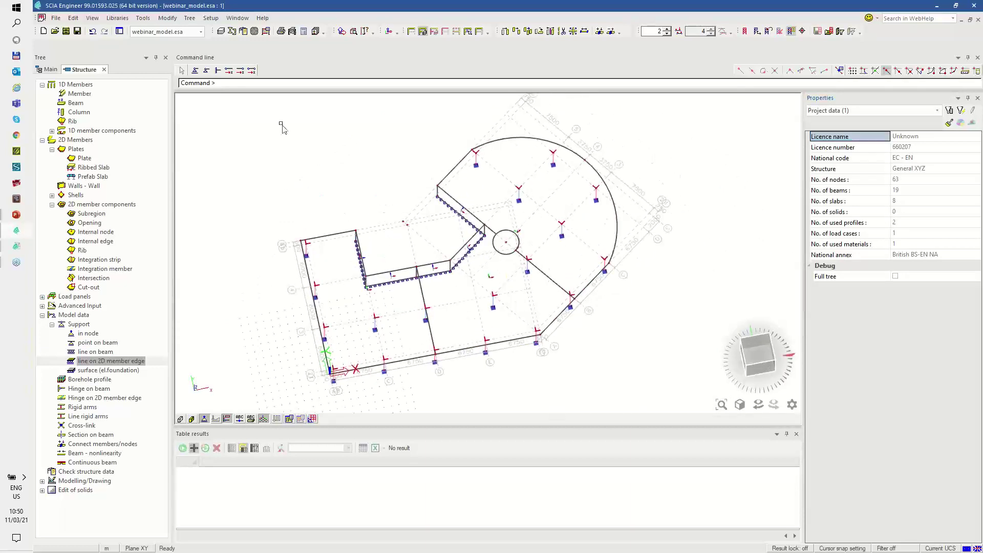
{"action": "left_click", "coordinate": [266, 33]}
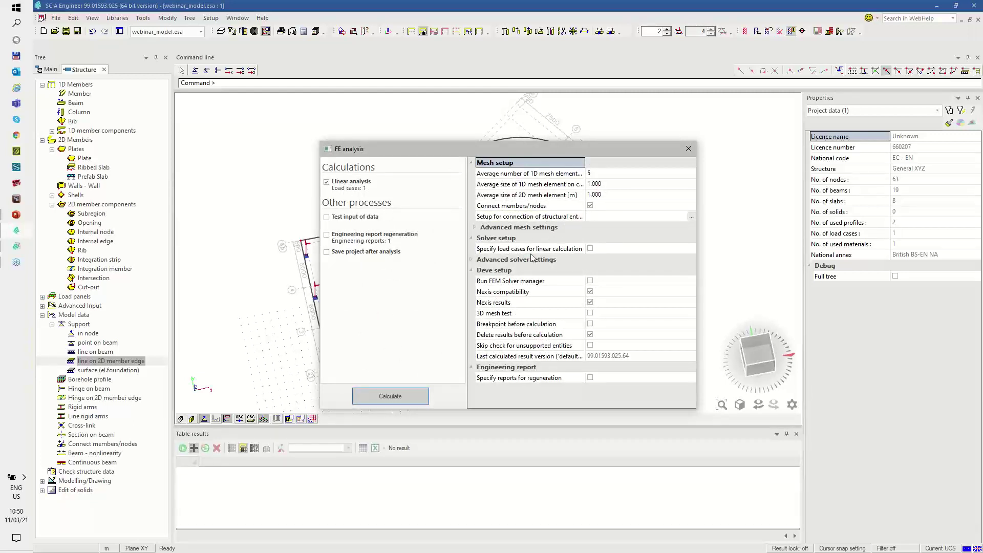
{"action": "left_click", "coordinate": [472, 261]}
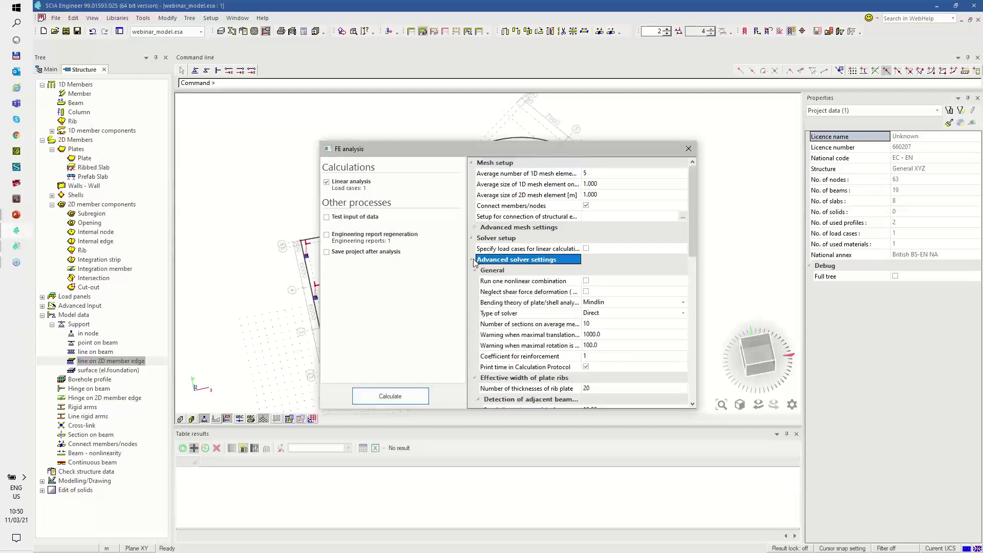
{"action": "left_click", "coordinate": [600, 303]}
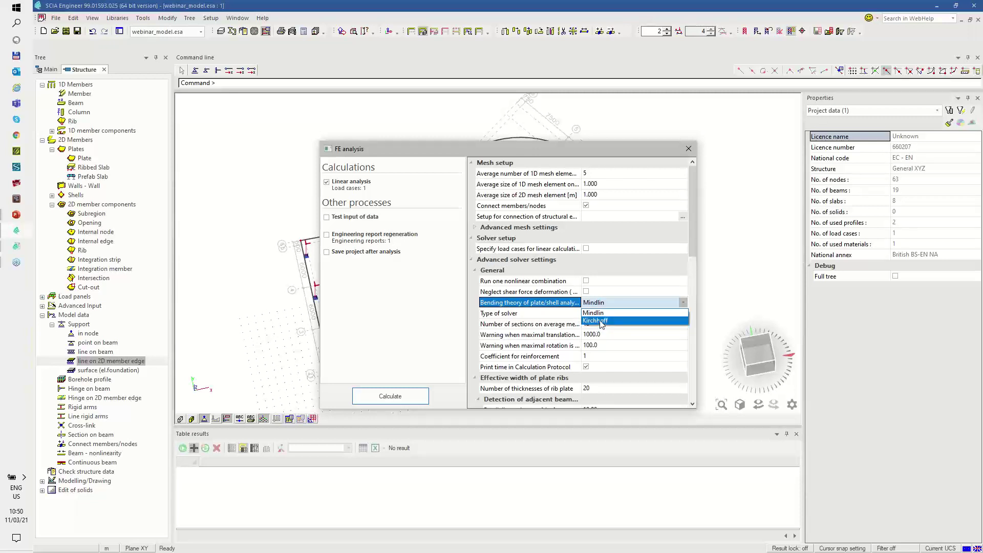
{"action": "left_click", "coordinate": [596, 321]}
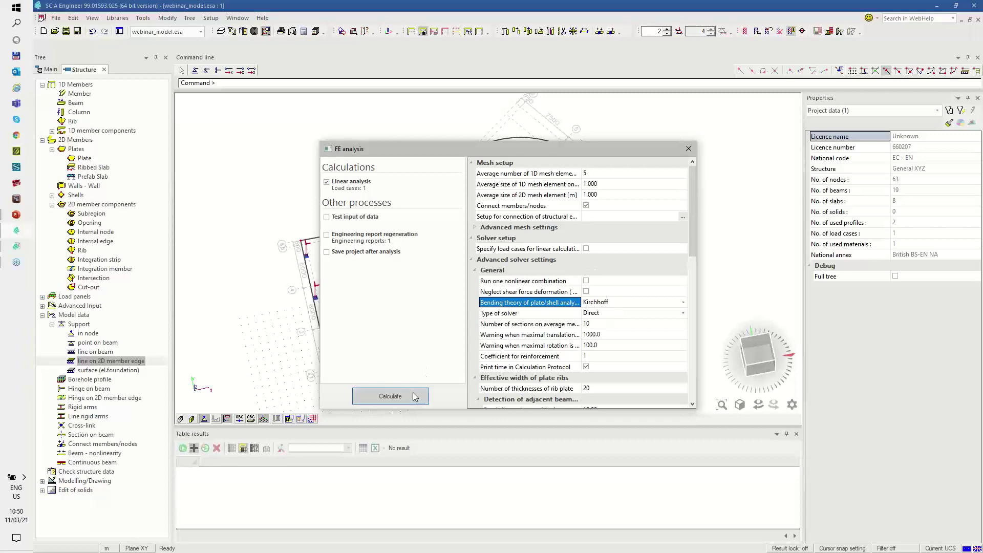
{"action": "left_click", "coordinate": [389, 396]}
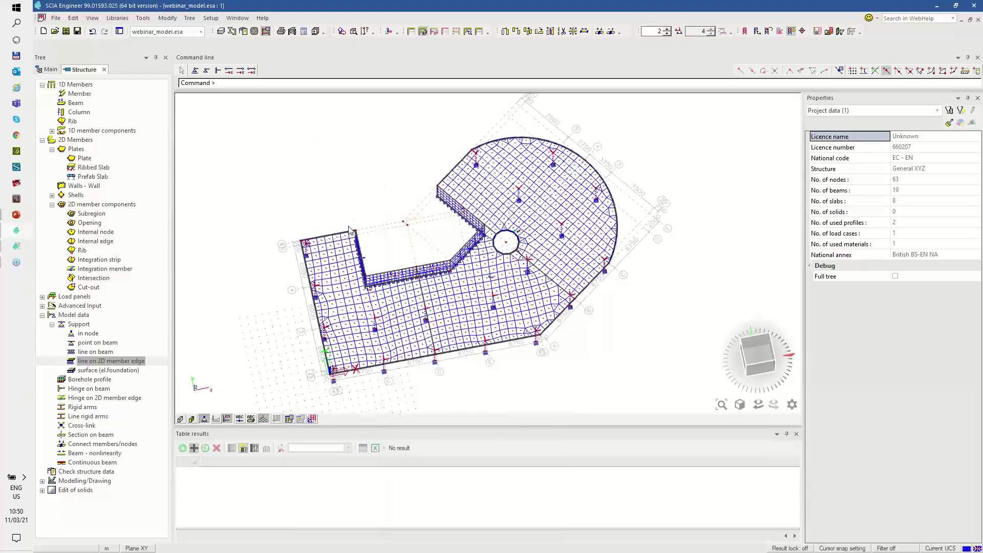
{"action": "left_click", "coordinate": [571, 328]}
Hide the structure's local axes while keeping the mesh displayed
{"action": "right_click_drag", "start_coordinate": [489, 374], "coordinate": [483, 366], "text": "ctrl"}
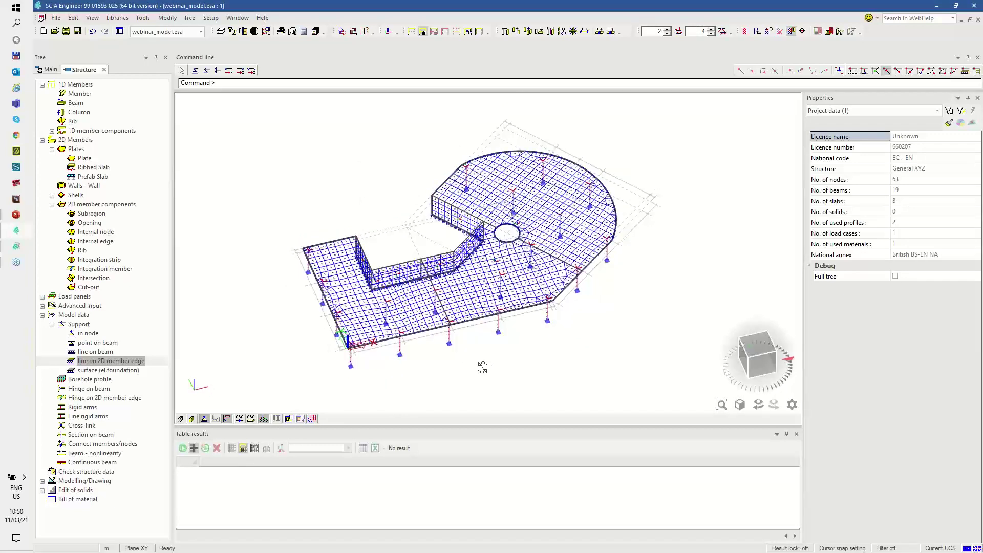
{"action": "left_click", "coordinate": [289, 420]}
{"action": "mouse_move", "coordinate": [322, 428]}
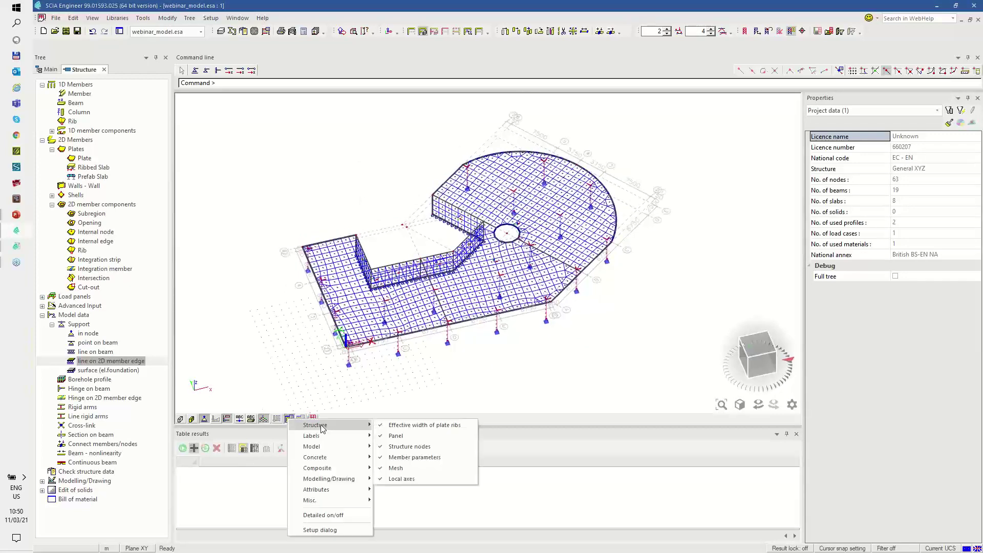
{"action": "left_click", "coordinate": [400, 478]}
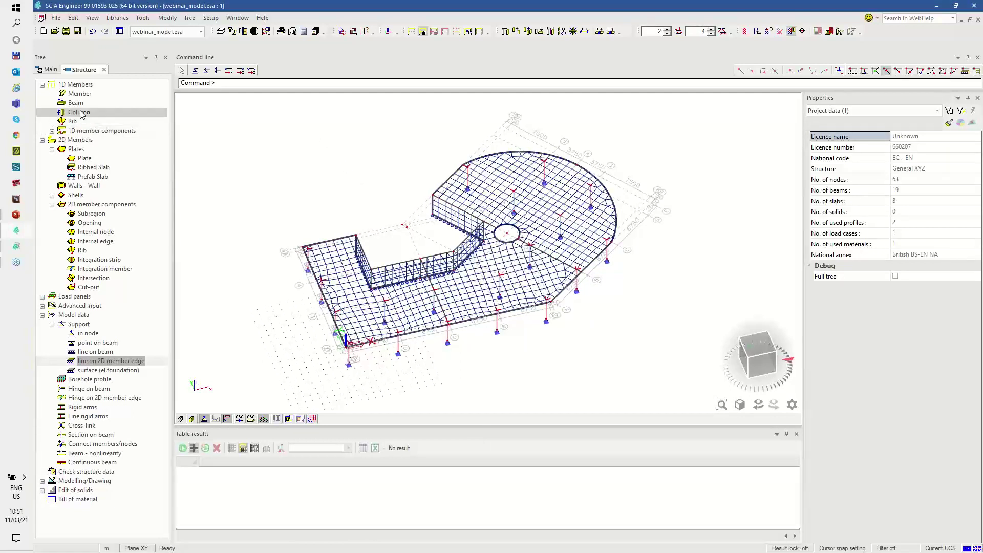
Open the 3D displacement results of the calculated structure
{"action": "left_click", "coordinate": [49, 69]}
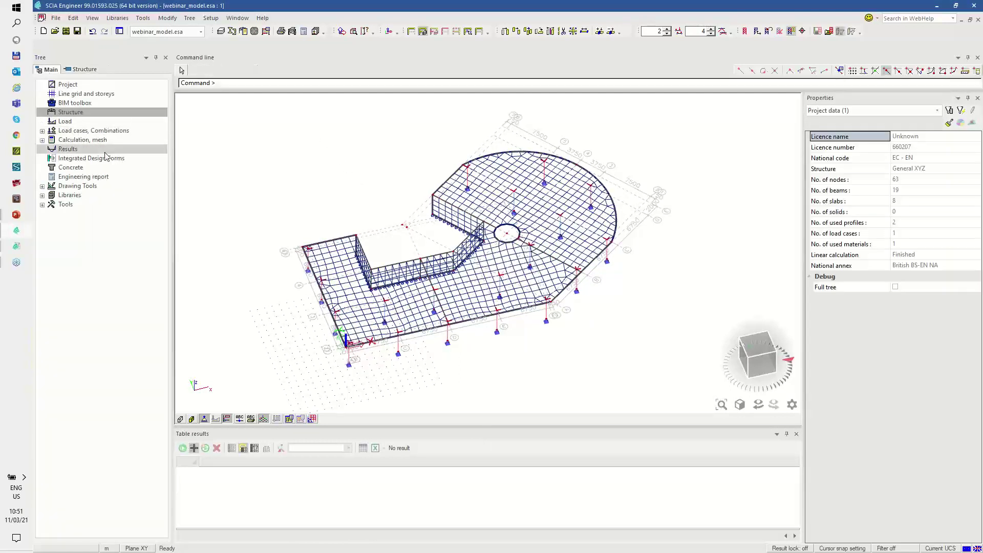
{"action": "left_click", "coordinate": [68, 149]}
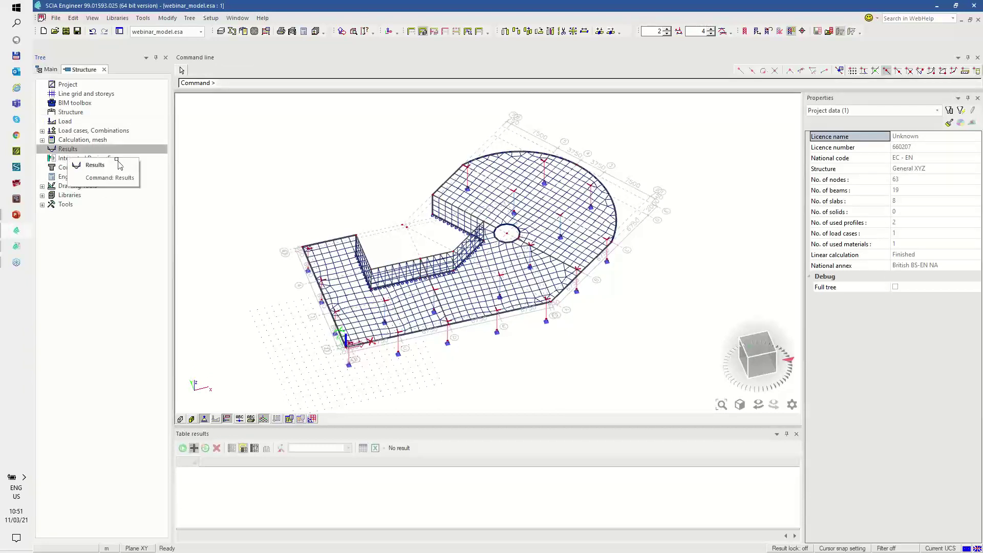
{"action": "left_click", "coordinate": [90, 94]}
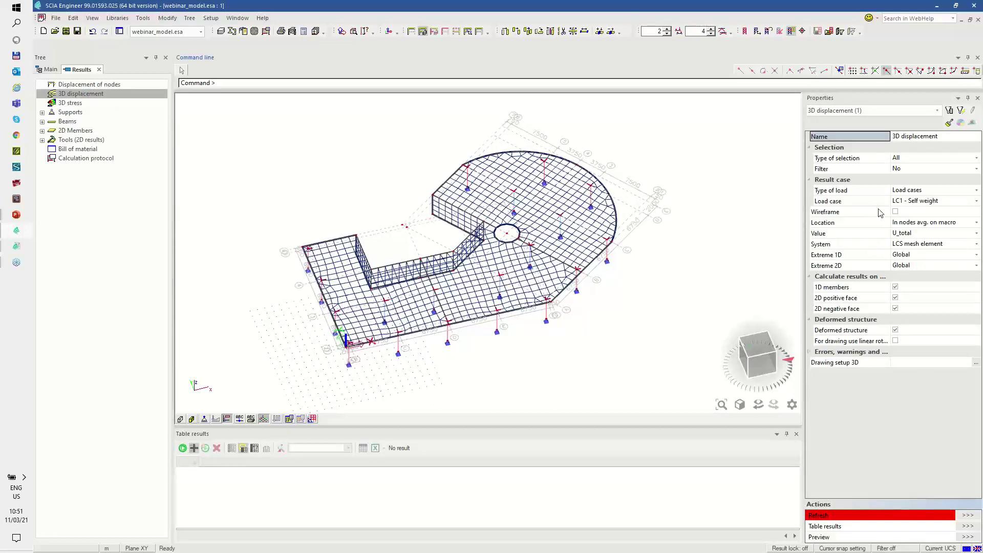
Turn on wireframe for the LC1 3D displacement, refresh the results and set the deformation display scale to 1
{"action": "left_click", "coordinate": [894, 211]}
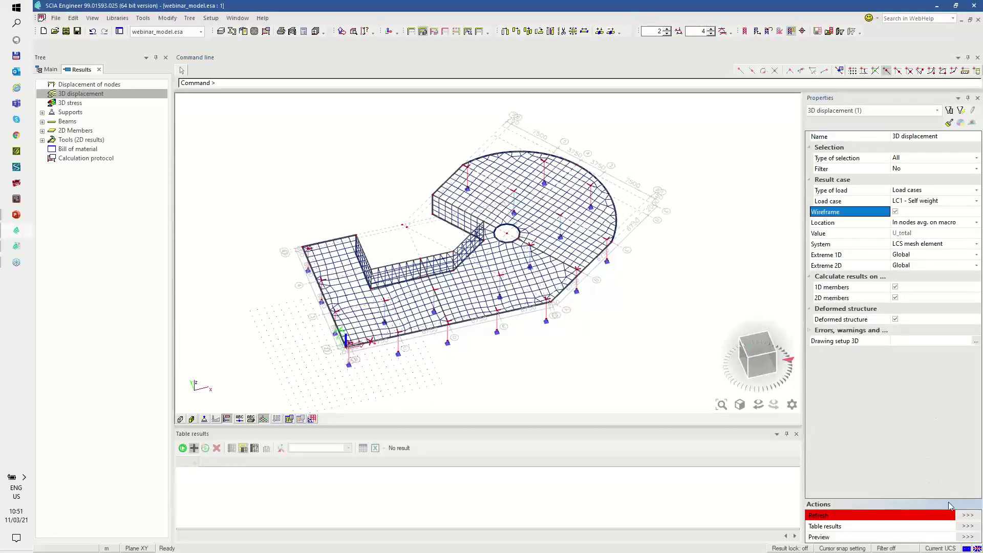
{"action": "left_click", "coordinate": [968, 516]}
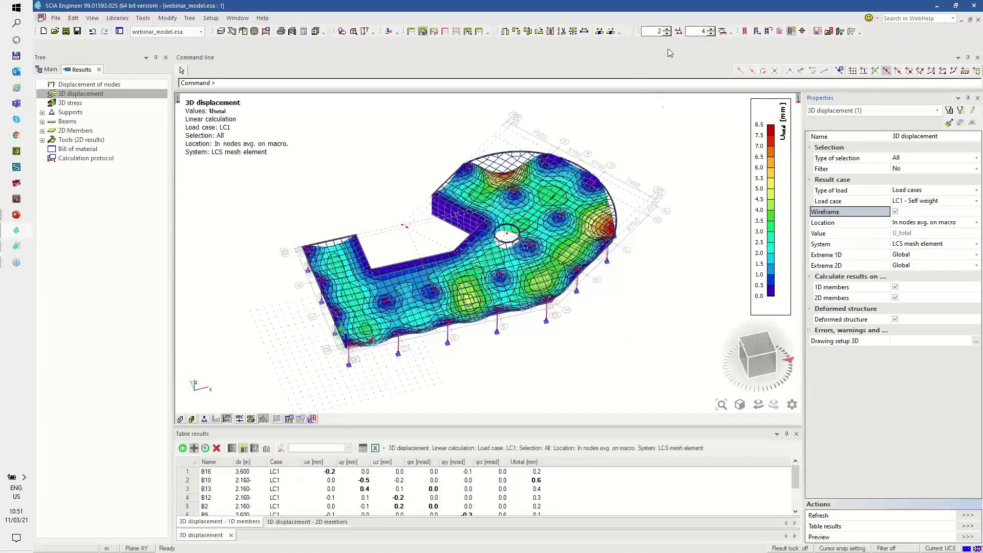
{"action": "right_click_drag", "start_coordinate": [515, 330], "coordinate": [509, 362], "text": "ctrl"}
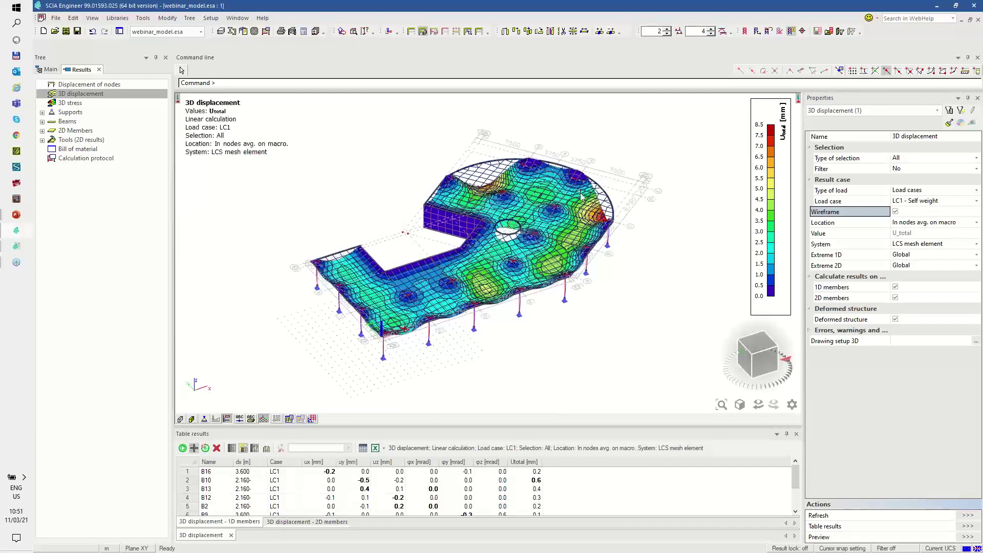
{"action": "left_click", "coordinate": [710, 34]}
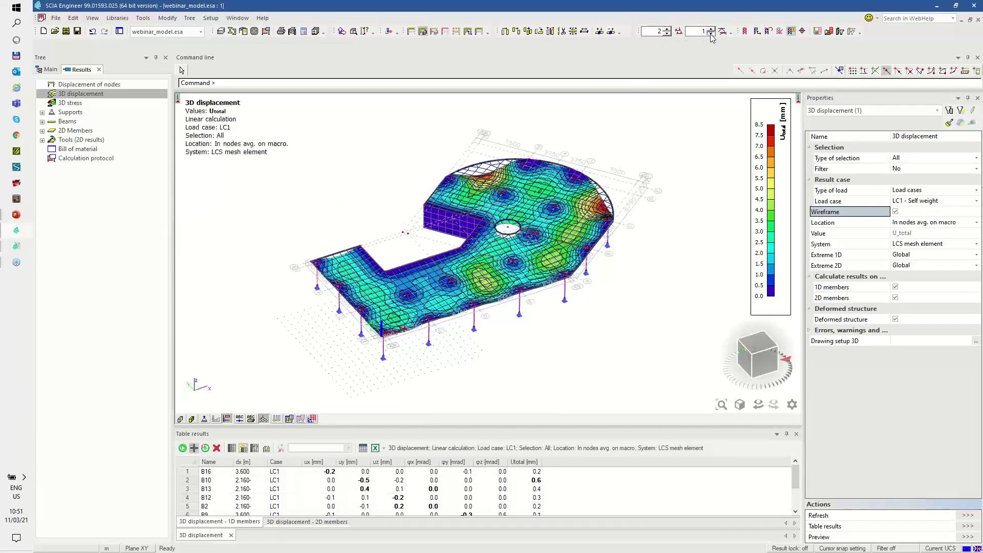
Examine the total displacement contours along the rounded slab's curved edge and across the rest of the slabs
{"action": "scroll", "coordinate": [606, 172], "scroll_direction": "up", "scroll_amount": 3}
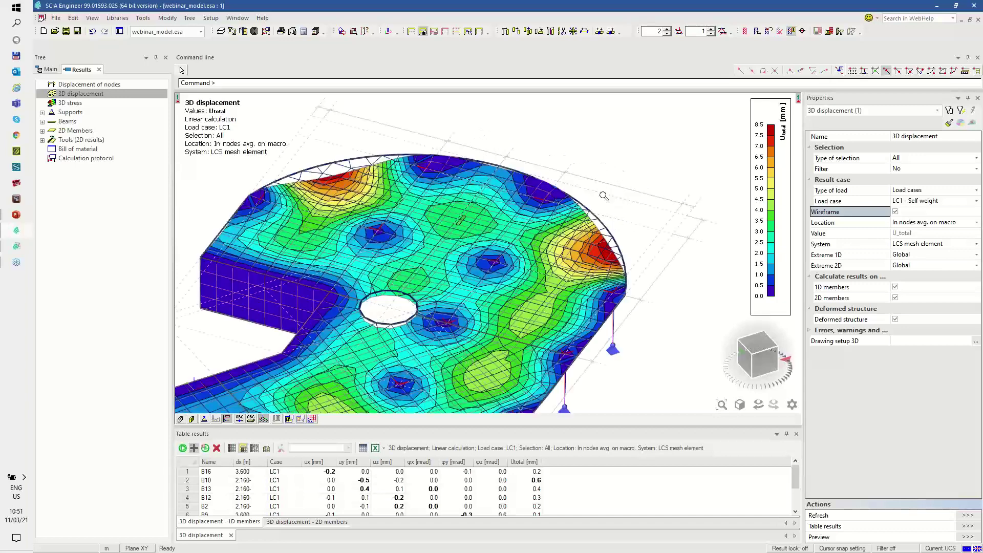
{"action": "key", "text": "ctrl+alt+d"}
{"action": "mouse_move", "coordinate": [316, 154]}
{"action": "left_mouse_down"}
{"action": "mouse_move", "coordinate": [378, 161]}
{"action": "mouse_move", "coordinate": [336, 150]}
{"action": "left_mouse_up"}
{"action": "key", "text": "Escape"}
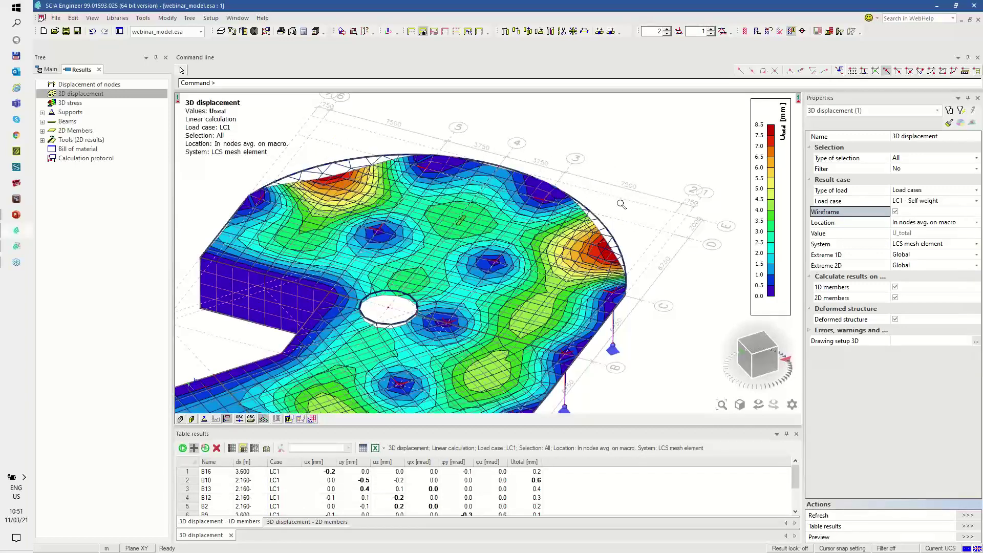
{"action": "scroll", "coordinate": [620, 207], "scroll_direction": "down", "scroll_amount": 2}
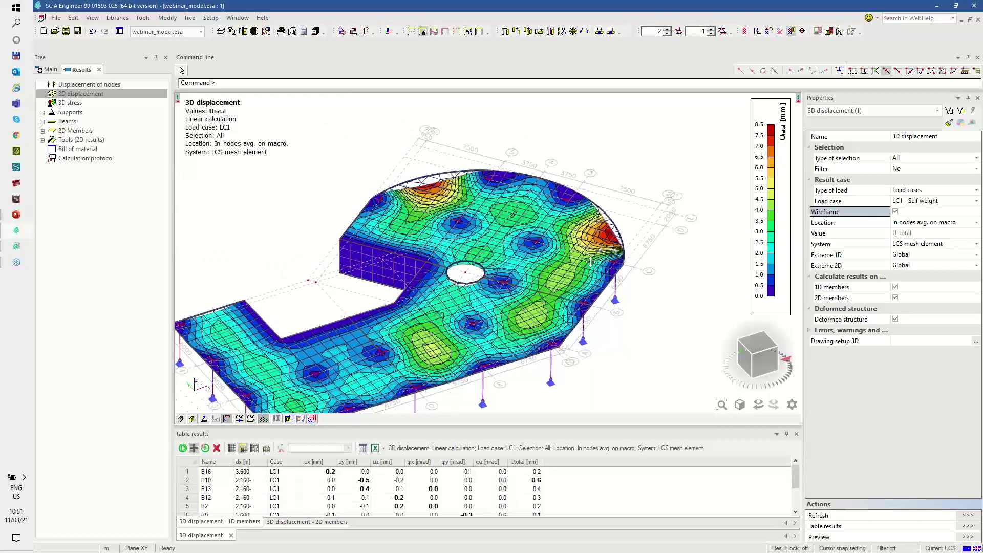
{"action": "middle_click_drag", "start_coordinate": [540, 305], "coordinate": [600, 266]}
{"action": "right_click_drag", "start_coordinate": [640, 350], "coordinate": [637, 352], "text": "ctrl"}
{"action": "left_click", "coordinate": [295, 114]}
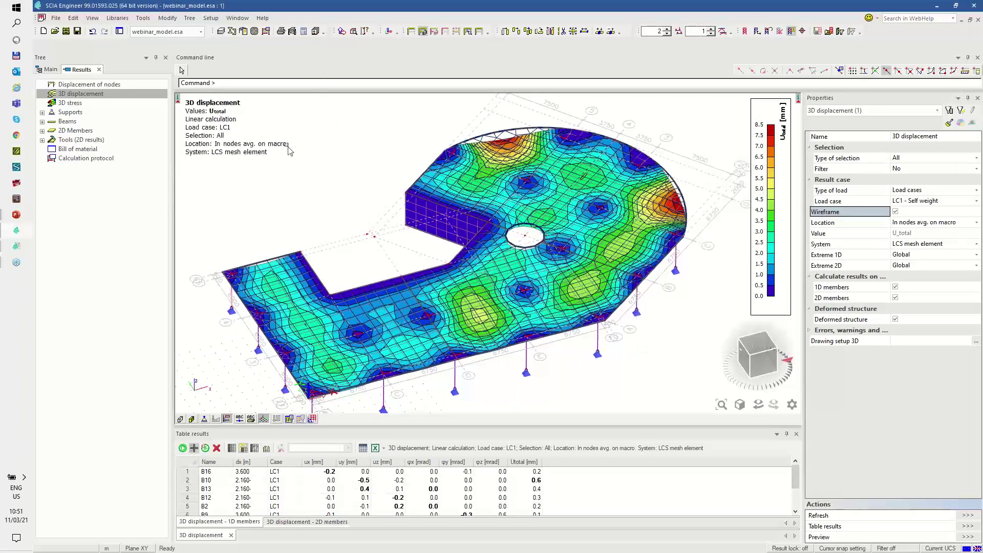
Display the R_z support reactions for LC1 with selection All and extreme Member
{"action": "left_click", "coordinate": [42, 112]}
{"action": "left_click", "coordinate": [81, 121]}
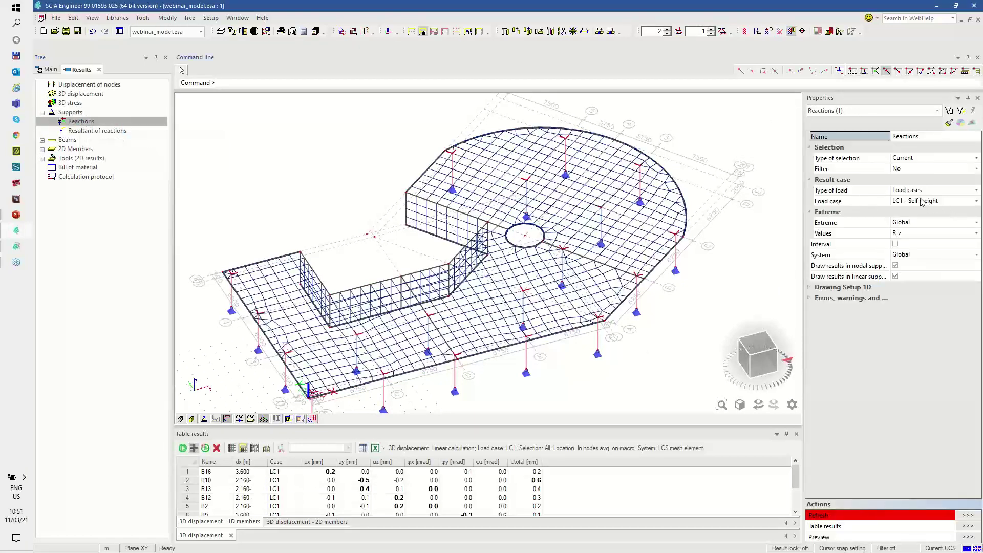
{"action": "left_click", "coordinate": [903, 226]}
{"action": "left_click", "coordinate": [905, 227]}
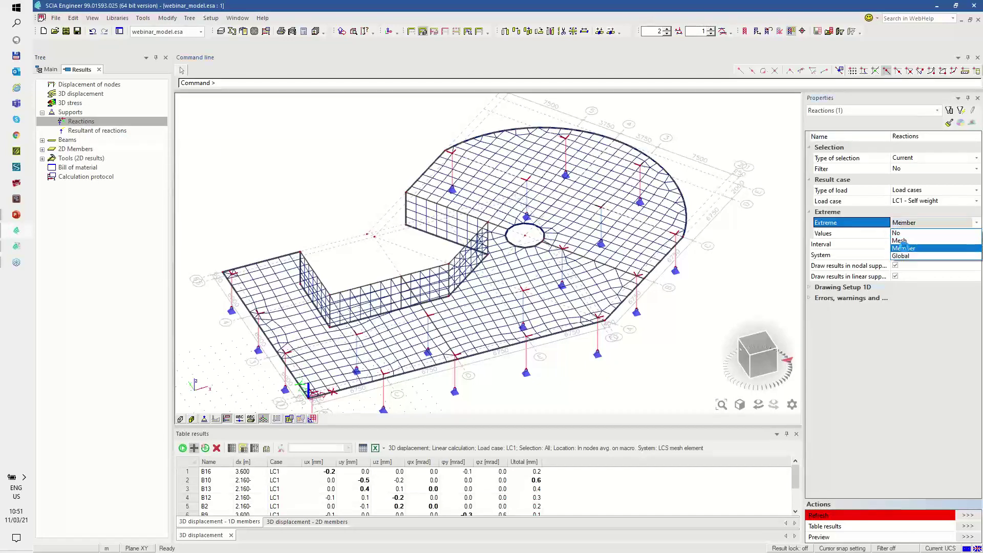
{"action": "left_click", "coordinate": [912, 236]}
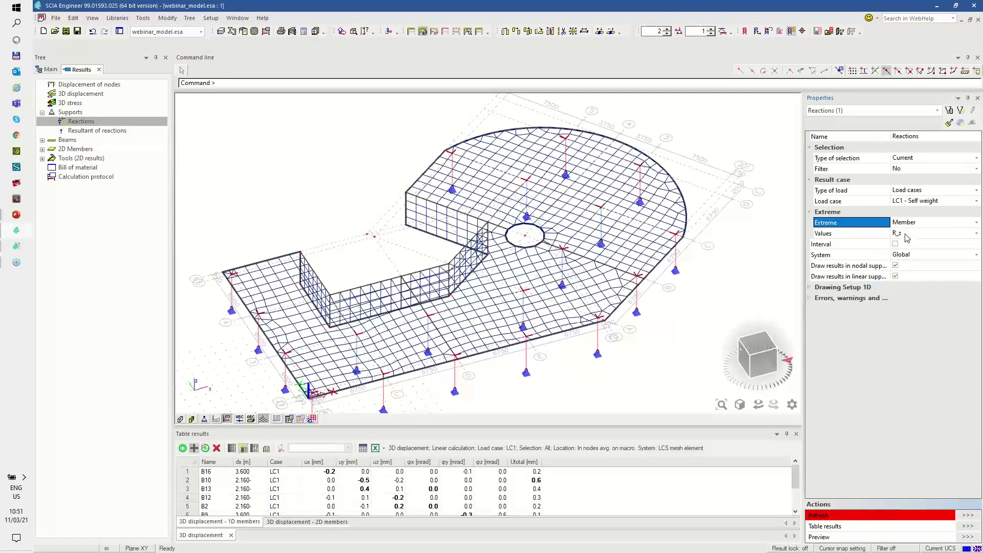
{"action": "left_click", "coordinate": [909, 157]}
{"action": "left_click", "coordinate": [910, 158]}
{"action": "left_click", "coordinate": [906, 167]}
{"action": "left_click", "coordinate": [968, 516]}
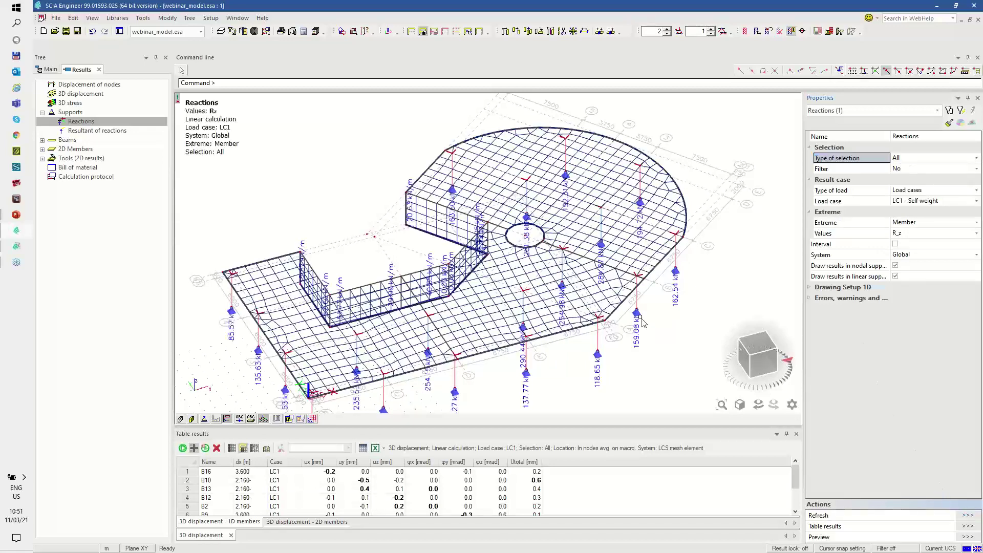
Try different display scales for the supports and the reactions, finishing with both scales at 2
{"action": "middle_click_drag", "start_coordinate": [560, 276], "coordinate": [603, 204]}
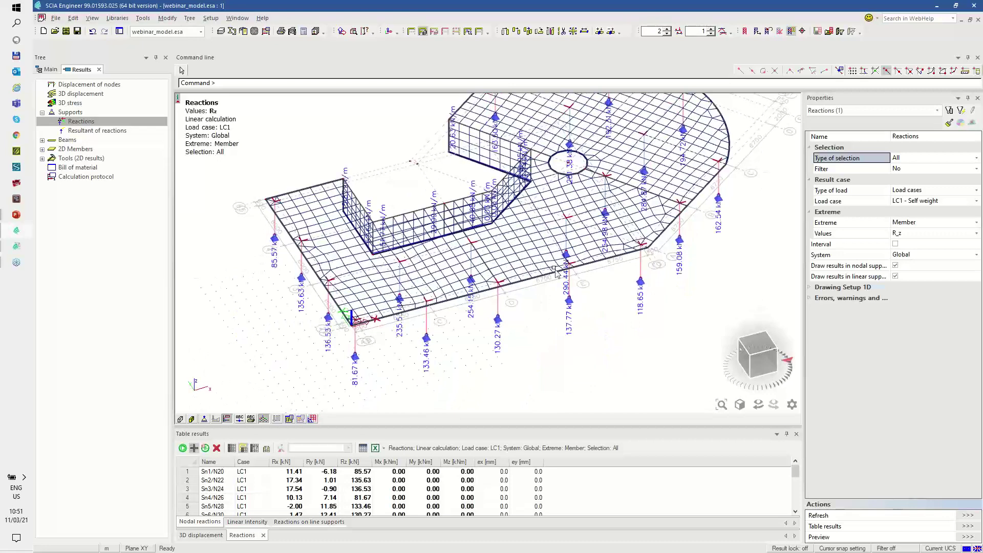
{"action": "middle_click_drag", "start_coordinate": [581, 249], "coordinate": [569, 277]}
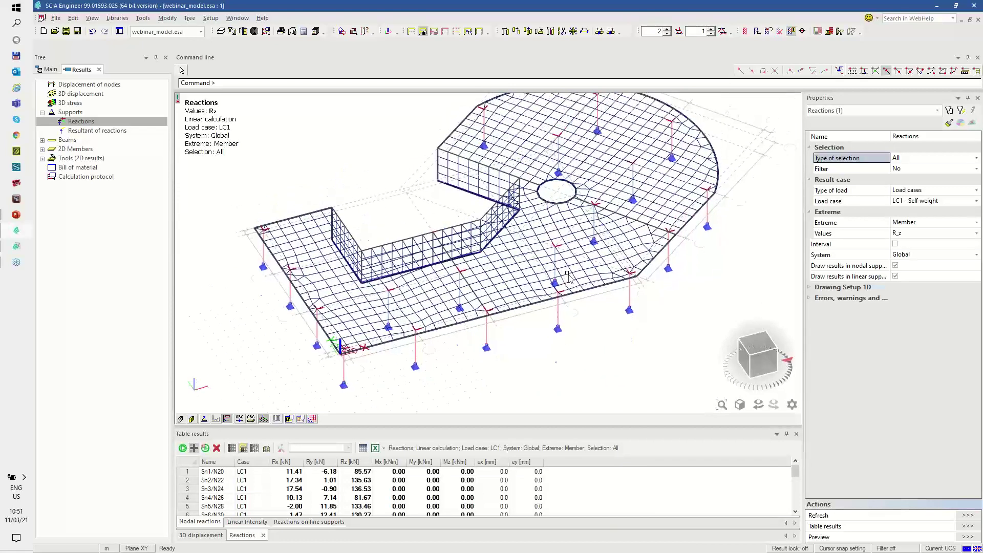
{"action": "left_click", "coordinate": [667, 28]}
{"action": "left_click", "coordinate": [667, 29]}
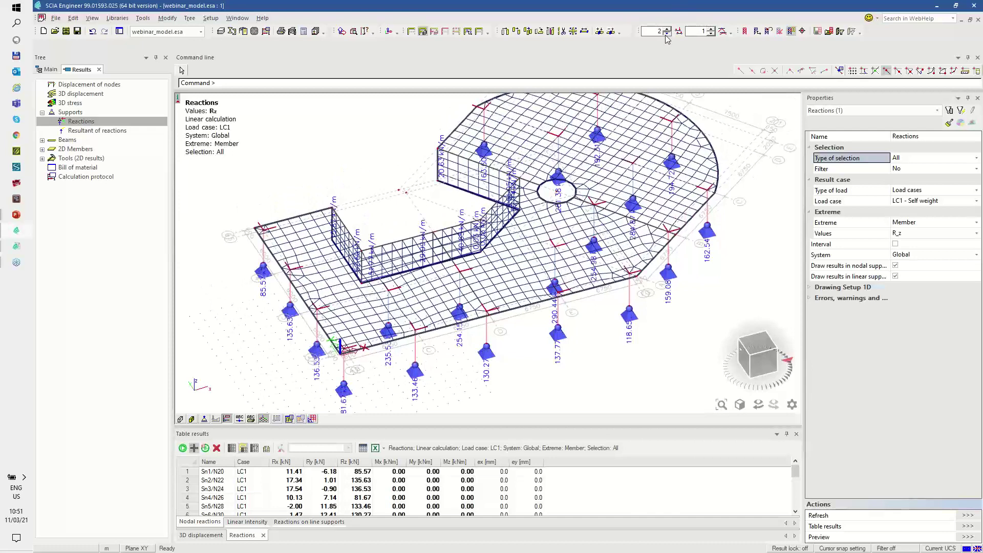
{"action": "left_click", "coordinate": [711, 29]}
{"action": "left_click", "coordinate": [711, 29]}
{"action": "left_click", "coordinate": [711, 29]}
{"action": "left_click", "coordinate": [711, 34]}
{"action": "left_click", "coordinate": [711, 33]}
{"action": "left_click", "coordinate": [710, 33]}
{"action": "left_click", "coordinate": [711, 33]}
{"action": "left_click", "coordinate": [710, 34]}
{"action": "left_click", "coordinate": [711, 34]}
Display the R_z resultant of reactions for LC1 with selection All
{"action": "left_click", "coordinate": [98, 130]}
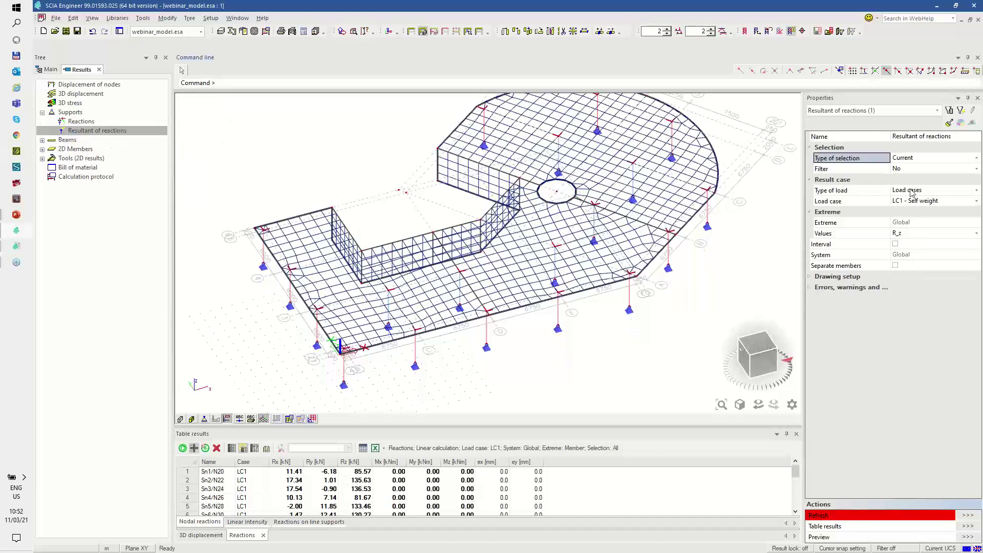
{"action": "left_click", "coordinate": [905, 162]}
{"action": "left_click", "coordinate": [901, 169]}
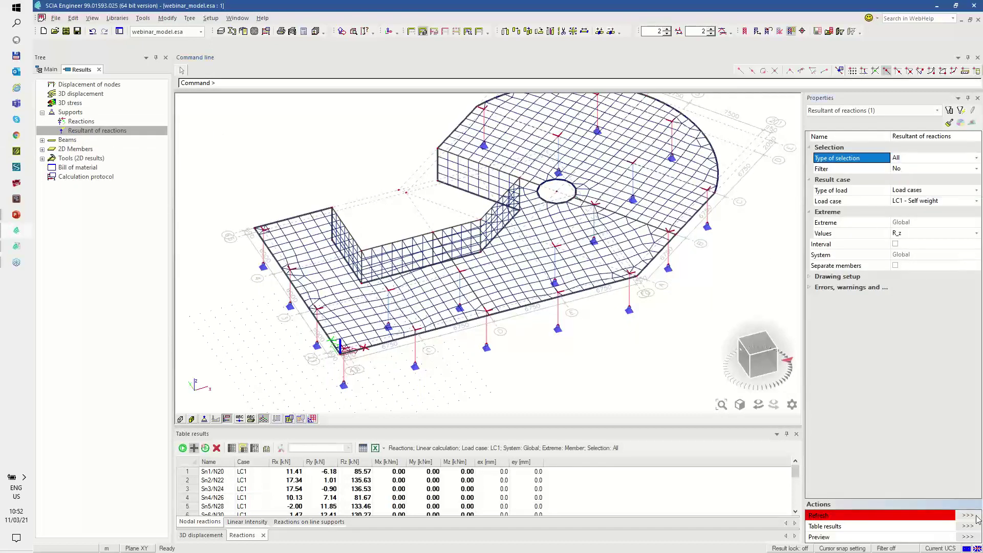
{"action": "left_click", "coordinate": [968, 515]}
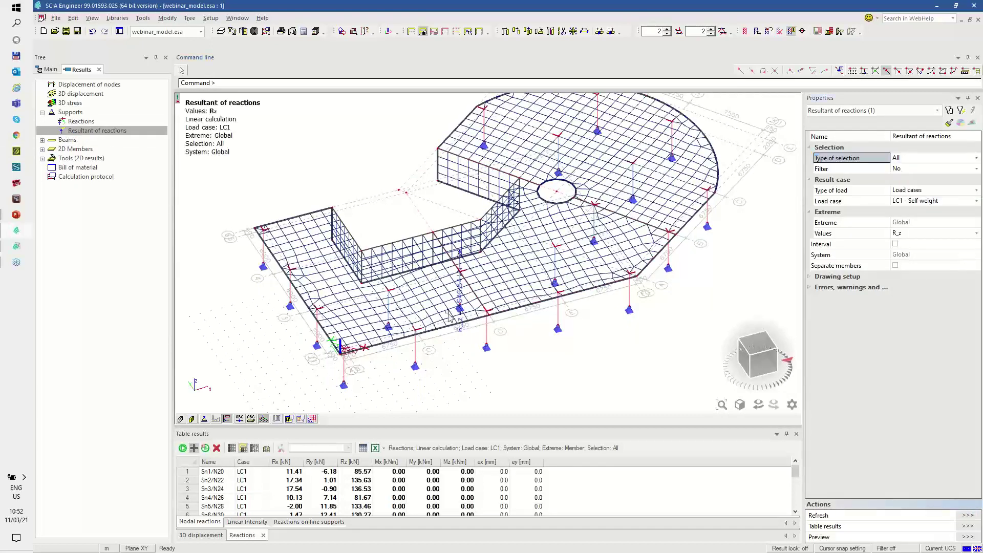
{"action": "scroll", "coordinate": [446, 310], "scroll_direction": "up", "scroll_amount": 2}
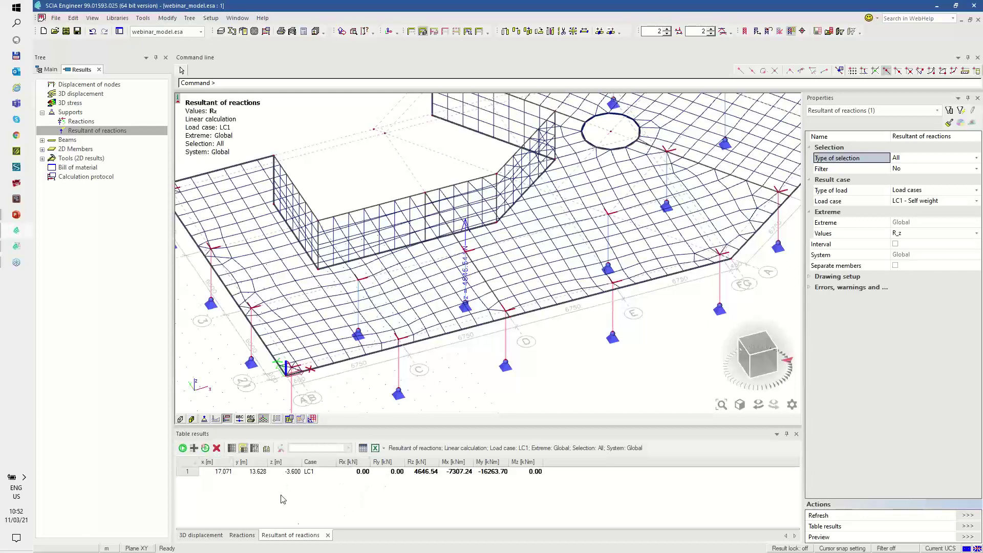
Generate the bill of material for the whole structure and compare the concrete mass with the vertical reaction resultant
{"action": "left_click", "coordinate": [71, 170]}
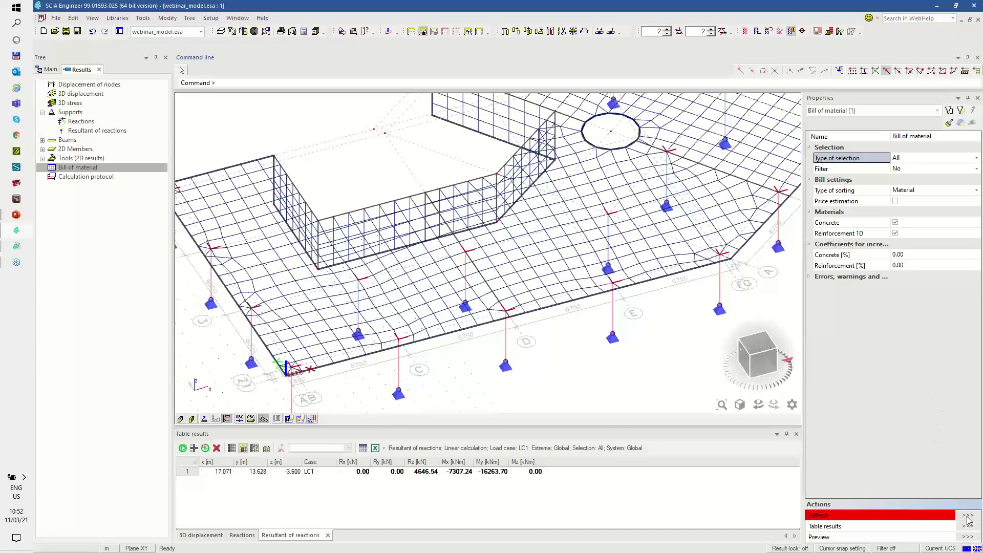
{"action": "left_click", "coordinate": [968, 518]}
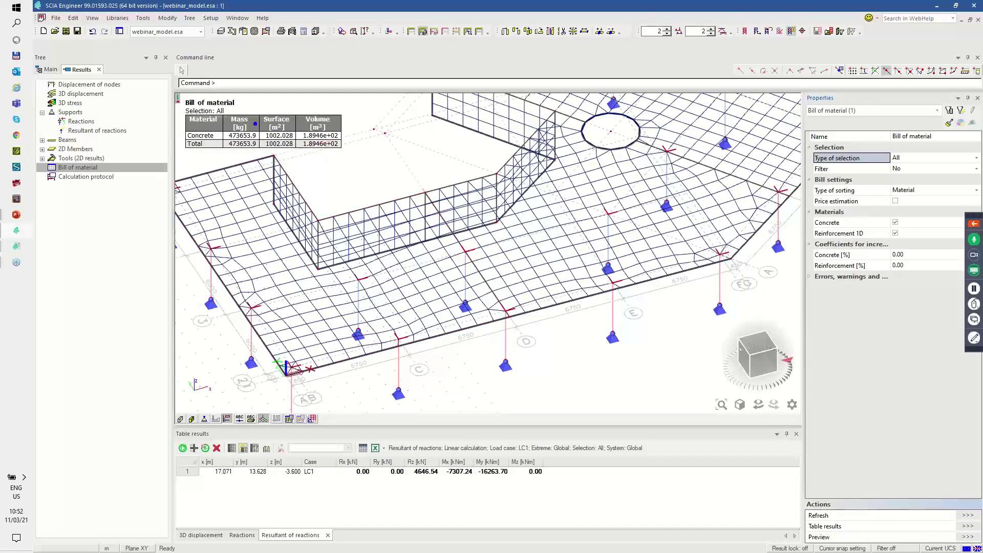
{"action": "left_click_drag", "start_coordinate": [235, 142], "coordinate": [248, 121]}
{"action": "mouse_move", "coordinate": [421, 467]}
{"action": "left_mouse_down"}
{"action": "mouse_move", "coordinate": [426, 480]}
{"action": "mouse_move", "coordinate": [433, 460]}
{"action": "left_mouse_up"}
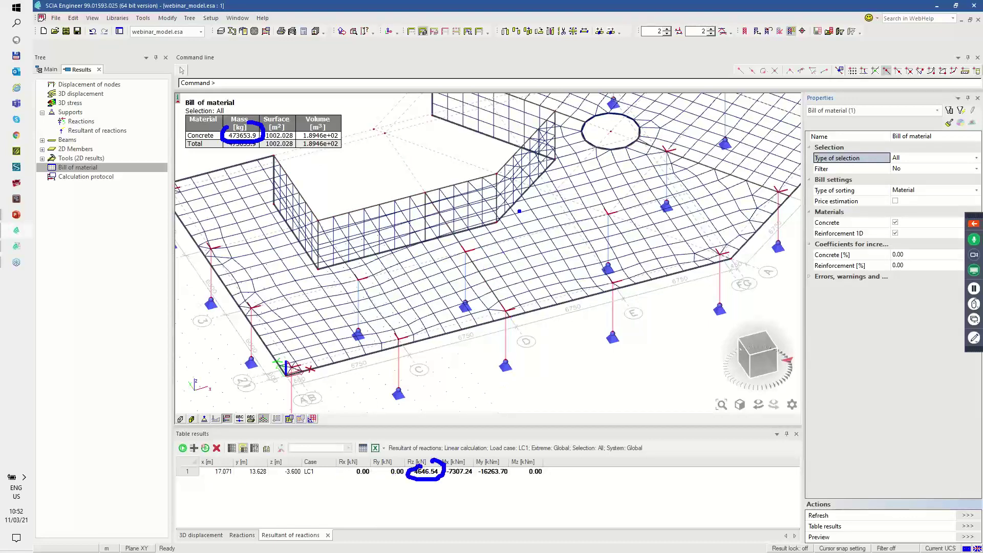
{"action": "key", "text": "Escape"}
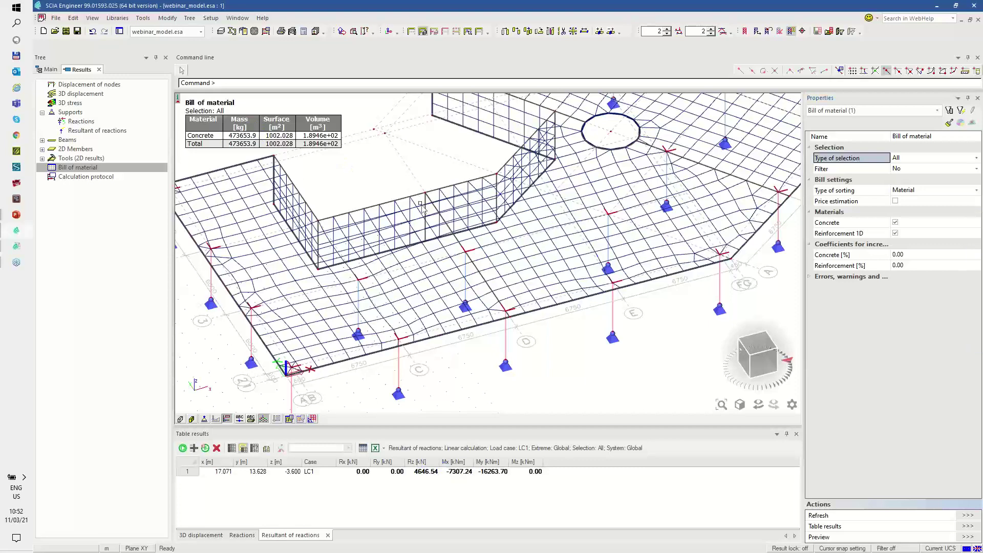
Open the 2D internal forces for m_x, enable Standard result and disable Results on sections
{"action": "scroll", "coordinate": [472, 262], "scroll_direction": "down", "scroll_amount": 5}
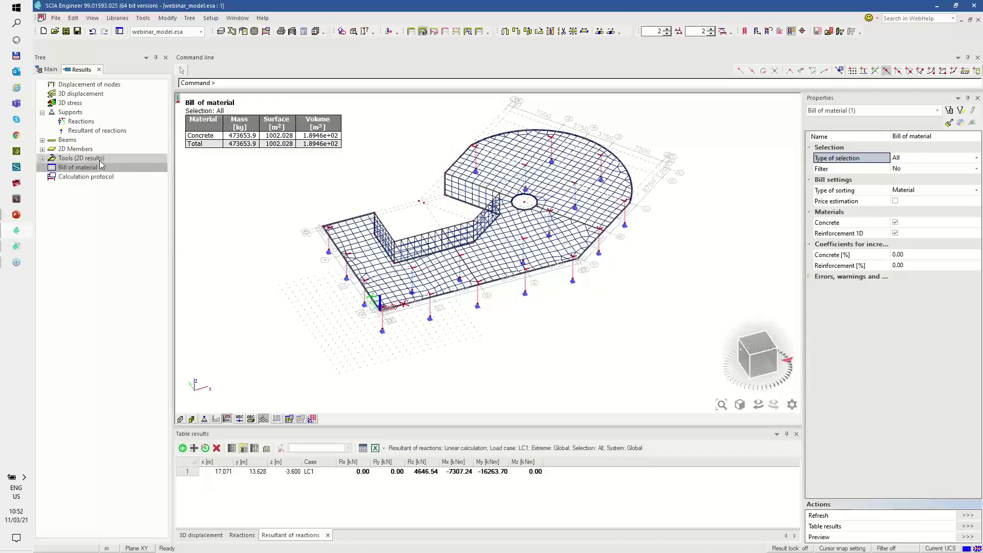
{"action": "left_click", "coordinate": [44, 149]}
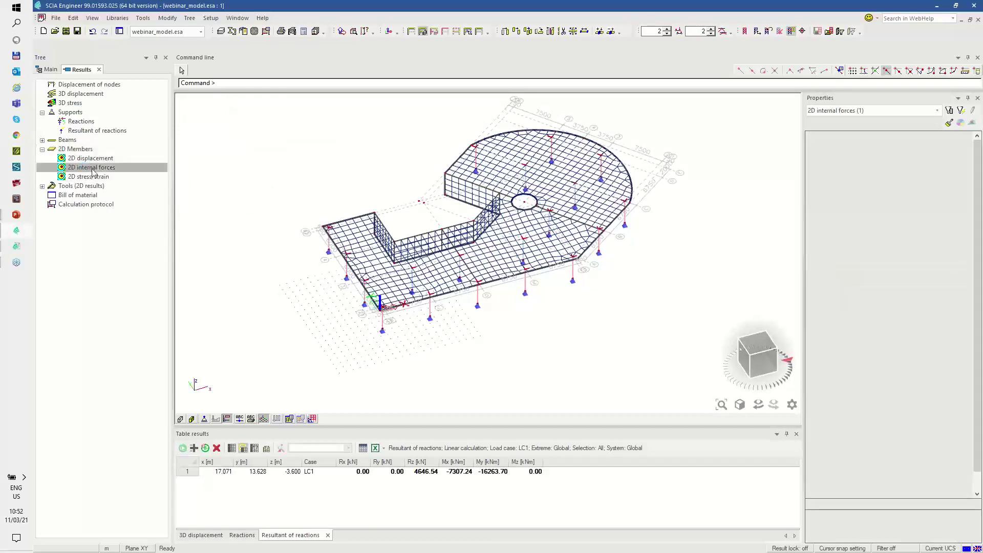
{"action": "left_click", "coordinate": [91, 168]}
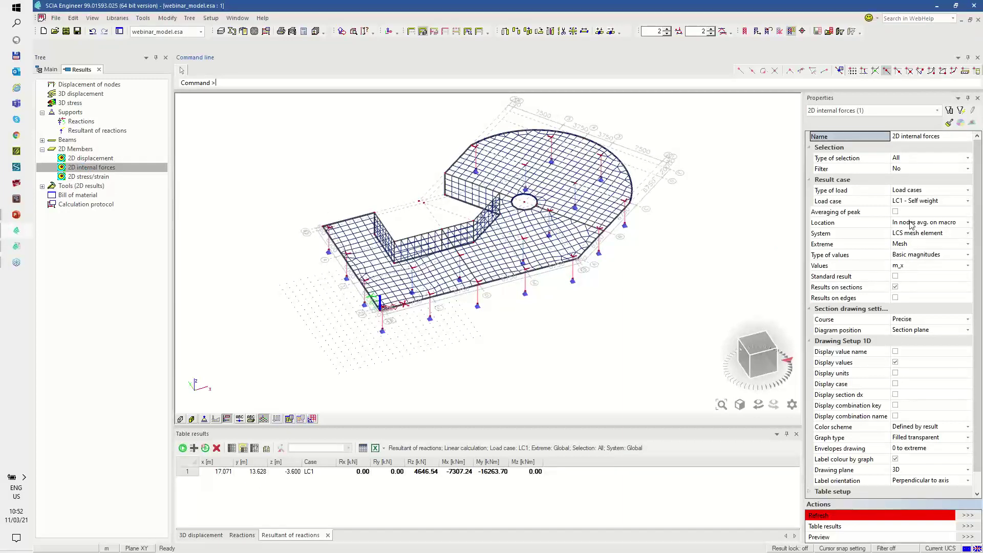
{"action": "left_click", "coordinate": [895, 276]}
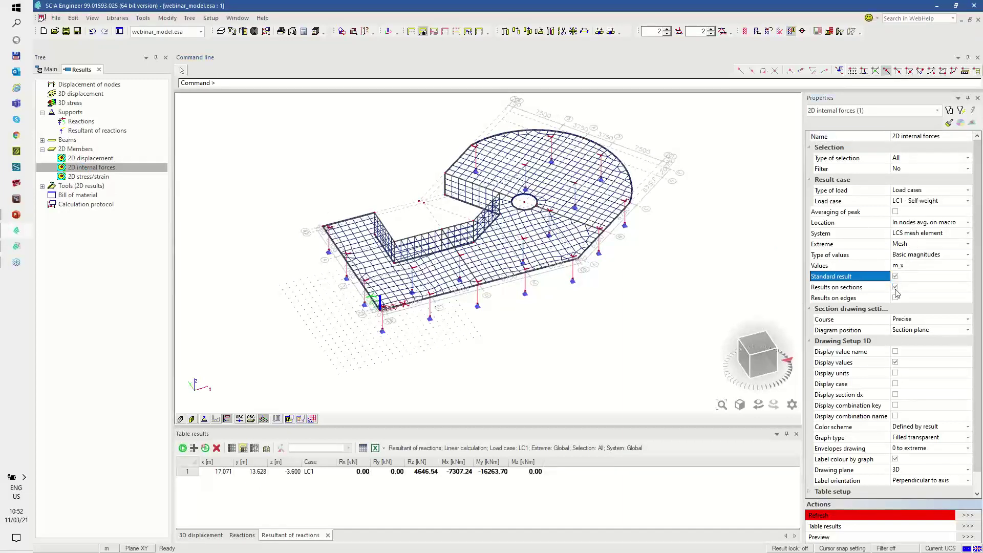
{"action": "left_click", "coordinate": [895, 287]}
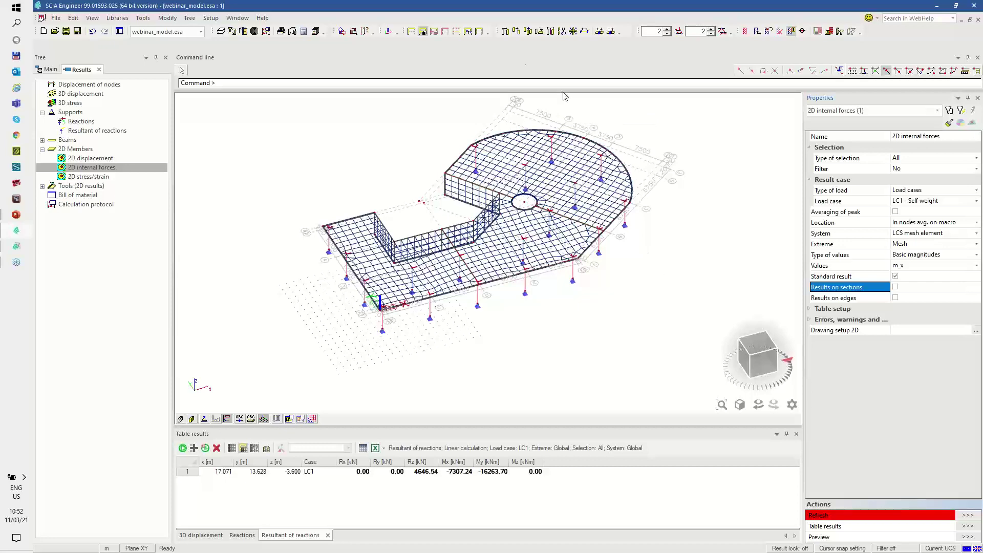
Activate only the Slabs layer and refresh the m_x internal force results on the slabs
{"action": "left_click", "coordinate": [423, 31]}
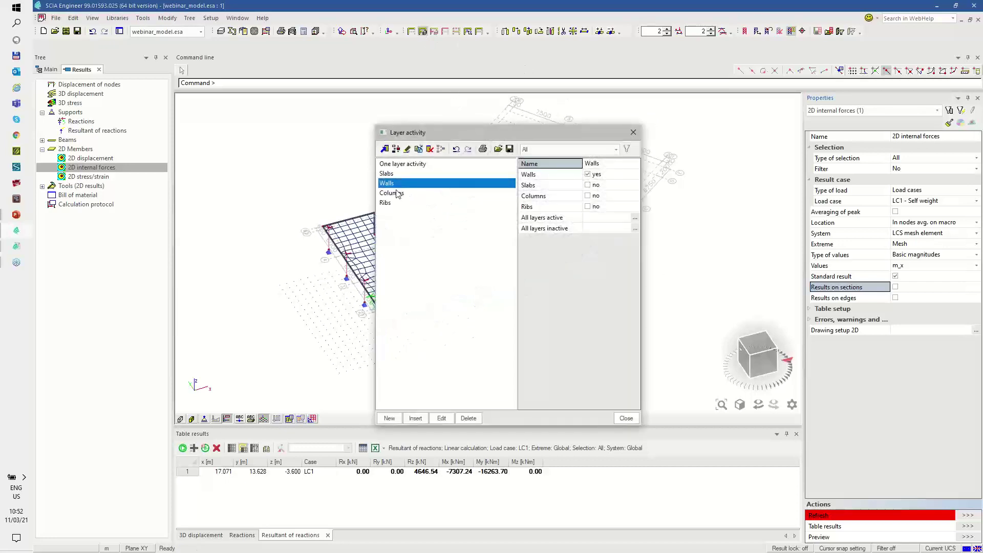
{"action": "left_click", "coordinate": [405, 174]}
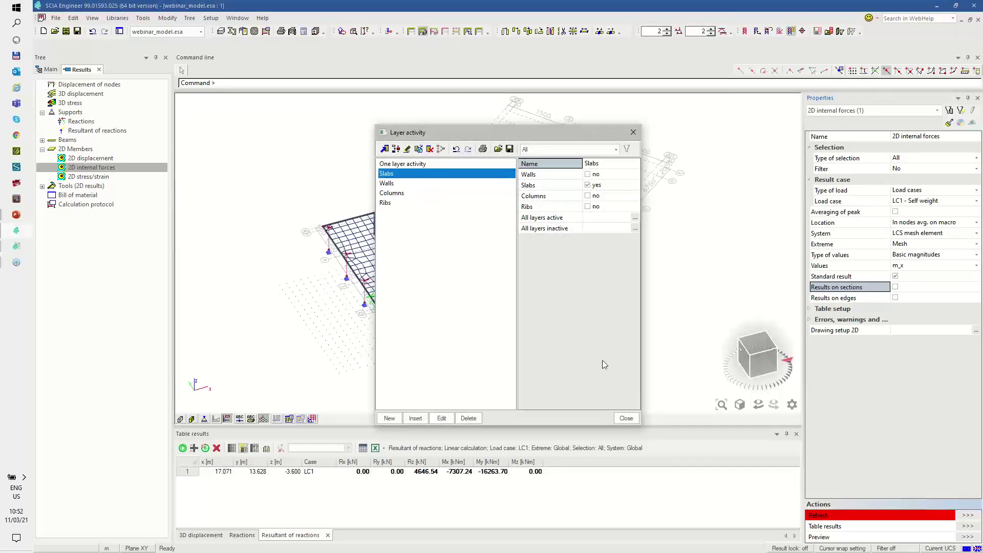
{"action": "left_click", "coordinate": [626, 417]}
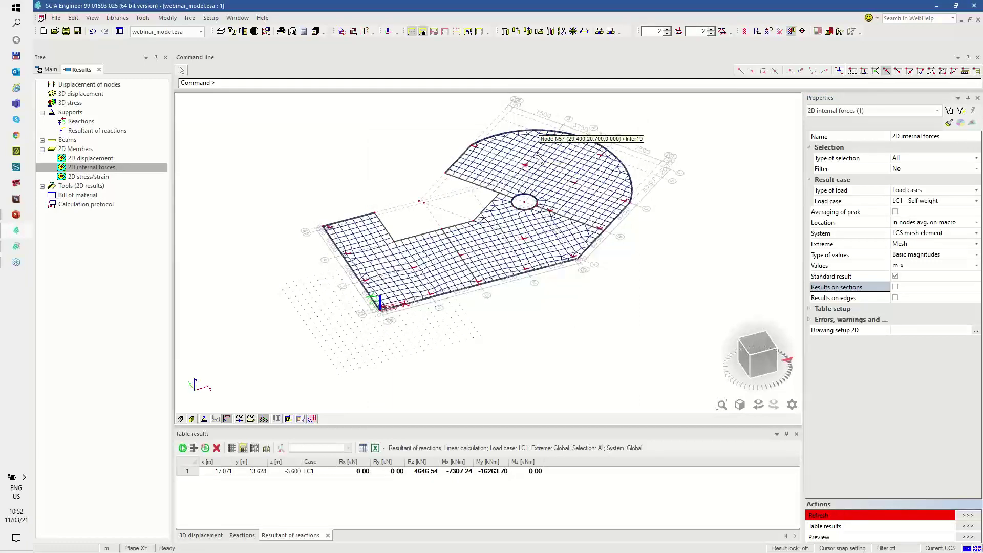
{"action": "scroll", "coordinate": [537, 157], "scroll_direction": "up", "scroll_amount": 2}
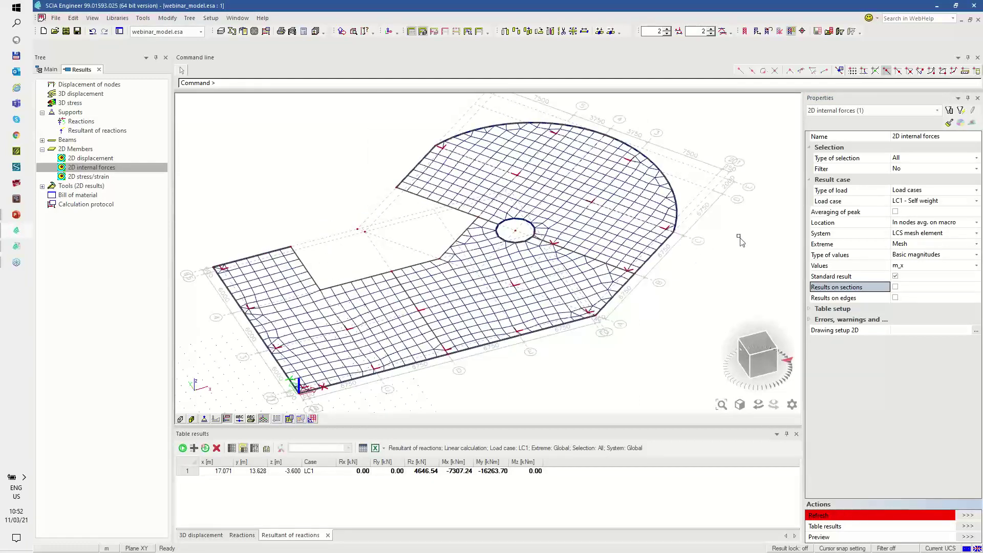
{"action": "left_click", "coordinate": [968, 515]}
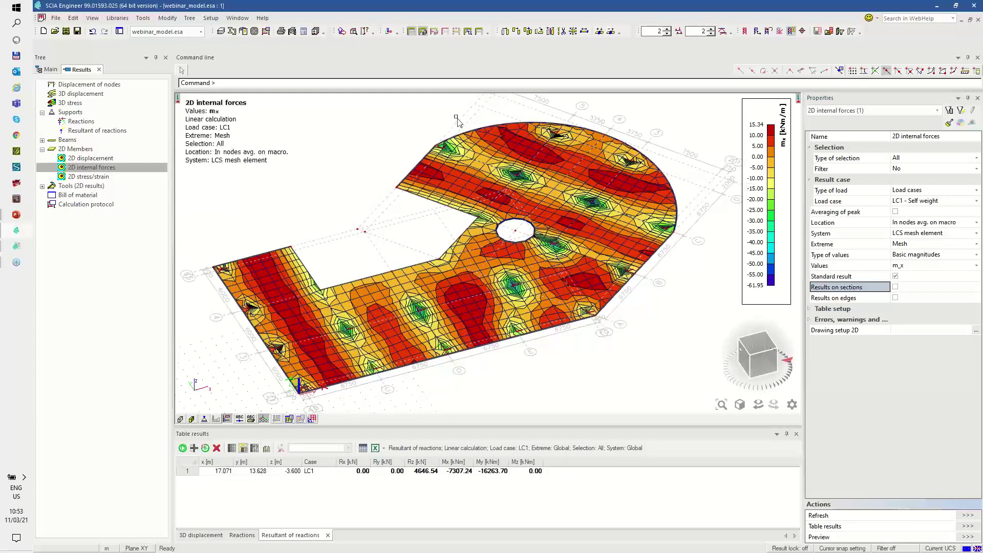
Select the curved slab and its adjoining edge wall and activate only these two members, switching from layer activity to activity by selection
{"action": "scroll", "coordinate": [463, 126], "scroll_direction": "up", "scroll_amount": 2}
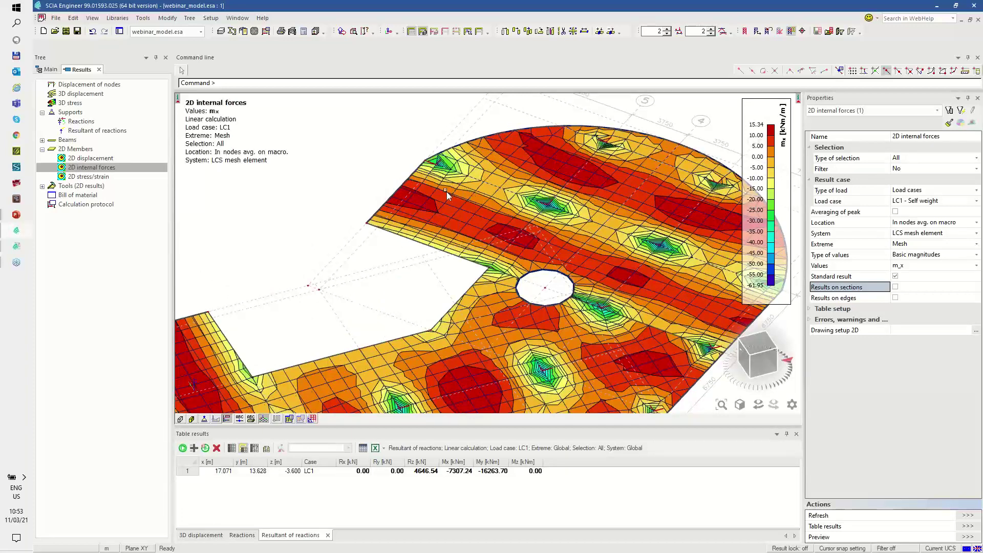
{"action": "left_click", "coordinate": [410, 32]}
{"action": "left_click", "coordinate": [366, 250]}
{"action": "left_click", "coordinate": [384, 206]}
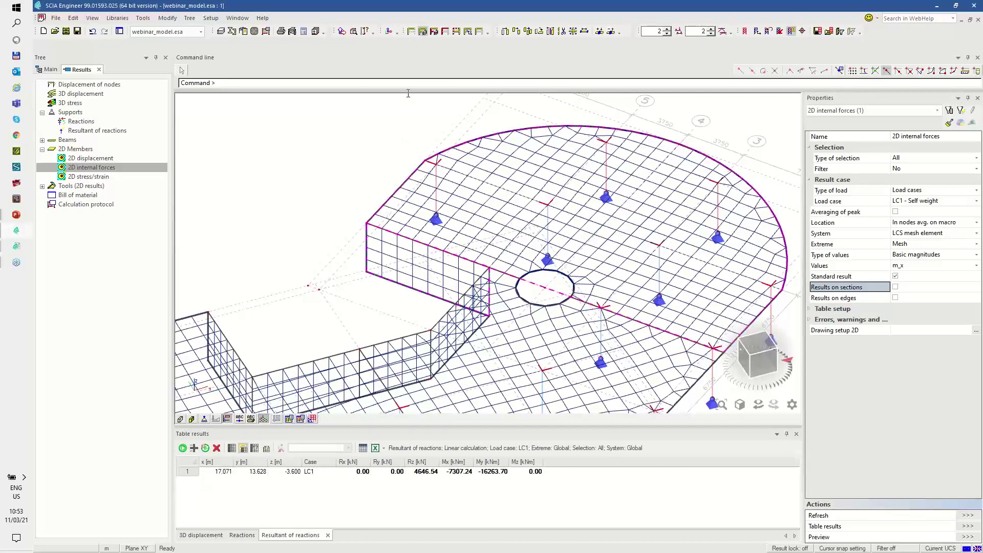
{"action": "left_click", "coordinate": [434, 32]}
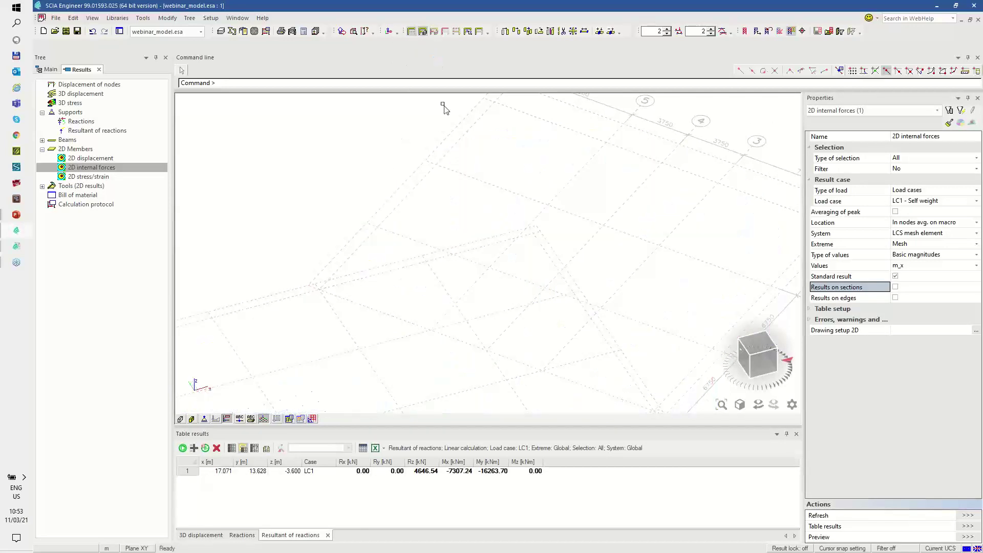
{"action": "left_click", "coordinate": [411, 32]}
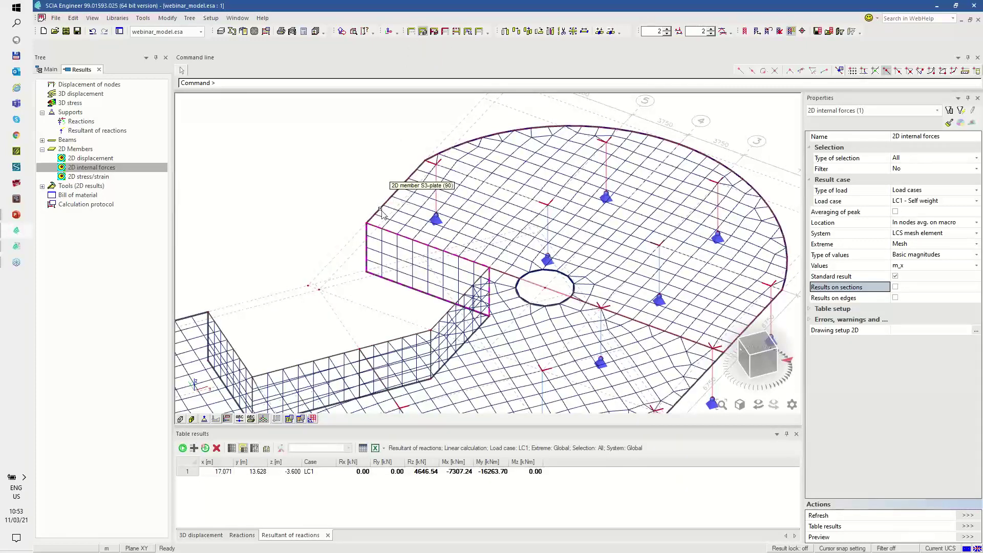
{"action": "left_click", "coordinate": [446, 32]}
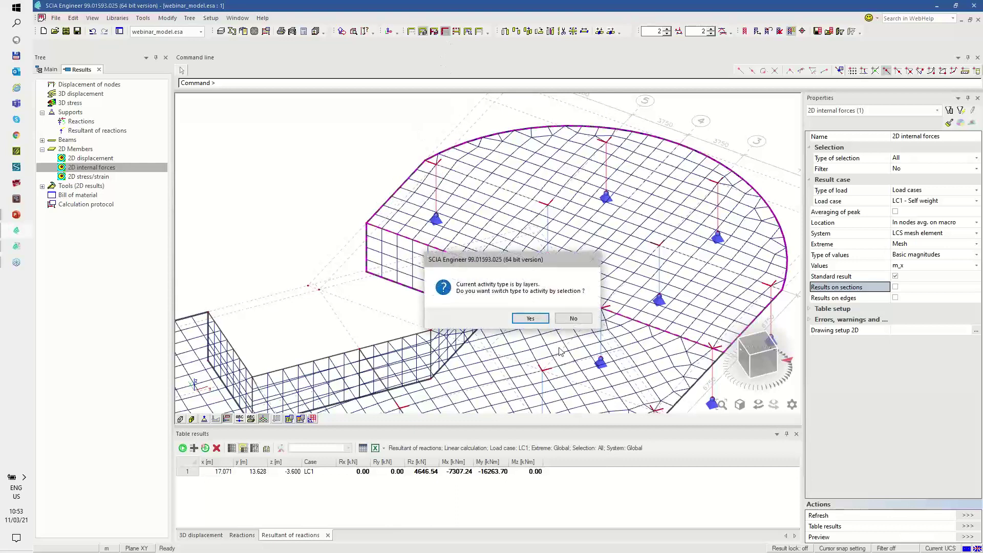
{"action": "left_click", "coordinate": [530, 318]}
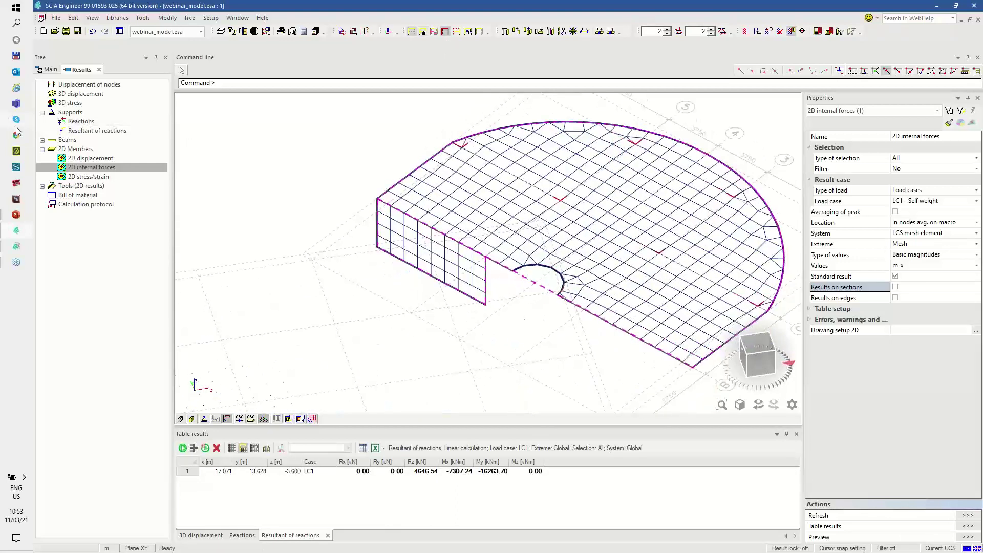
Define 2D member section SE1 in Z direction on layer Slabs along the slab's straight edge, between (19.5, 22.65, 0) and (24.9, 26.7, 0)
{"action": "double_click", "coordinate": [49, 186]}
{"action": "double_click", "coordinate": [57, 195]}
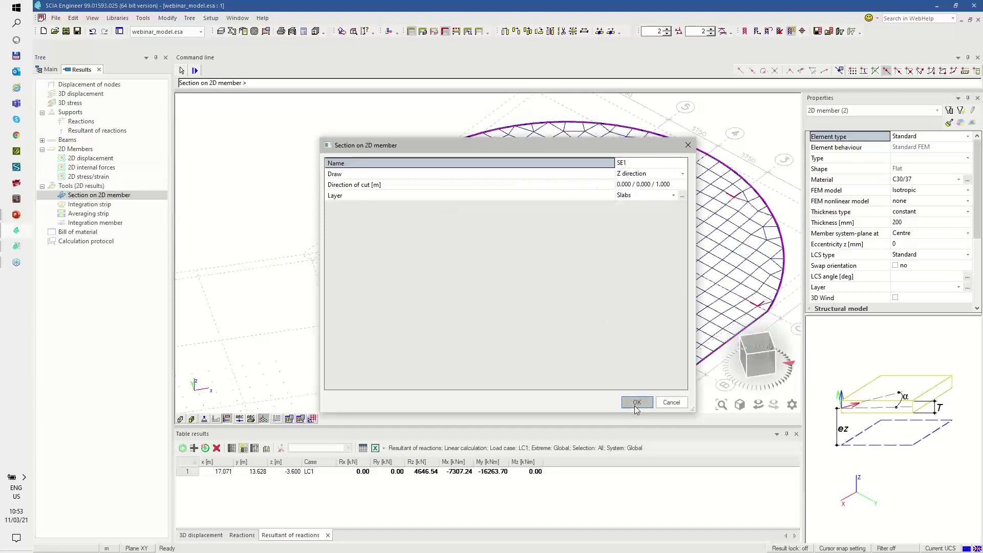
{"action": "left_click", "coordinate": [636, 403]}
{"action": "left_click", "coordinate": [462, 147]}
{"action": "left_click", "coordinate": [387, 204]}
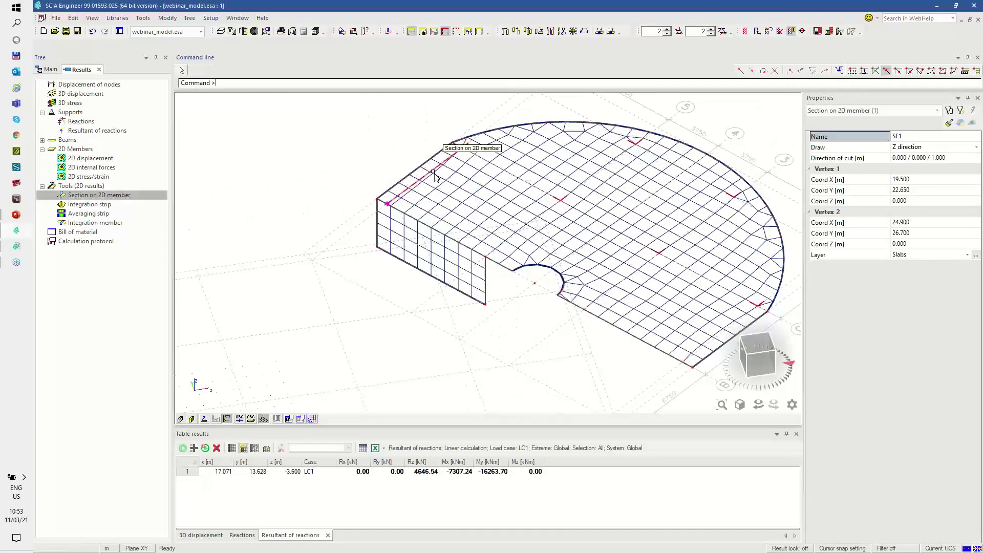
Show the m_x internal forces on sections instead of the standard result, refresh, and enlarge the diagram scale to 4
{"action": "left_click", "coordinate": [82, 167]}
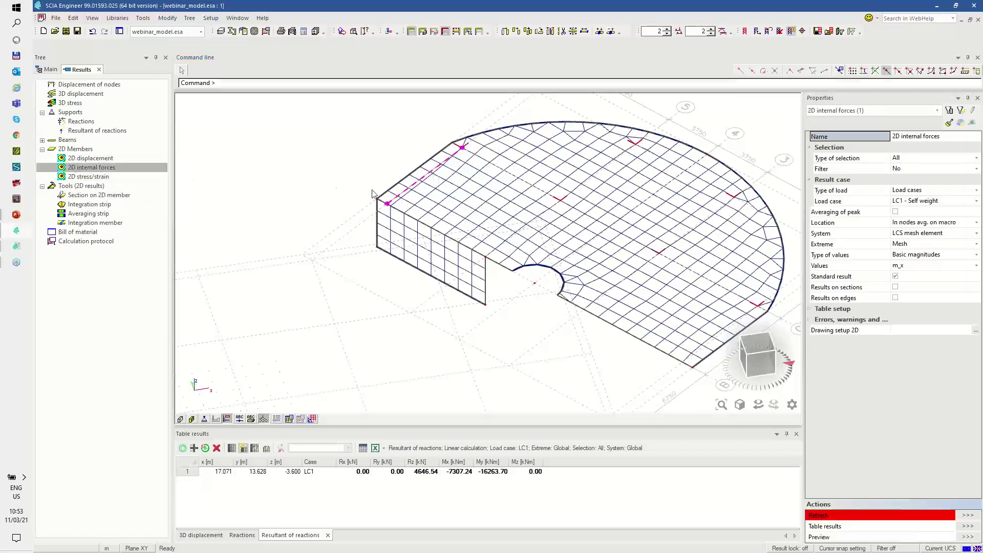
{"action": "left_click", "coordinate": [895, 287]}
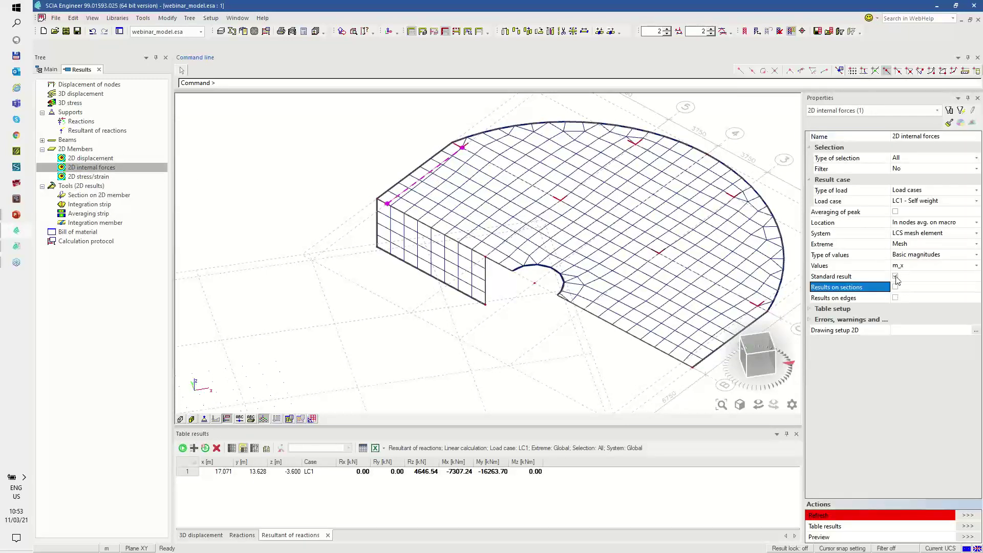
{"action": "left_click", "coordinate": [895, 276]}
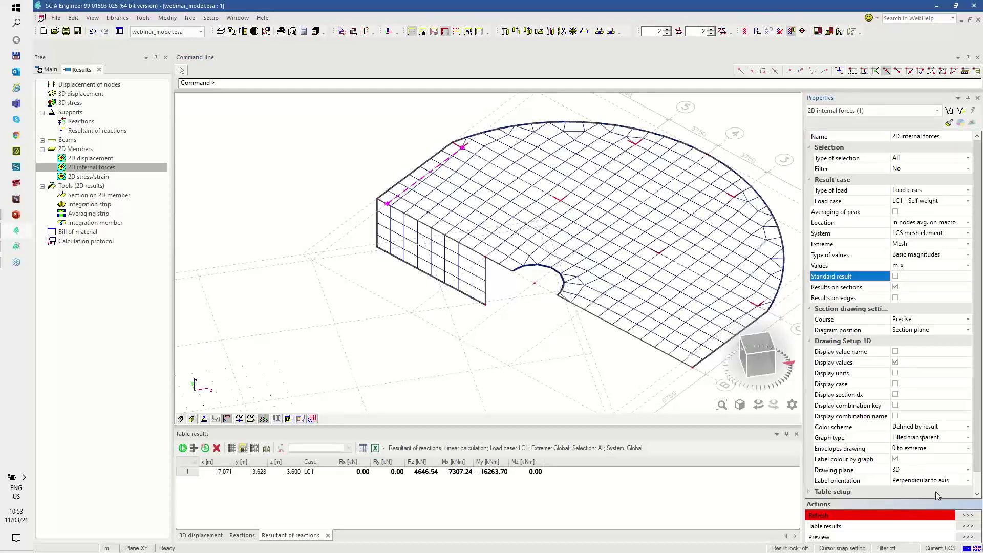
{"action": "left_click", "coordinate": [965, 514]}
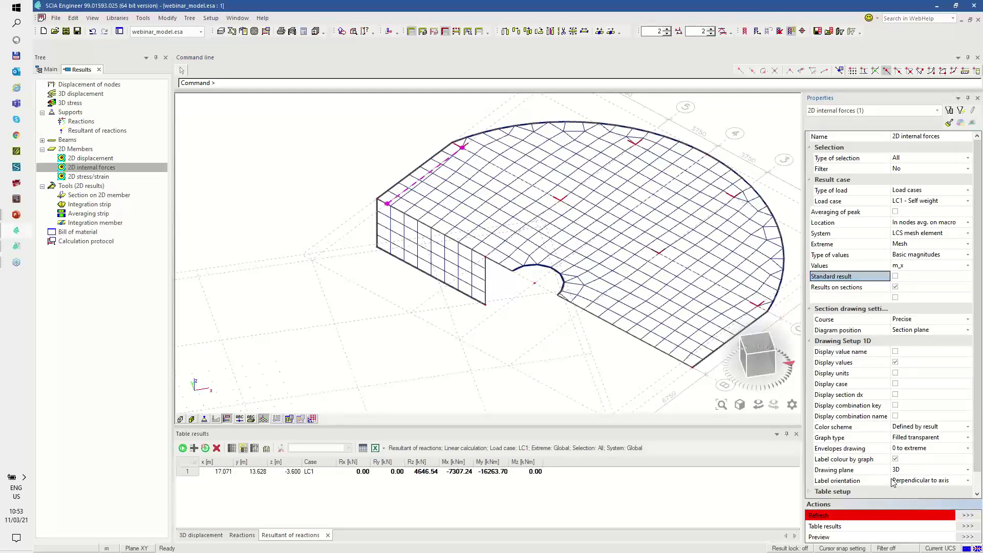
{"action": "scroll", "coordinate": [497, 132], "scroll_direction": "up", "scroll_amount": 2}
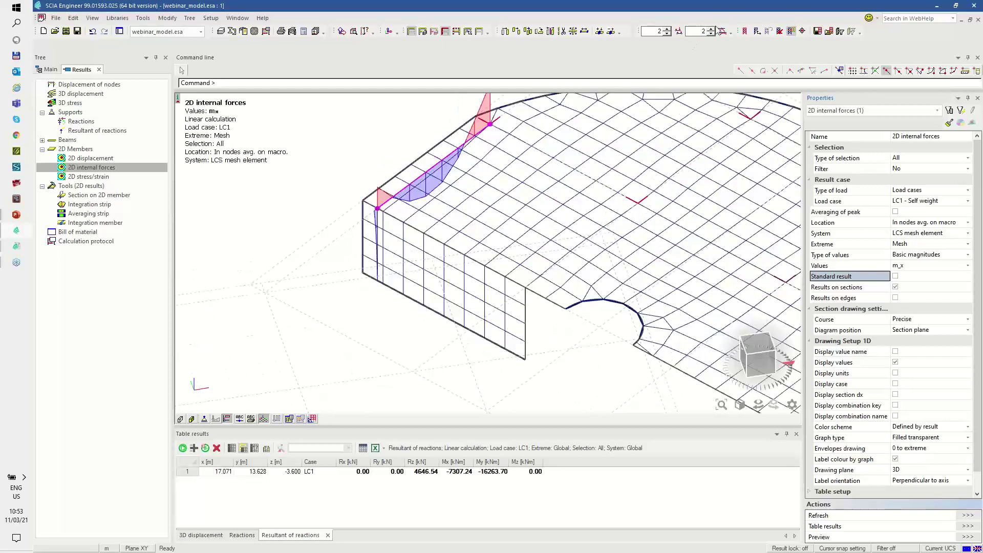
{"action": "left_click", "coordinate": [710, 30]}
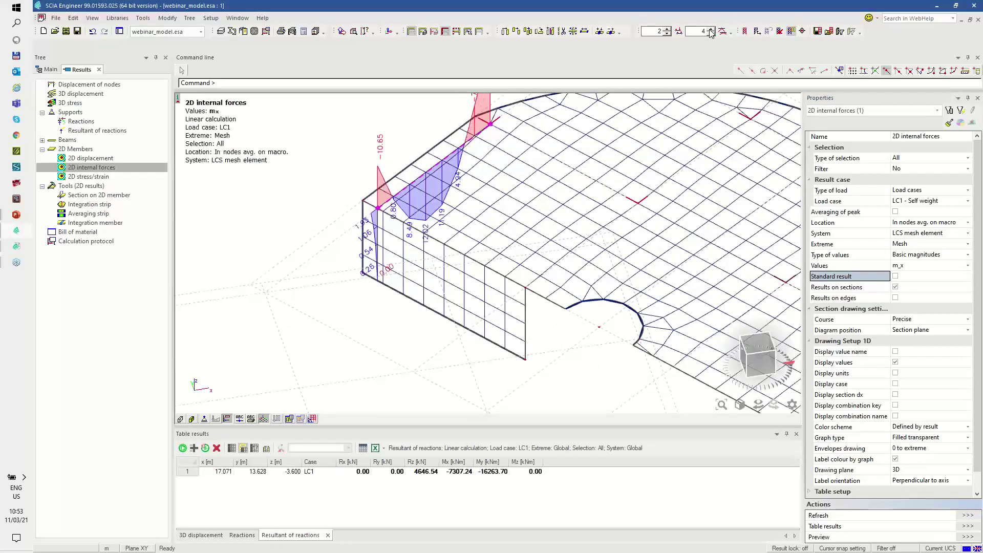
{"action": "right_click_drag", "start_coordinate": [524, 334], "coordinate": [514, 332], "text": "ctrl"}
{"action": "mouse_move", "coordinate": [350, 110]}
{"action": "left_mouse_down"}
{"action": "mouse_move", "coordinate": [365, 146]}
{"action": "mouse_move", "coordinate": [357, 106]}
{"action": "left_mouse_up"}
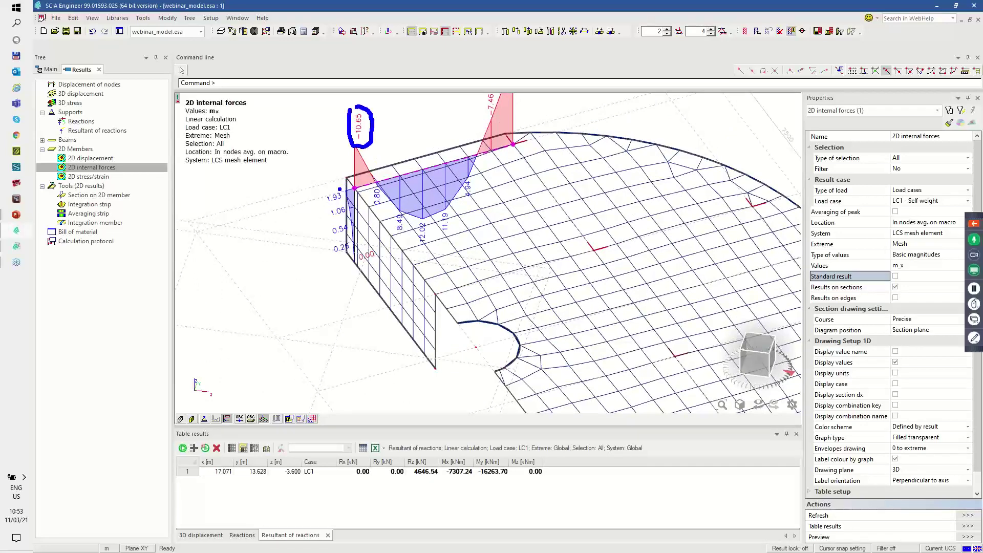
{"action": "mouse_move", "coordinate": [328, 189]}
{"action": "left_mouse_down"}
{"action": "mouse_move", "coordinate": [348, 202]}
{"action": "mouse_move", "coordinate": [336, 187]}
{"action": "left_mouse_up"}
{"action": "mouse_move", "coordinate": [897, 217]}
{"action": "left_mouse_down"}
{"action": "mouse_move", "coordinate": [896, 233]}
{"action": "mouse_move", "coordinate": [955, 232]}
{"action": "mouse_move", "coordinate": [915, 210]}
{"action": "left_mouse_up"}
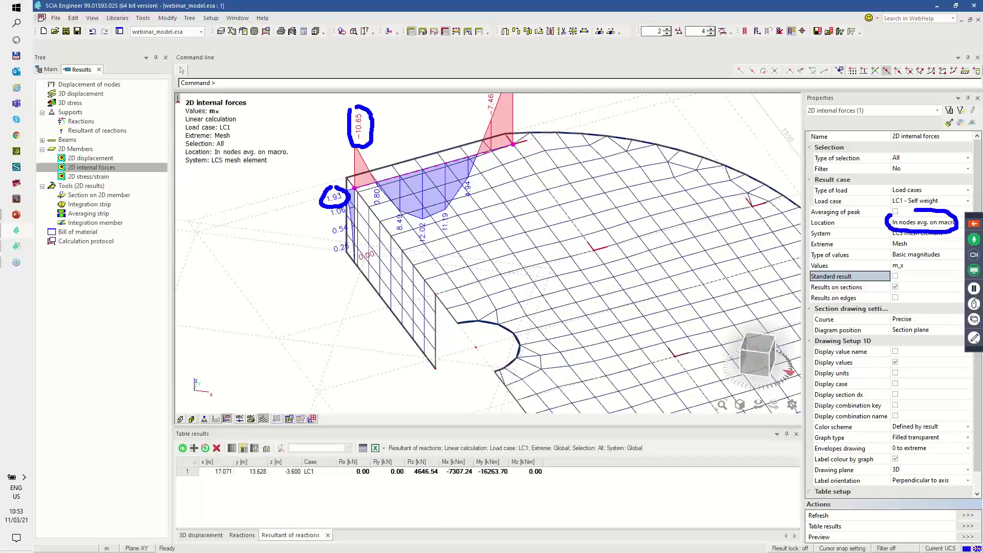
{"action": "key", "text": "Escape"}
View the m_x section results with the location In nodes avg., accepting averaging across the selected elements
{"action": "left_click", "coordinate": [909, 223]}
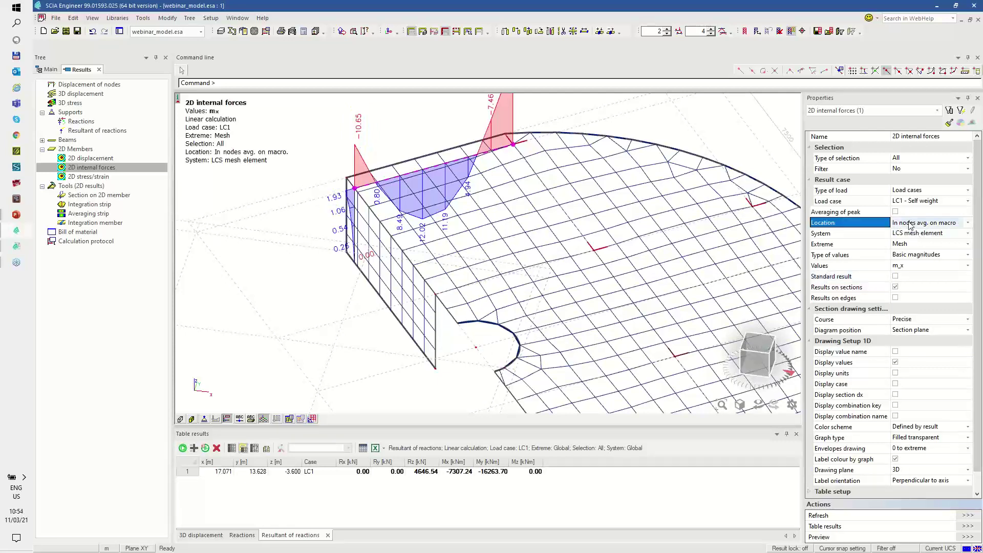
{"action": "left_click", "coordinate": [910, 224]}
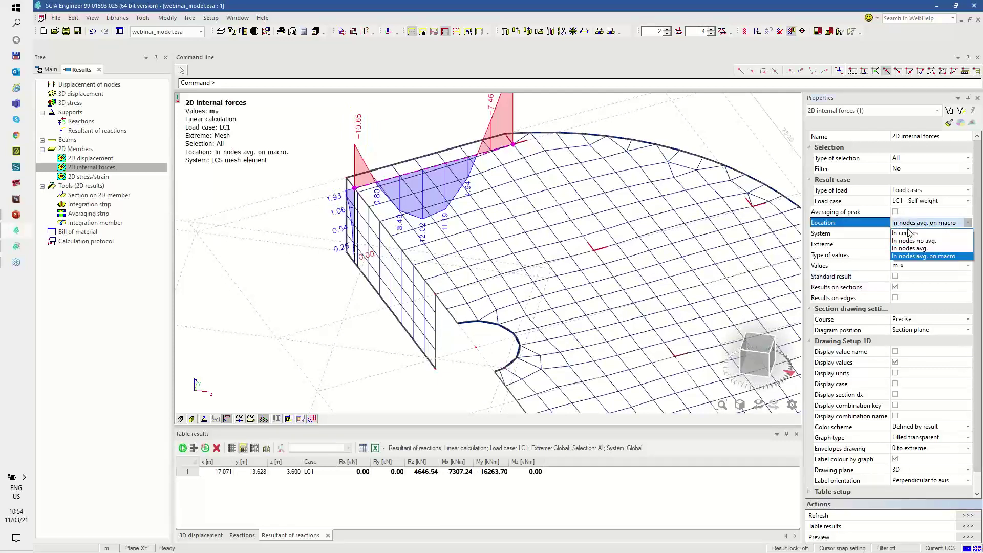
{"action": "left_click", "coordinate": [905, 248]}
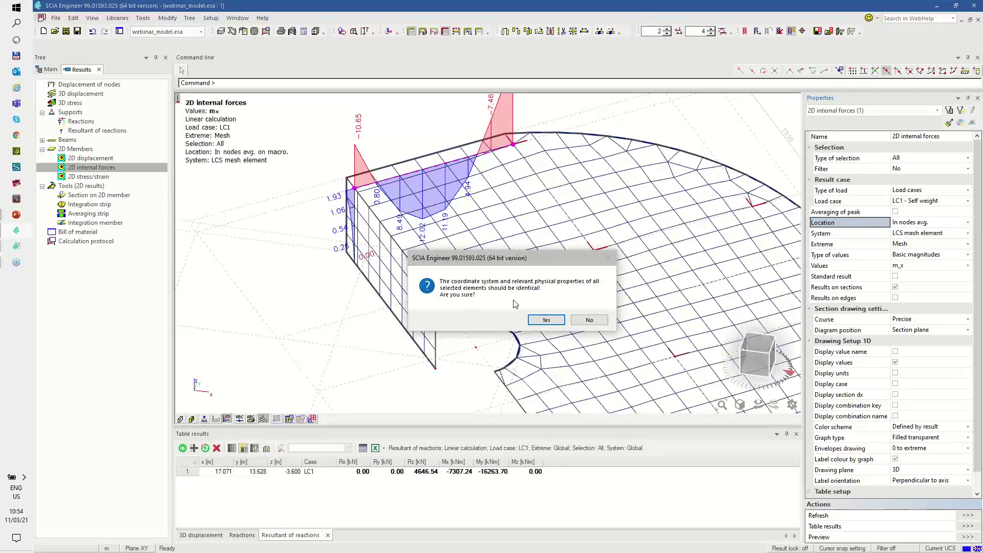
{"action": "left_click", "coordinate": [544, 322]}
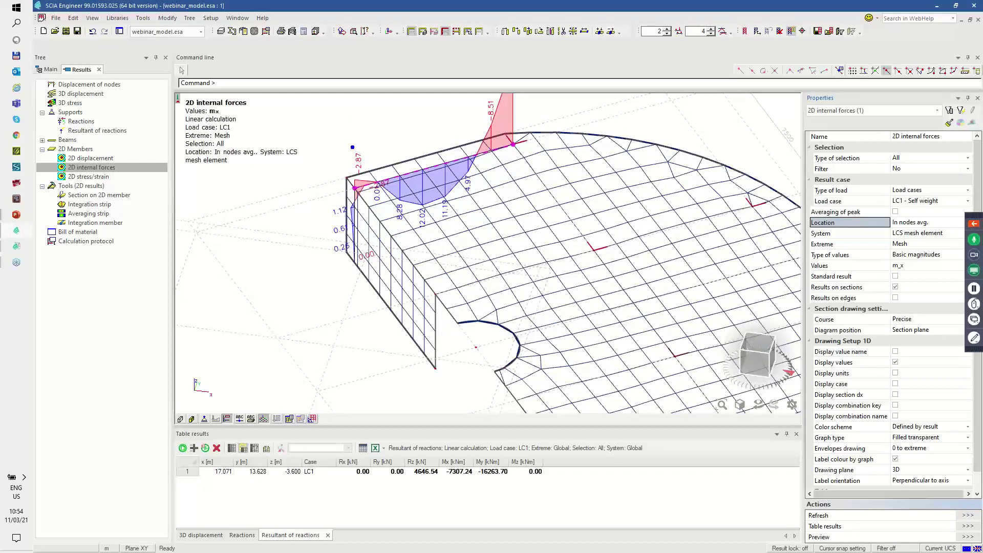
{"action": "left_click_drag", "start_coordinate": [351, 174], "coordinate": [362, 152]}
{"action": "mouse_move", "coordinate": [367, 190]}
{"action": "left_mouse_down"}
{"action": "mouse_move", "coordinate": [395, 176]}
{"action": "mouse_move", "coordinate": [392, 244]}
{"action": "mouse_move", "coordinate": [423, 290]}
{"action": "left_mouse_up"}
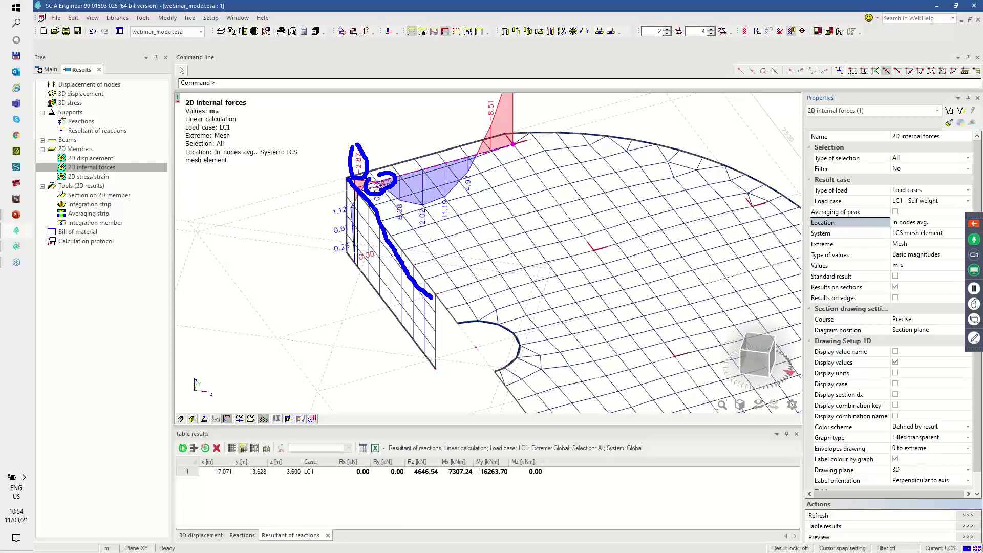
{"action": "key", "text": "Escape"}
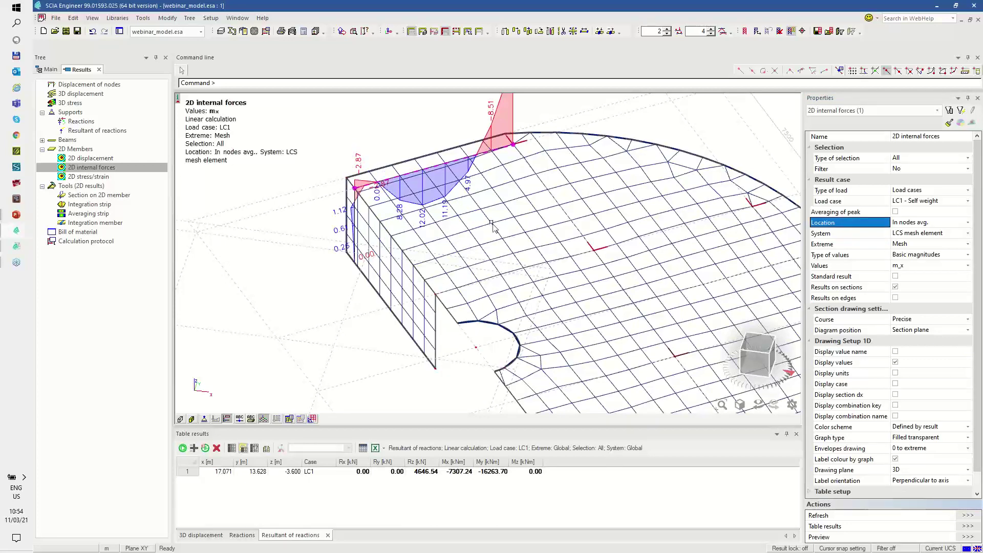
Display the local axes of the structure to examine the slab and wall axes along their shared edge
{"action": "left_click", "coordinate": [290, 420]}
{"action": "mouse_move", "coordinate": [330, 425]}
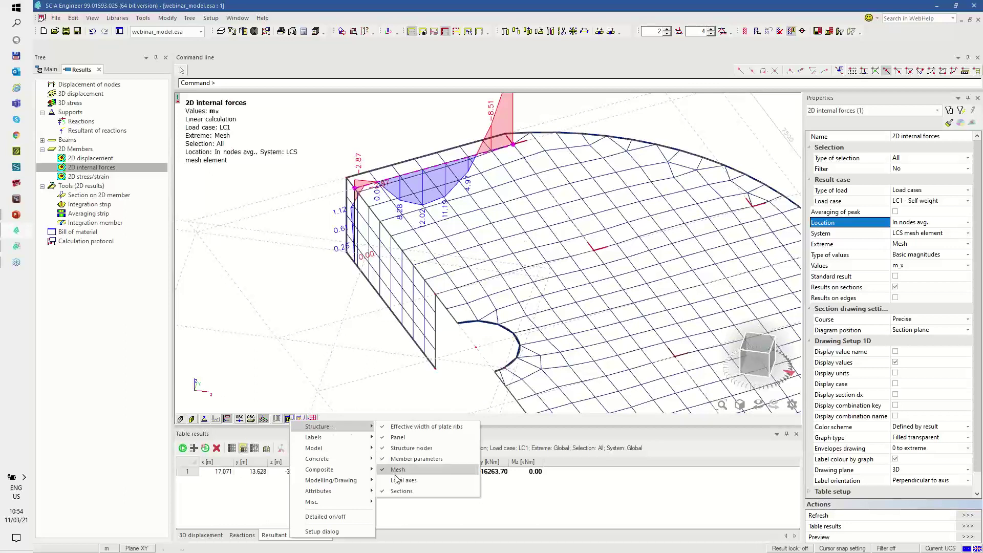
{"action": "left_click", "coordinate": [397, 479]}
{"action": "scroll", "coordinate": [411, 262], "scroll_direction": "up", "scroll_amount": 5}
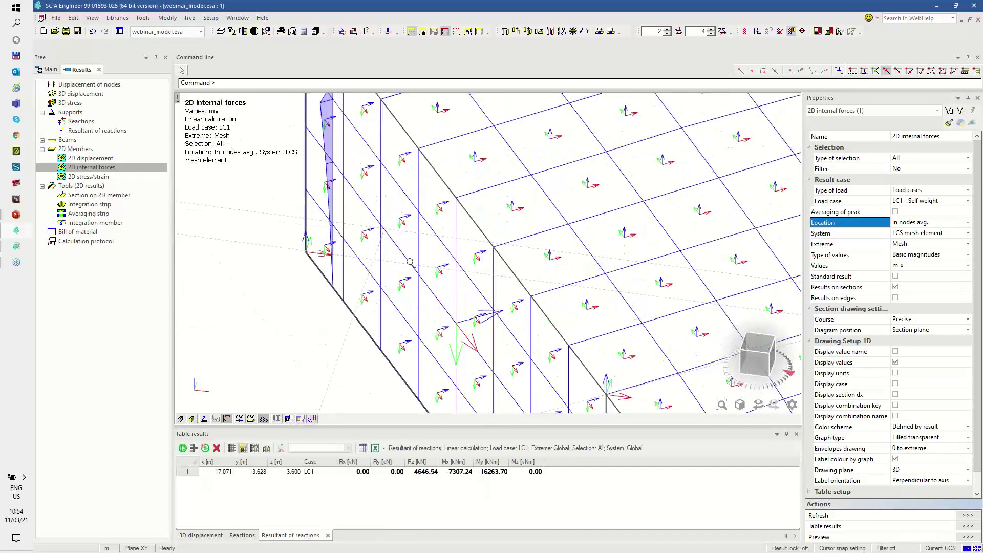
{"action": "key", "text": "ctrl+shift+d"}
{"action": "mouse_move", "coordinate": [579, 244]}
{"action": "left_mouse_down"}
{"action": "mouse_move", "coordinate": [624, 244]}
{"action": "mouse_move", "coordinate": [637, 258]}
{"action": "left_mouse_up"}
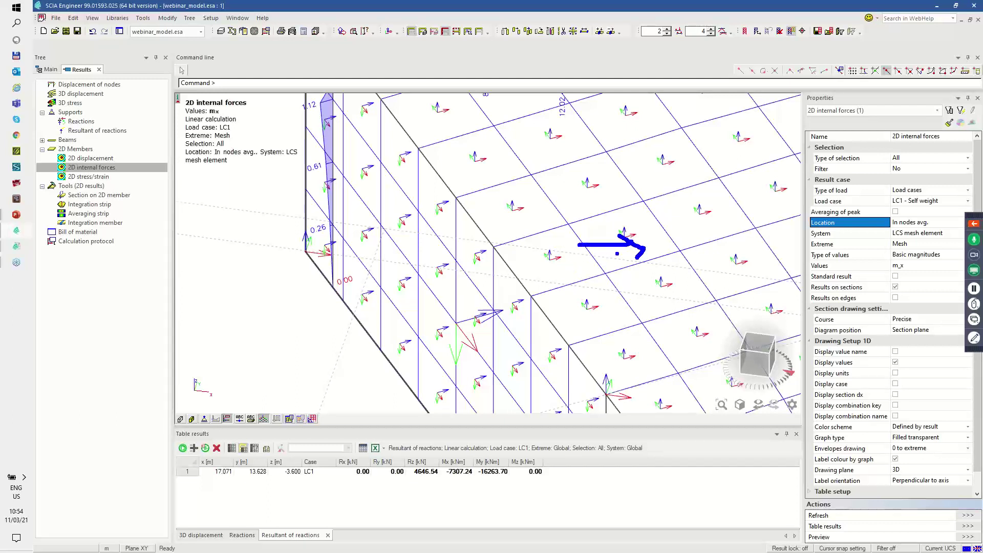
{"action": "mouse_move", "coordinate": [483, 343]}
{"action": "left_mouse_down"}
{"action": "mouse_move", "coordinate": [516, 376]}
{"action": "mouse_move", "coordinate": [506, 385]}
{"action": "left_mouse_up"}
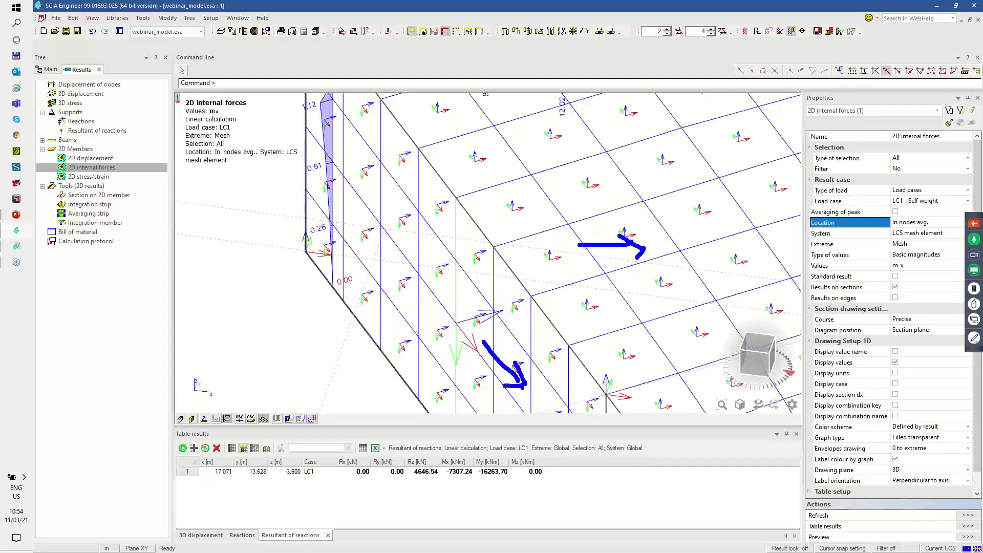
{"action": "key", "text": "Escape"}
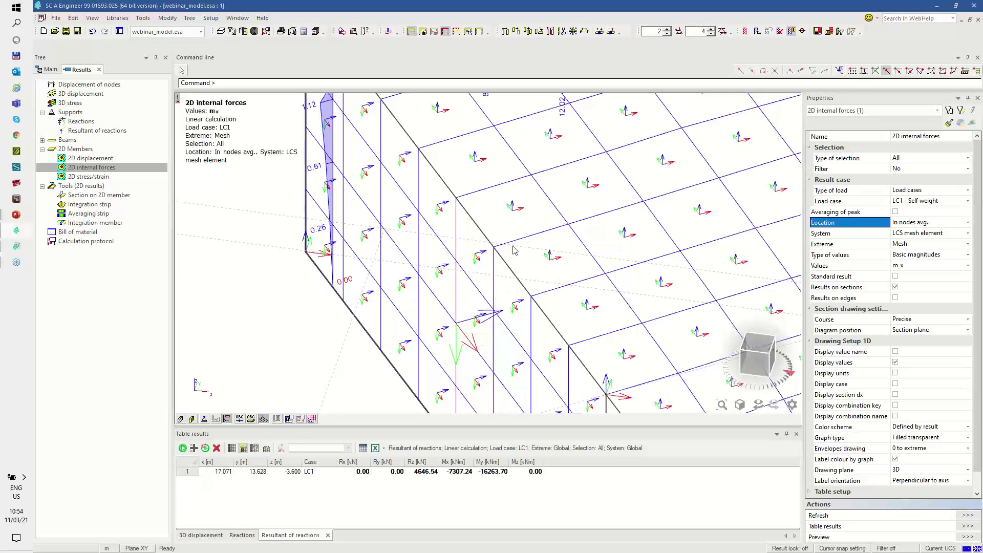
Set the location of the 2D internal forces to In centres and refresh the m_x section results
{"action": "scroll", "coordinate": [507, 225], "scroll_direction": "down", "scroll_amount": 3}
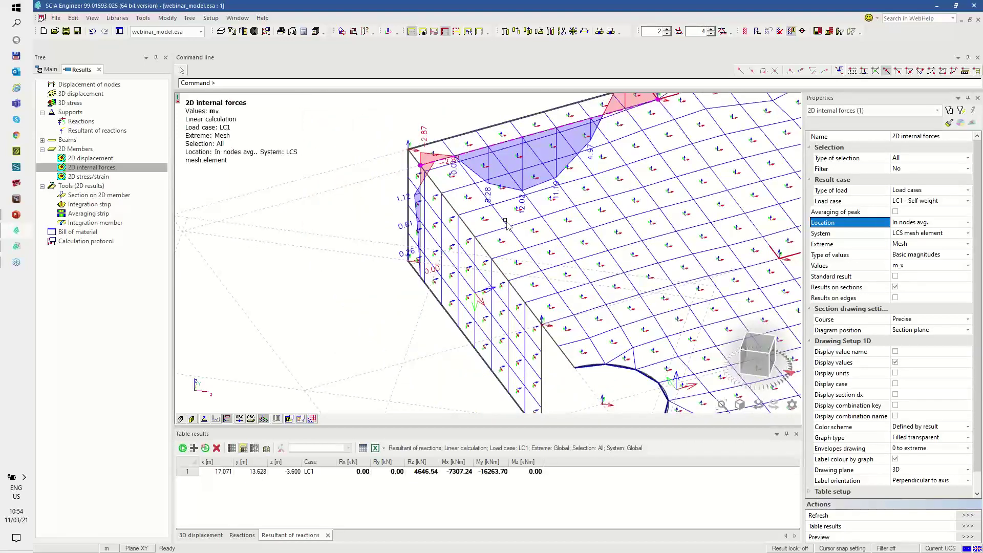
{"action": "left_click", "coordinate": [910, 224]}
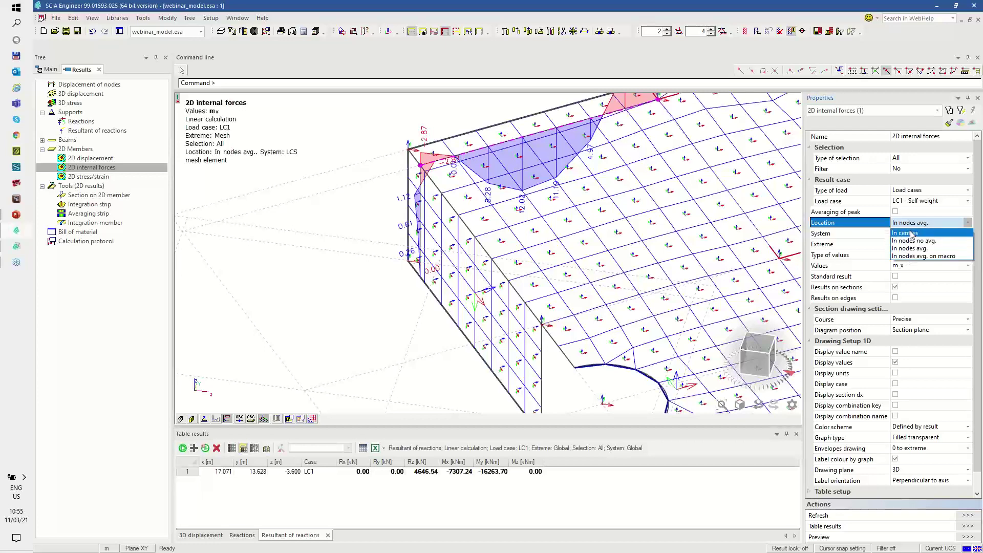
{"action": "left_click", "coordinate": [910, 233]}
{"action": "left_click", "coordinate": [959, 513]}
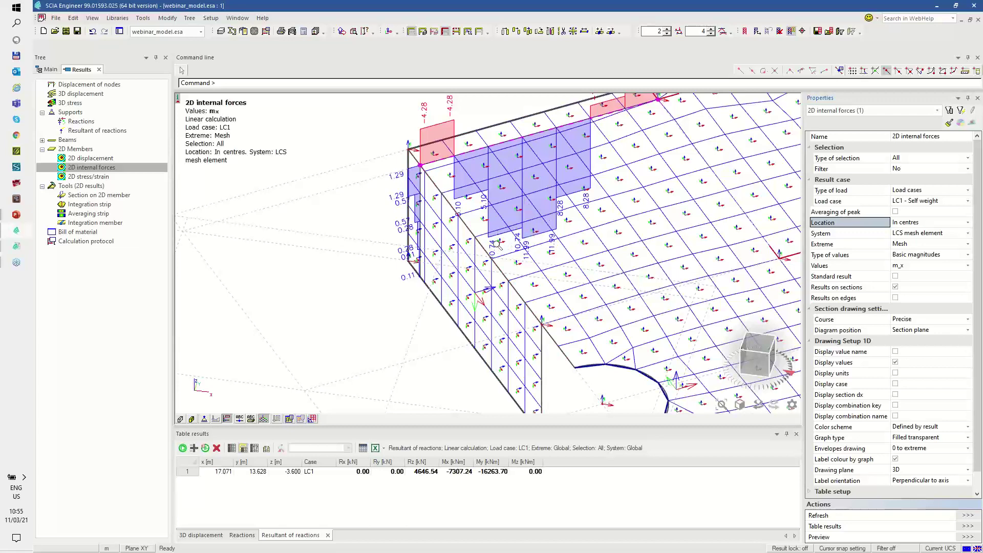
Delete the section along the slab's straight edge
{"action": "scroll", "coordinate": [505, 245], "scroll_direction": "down", "scroll_amount": 4}
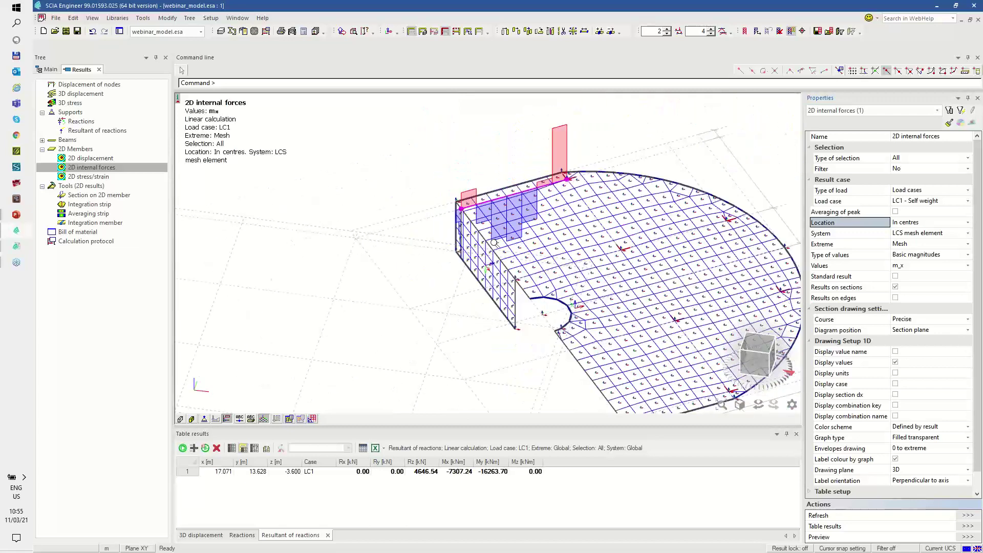
{"action": "left_click", "coordinate": [523, 190]}
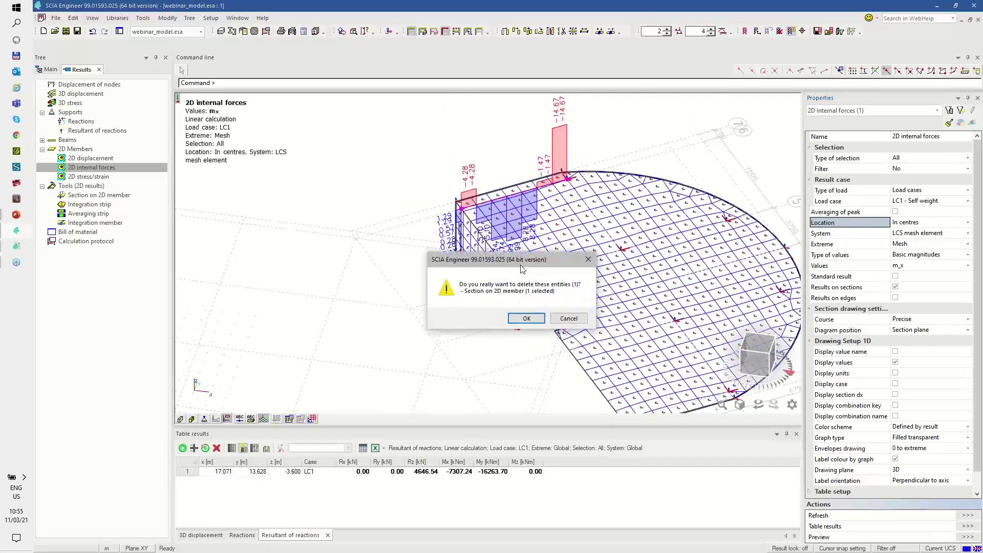
{"action": "left_click", "coordinate": [522, 320]}
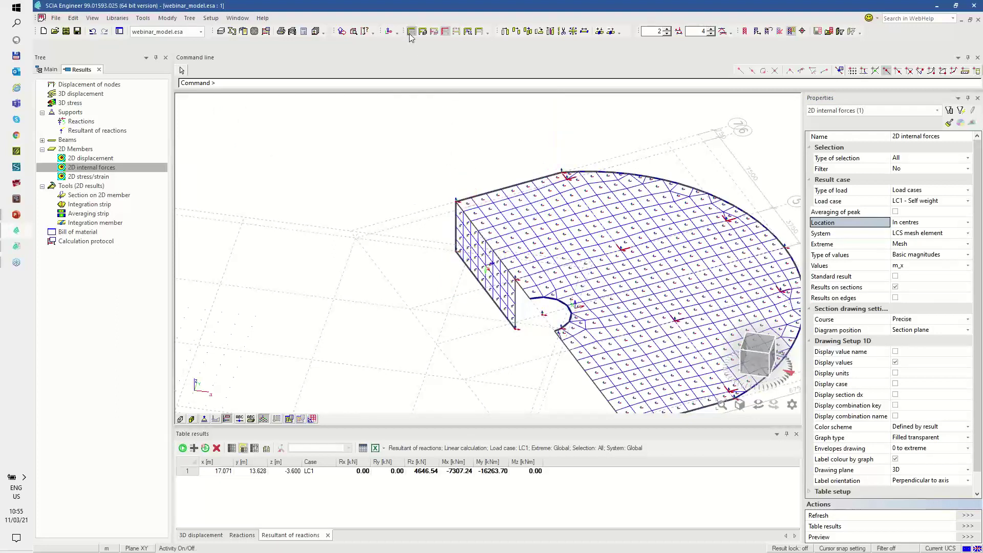
Switch the activity type to activity by layers and make the Slabs layer active in the Slabs layer activity
{"action": "left_click", "coordinate": [425, 31]}
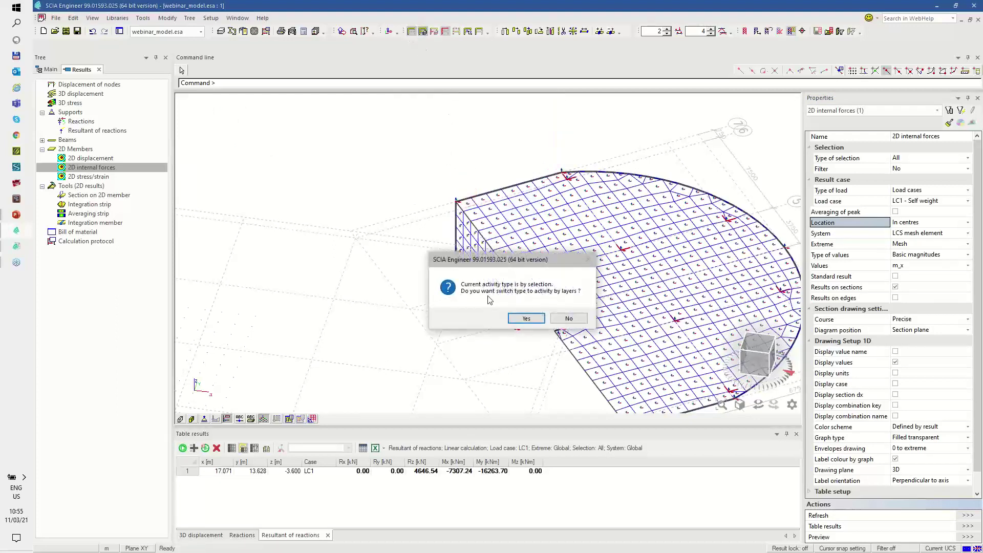
{"action": "left_click", "coordinate": [522, 318]}
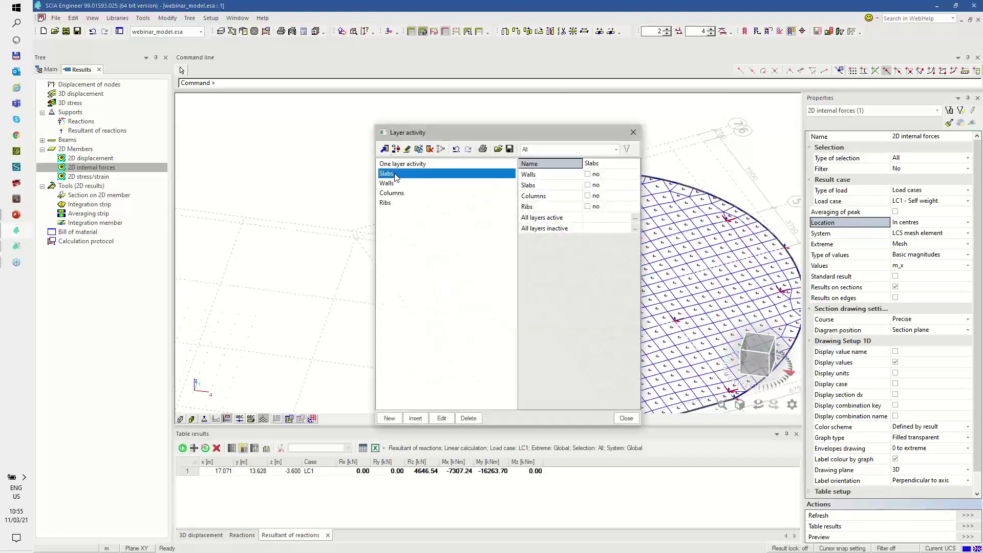
{"action": "left_click", "coordinate": [587, 185]}
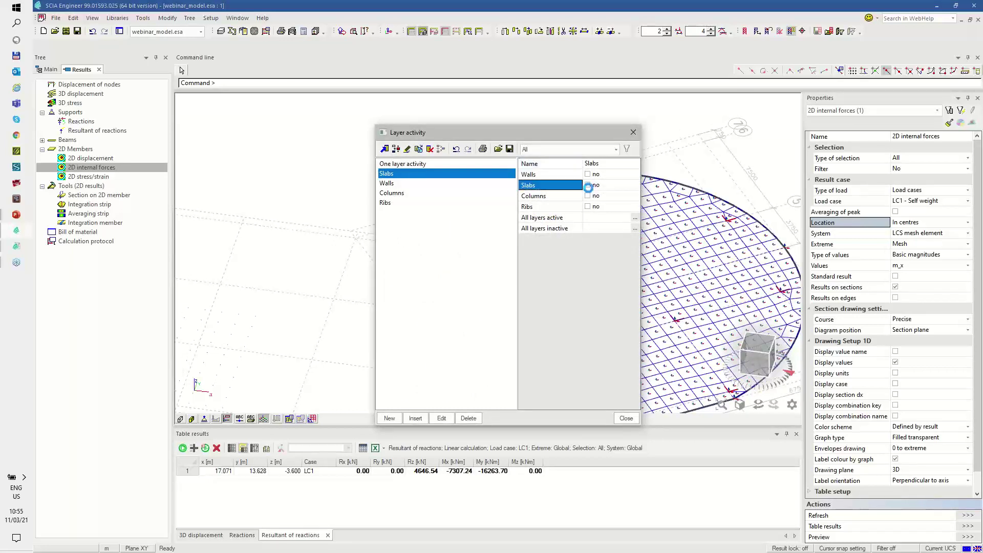
{"action": "left_click", "coordinate": [626, 417]}
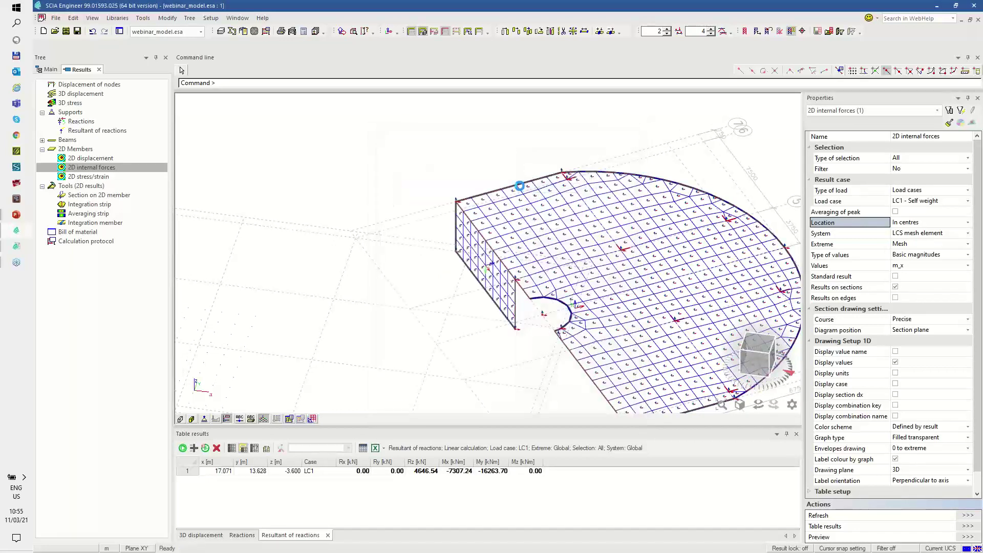
{"action": "scroll", "coordinate": [521, 192], "scroll_direction": "down", "scroll_amount": 3}
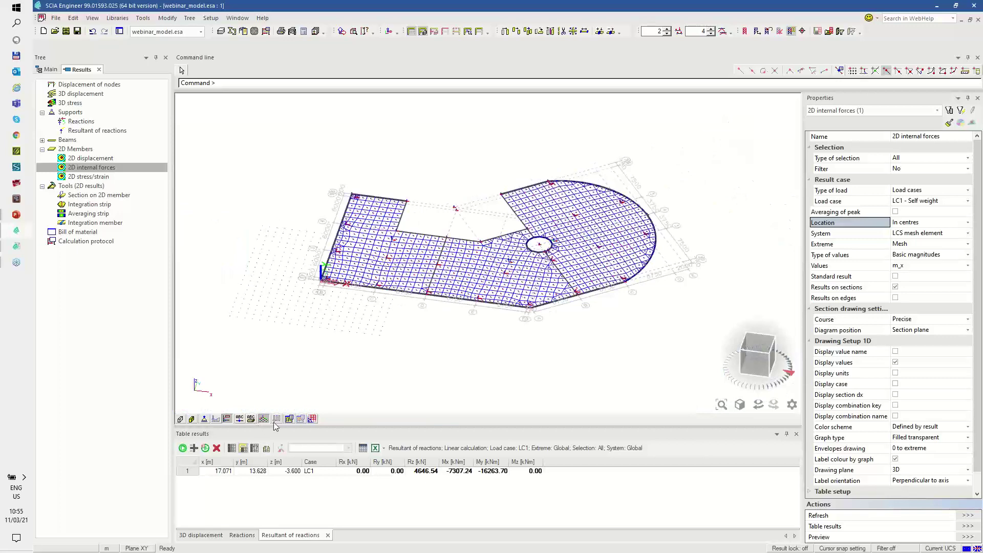
Turn off the local axes of the mesh elements and show the slab in plan view from above
{"action": "left_click", "coordinate": [297, 419]}
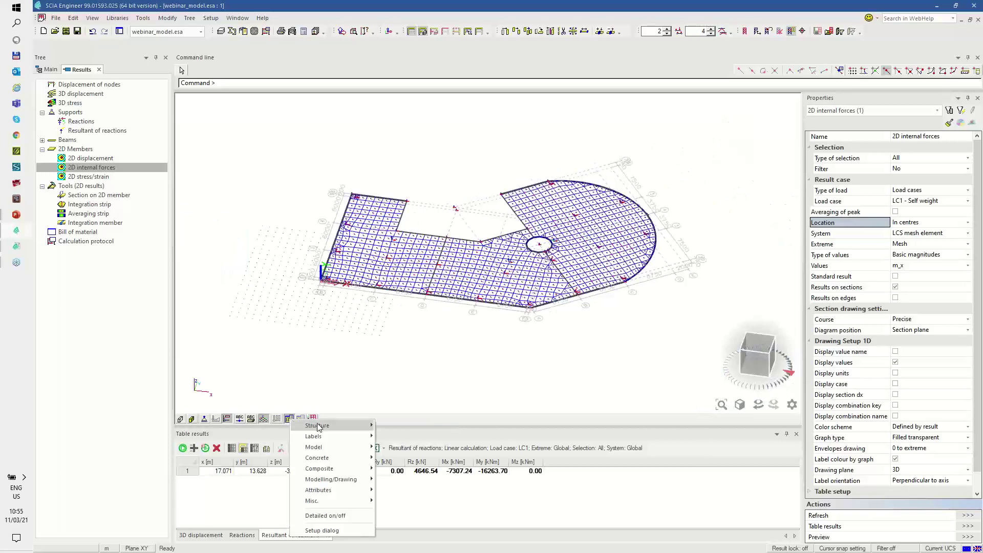
{"action": "mouse_move", "coordinate": [338, 426]}
{"action": "left_click", "coordinate": [382, 482]}
{"action": "right_click_drag", "start_coordinate": [465, 345], "coordinate": [461, 290], "text": "ctrl"}
{"action": "scroll", "coordinate": [463, 297], "scroll_direction": "up", "scroll_amount": 2}
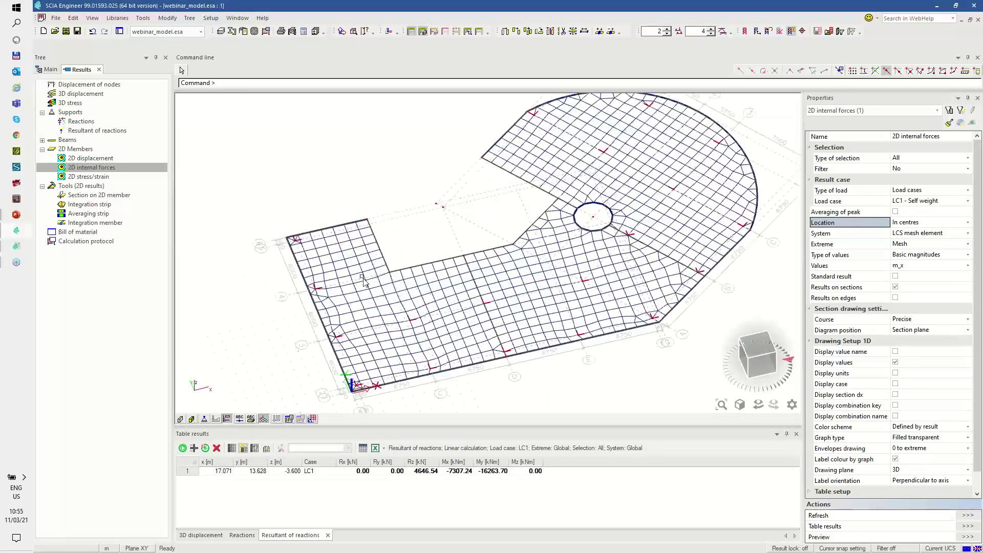
{"action": "left_click", "coordinate": [755, 343]}
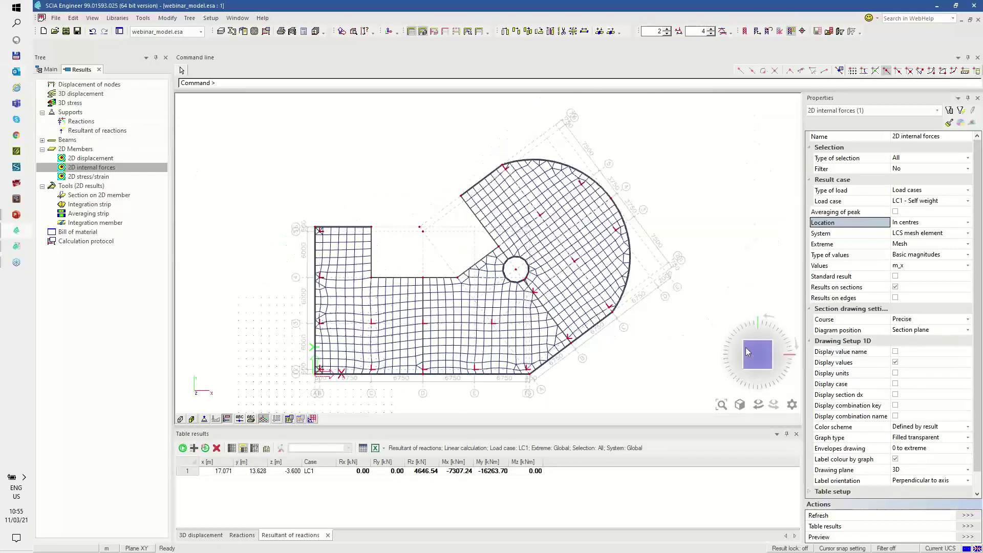
In the load cases, clear the self-weight case's description and rename the case SW
{"action": "left_click", "coordinate": [50, 70]}
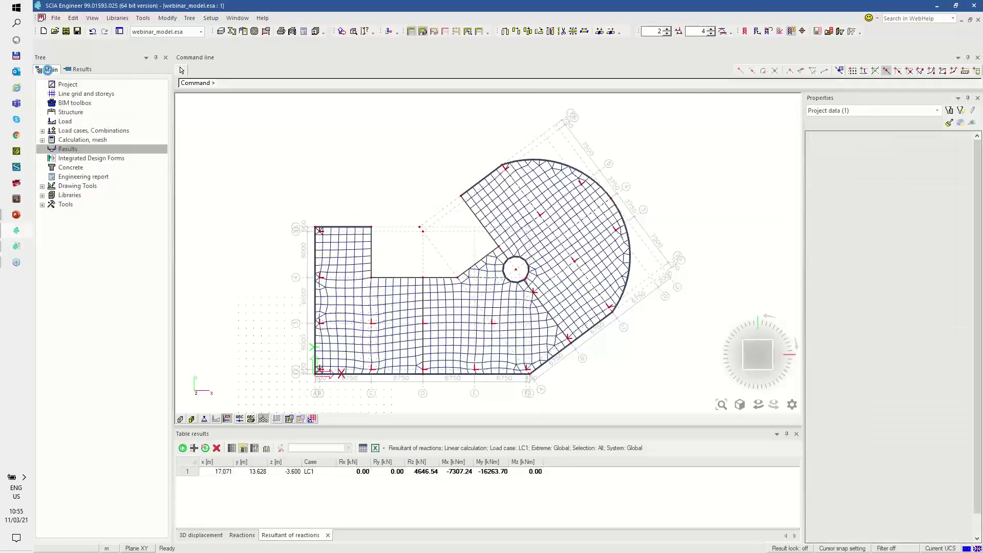
{"action": "left_click", "coordinate": [82, 130]}
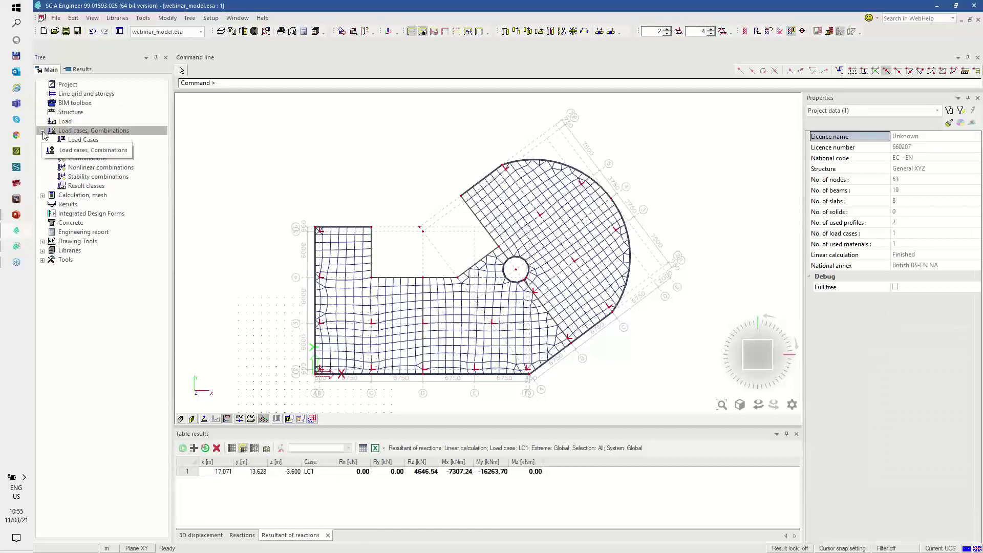
{"action": "double_click", "coordinate": [90, 143]}
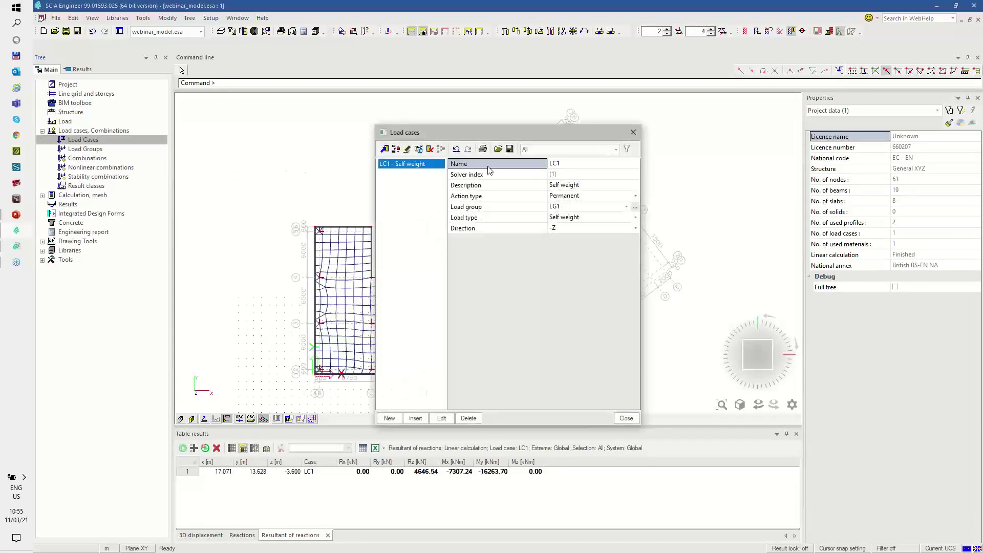
{"action": "left_click", "coordinate": [571, 189]}
{"action": "key", "text": "Delete"}
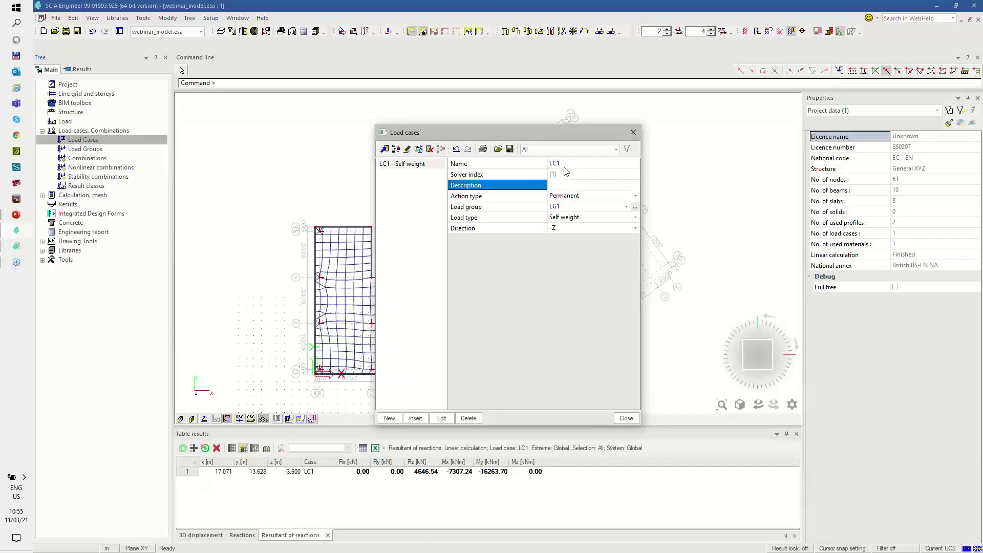
{"action": "left_click", "coordinate": [559, 165]}
{"action": "type", "text": "s"}
{"action": "type", "text": "SW"}
{"action": "key", "text": "Return"}
Add a new load case named Gk
{"action": "left_click", "coordinate": [389, 417]}
{"action": "left_click", "coordinate": [566, 164]}
{"action": "type", "text": "Gk"}
{"action": "key", "text": "Return"}
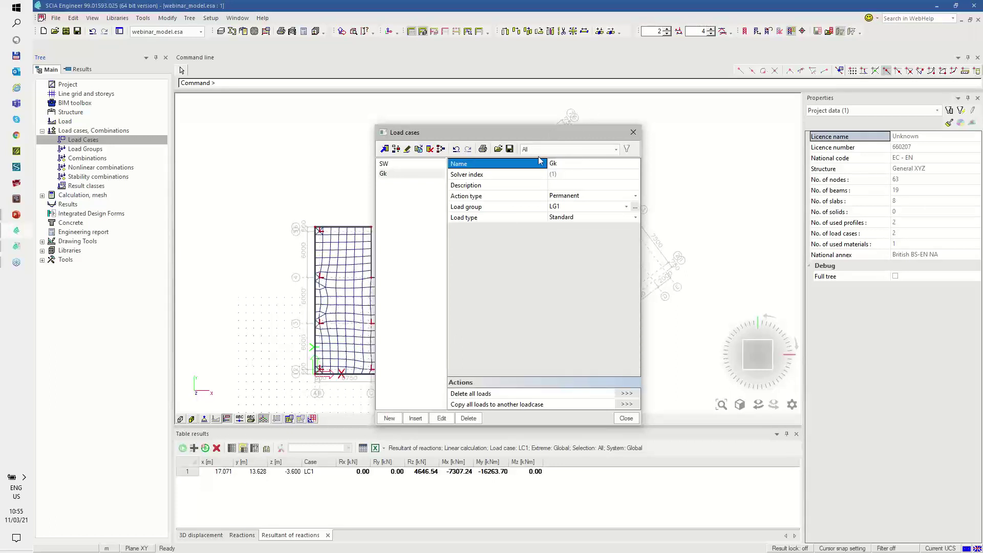
Add a load case named Qk-F with action type Variable and duration Long
{"action": "left_click", "coordinate": [389, 418]}
{"action": "left_click", "coordinate": [561, 164]}
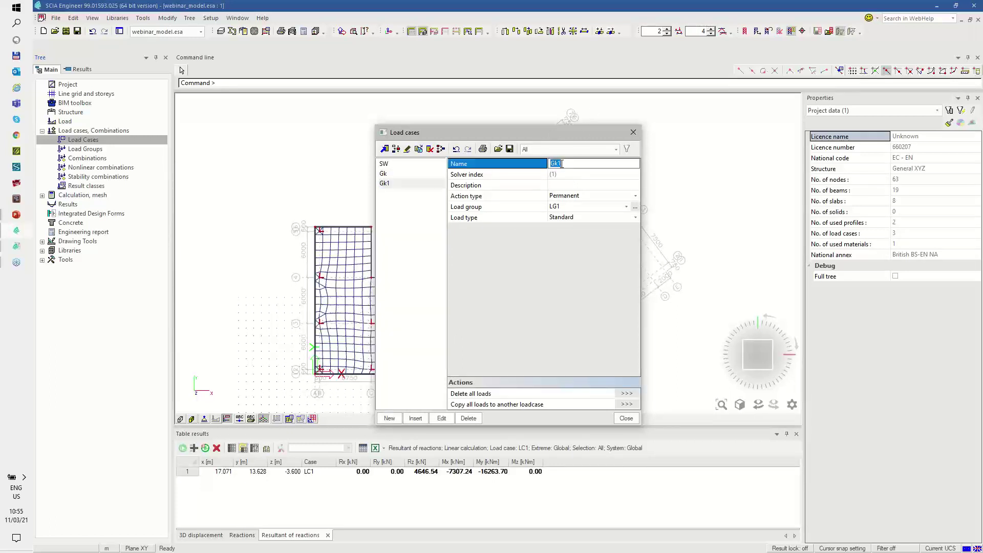
{"action": "type", "text": "Qk-F"}
{"action": "key", "text": "Return"}
{"action": "left_click", "coordinate": [596, 199]}
{"action": "left_click", "coordinate": [594, 198]}
{"action": "left_click", "coordinate": [566, 211]}
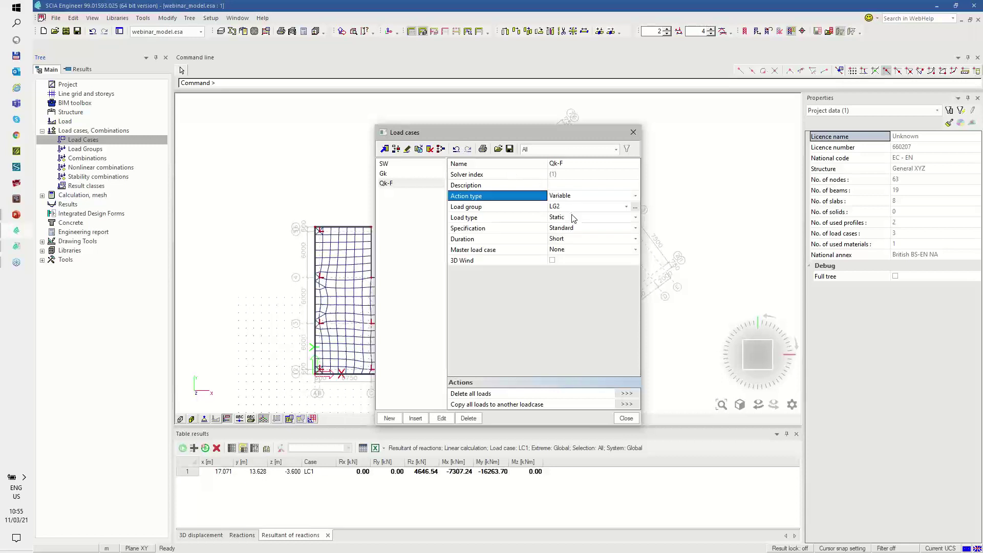
{"action": "left_click", "coordinate": [565, 240]}
{"action": "left_click", "coordinate": [566, 251]}
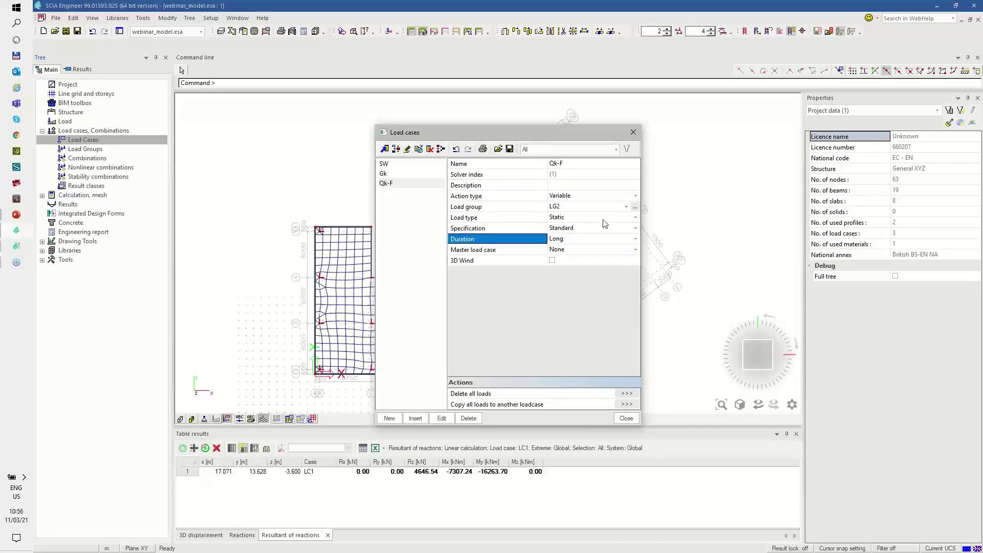
Set the load group of Qk-F to relation Exclusive and load type Cat B : Offices
{"action": "left_click", "coordinate": [635, 207]}
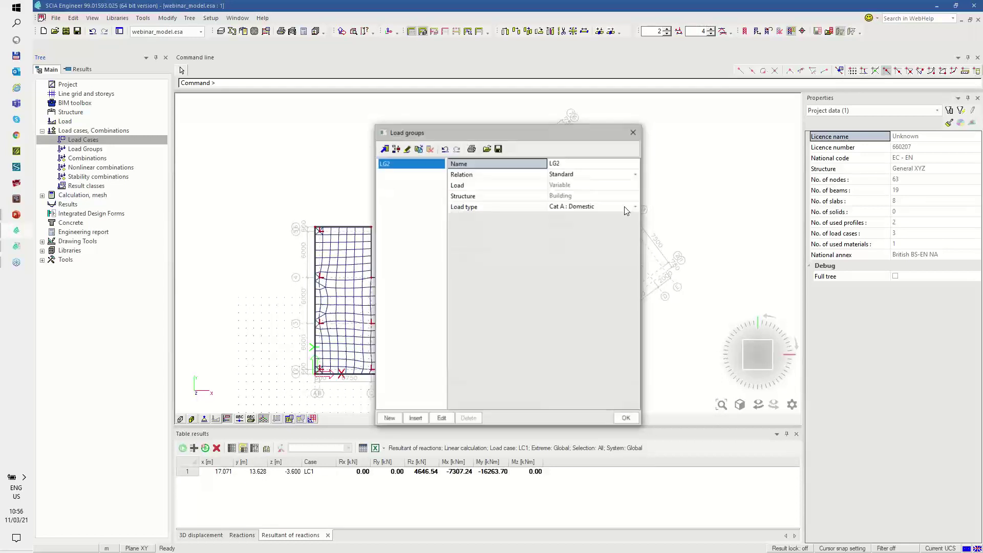
{"action": "left_click", "coordinate": [571, 174]}
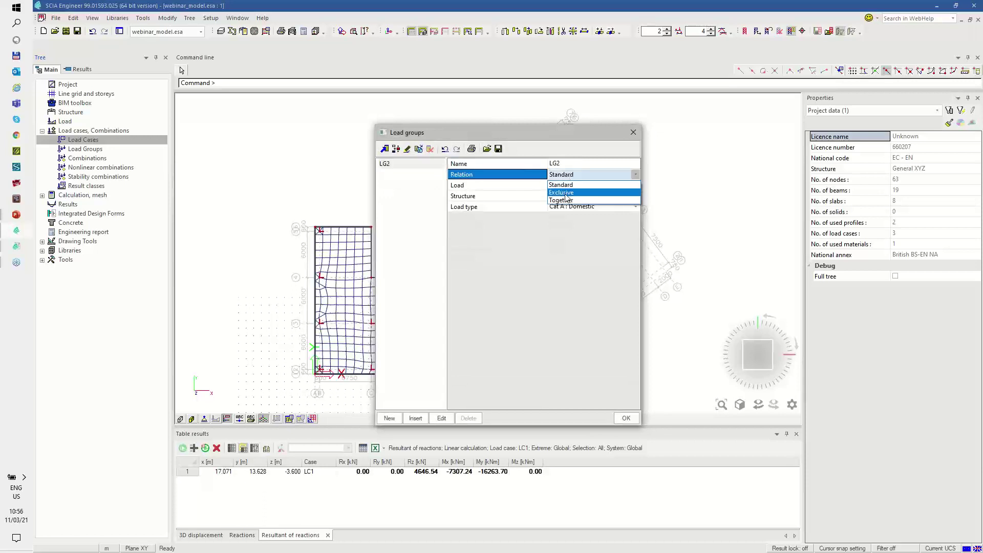
{"action": "left_click", "coordinate": [563, 193]}
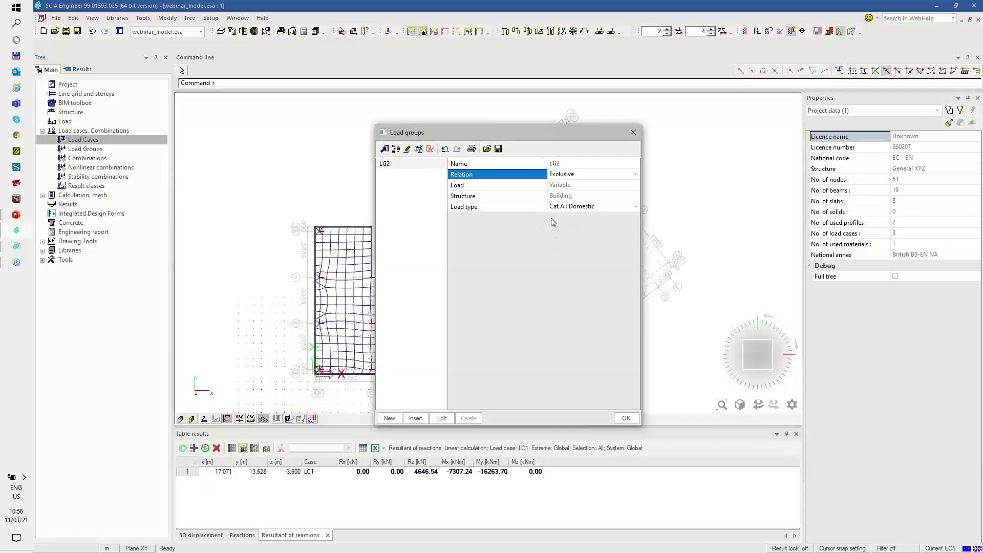
{"action": "left_click", "coordinate": [569, 207]}
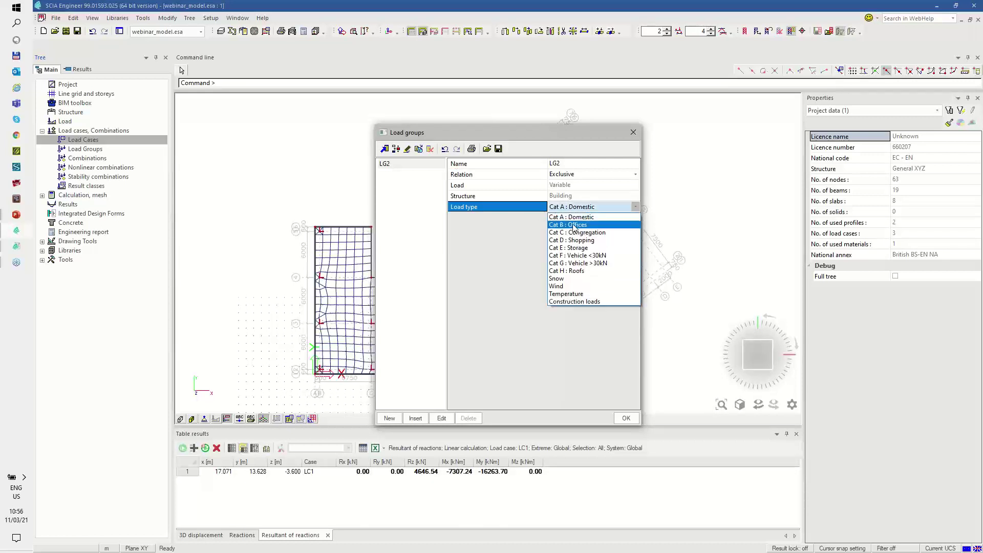
{"action": "left_click", "coordinate": [571, 225]}
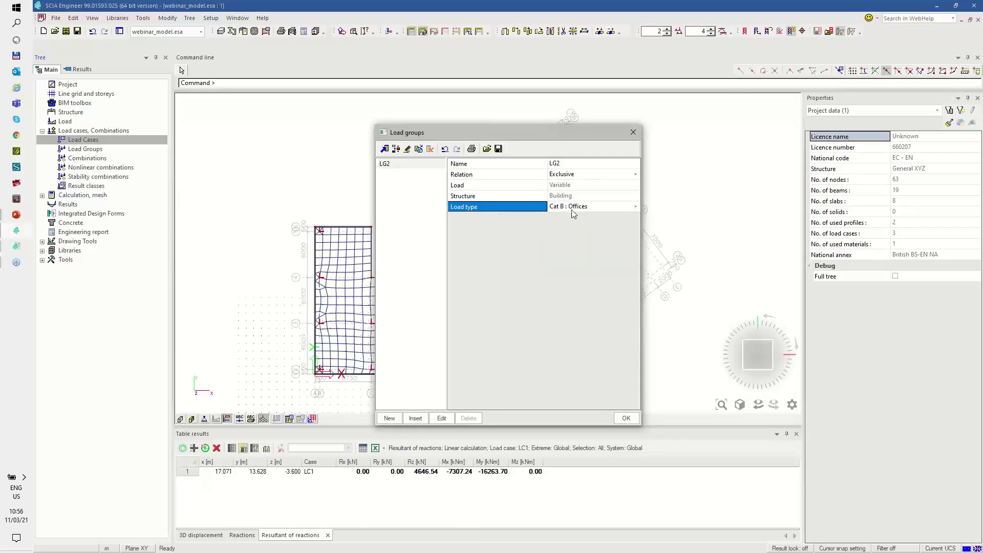
{"action": "left_click", "coordinate": [626, 418]}
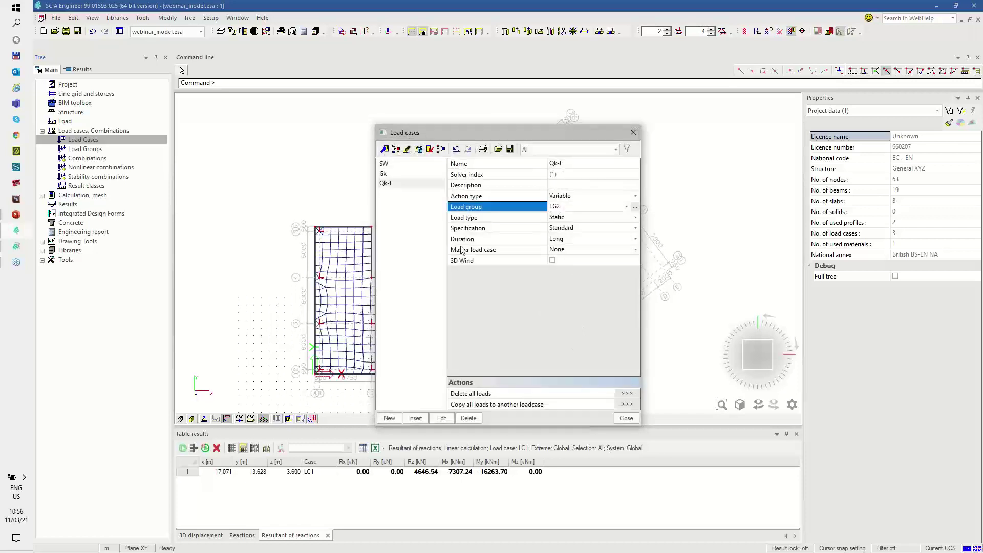
Add another variable load case named Qk-P in the same load group as Qk-F
{"action": "left_click", "coordinate": [389, 418]}
{"action": "left_click", "coordinate": [571, 163]}
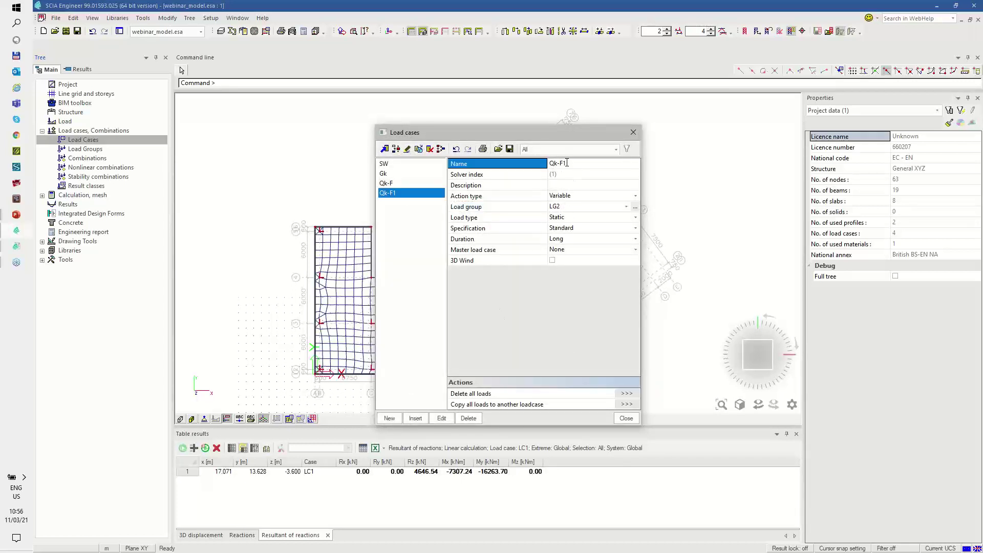
{"action": "type", "text": "Q"}
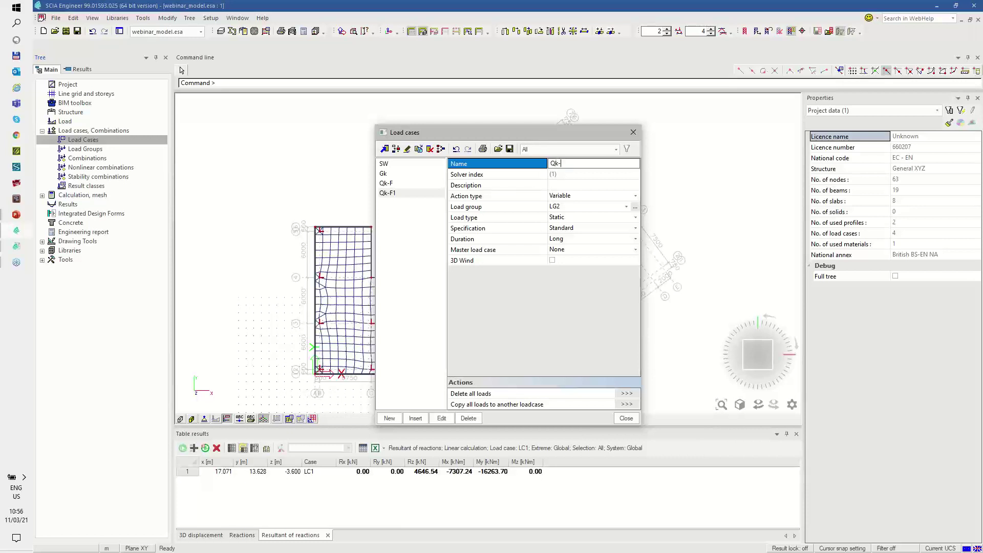
{"action": "key", "text": "Return"}
Add a further variable load case named Wk
{"action": "left_click", "coordinate": [390, 418]}
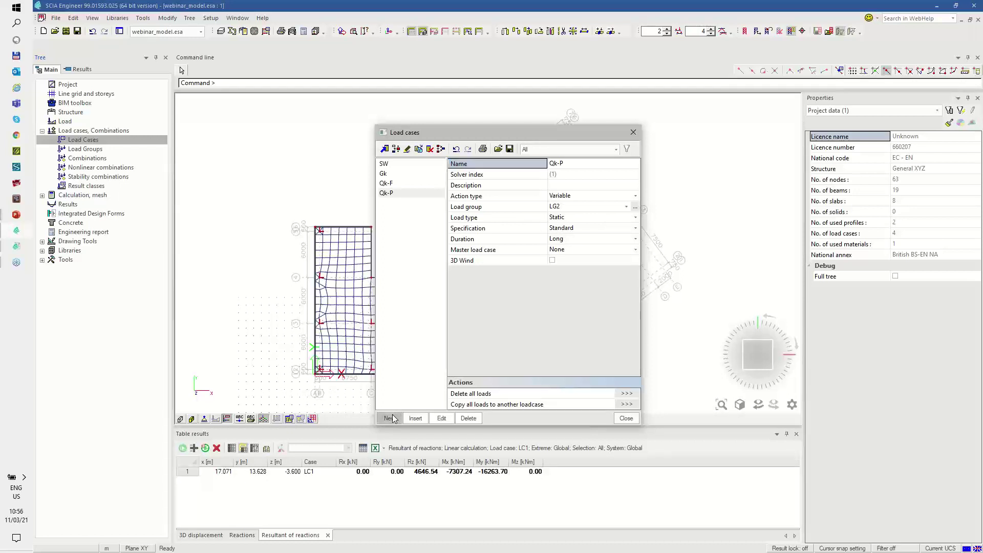
{"action": "left_click", "coordinate": [567, 166]}
{"action": "type", "text": "Wk"}
{"action": "key", "text": "Return"}
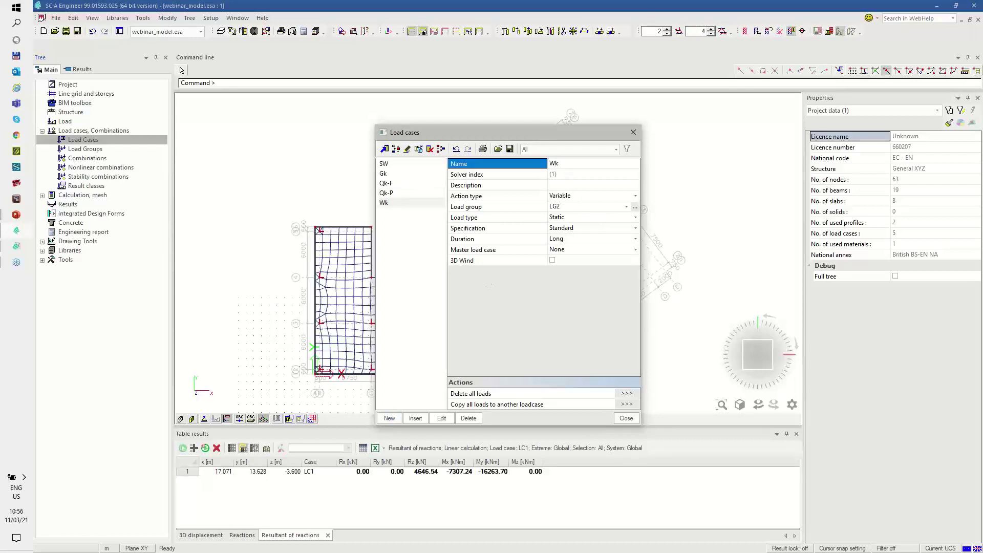
Create a new load group for Wk with relation Standard and load type Wind, and finish the load case definition
{"action": "left_click", "coordinate": [635, 207]}
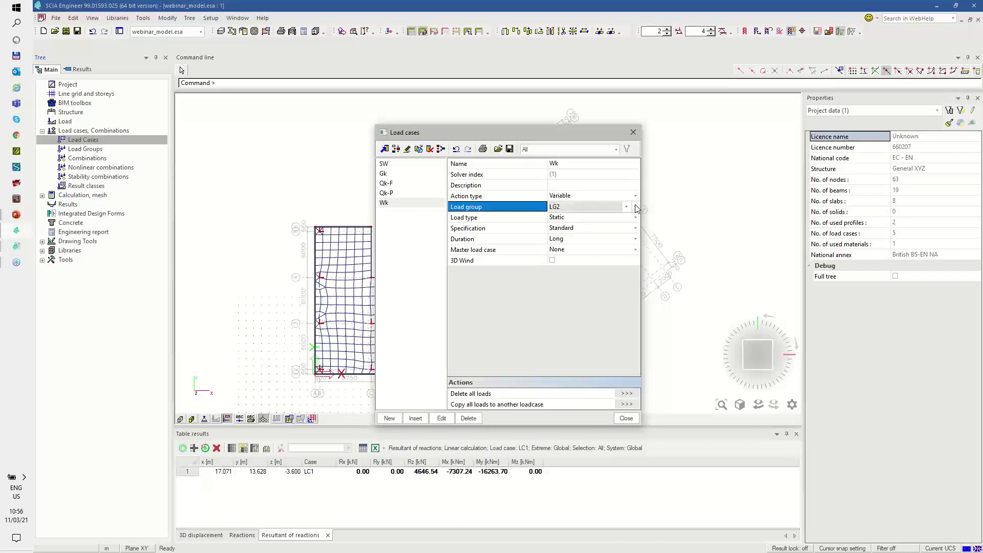
{"action": "left_click", "coordinate": [389, 418]}
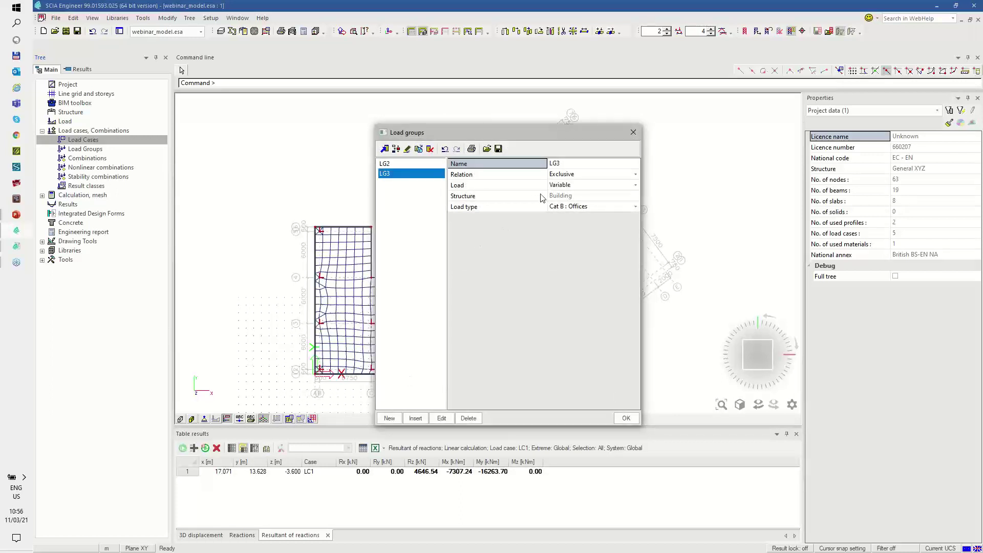
{"action": "left_click", "coordinate": [588, 175]}
{"action": "left_click", "coordinate": [589, 174]}
{"action": "left_click", "coordinate": [569, 180]}
{"action": "left_click", "coordinate": [573, 207]}
{"action": "left_click", "coordinate": [573, 207]}
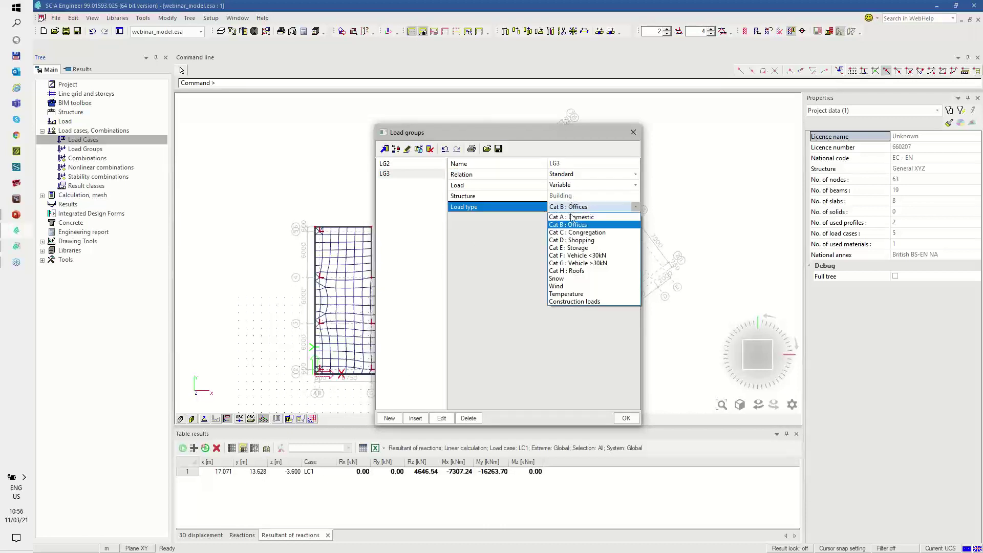
{"action": "left_click", "coordinate": [565, 290]}
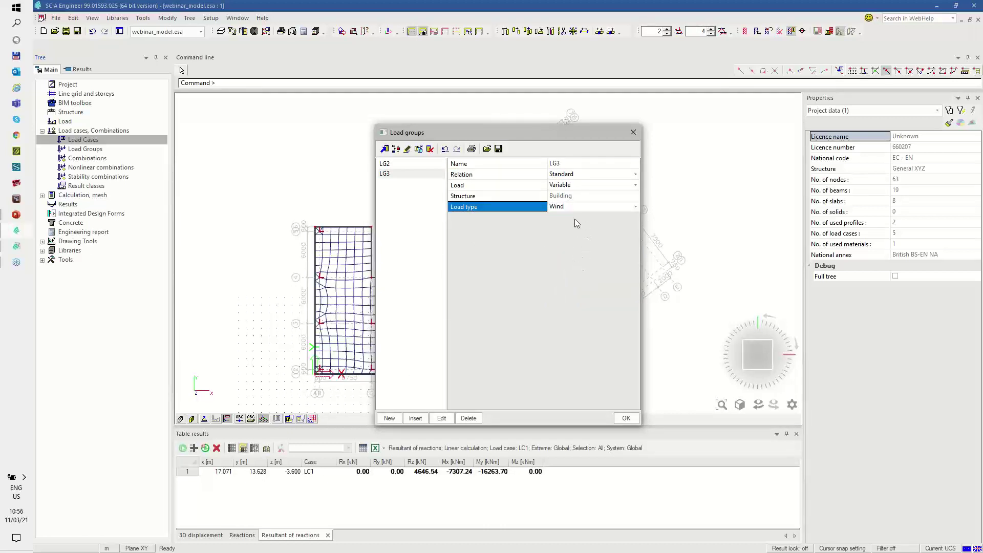
{"action": "left_click", "coordinate": [627, 419]}
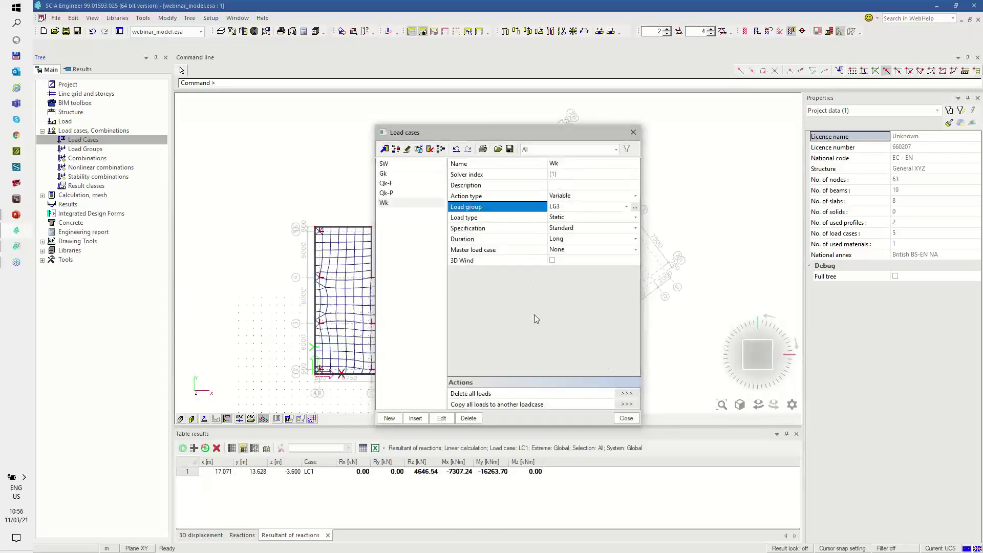
{"action": "left_click", "coordinate": [627, 418]}
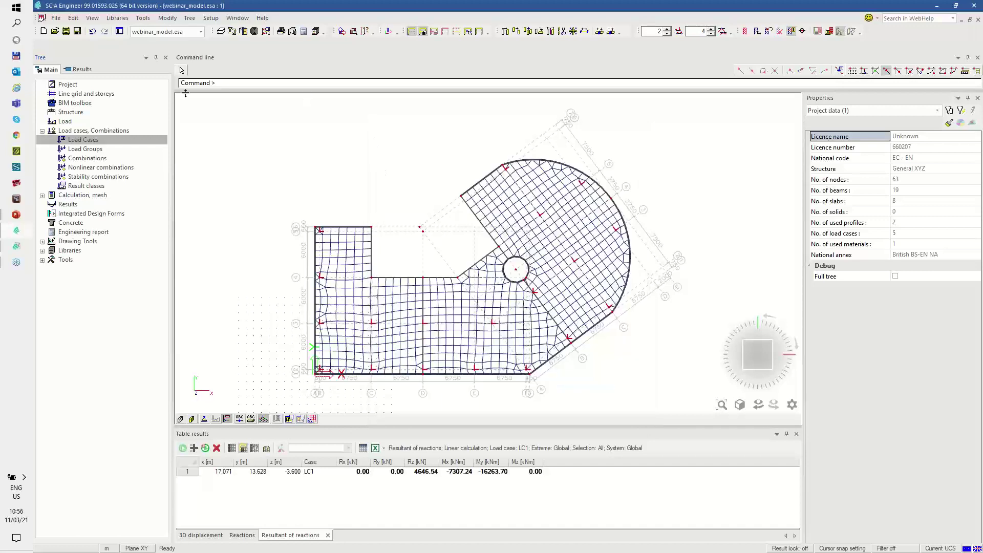
Apply a surface force of -1.00 kN/m² in Z to all slabs under load case Gk
{"action": "left_click", "coordinate": [65, 121]}
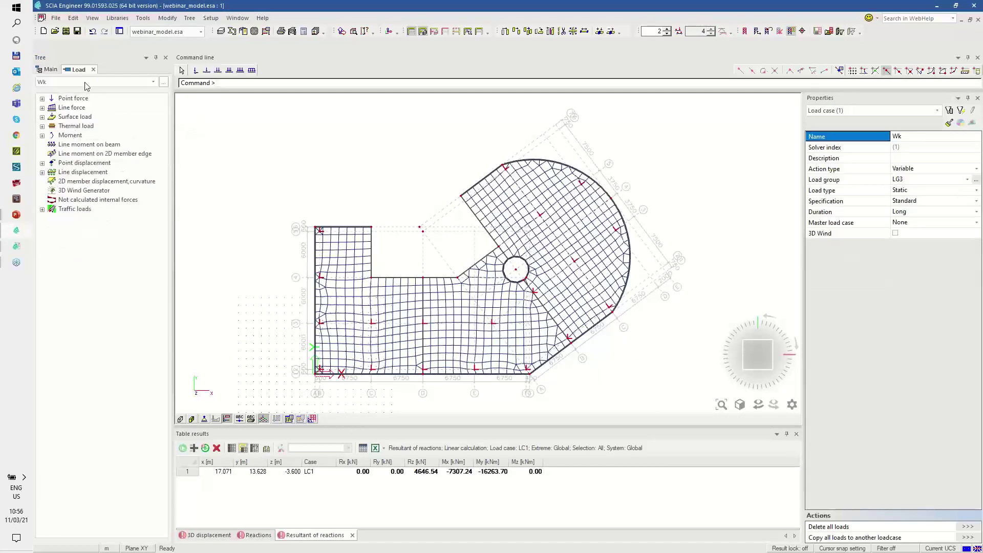
{"action": "left_click", "coordinate": [87, 83]}
{"action": "left_click", "coordinate": [72, 95]}
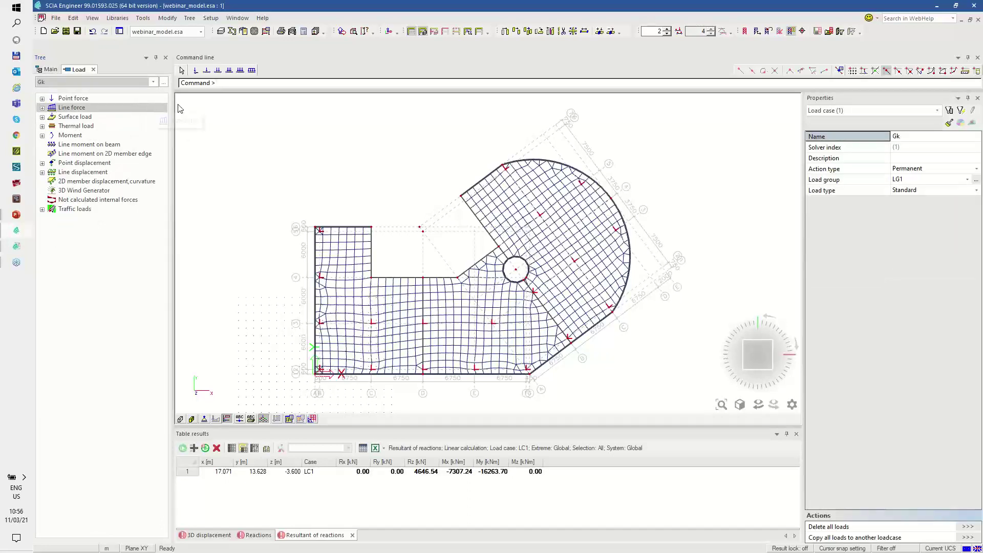
{"action": "left_click", "coordinate": [41, 117]}
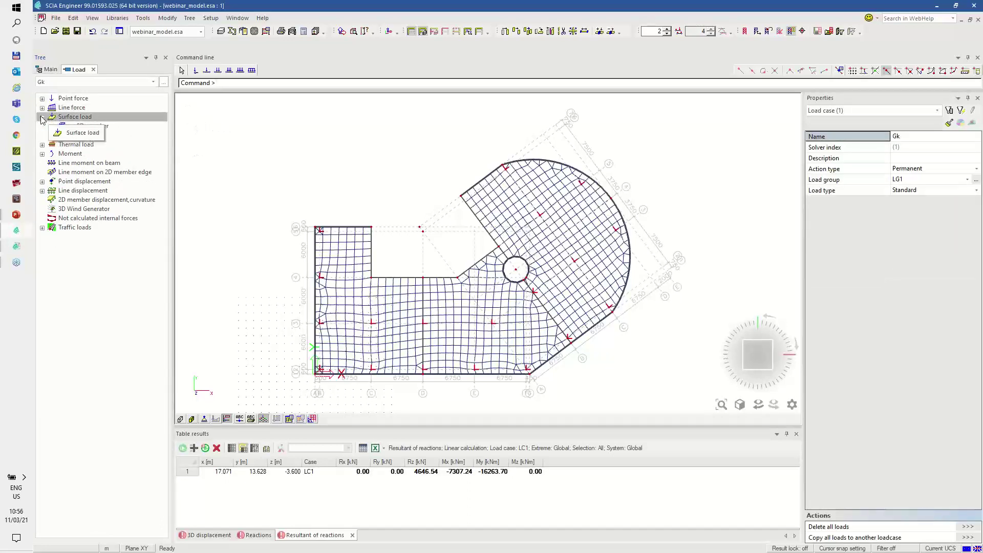
{"action": "double_click", "coordinate": [88, 126]}
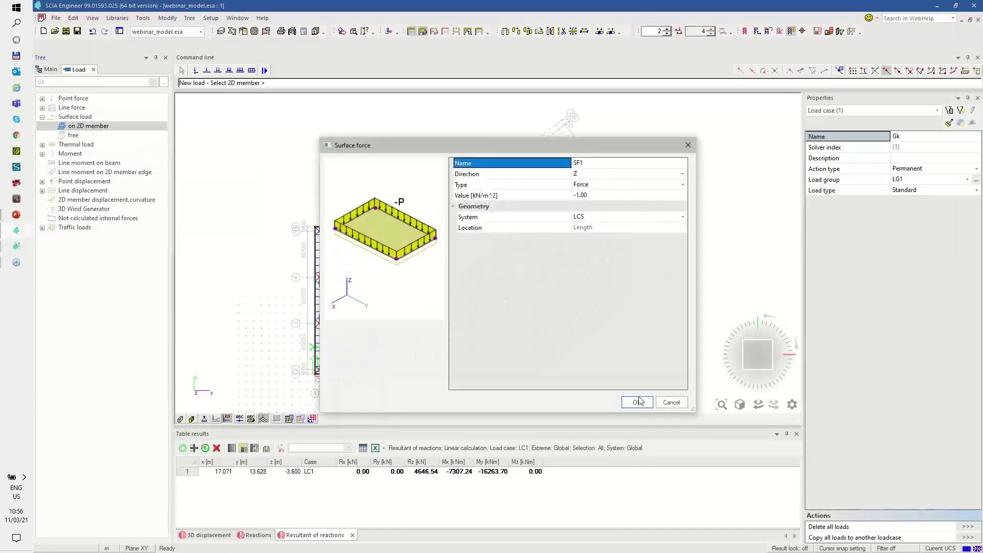
{"action": "left_click", "coordinate": [637, 402]}
{"action": "left_click_drag", "start_coordinate": [654, 389], "coordinate": [331, 149]}
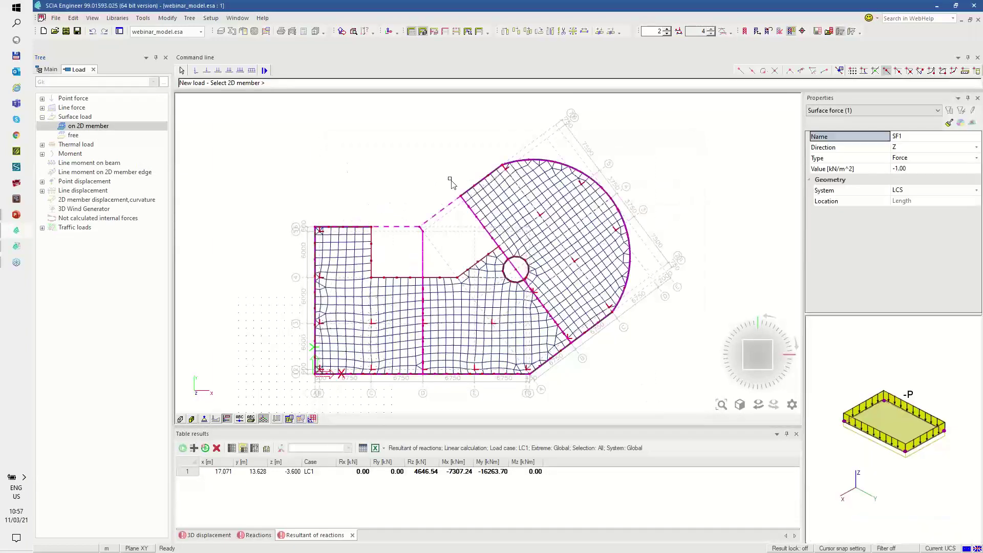
{"action": "key", "text": "Escape"}
Apply a surface force of -1.00 kN/m² in Z to all slabs under load case Qk-F
{"action": "left_click", "coordinate": [70, 83]}
{"action": "left_click", "coordinate": [71, 112]}
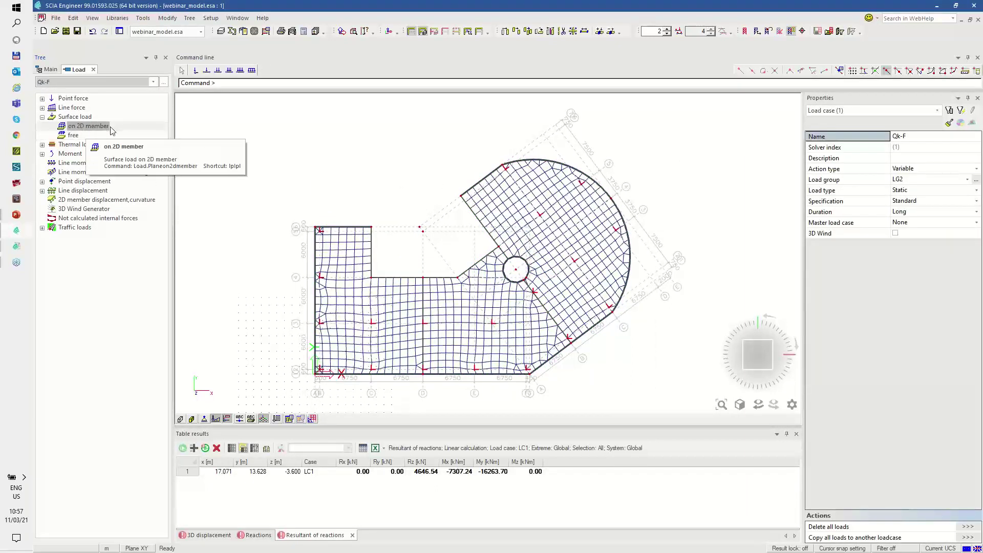
{"action": "double_click", "coordinate": [85, 127]}
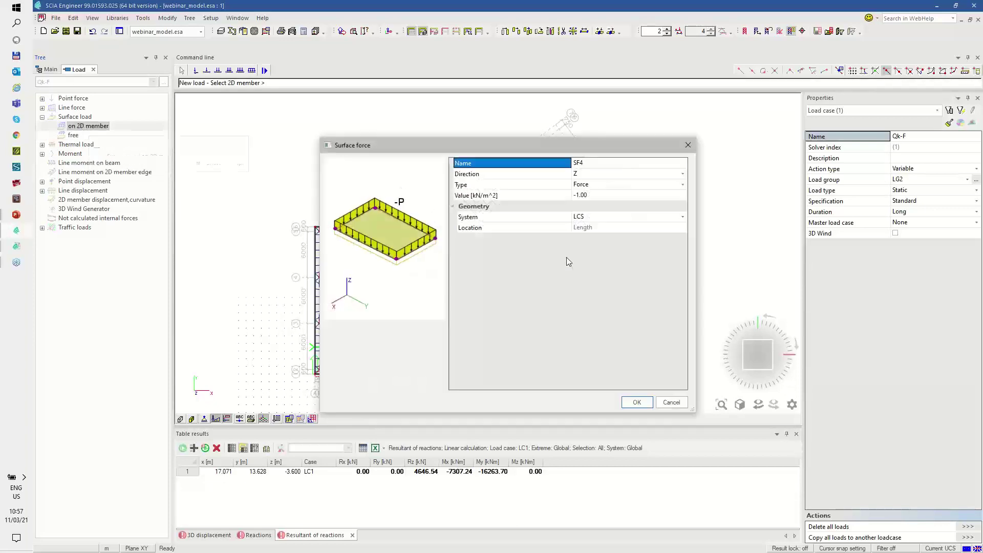
{"action": "left_click", "coordinate": [641, 403]}
{"action": "left_click_drag", "start_coordinate": [639, 386], "coordinate": [292, 149]}
{"action": "key", "text": "Escape"}
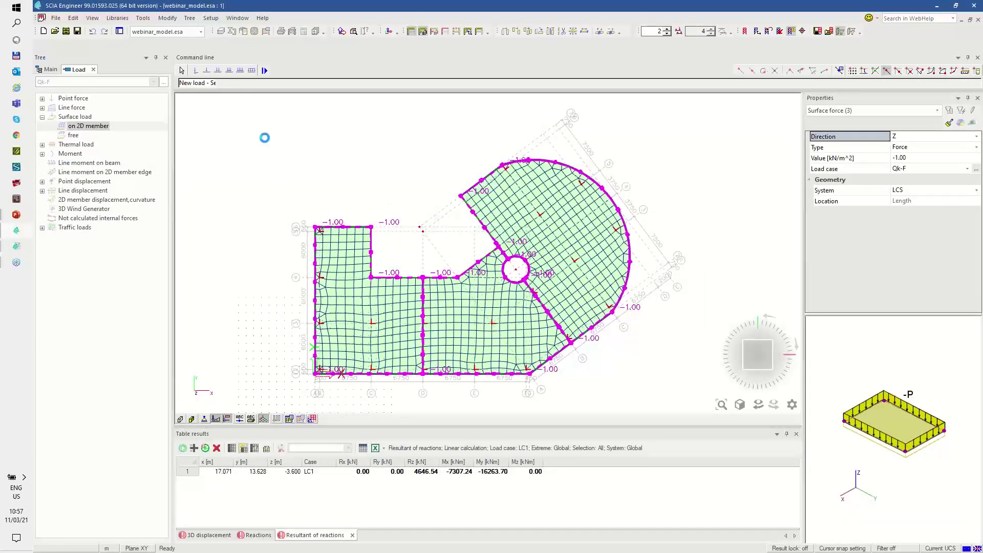
Make Qk-P the active load case and hide the mesh on the slabs
{"action": "left_click", "coordinate": [95, 82]}
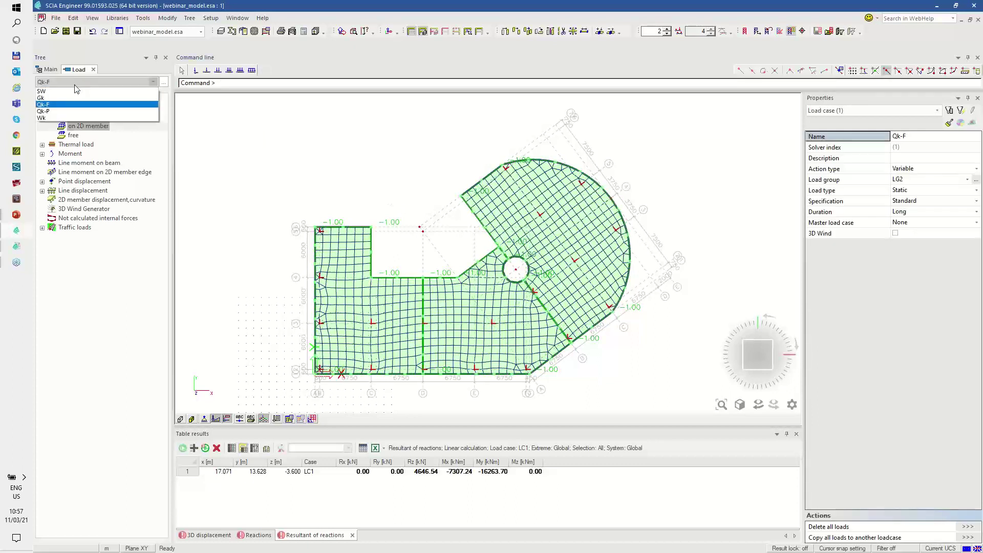
{"action": "left_click", "coordinate": [54, 111]}
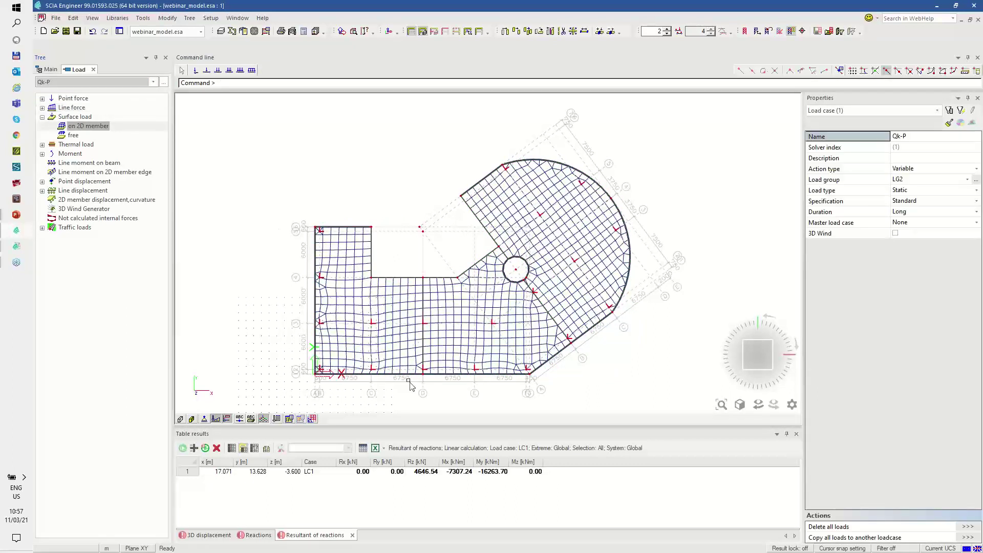
{"action": "left_click", "coordinate": [300, 419]}
{"action": "mouse_move", "coordinate": [324, 425]}
{"action": "left_click", "coordinate": [396, 468]}
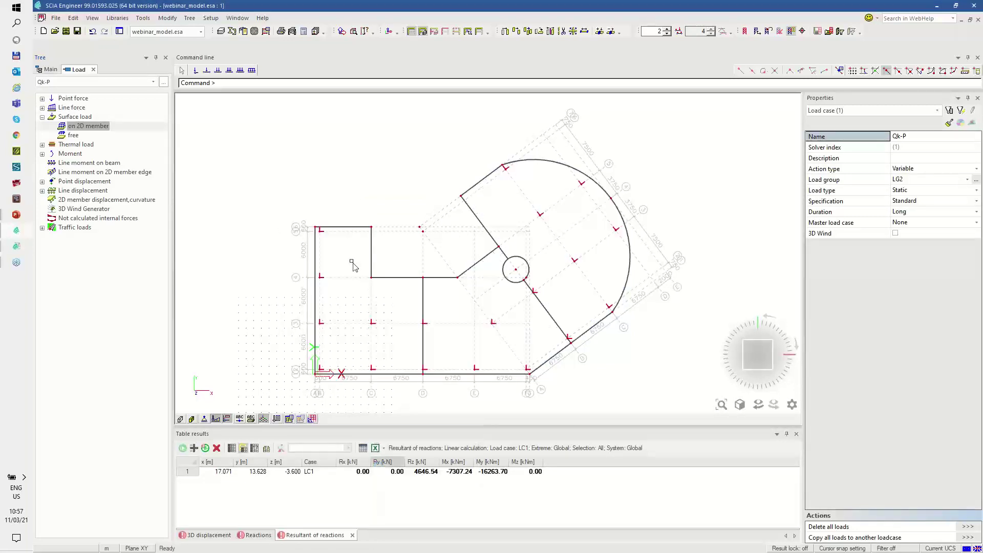
Draw a uniform free surface load of -1.00 kN/m² over the bay above gridline 4, between gridlines A and C
{"action": "scroll", "coordinate": [352, 259], "scroll_direction": "up", "scroll_amount": 2}
{"action": "double_click", "coordinate": [74, 136]}
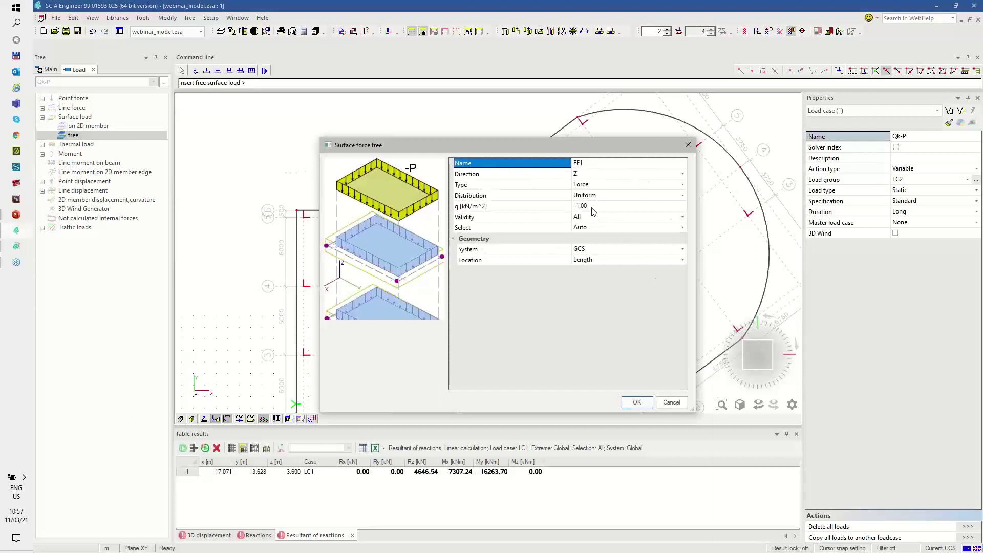
{"action": "left_click", "coordinate": [636, 402]}
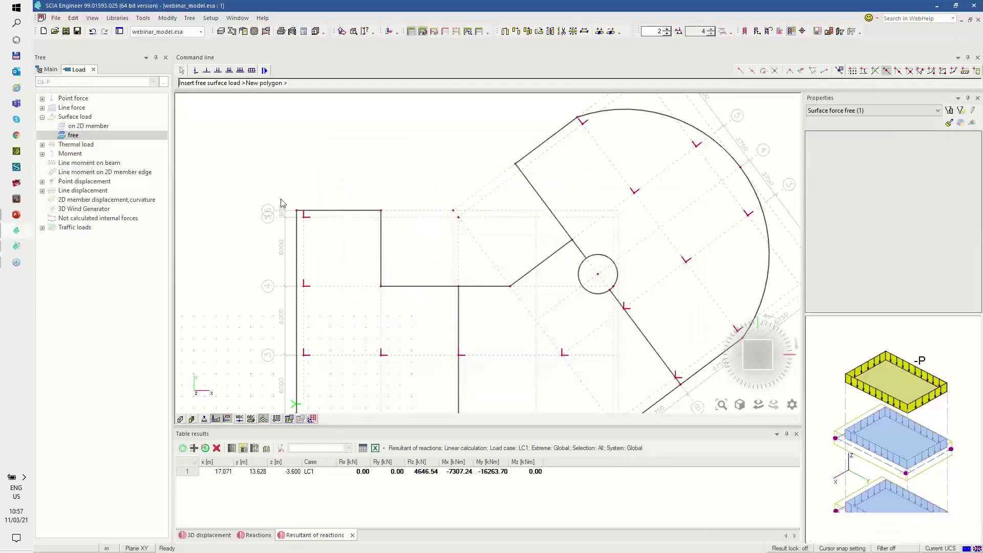
{"action": "left_click", "coordinate": [297, 210]}
{"action": "left_click", "coordinate": [296, 286]}
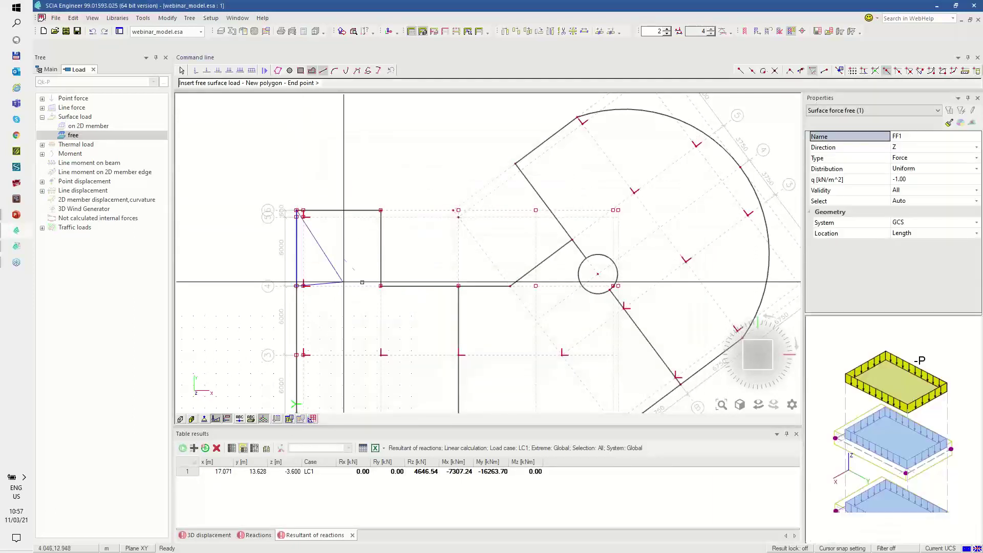
{"action": "left_click", "coordinate": [381, 286]}
{"action": "left_click", "coordinate": [380, 210]}
{"action": "key", "text": "Escape"}
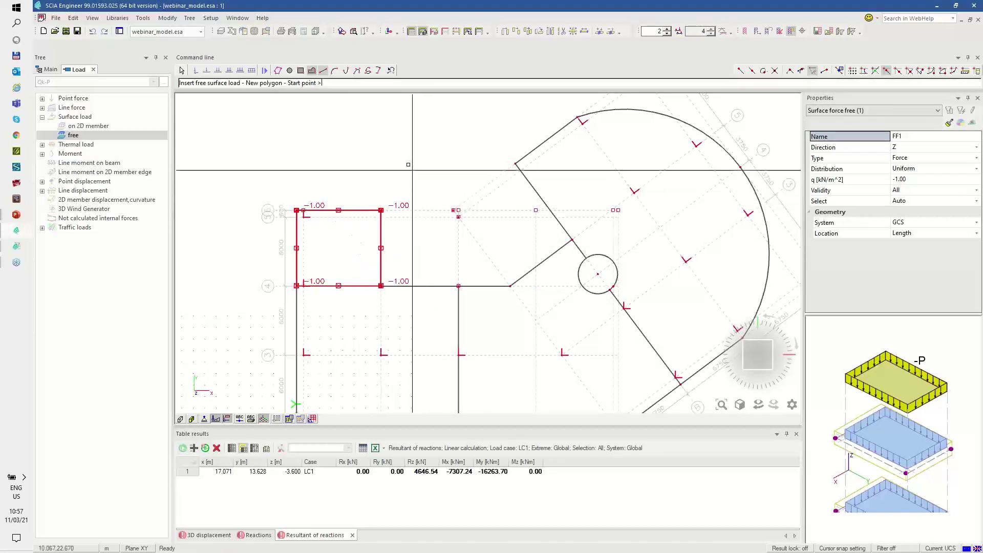
Draw another -1.00 kN/m² free load over the slab's lower-left corner bay, from gridline A to C and up to gridline 3
{"action": "scroll", "coordinate": [398, 177], "scroll_direction": "down", "scroll_amount": 3}
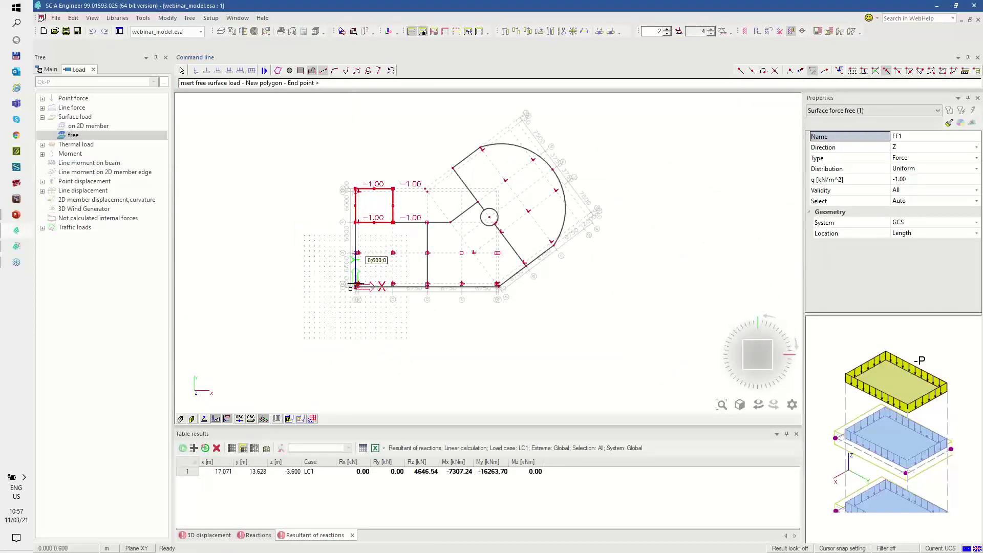
{"action": "scroll", "coordinate": [356, 285], "scroll_direction": "up", "scroll_amount": 3}
{"action": "left_click", "coordinate": [354, 290]}
{"action": "left_click", "coordinate": [354, 290]}
{"action": "left_click", "coordinate": [438, 290]}
{"action": "left_click", "coordinate": [438, 214]}
{"action": "key", "text": "Escape"}
Draw a free load of -1.00 kN/m² over the bay between gridlines C and D and gridlines 3 and 4
{"action": "left_click", "coordinate": [438, 145]}
{"action": "left_click", "coordinate": [438, 214]}
{"action": "left_click", "coordinate": [515, 214]}
{"action": "left_click", "coordinate": [516, 145]}
{"action": "key", "text": "Escape"}
Draw a free load of -1.00 kN/m² over the bay between gridlines D and E, from the lower slab edge to gridline 3
{"action": "left_click", "coordinate": [515, 214]}
{"action": "left_click", "coordinate": [515, 290]}
{"action": "left_click", "coordinate": [592, 290]}
{"action": "left_click", "coordinate": [593, 214]}
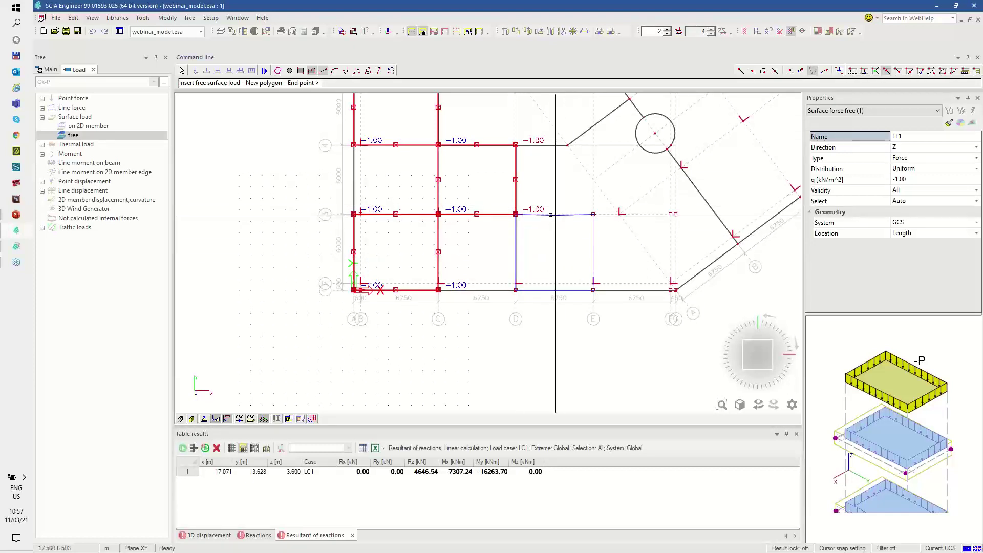
{"action": "left_click", "coordinate": [515, 214]}
Draw a five-sided free load of -1.00 kN/m² over the transition panel beside the circular opening, up to the rotated wing's edge
{"action": "left_click", "coordinate": [567, 146]}
{"action": "left_click", "coordinate": [593, 214]}
{"action": "left_click", "coordinate": [619, 214]}
{"action": "left_click", "coordinate": [682, 167]}
{"action": "left_click", "coordinate": [629, 99]}
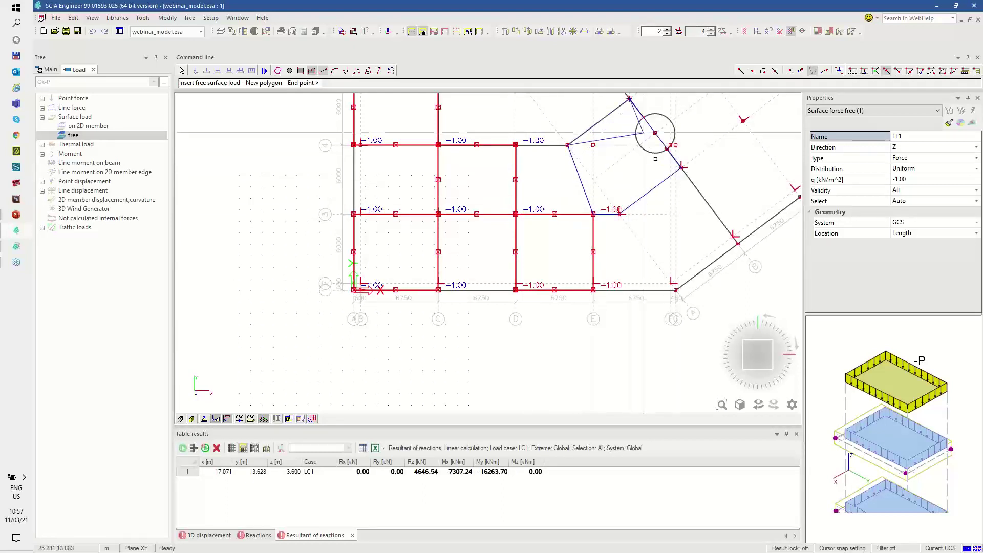
{"action": "key", "text": "Escape"}
Draw a free load of -1.00 kN/m² over the rotated wing's lower corner bay, below the circular opening
{"action": "middle_click_drag", "start_coordinate": [664, 247], "coordinate": [507, 321]}
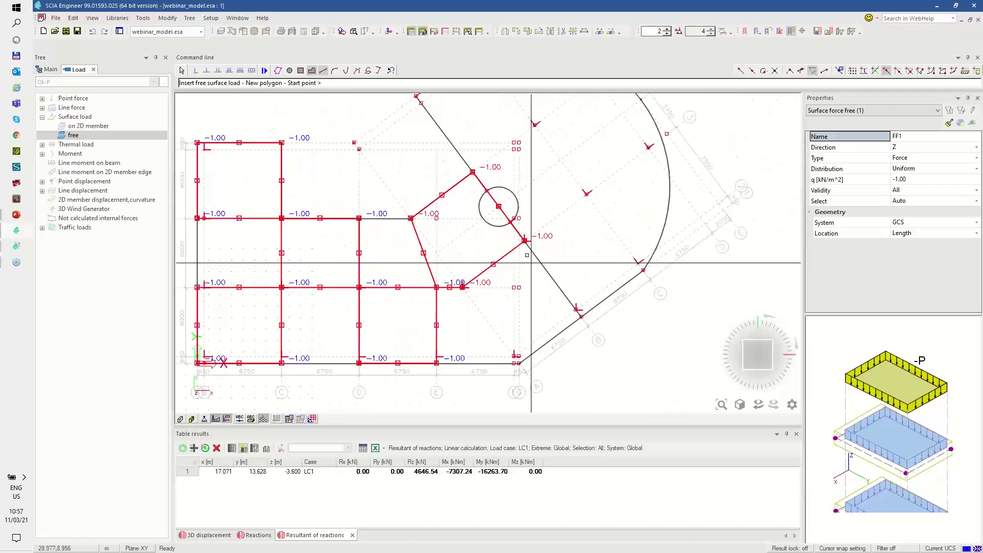
{"action": "left_click", "coordinate": [524, 240]}
{"action": "left_click", "coordinate": [581, 316]}
{"action": "left_click", "coordinate": [643, 270]}
{"action": "left_click", "coordinate": [587, 193]}
{"action": "left_click", "coordinate": [524, 241]}
Draw a free load of -1.00 kN/m² over the rotated wing's upper corner bay, above the circular opening
{"action": "middle_click_drag", "start_coordinate": [586, 280], "coordinate": [586, 389]}
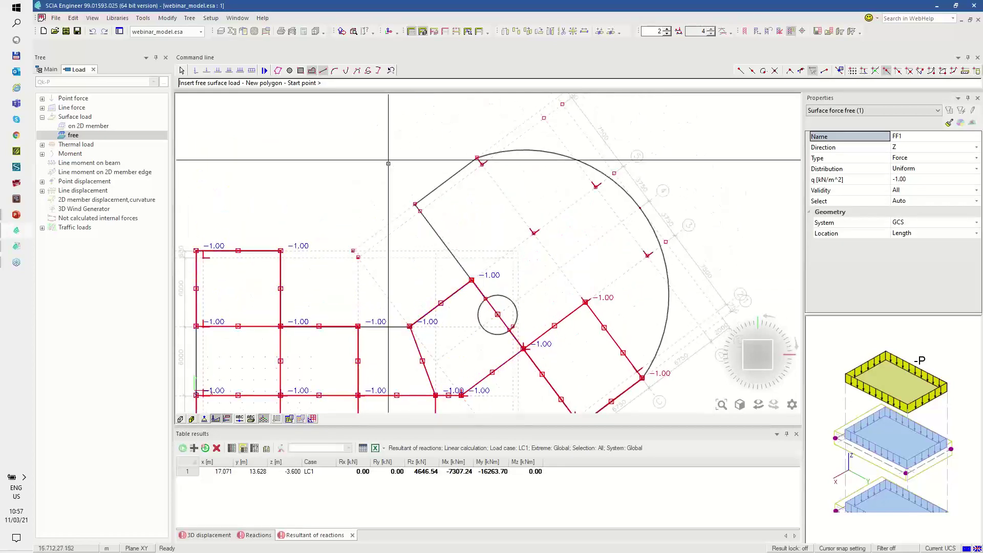
{"action": "left_click", "coordinate": [415, 205]}
{"action": "left_click", "coordinate": [472, 280]}
{"action": "left_click", "coordinate": [534, 234]}
{"action": "left_click", "coordinate": [477, 157]}
{"action": "left_click", "coordinate": [414, 204]}
Draw a free load of -1.00 kN/m² over the middle bay at the rotated wing's curved edge and finish the load input
{"action": "left_click", "coordinate": [534, 233]}
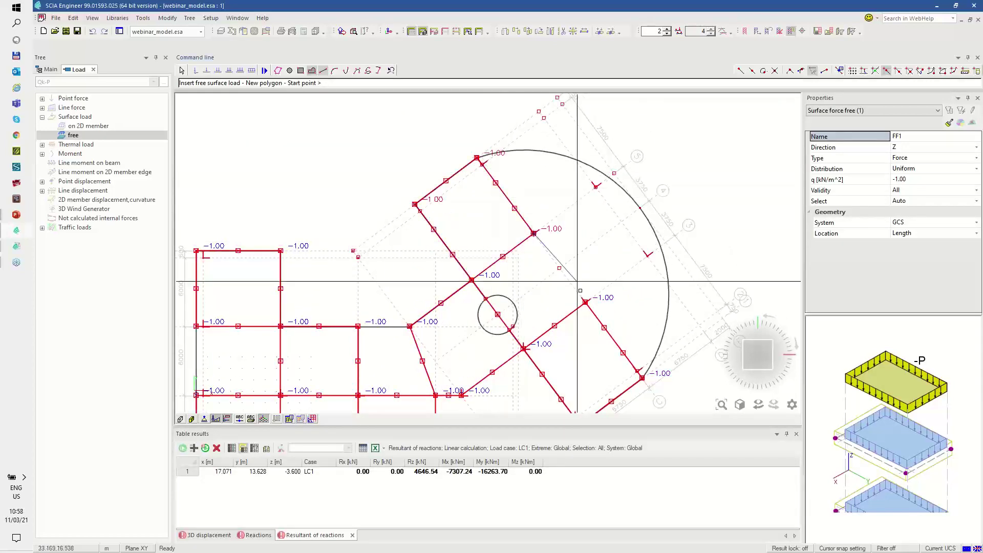
{"action": "left_click", "coordinate": [585, 302]}
{"action": "left_click", "coordinate": [666, 242]}
{"action": "left_click", "coordinate": [614, 174]}
{"action": "left_click", "coordinate": [534, 234]}
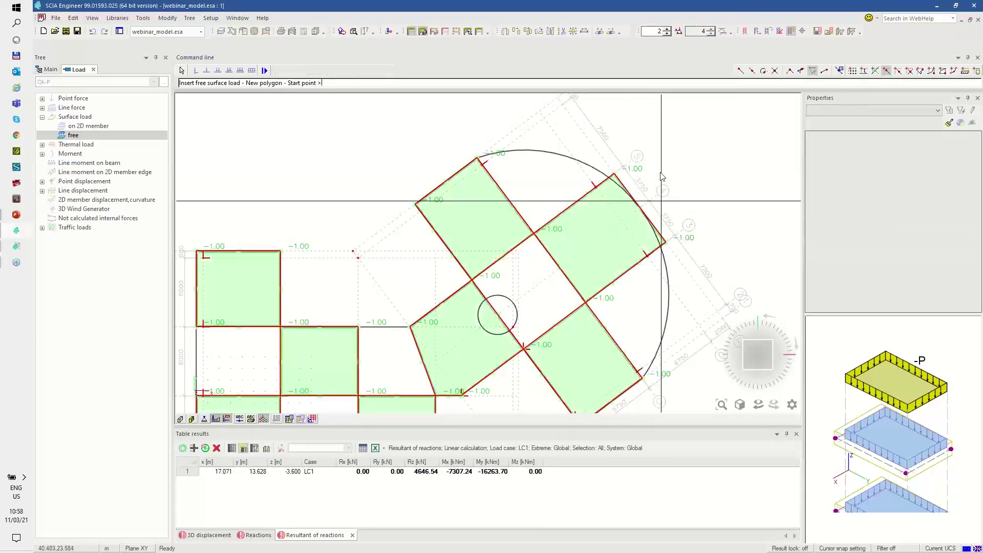
{"action": "key", "text": "Escape"}
Generate the loads from the free surface loads and check their shape at the curved slab edge and circular opening
{"action": "scroll", "coordinate": [638, 165], "scroll_direction": "down", "scroll_amount": 2}
{"action": "scroll", "coordinate": [631, 177], "scroll_direction": "up", "scroll_amount": 2}
{"action": "scroll", "coordinate": [651, 184], "scroll_direction": "down", "scroll_amount": 2}
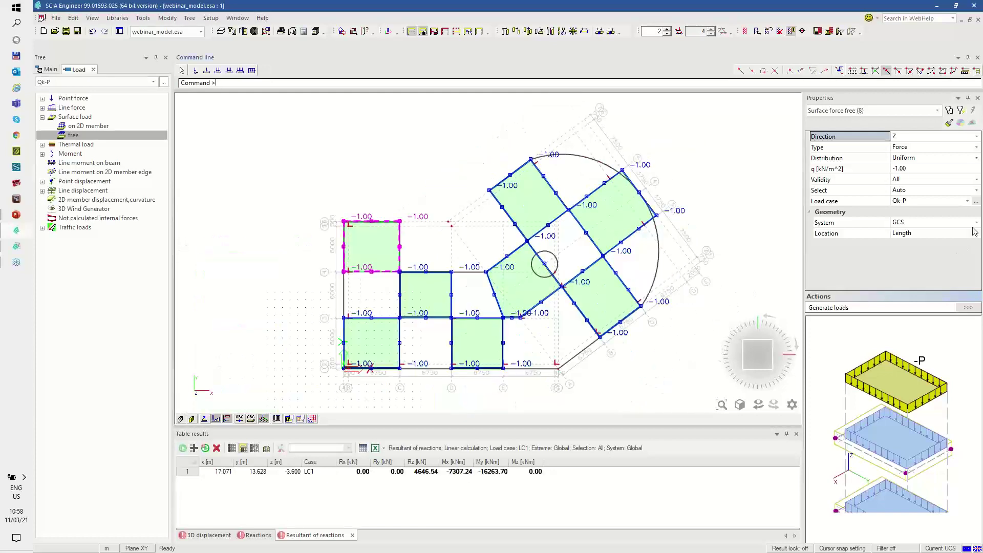
{"action": "left_click", "coordinate": [967, 311]}
{"action": "scroll", "coordinate": [577, 176], "scroll_direction": "up", "scroll_amount": 4}
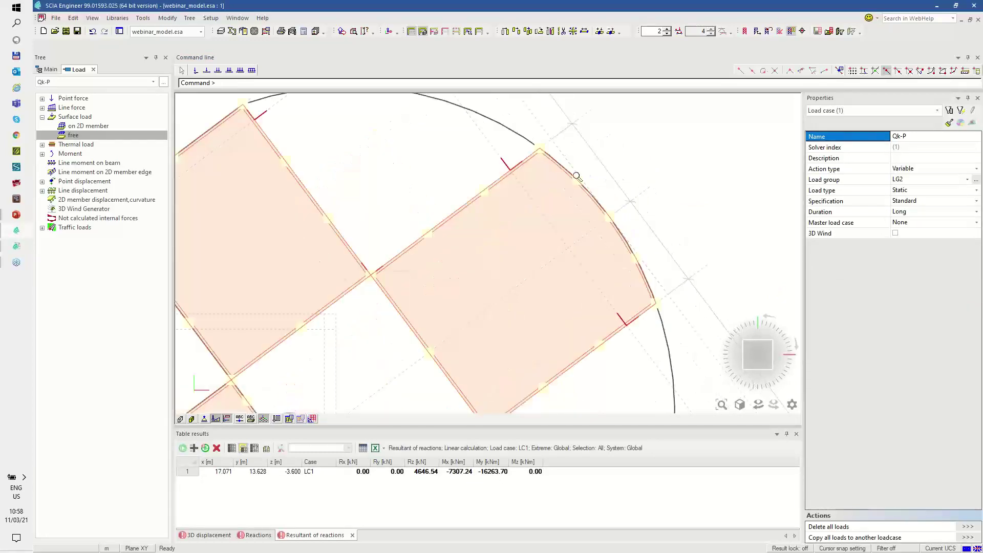
{"action": "scroll", "coordinate": [650, 214], "scroll_direction": "down", "scroll_amount": 4}
{"action": "scroll", "coordinate": [651, 214], "scroll_direction": "down", "scroll_amount": 2}
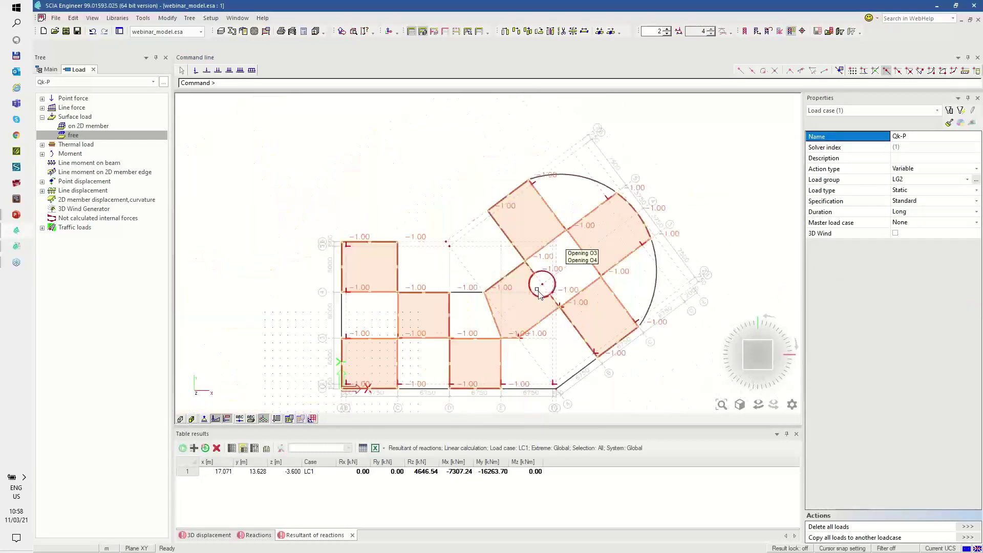
{"action": "scroll", "coordinate": [539, 295], "scroll_direction": "up", "scroll_amount": 3}
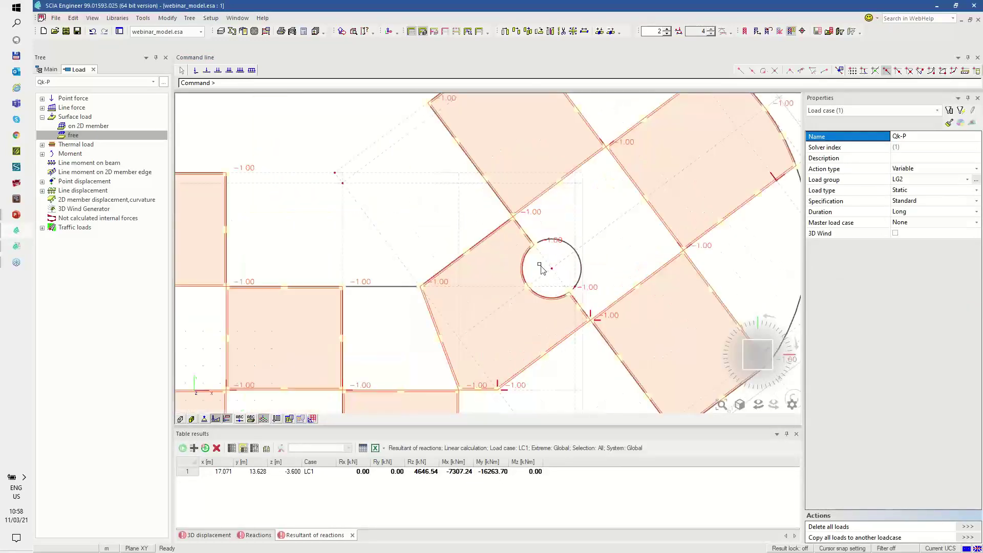
{"action": "scroll", "coordinate": [544, 269], "scroll_direction": "down", "scroll_amount": 2}
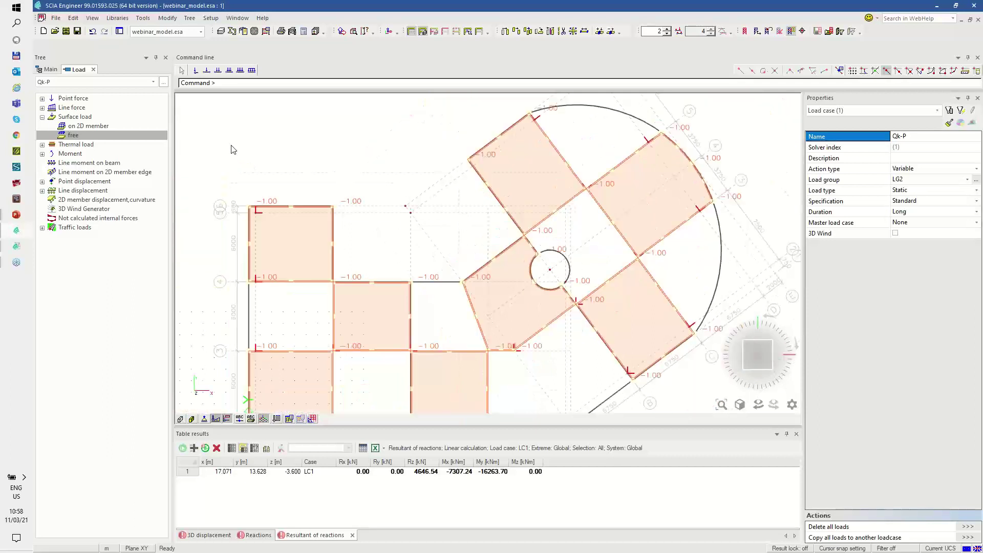
Open the load combinations, list the contents of combinations and review the factors of ULS-Set B (auto).2
{"action": "left_click", "coordinate": [55, 83]}
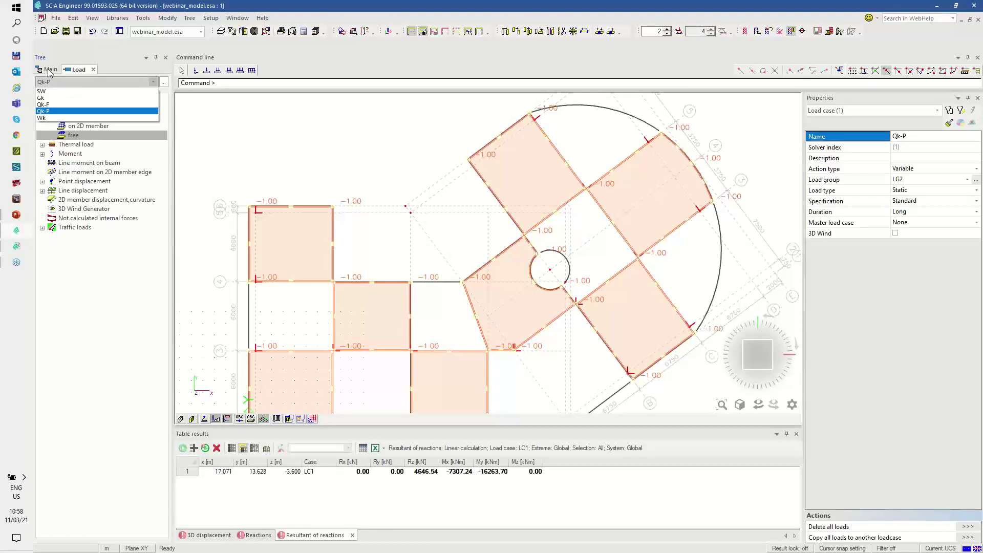
{"action": "left_click", "coordinate": [50, 72]}
{"action": "left_click", "coordinate": [50, 70]}
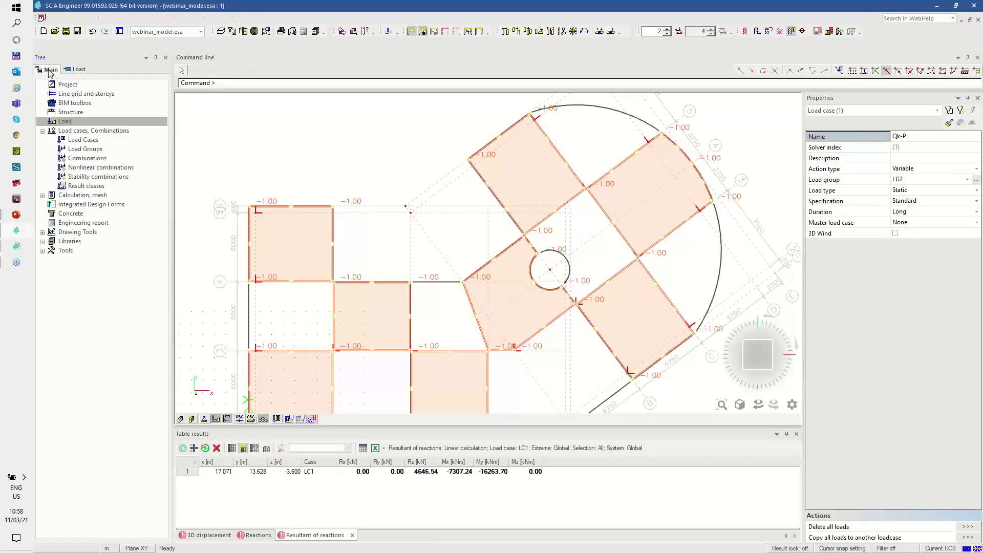
{"action": "left_click", "coordinate": [87, 158]}
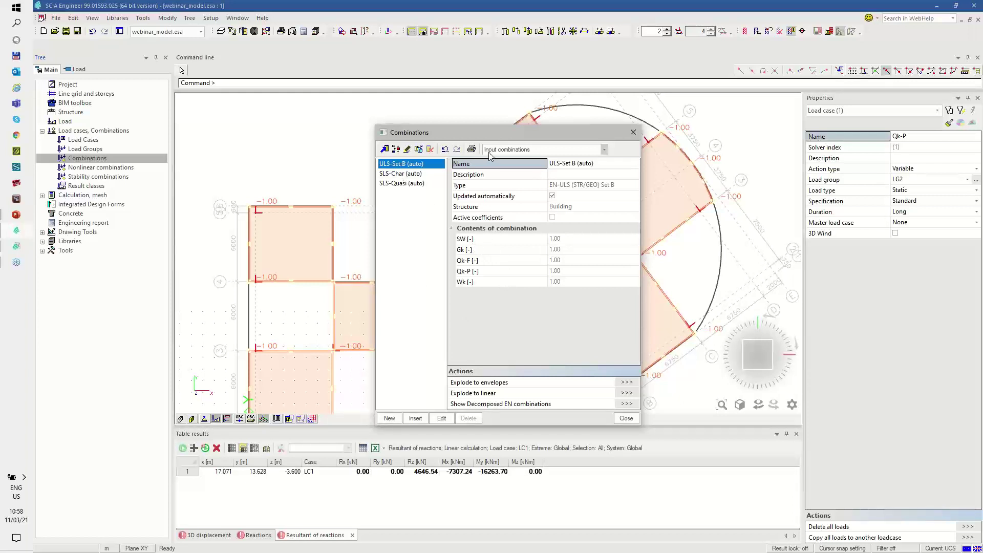
{"action": "left_click", "coordinate": [512, 150]}
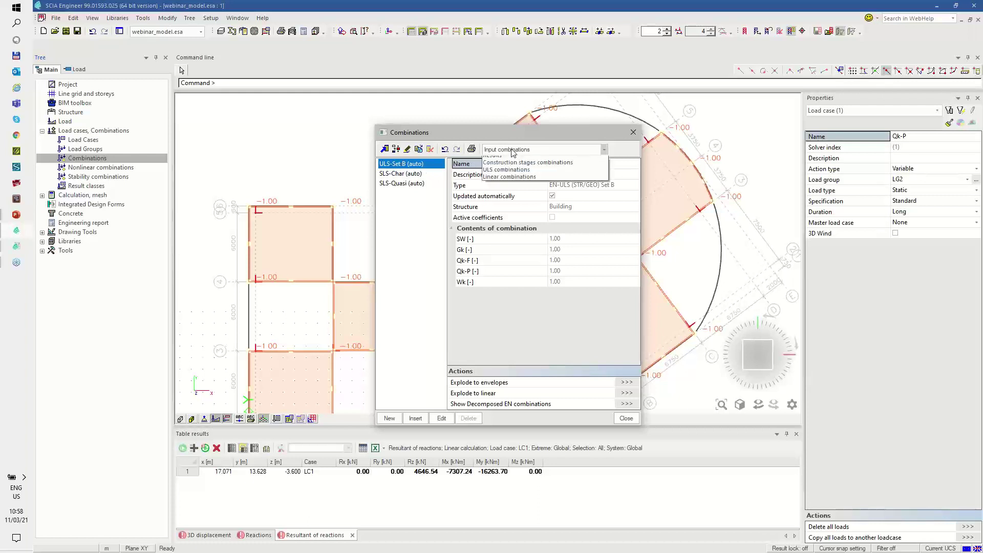
{"action": "left_click", "coordinate": [505, 168]}
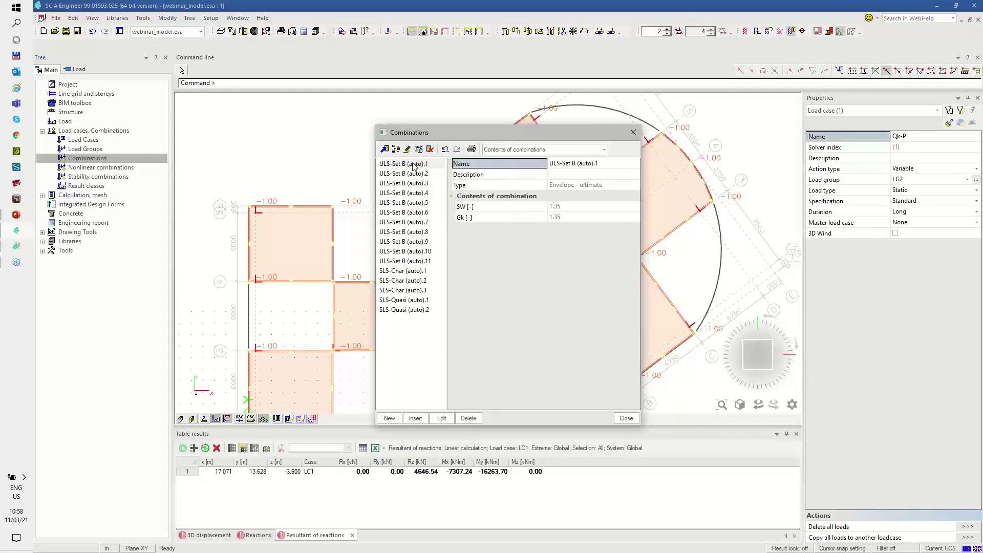
{"action": "left_click", "coordinate": [418, 174]}
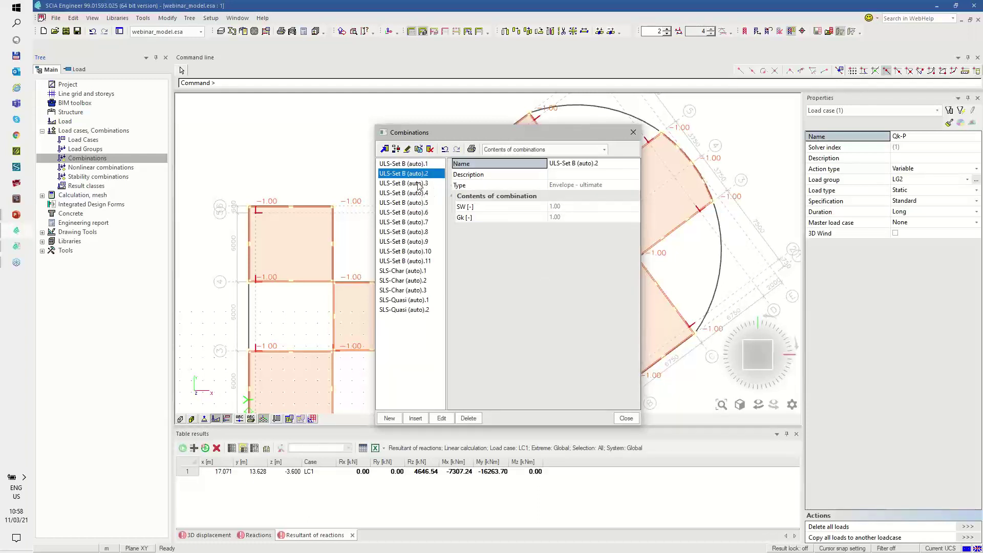
Explode the input combination ULS-Set B (auto) to linear combinations and review the load factors of several of them
{"action": "left_click", "coordinate": [512, 149]}
{"action": "left_click", "coordinate": [506, 159]}
{"action": "left_click", "coordinate": [411, 164]}
{"action": "left_click", "coordinate": [626, 393]}
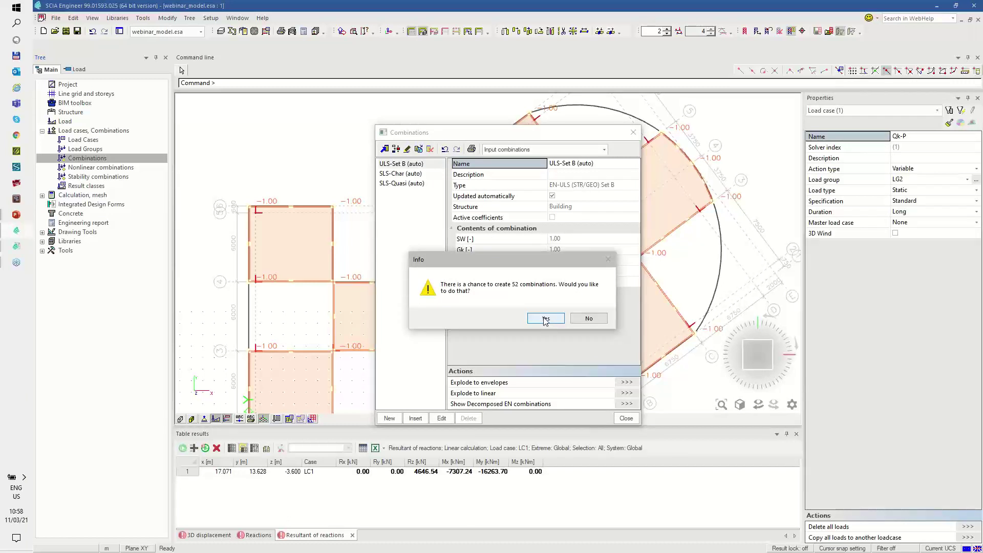
{"action": "left_click", "coordinate": [545, 318]}
{"action": "left_click", "coordinate": [417, 223]}
{"action": "left_click", "coordinate": [413, 272]}
{"action": "left_click", "coordinate": [416, 319]}
{"action": "left_click", "coordinate": [413, 358]}
{"action": "scroll", "coordinate": [413, 357], "scroll_direction": "down", "scroll_amount": 3}
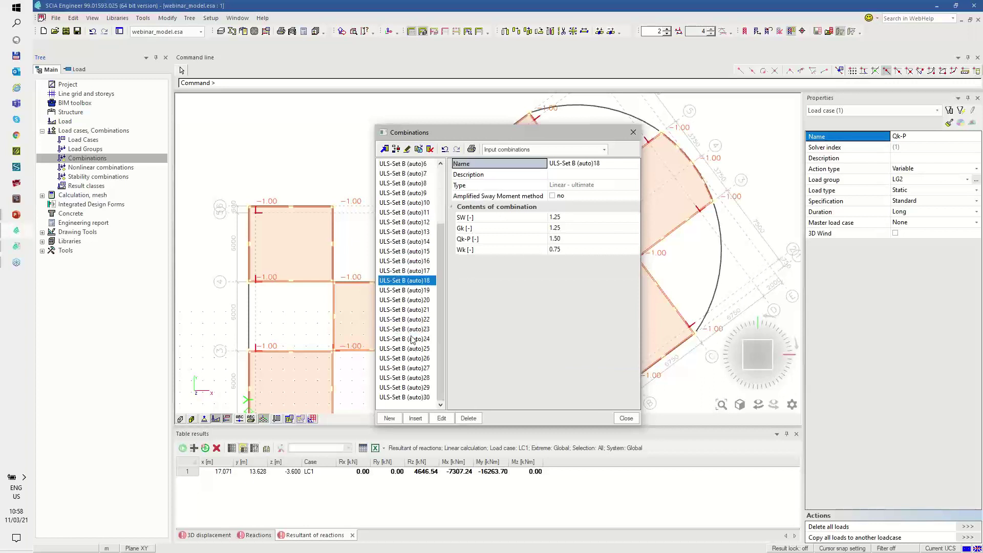
Check the factors of ULS-Set B (auto)13, delete the exploded linear combinations ULS-Set B (auto)1 to (auto)30 and close the combinations
{"action": "scroll", "coordinate": [408, 332], "scroll_direction": "up", "scroll_amount": 3}
{"action": "left_click", "coordinate": [405, 302]}
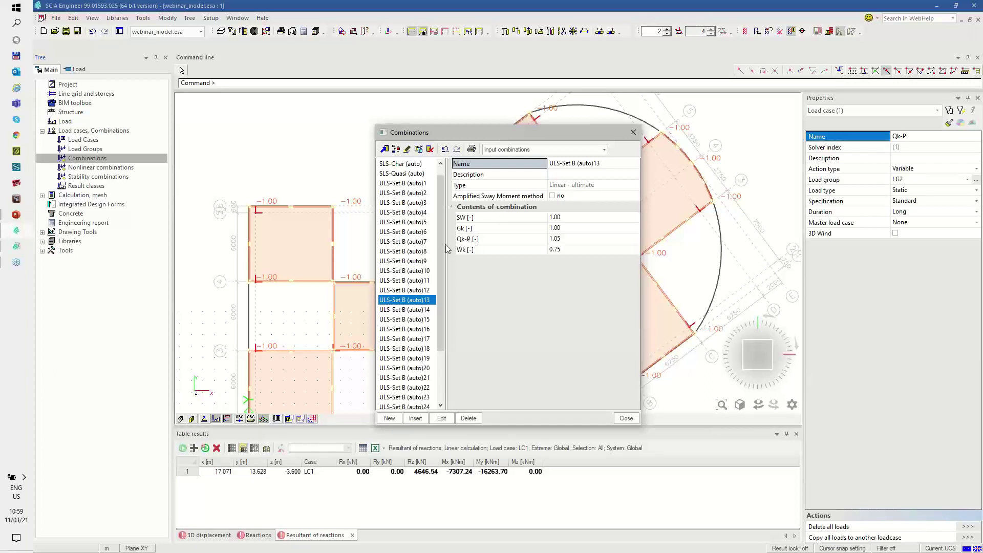
{"action": "left_click_drag", "start_coordinate": [442, 246], "coordinate": [439, 204]}
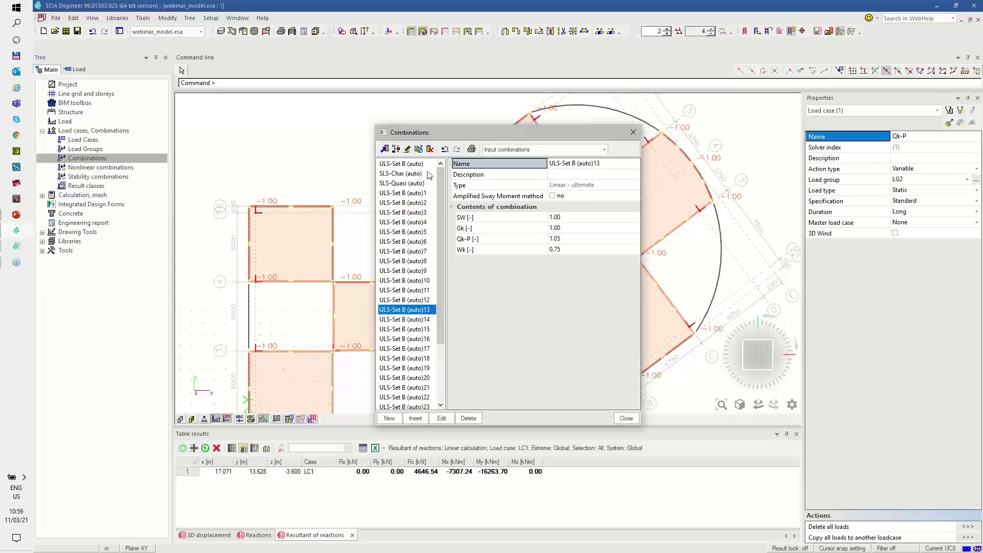
{"action": "left_click", "coordinate": [404, 193]}
{"action": "left_click_drag", "start_coordinate": [441, 241], "coordinate": [441, 297]}
{"action": "left_click", "coordinate": [418, 397], "text": "shift"}
{"action": "left_click", "coordinate": [468, 418]}
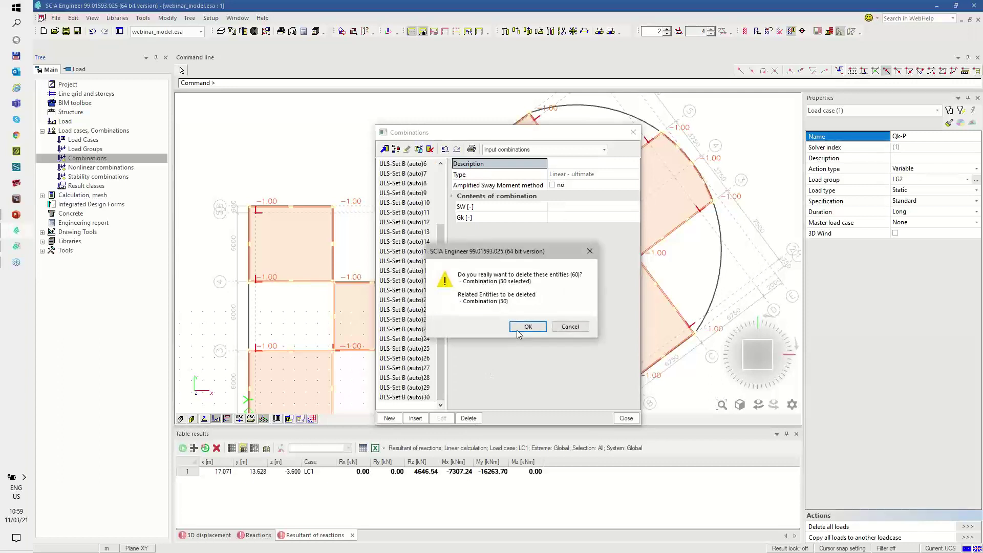
{"action": "left_click", "coordinate": [518, 328]}
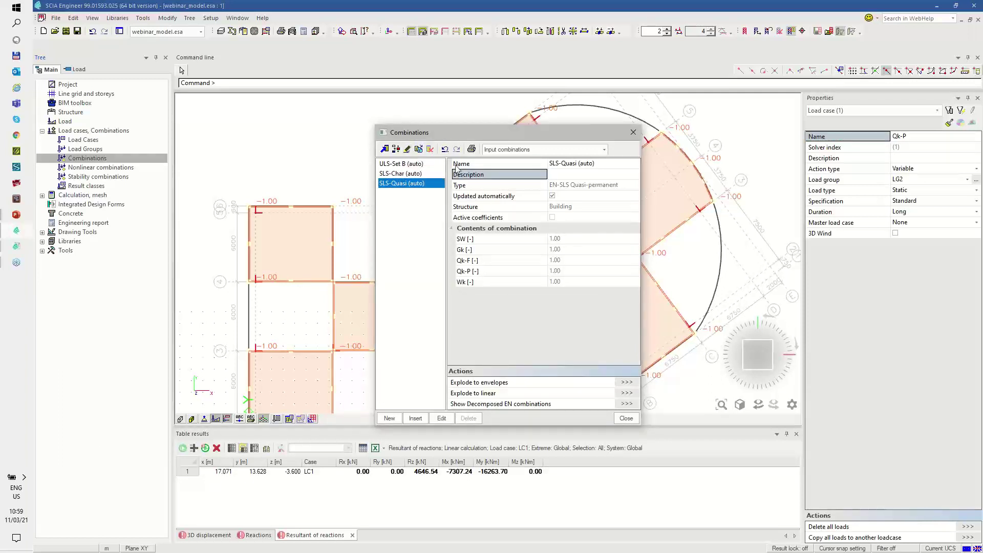
{"action": "left_click", "coordinate": [636, 418]}
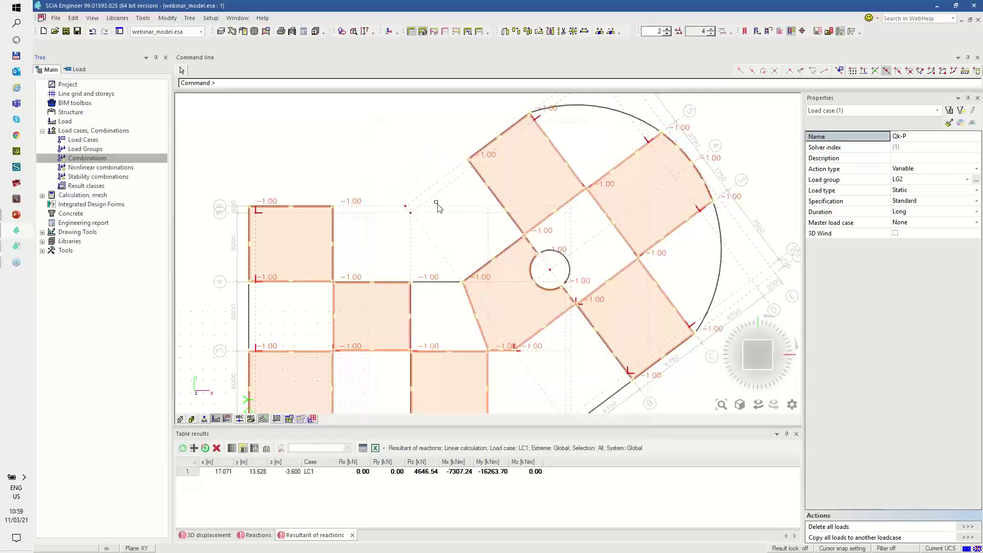
Enable automatic mesh refinement in the advanced mesh settings of the FE analysis and set its target error to 50
{"action": "left_click", "coordinate": [265, 31]}
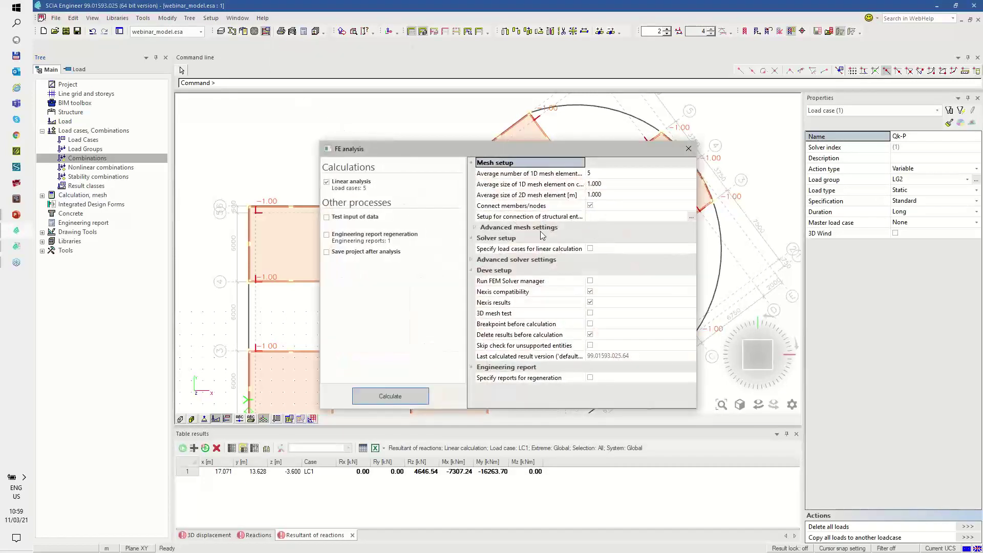
{"action": "left_click", "coordinate": [477, 228]}
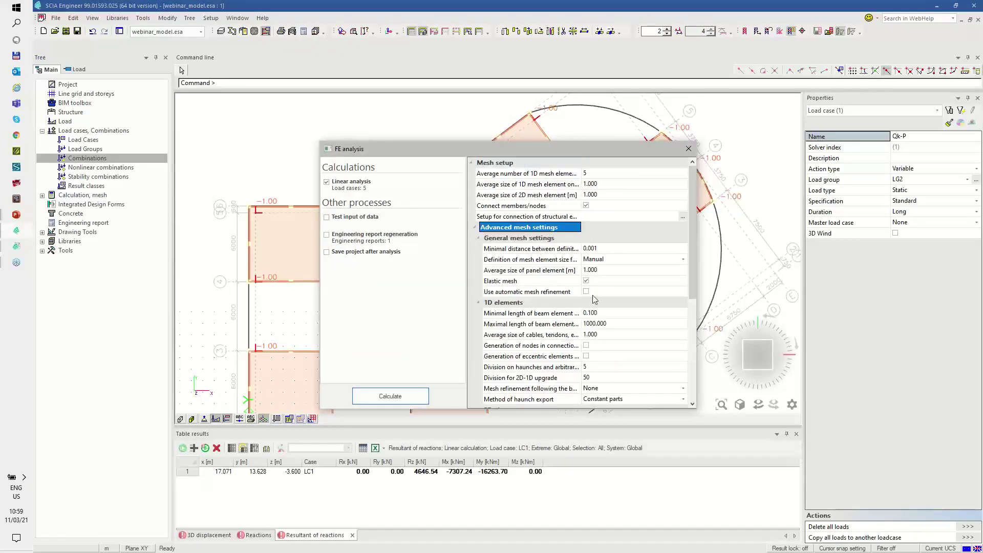
{"action": "left_click", "coordinate": [586, 293]}
{"action": "left_click", "coordinate": [586, 292]}
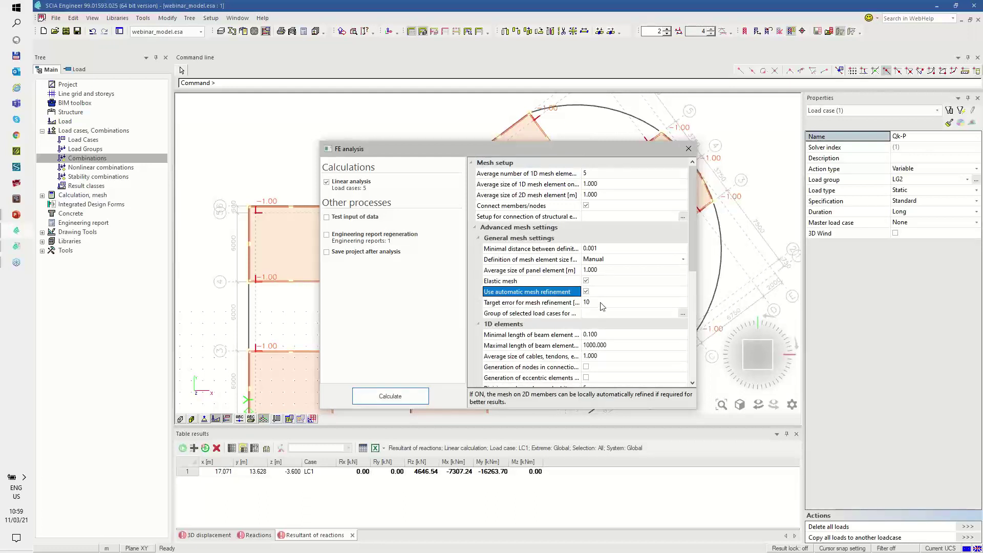
{"action": "left_click", "coordinate": [596, 303]}
{"action": "type", "text": "50"}
{"action": "key", "text": "Return"}
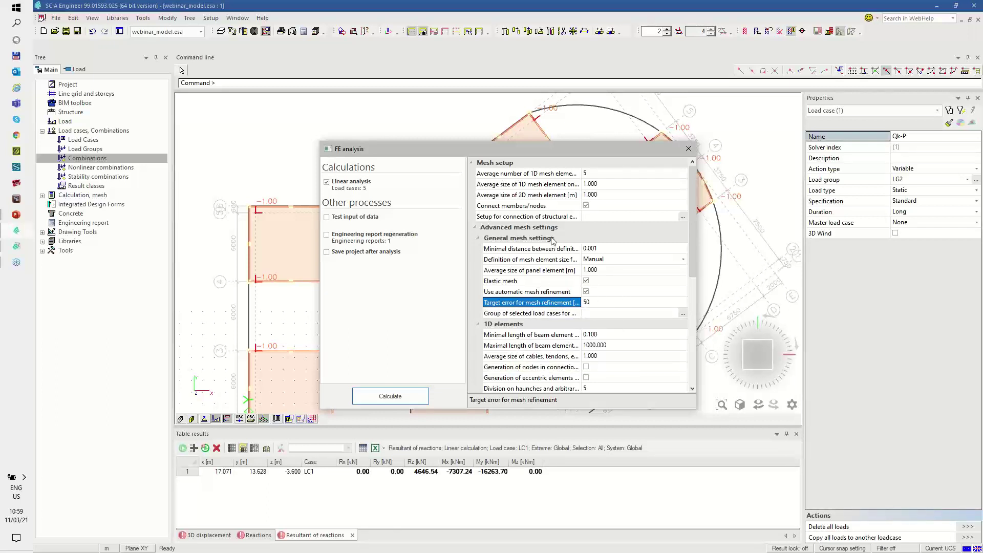
Try to run the linear analysis with automatic mesh refinement and dismiss the resulting messages
{"action": "left_click", "coordinate": [409, 402]}
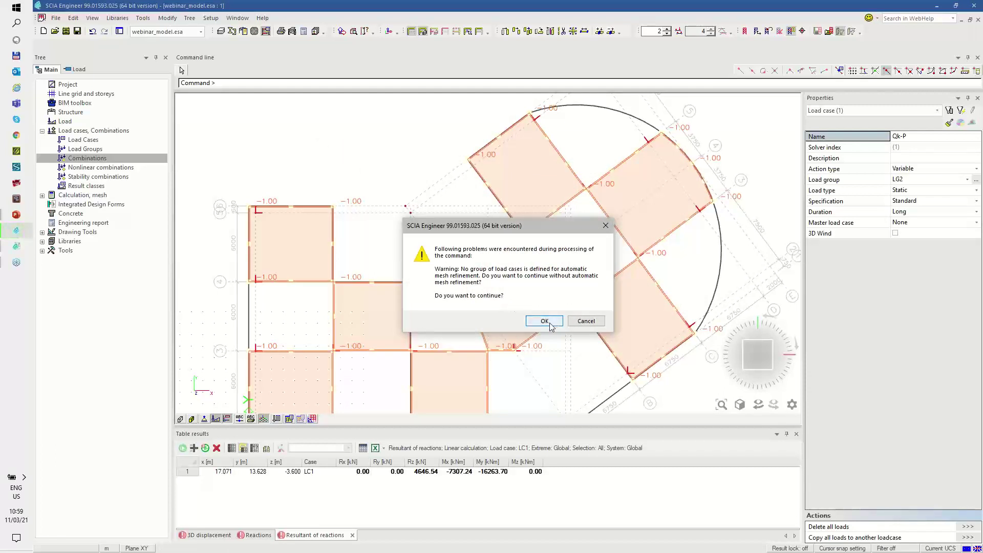
{"action": "left_click", "coordinate": [584, 321]}
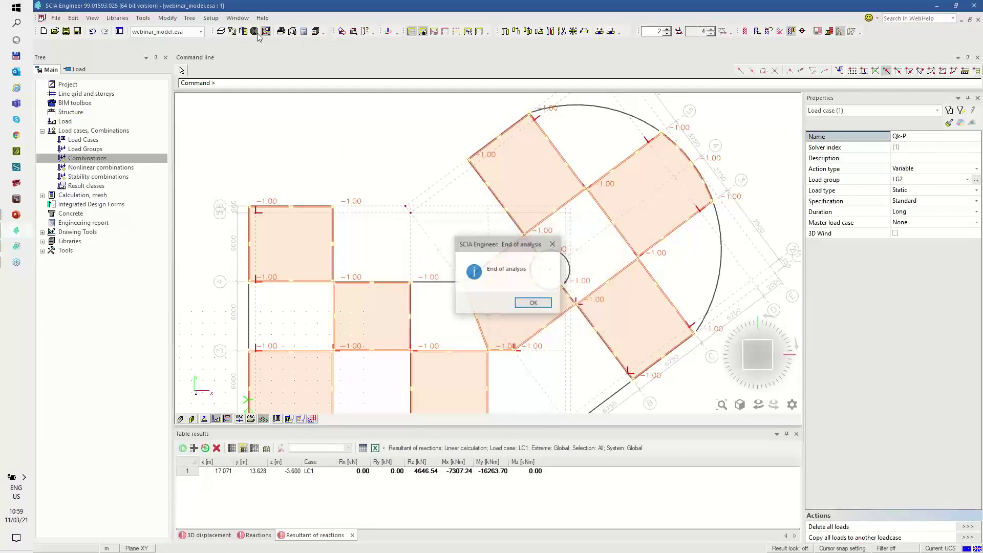
{"action": "left_click", "coordinate": [533, 302]}
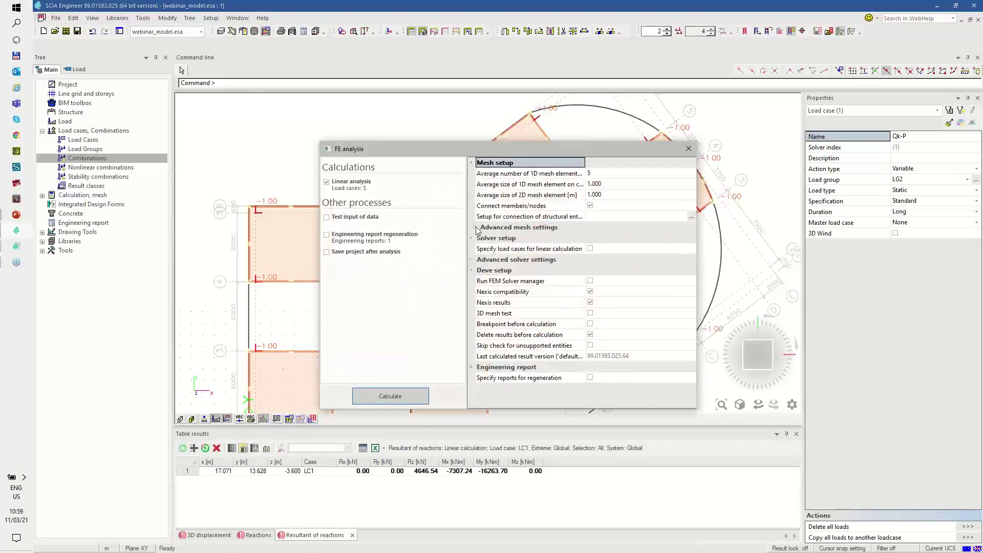
Open the selection of load cases for mesh refinement in the advanced mesh settings of the FE analysis
{"action": "left_click", "coordinate": [476, 229]}
{"action": "left_click", "coordinate": [683, 315]}
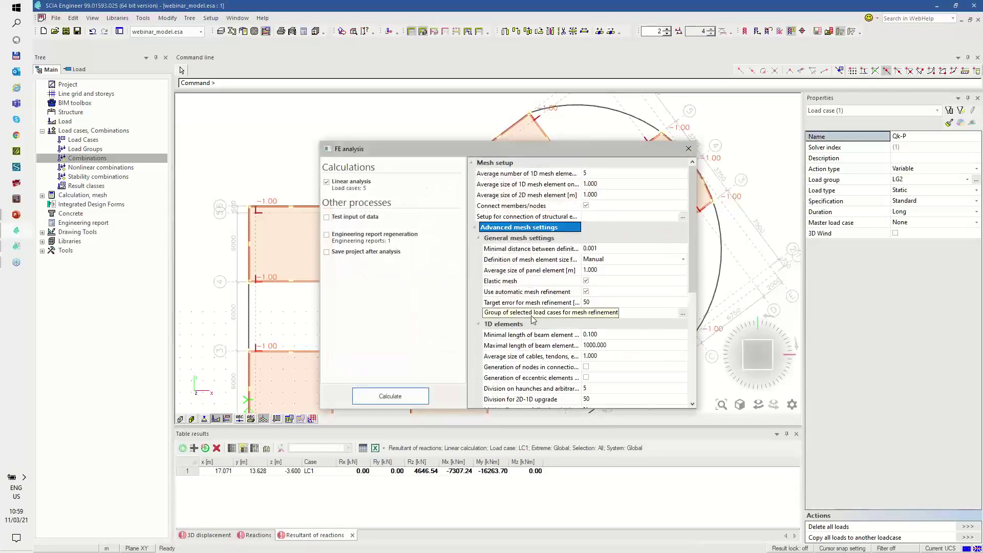
{"action": "left_click", "coordinate": [683, 314]}
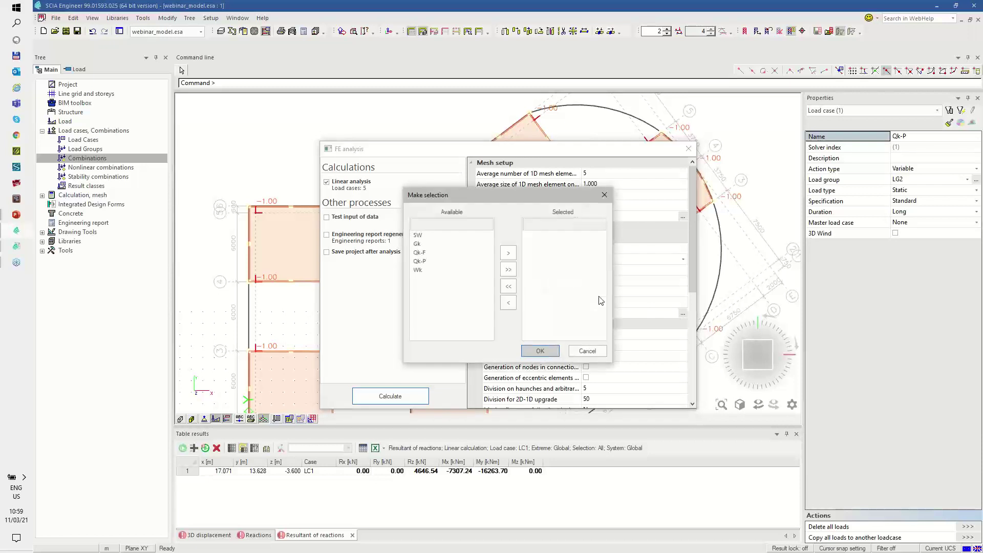
Select load case SW as the basis for mesh refinement and run the linear analysis
{"action": "left_click", "coordinate": [509, 257]}
{"action": "left_click", "coordinate": [540, 351]}
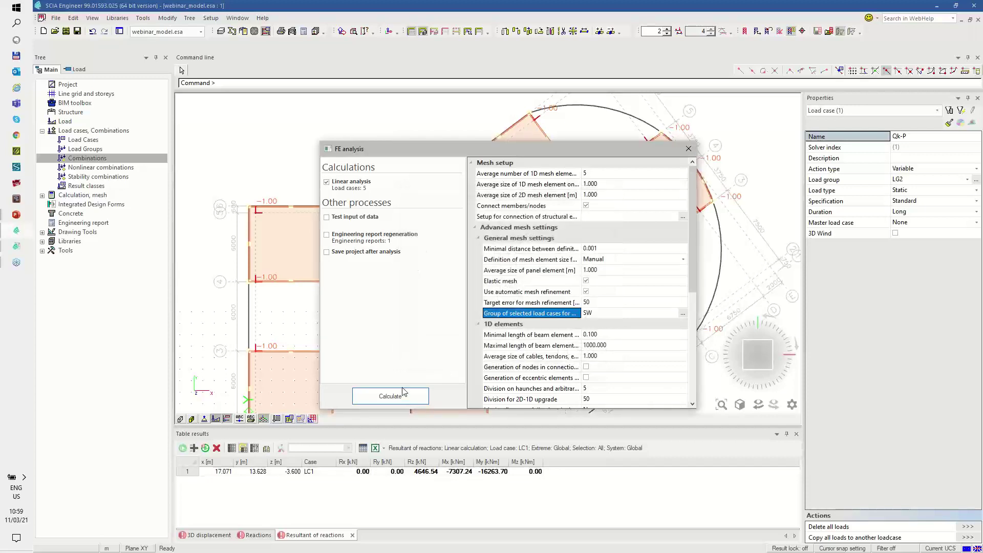
{"action": "left_click", "coordinate": [390, 396]}
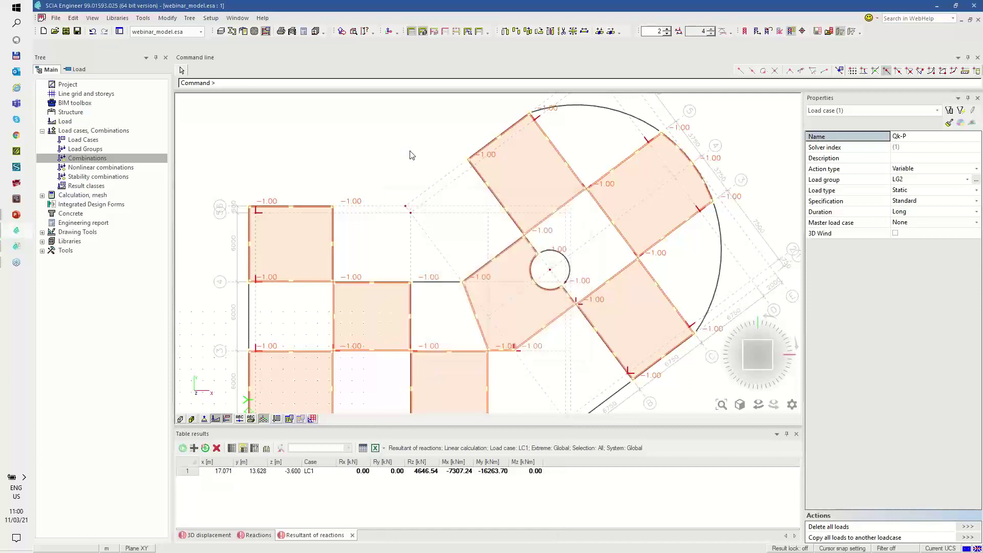
{"action": "left_click", "coordinate": [573, 330]}
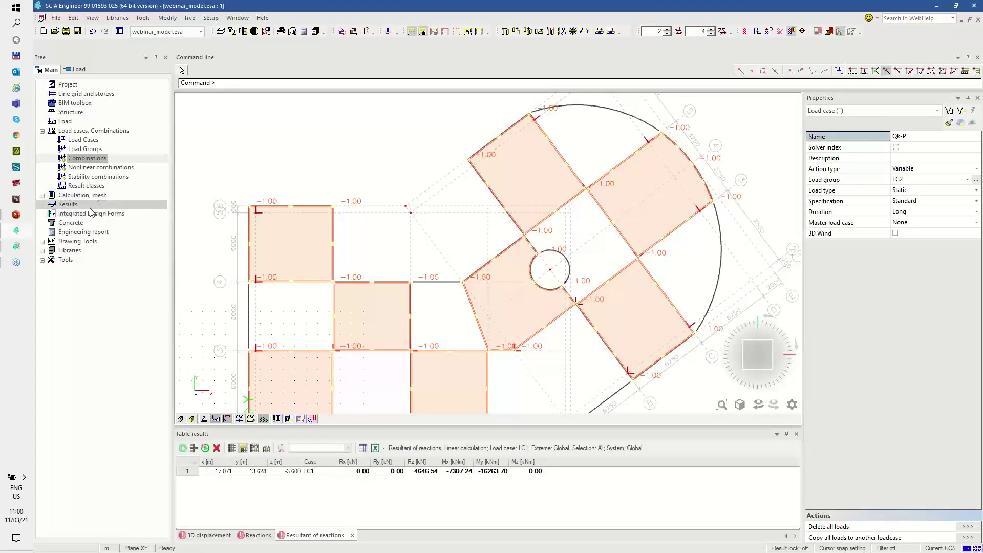
Display the numerical error result for the 2D members with its magnitude set to Mesh refinement
{"action": "left_click", "coordinate": [84, 204]}
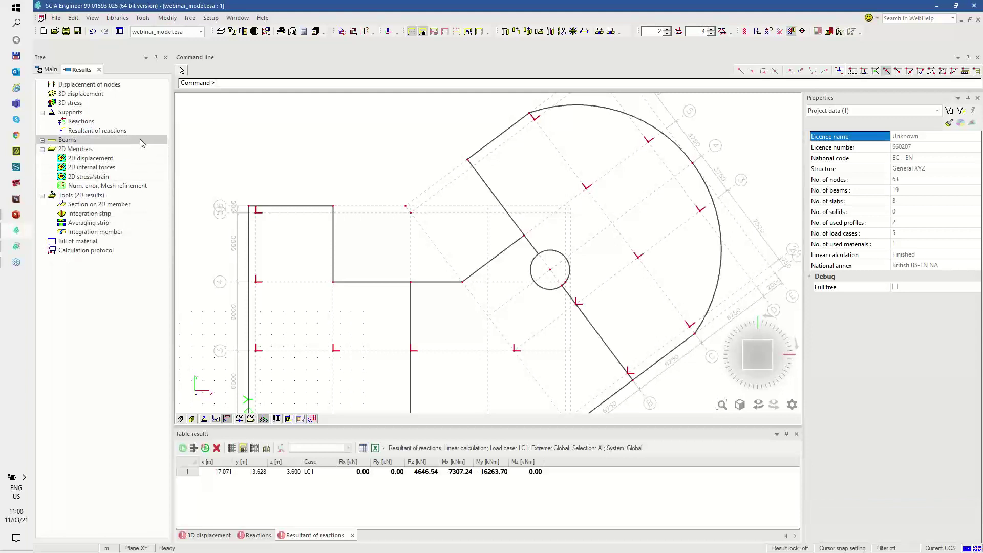
{"action": "left_click", "coordinate": [105, 187]}
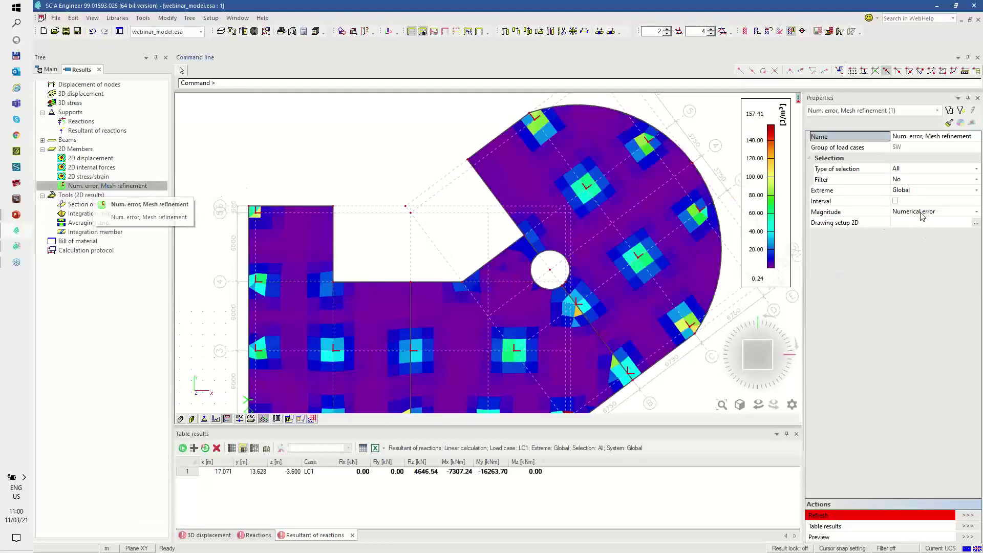
{"action": "left_click", "coordinate": [922, 215]}
{"action": "left_click", "coordinate": [913, 231]}
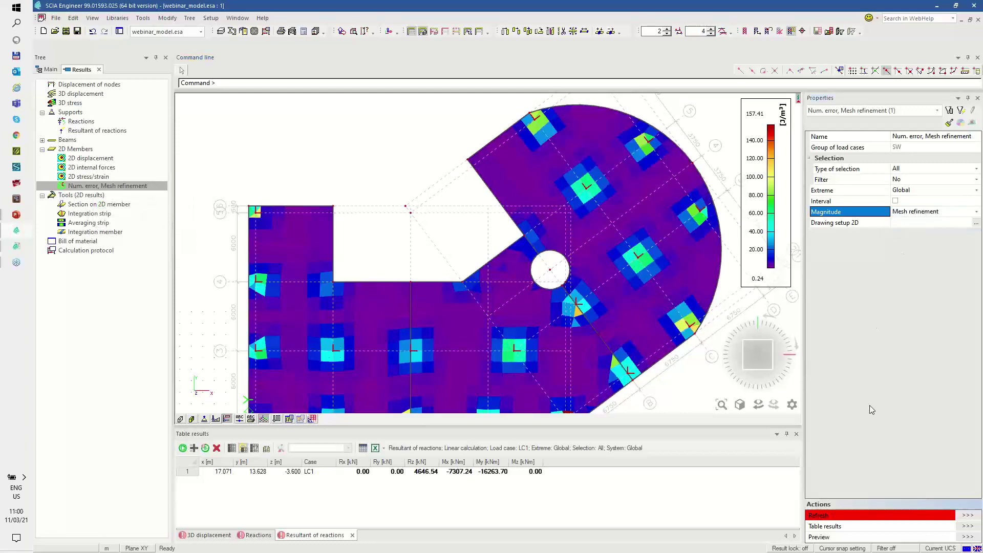
{"action": "left_click", "coordinate": [967, 516]}
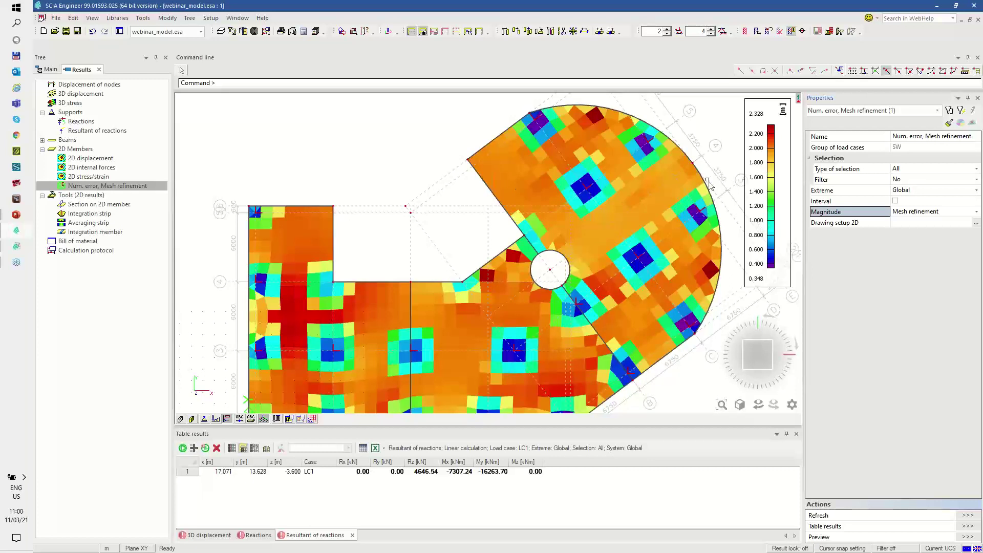
Regenerate the finite element mesh of the slabs
{"action": "left_click", "coordinate": [254, 31]}
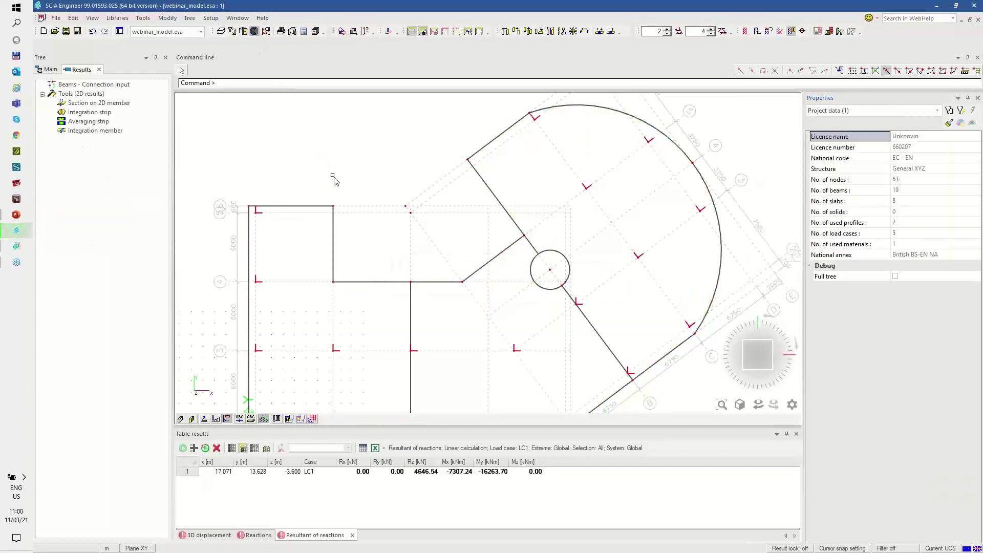
{"action": "left_click", "coordinate": [254, 32]}
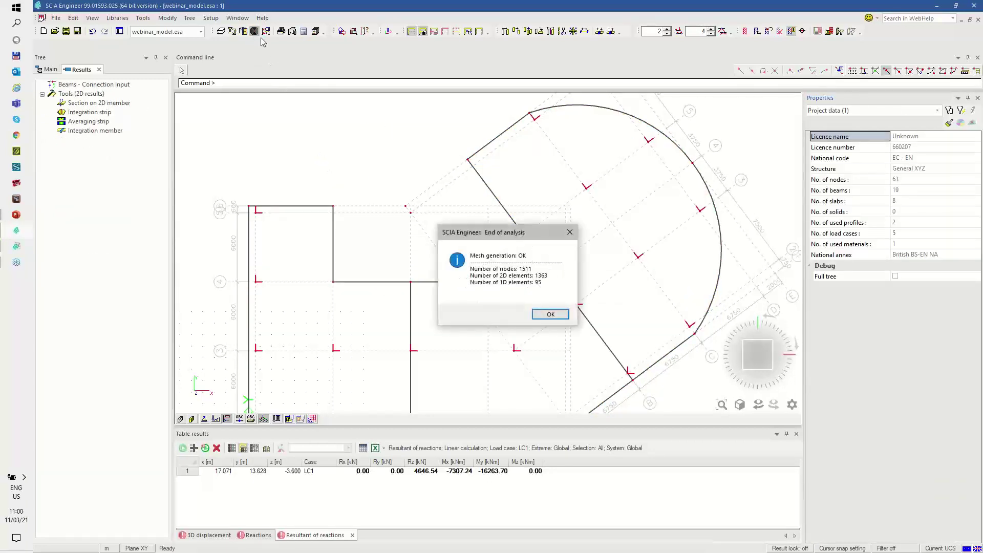
{"action": "left_click", "coordinate": [555, 316]}
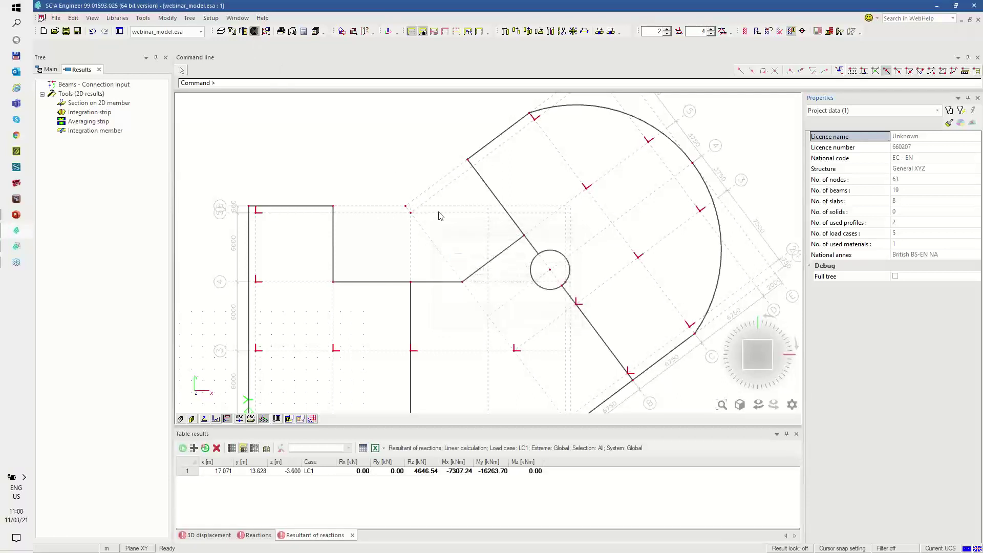
Turn on the display of the finite element mesh and view the refined slab mesh in 3D
{"action": "left_click", "coordinate": [288, 419]}
{"action": "mouse_move", "coordinate": [321, 428]}
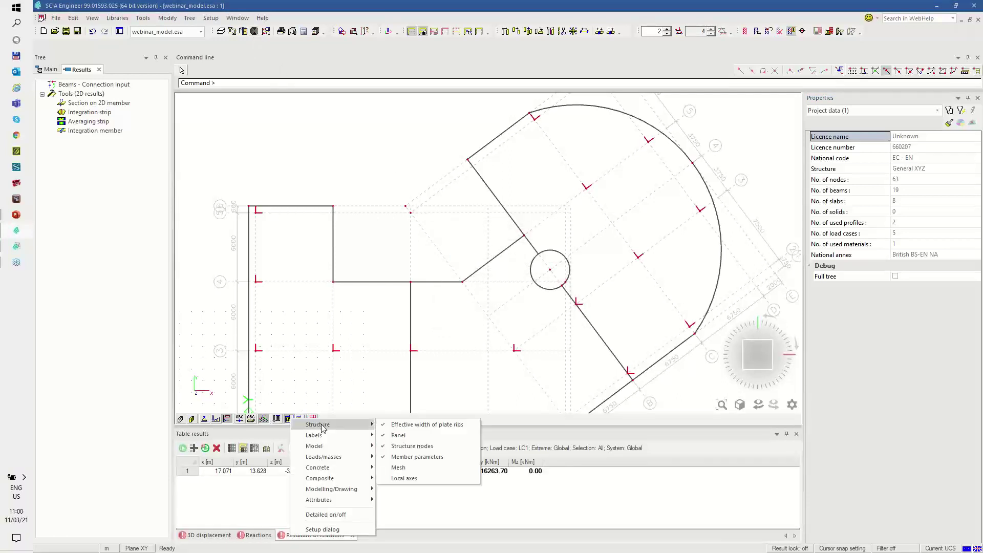
{"action": "left_click", "coordinate": [386, 469]}
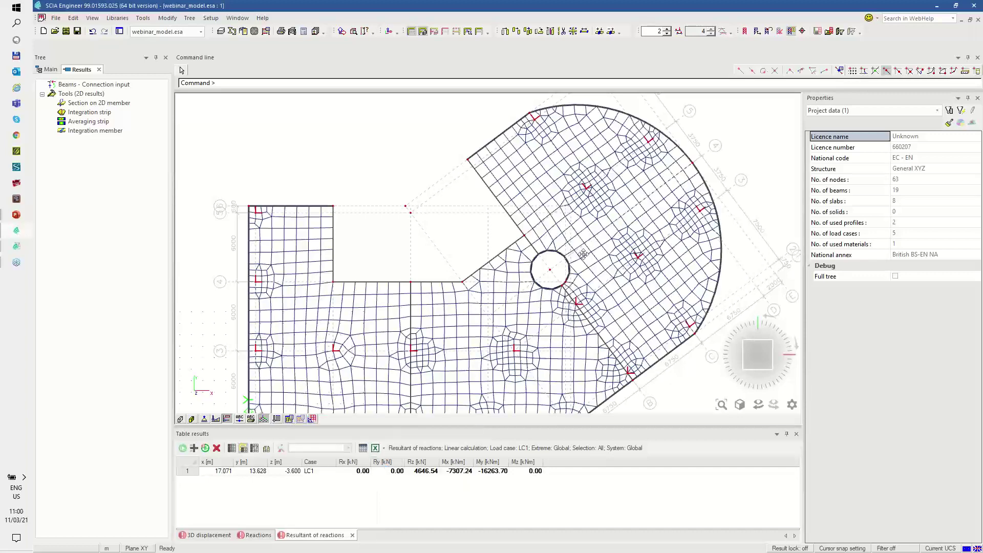
{"action": "middle_click_drag", "start_coordinate": [583, 254], "coordinate": [583, 227]}
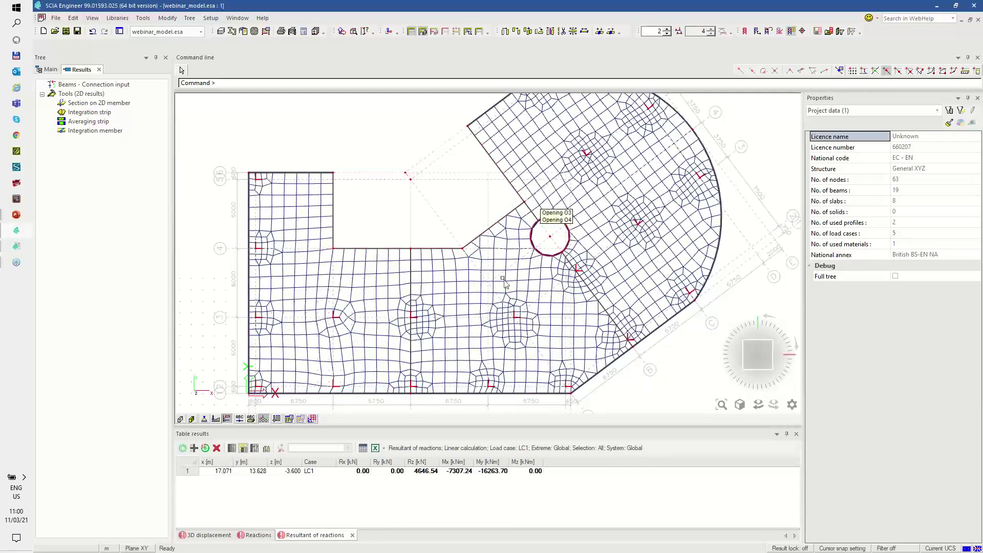
{"action": "right_click_drag", "start_coordinate": [619, 348], "coordinate": [621, 331], "text": "ctrl"}
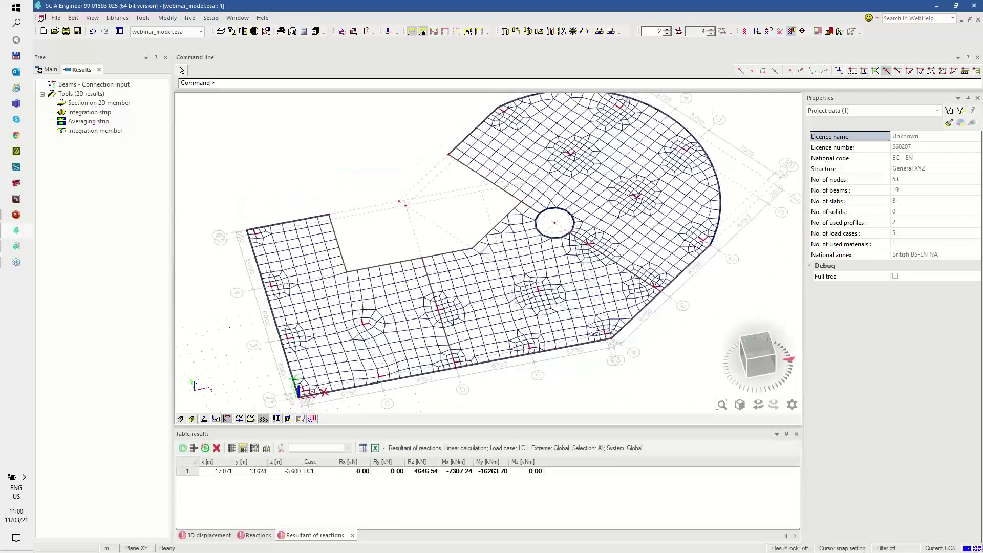
{"action": "middle_click_drag", "start_coordinate": [591, 324], "coordinate": [575, 328]}
Rerun the linear analysis on the refined mesh
{"action": "left_click", "coordinate": [266, 32]}
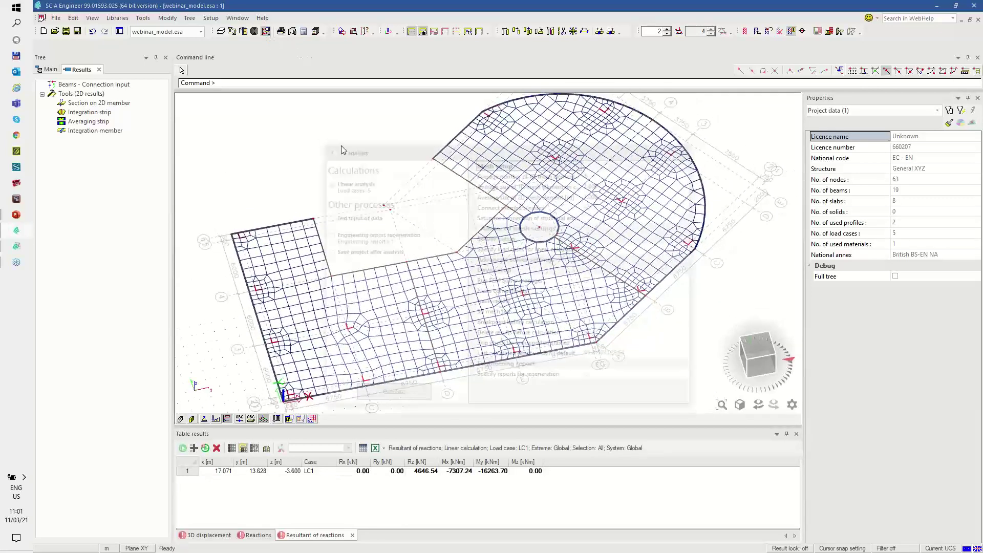
{"action": "left_click", "coordinate": [404, 400]}
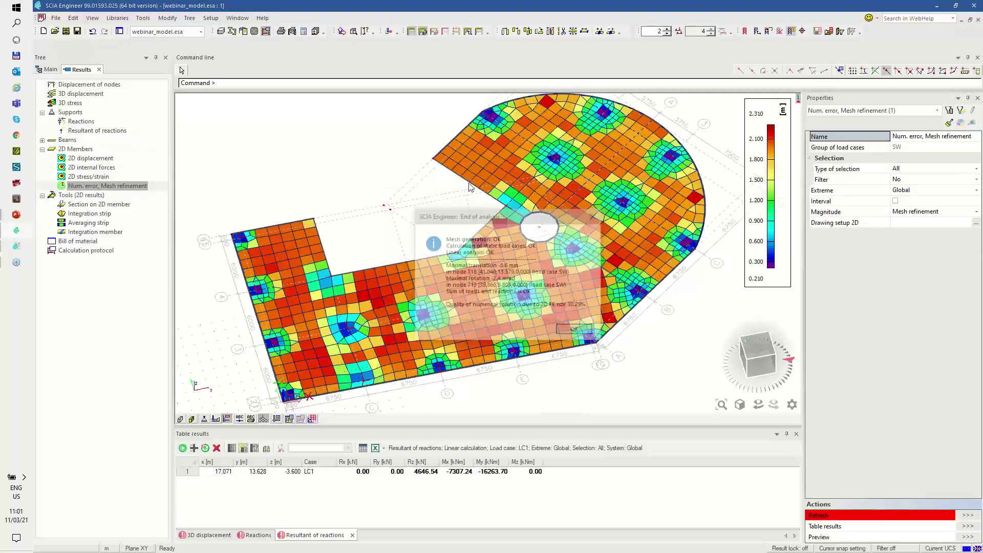
{"action": "left_click", "coordinate": [577, 331]}
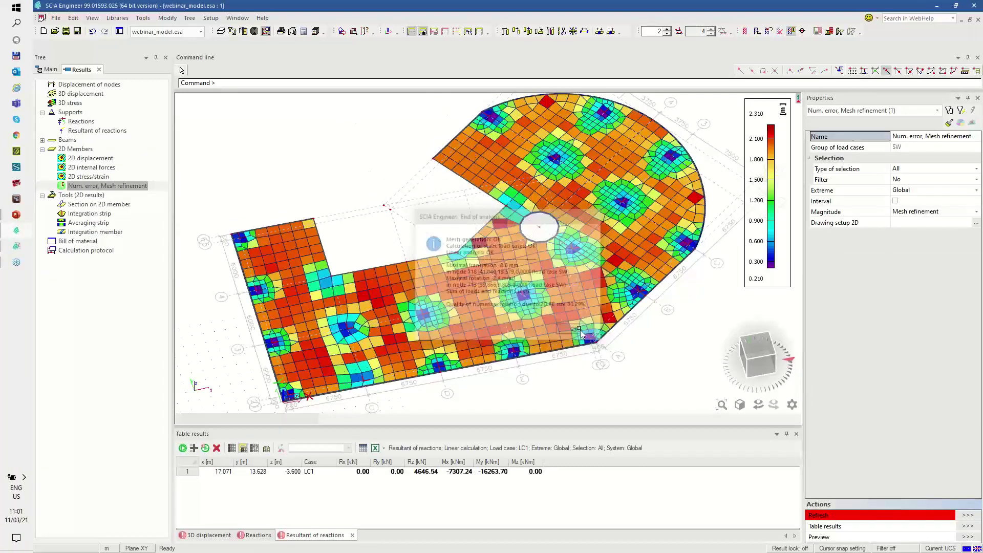
Open the 2D internal forces results and evaluate them for combination ULS-Set B (auto)
{"action": "left_click", "coordinate": [101, 168]}
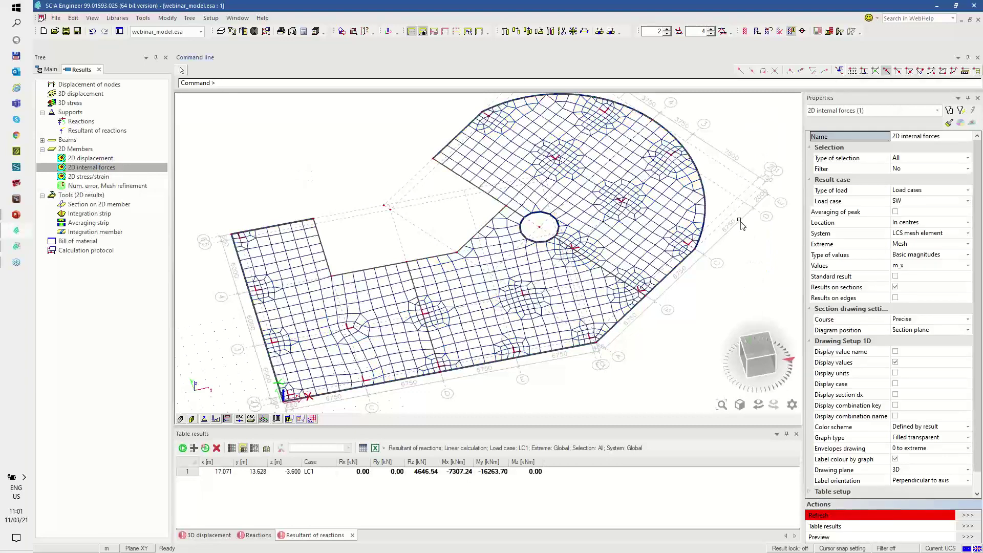
{"action": "left_click", "coordinate": [918, 192]}
{"action": "left_click", "coordinate": [919, 195]}
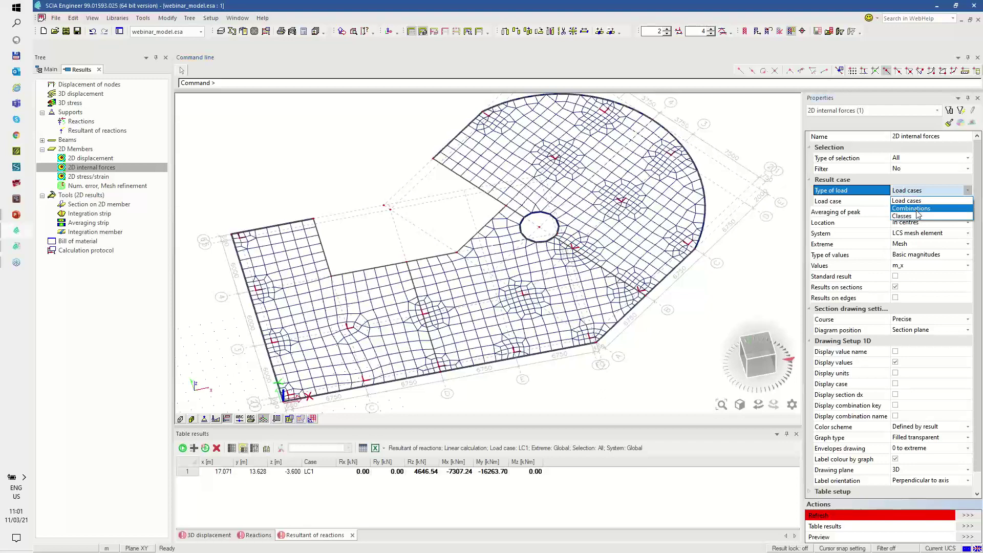
{"action": "left_click", "coordinate": [914, 209]}
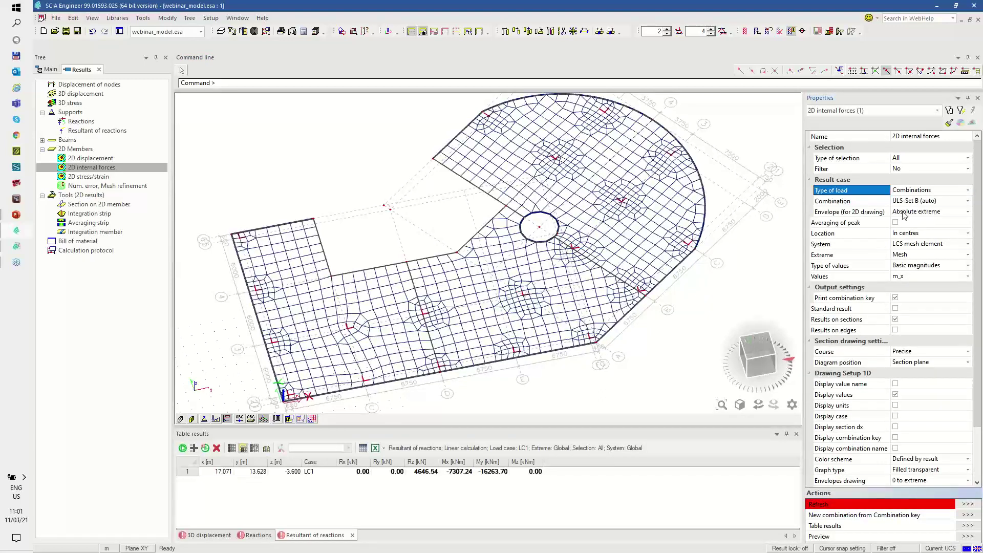
Set the 2D internal forces location to In nodes avg. on macro and the value type to Elementary design magnitudes, and refresh
{"action": "left_click", "coordinate": [910, 238]}
{"action": "left_click", "coordinate": [914, 261]}
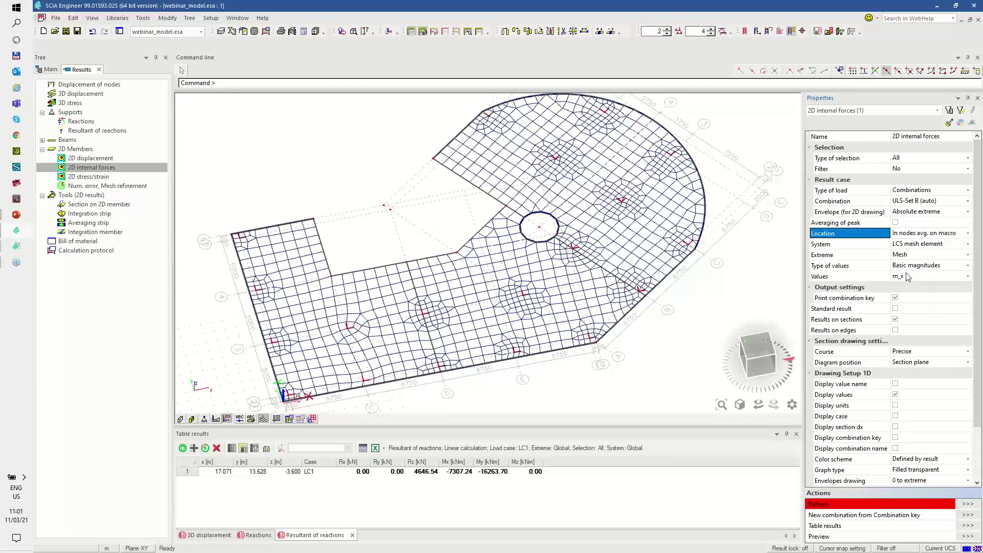
{"action": "left_click", "coordinate": [916, 266]}
{"action": "left_click", "coordinate": [906, 291]}
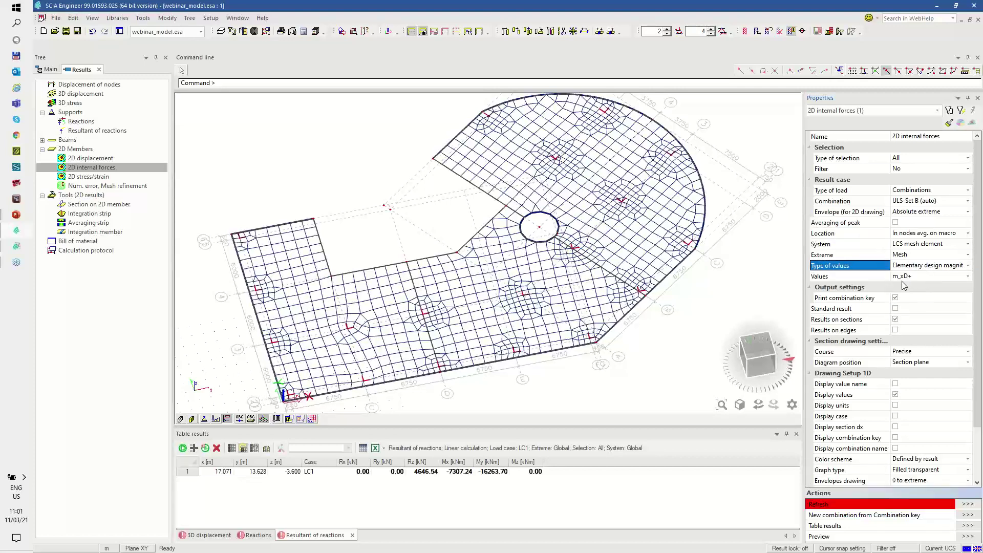
{"action": "left_click", "coordinate": [964, 504]}
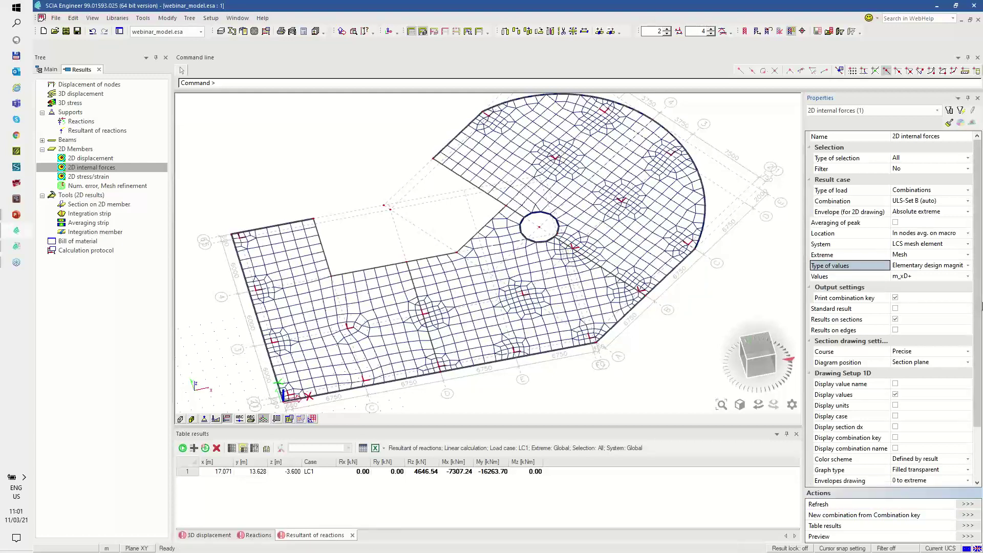
Enable Standard result, disable Results on sections, and redraw the m_xD+ design moments
{"action": "left_click", "coordinate": [895, 308]}
{"action": "left_click", "coordinate": [895, 319]}
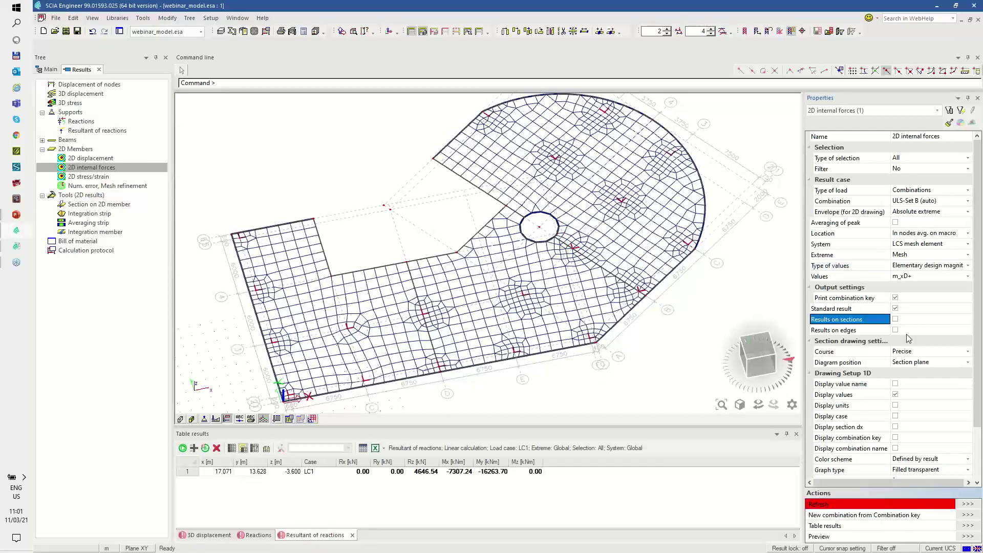
{"action": "left_click", "coordinate": [962, 504]}
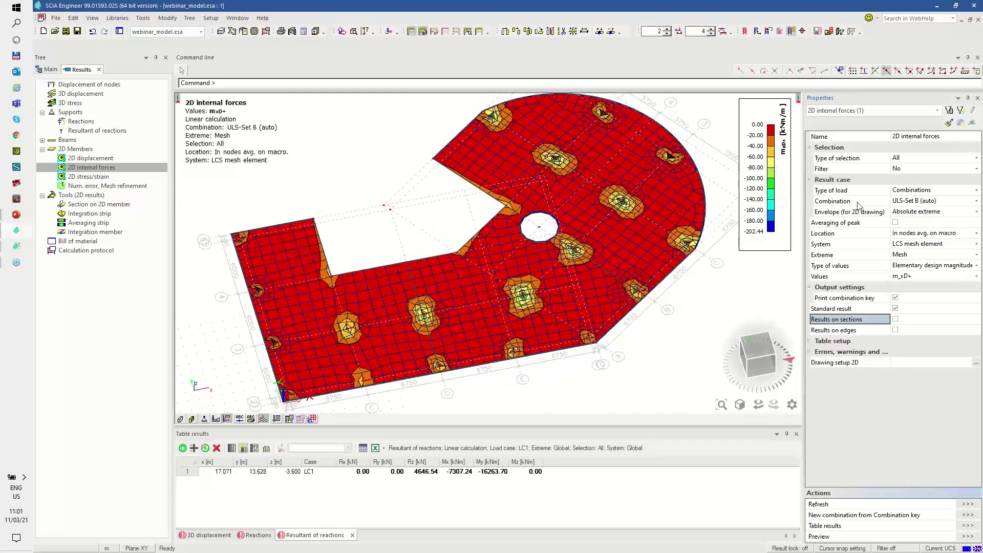
Display the m_yD+ design moments on the slabs
{"action": "left_click", "coordinate": [913, 276]}
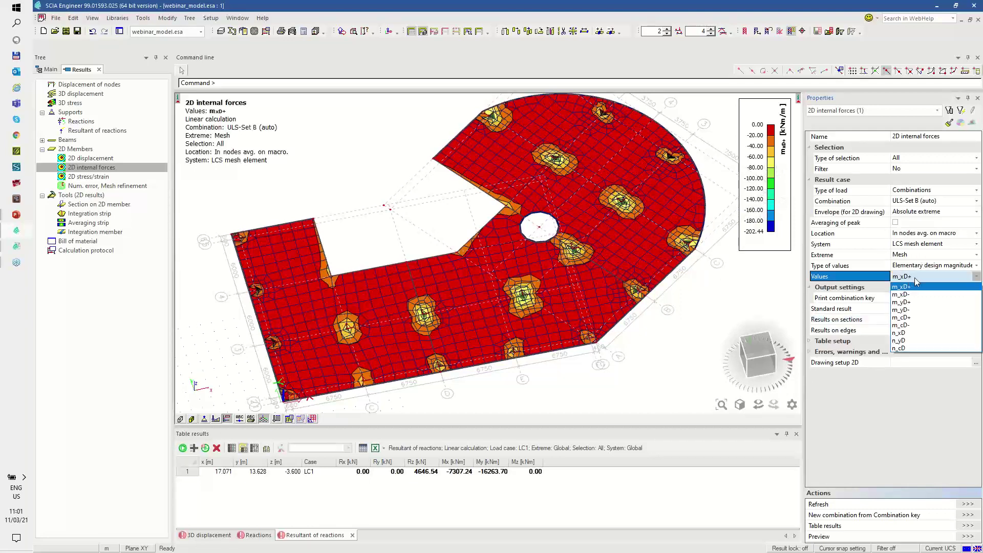
{"action": "left_click", "coordinate": [901, 302]}
{"action": "left_click", "coordinate": [955, 504]}
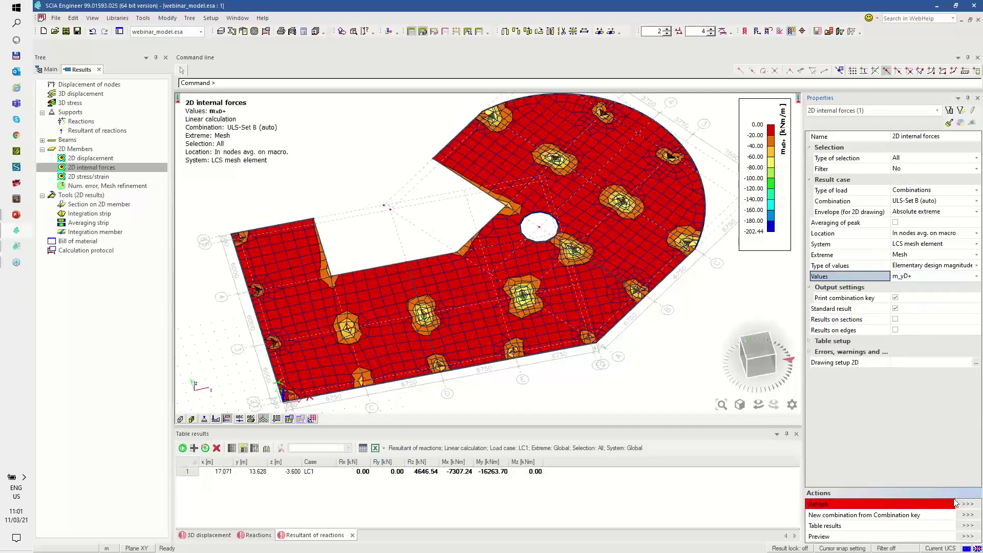
{"action": "left_click", "coordinate": [955, 504]}
Display the m_xD- design moments on the slabs
{"action": "left_click", "coordinate": [910, 277]}
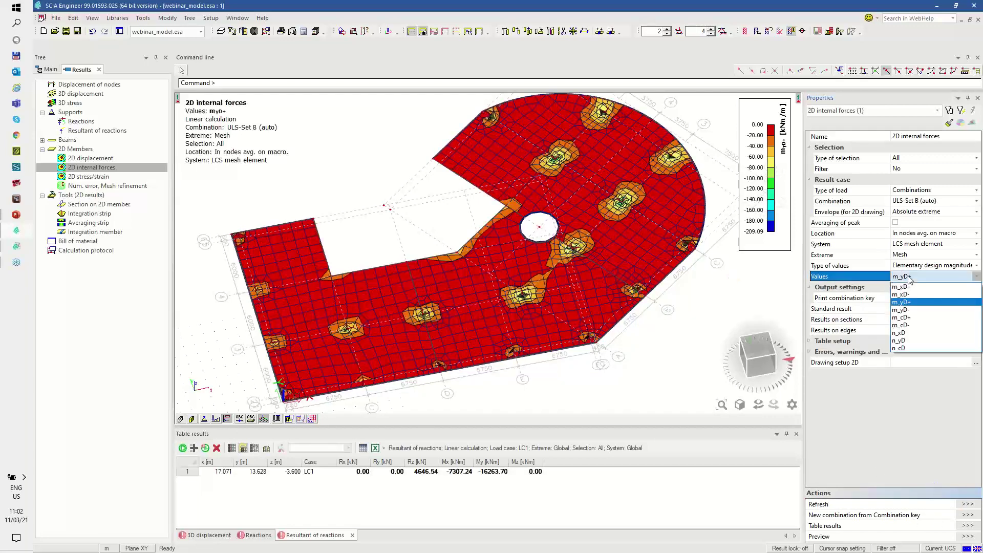
{"action": "left_click", "coordinate": [913, 295]}
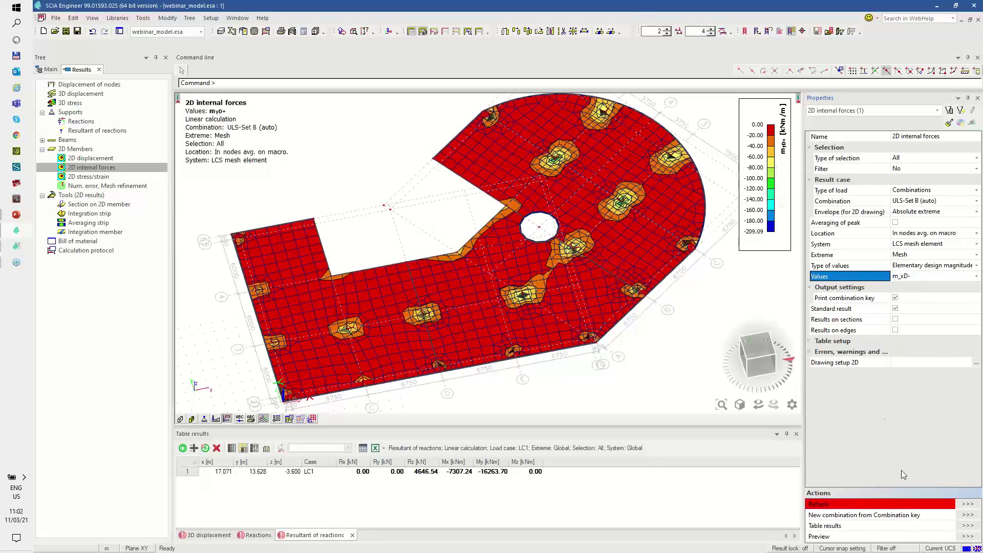
{"action": "left_click", "coordinate": [962, 505]}
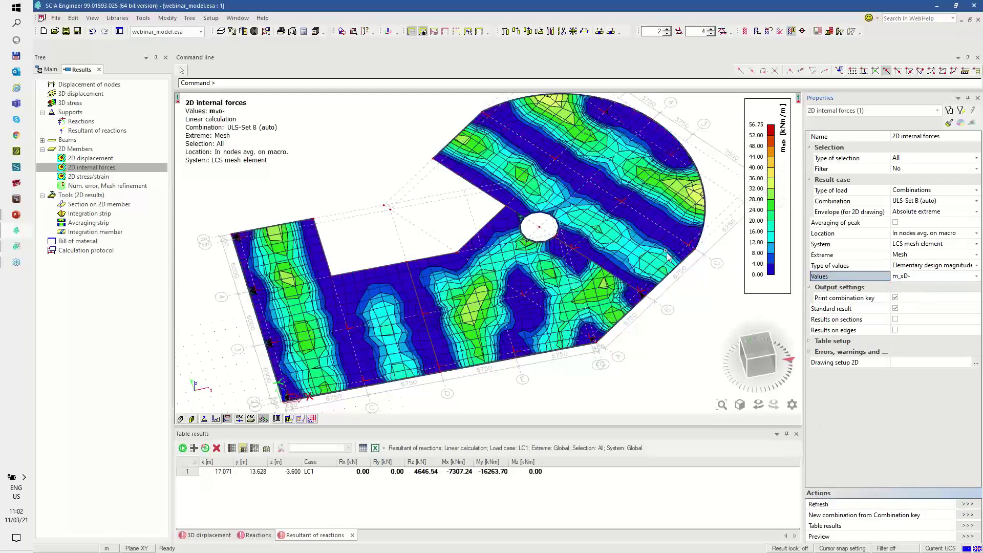
Display the m_yD- design moments on the slabs
{"action": "left_click", "coordinate": [912, 277]}
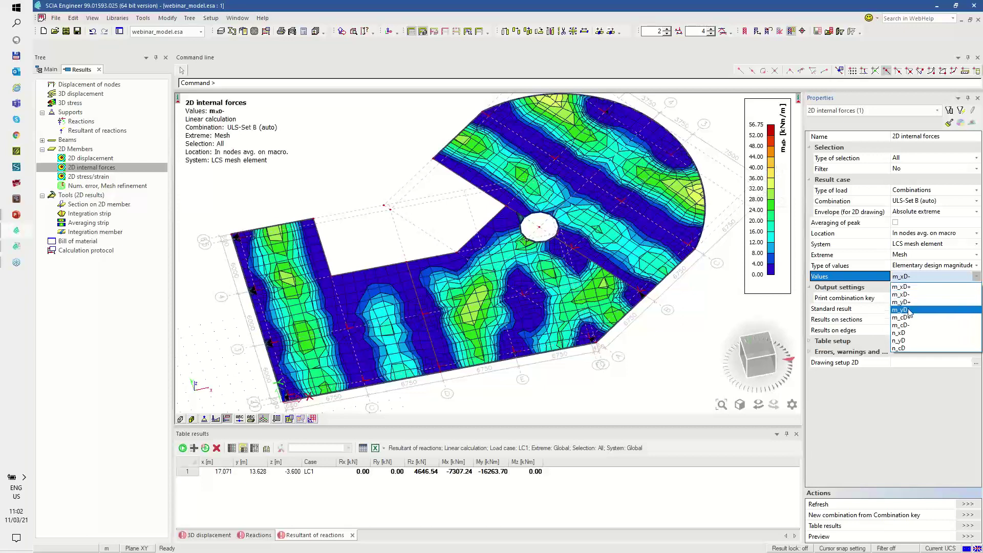
{"action": "left_click", "coordinate": [911, 311]}
{"action": "left_click", "coordinate": [961, 504]}
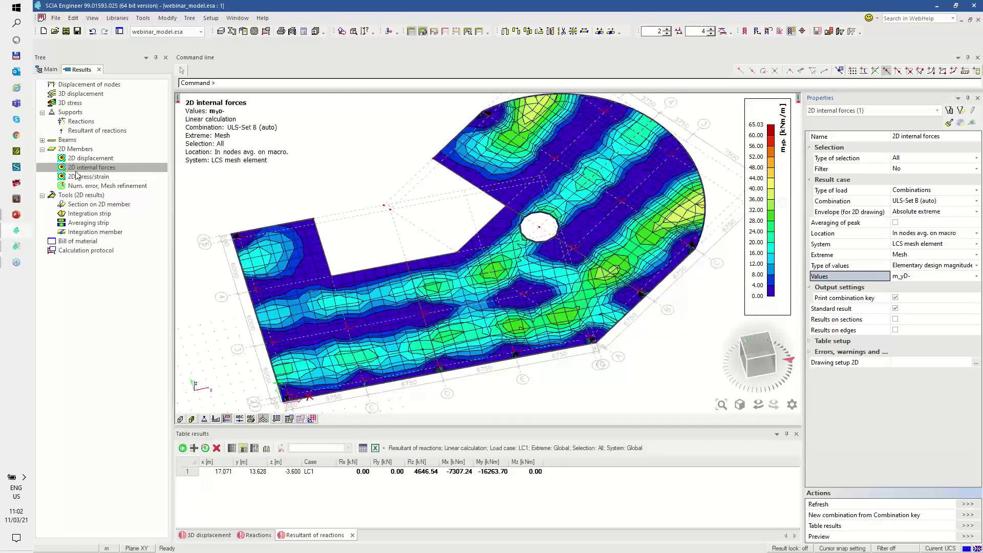
Add a 1000 mm wide constant symmetric integration strip on the rounded slab from (24.450, 27.300) to (38.850, 8.100)
{"action": "double_click", "coordinate": [81, 215]}
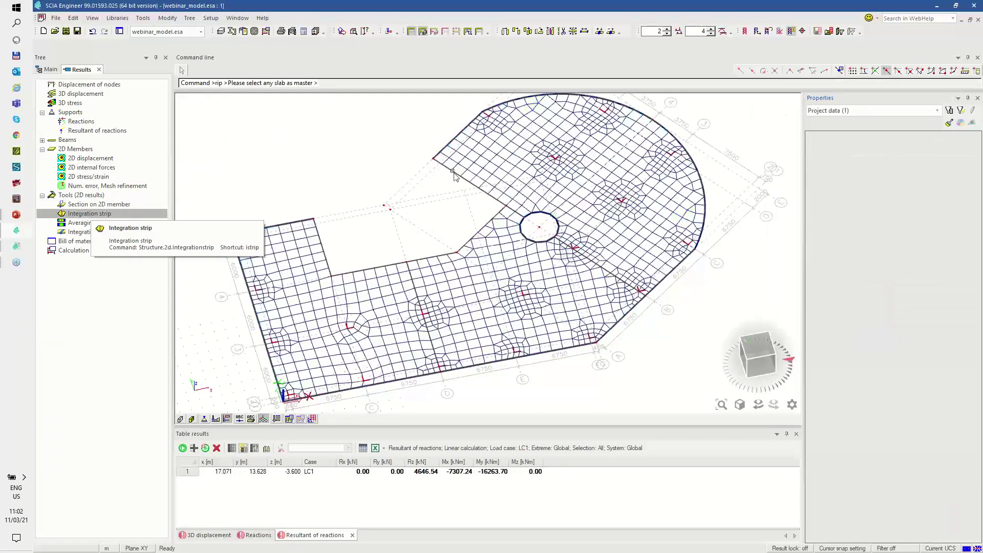
{"action": "left_click", "coordinate": [479, 132]}
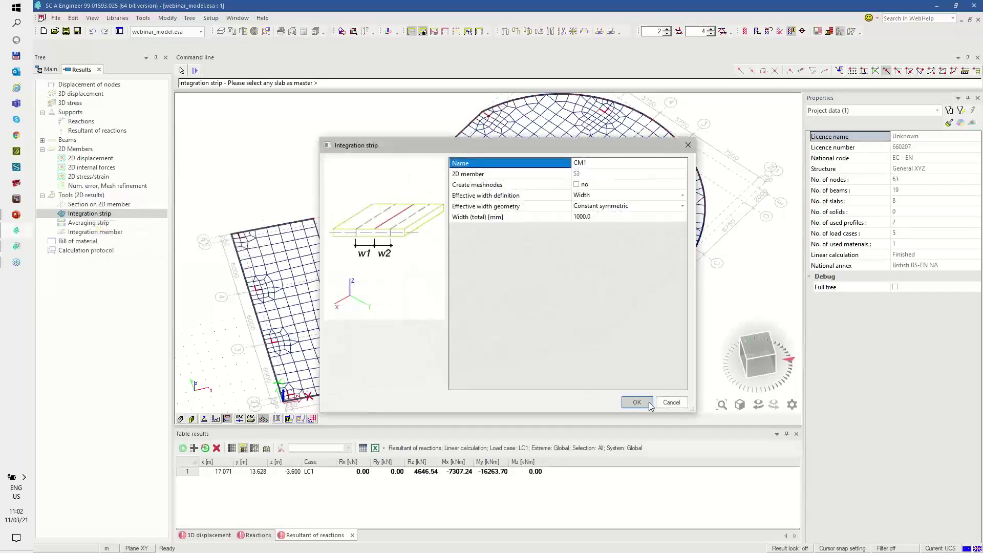
{"action": "left_click", "coordinate": [637, 402]}
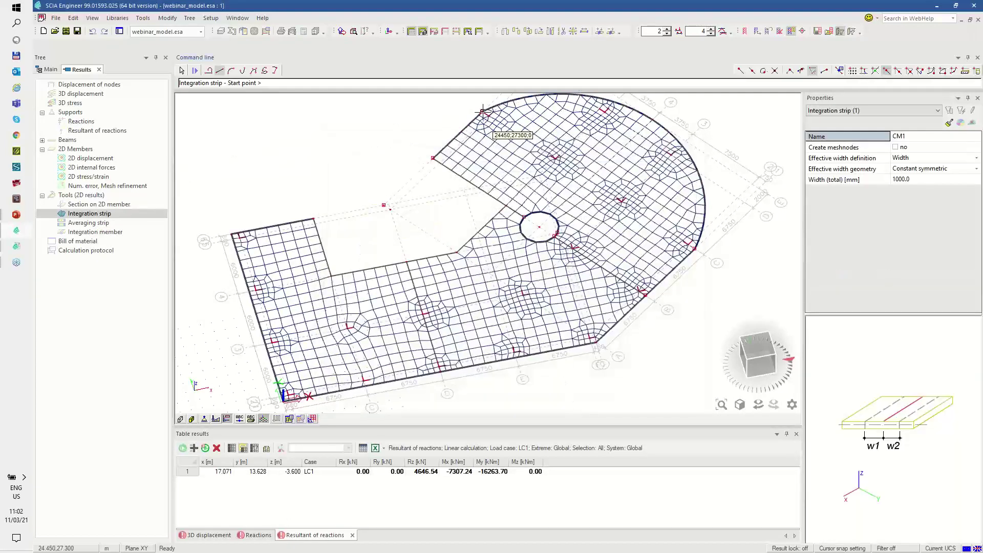
{"action": "left_click", "coordinate": [482, 111]}
{"action": "left_click", "coordinate": [694, 249]}
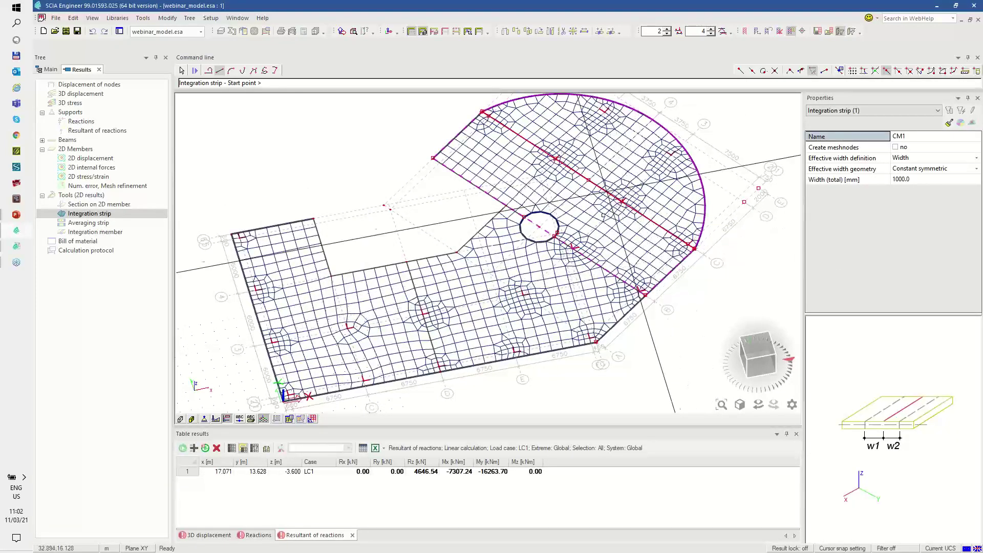
{"action": "key", "text": "Escape"}
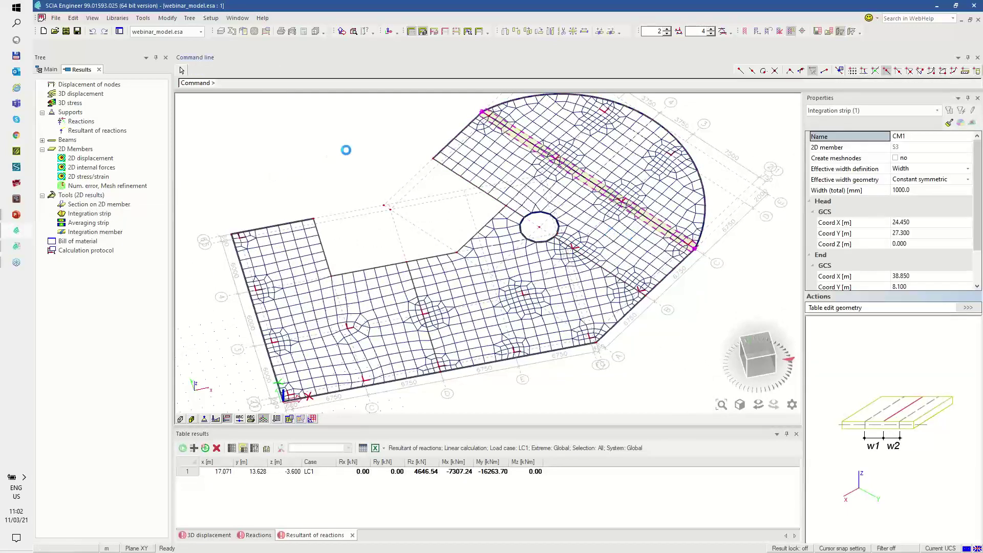
Add a crossing 1000 mm wide integration strip on the rounded slab from (28.500, 10.650) to (40.900, 19.950)
{"action": "left_click", "coordinate": [458, 141]}
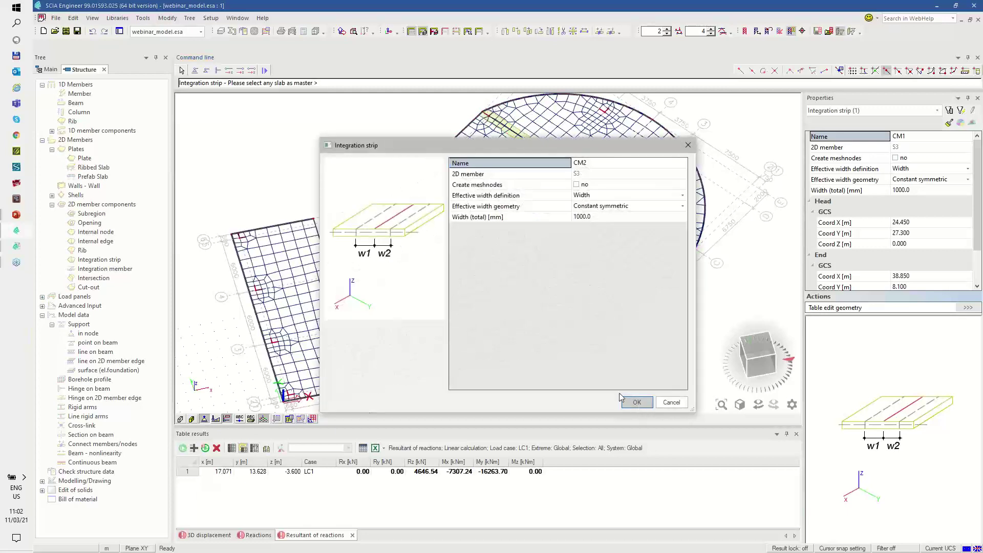
{"action": "left_click", "coordinate": [630, 400]}
{"action": "left_click", "coordinate": [572, 248]}
{"action": "left_click", "coordinate": [686, 140]}
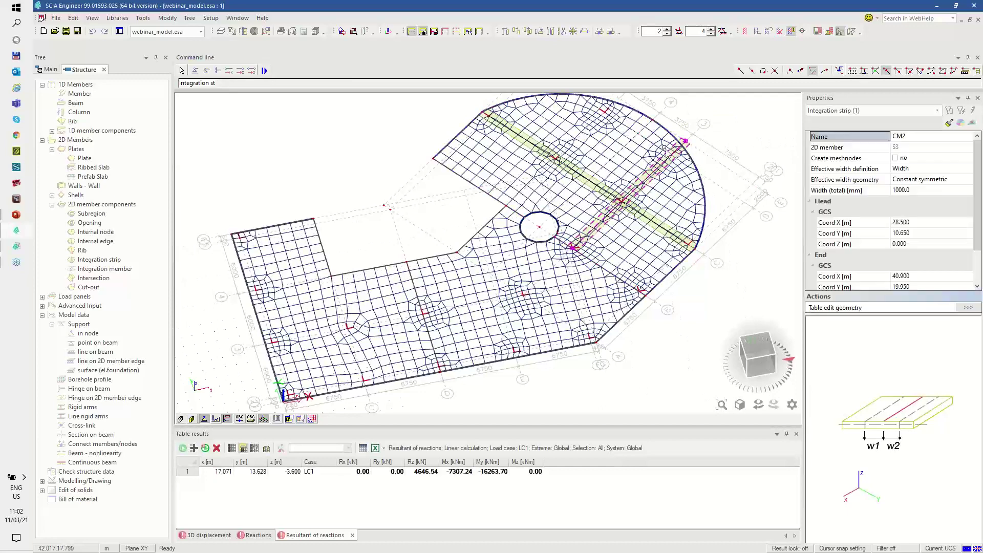
{"action": "key", "text": "Escape"}
Open the 1D internal forces results, set the load type to Combinations, and enable Integration strip/member
{"action": "left_click", "coordinate": [48, 70]}
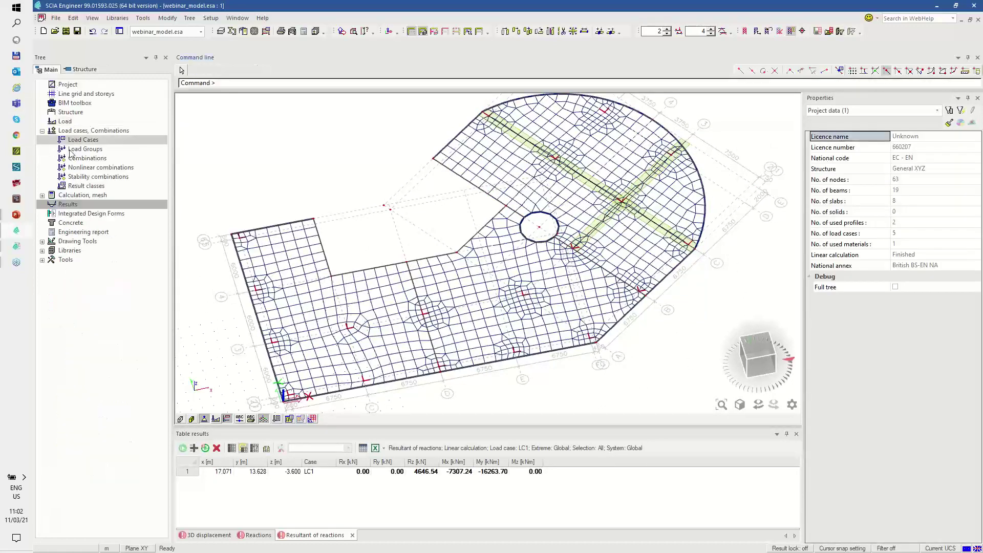
{"action": "double_click", "coordinate": [70, 205]}
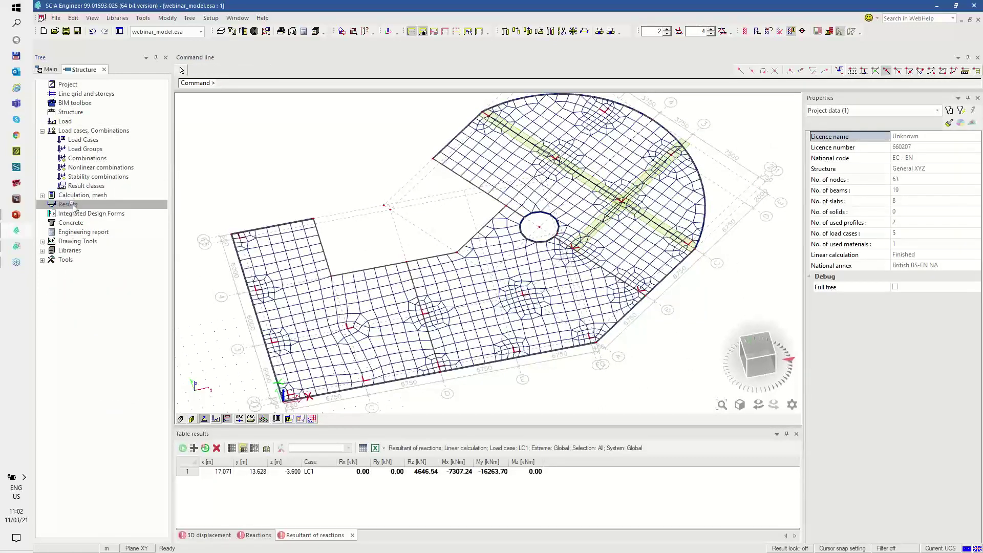
{"action": "left_click", "coordinate": [42, 140]}
{"action": "left_click", "coordinate": [90, 148]}
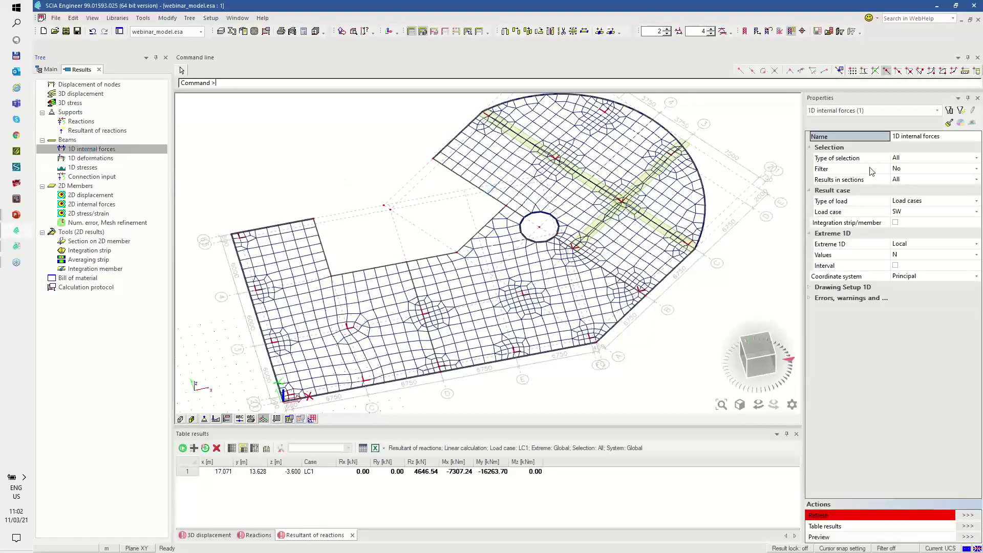
{"action": "left_click", "coordinate": [907, 205]}
{"action": "left_click", "coordinate": [917, 217]}
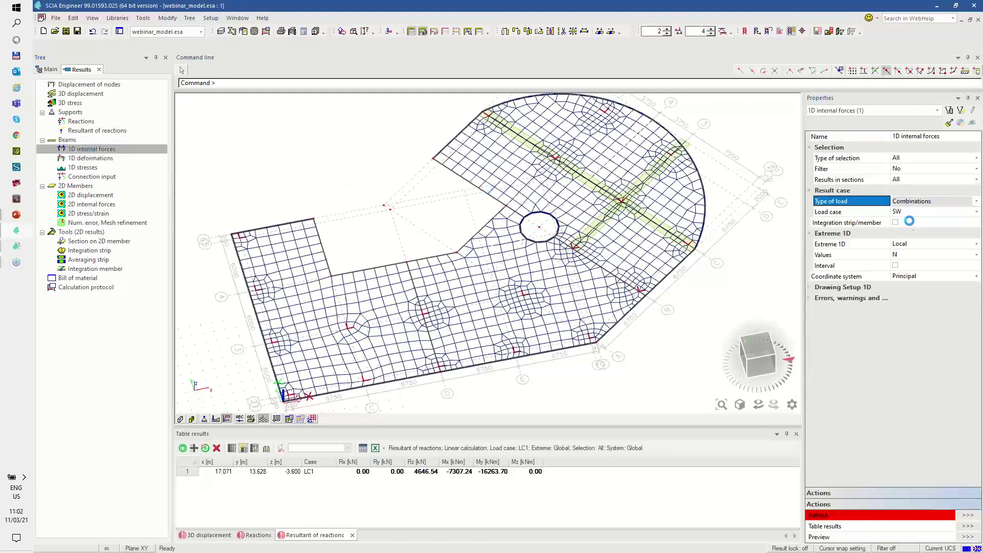
{"action": "left_click", "coordinate": [895, 223]}
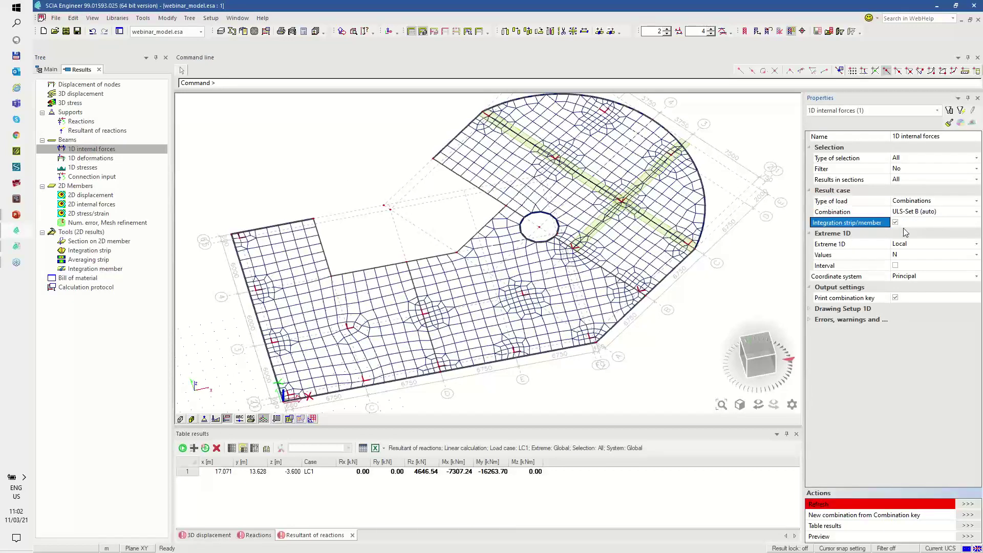
Display the M_y bending moments along the two integration strips
{"action": "left_click", "coordinate": [910, 256]}
{"action": "left_click", "coordinate": [907, 300]}
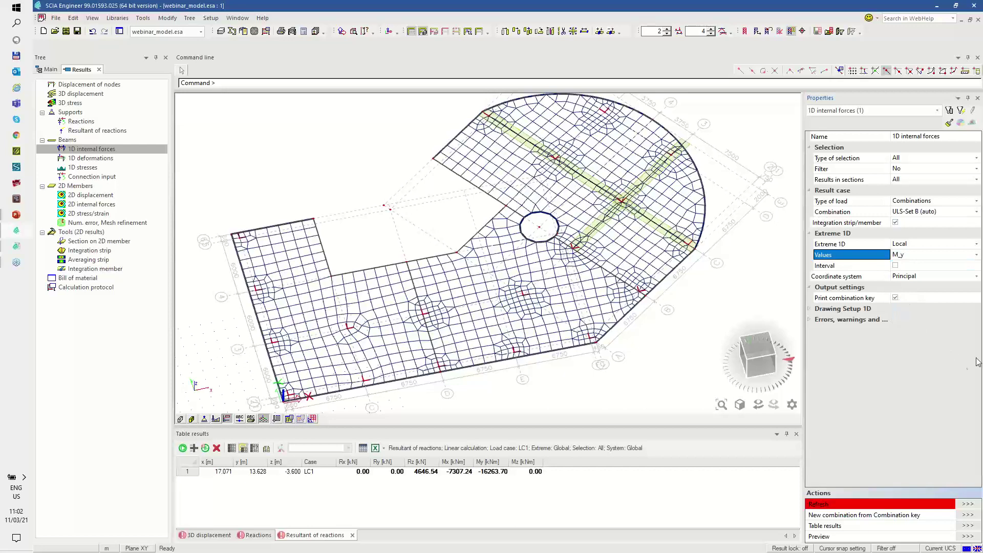
{"action": "left_click", "coordinate": [967, 504]}
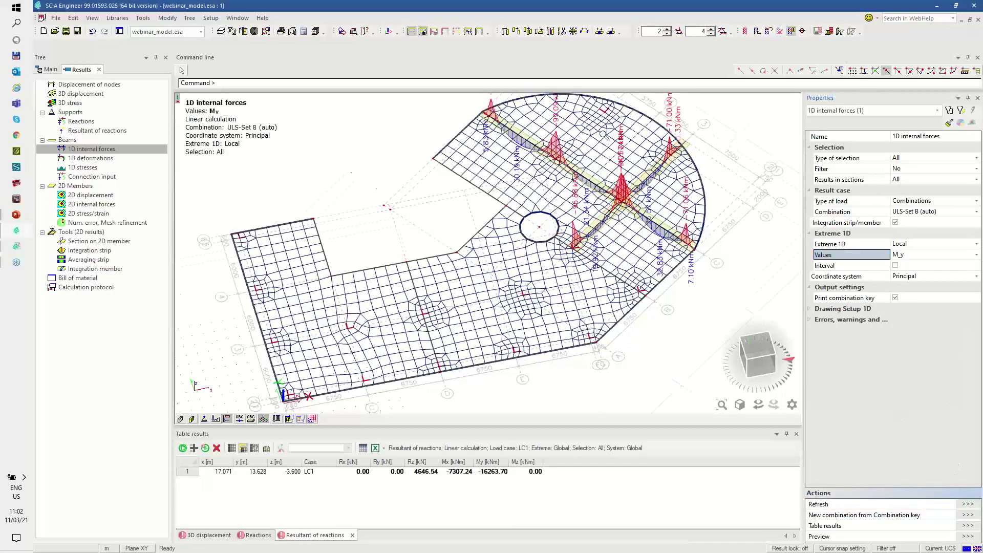
{"action": "scroll", "coordinate": [604, 134], "scroll_direction": "up", "scroll_amount": 4}
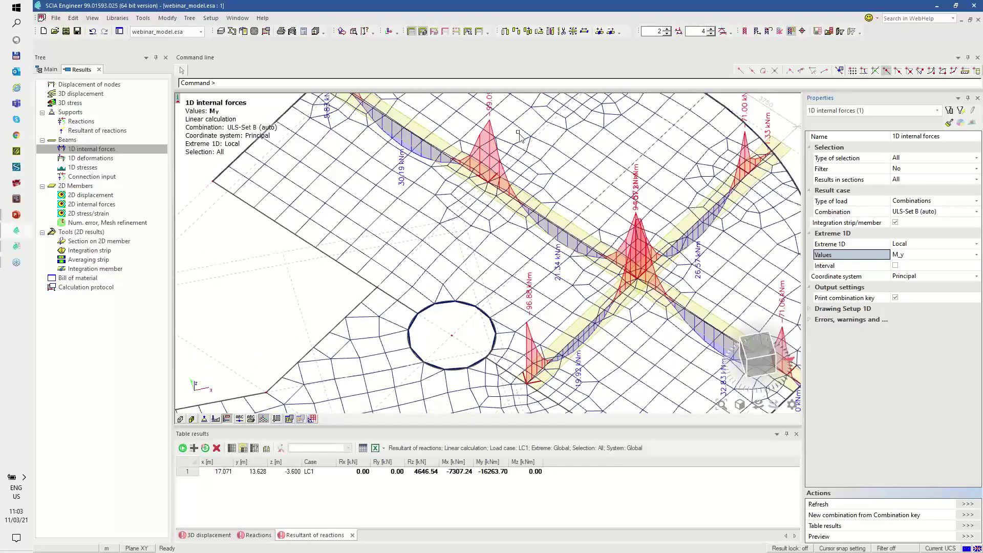
{"action": "scroll", "coordinate": [622, 190], "scroll_direction": "down", "scroll_amount": 3}
{"action": "scroll", "coordinate": [622, 189], "scroll_direction": "up", "scroll_amount": 2}
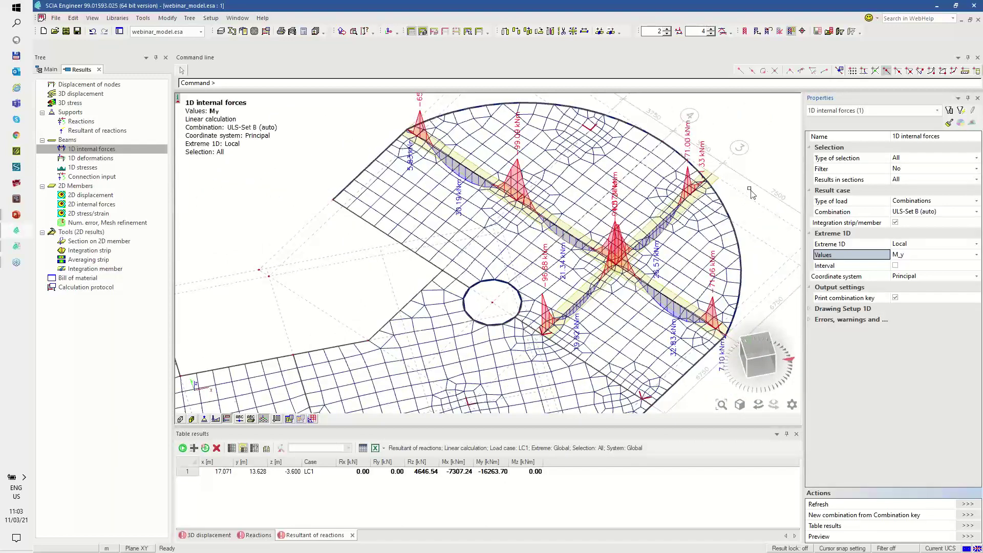
Return to the 2D internal forces results and delete both integration strips from the rounded slab
{"action": "left_click", "coordinate": [97, 206]}
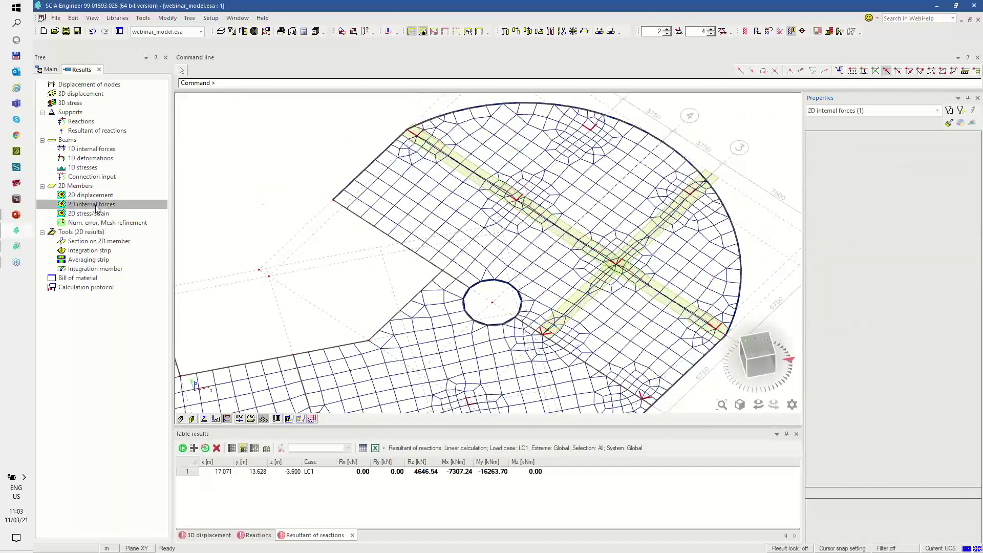
{"action": "left_click", "coordinate": [537, 224]}
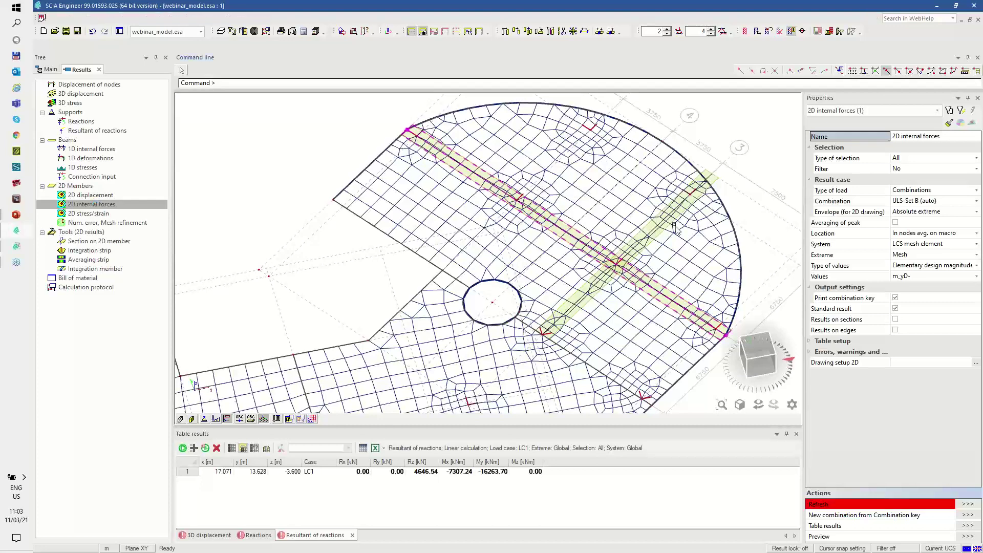
{"action": "left_click", "coordinate": [675, 225]}
{"action": "key", "text": "Delete"}
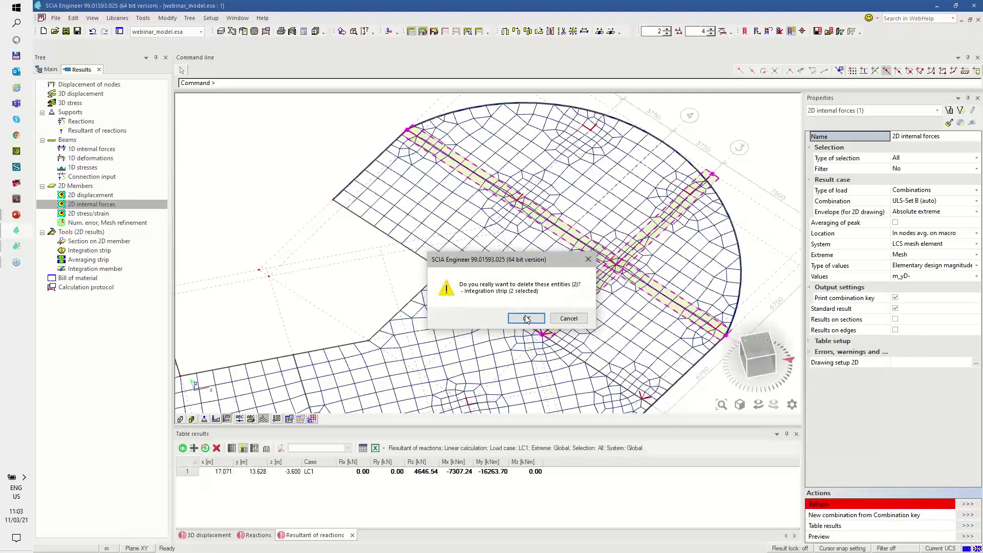
{"action": "left_click", "coordinate": [524, 318]}
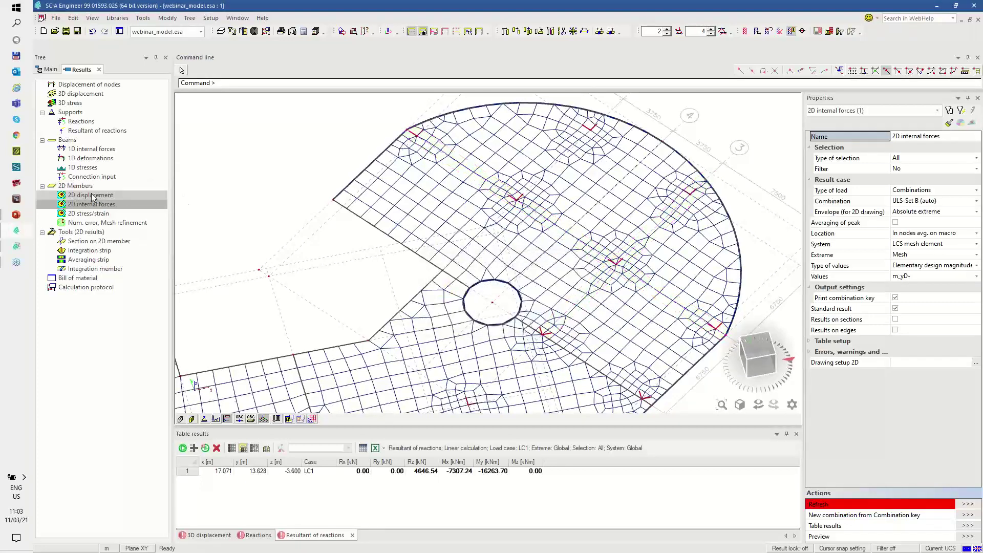
Draw a Z-direction section on 2D member across the rounded slab from (24.450, 27.300) to (38.850, 8.100)
{"action": "double_click", "coordinate": [96, 244]}
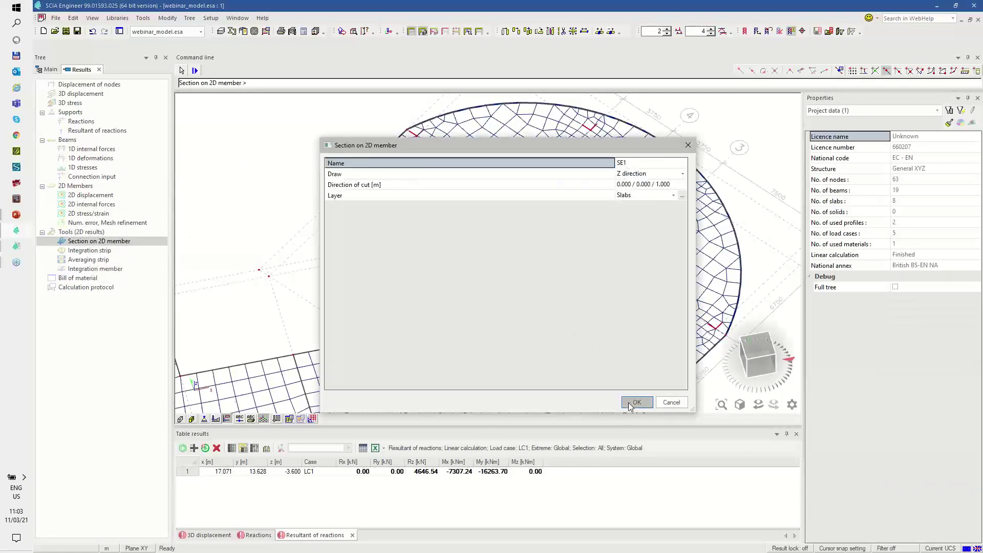
{"action": "left_click", "coordinate": [637, 402]}
{"action": "left_click", "coordinate": [407, 130]}
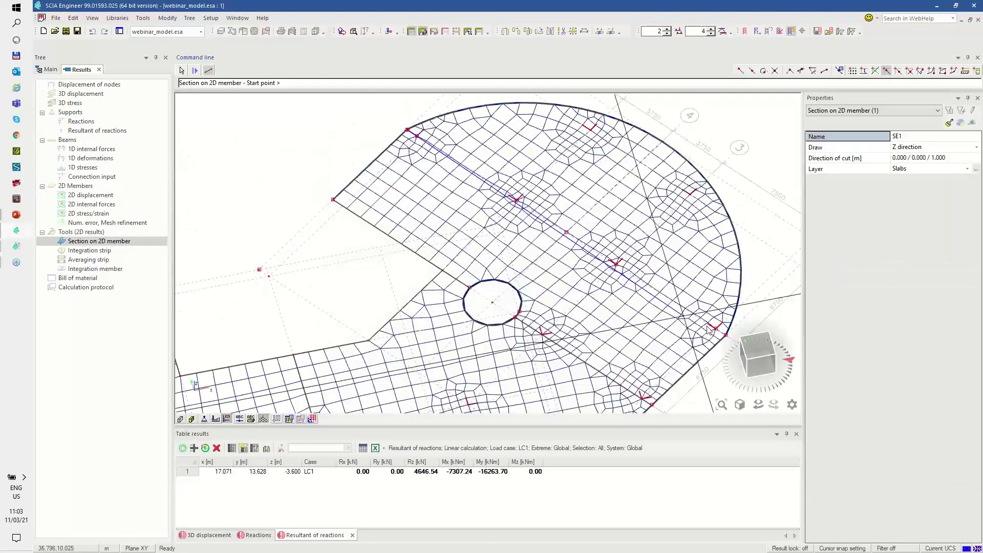
{"action": "left_click", "coordinate": [727, 336]}
{"action": "right_click_drag", "start_coordinate": [560, 308], "coordinate": [665, 347], "text": "ctrl"}
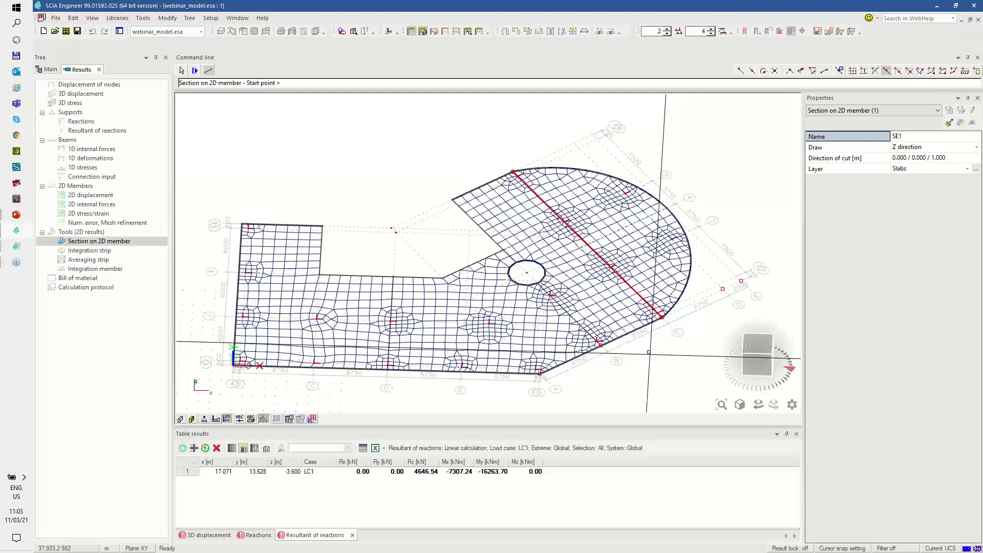
{"action": "left_click", "coordinate": [662, 316]}
{"action": "key", "text": "Escape"}
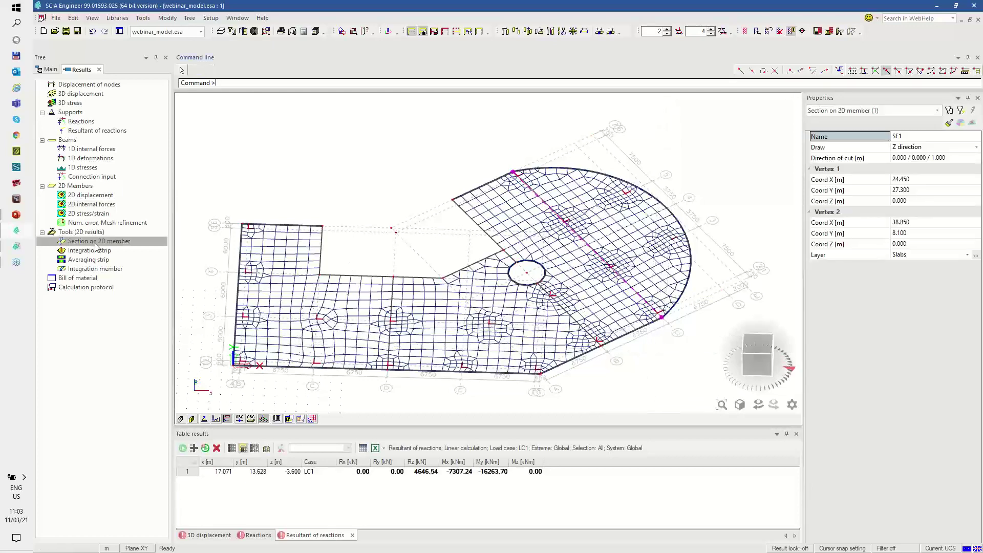
Draw a second Z-direction section crossing the first, from the column beside the circular opening to beyond the slab's curved edge
{"action": "double_click", "coordinate": [99, 244]}
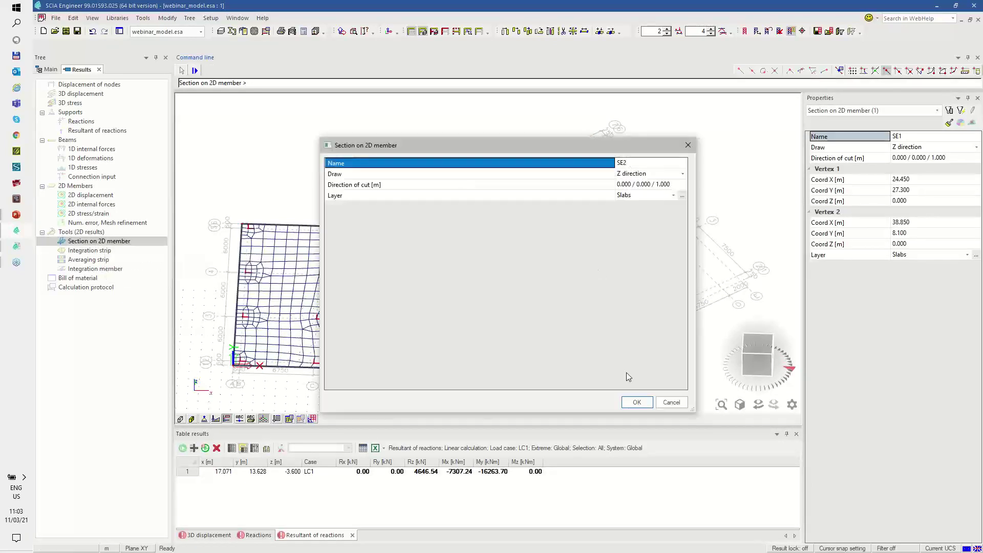
{"action": "left_click", "coordinate": [635, 403]}
{"action": "left_click", "coordinate": [551, 294]}
{"action": "left_click", "coordinate": [711, 234]}
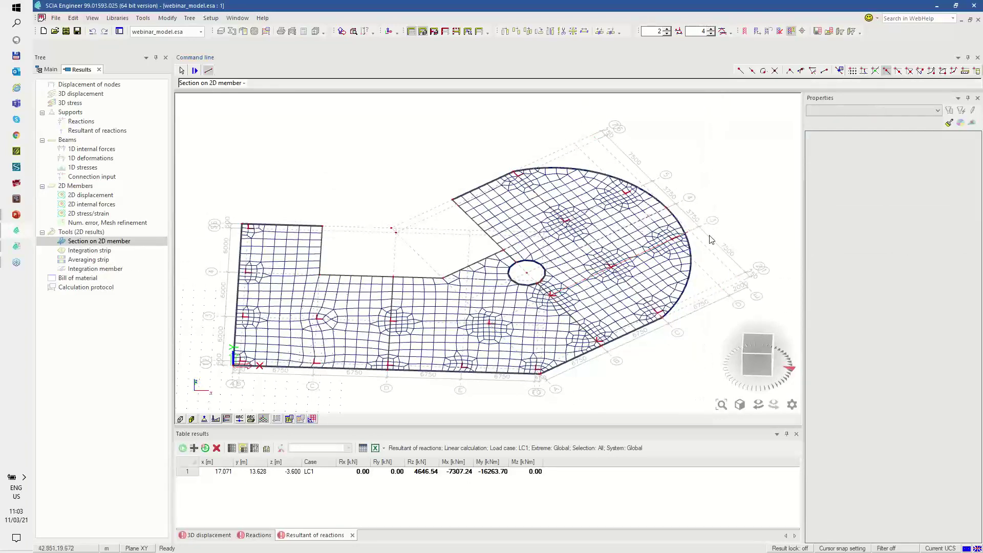
{"action": "key", "text": "Escape"}
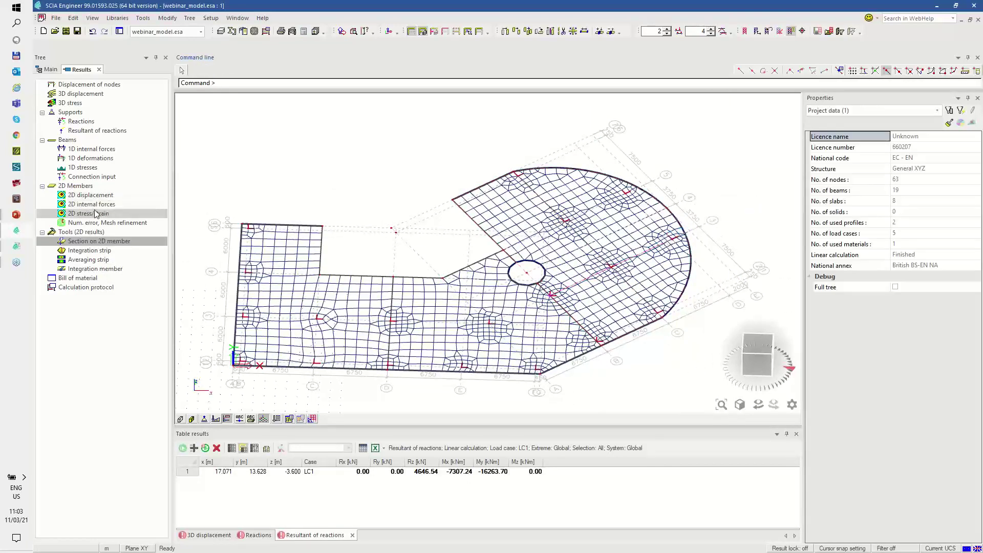
Enable Results on sections, disable Standard result, and display the m_yD- 2D design moments along the two sections
{"action": "left_click", "coordinate": [91, 203]}
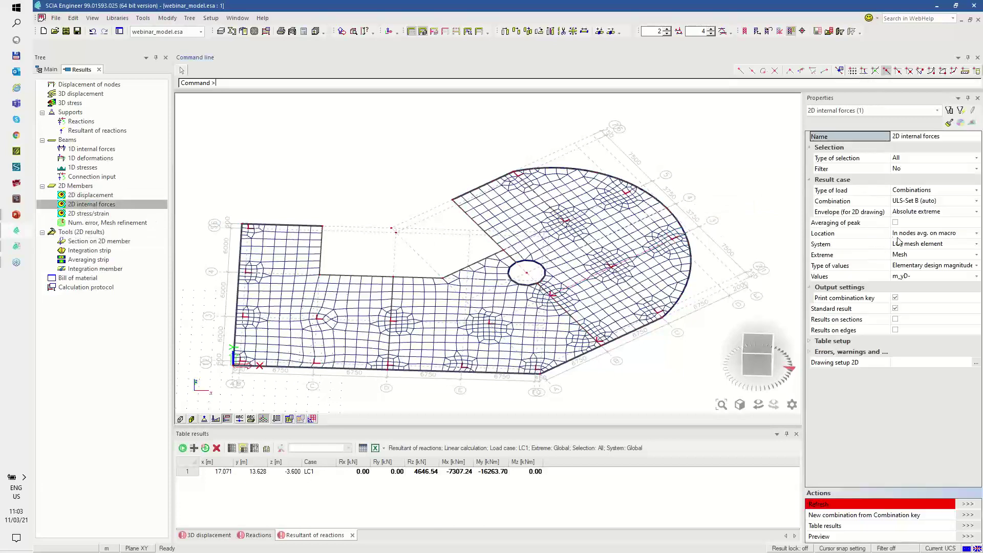
{"action": "left_click", "coordinate": [895, 319]}
{"action": "left_click", "coordinate": [895, 308]}
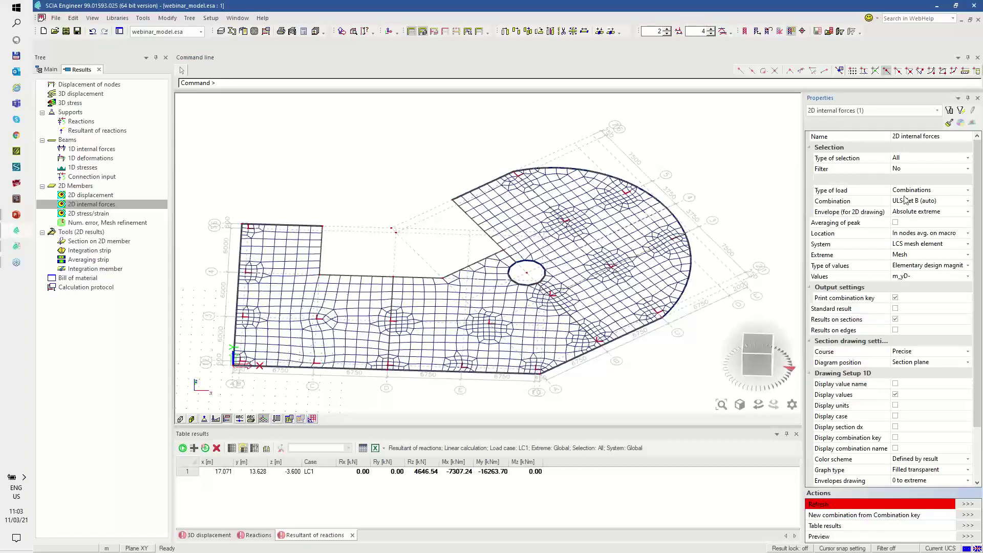
{"action": "left_click", "coordinate": [973, 505]}
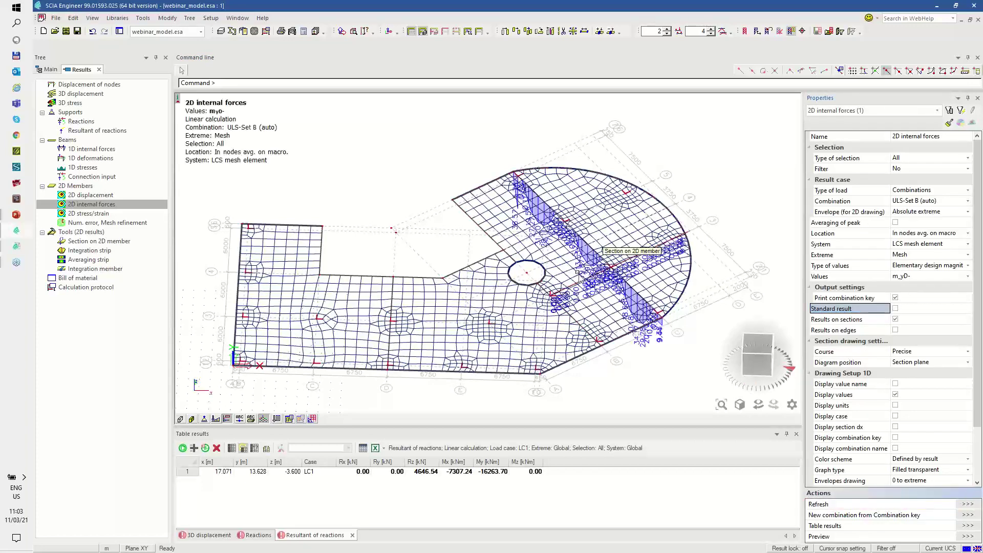
{"action": "scroll", "coordinate": [678, 276], "scroll_direction": "up", "scroll_amount": 2}
{"action": "middle_click_drag", "start_coordinate": [678, 276], "coordinate": [568, 271]}
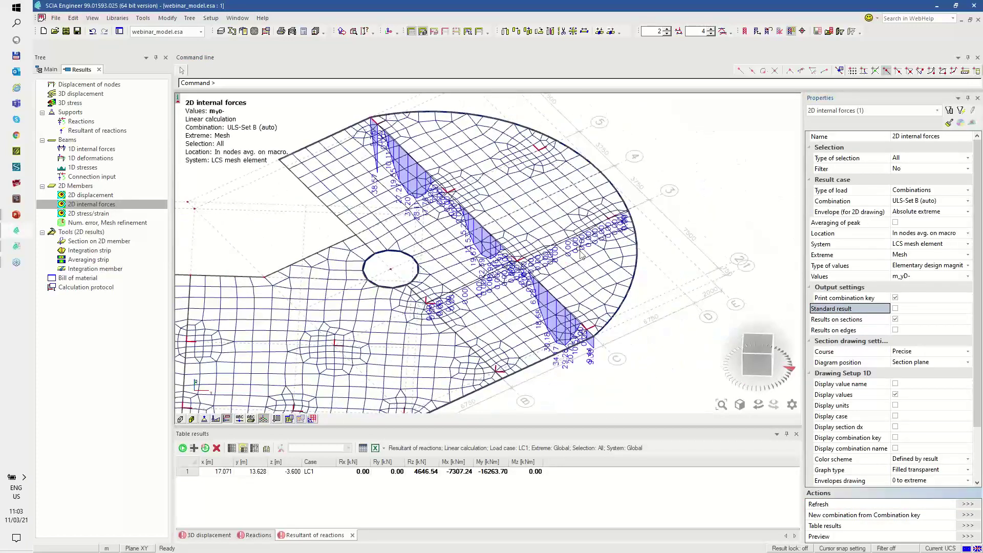
Display the m_yD+ design moments along the sections
{"action": "left_click", "coordinate": [914, 280]}
{"action": "left_click", "coordinate": [914, 280]}
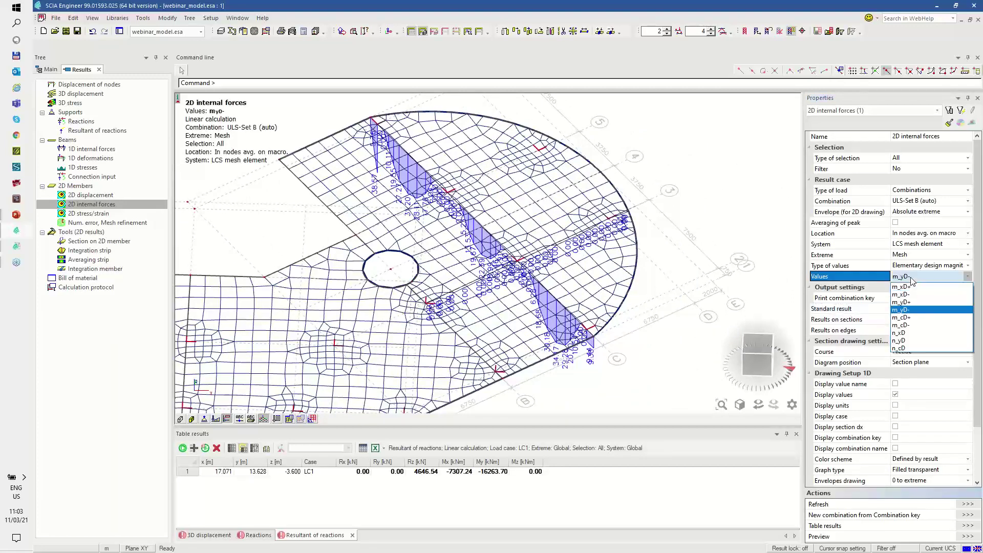
{"action": "left_click", "coordinate": [912, 293]}
{"action": "left_click", "coordinate": [967, 504]}
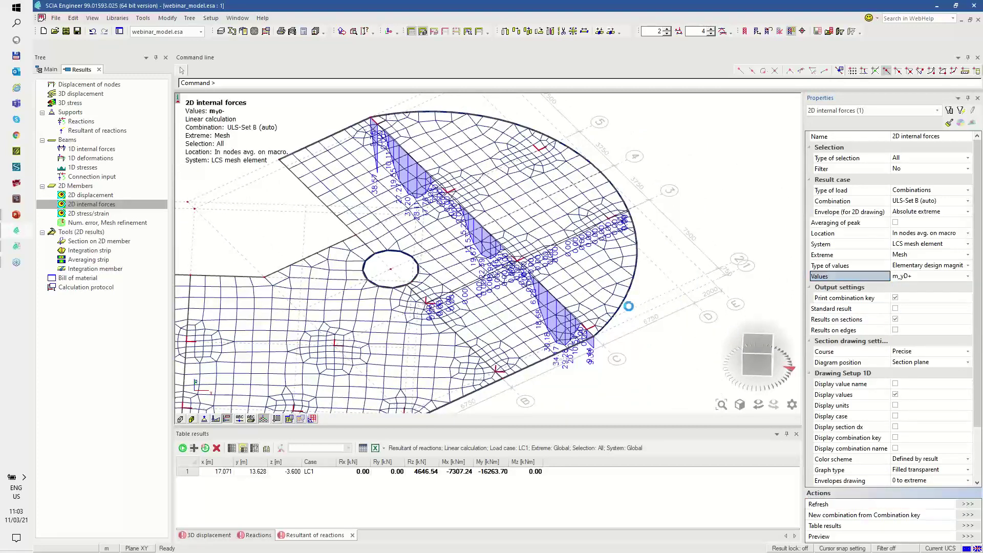
Set the extreme of the 2D internal forces to Global and redraw the section diagrams
{"action": "left_click", "coordinate": [910, 255]}
{"action": "left_click", "coordinate": [910, 255]}
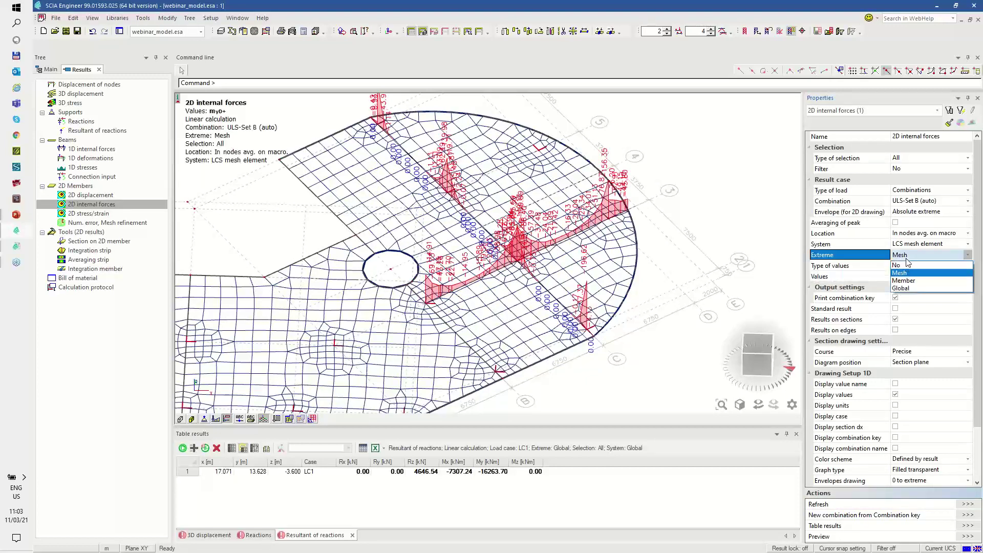
{"action": "left_click", "coordinate": [904, 288]}
{"action": "left_click", "coordinate": [967, 504]}
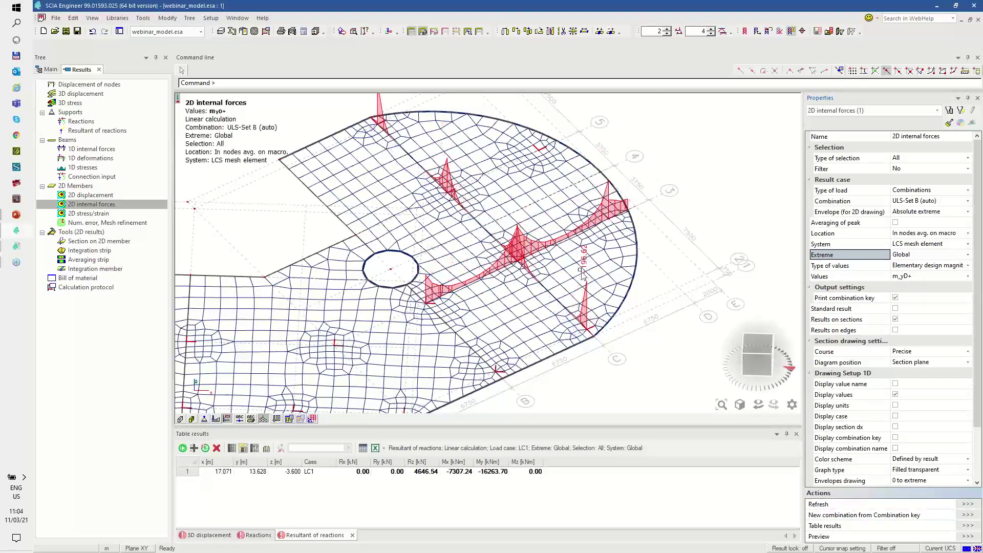
Display the m_yD- design moments along the two sections with the Global extreme
{"action": "left_click", "coordinate": [900, 277]}
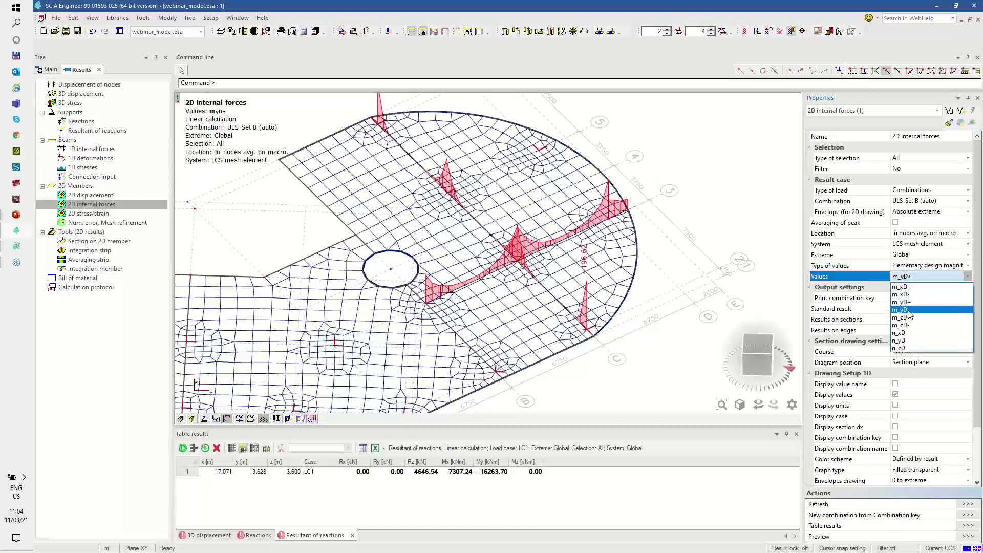
{"action": "left_click", "coordinate": [908, 311]}
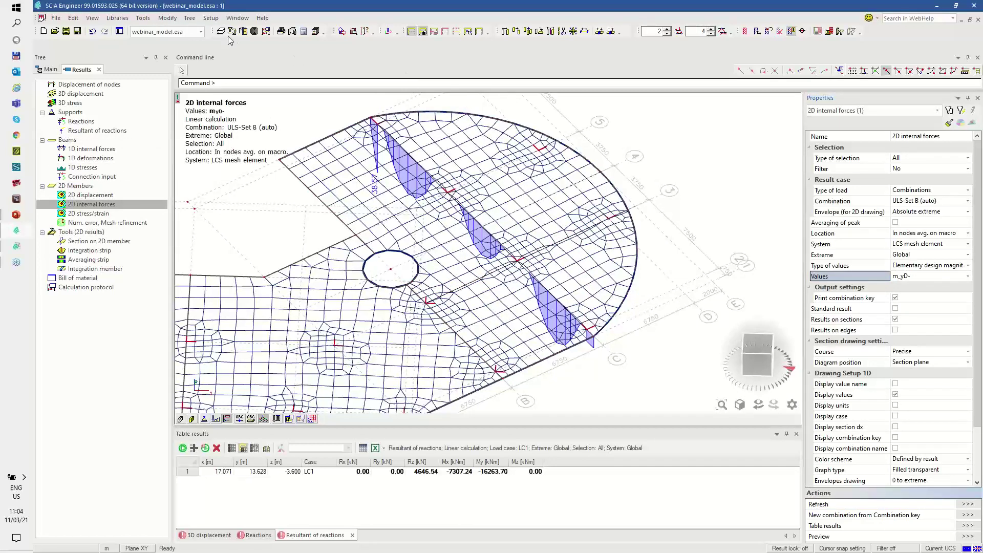
Open the concrete setup and examine the Plate design defaults, including the first and second layer angles of the upper reinforcement
{"action": "left_click", "coordinate": [51, 70]}
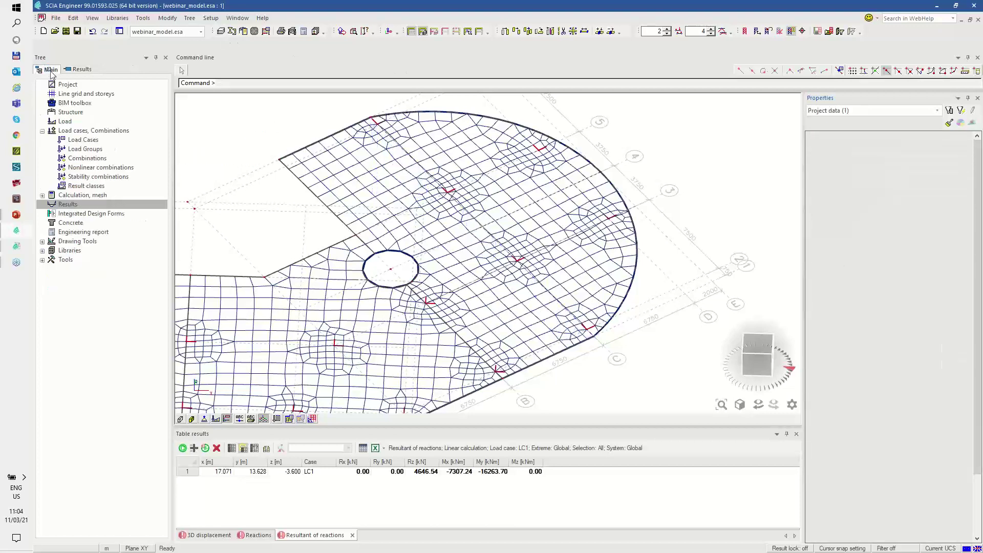
{"action": "left_click", "coordinate": [81, 222]}
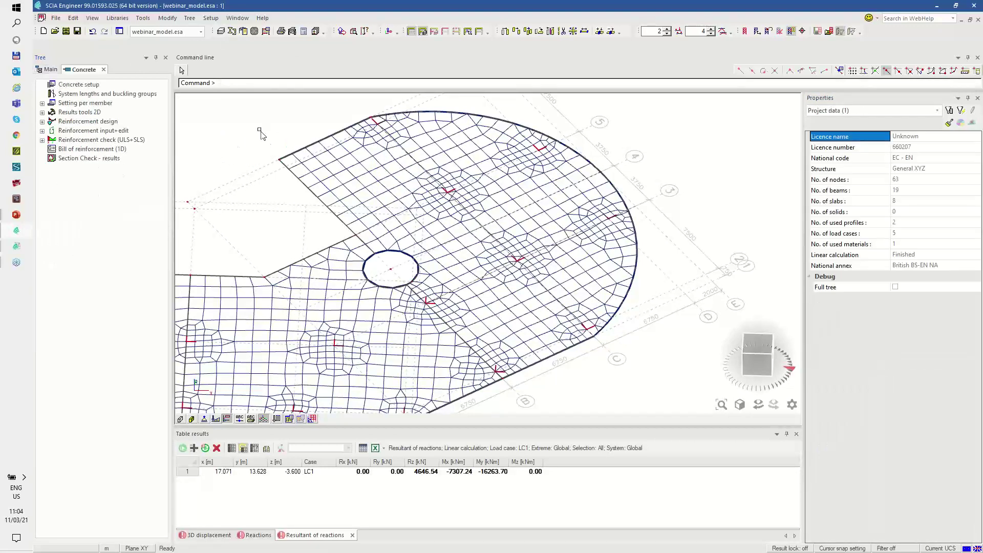
{"action": "middle_click_drag", "start_coordinate": [519, 277], "coordinate": [642, 262]}
{"action": "scroll", "coordinate": [641, 263], "scroll_direction": "down", "scroll_amount": 2}
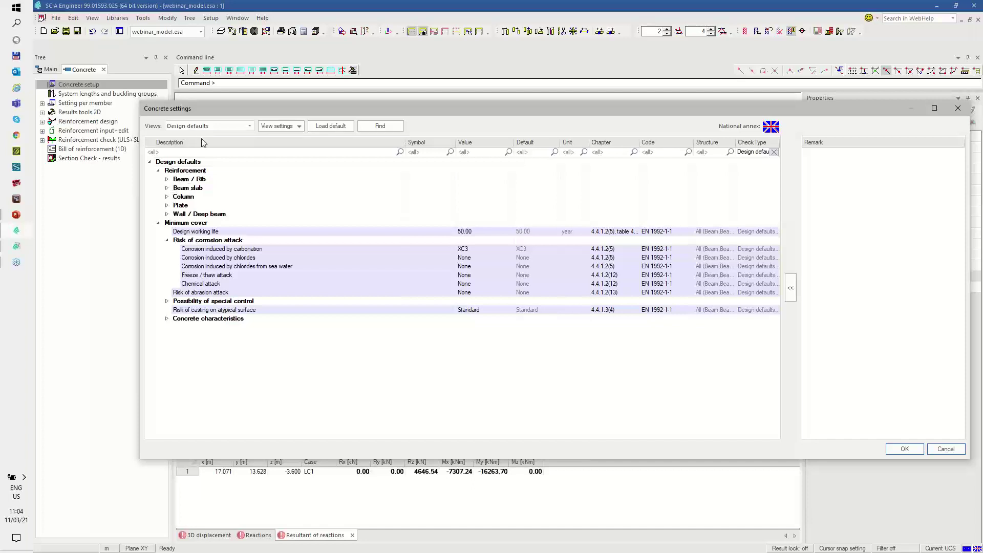
{"action": "left_click", "coordinate": [166, 204]}
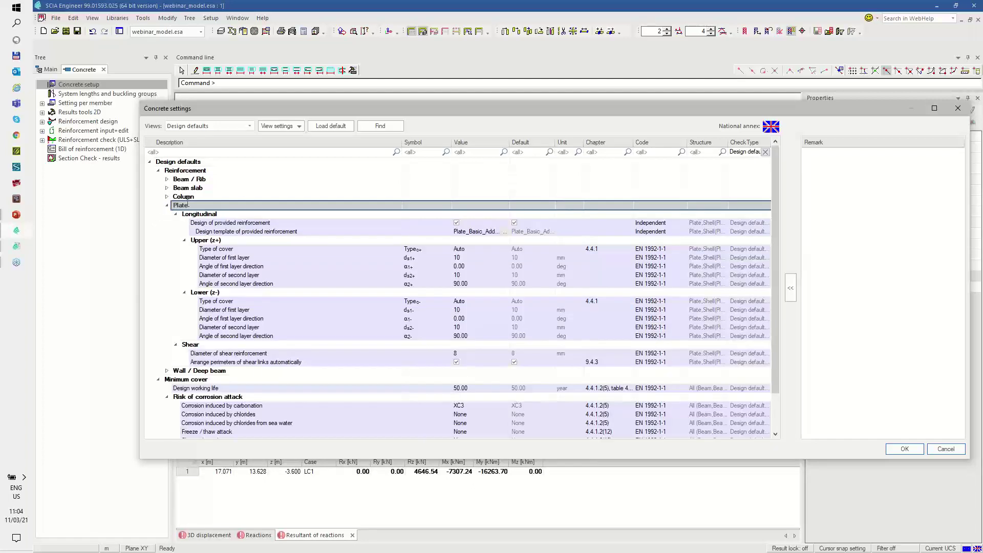
{"action": "left_click", "coordinate": [466, 266]}
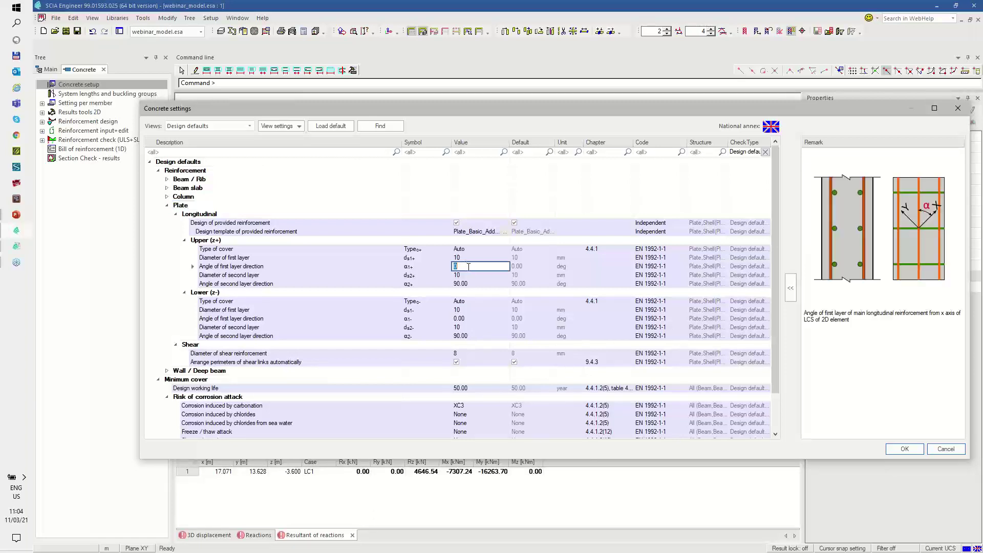
{"action": "left_click", "coordinate": [469, 286]}
{"action": "left_click", "coordinate": [467, 284]}
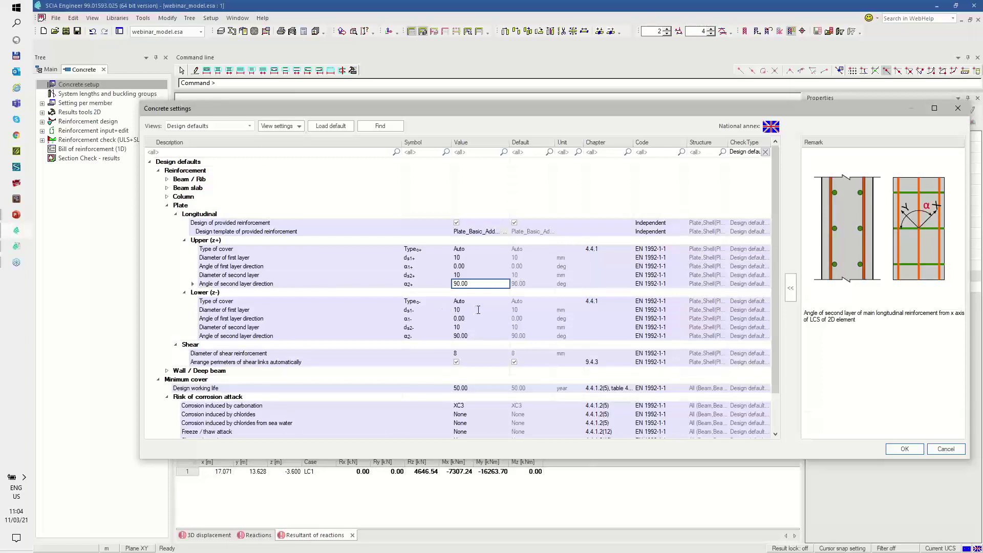
Set the plate's design template of provided reinforcement to Slab_d10/150+d10-16/150, check its bar definitions and accept the concrete settings
{"action": "left_click", "coordinate": [490, 231]}
{"action": "left_click", "coordinate": [497, 231]}
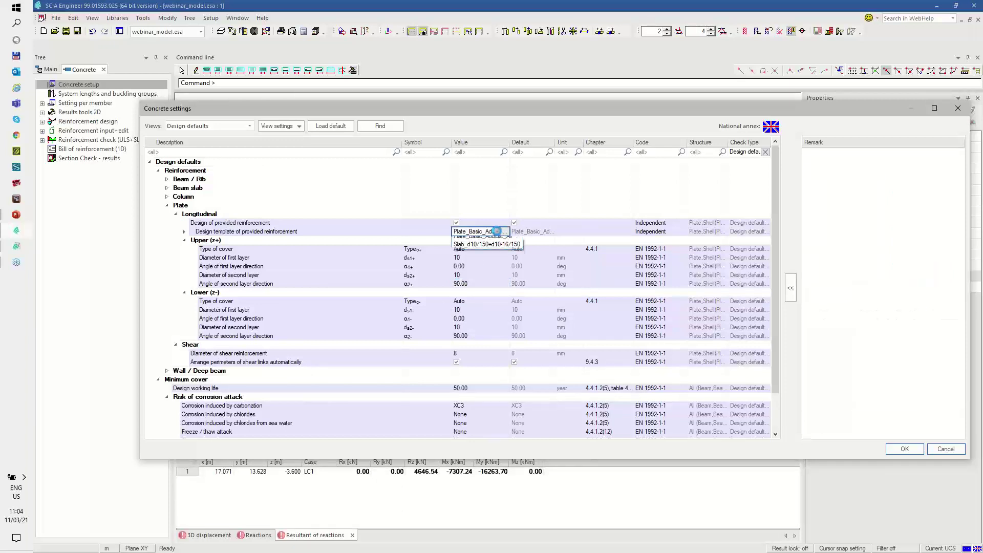
{"action": "left_click", "coordinate": [473, 248]}
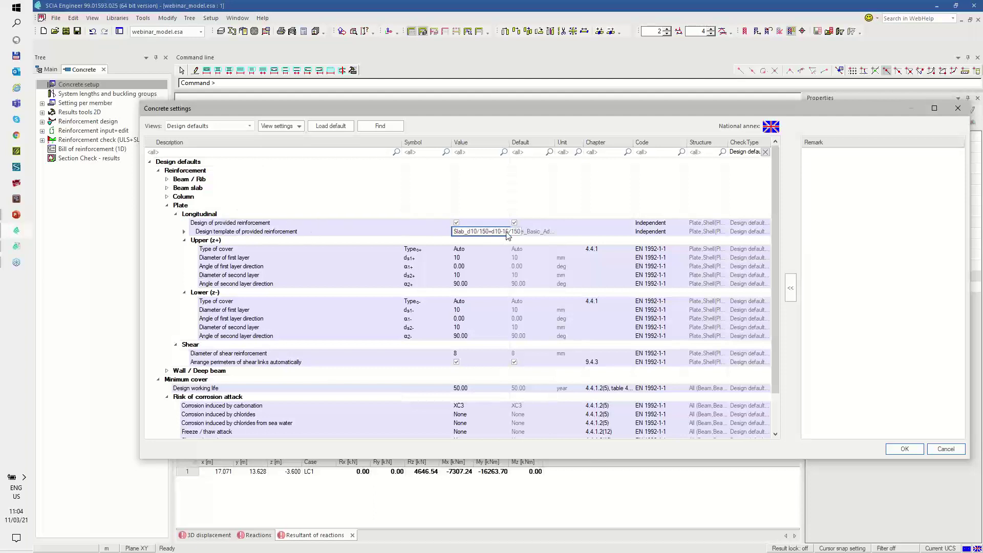
{"action": "left_click", "coordinate": [507, 233]}
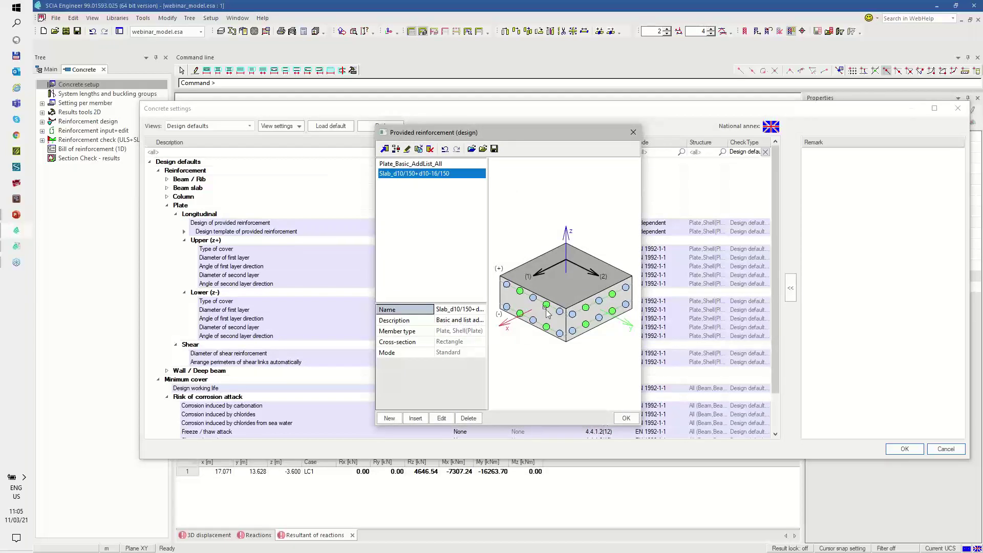
{"action": "left_click", "coordinate": [442, 418]}
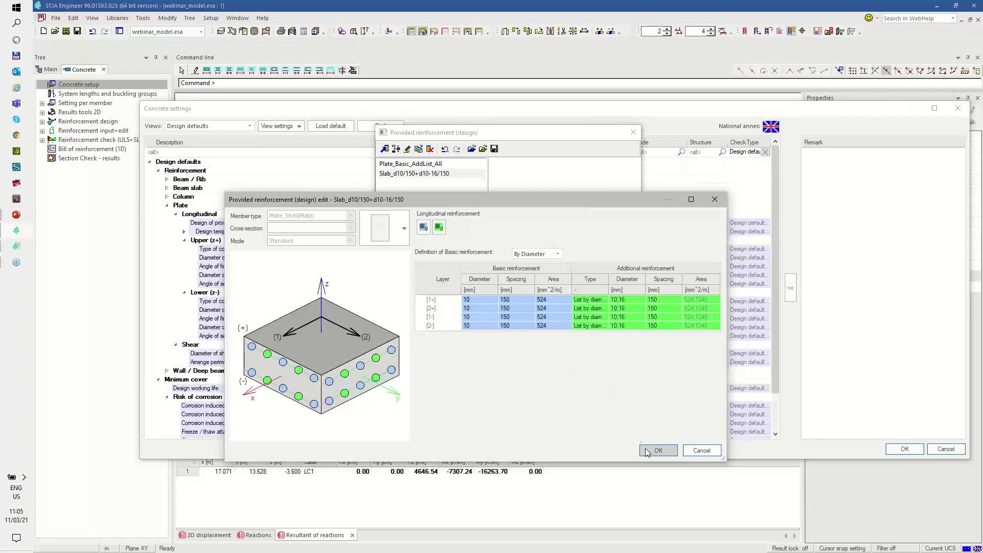
{"action": "left_click", "coordinate": [659, 450]}
{"action": "left_click", "coordinate": [625, 419]}
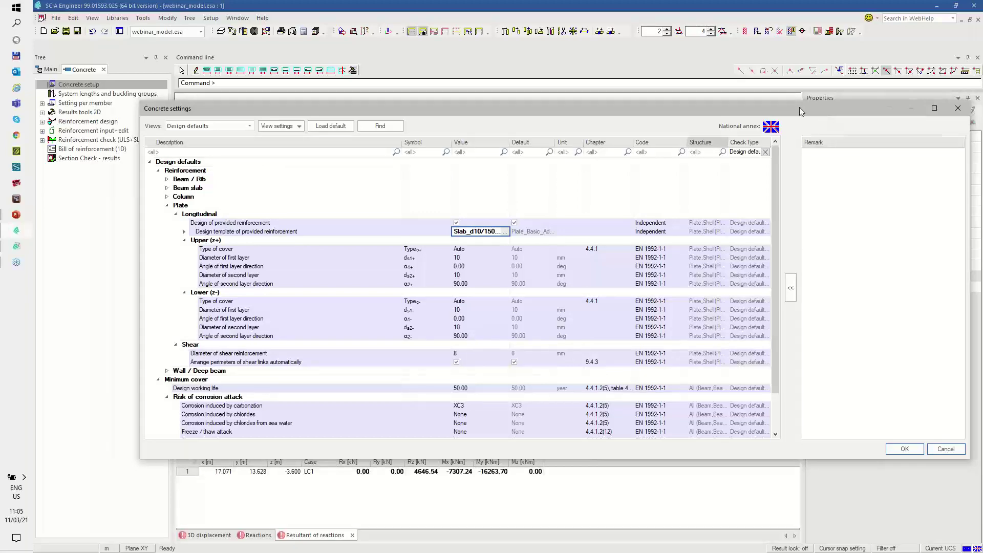
{"action": "left_click_drag", "start_coordinate": [800, 108], "coordinate": [714, 92]}
{"action": "left_click", "coordinate": [818, 433]}
Open Reinforcement design (ULS+SLS) for 2D members and set its result case to the class All ULS+SLS
{"action": "double_click", "coordinate": [64, 122]}
{"action": "double_click", "coordinate": [85, 140]}
{"action": "double_click", "coordinate": [105, 158]}
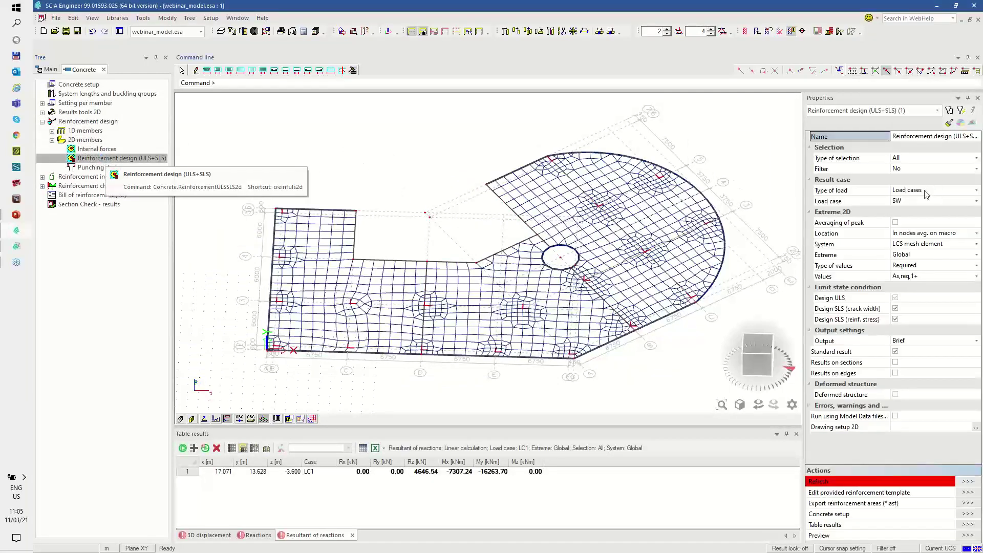
{"action": "left_click", "coordinate": [926, 191]}
{"action": "left_click", "coordinate": [927, 191]}
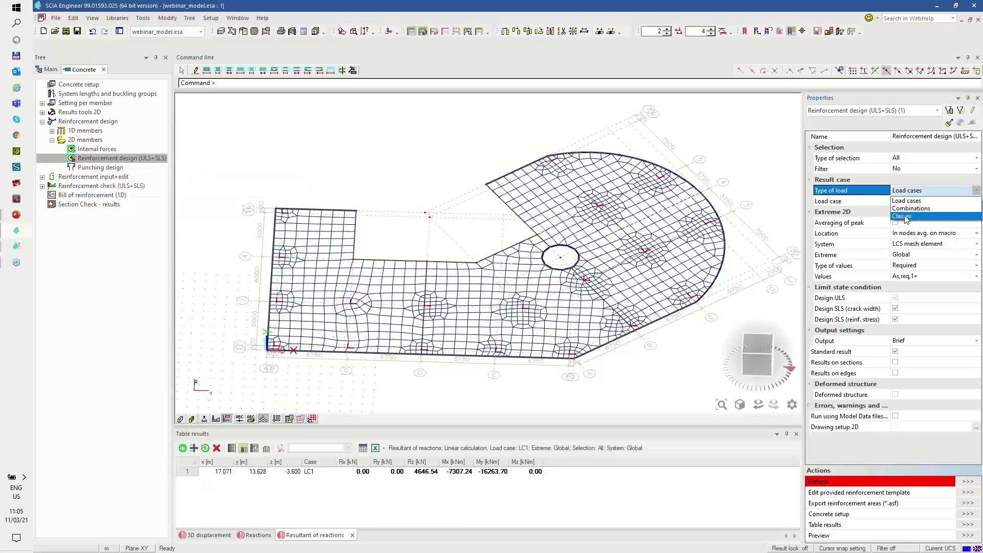
{"action": "left_click", "coordinate": [906, 216]}
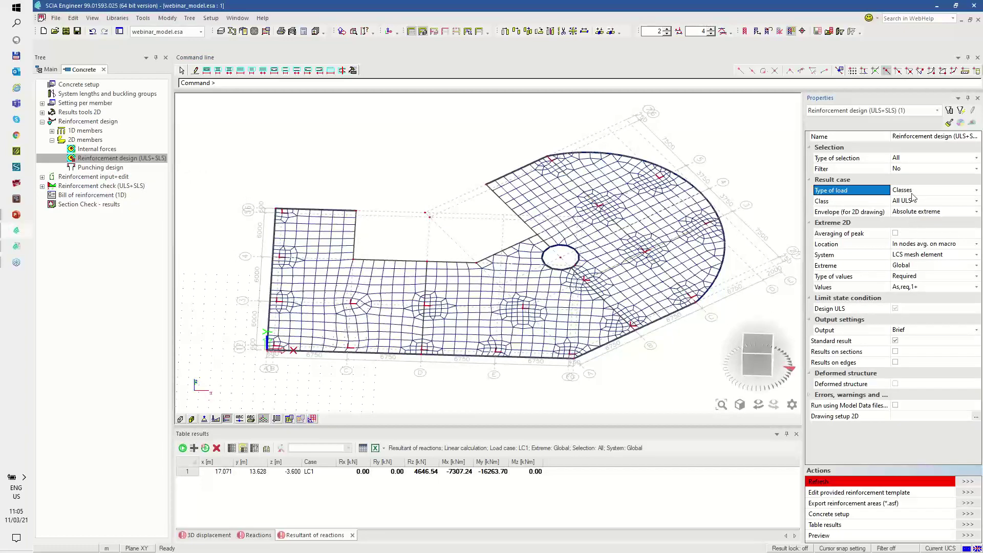
{"action": "left_click", "coordinate": [917, 202]}
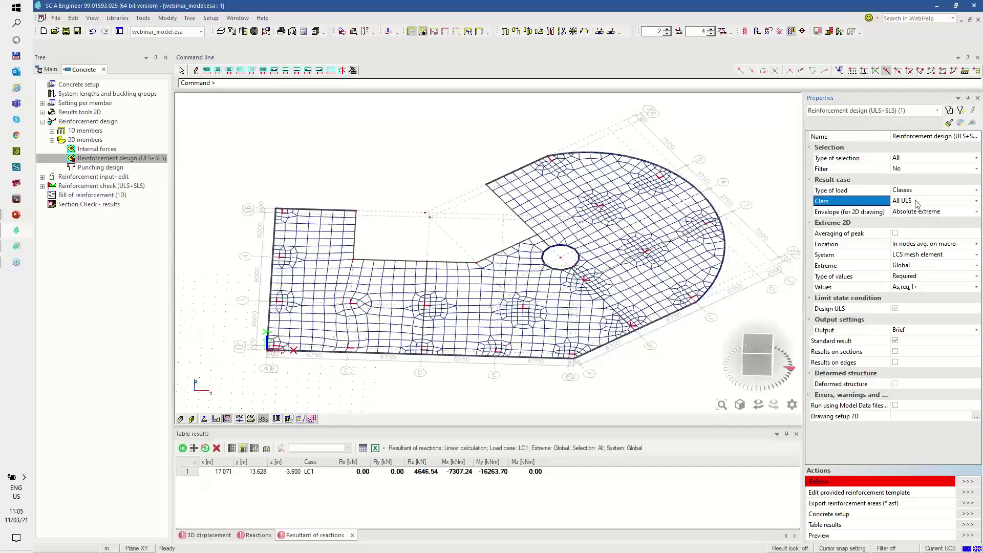
{"action": "left_click", "coordinate": [917, 203]}
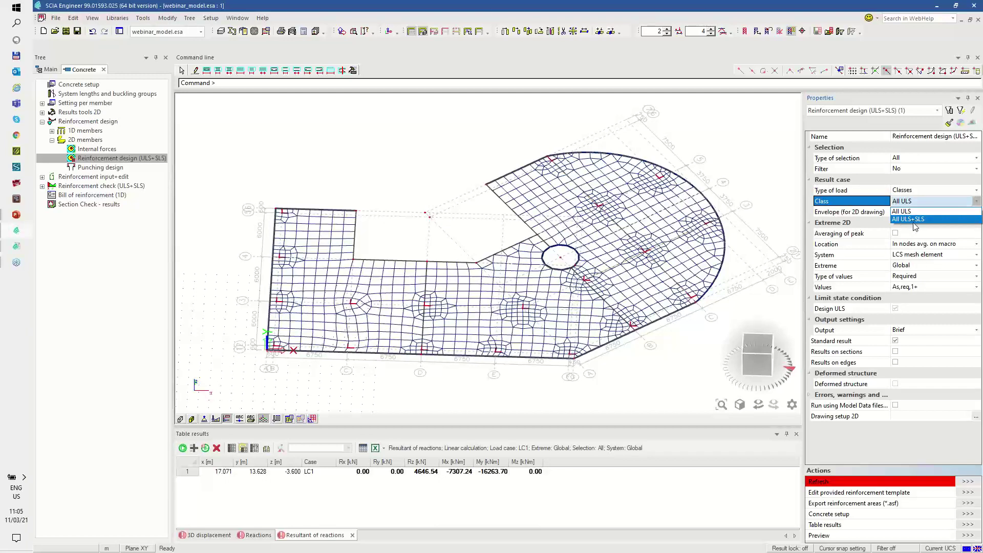
{"action": "left_click", "coordinate": [920, 220]}
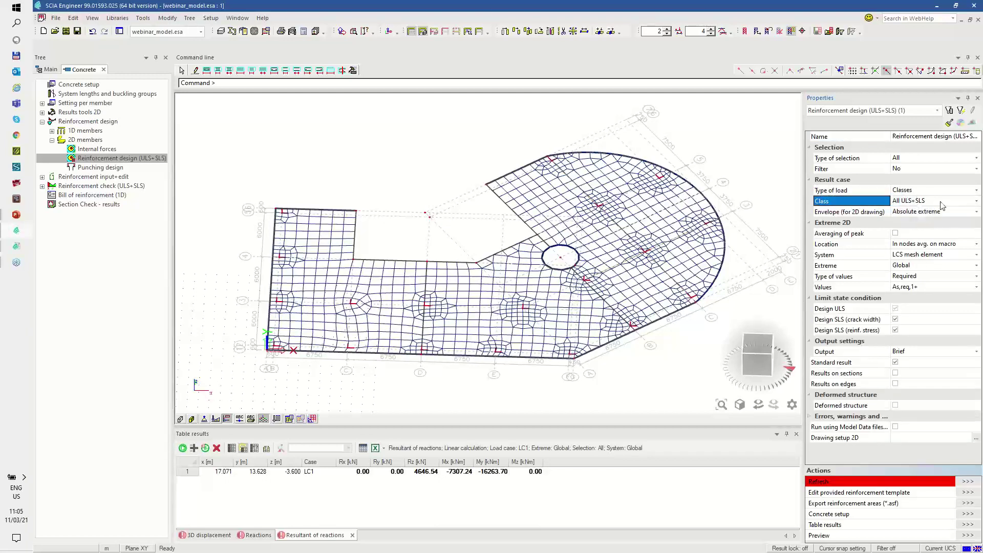
Set the location of the reinforcement design results to In centres
{"action": "left_click", "coordinate": [915, 247]}
{"action": "left_click", "coordinate": [915, 248]}
{"action": "left_click", "coordinate": [914, 258]}
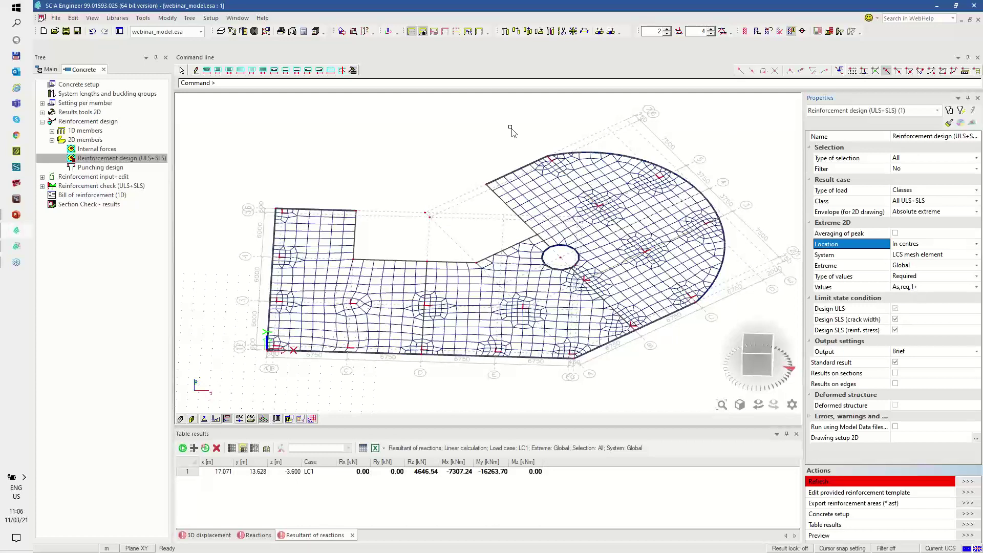
Enable Drawing directions for design in the view parameters for all entities, so the reinforcement directions are drawn on the slab
{"action": "right_click", "coordinate": [405, 119]}
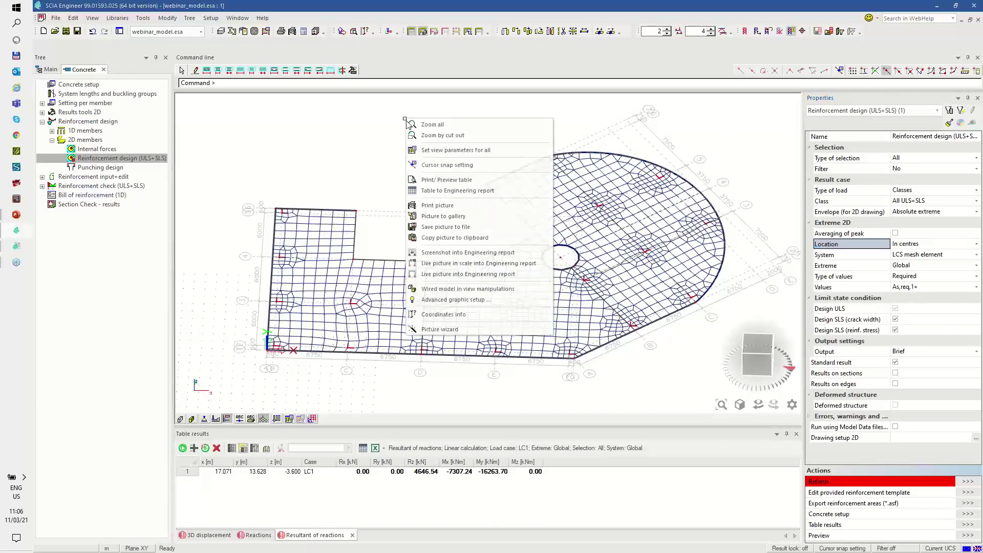
{"action": "left_click", "coordinate": [451, 151]}
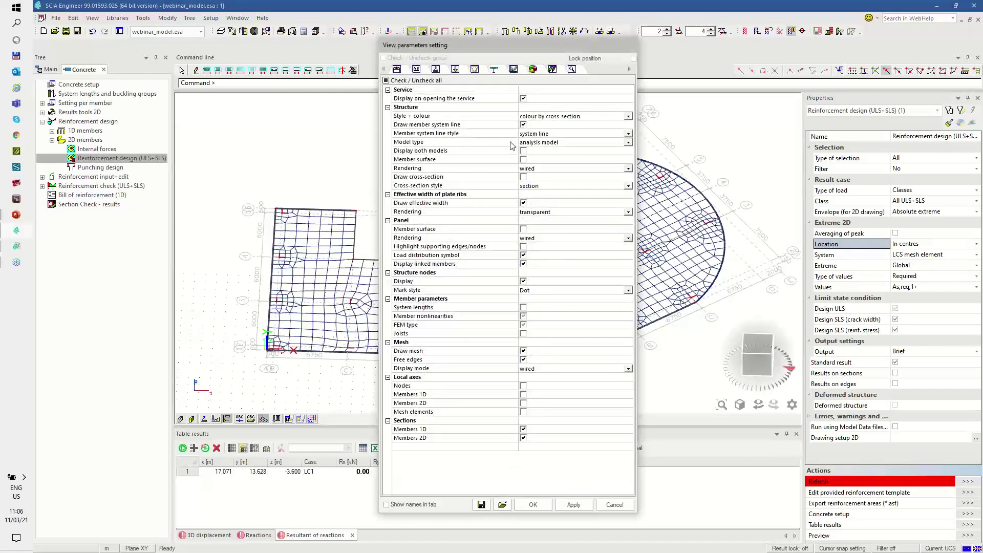
{"action": "left_click", "coordinate": [475, 70]}
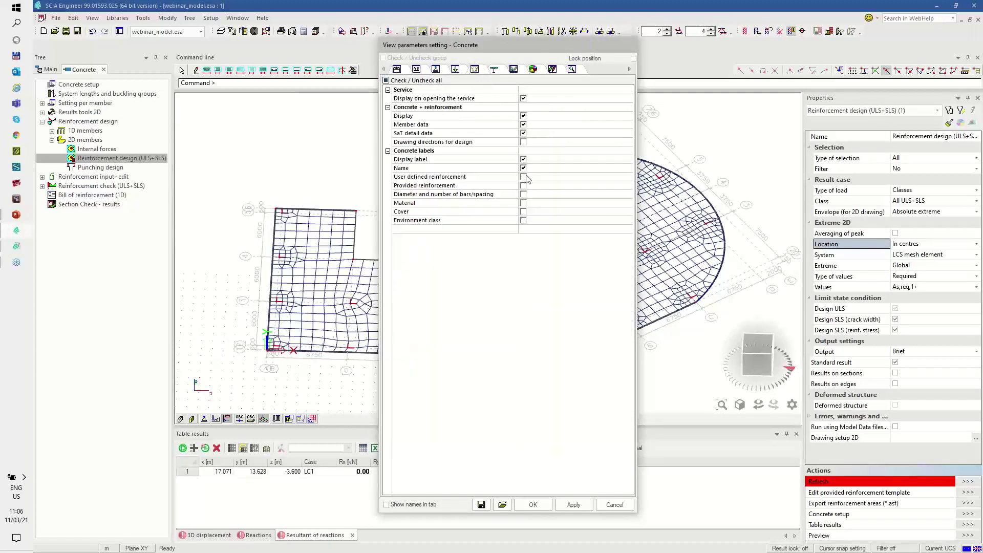
{"action": "left_click", "coordinate": [522, 142]}
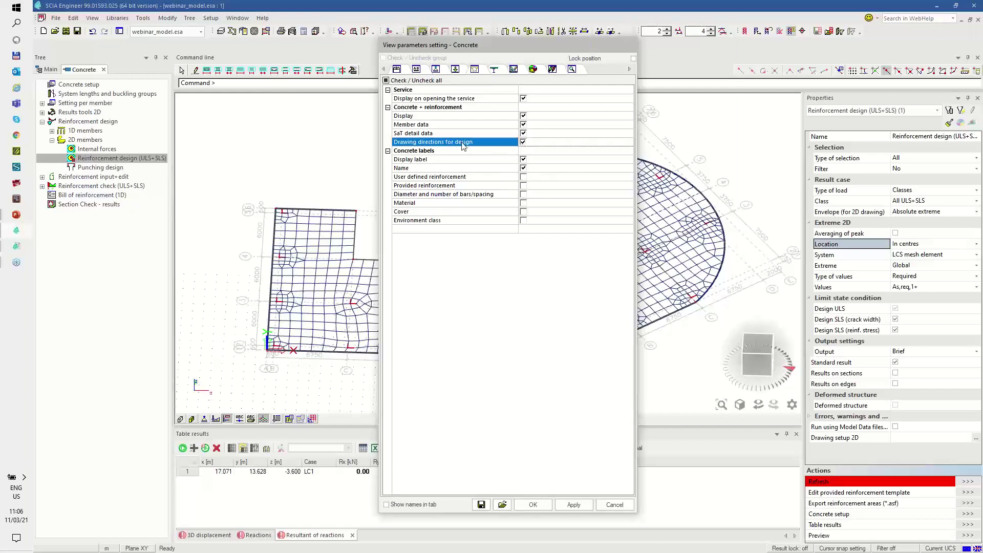
{"action": "left_click", "coordinate": [574, 505]}
{"action": "left_click", "coordinate": [544, 505]}
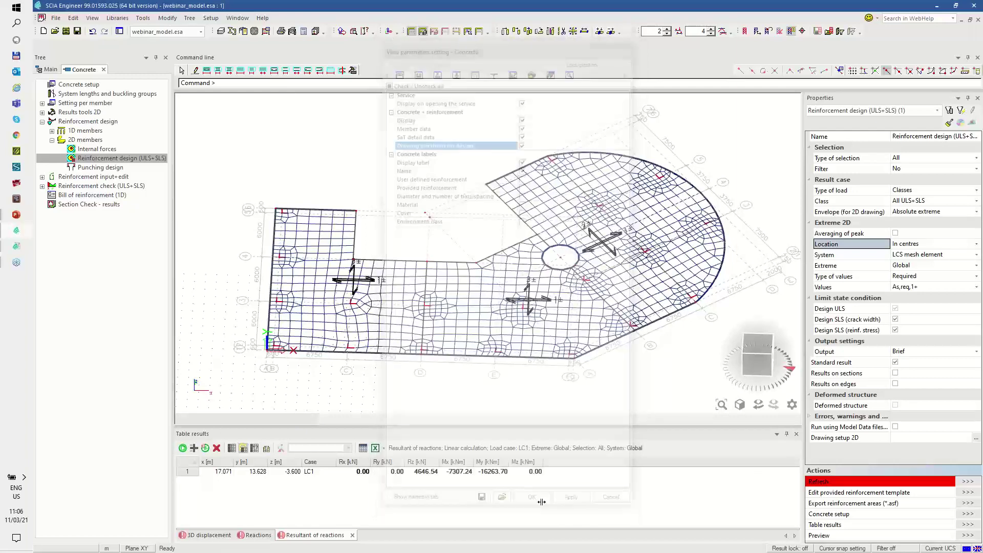
{"action": "scroll", "coordinate": [605, 243], "scroll_direction": "up", "scroll_amount": 2}
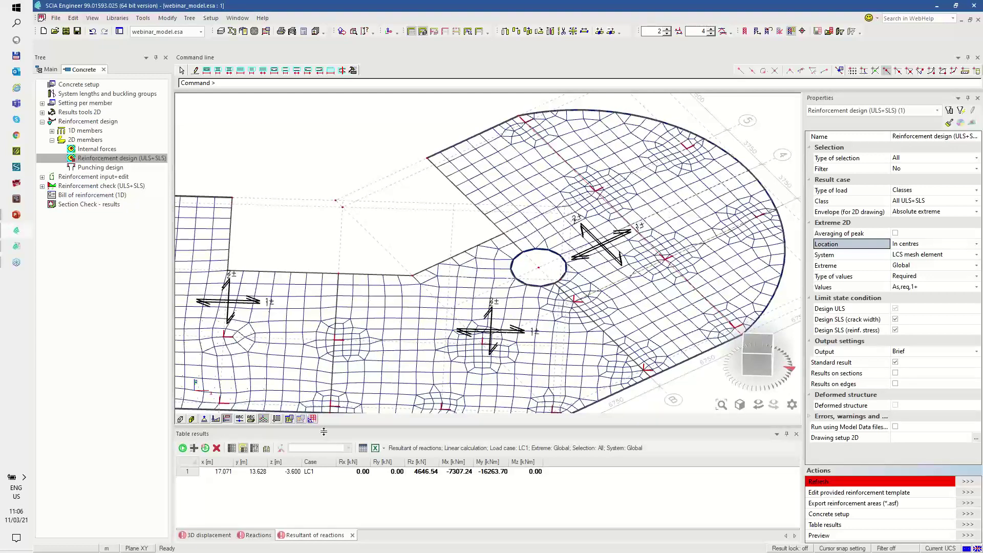
Show the local axes of the structure to compare them with the reinforcement directions, and hide them again
{"action": "left_click", "coordinate": [289, 420]}
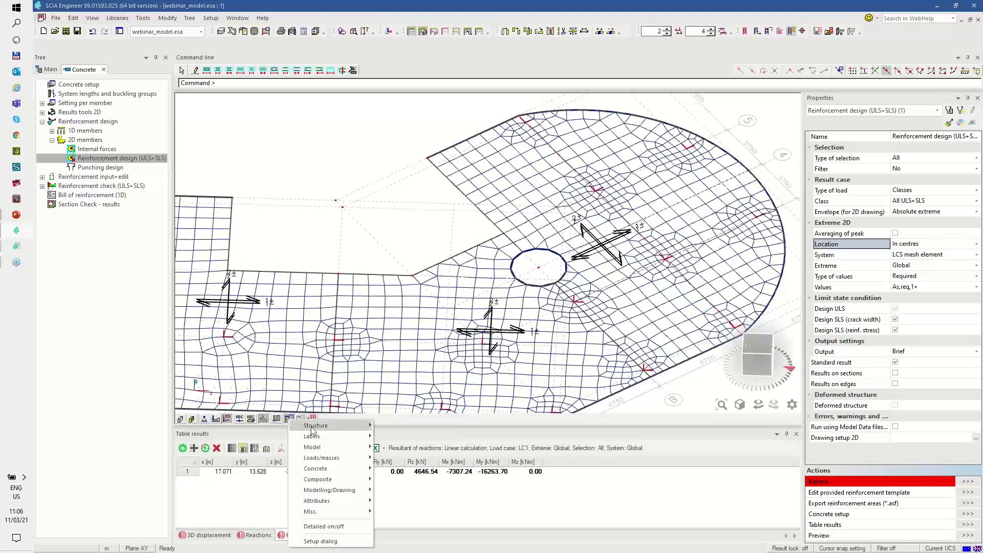
{"action": "mouse_move", "coordinate": [318, 427]}
{"action": "left_click", "coordinate": [400, 479]}
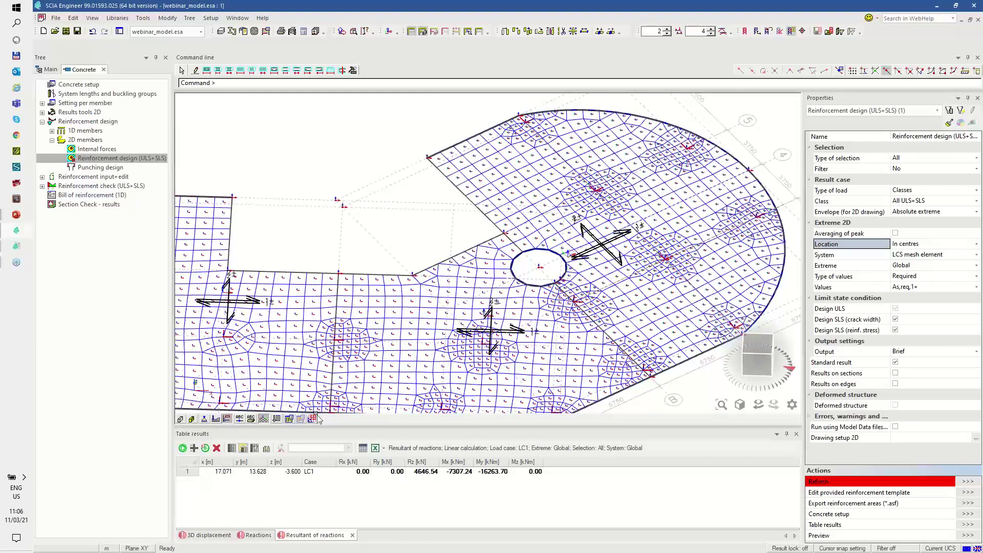
{"action": "left_click", "coordinate": [290, 419]}
{"action": "mouse_move", "coordinate": [327, 423]}
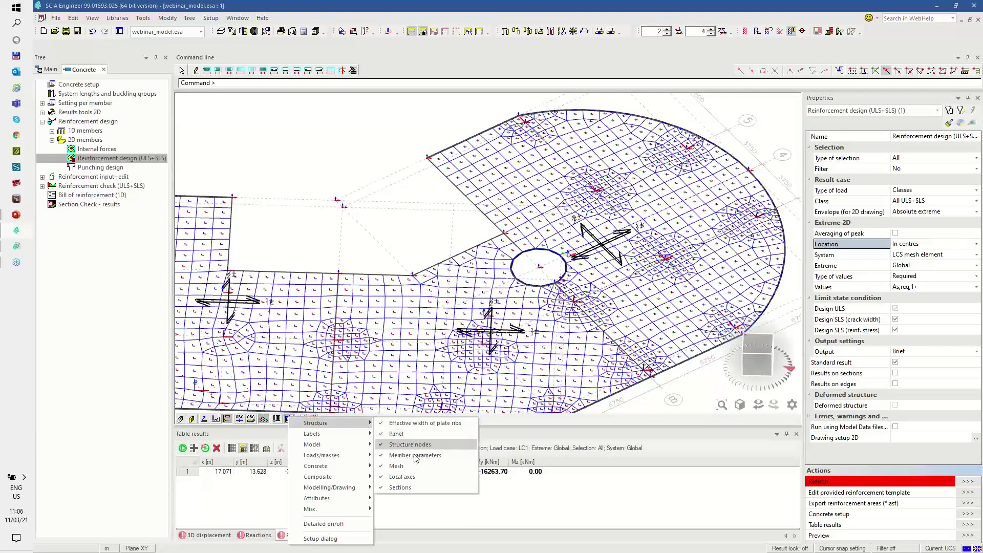
{"action": "left_click", "coordinate": [401, 476]}
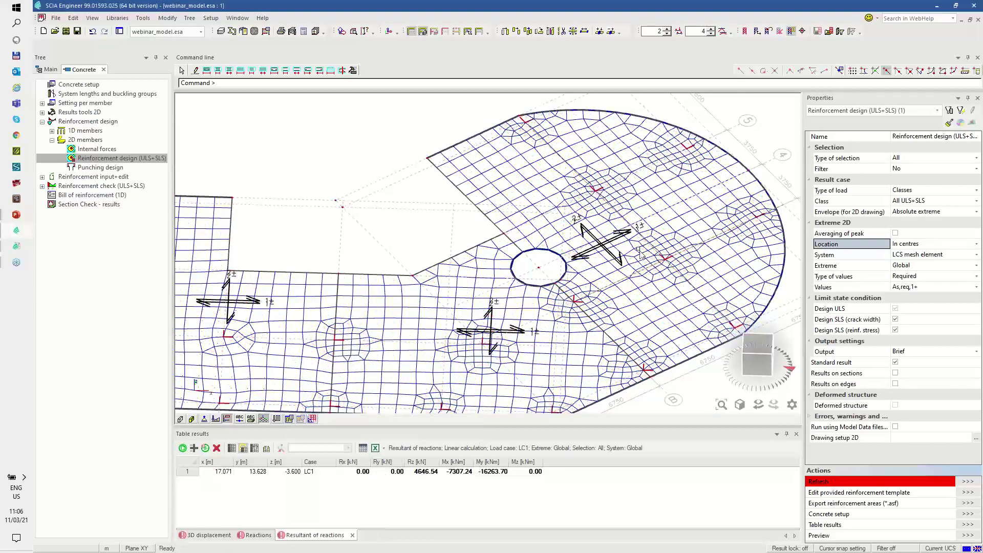
Run the slab's reinforcement design with the SLS crack width and stress conditions included, and display the required reinforcement As,req,2+
{"action": "left_click", "coordinate": [895, 309]}
{"action": "left_click", "coordinate": [896, 319]}
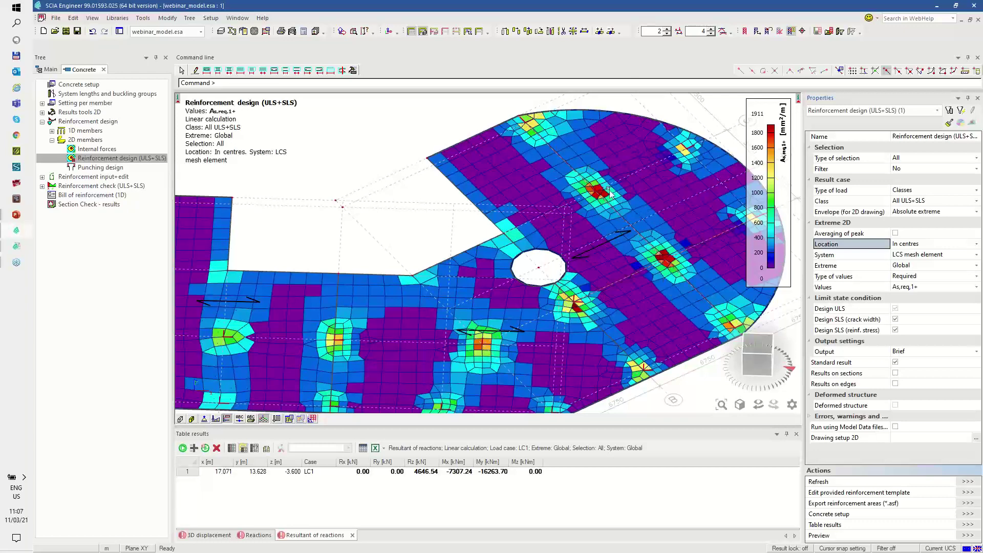
{"action": "left_click", "coordinate": [920, 288]}
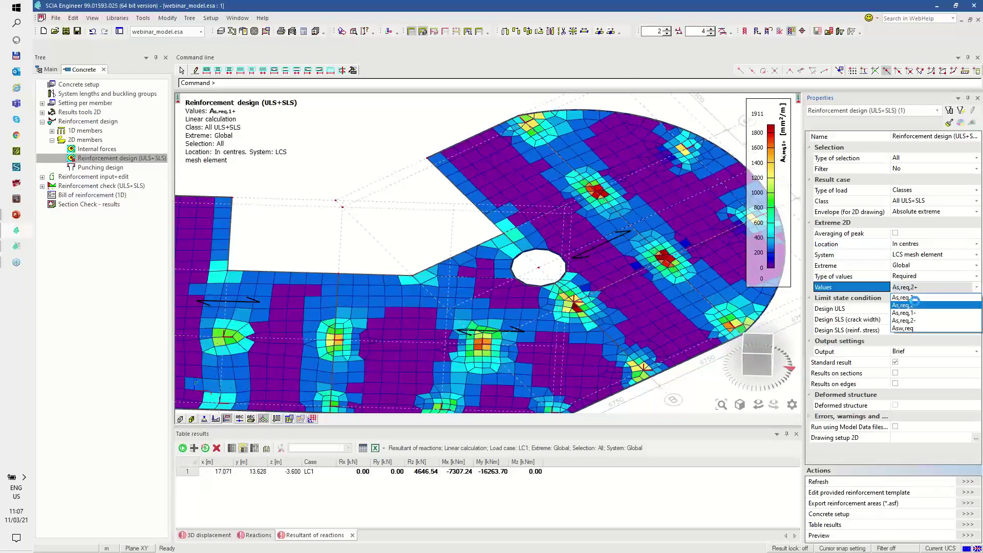
{"action": "left_click", "coordinate": [916, 304]}
{"action": "left_click", "coordinate": [968, 482]}
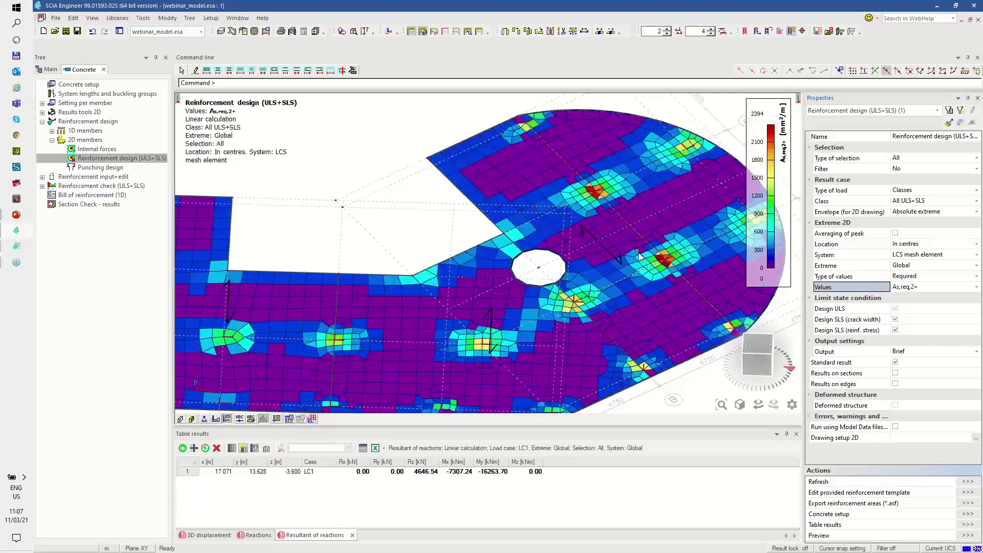
Display the required lower reinforcement As,req,1- over the slab
{"action": "left_click", "coordinate": [919, 288]}
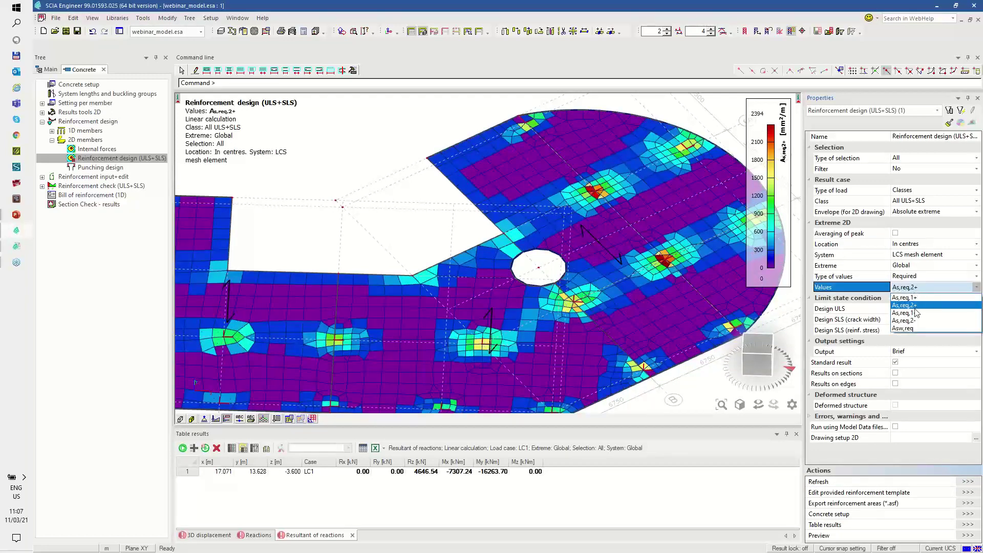
{"action": "left_click", "coordinate": [916, 309]}
{"action": "left_click", "coordinate": [967, 481]}
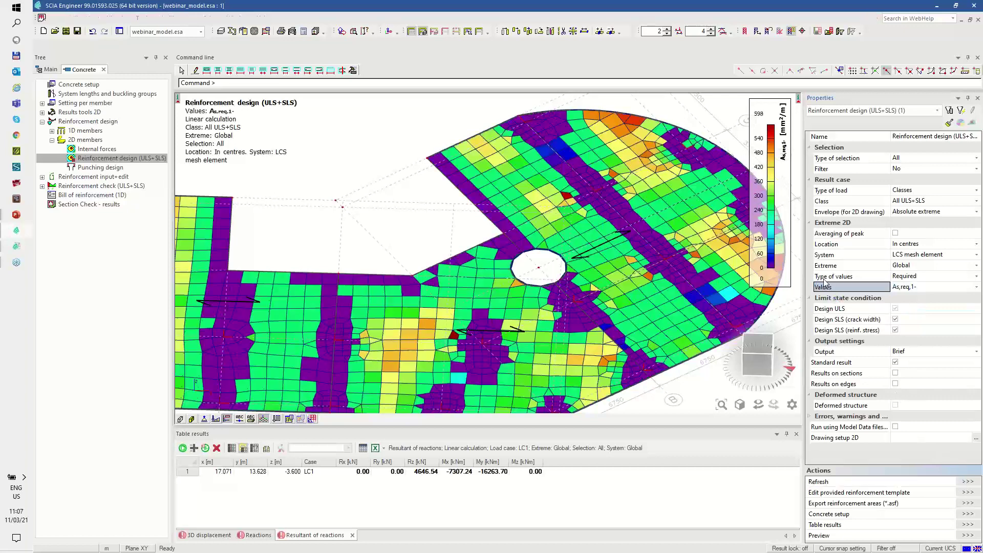
Display the required lower reinforcement As,req,2- over the slab
{"action": "left_click", "coordinate": [917, 288]}
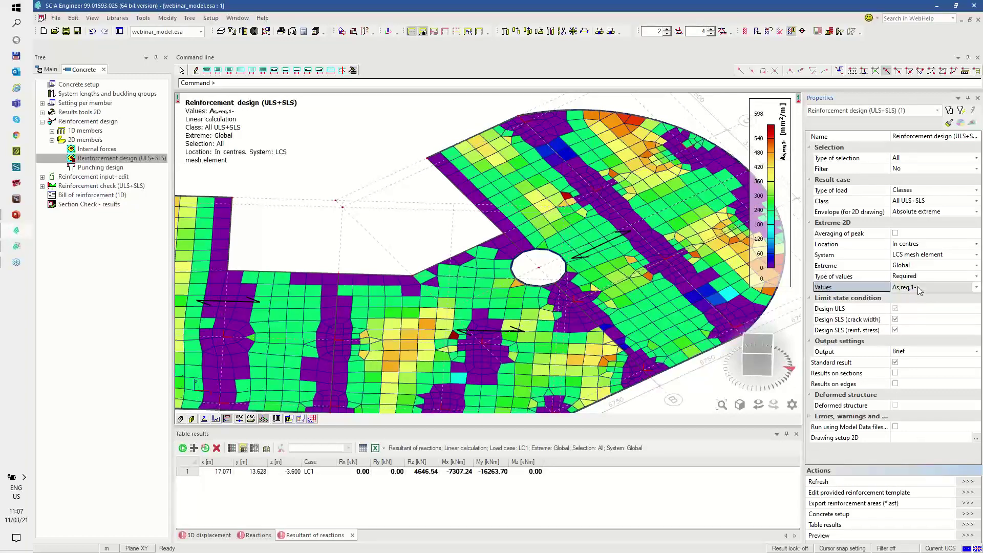
{"action": "left_click", "coordinate": [910, 322]}
{"action": "left_click", "coordinate": [961, 482]}
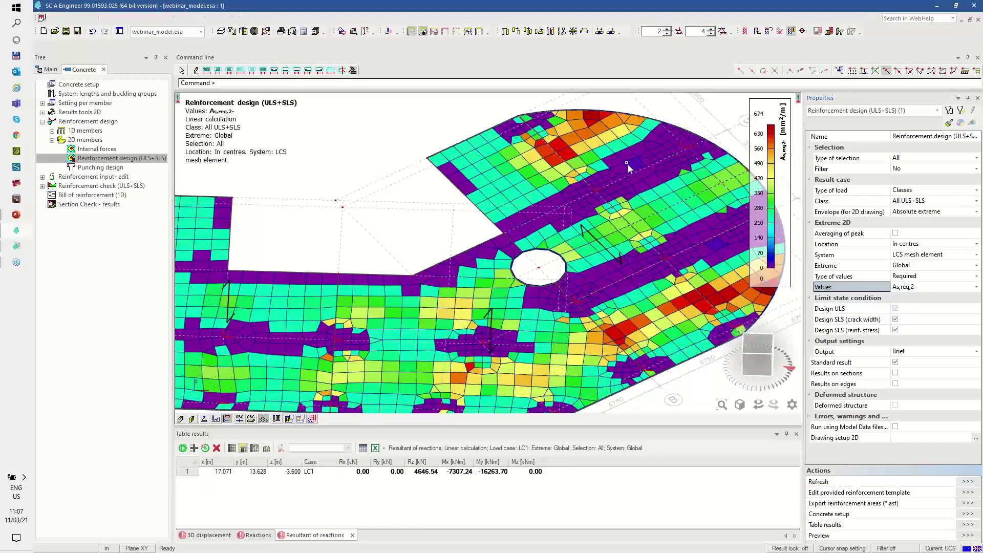
Switch the type of values to Required (statically) and display the additional SLS lower reinforcement ΔAs,serv,1- over the slab
{"action": "left_click", "coordinate": [905, 277]}
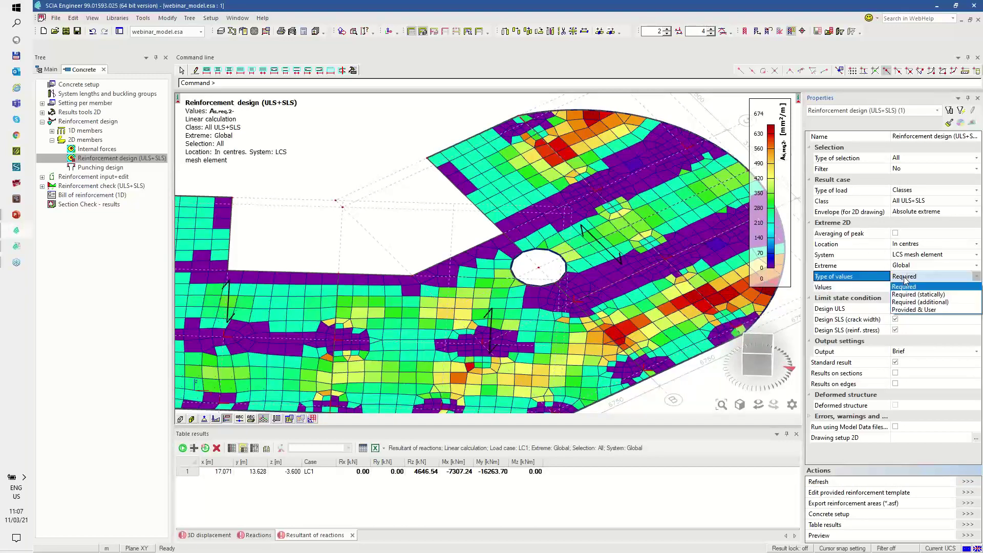
{"action": "left_click", "coordinate": [905, 295]}
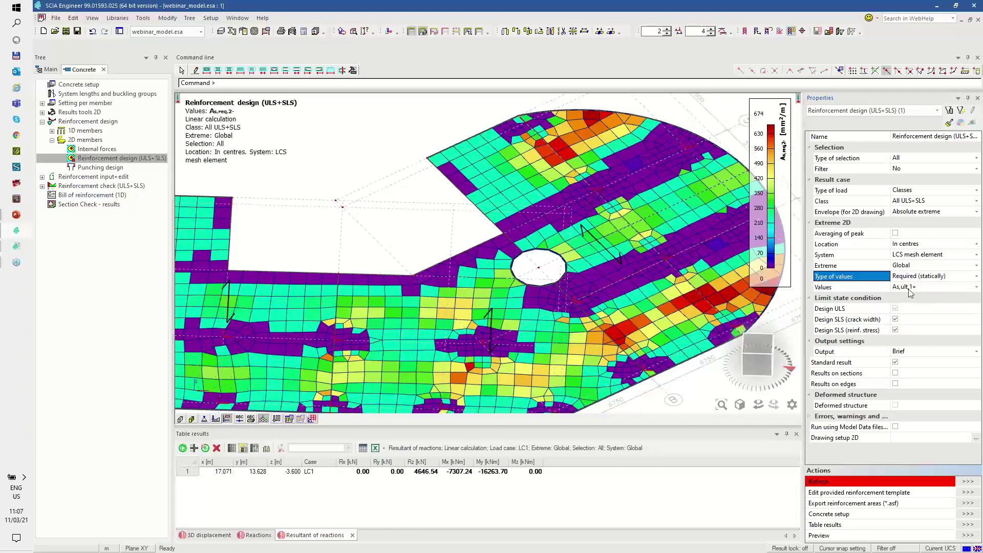
{"action": "left_click", "coordinate": [909, 288]}
{"action": "left_click", "coordinate": [910, 288]}
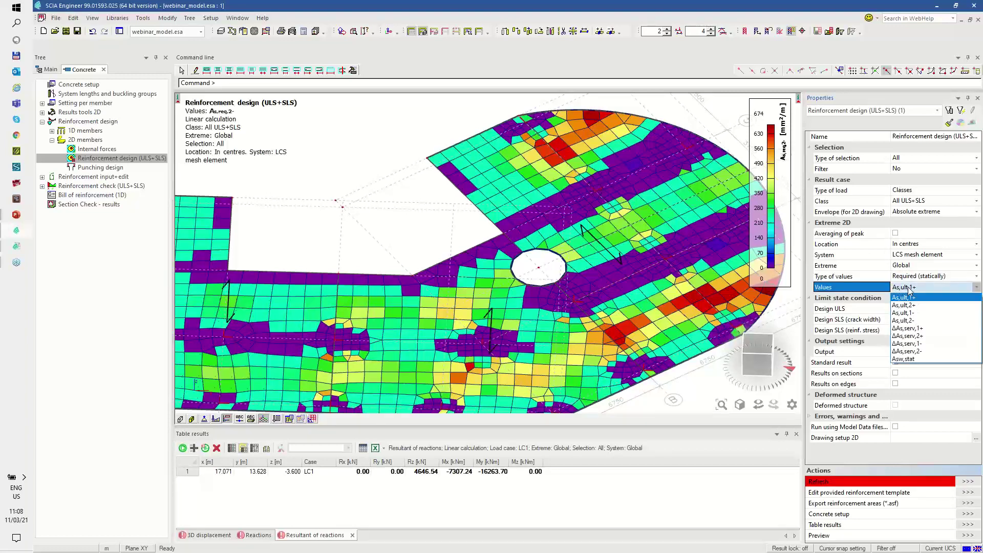
{"action": "left_click", "coordinate": [915, 313]}
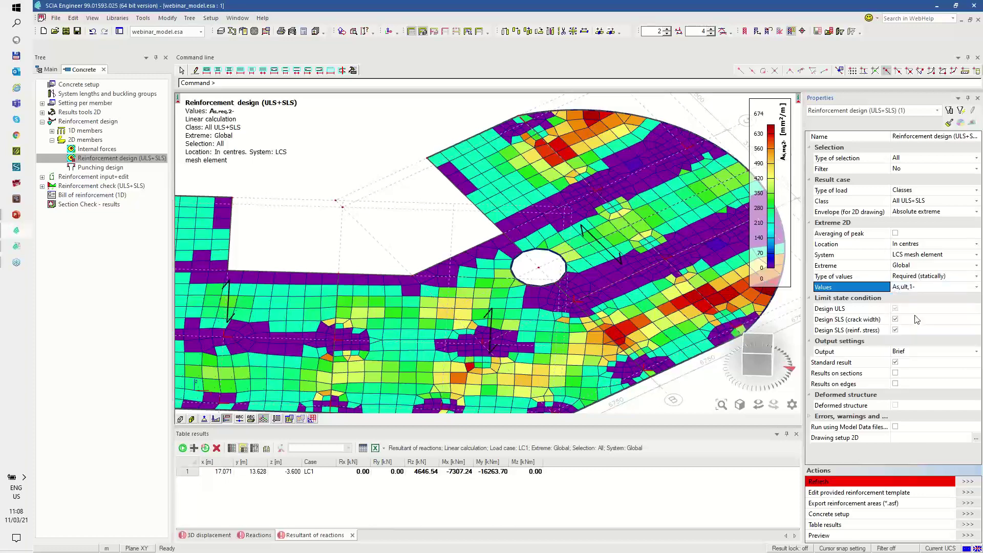
{"action": "left_click", "coordinate": [923, 288]}
{"action": "left_click", "coordinate": [916, 344]}
{"action": "left_click", "coordinate": [965, 483]}
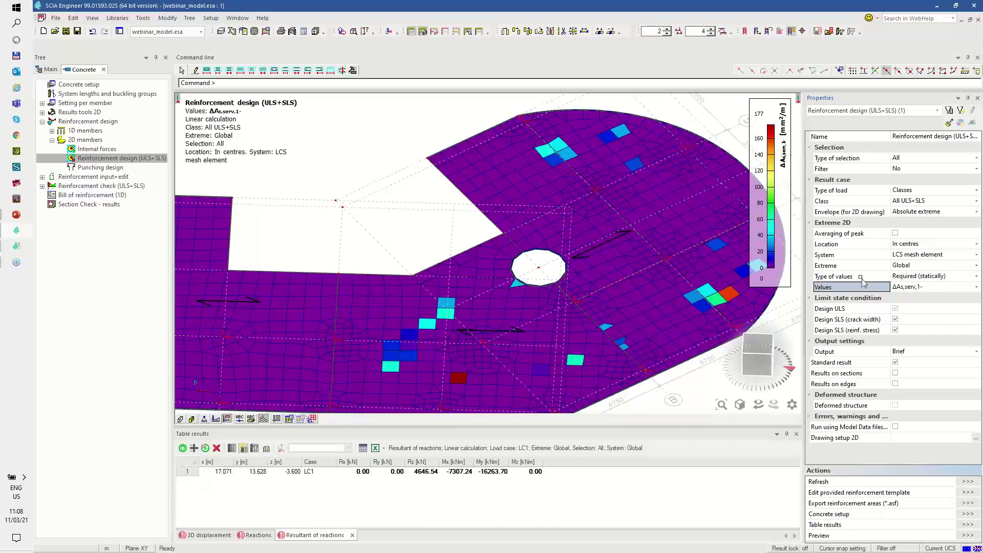
Return the type of values to Required and display the lower reinforcement As,req,1- on the slab
{"action": "left_click", "coordinate": [913, 276]}
{"action": "left_click", "coordinate": [912, 277]}
{"action": "left_click", "coordinate": [916, 287]}
{"action": "left_click", "coordinate": [916, 287]}
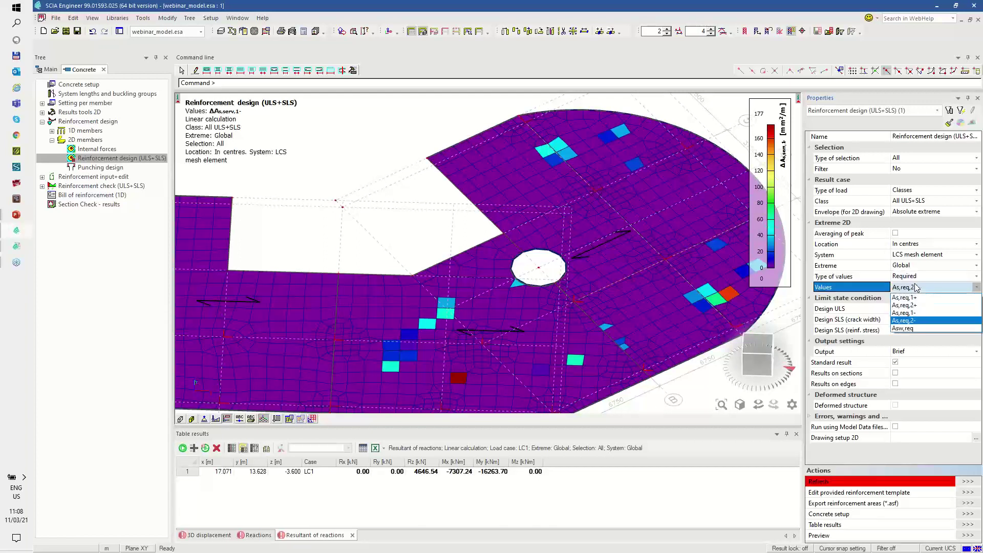
{"action": "left_click", "coordinate": [916, 313]}
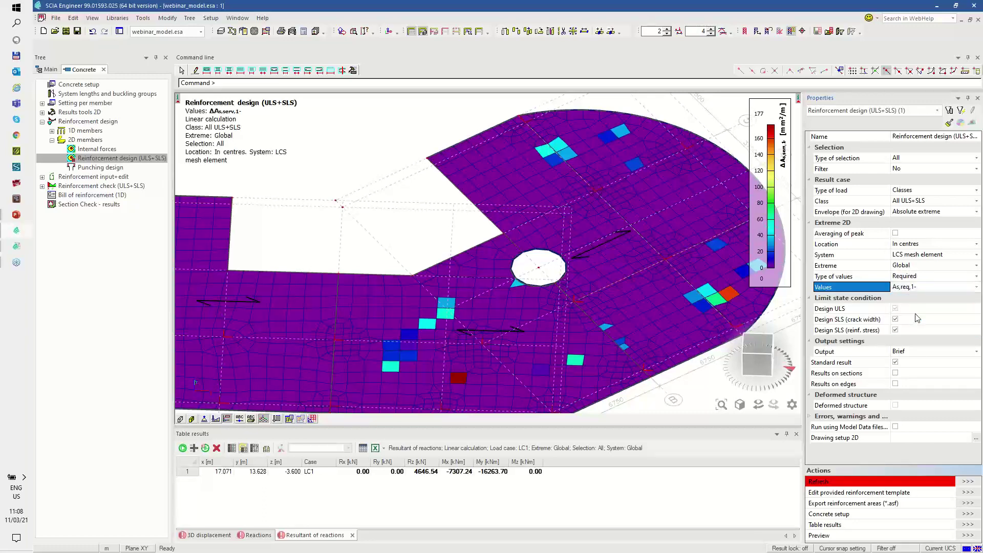
{"action": "left_click", "coordinate": [967, 481]}
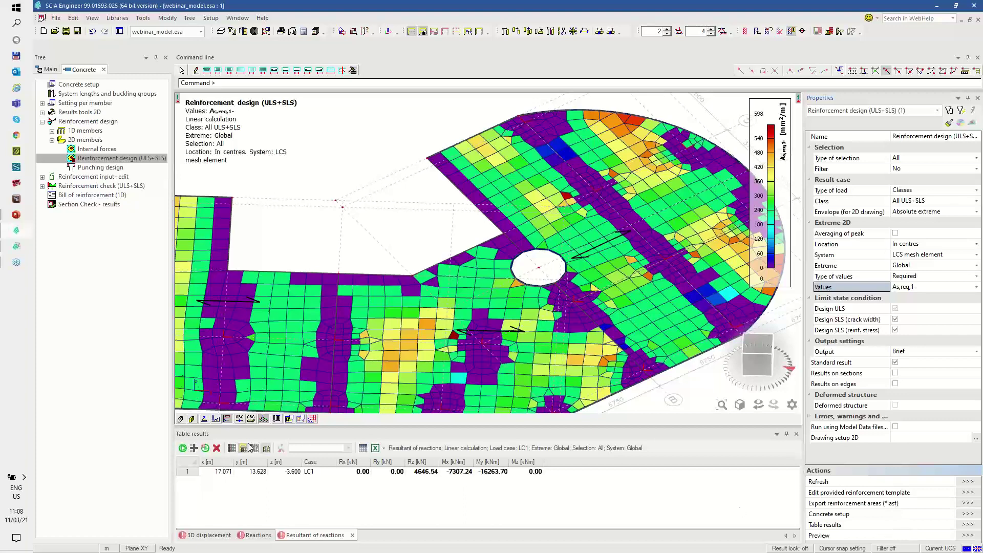
Delete the old result tables, generate the table for Reinforcement design (ULS+SLS), and enlarge the table area to read its columns
{"action": "left_click", "coordinate": [217, 451]}
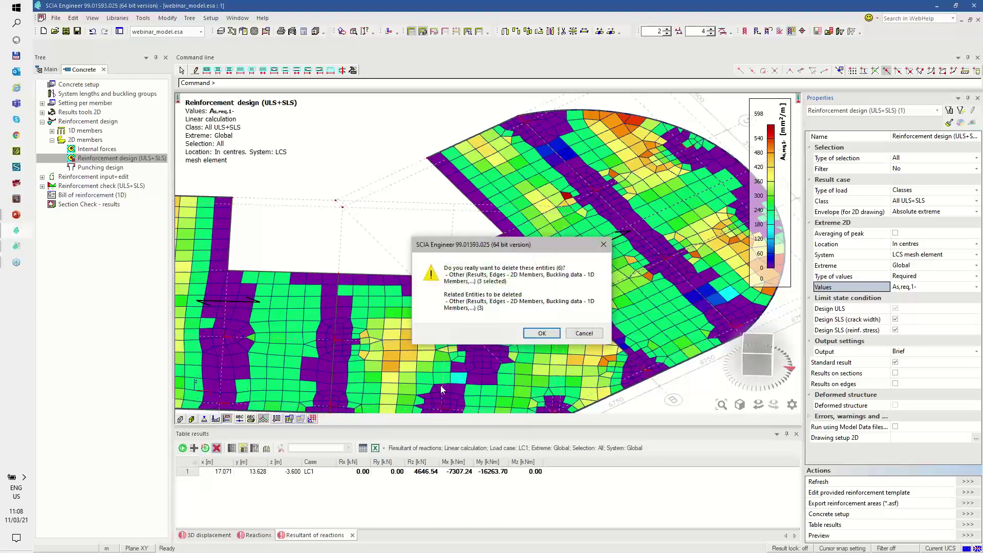
{"action": "left_click", "coordinate": [537, 335]}
{"action": "left_click", "coordinate": [183, 448]}
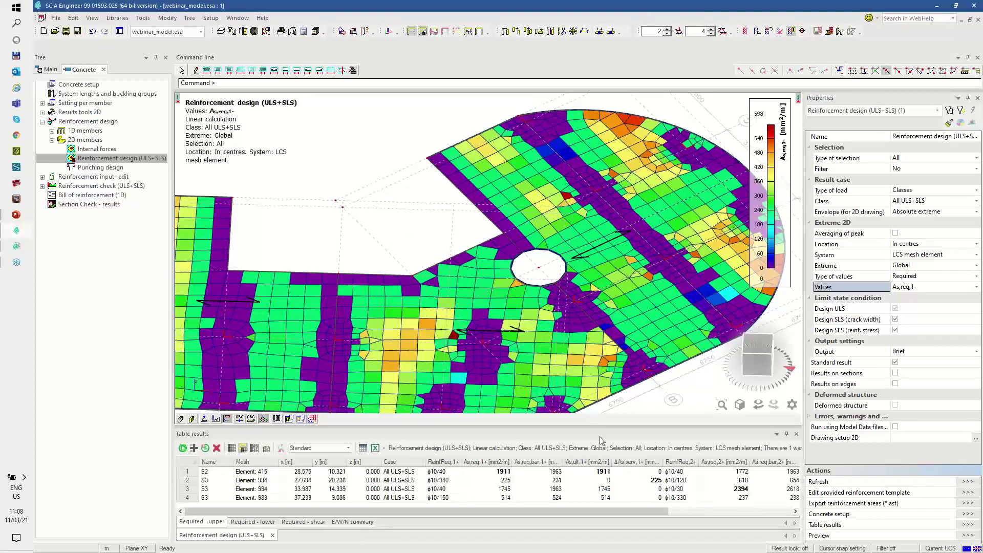
{"action": "left_click_drag", "start_coordinate": [576, 427], "coordinate": [564, 381]}
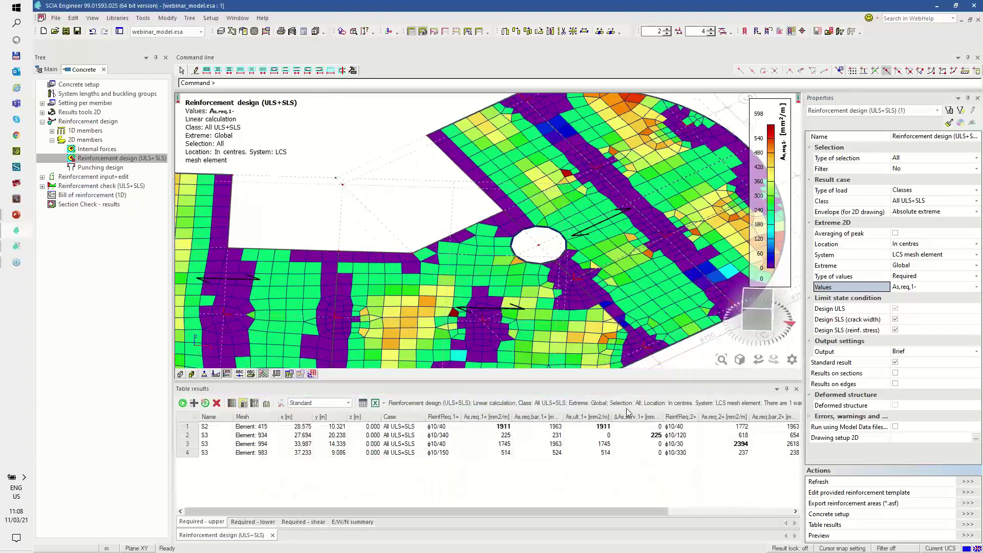
{"action": "left_click_drag", "start_coordinate": [638, 511], "coordinate": [662, 512]}
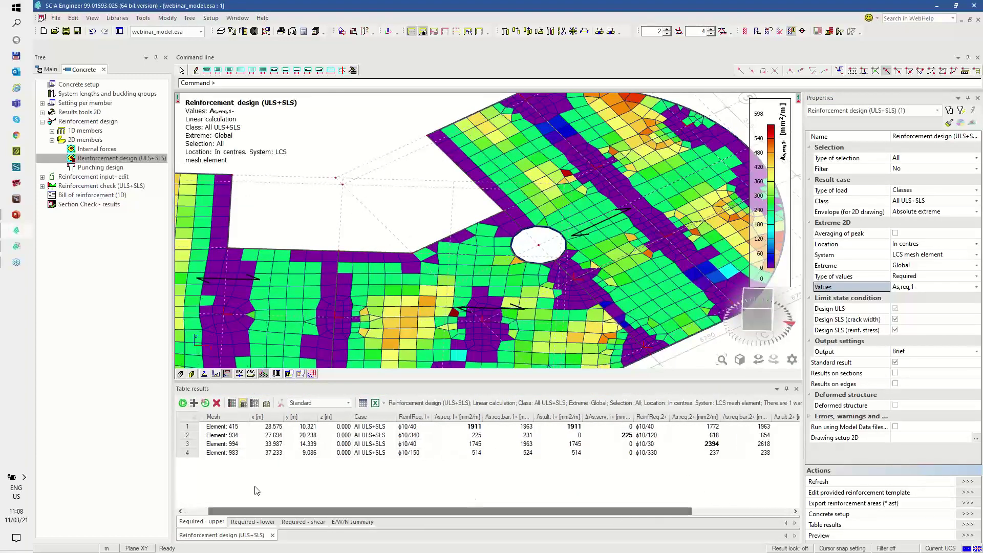
Sort the Required - lower results by As,req,1- in descending order and highlight element 542 in the model
{"action": "left_click", "coordinate": [253, 521]}
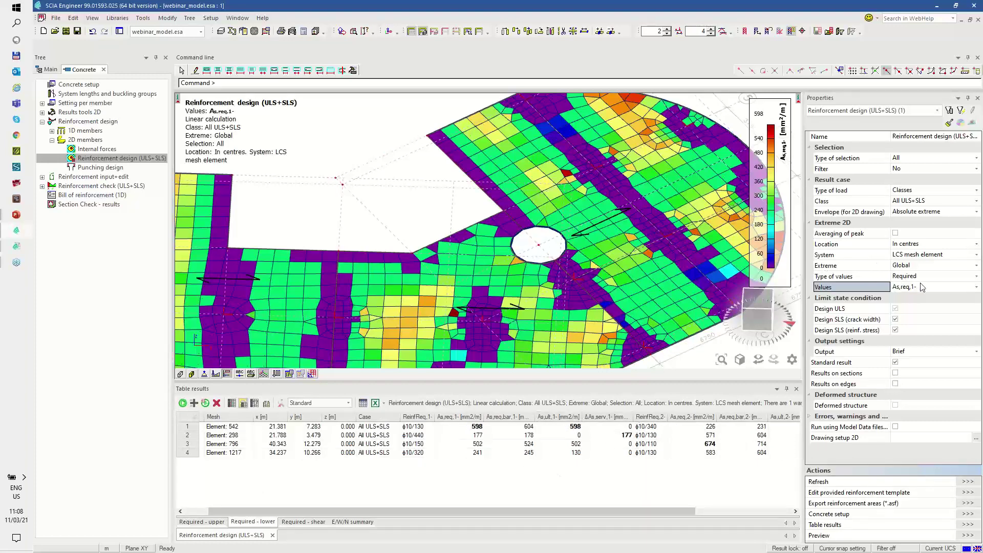
{"action": "left_click", "coordinate": [461, 416]}
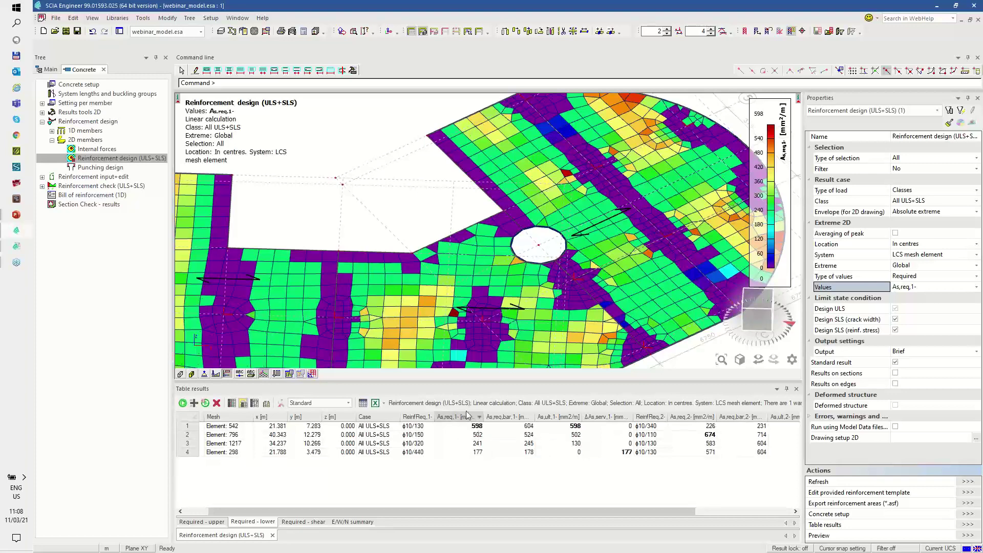
{"action": "right_click", "coordinate": [472, 426]}
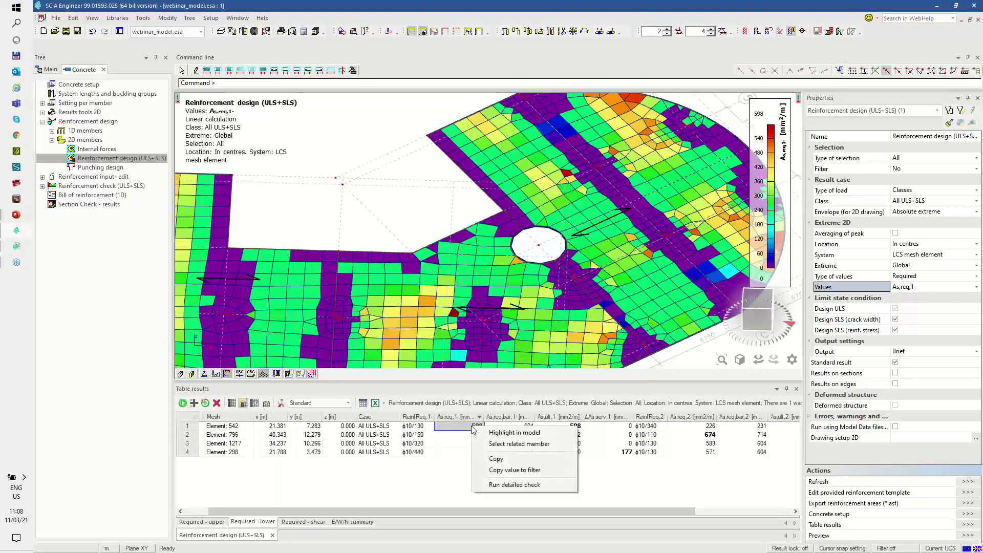
{"action": "left_click", "coordinate": [512, 433]}
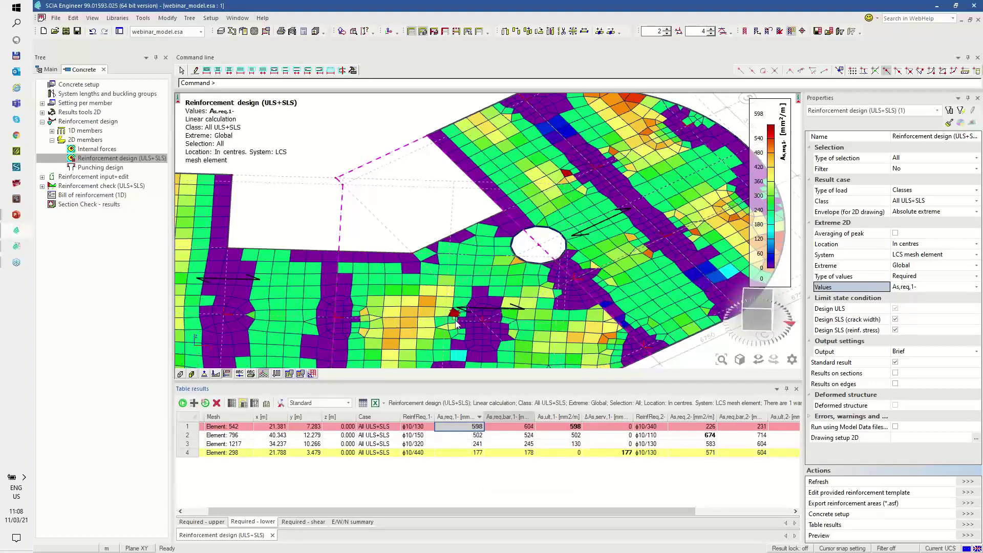
{"action": "scroll", "coordinate": [456, 322], "scroll_direction": "up", "scroll_amount": 4}
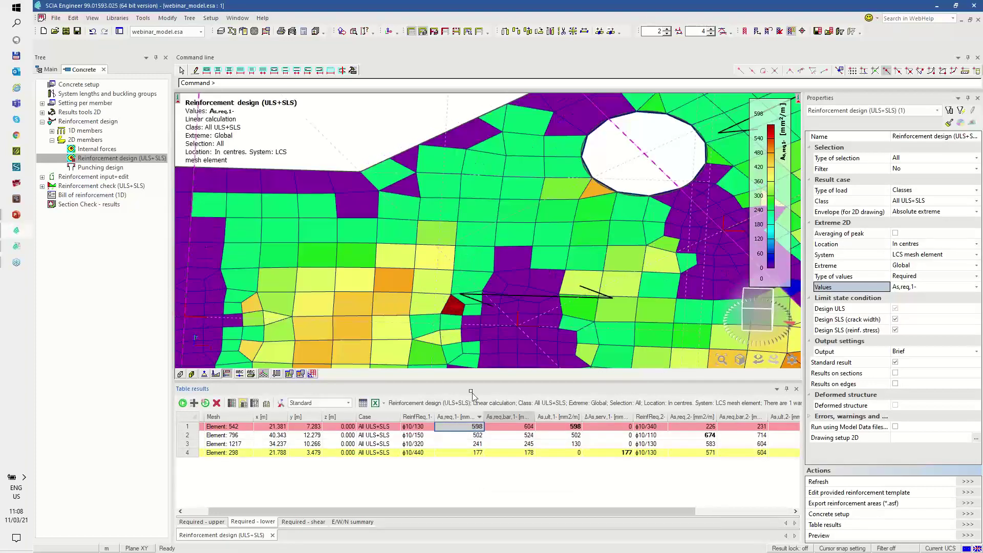
Examine the detailed report for element 542, covering its longitudinal reinforcement, ULS bending and SLS checks, and close it
{"action": "double_click", "coordinate": [457, 427]}
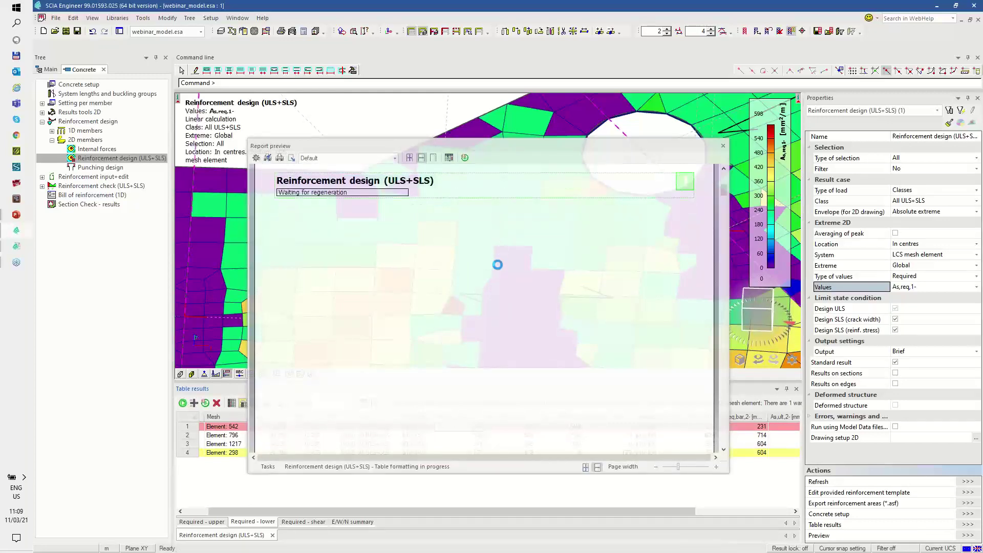
{"action": "left_click_drag", "start_coordinate": [616, 99], "coordinate": [612, 132]}
{"action": "scroll", "coordinate": [566, 328], "scroll_direction": "down", "scroll_amount": 1}
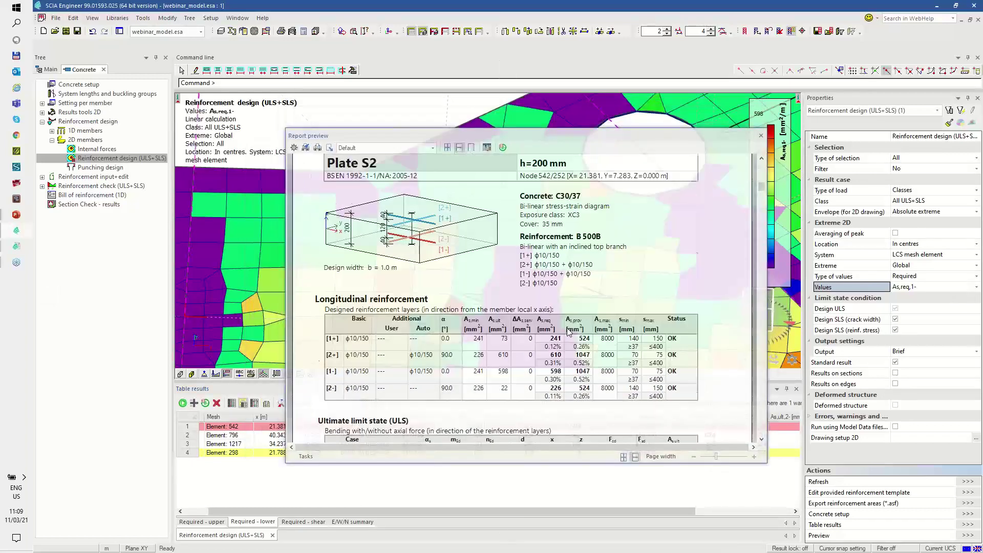
{"action": "scroll", "coordinate": [567, 330], "scroll_direction": "down", "scroll_amount": 1}
{"action": "scroll", "coordinate": [565, 329], "scroll_direction": "down", "scroll_amount": 1}
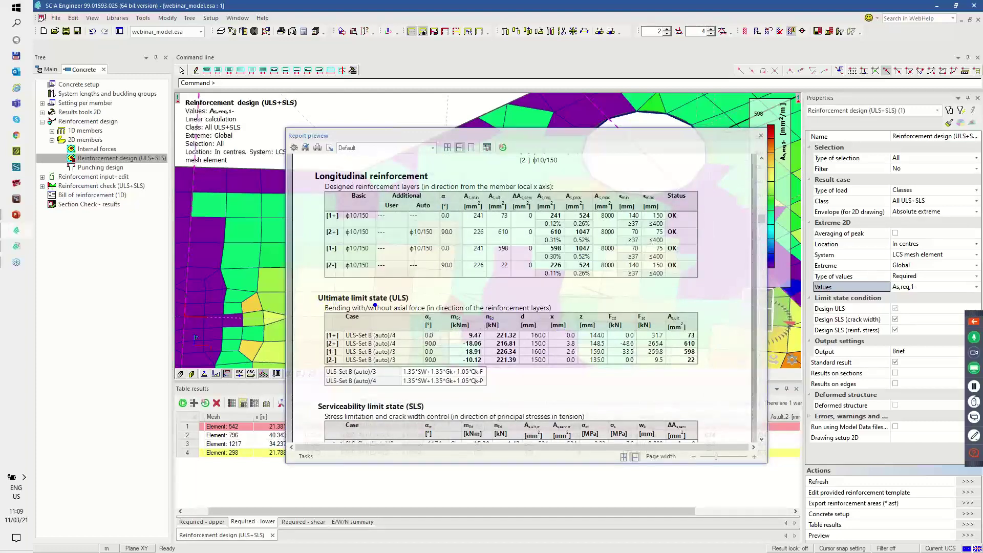
{"action": "left_click_drag", "start_coordinate": [545, 314], "coordinate": [563, 312]}
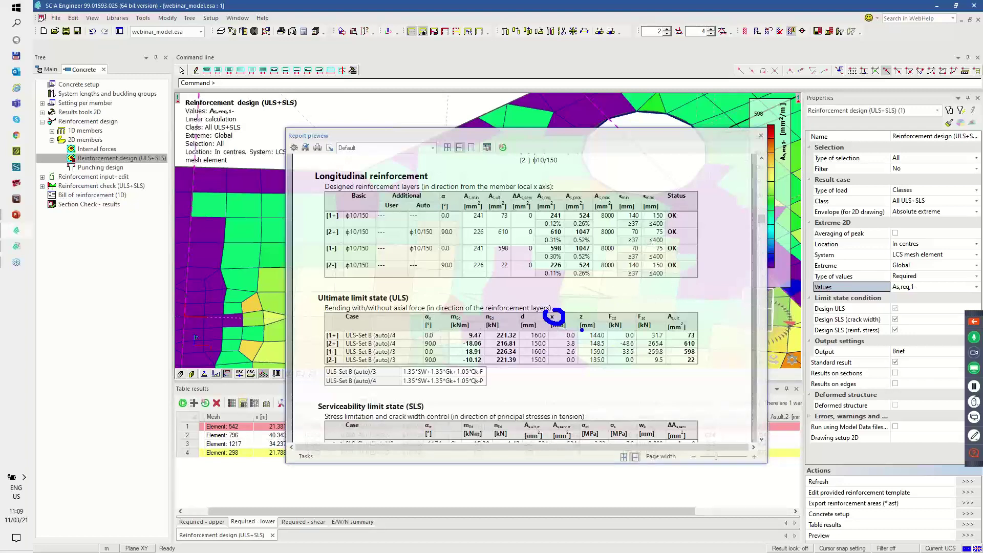
{"action": "mouse_move", "coordinate": [607, 309]}
{"action": "left_mouse_down"}
{"action": "mouse_move", "coordinate": [608, 318]}
{"action": "mouse_move", "coordinate": [649, 322]}
{"action": "left_mouse_up"}
{"action": "scroll", "coordinate": [656, 320], "scroll_direction": "down", "scroll_amount": 3}
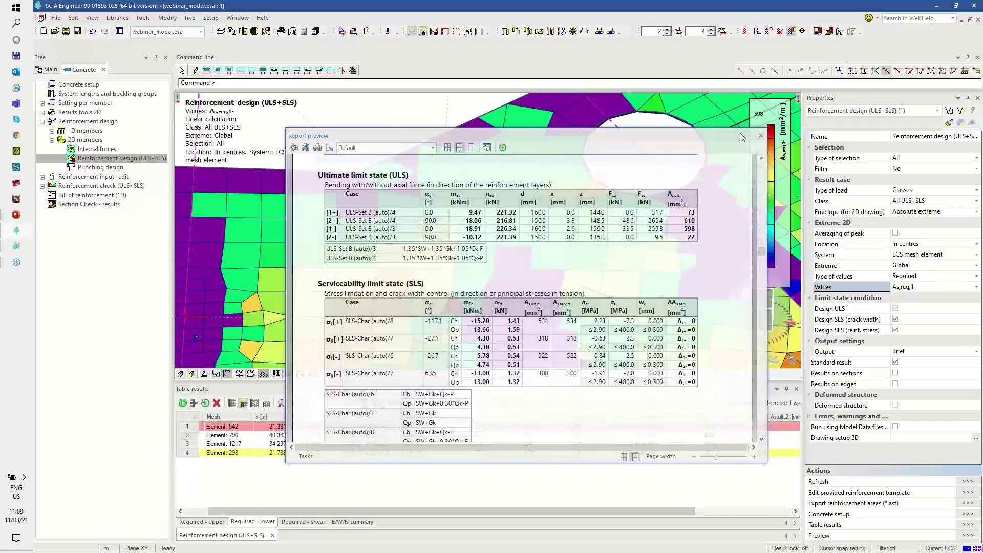
{"action": "left_click", "coordinate": [759, 137]}
Display the statically required SLS increment ΔAs,serv,1- on the slab to compare it with the results table
{"action": "left_click", "coordinate": [903, 280]}
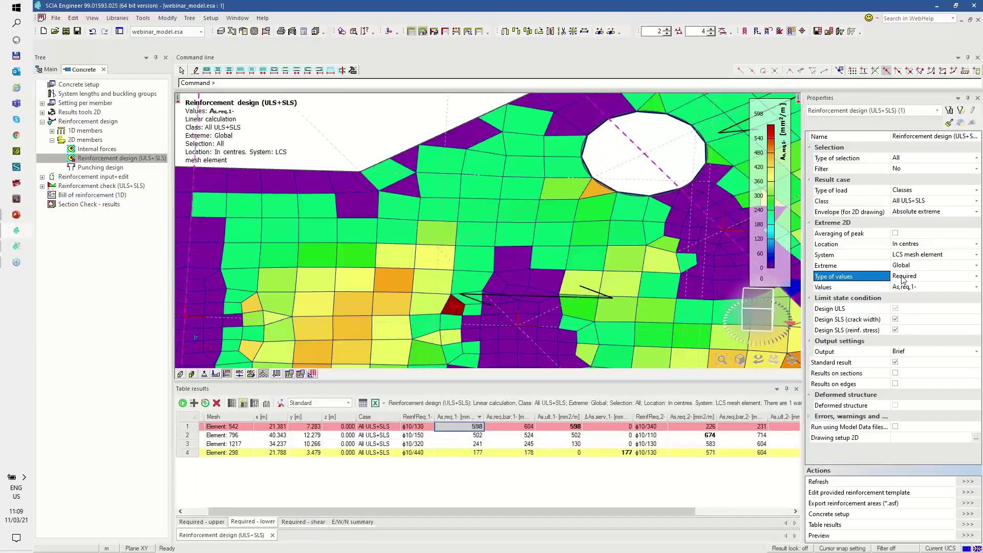
{"action": "left_click", "coordinate": [904, 279]}
{"action": "left_click", "coordinate": [915, 294]}
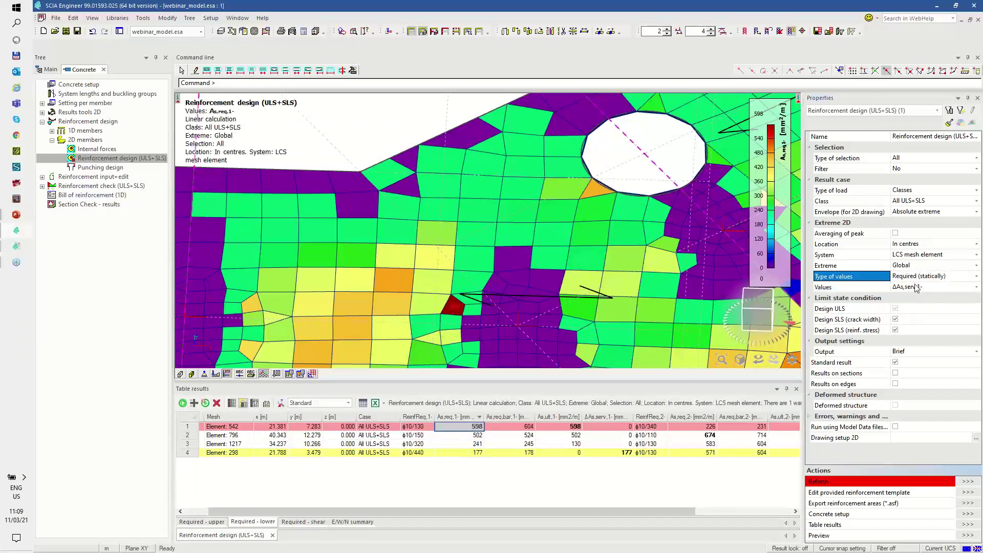
{"action": "left_click", "coordinate": [915, 286]}
{"action": "left_click", "coordinate": [915, 286]}
{"action": "left_click", "coordinate": [915, 323]}
{"action": "left_click", "coordinate": [967, 481]}
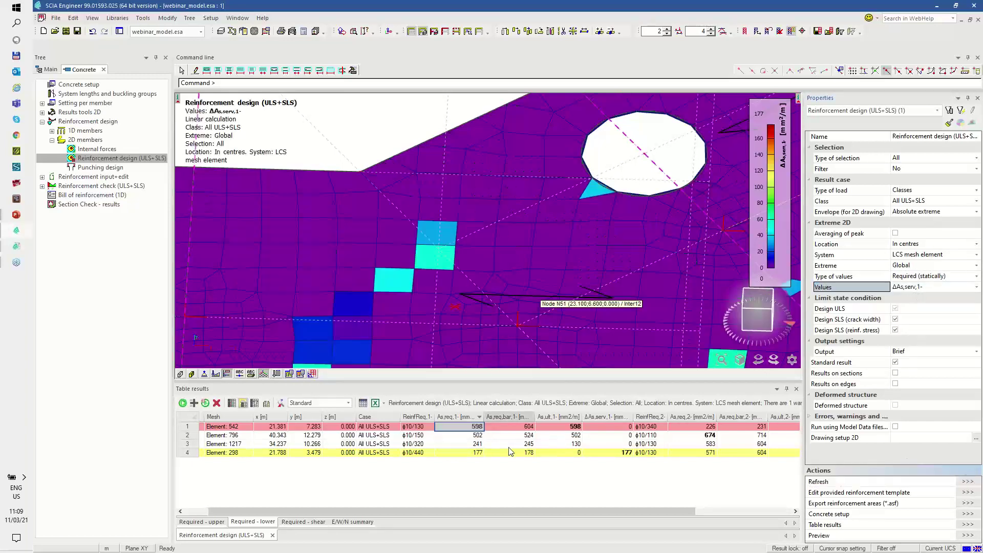
Locate the maximum ΔAs,serv,1- in the results table and highlight its element 298 in the model
{"action": "scroll", "coordinate": [397, 501], "scroll_direction": "right", "scroll_amount": 1}
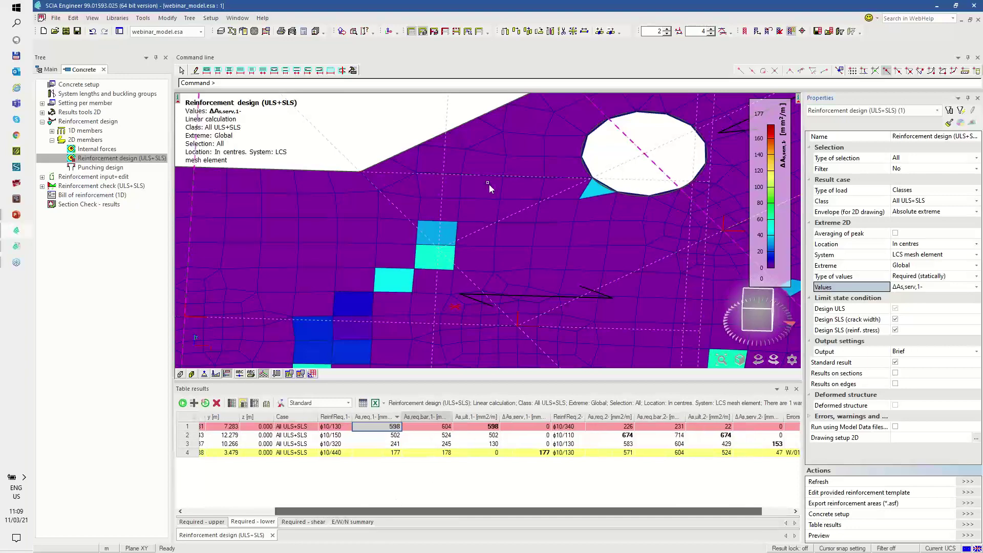
{"action": "scroll", "coordinate": [487, 189], "scroll_direction": "down", "scroll_amount": 4}
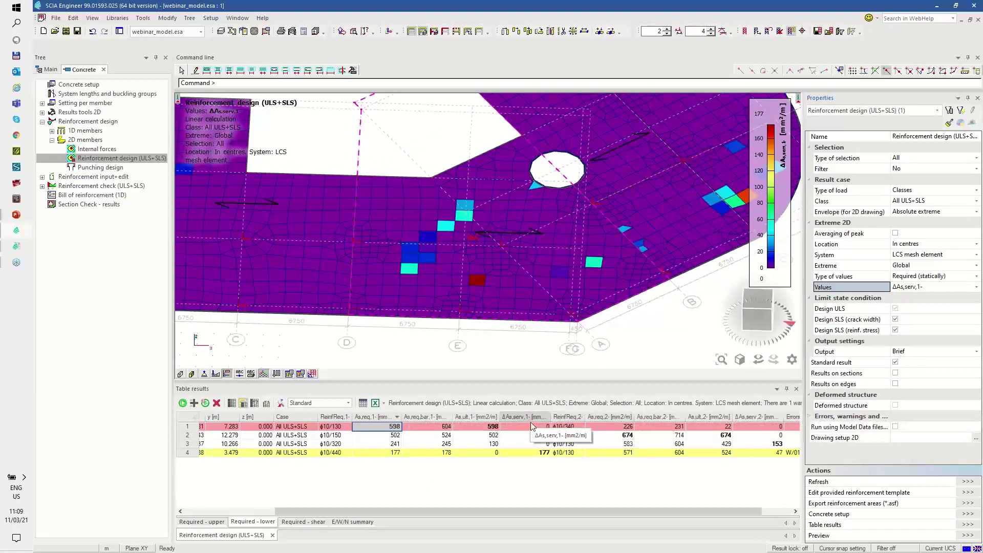
{"action": "left_click", "coordinate": [535, 455]}
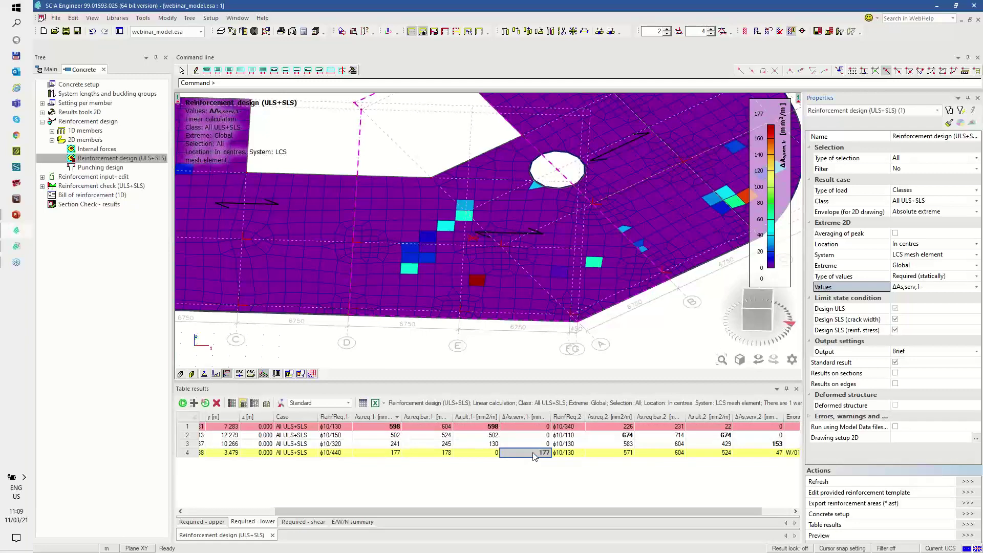
{"action": "right_click", "coordinate": [533, 454]}
{"action": "left_click", "coordinate": [552, 459]}
Examine the SLS stress and crack width results in the detailed report for element 298, then close it and clear the model highlight
{"action": "double_click", "coordinate": [525, 452]}
{"action": "scroll", "coordinate": [493, 299], "scroll_direction": "down", "scroll_amount": 1}
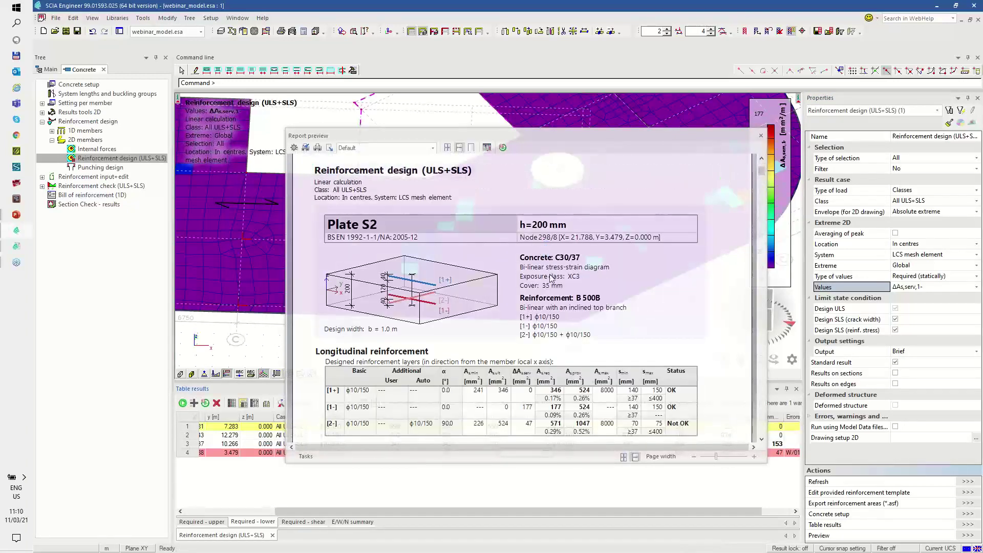
{"action": "scroll", "coordinate": [549, 278], "scroll_direction": "down", "scroll_amount": 5}
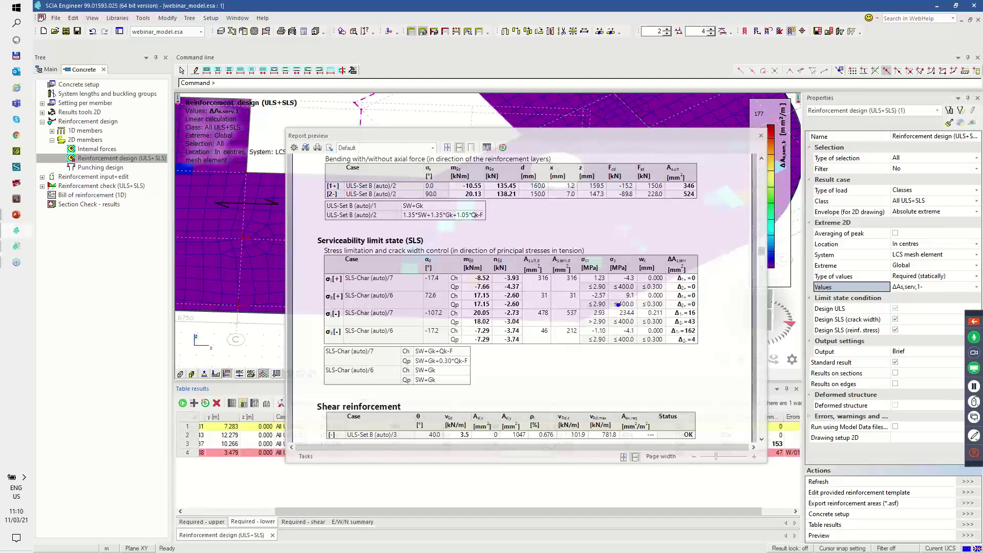
{"action": "mouse_move", "coordinate": [635, 324]}
{"action": "left_mouse_down"}
{"action": "mouse_move", "coordinate": [669, 318]}
{"action": "mouse_move", "coordinate": [659, 306]}
{"action": "left_mouse_up"}
{"action": "key", "text": "Escape"}
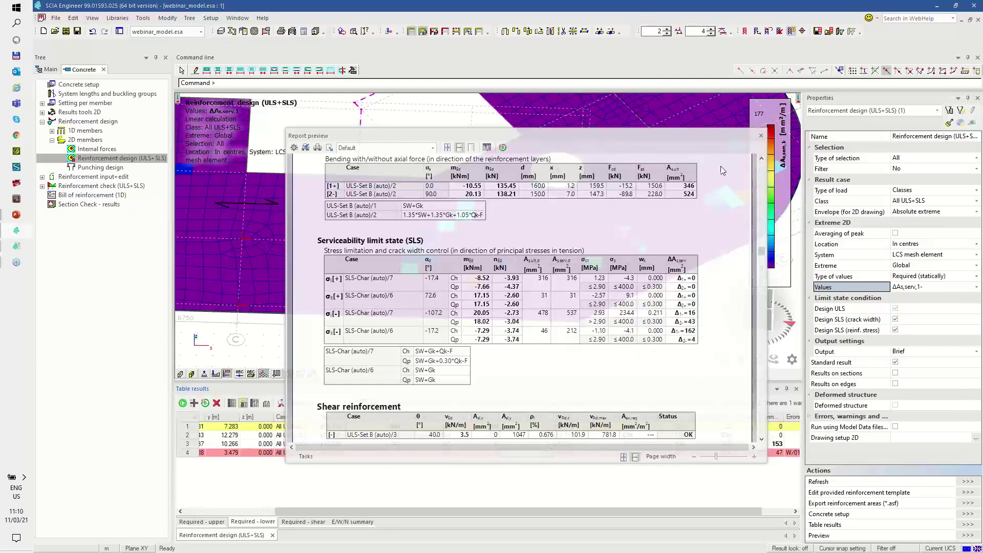
{"action": "left_click", "coordinate": [761, 135]}
{"action": "scroll", "coordinate": [574, 330], "scroll_direction": "down", "scroll_amount": 2}
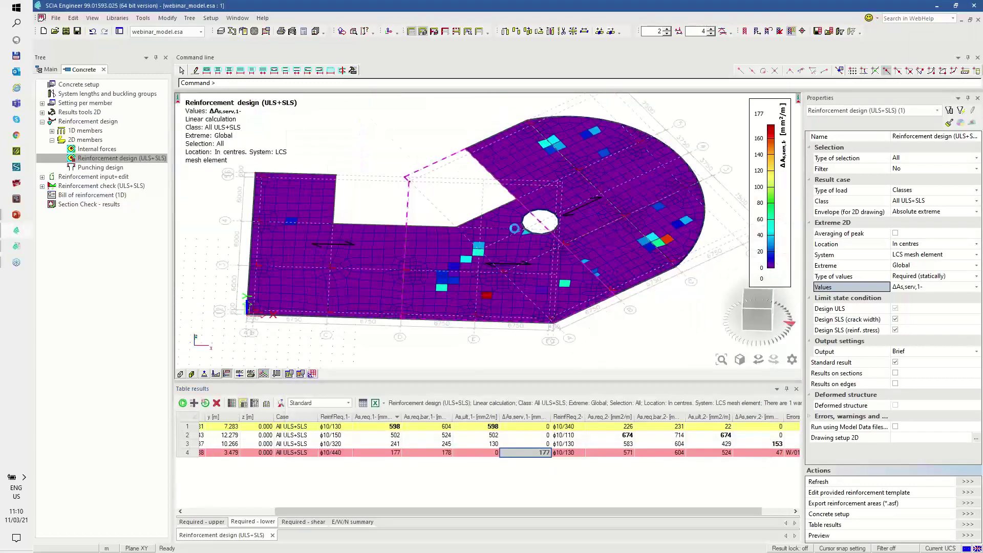
{"action": "key", "text": "Escape"}
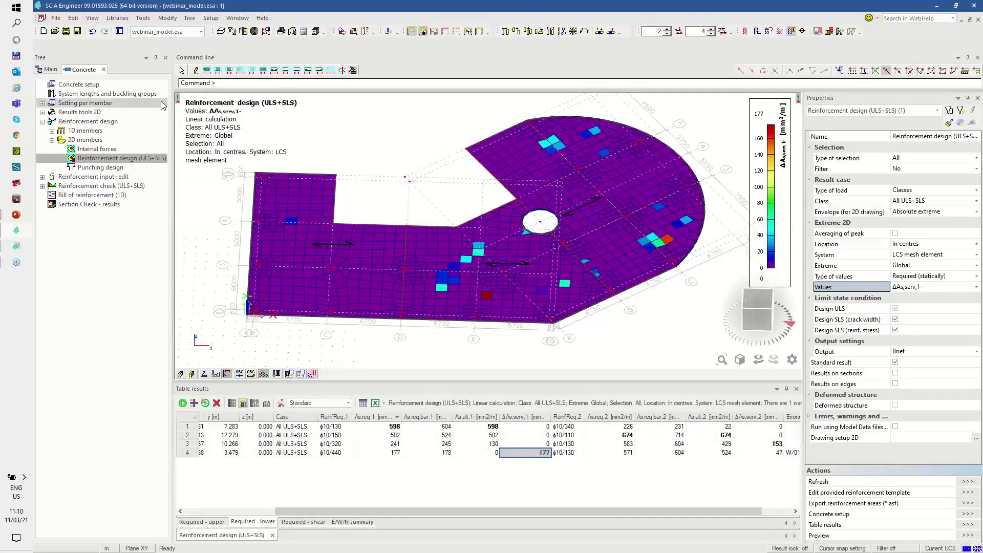
In the concrete setup, show the code-based settings filtered for Plate and enable the use of the effective modulus of concrete
{"action": "left_click", "coordinate": [102, 84]}
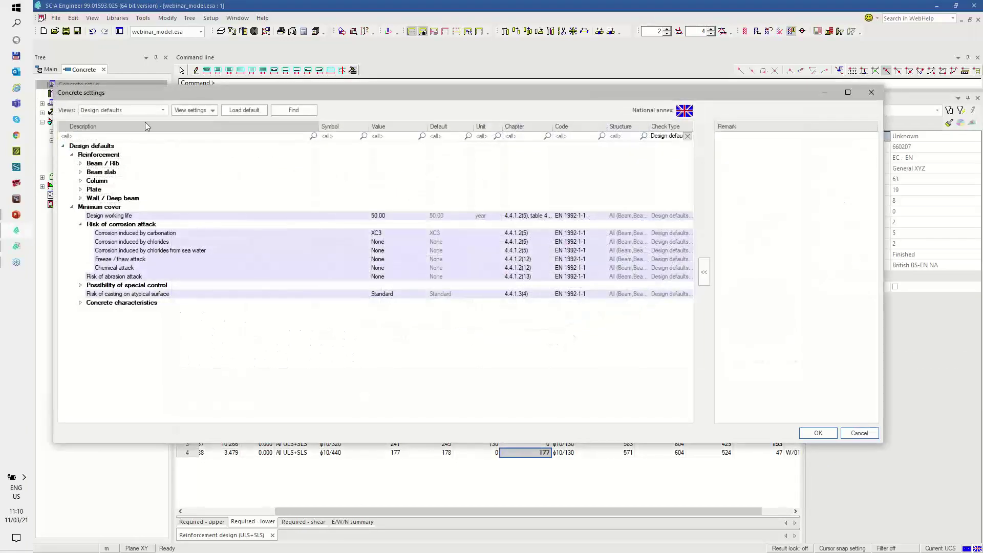
{"action": "left_click", "coordinate": [120, 110]}
{"action": "left_click", "coordinate": [106, 132]}
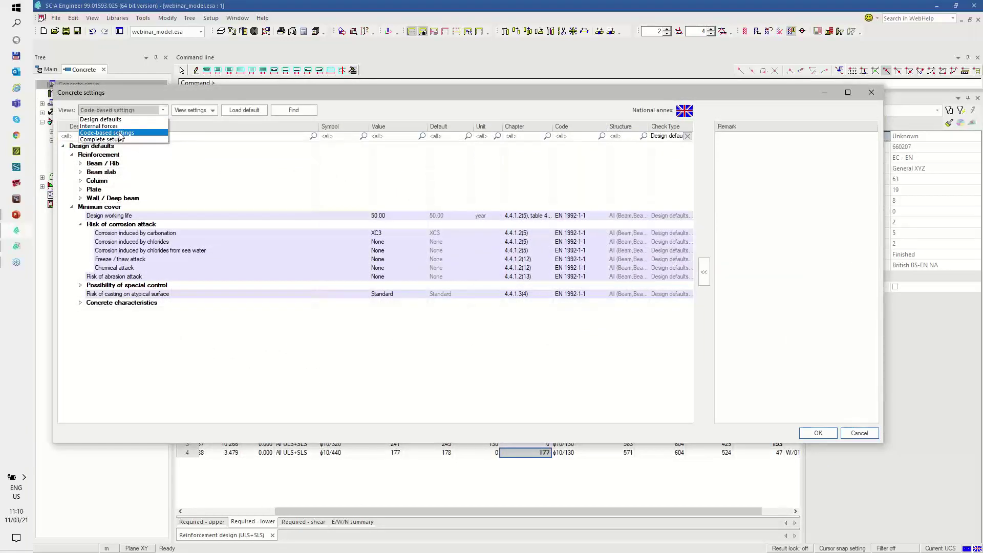
{"action": "left_click", "coordinate": [614, 136]}
{"action": "type", "text": "Plate"}
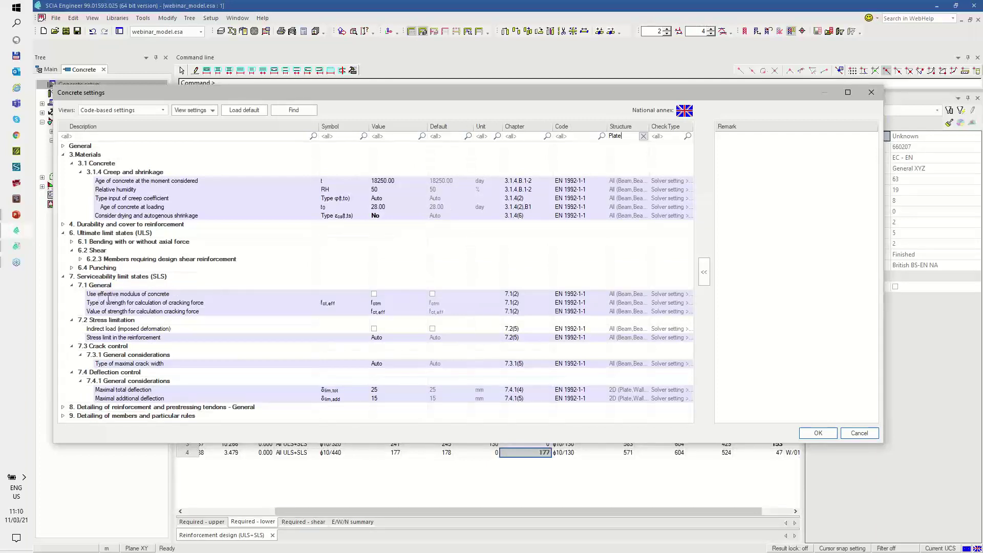
{"action": "left_click", "coordinate": [375, 295]}
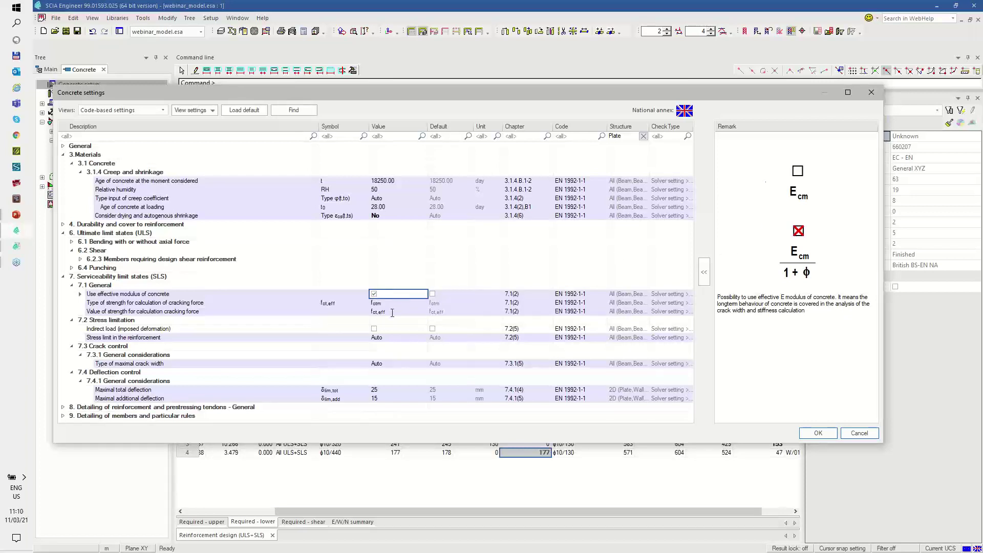
Set the maximal crack width type to user-defined for different surfaces, with 0.1 mm for the lower surface, and apply the settings
{"action": "left_click", "coordinate": [404, 364]}
{"action": "left_click", "coordinate": [424, 363]}
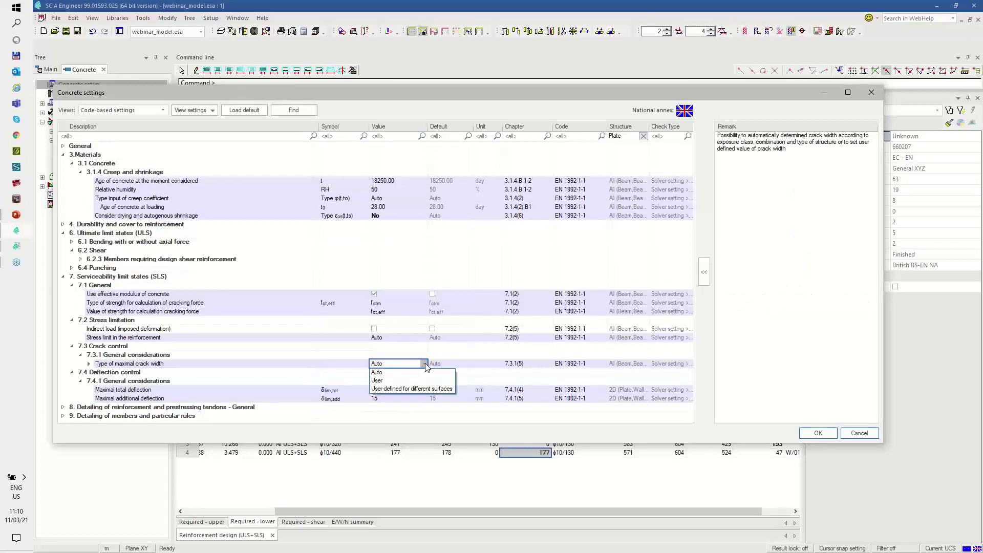
{"action": "left_click", "coordinate": [413, 390]}
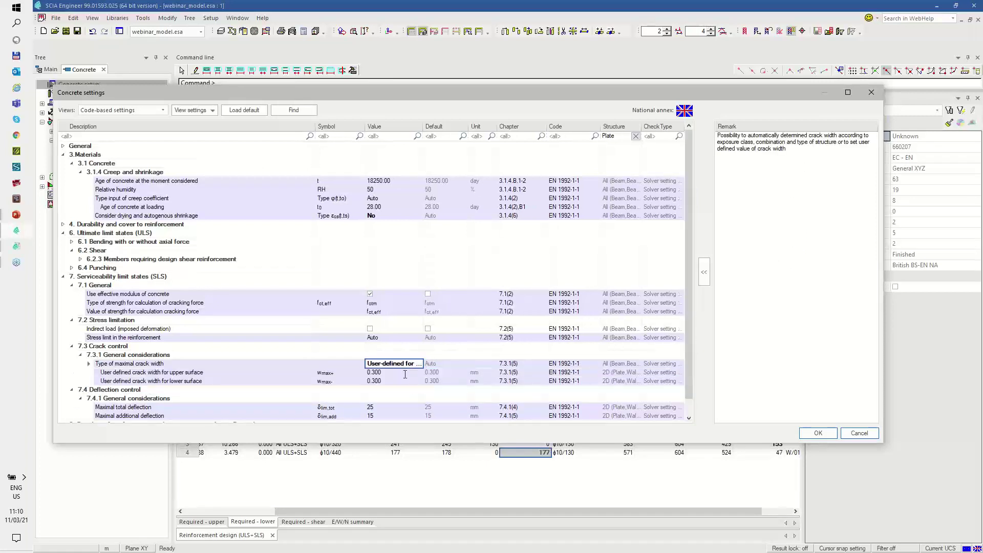
{"action": "left_click", "coordinate": [387, 381]}
{"action": "type", "text": "0.1"}
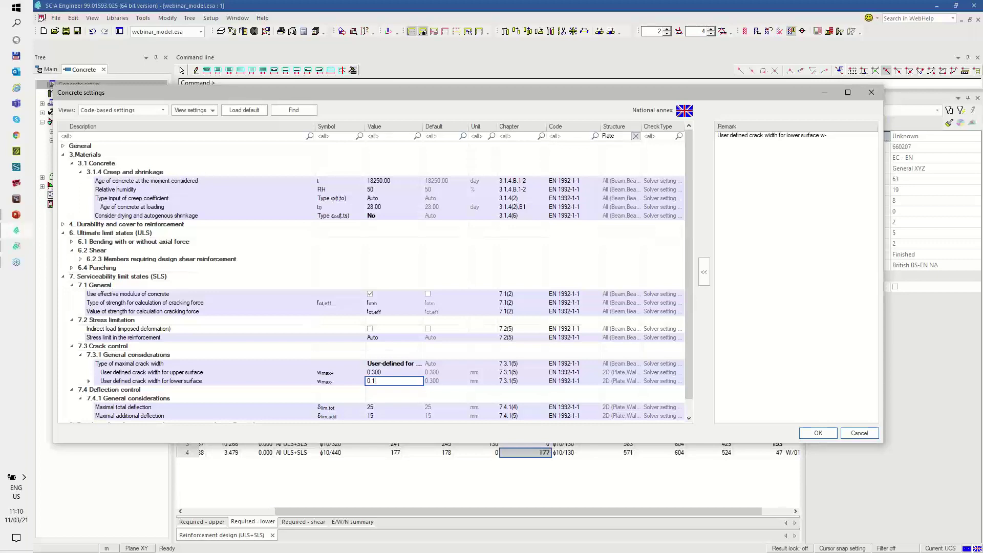
{"action": "left_click", "coordinate": [818, 433]}
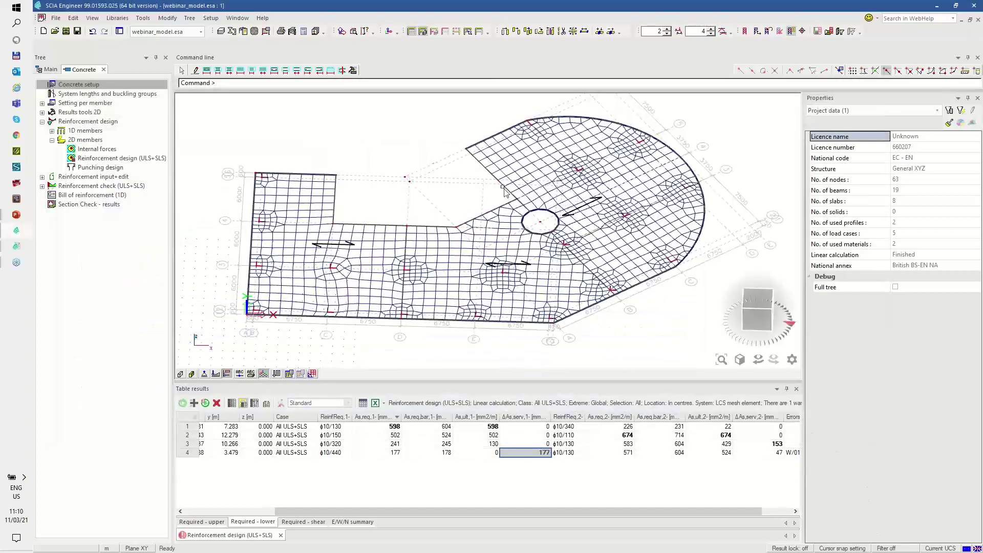
Recalculate the ULS+SLS reinforcement design map with the new settings and replace the outdated results table with a new one
{"action": "left_click", "coordinate": [128, 160]}
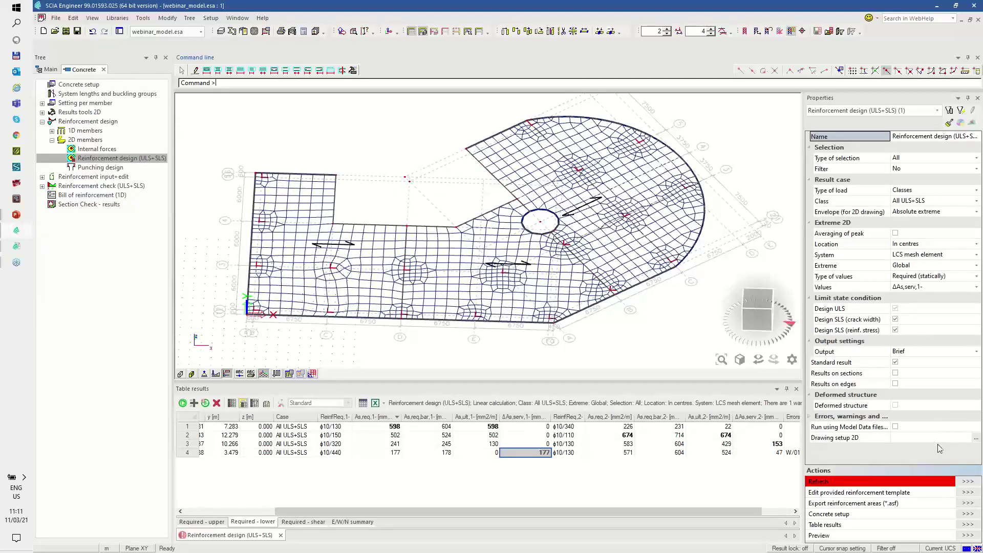
{"action": "left_click", "coordinate": [967, 483]}
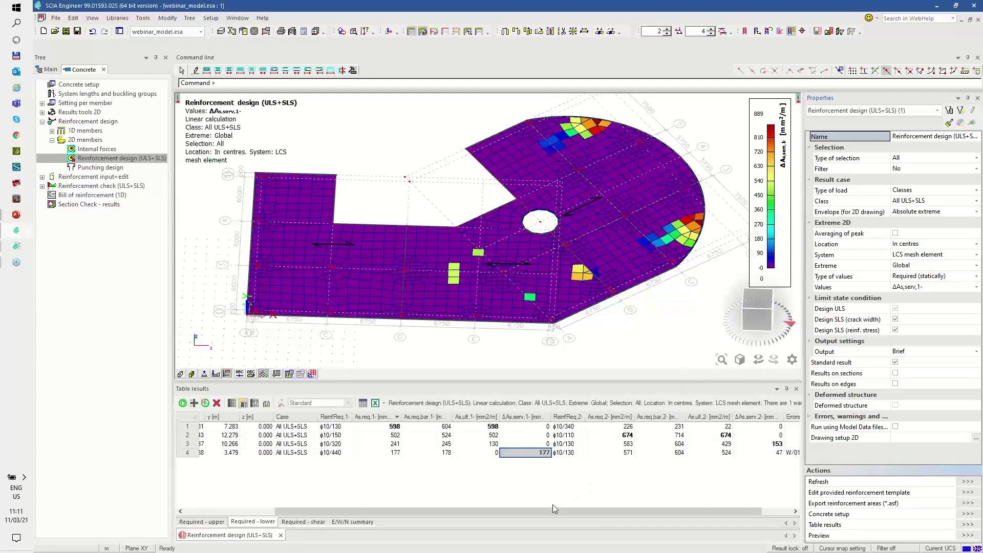
{"action": "left_click", "coordinate": [216, 403]}
{"action": "left_click", "coordinate": [542, 336]}
{"action": "left_click", "coordinate": [183, 403]}
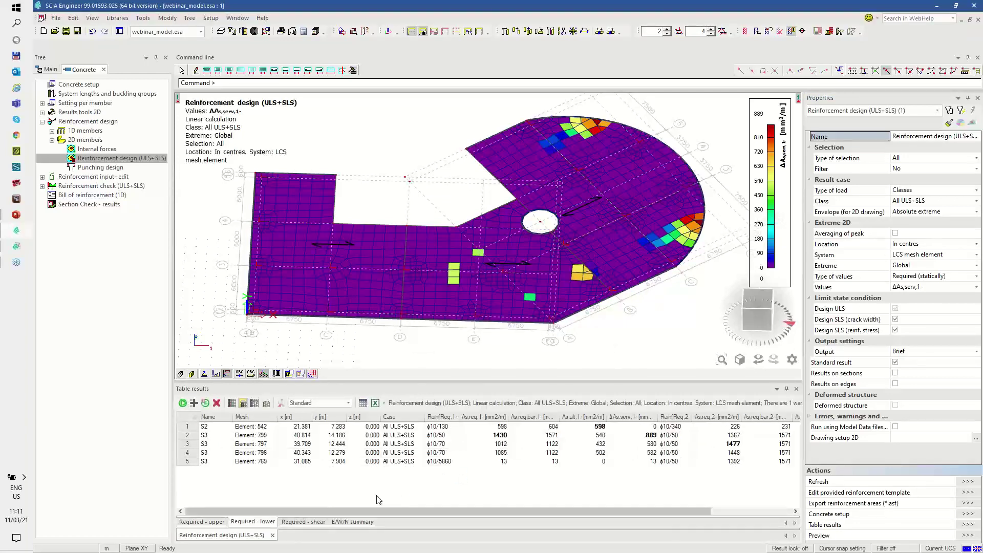
Examine the SLS crack width check in the detailed report for element 799, the one with the maximum ΔAs,serv,1-, and close it
{"action": "left_click", "coordinate": [643, 436]}
{"action": "double_click", "coordinate": [644, 436]}
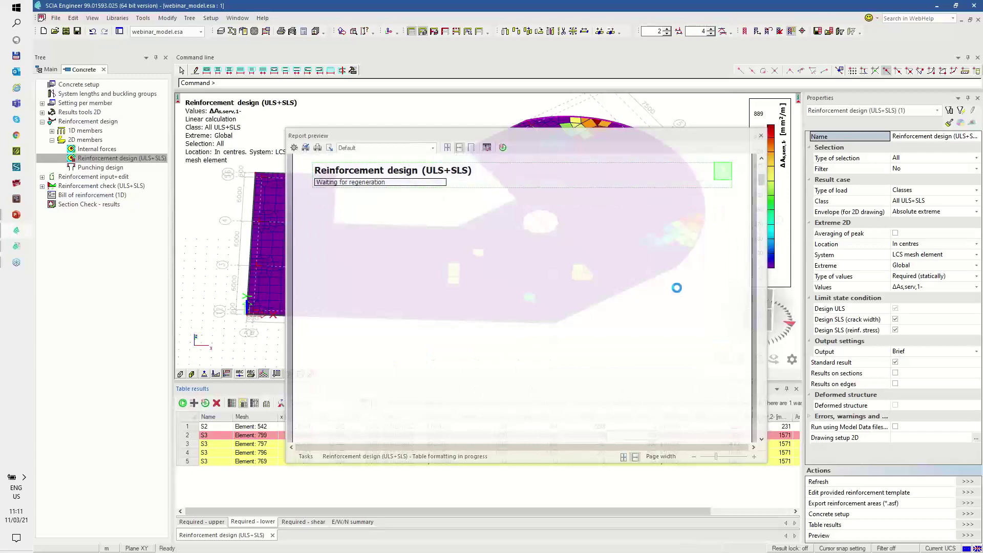
{"action": "scroll", "coordinate": [651, 330], "scroll_direction": "down", "scroll_amount": 5}
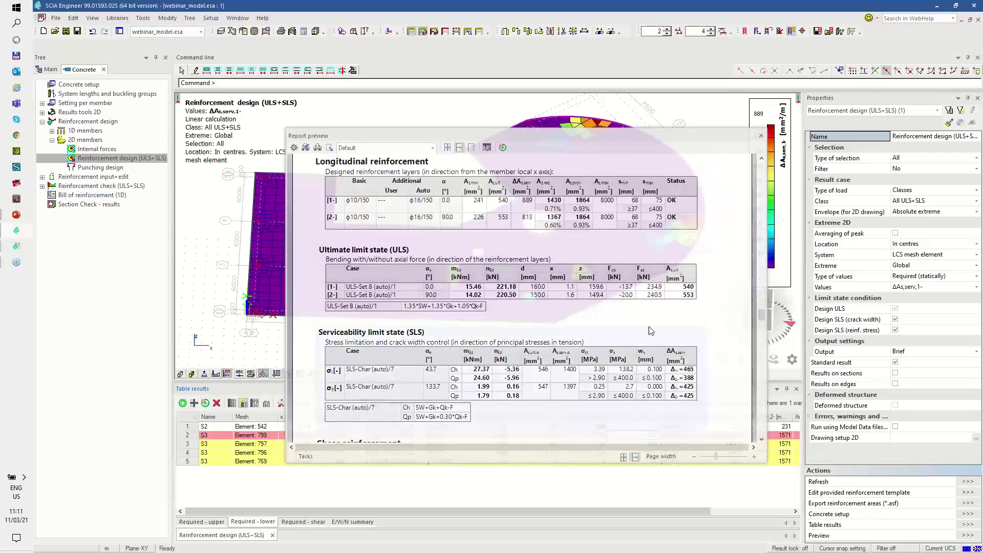
{"action": "mouse_move", "coordinate": [631, 379]}
{"action": "left_mouse_down"}
{"action": "mouse_move", "coordinate": [662, 386]}
{"action": "mouse_move", "coordinate": [656, 359]}
{"action": "left_mouse_up"}
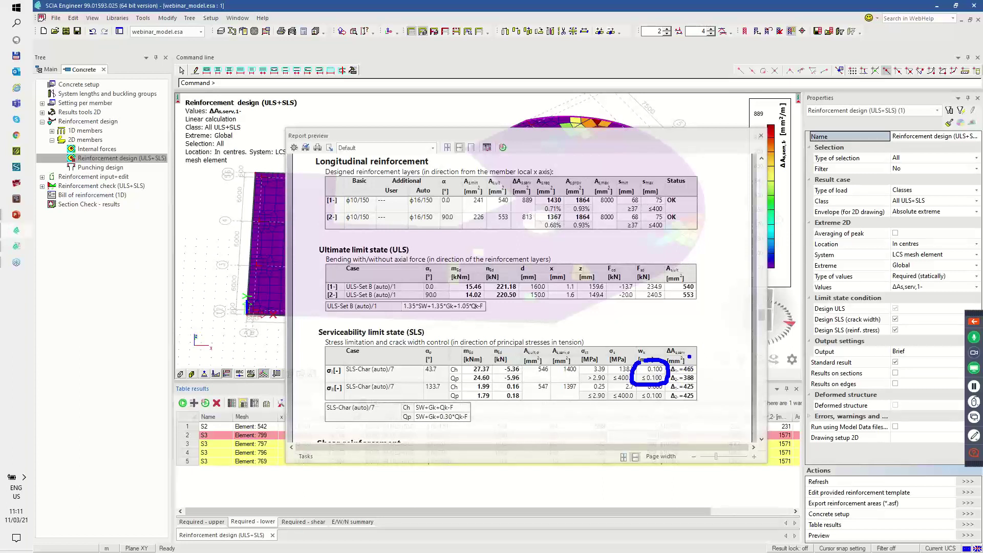
{"action": "left_click", "coordinate": [761, 136]}
Display the required reinforcement As,req,1- on the slab, and switch to the Provided & User value As,prov,1-
{"action": "left_click", "coordinate": [922, 277]}
{"action": "left_click", "coordinate": [913, 289]}
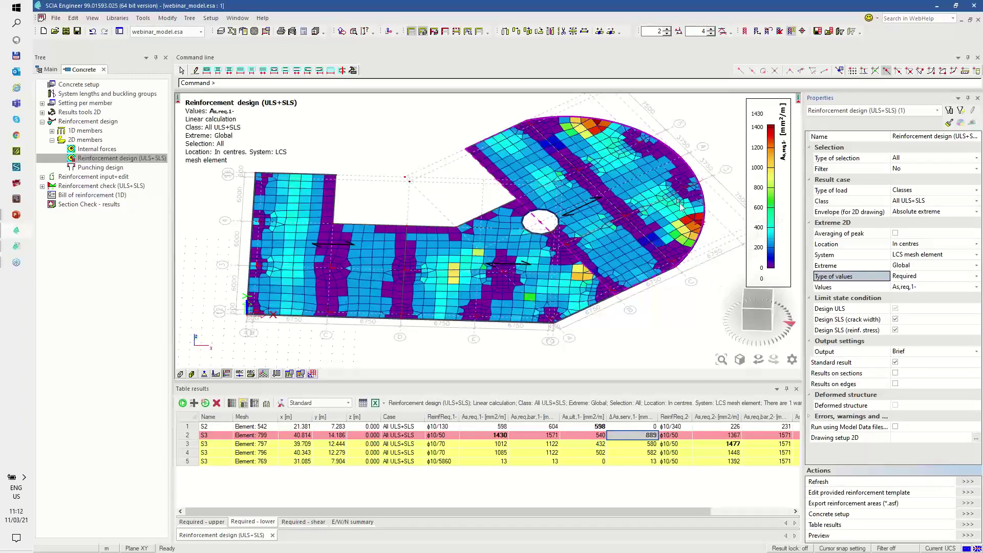
{"action": "left_click", "coordinate": [913, 277]}
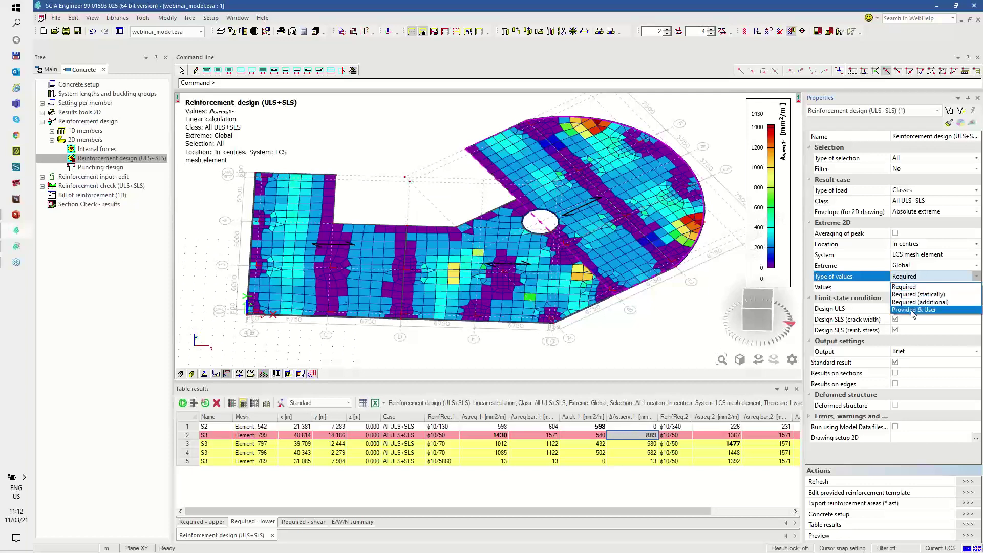
{"action": "left_click", "coordinate": [911, 310]}
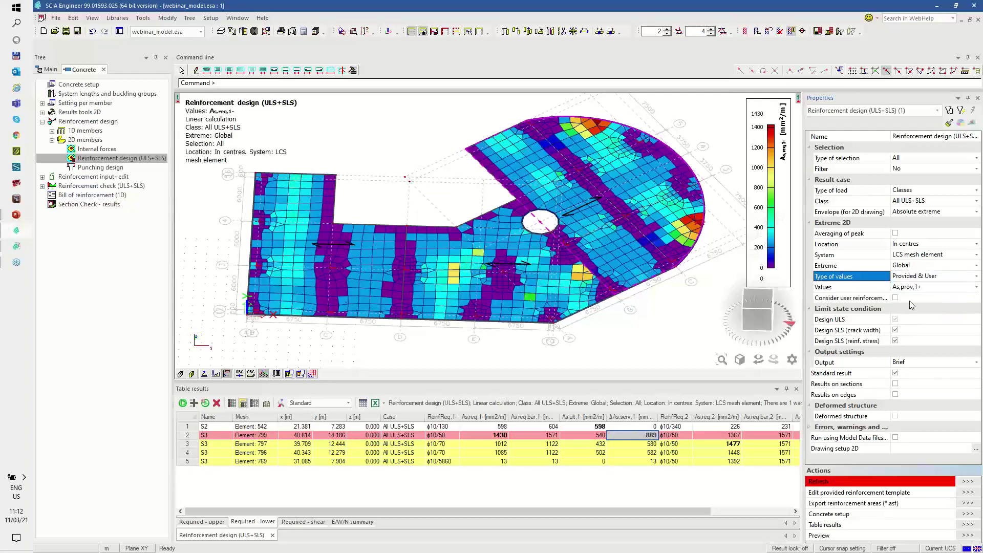
{"action": "left_click", "coordinate": [913, 287]}
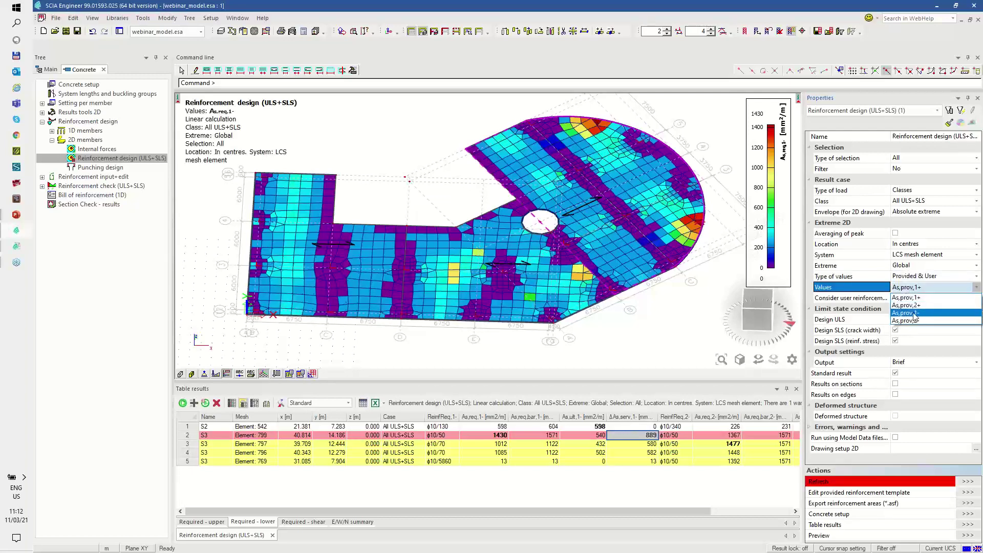
{"action": "left_click", "coordinate": [915, 315]}
{"action": "left_click", "coordinate": [967, 481]}
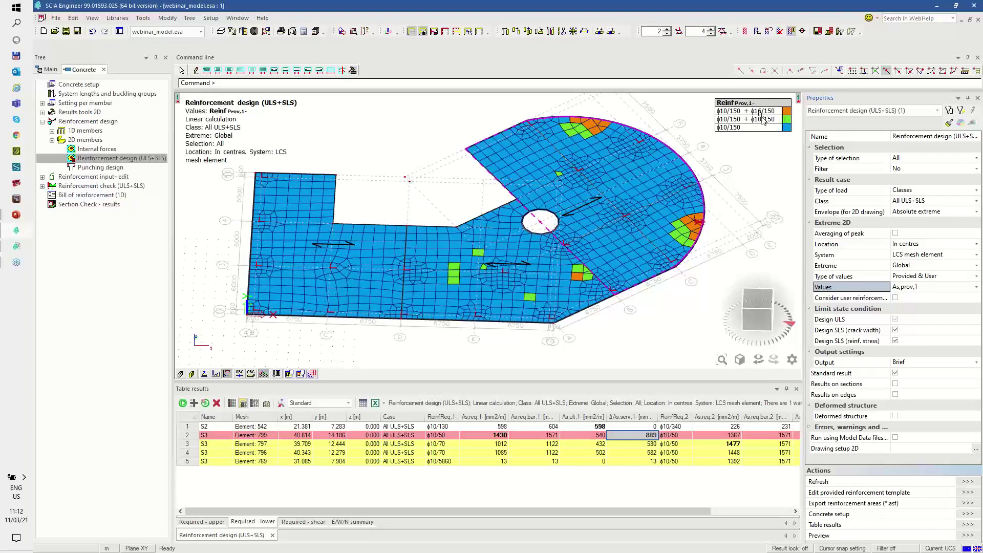
Review the provided reinforcement maps for As,prov,2- on the lower surface and As,prov,1+ on the upper surface
{"action": "left_click", "coordinate": [909, 287]}
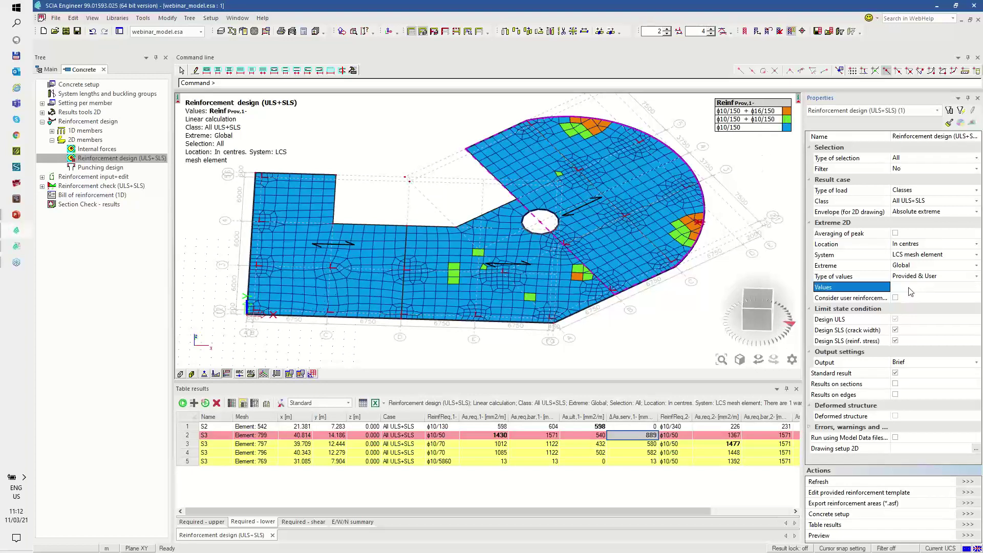
{"action": "left_click", "coordinate": [909, 318]}
{"action": "left_click", "coordinate": [966, 482]}
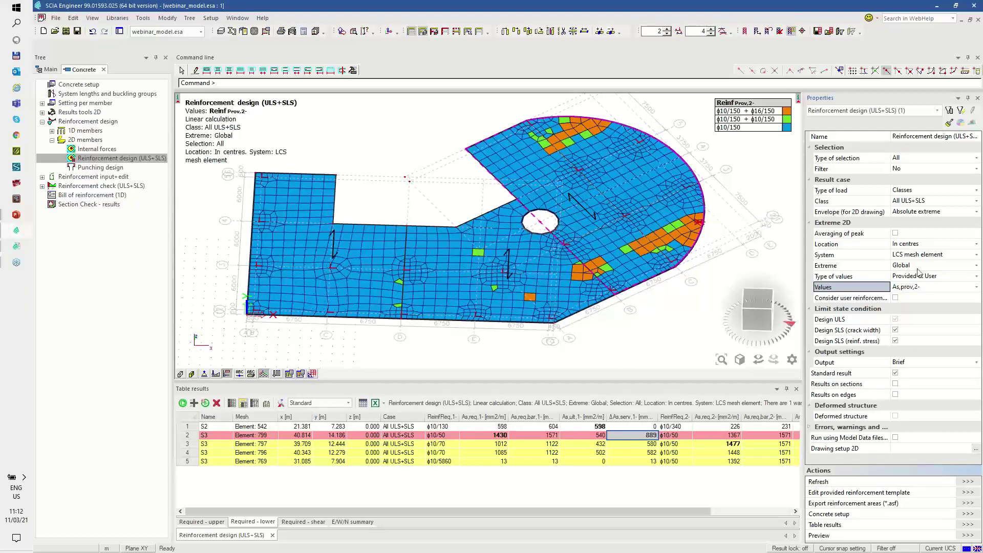
{"action": "left_click", "coordinate": [916, 288]}
{"action": "left_click", "coordinate": [914, 302]}
{"action": "left_click", "coordinate": [965, 482]}
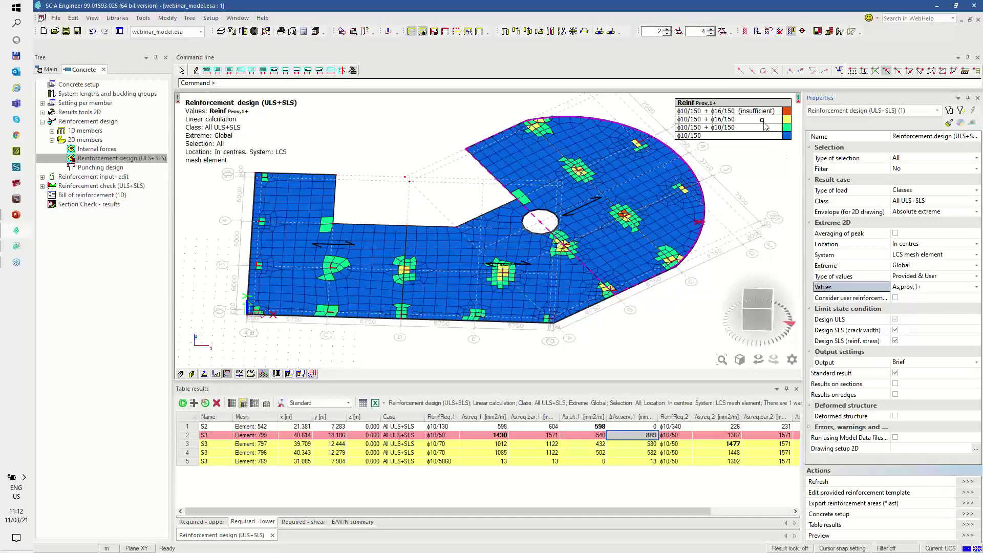
Display the provided upper reinforcement As,prov,2+ and inspect the zones around the columns near the circular opening
{"action": "left_click", "coordinate": [918, 287]}
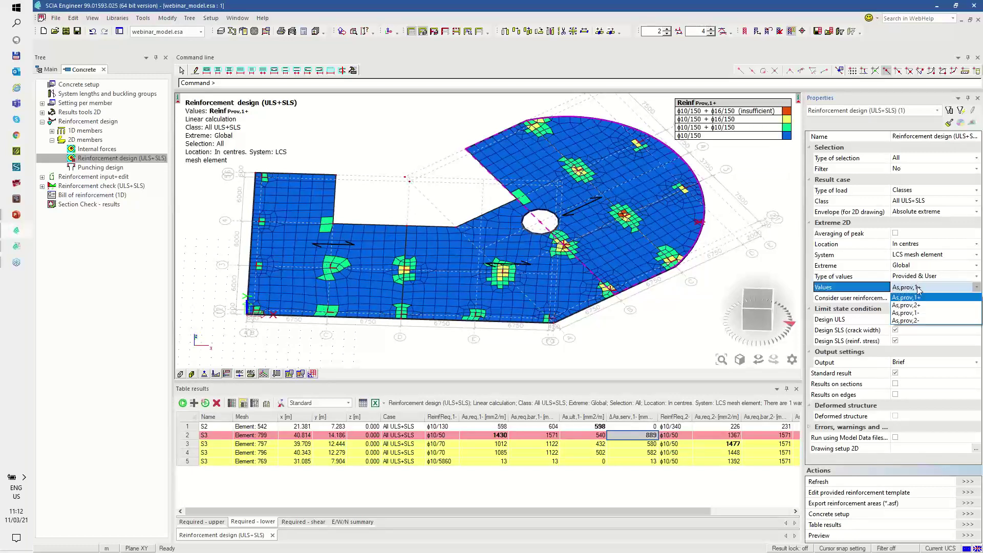
{"action": "left_click", "coordinate": [907, 312]}
{"action": "left_click", "coordinate": [966, 482]}
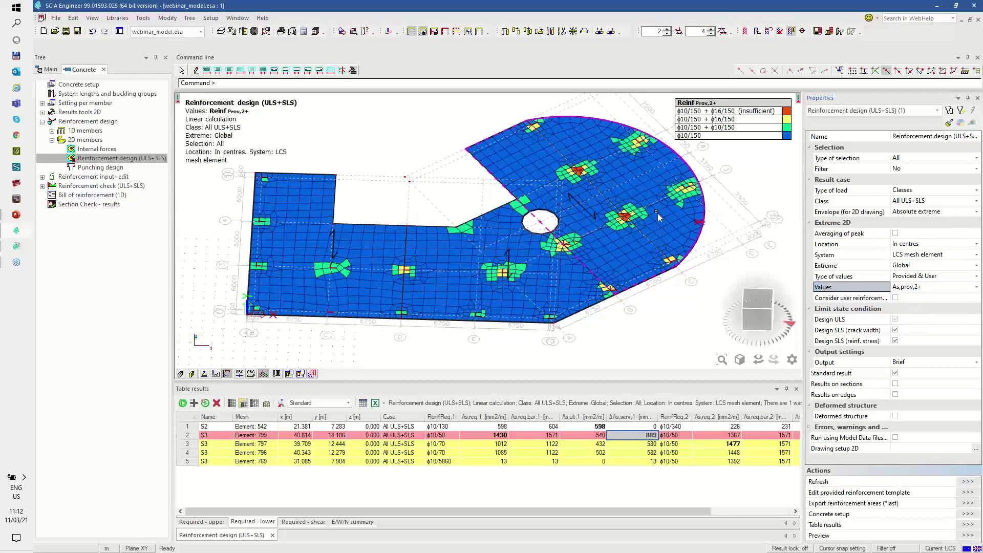
{"action": "scroll", "coordinate": [622, 222], "scroll_direction": "up", "scroll_amount": 3}
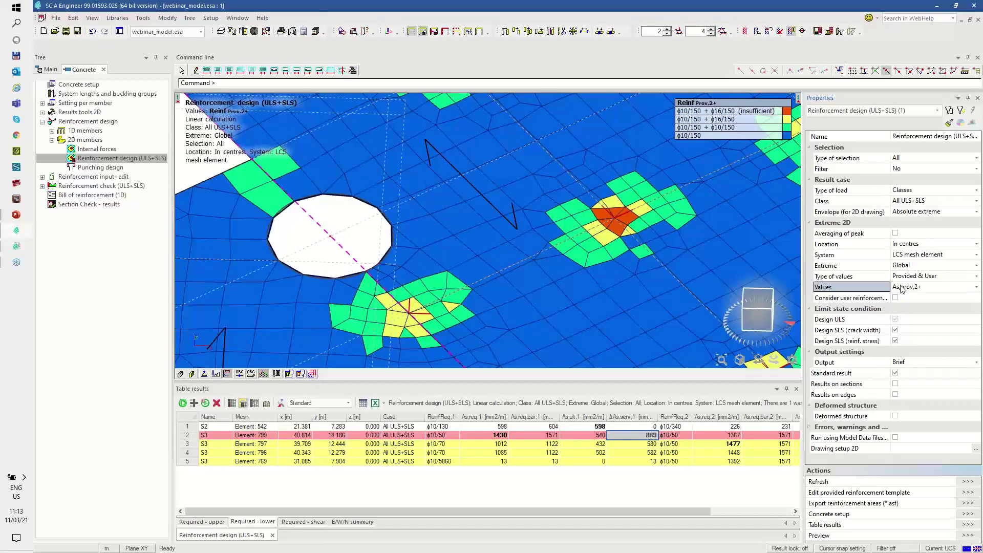
{"action": "scroll", "coordinate": [630, 214], "scroll_direction": "down", "scroll_amount": 3}
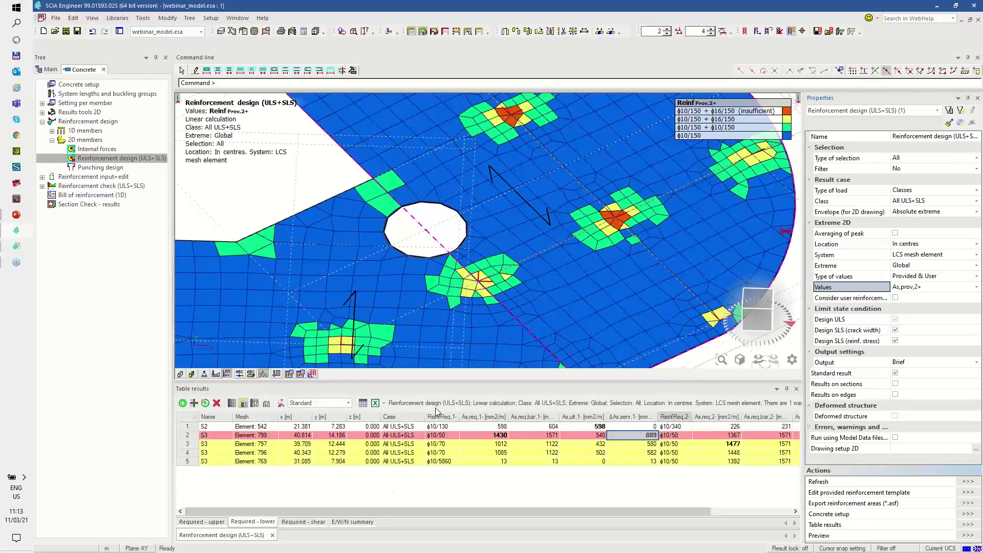
Delete the required reinforcement results table and generate a new one for the provided reinforcement
{"action": "left_click", "coordinate": [217, 403]}
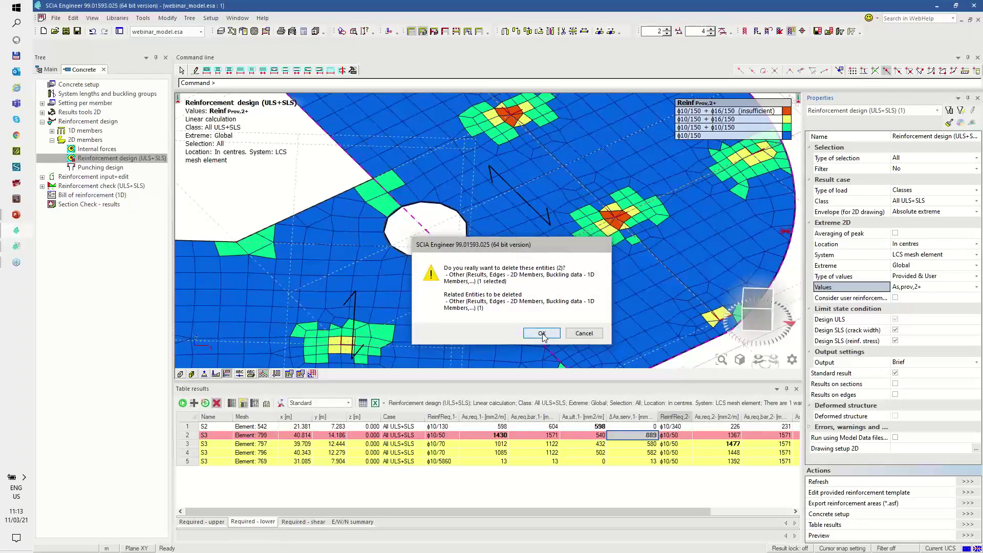
{"action": "left_click", "coordinate": [548, 335]}
{"action": "left_click", "coordinate": [183, 403]}
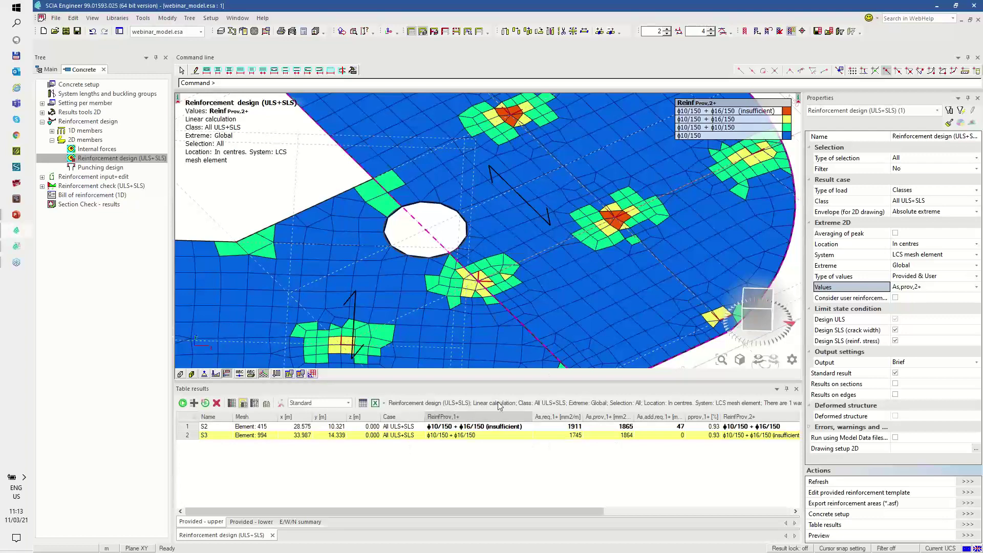
Locate the insufficiently reinforced elements 415 and 994 from the results table by highlighting each one in the model
{"action": "left_click", "coordinate": [460, 428]}
{"action": "right_click", "coordinate": [475, 430]}
{"action": "left_click", "coordinate": [507, 433]}
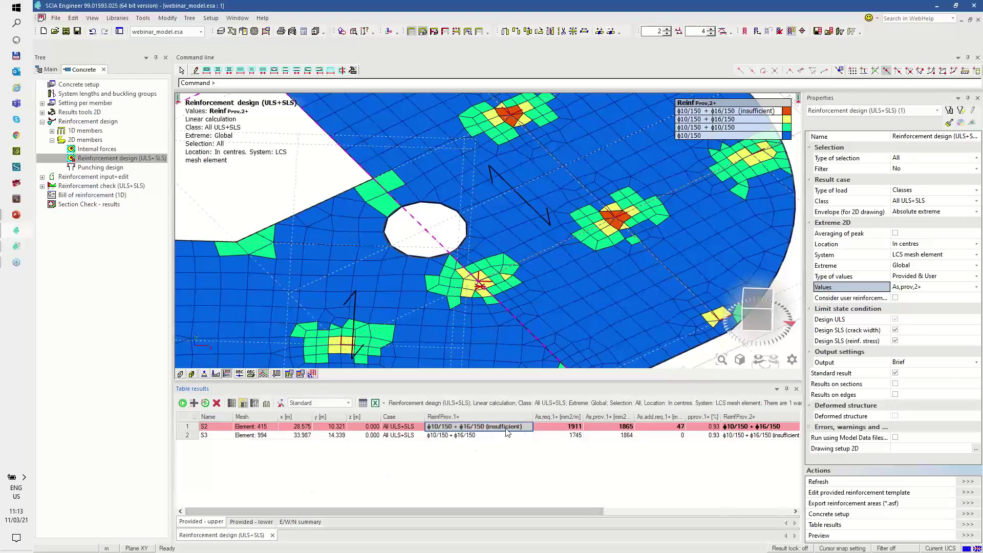
{"action": "left_click", "coordinate": [761, 435]}
{"action": "right_click", "coordinate": [749, 435]}
{"action": "left_click", "coordinate": [766, 443]}
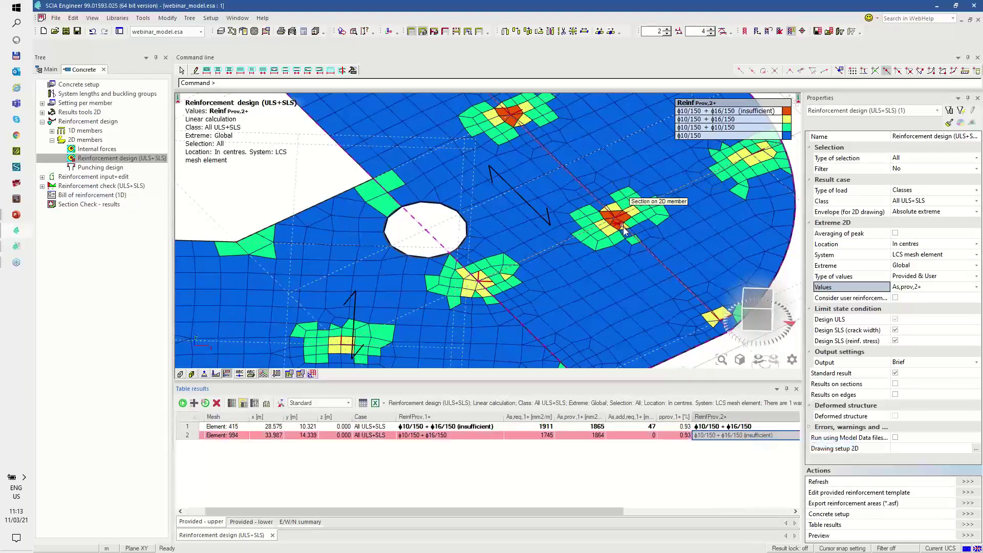
{"action": "scroll", "coordinate": [614, 224], "scroll_direction": "up", "scroll_amount": 3}
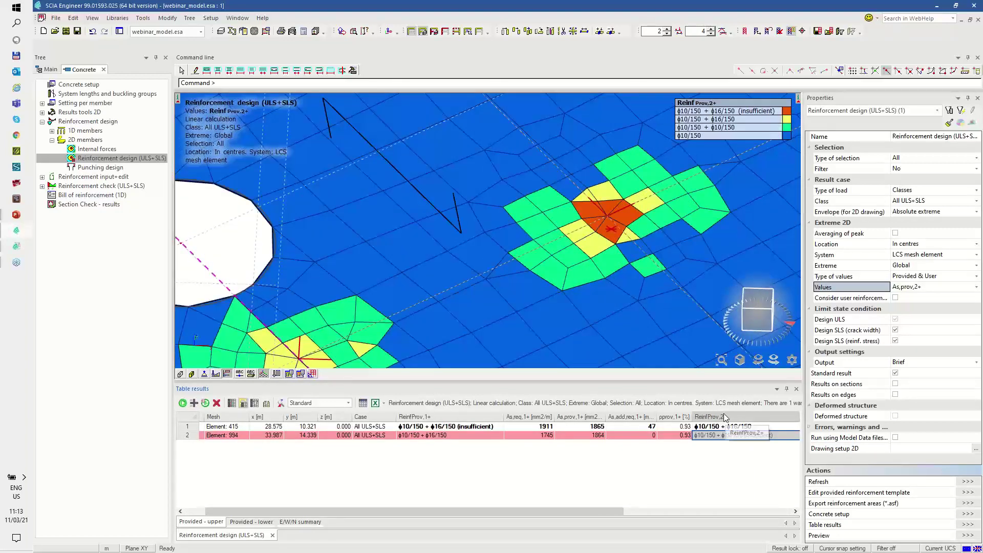
Compare the required and provided areas of layer 2+ in the detailed report for element 994, and close the report
{"action": "double_click", "coordinate": [720, 437]}
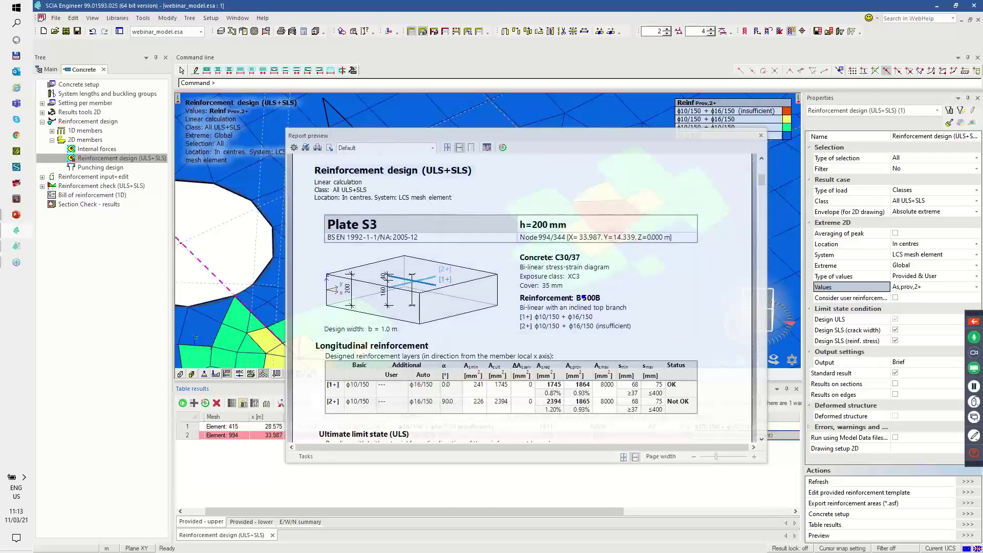
{"action": "left_click_drag", "start_coordinate": [544, 390], "coordinate": [566, 388]}
{"action": "key", "text": "Escape"}
{"action": "key", "text": "ctrl+2"}
{"action": "mouse_move", "coordinate": [552, 408]}
{"action": "left_mouse_down"}
{"action": "mouse_move", "coordinate": [558, 396]}
{"action": "mouse_move", "coordinate": [595, 408]}
{"action": "left_mouse_up"}
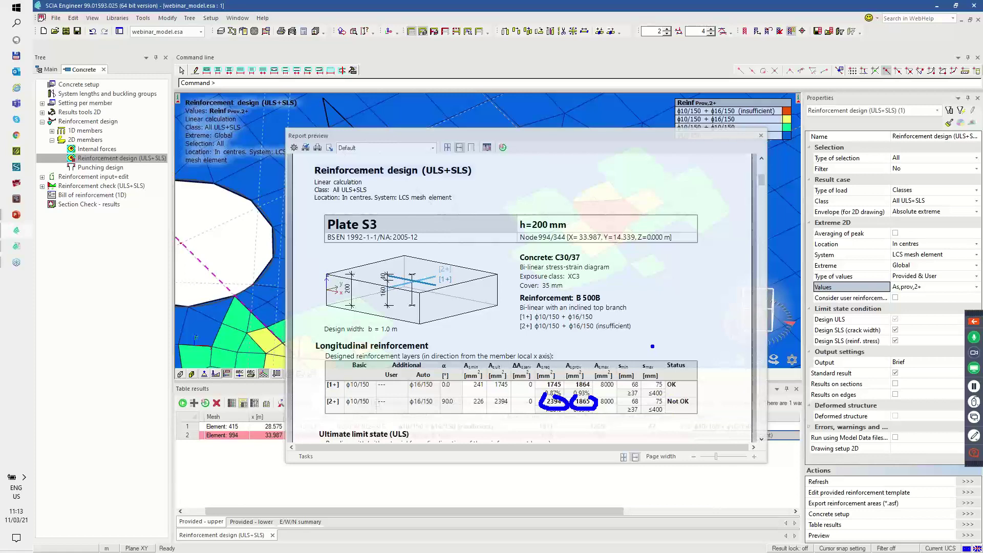
{"action": "key", "text": "Escape"}
{"action": "left_click", "coordinate": [761, 135]}
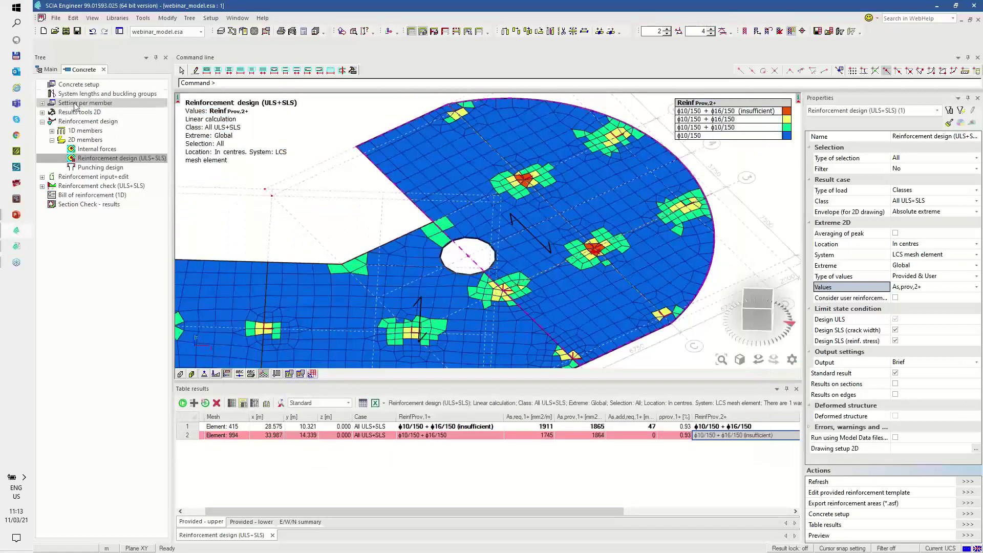
Add point-type averaging strips, 3 m wide and 3 m long in the longitudinal direction, at the two columns with insufficient reinforcement
{"action": "left_click", "coordinate": [42, 112]}
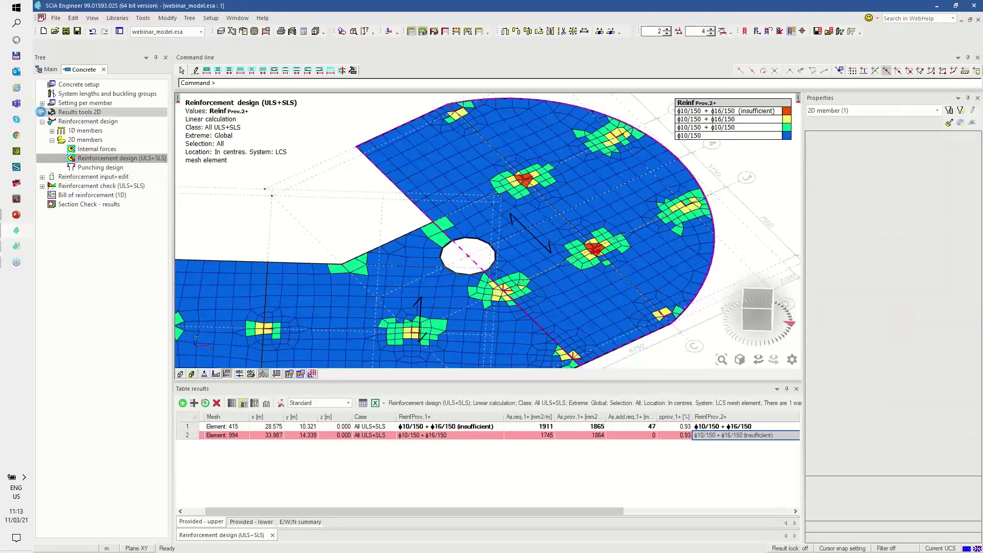
{"action": "double_click", "coordinate": [85, 131]}
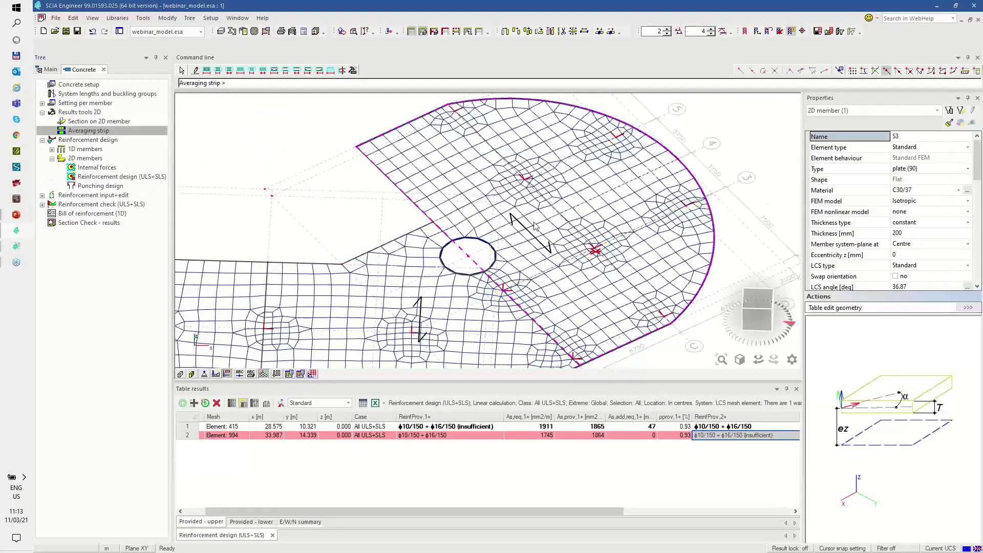
{"action": "left_click", "coordinate": [634, 185]}
{"action": "type", "text": "3"}
{"action": "key", "text": "Return"}
{"action": "left_click", "coordinate": [625, 196]}
{"action": "type", "text": "3"}
{"action": "key", "text": "Return"}
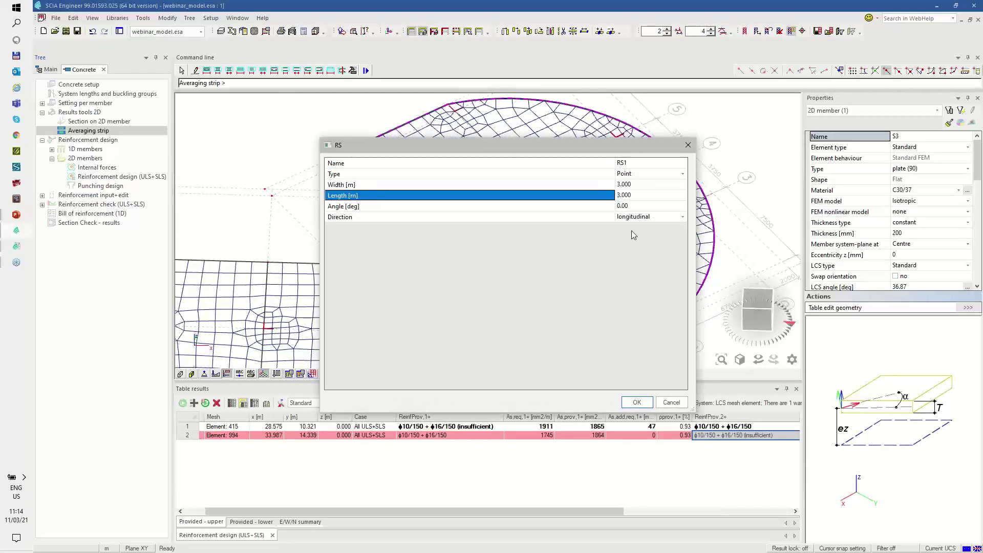
{"action": "left_click", "coordinate": [637, 402]}
{"action": "left_click", "coordinate": [527, 179]}
{"action": "left_click", "coordinate": [594, 247]}
{"action": "key", "text": "Escape"}
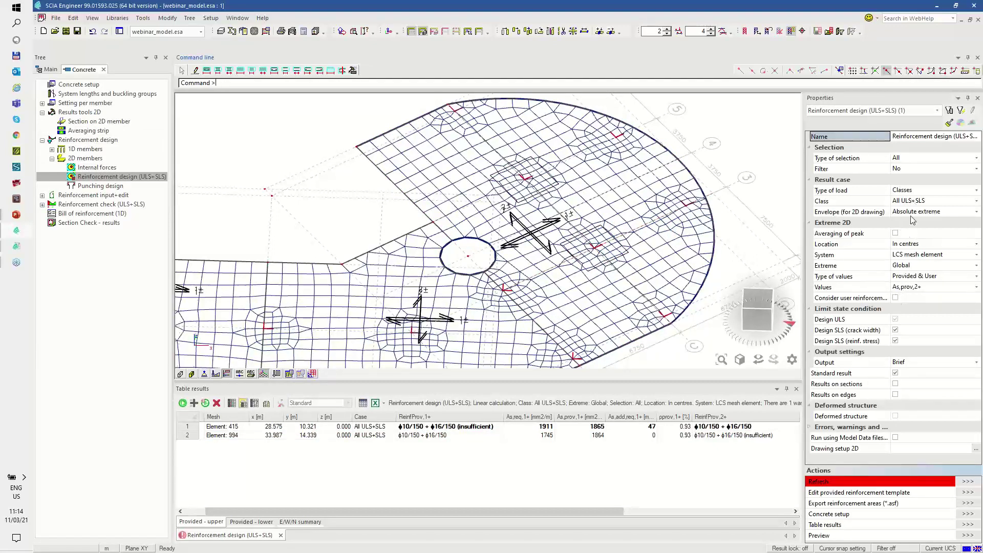
Enable averaging of peaks for the ULS+SLS reinforcement design and refresh the provided reinforcement map
{"action": "left_click", "coordinate": [896, 234]}
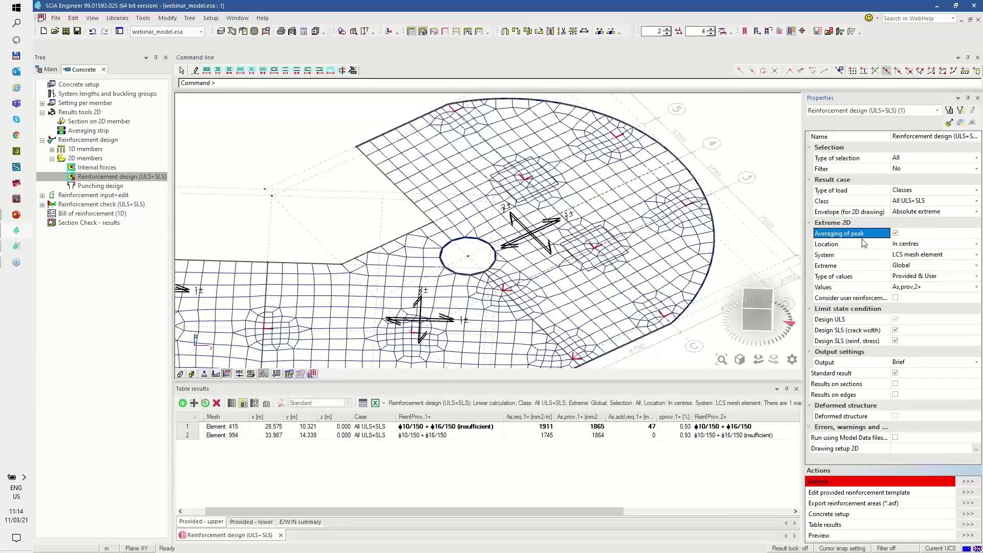
{"action": "left_click", "coordinate": [968, 482]}
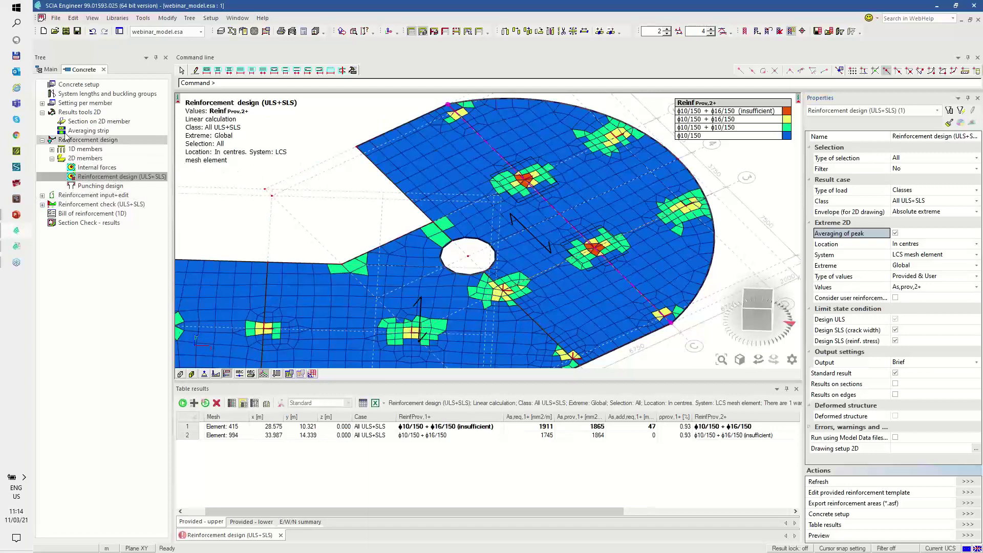
{"action": "left_click", "coordinate": [42, 195]}
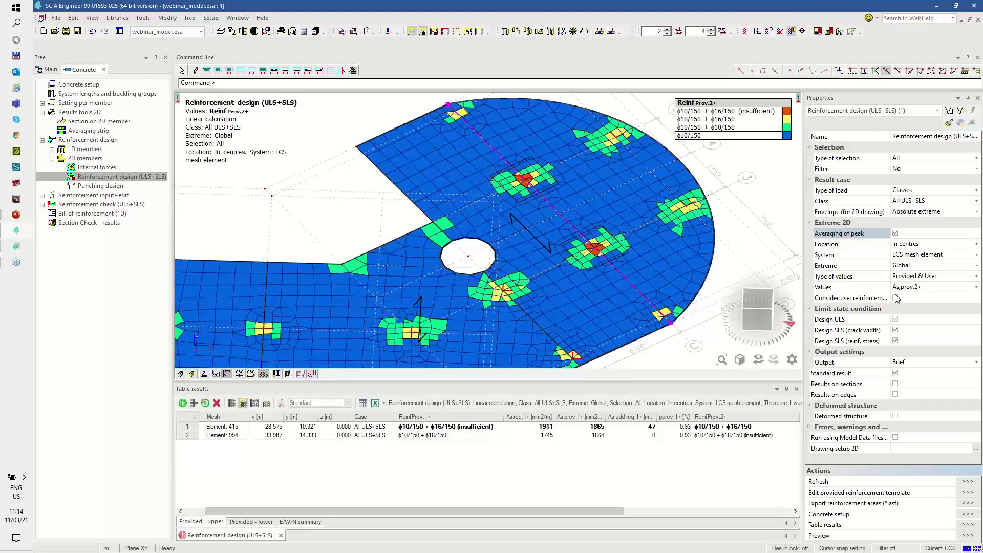
Show the provided reinforcement only on sections instead of as a standard result, and inspect the diagram over the columns
{"action": "left_click", "coordinate": [895, 384]}
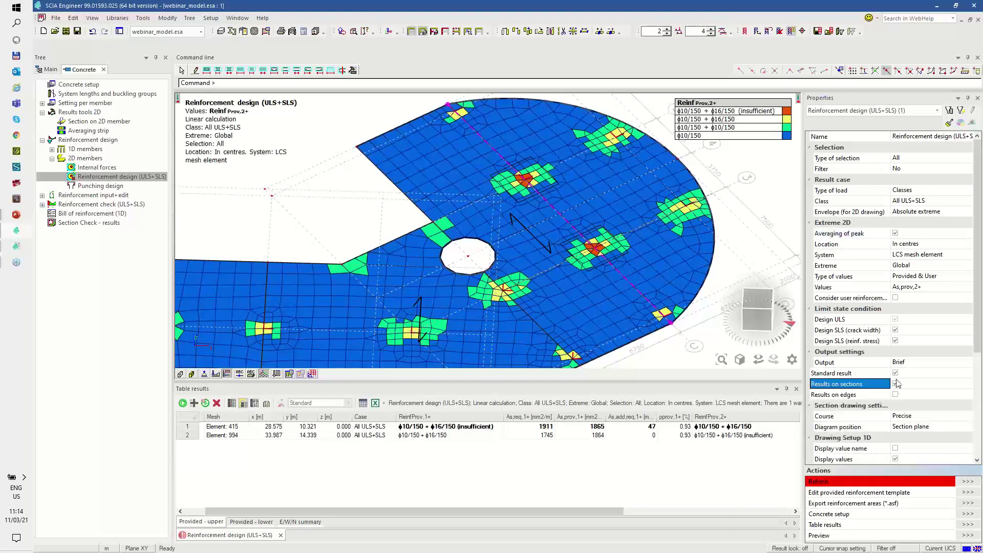
{"action": "left_click", "coordinate": [896, 373]}
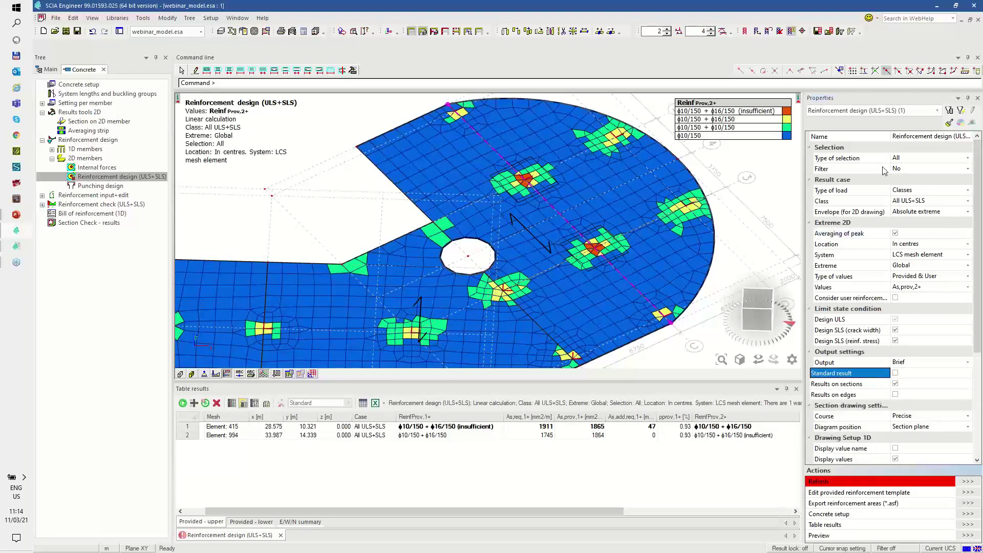
{"action": "left_click", "coordinate": [966, 482]}
{"action": "right_click_drag", "start_coordinate": [577, 255], "coordinate": [604, 238], "text": "ctrl"}
{"action": "scroll", "coordinate": [514, 157], "scroll_direction": "up", "scroll_amount": 3}
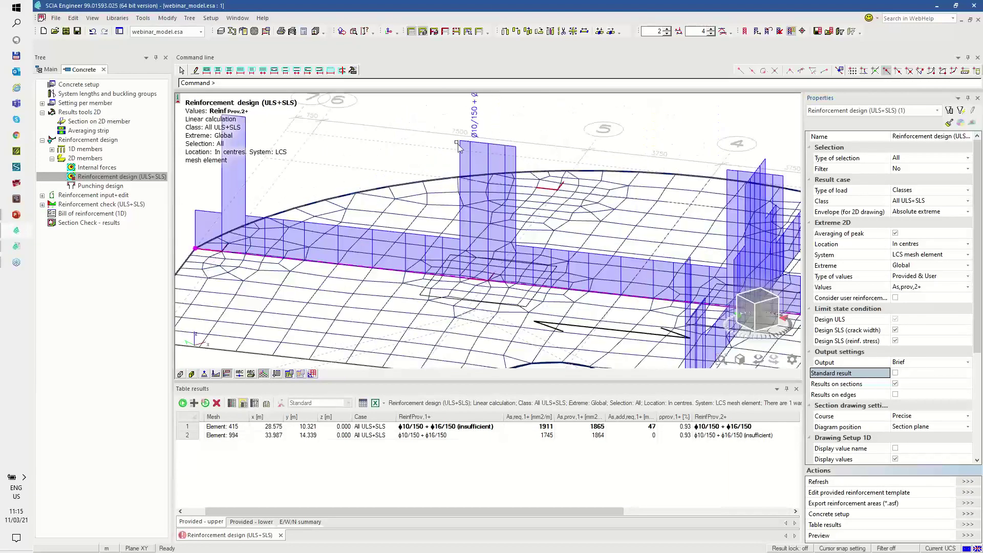
Change the type of values to Required and display the As,req,1+ diagrams along the sections
{"action": "left_click", "coordinate": [906, 287]}
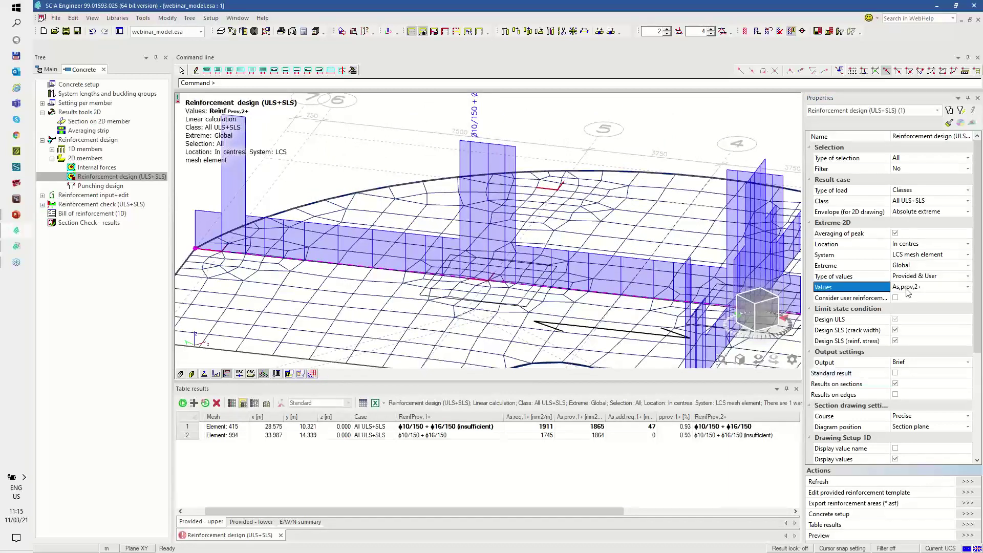
{"action": "left_click", "coordinate": [914, 277]}
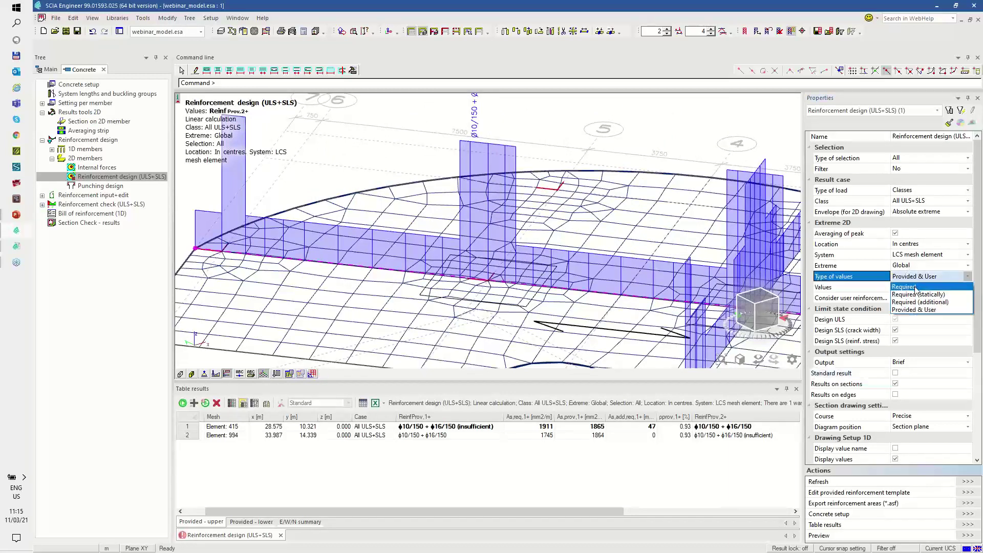
{"action": "left_click", "coordinate": [915, 287]}
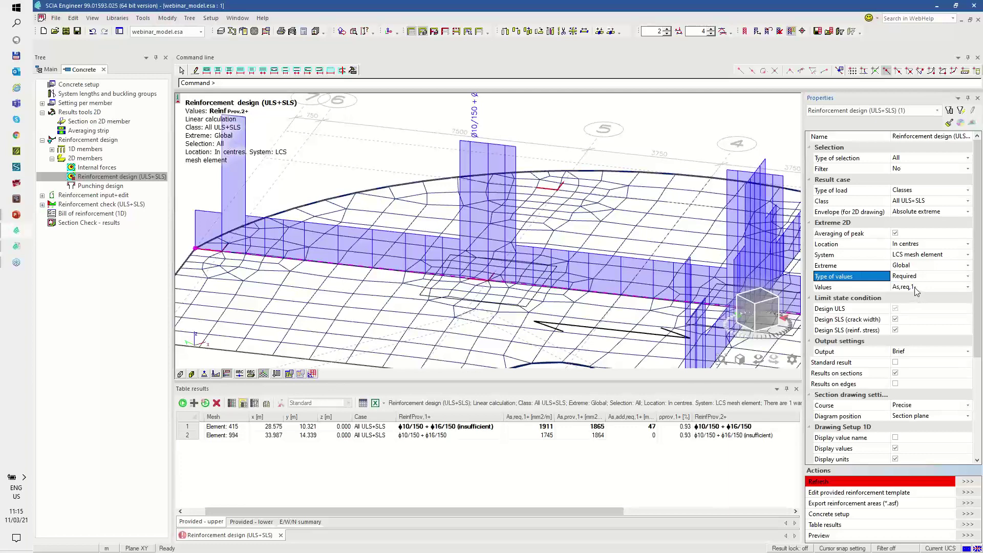
{"action": "left_click", "coordinate": [916, 290]}
{"action": "left_click", "coordinate": [920, 300]}
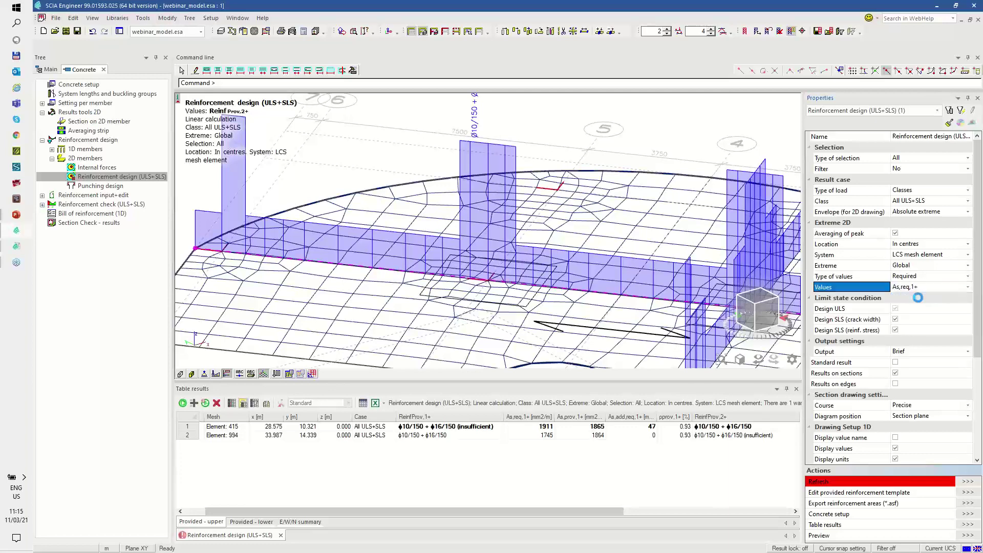
{"action": "left_click", "coordinate": [967, 484]}
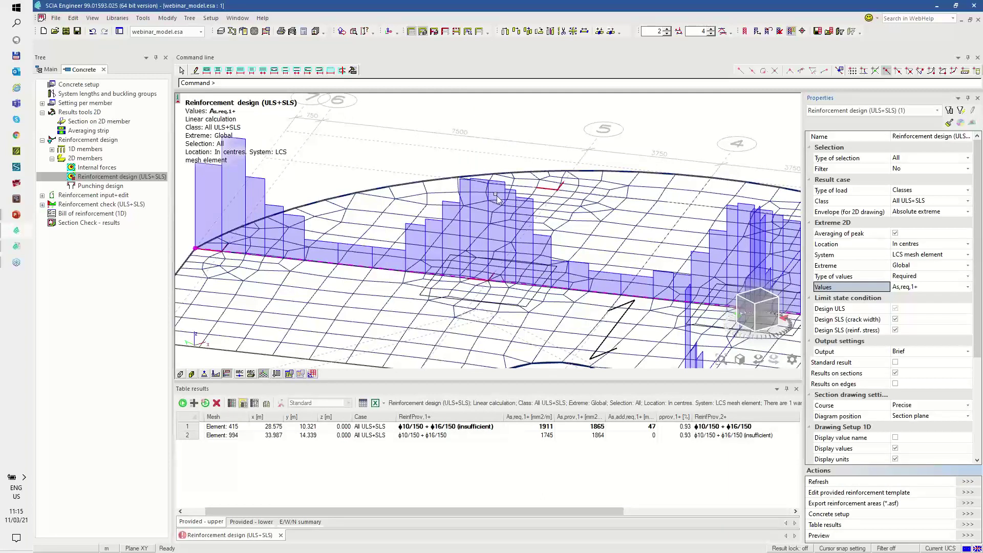
Turn off averaging of peaks and examine the unaveraged As,req,1+ section diagrams around the columns
{"action": "left_click", "coordinate": [895, 234]}
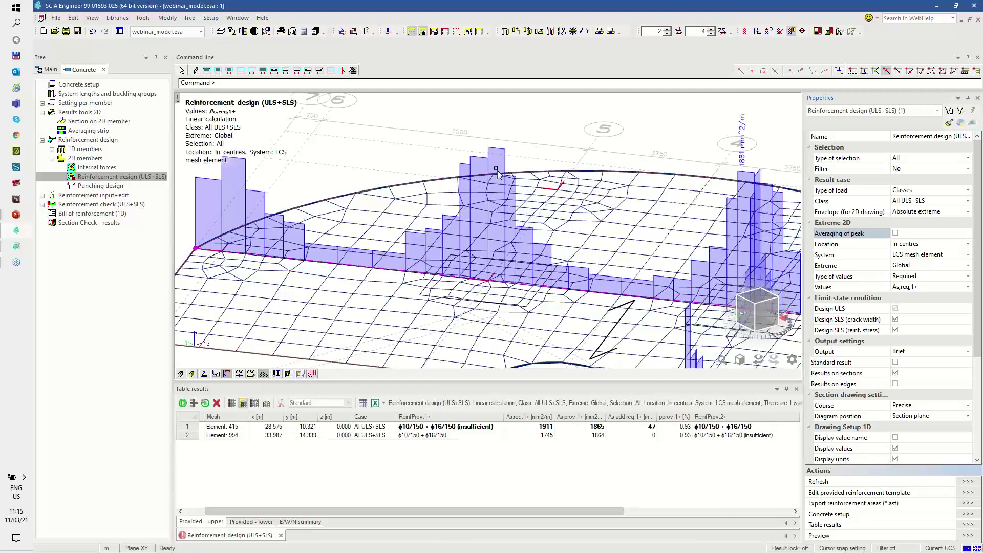
{"action": "scroll", "coordinate": [547, 206], "scroll_direction": "down", "scroll_amount": 3}
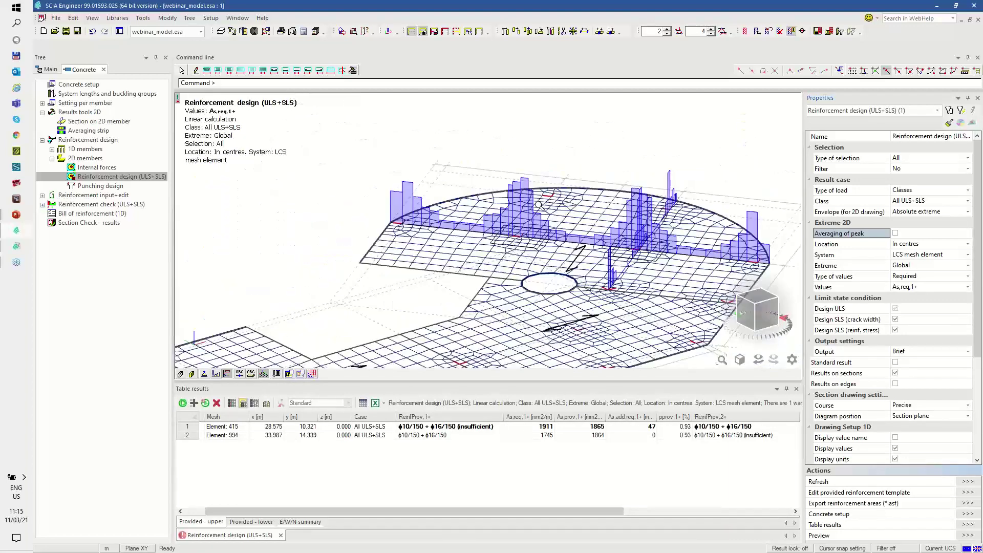
{"action": "right_click_drag", "start_coordinate": [544, 264], "coordinate": [534, 271], "text": "ctrl"}
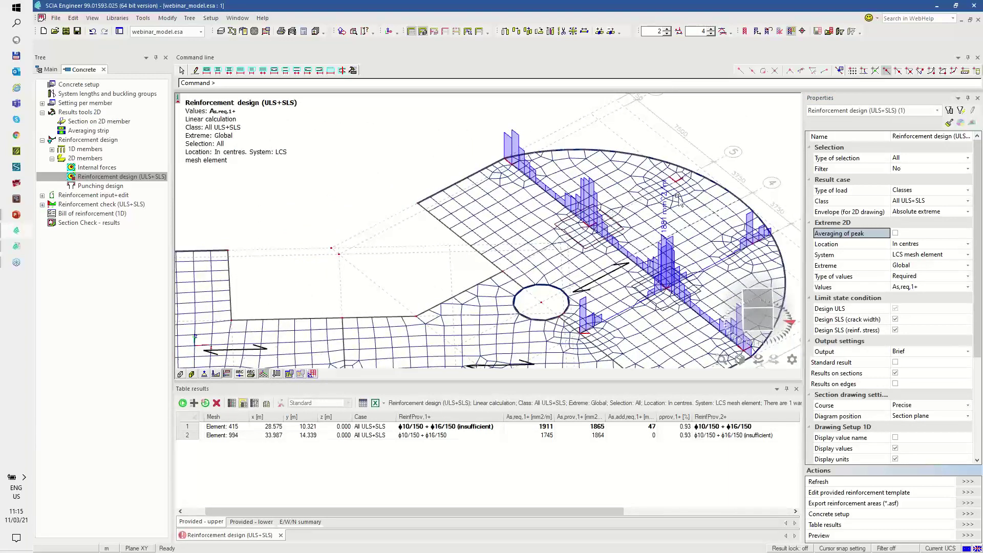
{"action": "middle_click_drag", "start_coordinate": [632, 198], "coordinate": [620, 163]}
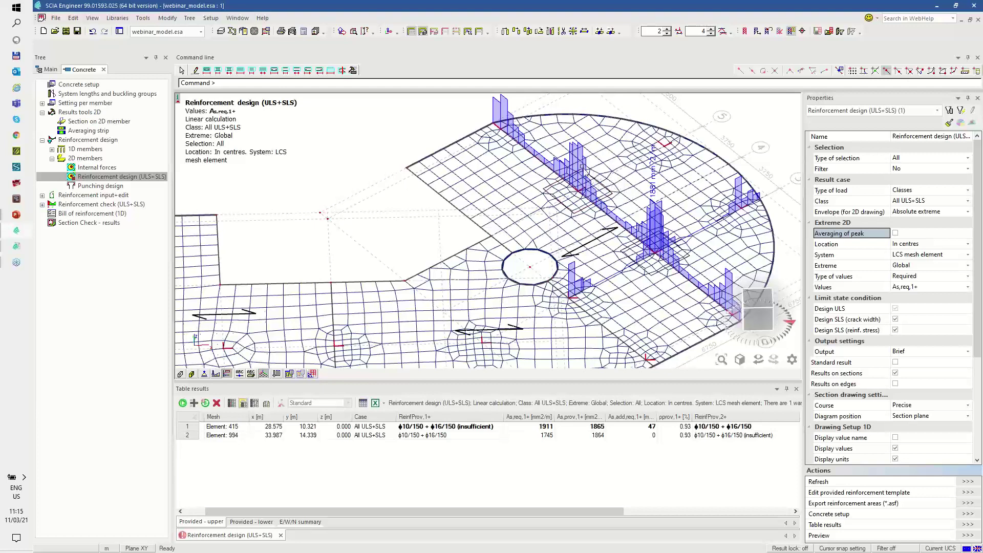
{"action": "scroll", "coordinate": [573, 202], "scroll_direction": "down", "scroll_amount": 2}
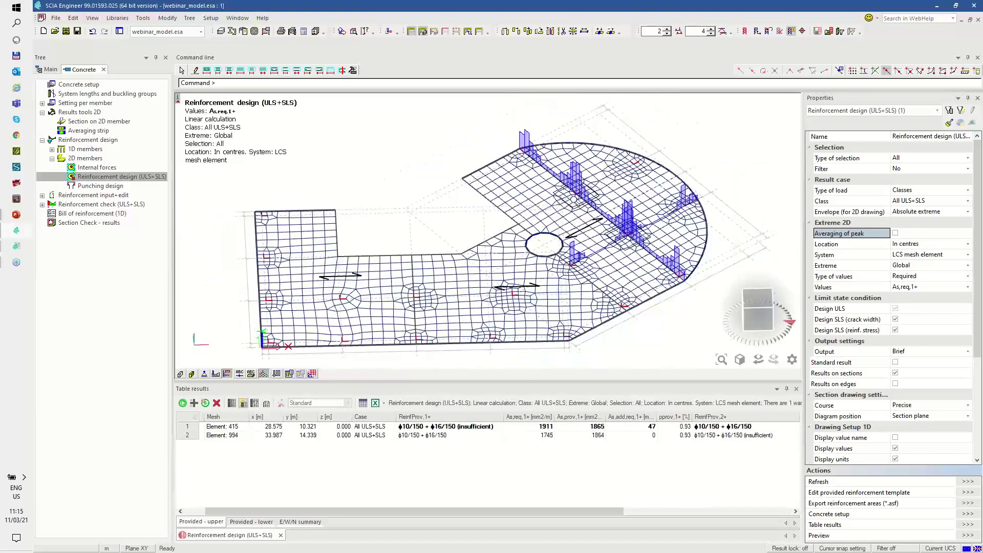
{"action": "scroll", "coordinate": [594, 190], "scroll_direction": "up", "scroll_amount": 3}
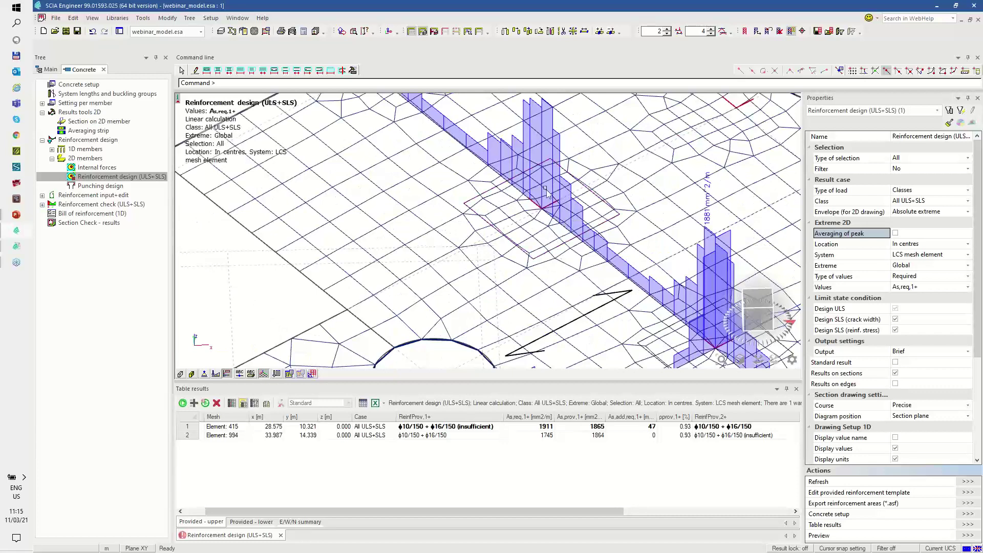
{"action": "scroll", "coordinate": [547, 192], "scroll_direction": "down", "scroll_amount": 2}
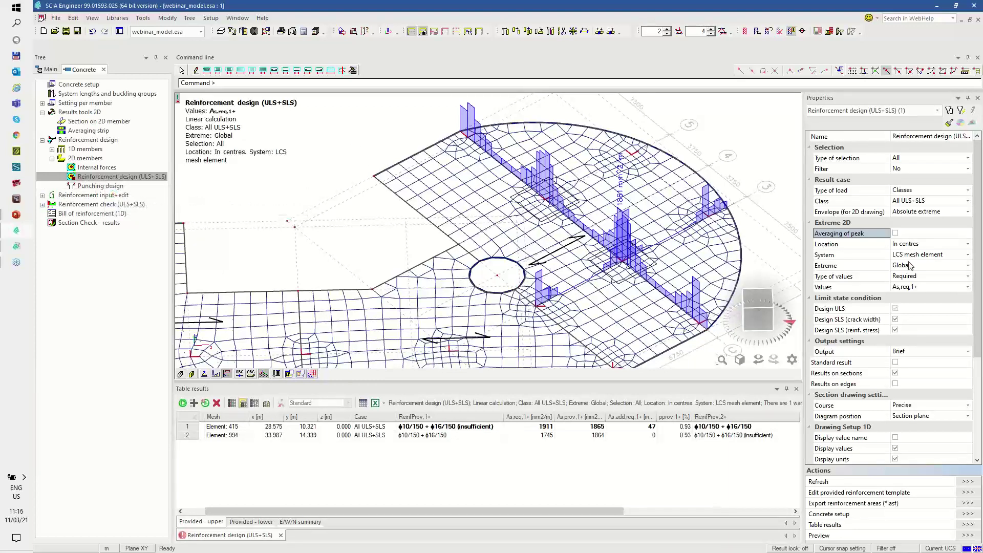
Restore the standard result in place of the section results and display the required reinforcement As,req,1- over the whole slab
{"action": "left_click", "coordinate": [895, 373]}
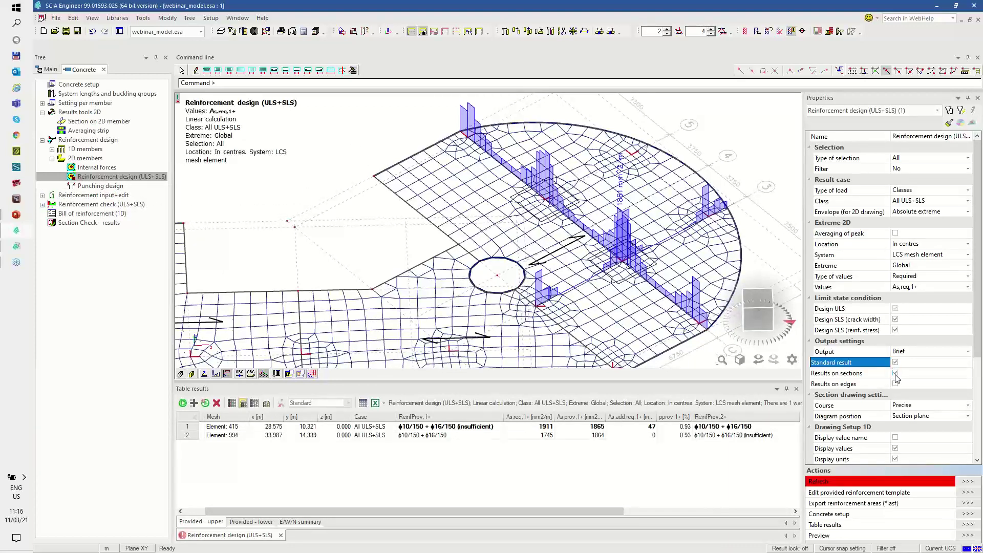
{"action": "left_click", "coordinate": [910, 287]}
{"action": "left_click", "coordinate": [909, 304]}
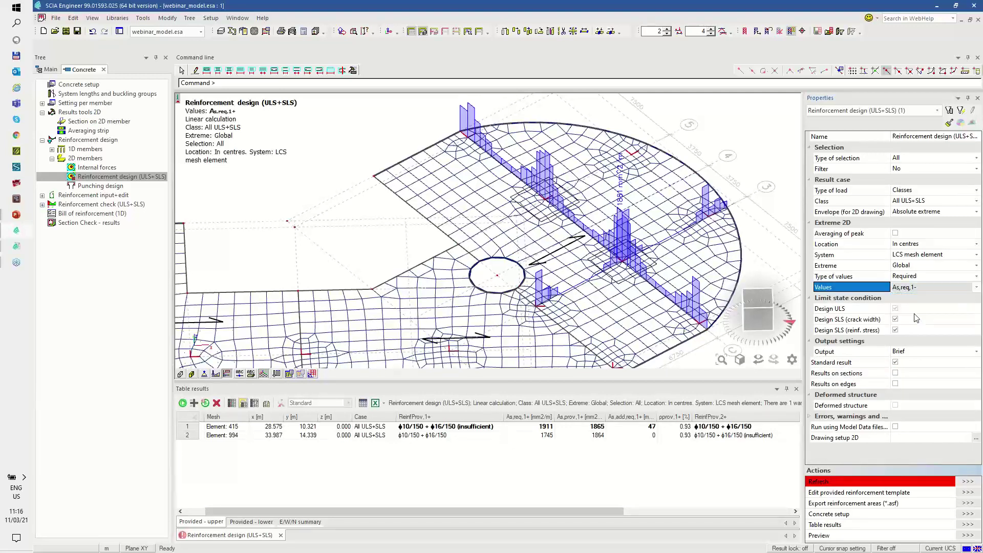
{"action": "left_click", "coordinate": [966, 480]}
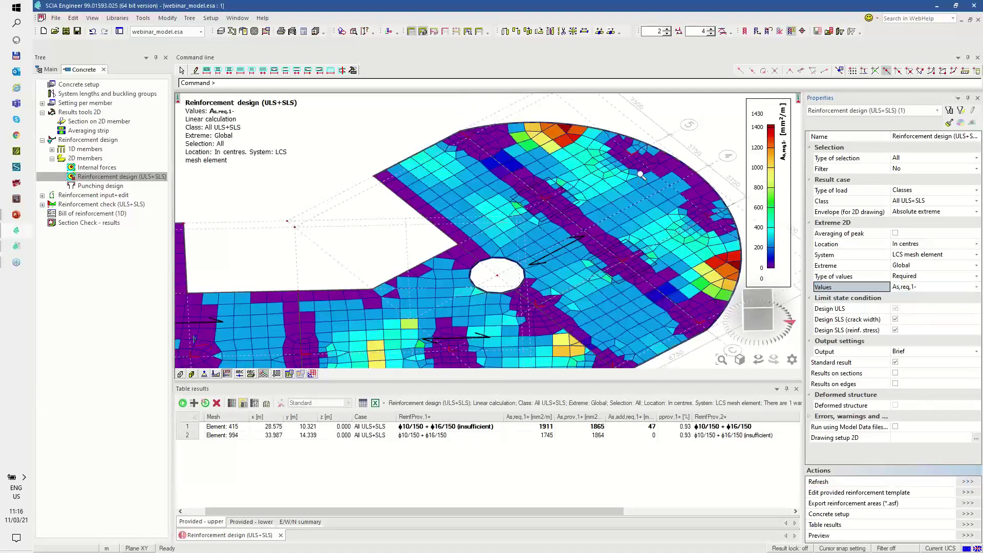
{"action": "scroll", "coordinate": [640, 174], "scroll_direction": "down", "scroll_amount": 1}
{"action": "scroll", "coordinate": [638, 233], "scroll_direction": "down", "scroll_amount": 1}
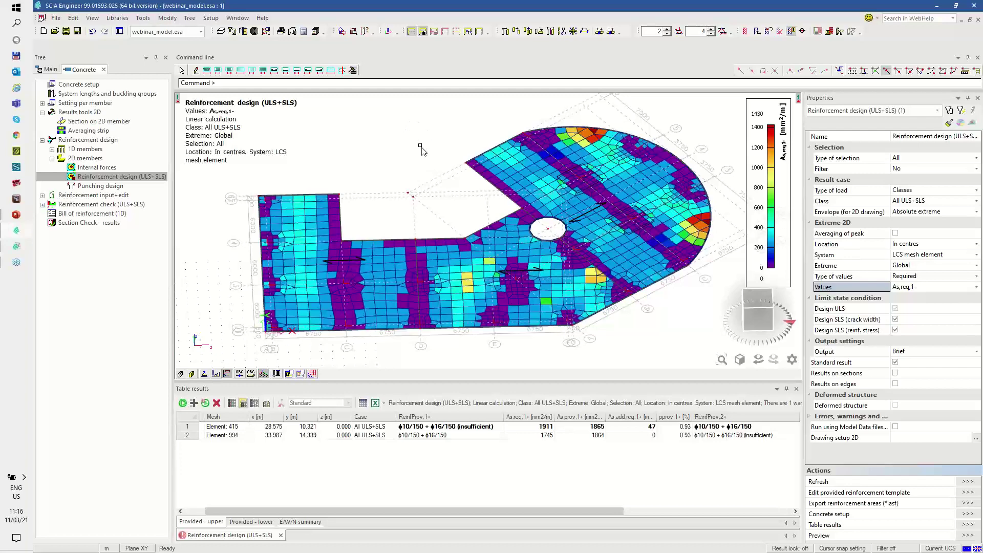
Insert a live picture of the As,req,1- map and the reinforcement design results table into the Engineering report
{"action": "right_click", "coordinate": [405, 137]}
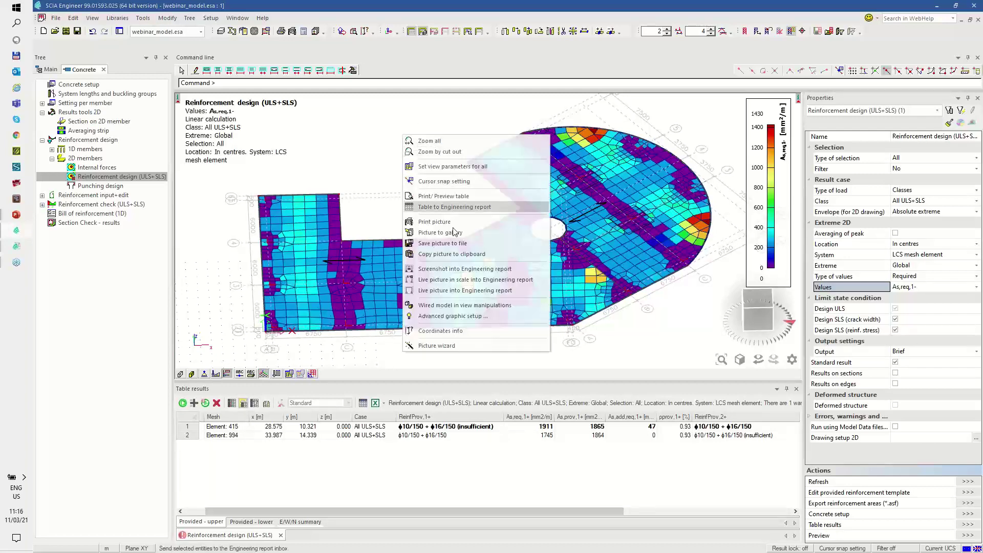
{"action": "left_click", "coordinate": [457, 292]}
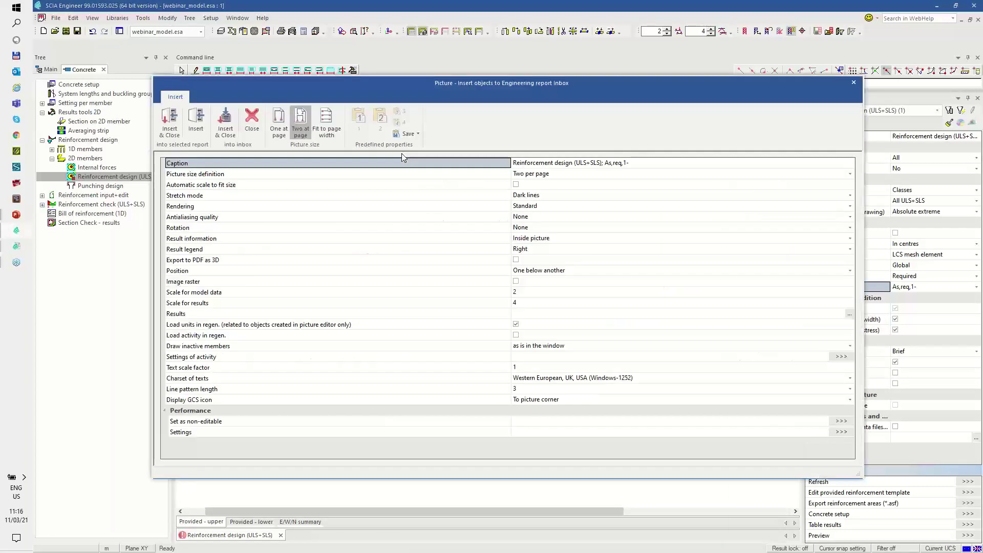
{"action": "left_click", "coordinate": [171, 128]}
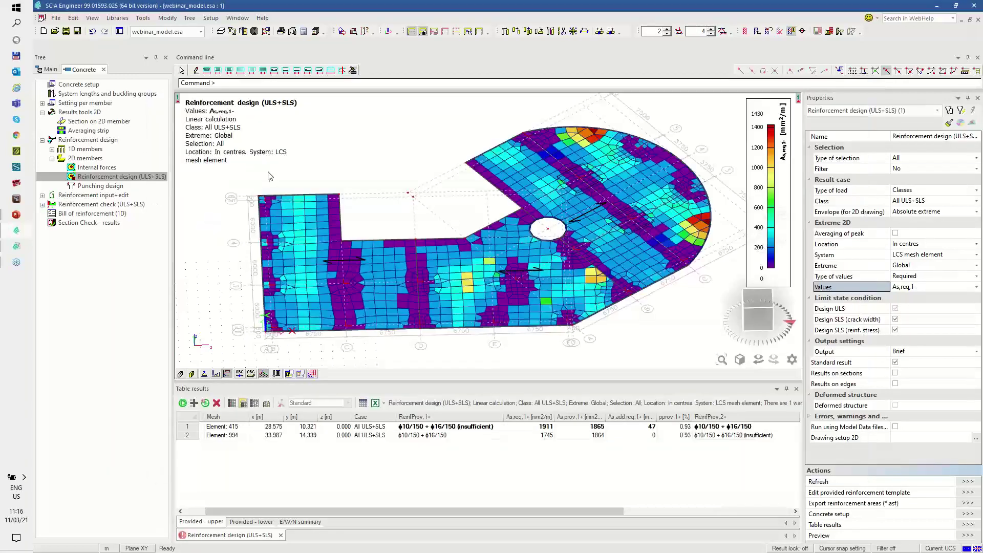
{"action": "right_click", "coordinate": [348, 147]}
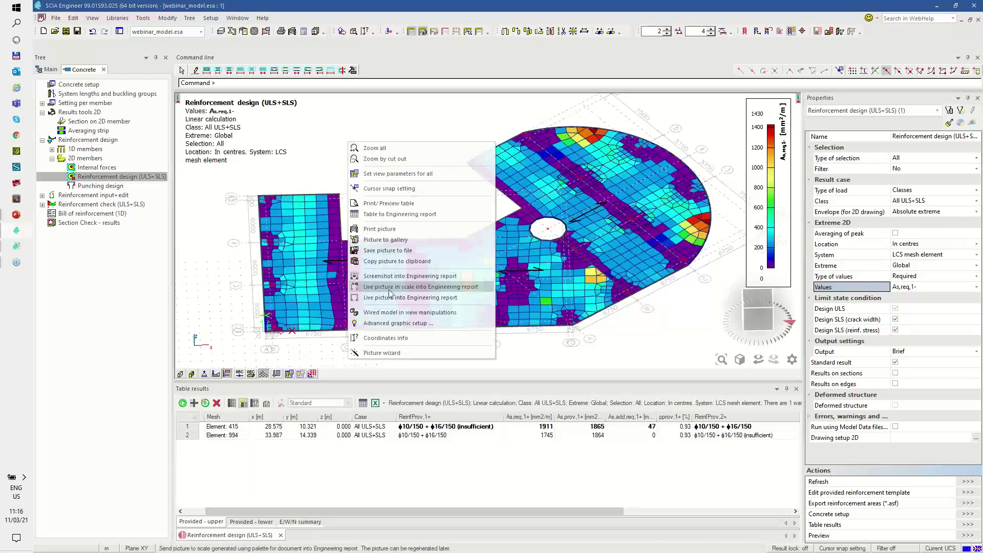
{"action": "left_click", "coordinate": [383, 214]}
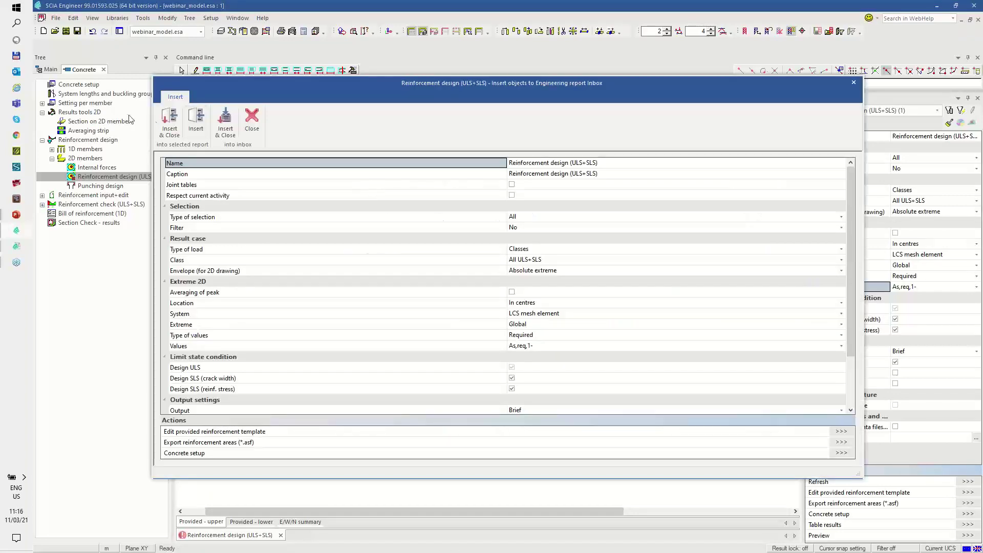
{"action": "left_click", "coordinate": [170, 122]}
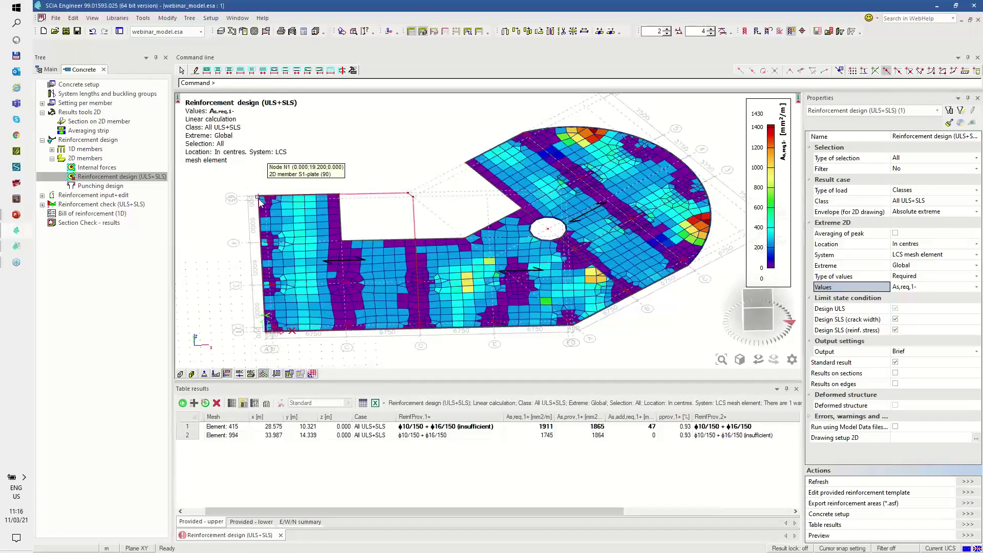
Switch to the Engineering report with the inserted items and list the special items available for insertion
{"action": "left_click", "coordinate": [17, 248]}
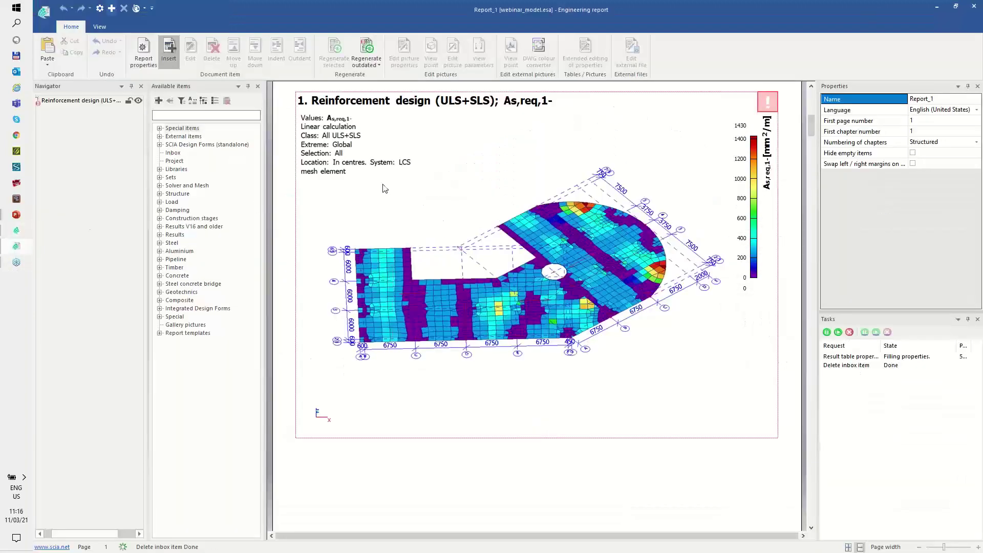
{"action": "left_click", "coordinate": [435, 213]}
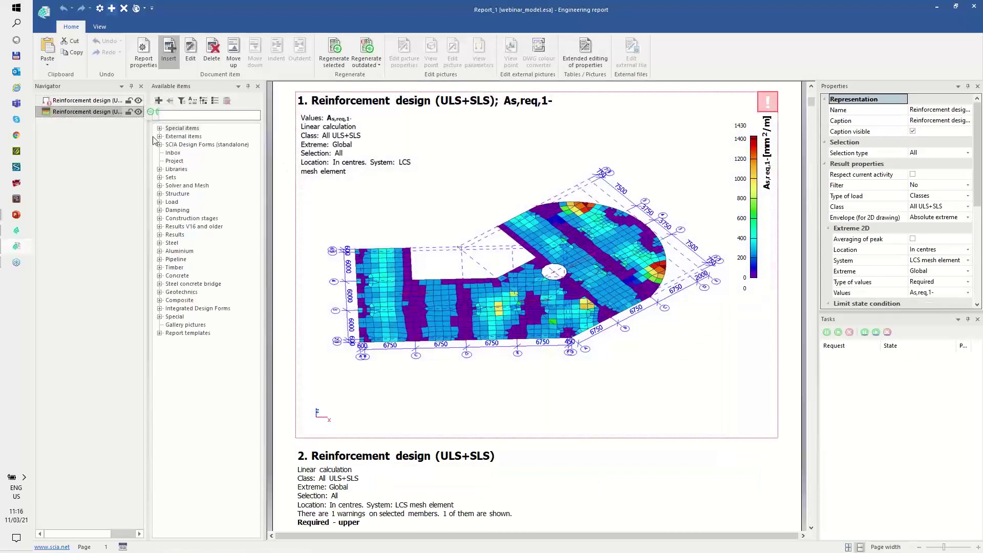
{"action": "double_click", "coordinate": [167, 128]}
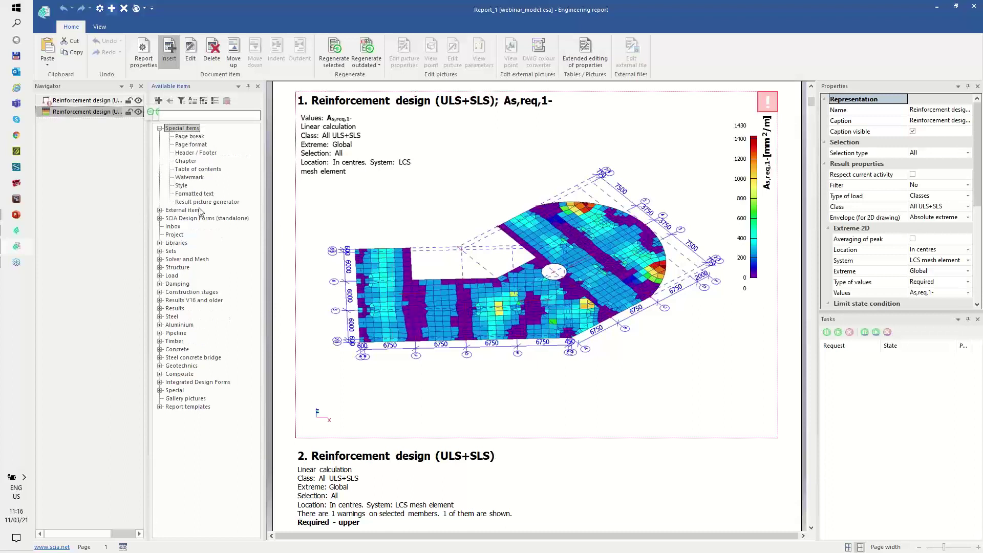
Insert a result picture generator into the report and move it to the beginning of the document
{"action": "double_click", "coordinate": [202, 203]}
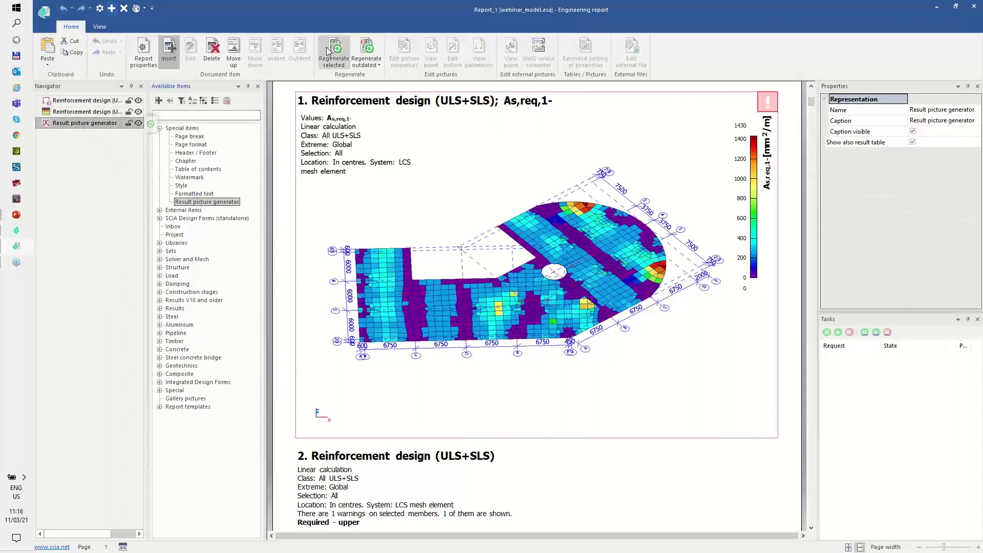
{"action": "left_click", "coordinate": [233, 51]}
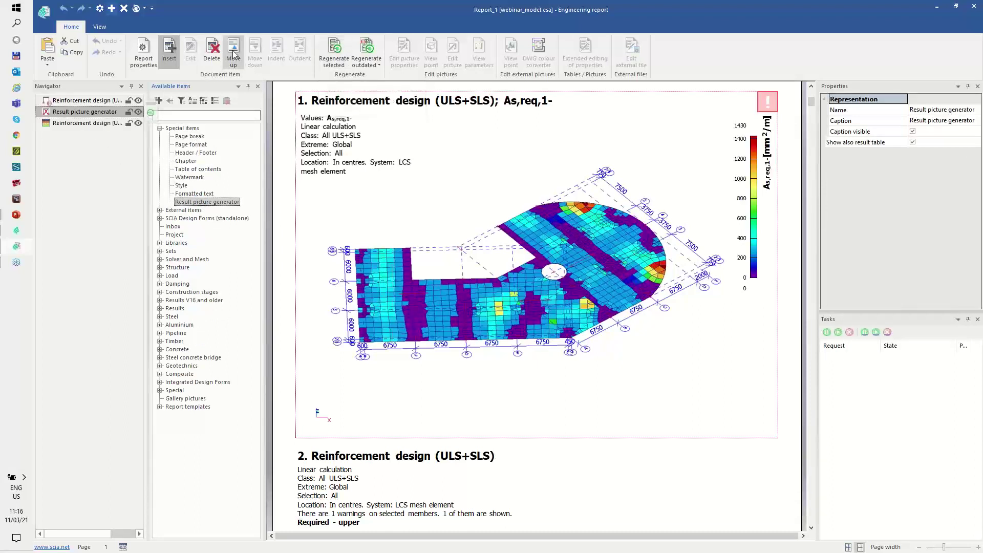
{"action": "left_click", "coordinate": [234, 51]}
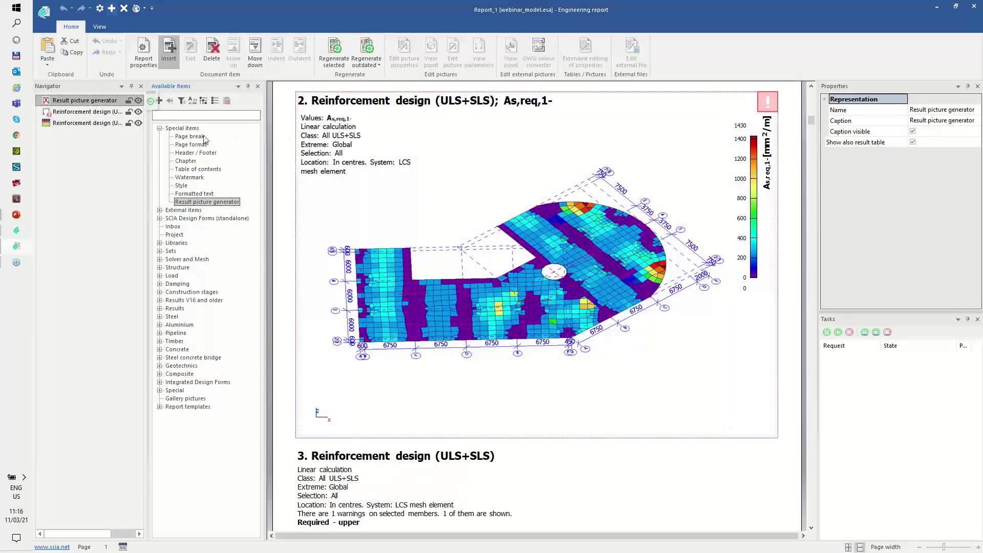
Nest the As,req,1- picture and the reinforcement design table beneath the result picture generator
{"action": "left_click", "coordinate": [84, 114]}
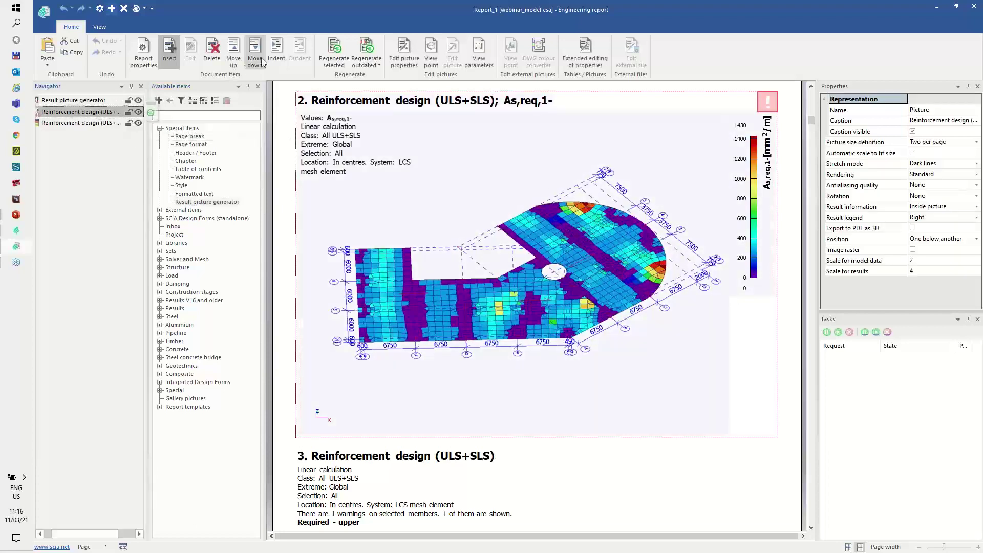
{"action": "key", "text": "Delete"}
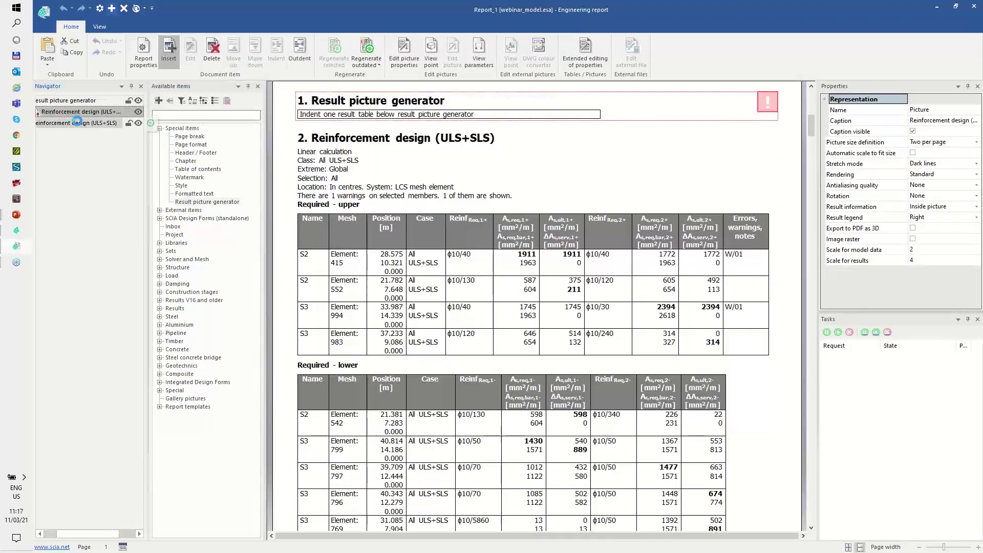
{"action": "left_click", "coordinate": [276, 52]}
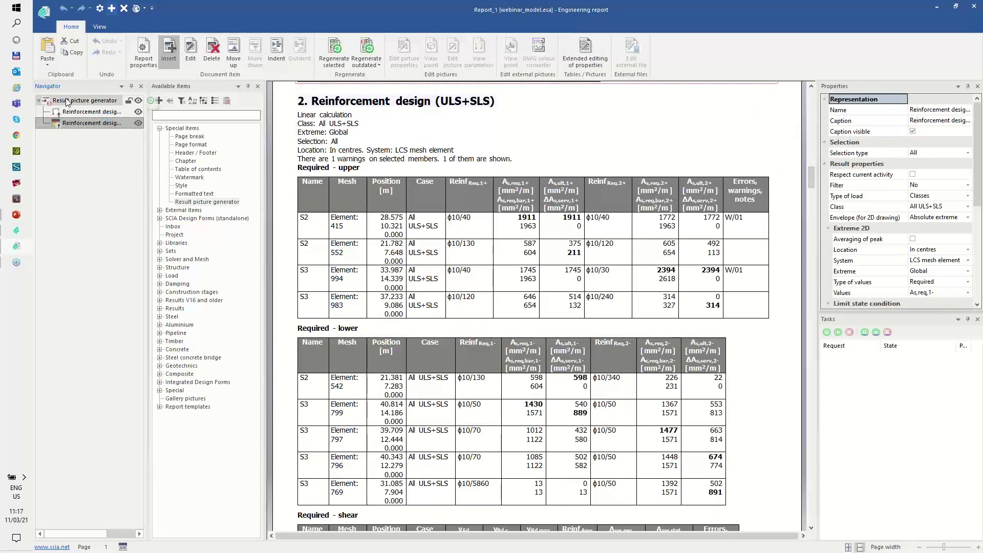
Caption the result picture generator "2D Reinf. design" and include As,req,2- along with As,req,1- in its result prescriptions
{"action": "left_click", "coordinate": [926, 113]}
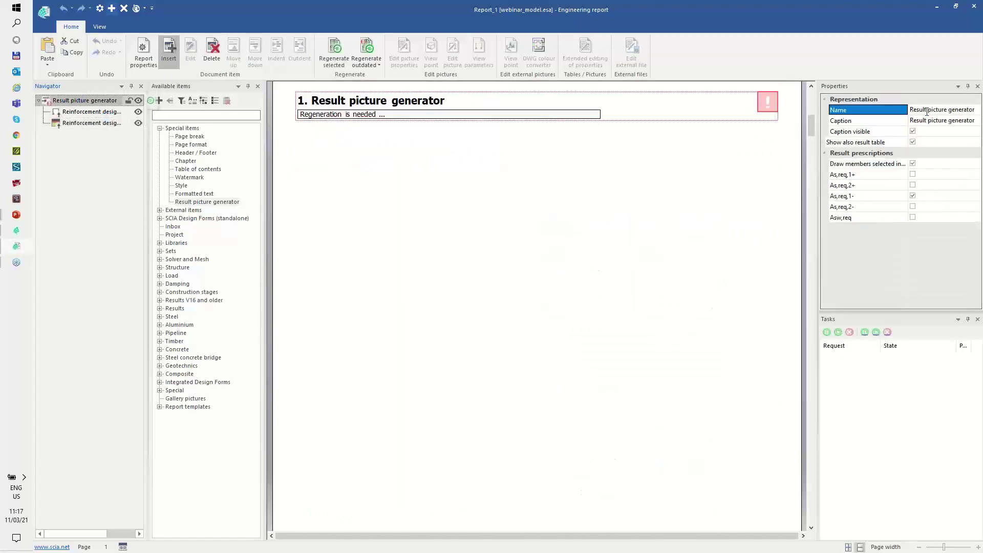
{"action": "left_click", "coordinate": [925, 118]}
{"action": "type", "text": "2D Reinf"}
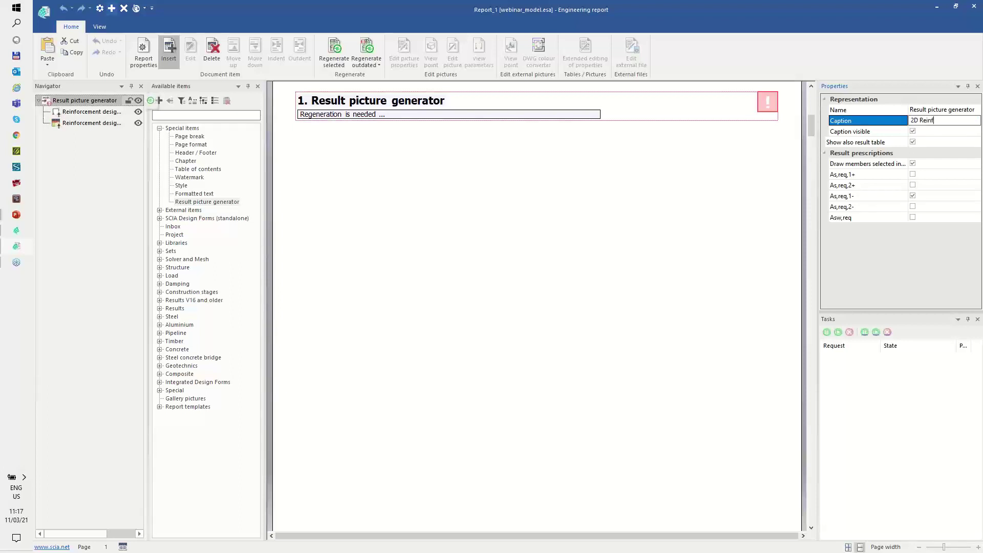
{"action": "type", "text": ". design"}
{"action": "key", "text": "Return"}
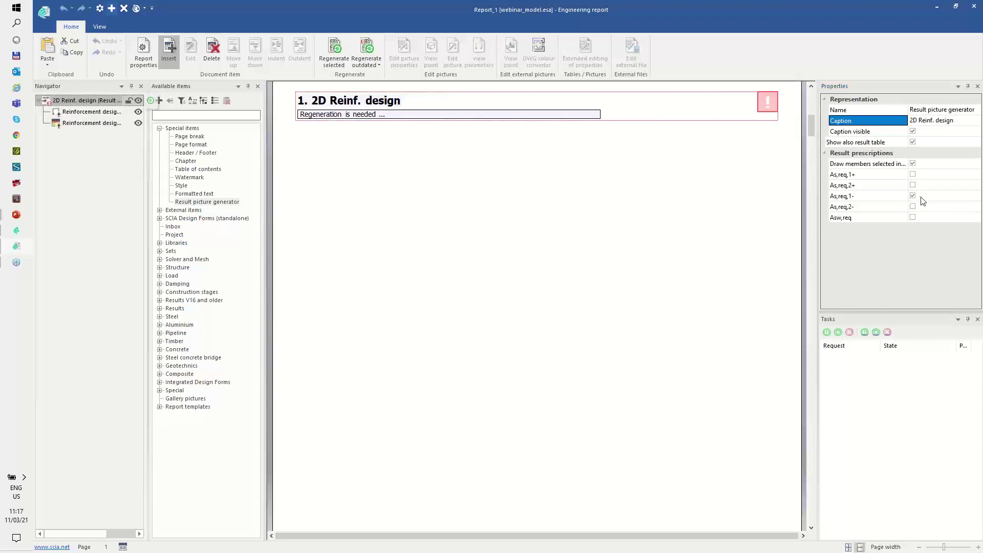
{"action": "left_click", "coordinate": [913, 207]}
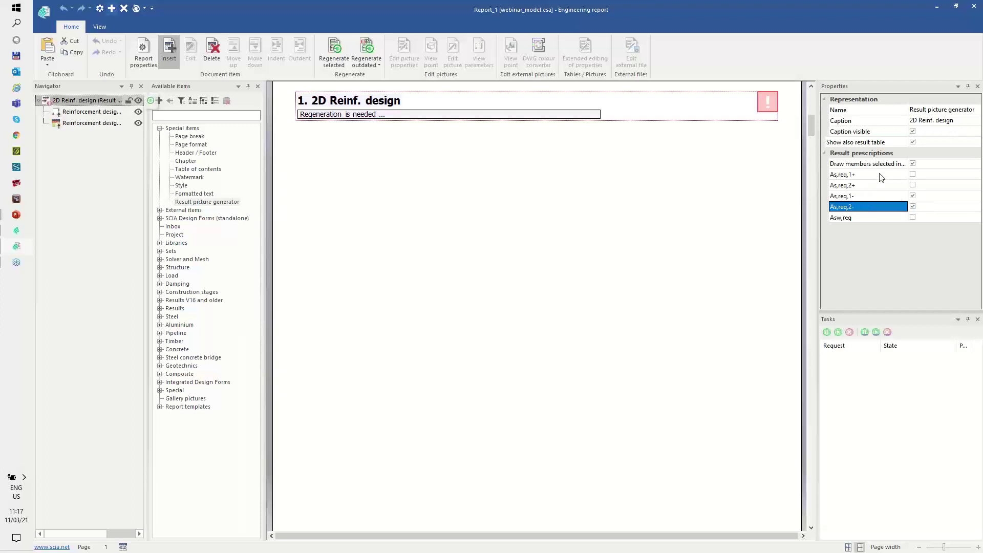
{"action": "left_click", "coordinate": [861, 197]}
{"action": "left_click", "coordinate": [858, 208]}
Limit the nested reinforcement design table to a list selection of 2D members S1, S2 and S3
{"action": "left_click", "coordinate": [74, 124]}
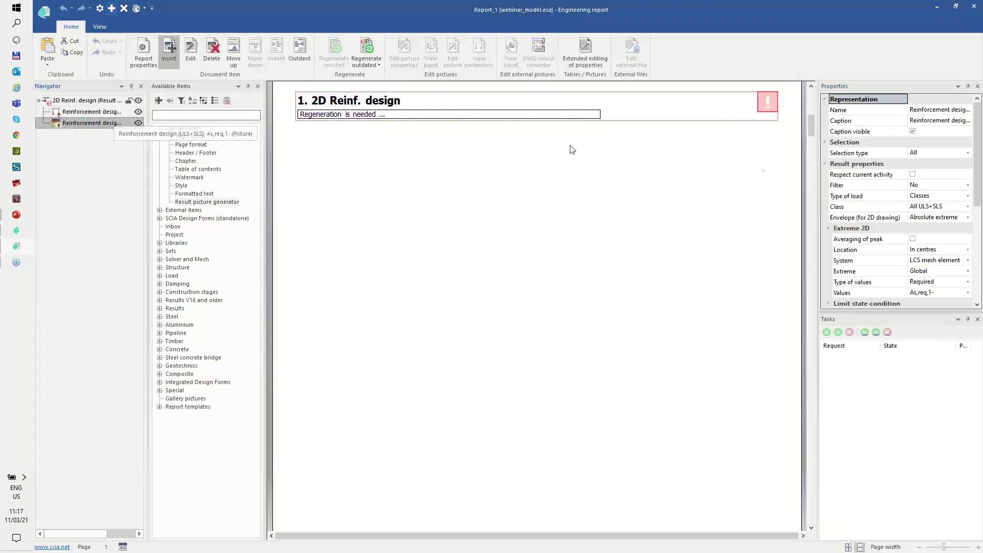
{"action": "left_click", "coordinate": [945, 154]}
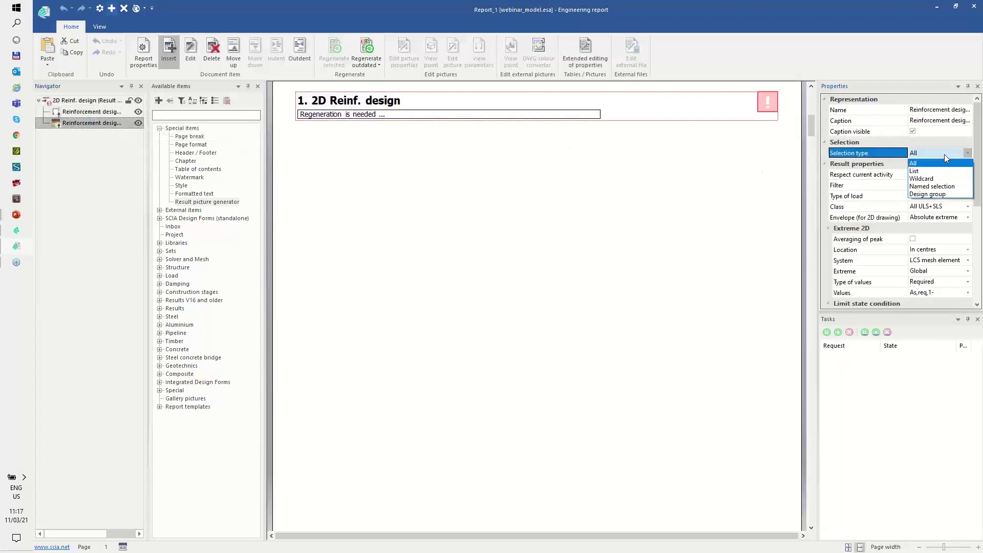
{"action": "left_click", "coordinate": [922, 168]}
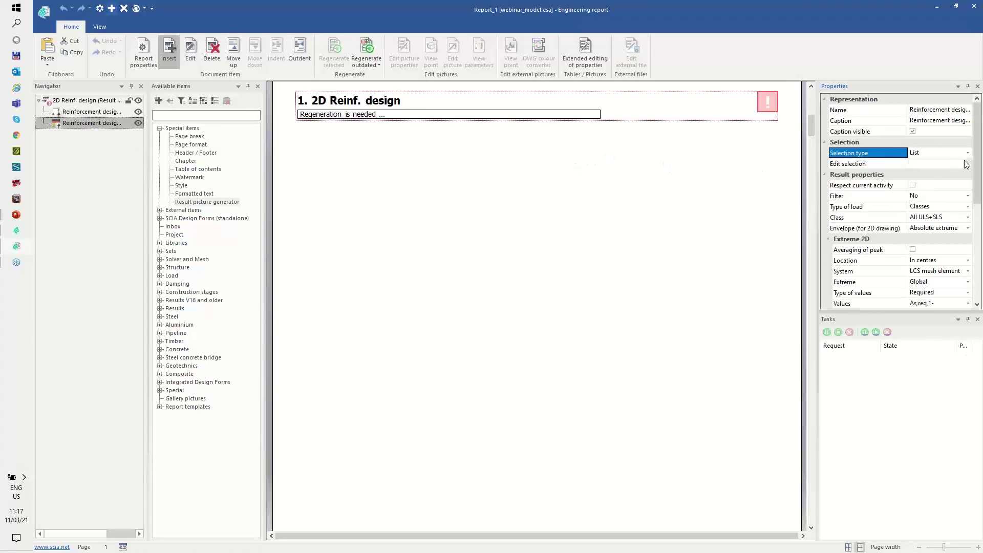
{"action": "left_click", "coordinate": [966, 164]}
{"action": "left_click", "coordinate": [967, 164]}
{"action": "left_click_drag", "start_coordinate": [425, 214], "coordinate": [423, 228]}
{"action": "left_click", "coordinate": [508, 251]}
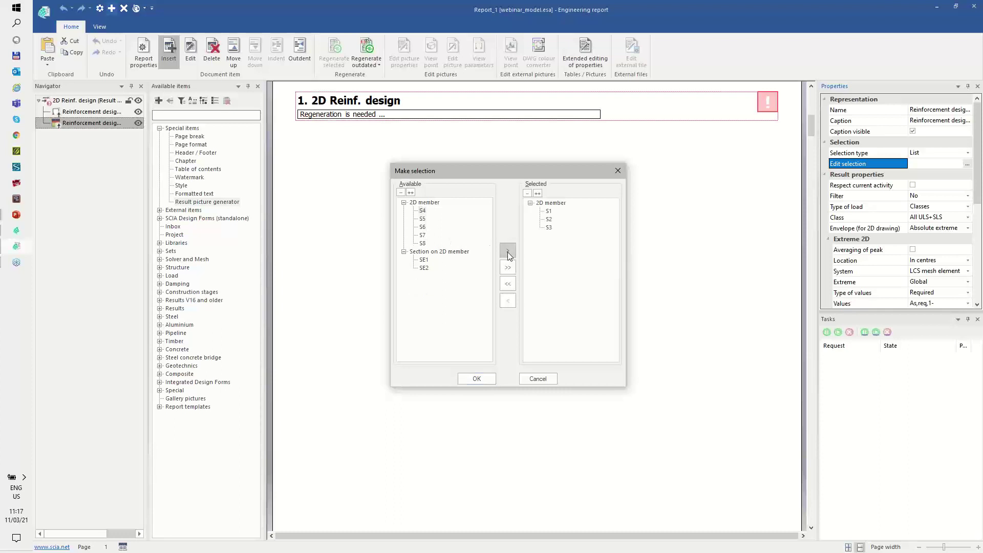
{"action": "left_click", "coordinate": [476, 379]}
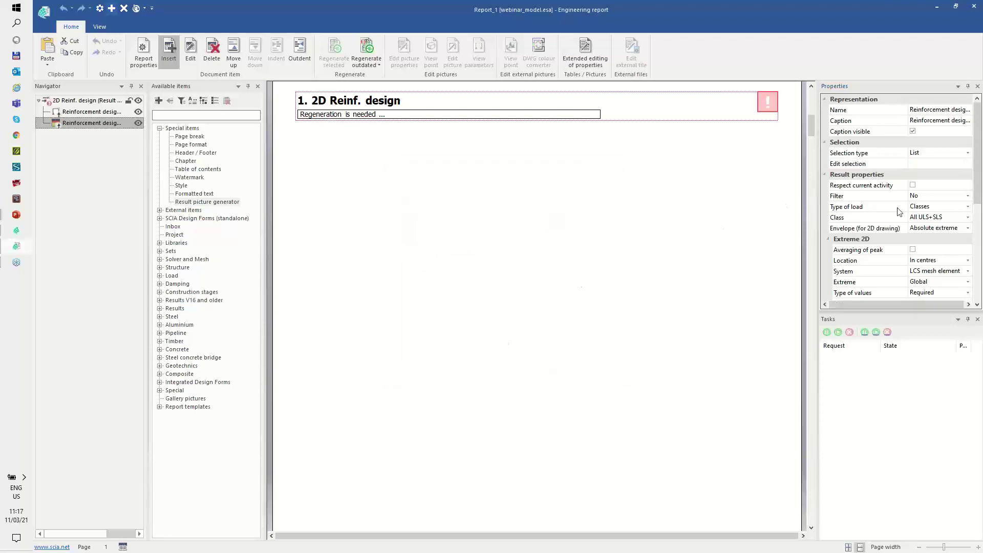
Enable averaging of peak for the nested reinforcement design table and check its remaining result and output settings
{"action": "left_click", "coordinate": [914, 251]}
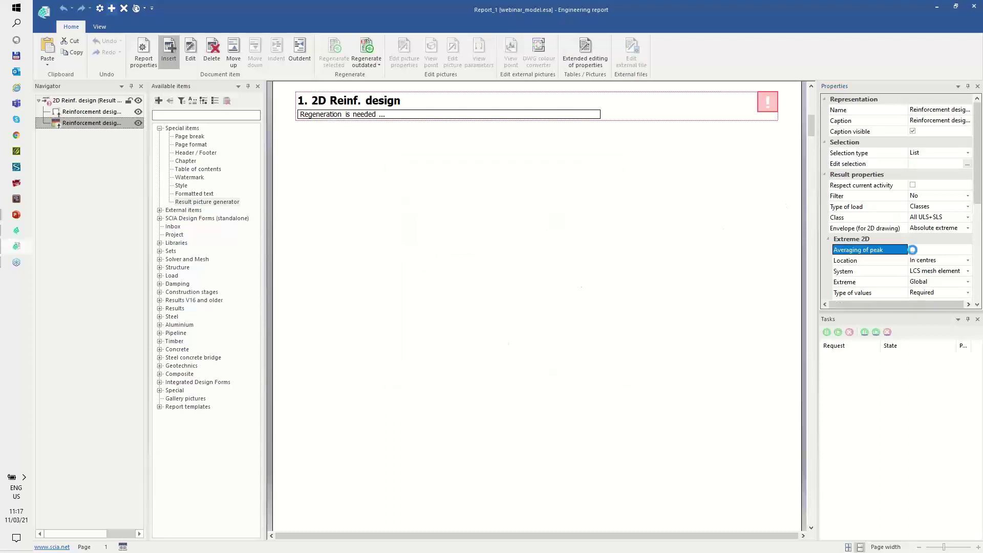
{"action": "scroll", "coordinate": [949, 262], "scroll_direction": "down", "scroll_amount": 2}
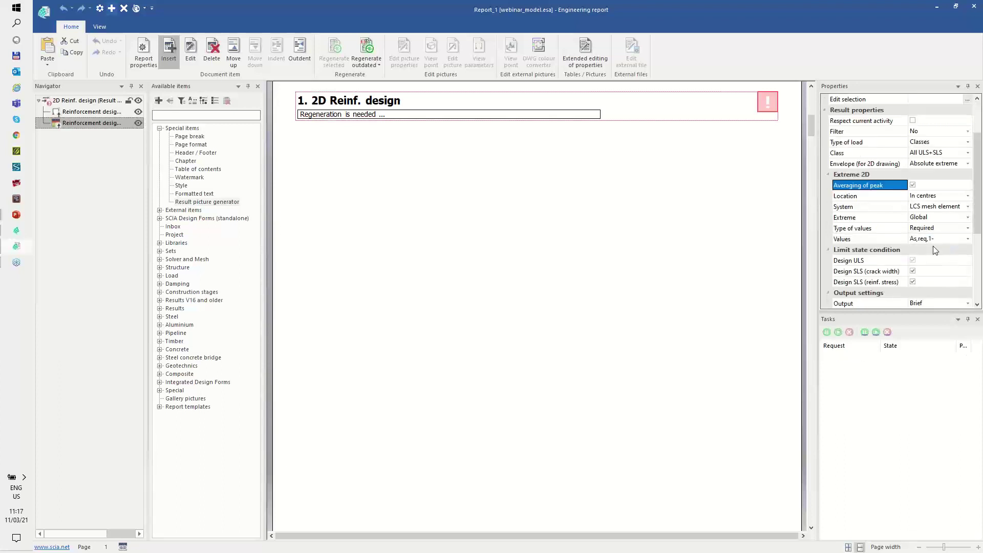
{"action": "scroll", "coordinate": [937, 261], "scroll_direction": "down", "scroll_amount": 2}
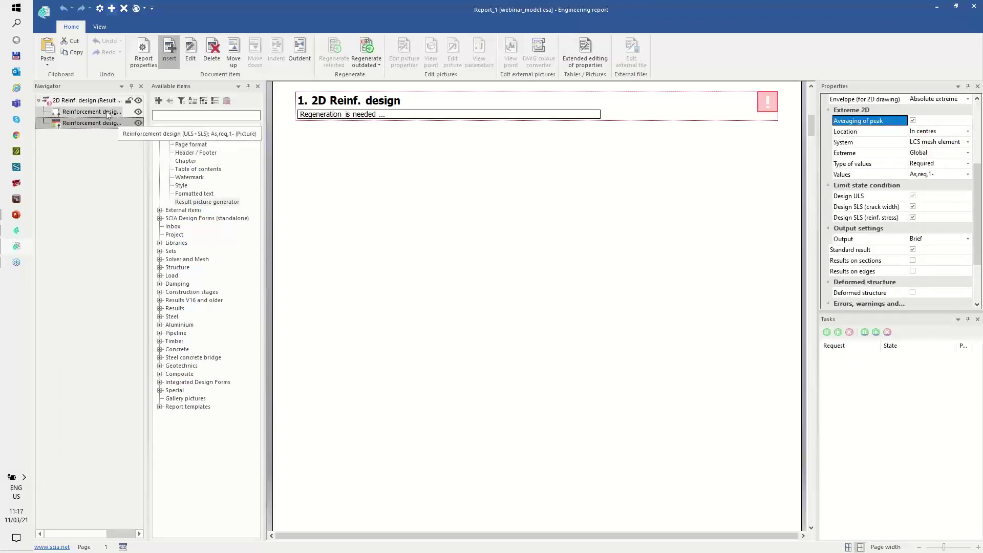
Regenerate the outdated report items and review the 2D Reinf. design table with its As,req,1- and As,req,2- pictures
{"action": "left_click", "coordinate": [82, 101]}
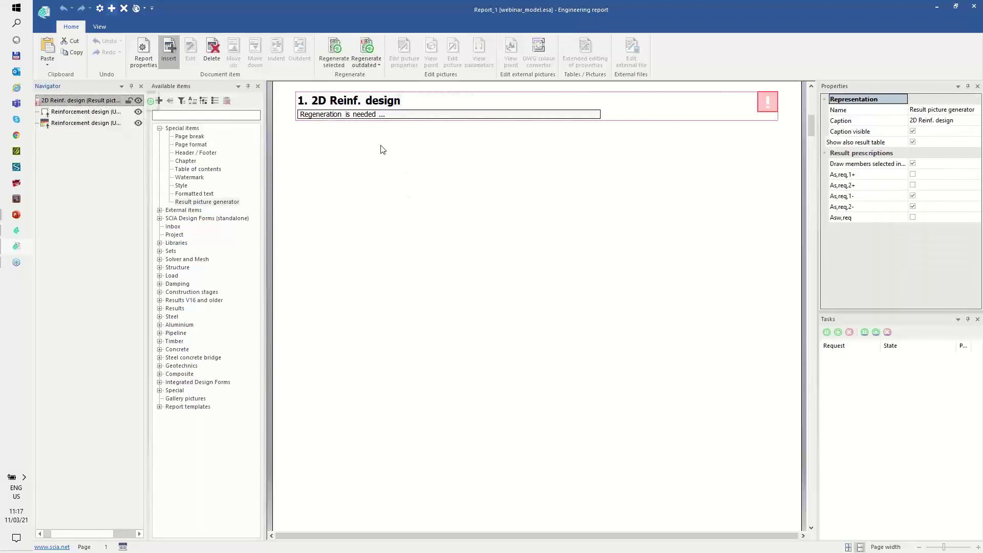
{"action": "left_click", "coordinate": [366, 46]}
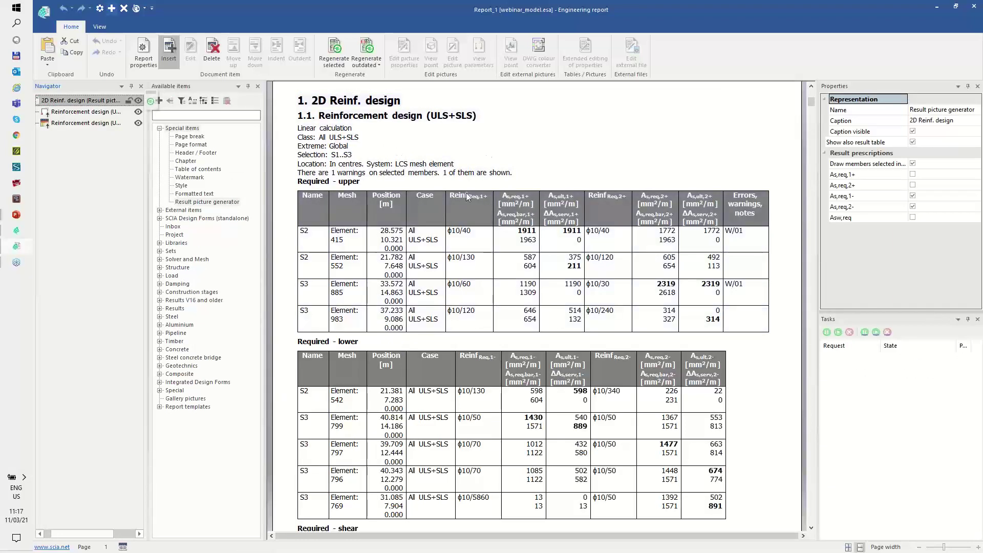
{"action": "scroll", "coordinate": [474, 267], "scroll_direction": "down", "scroll_amount": 3}
{"action": "scroll", "coordinate": [477, 257], "scroll_direction": "up", "scroll_amount": 3}
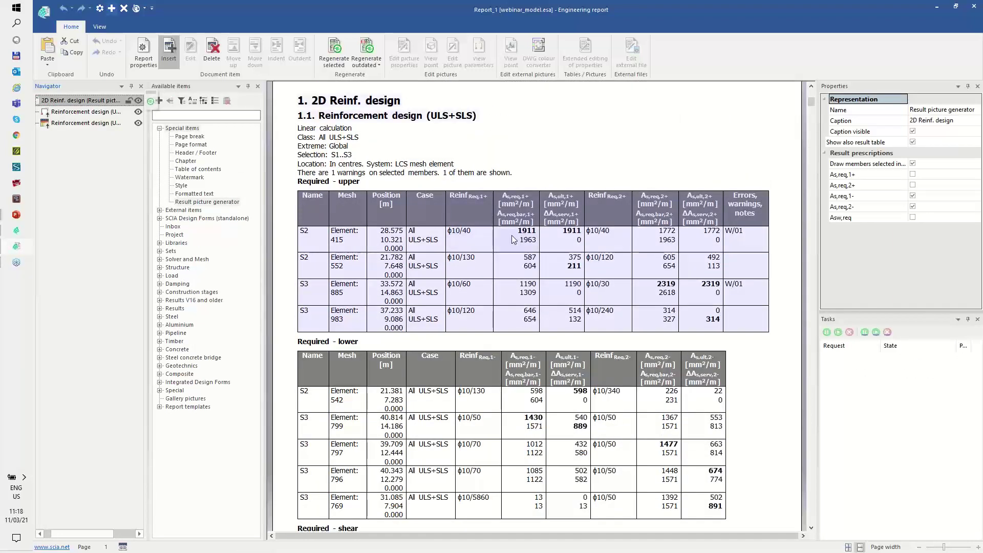
{"action": "scroll", "coordinate": [489, 250], "scroll_direction": "down", "scroll_amount": 15}
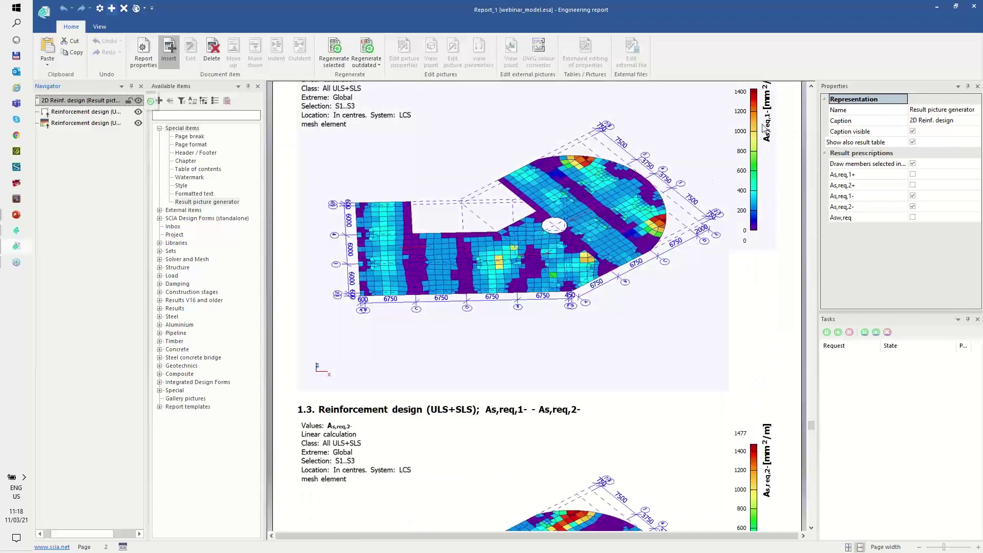
{"action": "scroll", "coordinate": [664, 407], "scroll_direction": "down", "scroll_amount": 2}
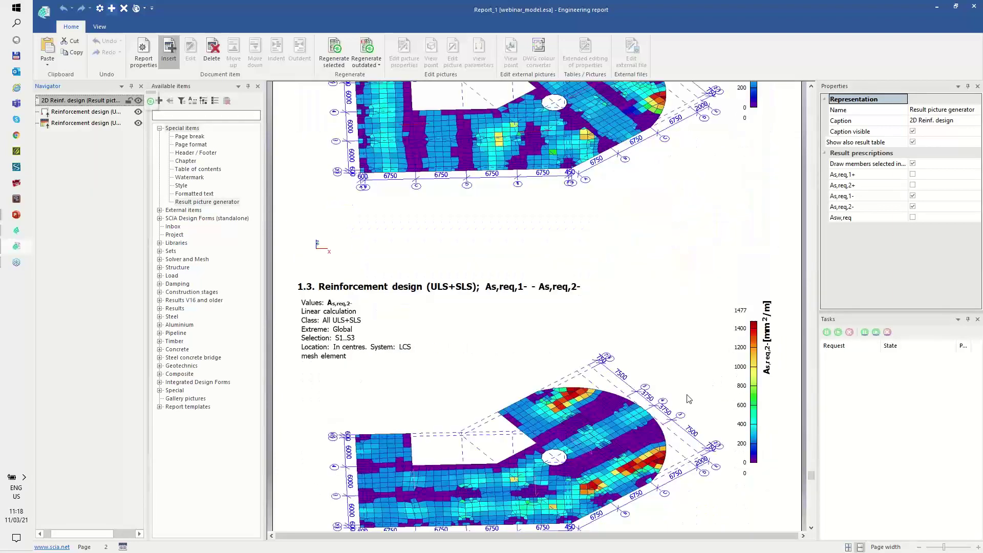
{"action": "scroll", "coordinate": [432, 198], "scroll_direction": "up", "scroll_amount": 6}
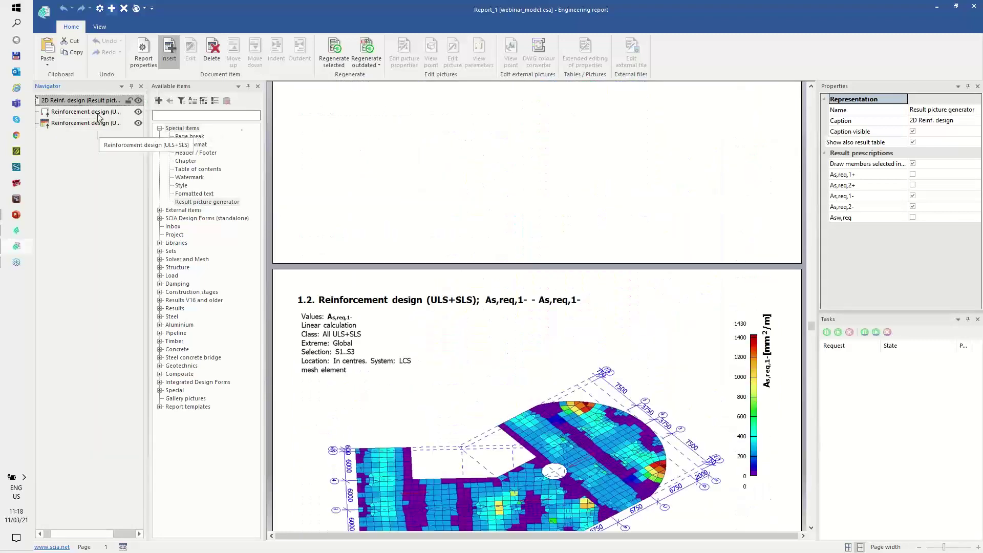
Widen the report's item list and add the Load definition system template after the 2D Reinf. design chapter
{"action": "left_click_drag", "start_coordinate": [148, 126], "coordinate": [184, 123]}
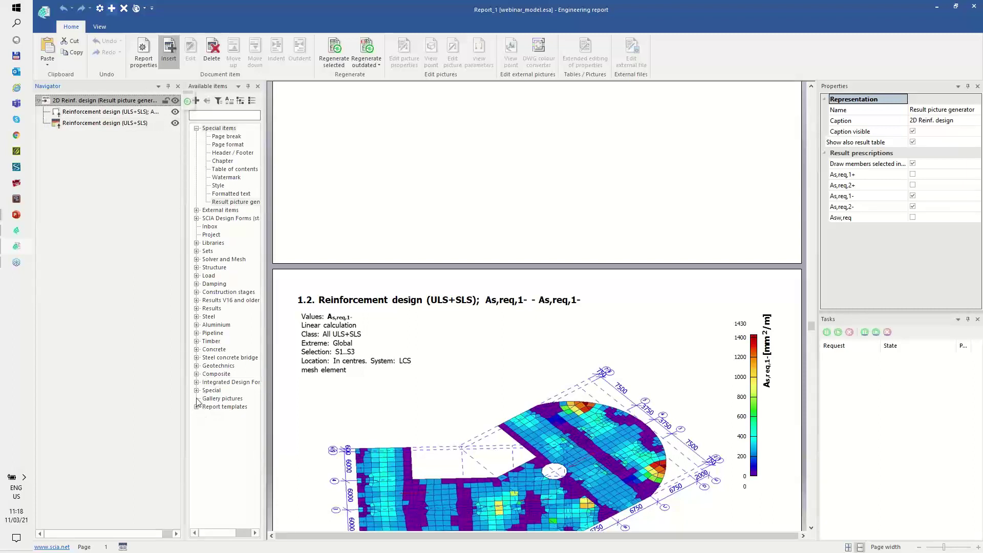
{"action": "left_click", "coordinate": [196, 408]}
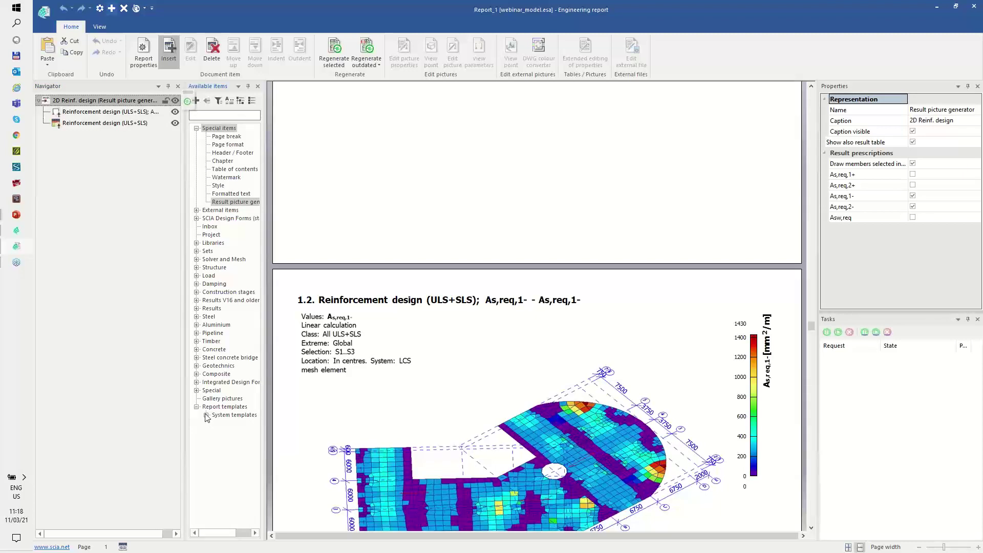
{"action": "left_click", "coordinate": [206, 415]}
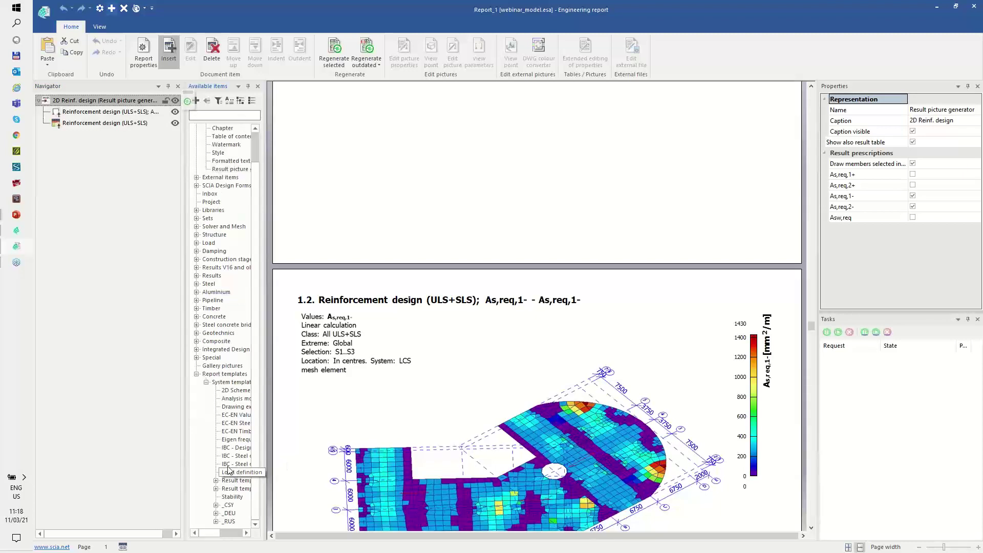
{"action": "left_click_drag", "start_coordinate": [229, 470], "coordinate": [125, 244]}
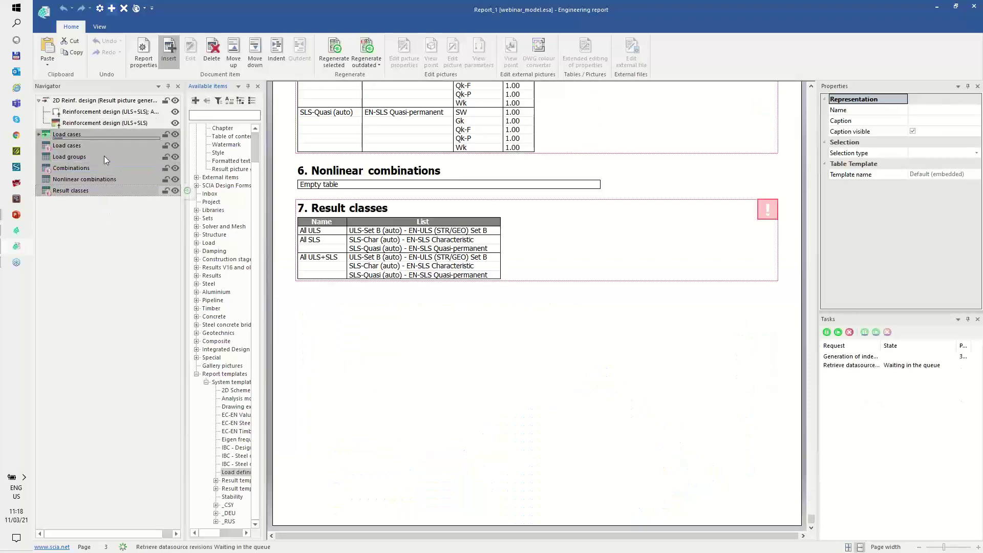
Move the 2D Reinf. design chapter to the end of the report, after Result classes
{"action": "left_click", "coordinate": [84, 101]}
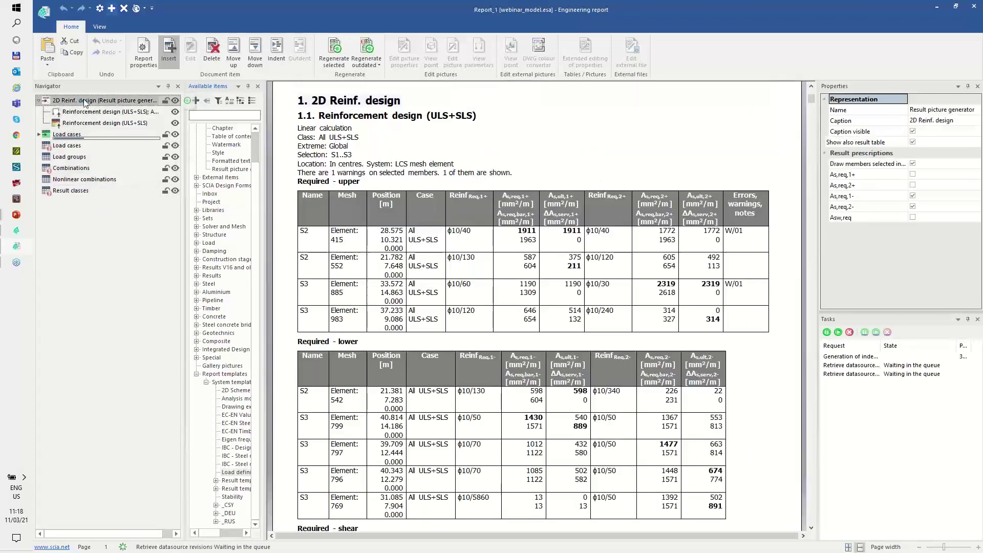
{"action": "left_click", "coordinate": [263, 50]}
{"action": "left_click", "coordinate": [264, 50]}
{"action": "left_click", "coordinate": [263, 50]}
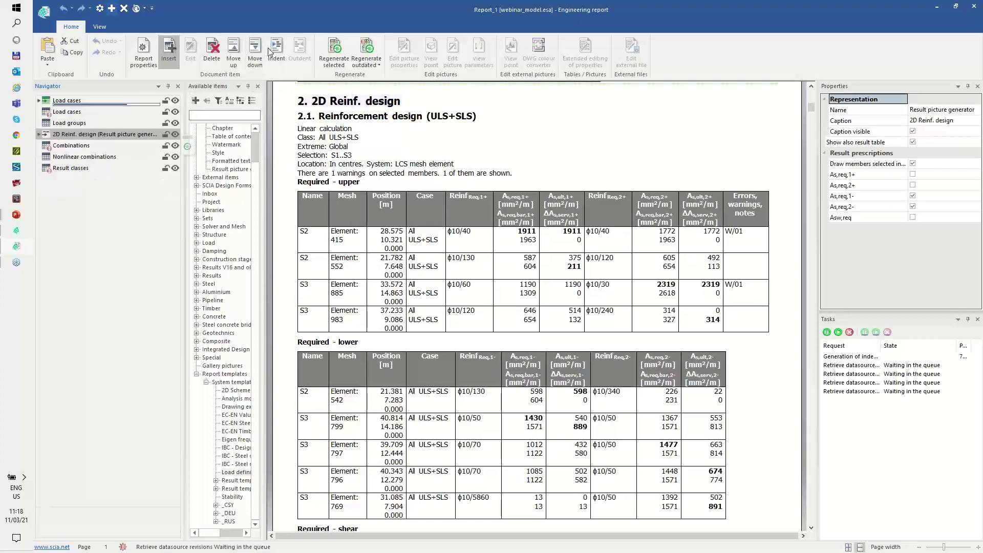
{"action": "left_click", "coordinate": [269, 49]}
{"action": "left_click", "coordinate": [269, 50]}
{"action": "left_click", "coordinate": [269, 50]}
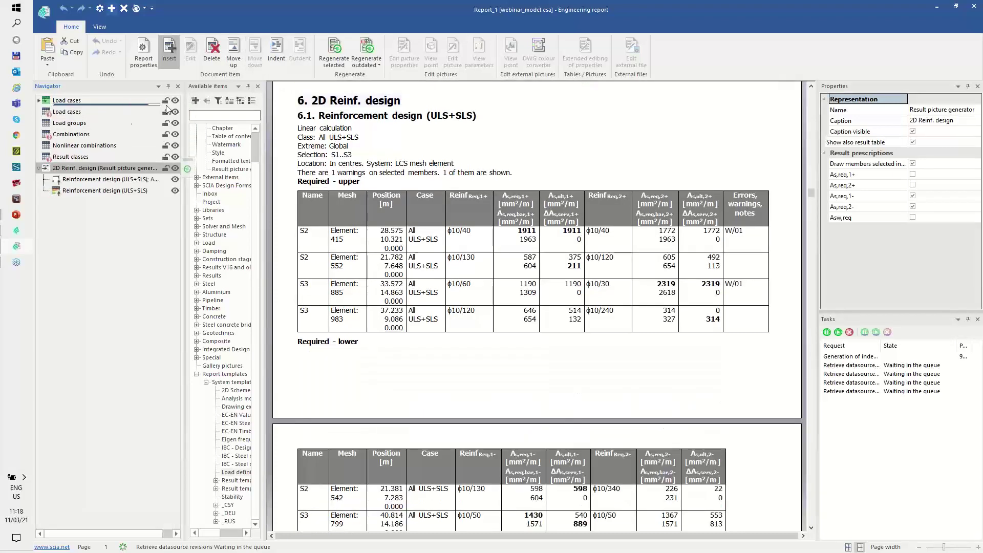
Delete the first Load cases item containing the load pictures, keeping the plain load cases table
{"action": "left_click", "coordinate": [79, 101]}
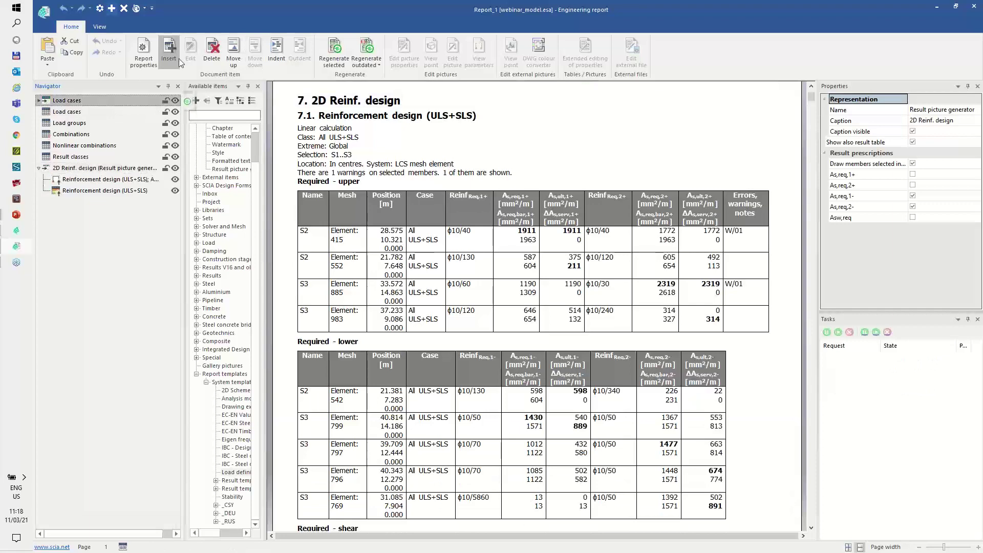
{"action": "left_click", "coordinate": [212, 53]}
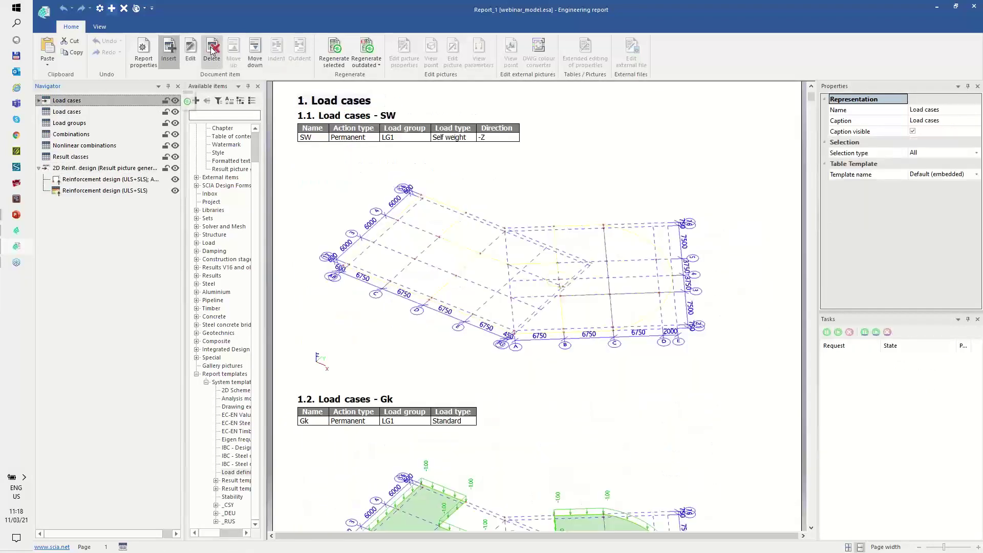
{"action": "left_click", "coordinate": [514, 319]}
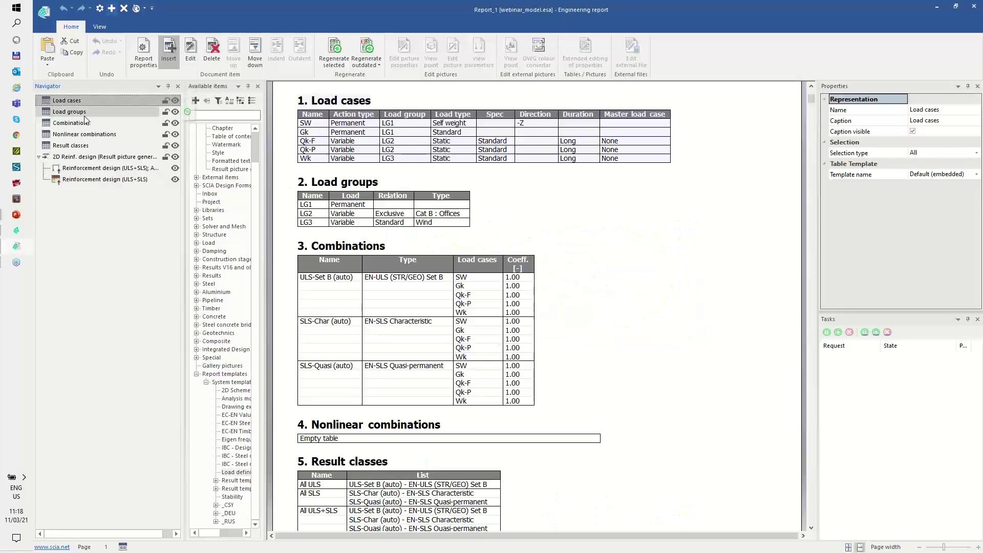
{"action": "scroll", "coordinate": [451, 160], "scroll_direction": "up", "scroll_amount": 1}
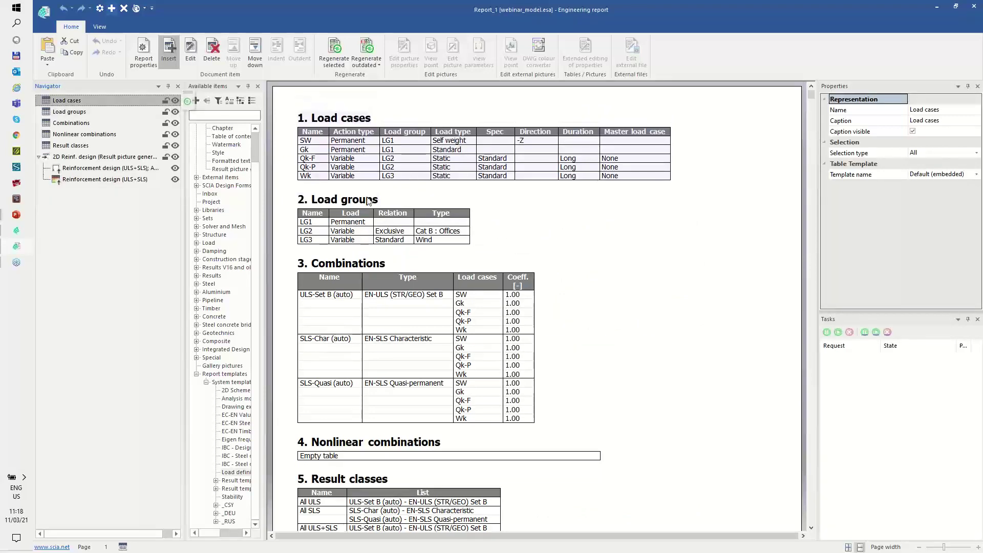
Delete the empty Nonlinear combinations item from the report, keeping the Load groups, Combinations and Result classes tables
{"action": "left_click", "coordinate": [365, 231]}
{"action": "left_click", "coordinate": [410, 309]}
{"action": "scroll", "coordinate": [459, 303], "scroll_direction": "down", "scroll_amount": 2}
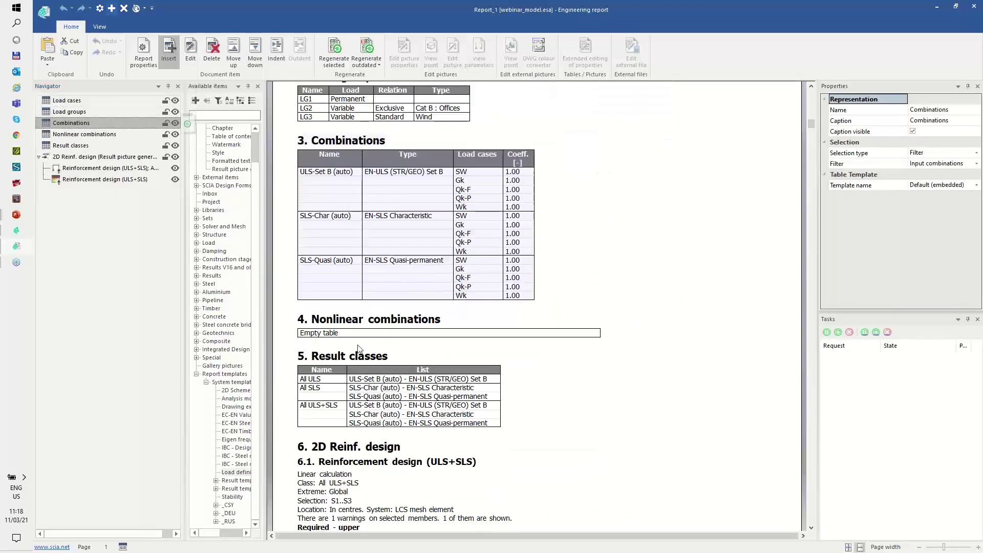
{"action": "left_click", "coordinate": [85, 135]}
{"action": "left_click", "coordinate": [212, 51]}
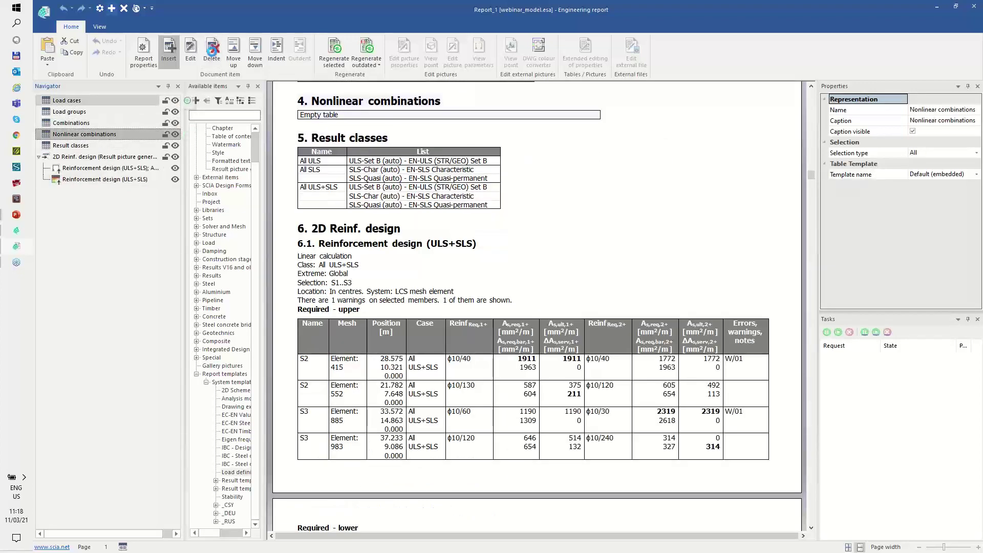
{"action": "left_click", "coordinate": [512, 321]}
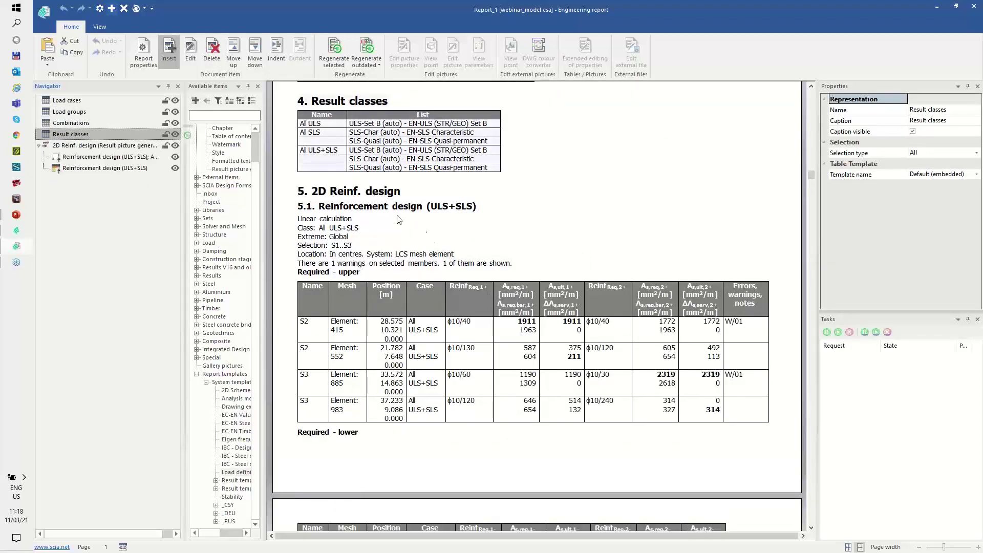
{"action": "scroll", "coordinate": [399, 206], "scroll_direction": "up", "scroll_amount": 1}
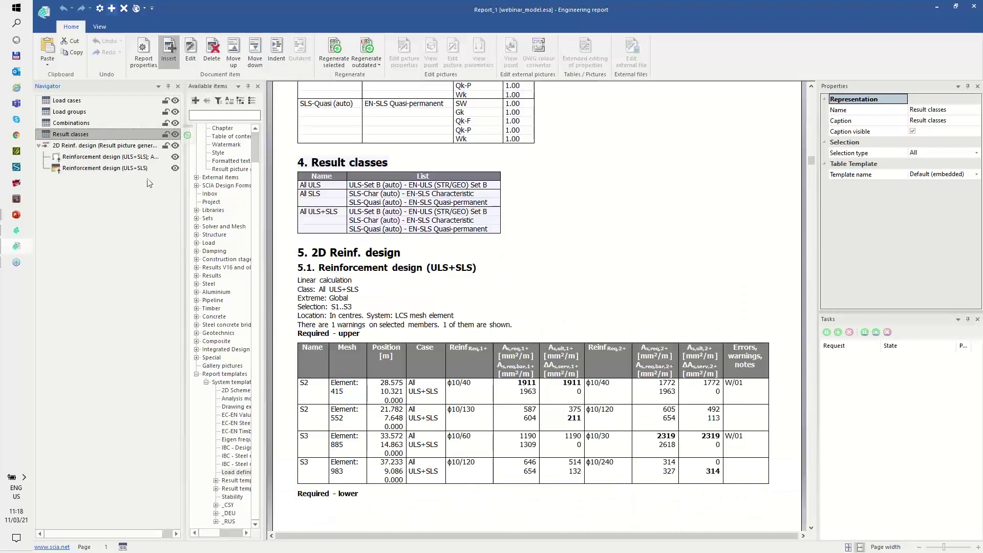
Set the Reinforcement design (ULS+SLS) table's output to Standard and its values to As,req,2-, and regenerate the 2D Reinf. design chapter
{"action": "left_click", "coordinate": [100, 169]}
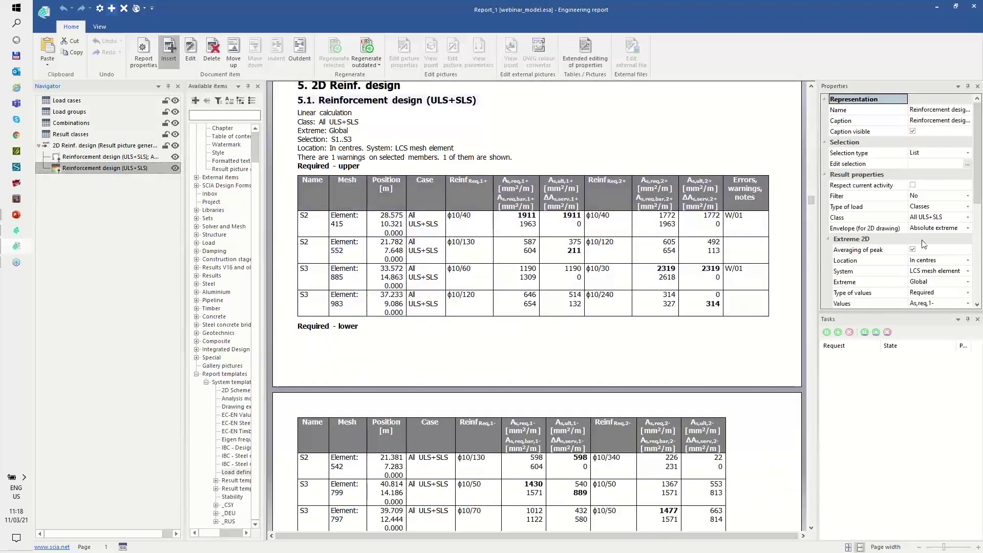
{"action": "scroll", "coordinate": [915, 240], "scroll_direction": "down", "scroll_amount": 1}
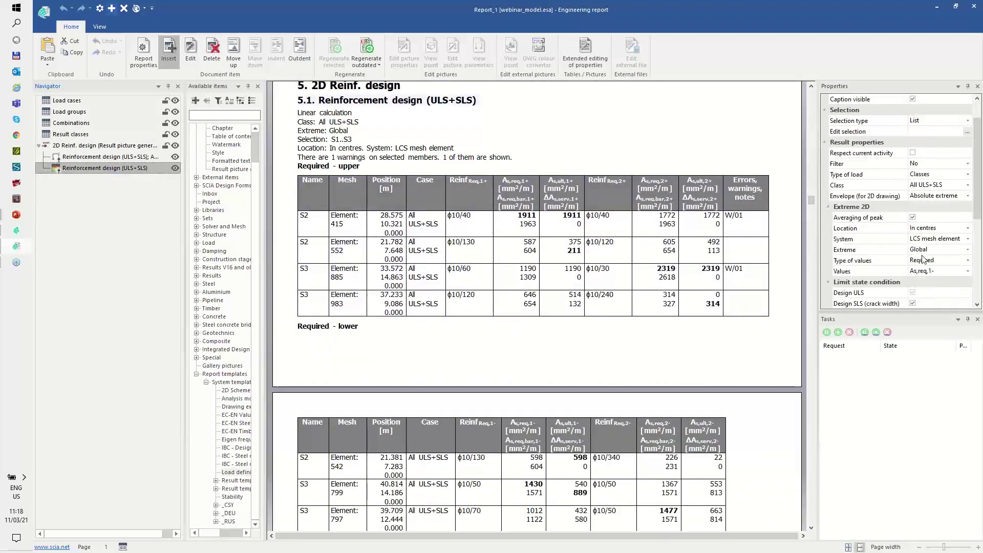
{"action": "scroll", "coordinate": [923, 259], "scroll_direction": "down", "scroll_amount": 1}
{"action": "scroll", "coordinate": [924, 269], "scroll_direction": "down", "scroll_amount": 1}
{"action": "left_click", "coordinate": [923, 272]}
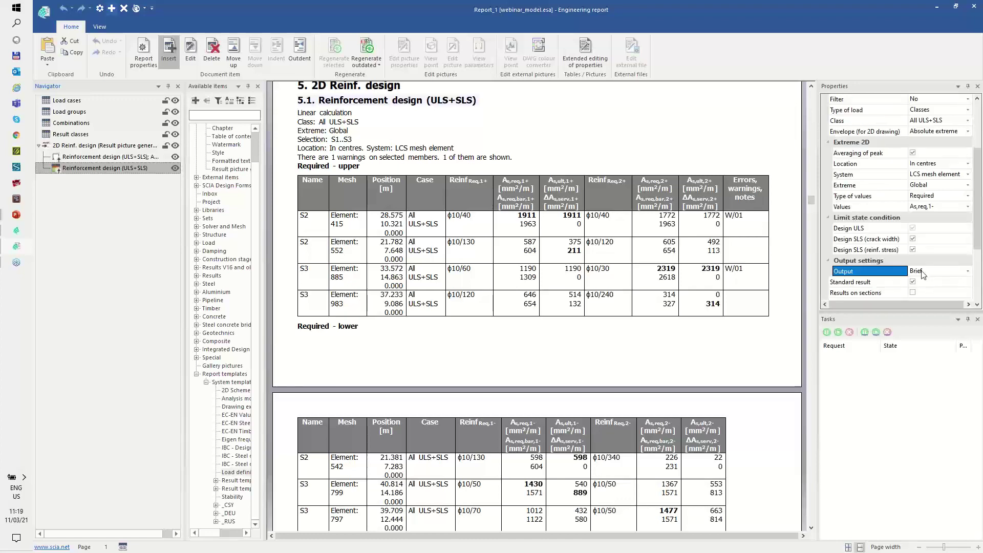
{"action": "left_click", "coordinate": [923, 273]}
{"action": "left_click", "coordinate": [925, 290]}
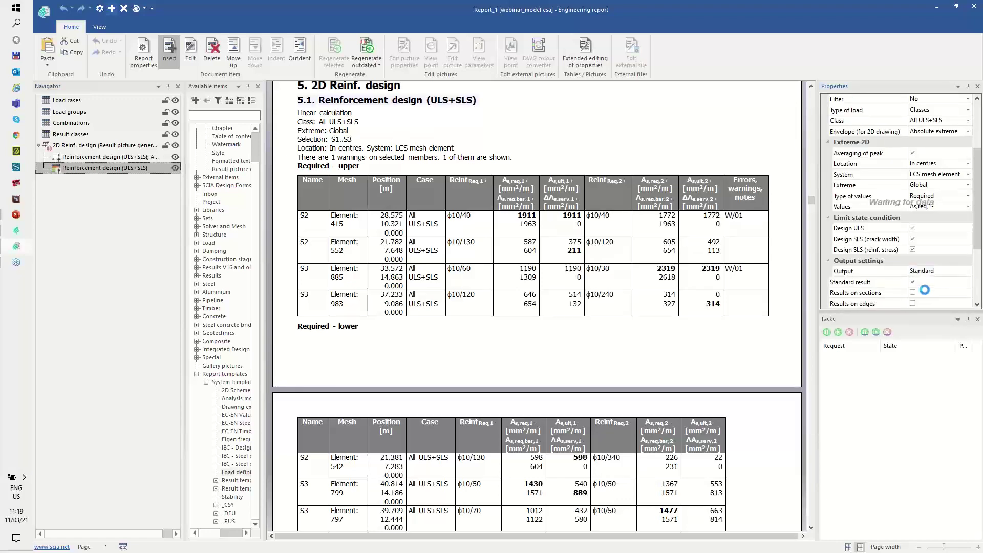
{"action": "left_click", "coordinate": [933, 208]}
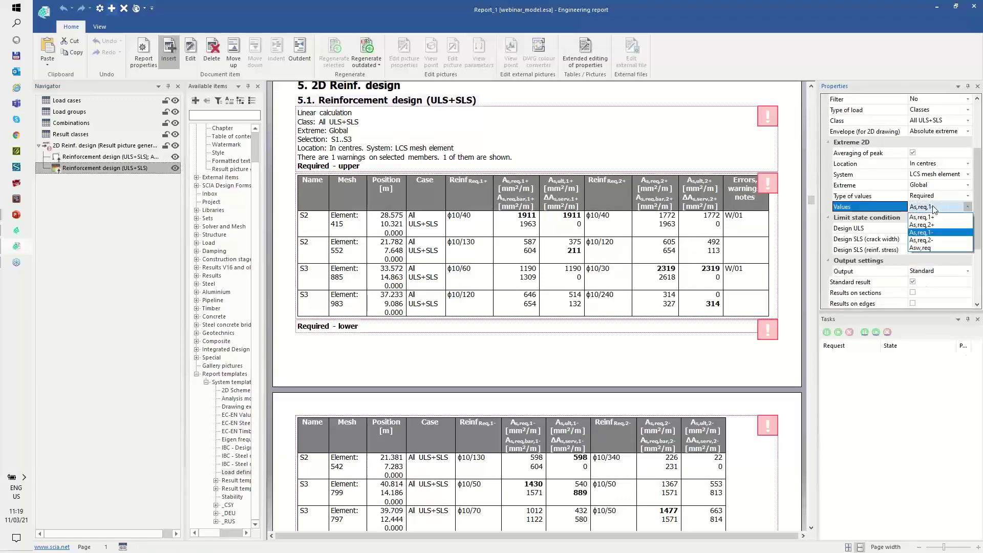
{"action": "left_click", "coordinate": [929, 239]}
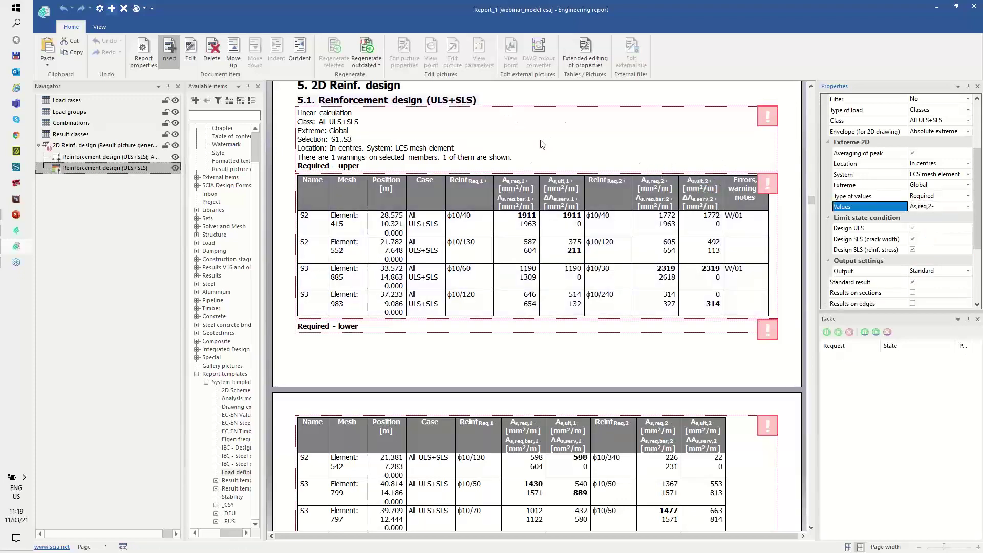
{"action": "scroll", "coordinate": [537, 168], "scroll_direction": "up", "scroll_amount": 1}
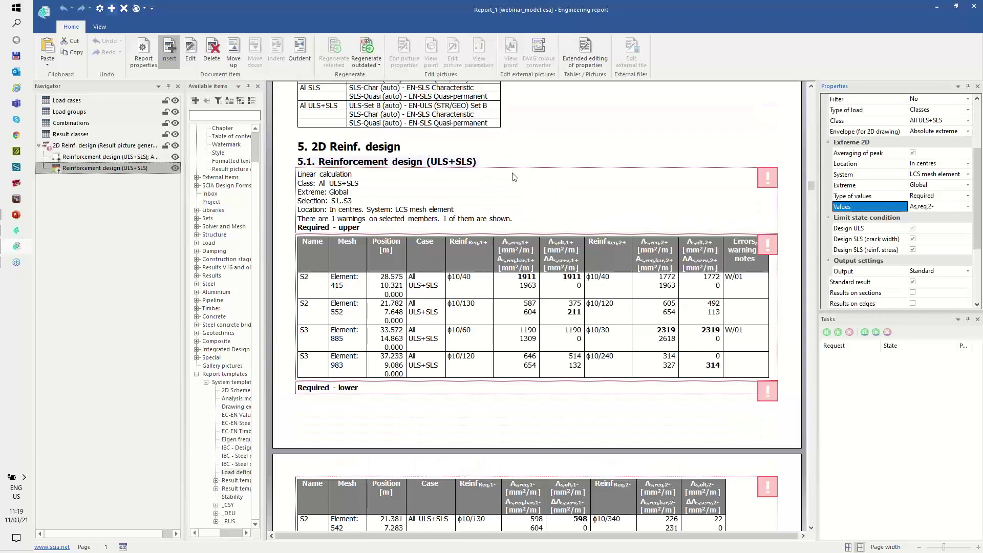
{"action": "left_click", "coordinate": [105, 145]}
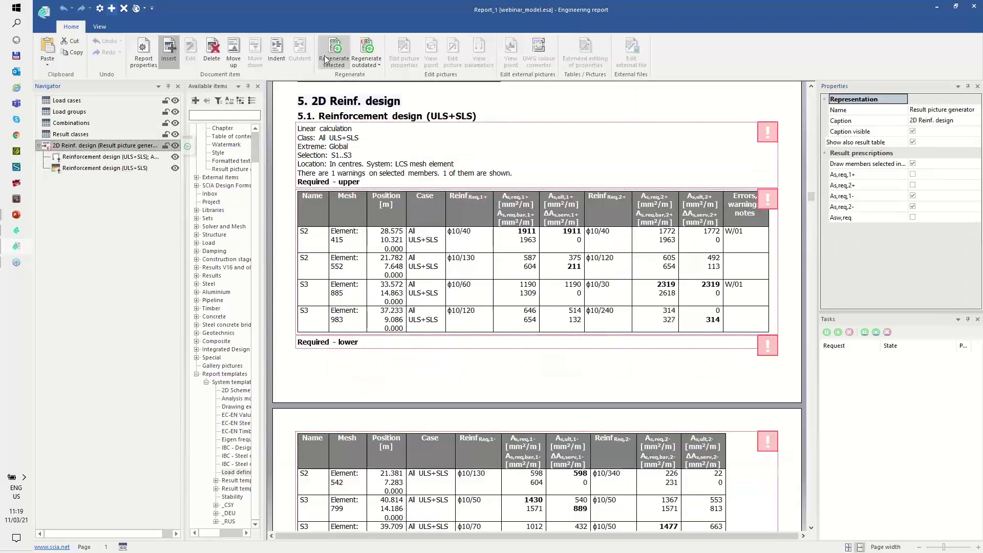
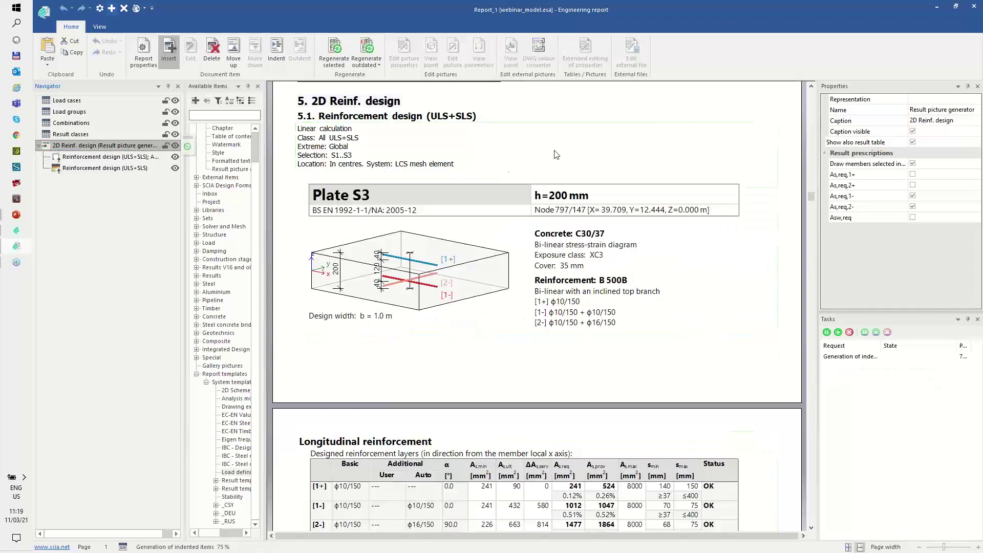
Examine the detailed Plate S3 longitudinal reinforcement, ULS and SLS output and compare it with the As,req,1- and As,req,2- pictures
{"action": "scroll", "coordinate": [474, 199], "scroll_direction": "down", "scroll_amount": 2}
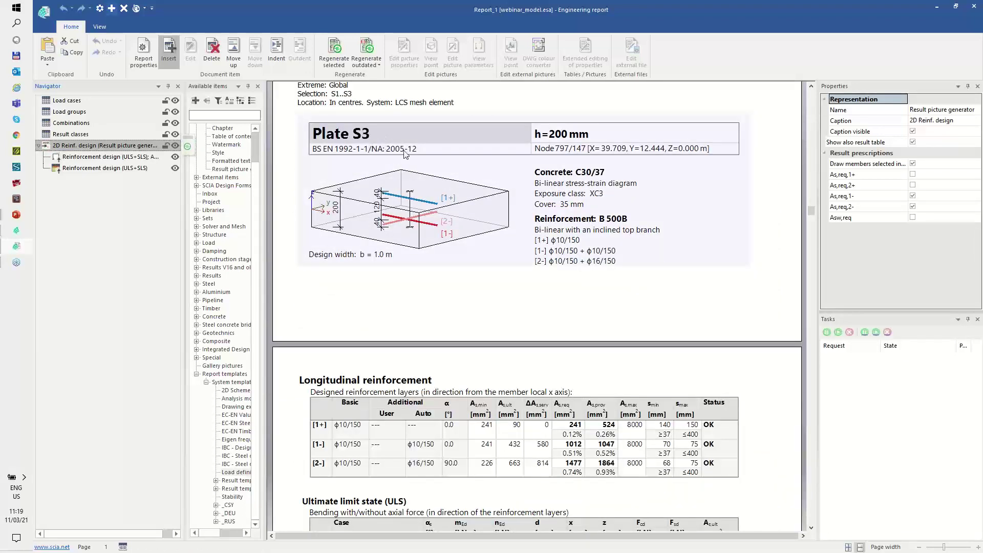
{"action": "scroll", "coordinate": [410, 170], "scroll_direction": "down", "scroll_amount": 2}
{"action": "scroll", "coordinate": [461, 199], "scroll_direction": "up", "scroll_amount": 2}
{"action": "scroll", "coordinate": [544, 272], "scroll_direction": "down", "scroll_amount": 2}
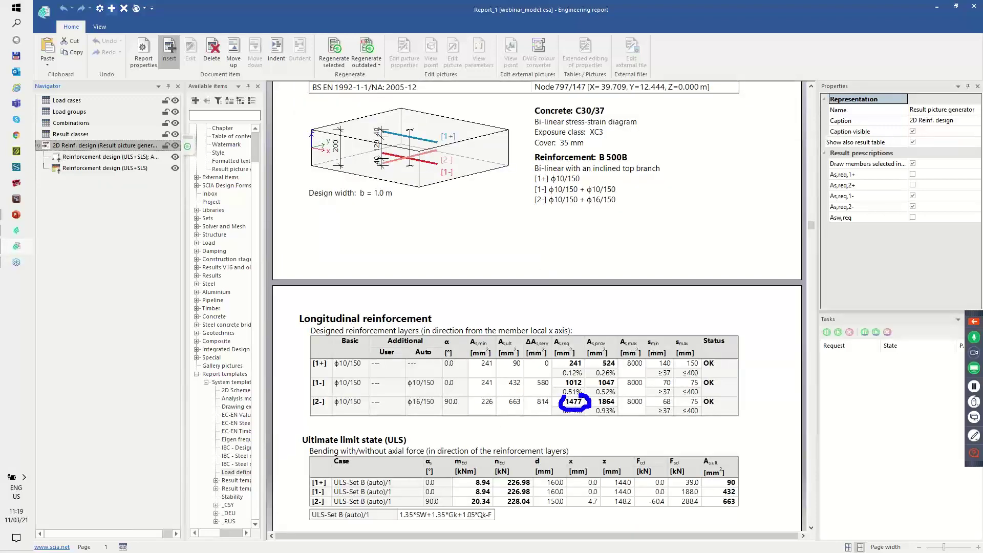
{"action": "left_click_drag", "start_coordinate": [326, 413], "coordinate": [323, 391]}
{"action": "key", "text": "Escape"}
{"action": "scroll", "coordinate": [600, 330], "scroll_direction": "down", "scroll_amount": 10}
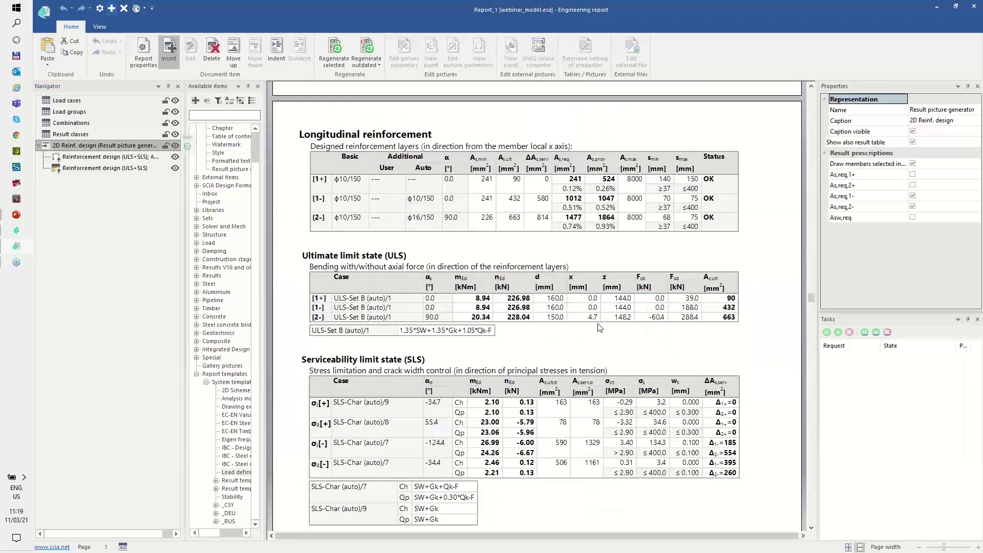
{"action": "scroll", "coordinate": [600, 329], "scroll_direction": "down", "scroll_amount": 3}
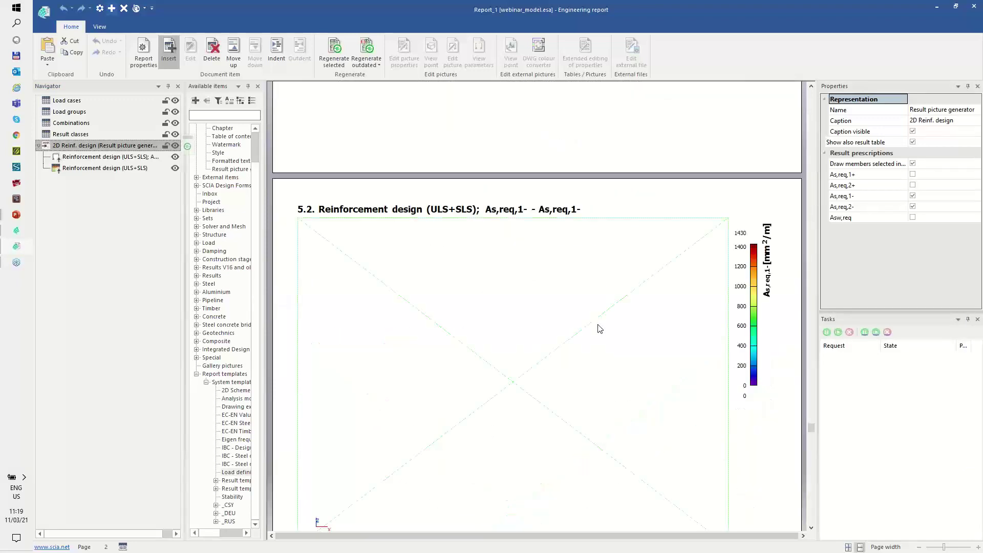
{"action": "scroll", "coordinate": [609, 320], "scroll_direction": "down", "scroll_amount": 7}
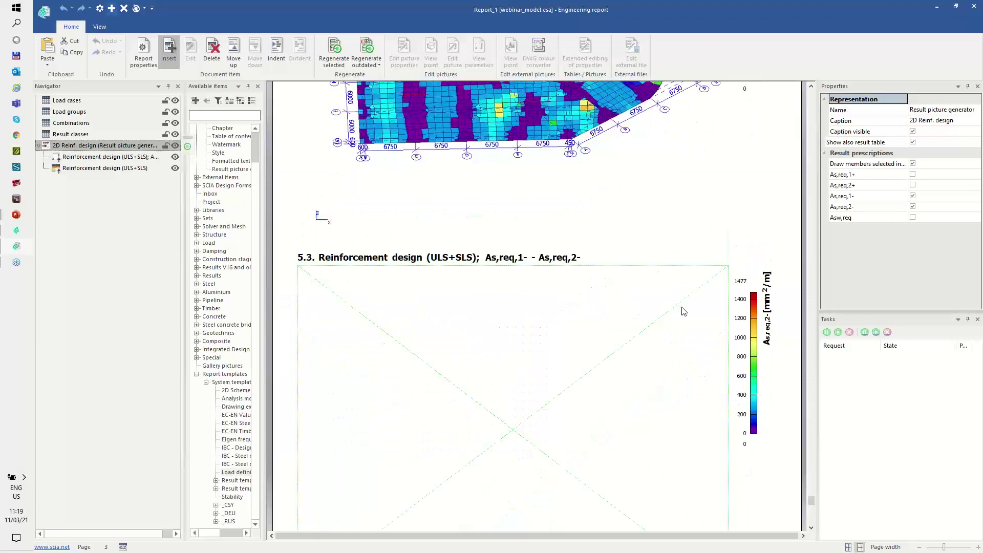
{"action": "key", "text": "ctrl+2"}
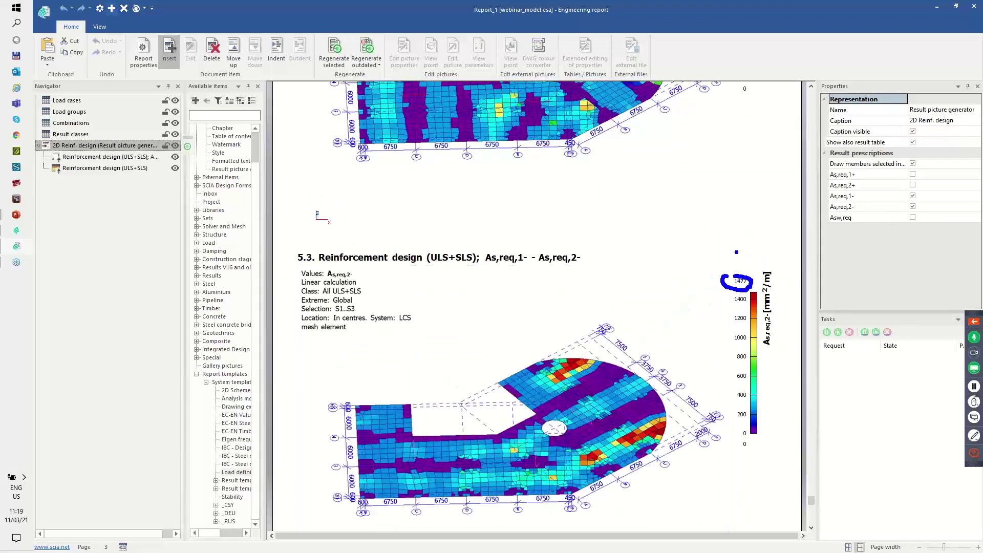
{"action": "key", "text": "Escape"}
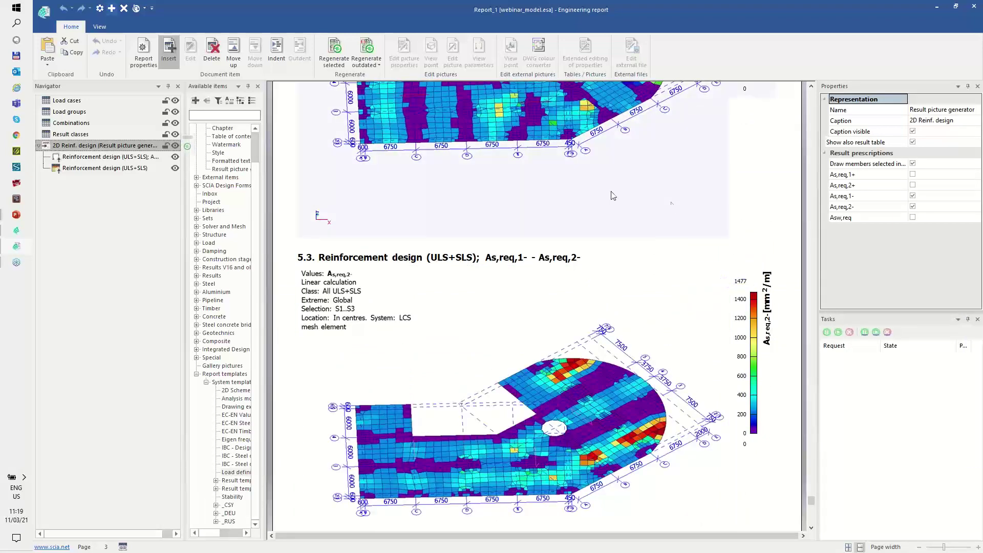
Switch to the SCIA Engineer model, leave the concrete service and hide the slab's finite element mesh
{"action": "left_click", "coordinate": [16, 232]}
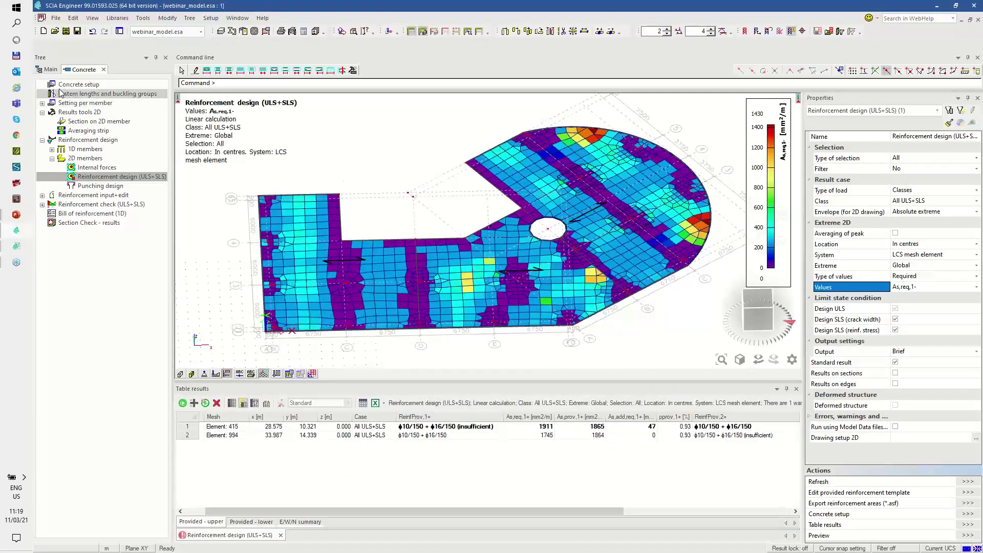
{"action": "left_click", "coordinate": [47, 70]}
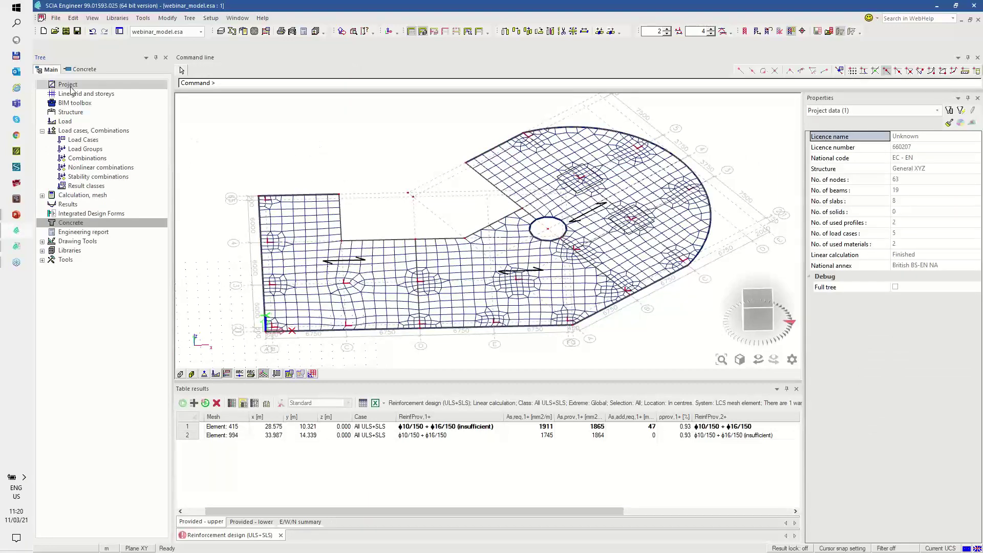
{"action": "left_click", "coordinate": [289, 373]}
{"action": "mouse_move", "coordinate": [328, 381]}
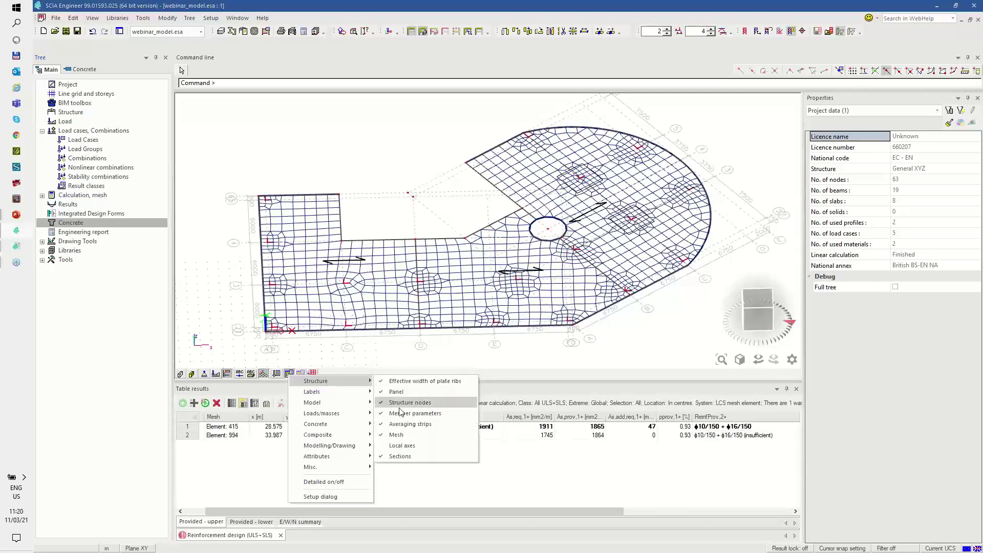
{"action": "left_click", "coordinate": [390, 434]}
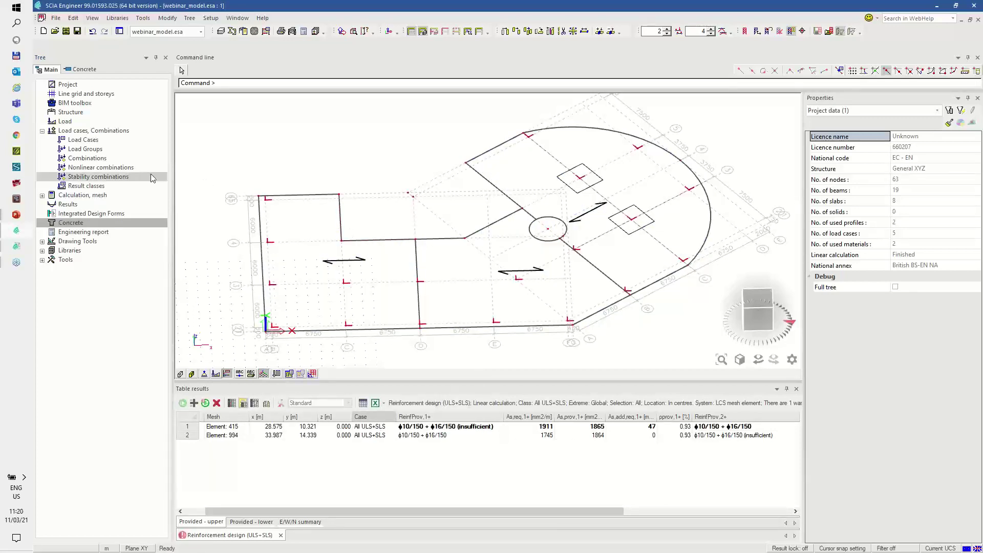
Display the loads of load case Qk-P on the slab in a tilted 3D view
{"action": "left_click", "coordinate": [218, 375]}
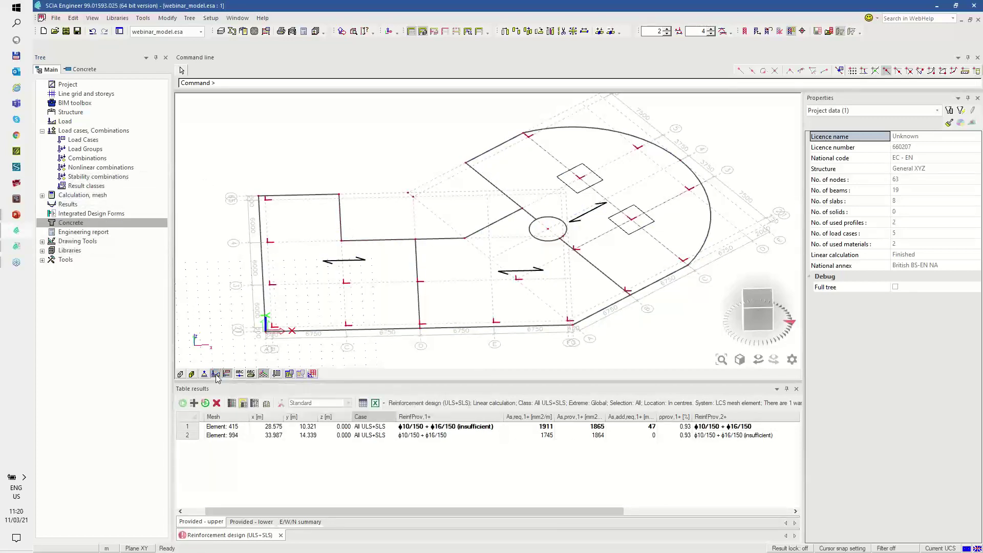
{"action": "left_click", "coordinate": [277, 374]}
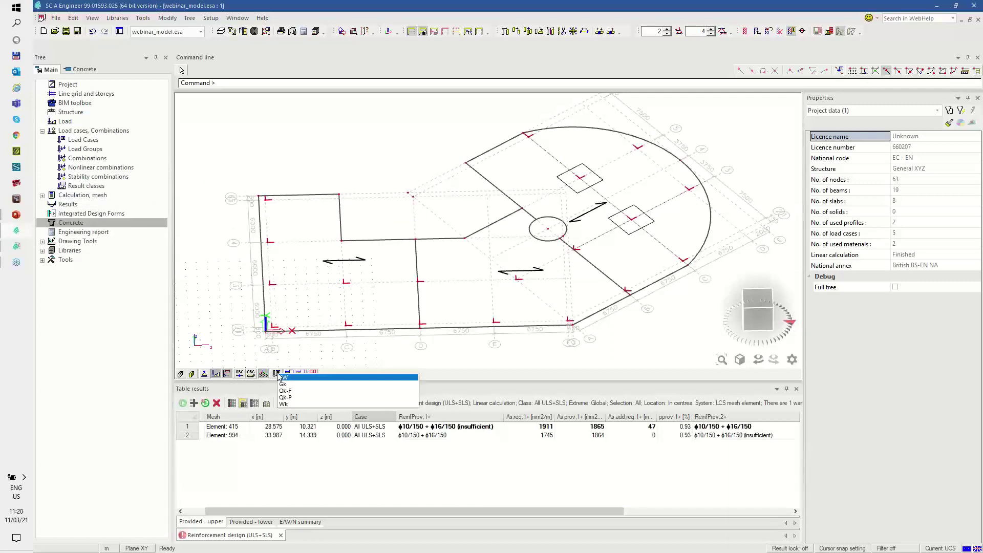
{"action": "left_click", "coordinate": [296, 398]}
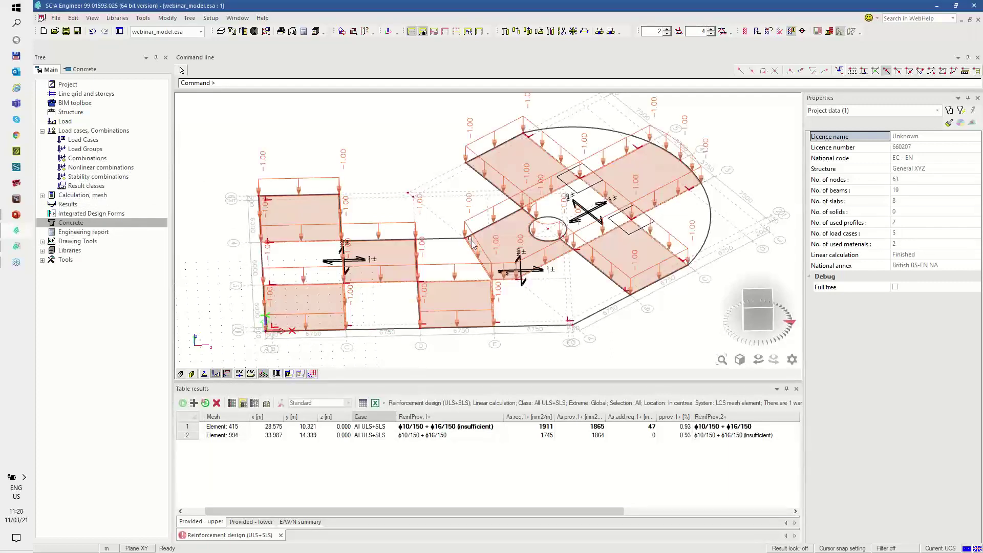
{"action": "right_click_drag", "start_coordinate": [455, 286], "coordinate": [459, 283], "text": "ctrl"}
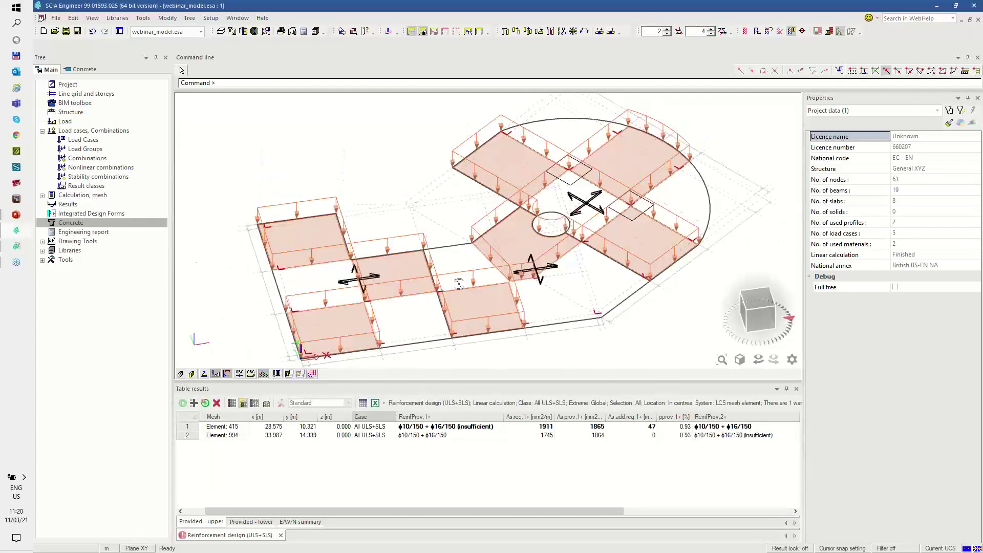
Insert the Qk-P load view as a live picture, sized two per page, into the selected Engineering report
{"action": "right_click", "coordinate": [370, 133]}
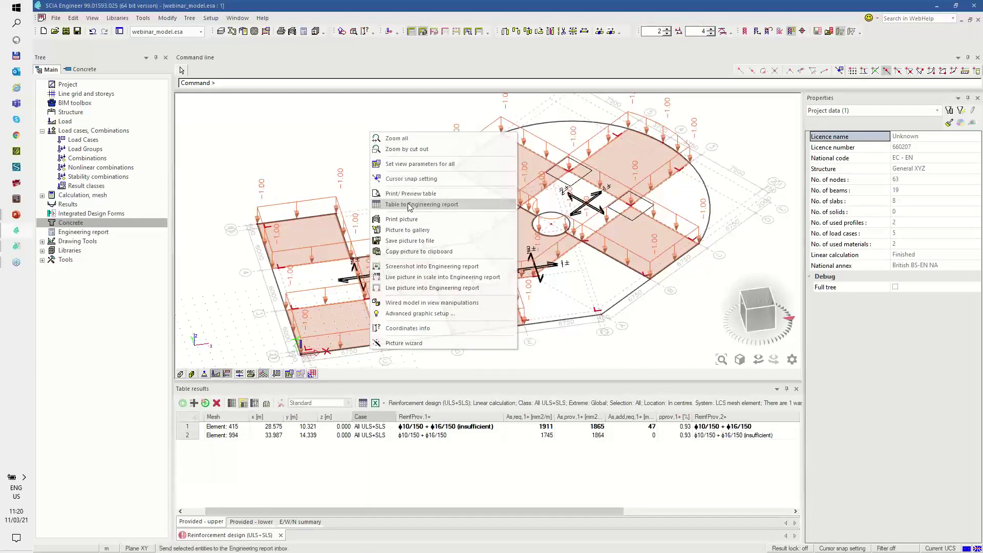
{"action": "left_click", "coordinate": [402, 288]}
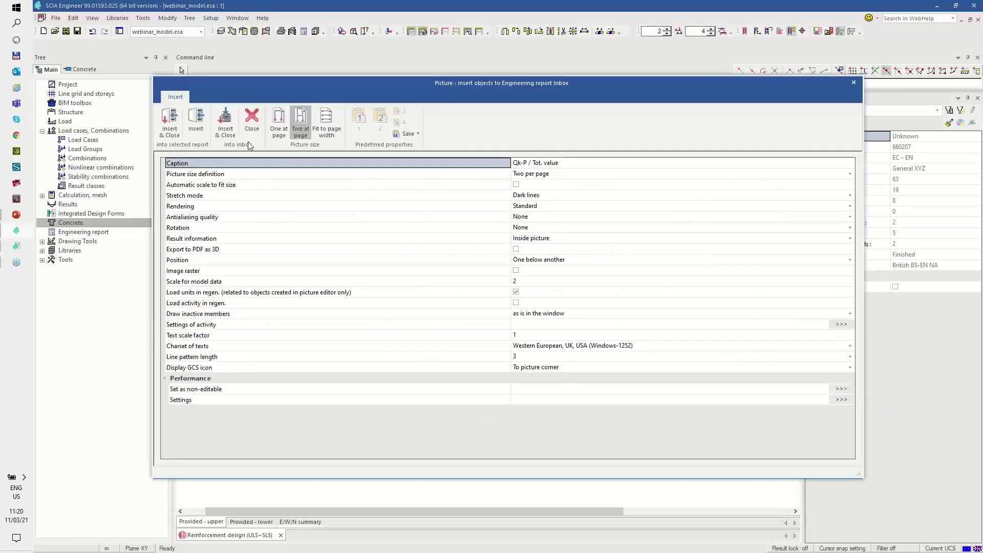
{"action": "left_click", "coordinate": [172, 127]}
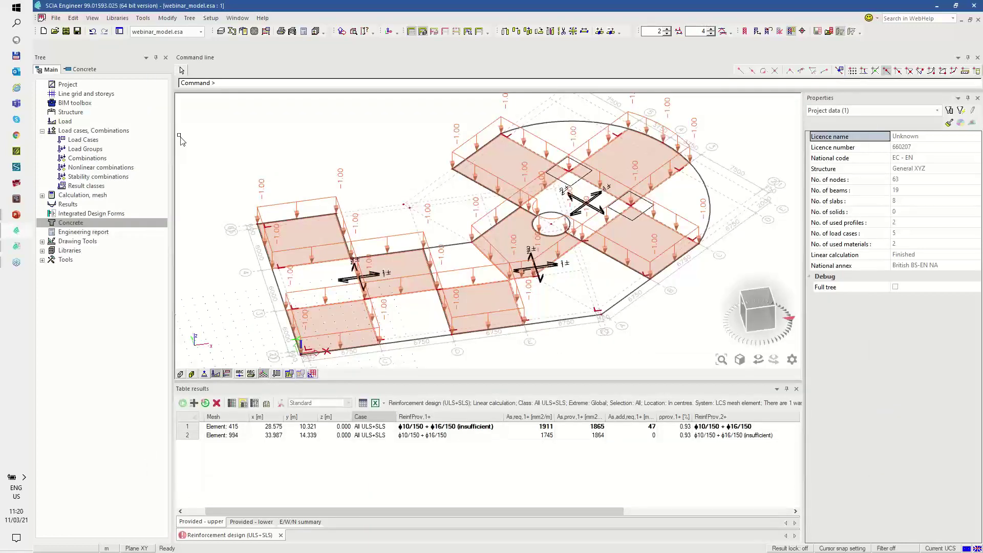
Switch to the Engineering report and move the Qk-P / Tot. value picture directly after the Load cases table
{"action": "left_click", "coordinate": [15, 248]}
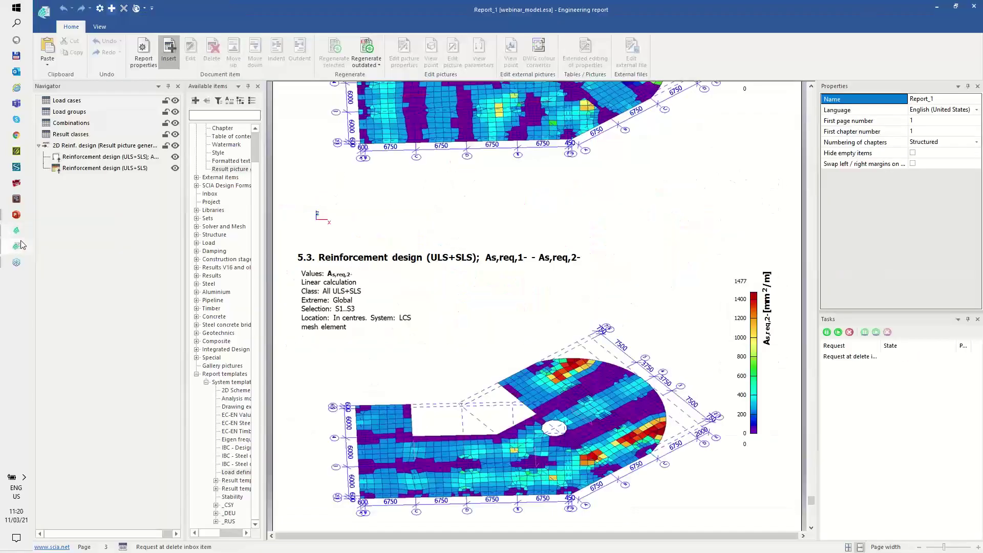
{"action": "left_click", "coordinate": [63, 178]}
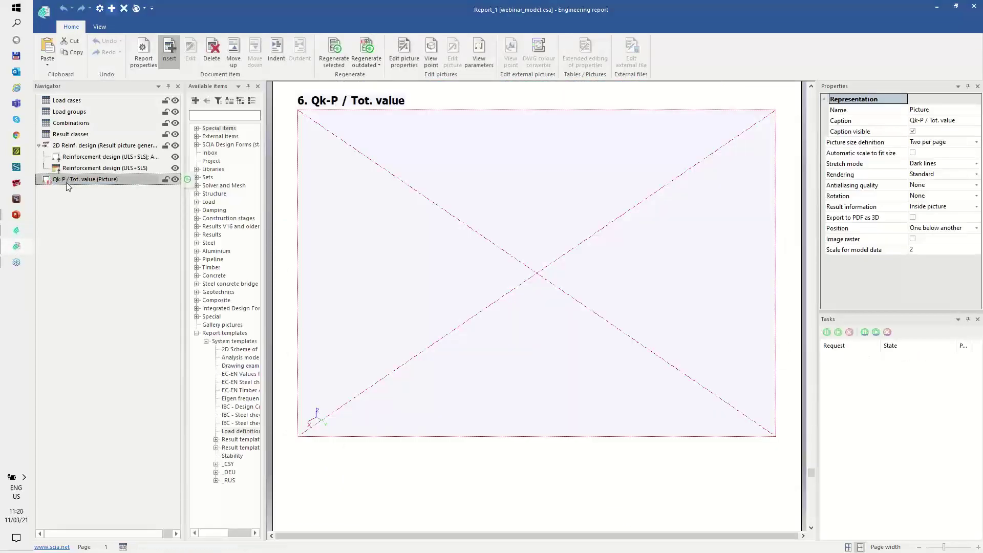
{"action": "left_click", "coordinate": [233, 52]}
{"action": "left_click", "coordinate": [233, 51]}
{"action": "left_click", "coordinate": [232, 50]}
{"action": "left_click", "coordinate": [232, 50]}
{"action": "left_click", "coordinate": [232, 50]}
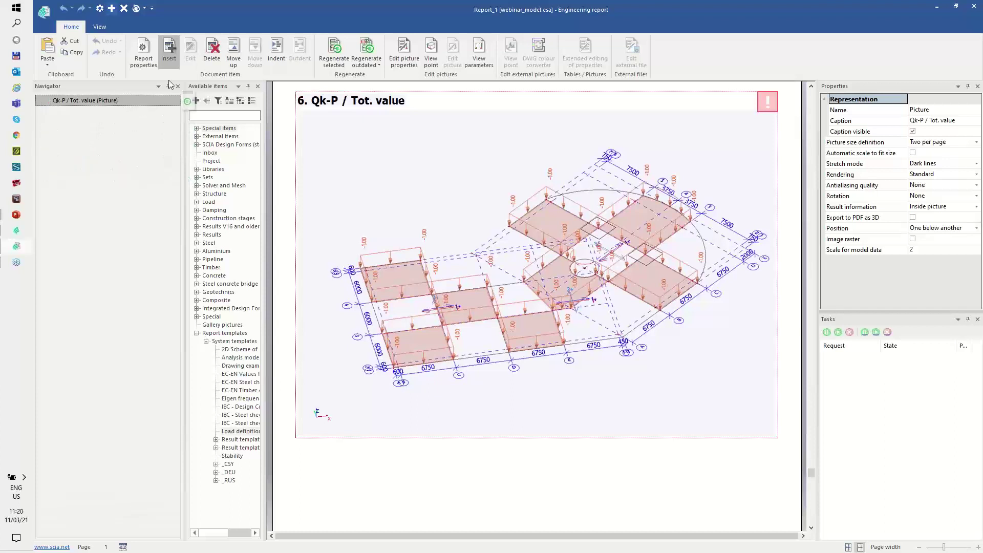
{"action": "left_click", "coordinate": [255, 51]}
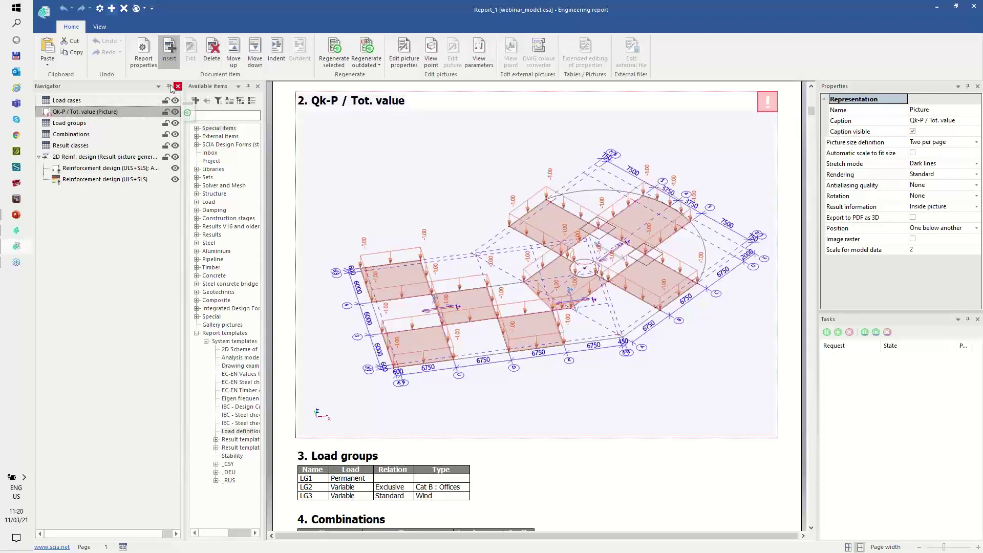
Nest the Qk-P / Tot. value picture under the Load cases item in the report structure
{"action": "left_click", "coordinate": [276, 51]}
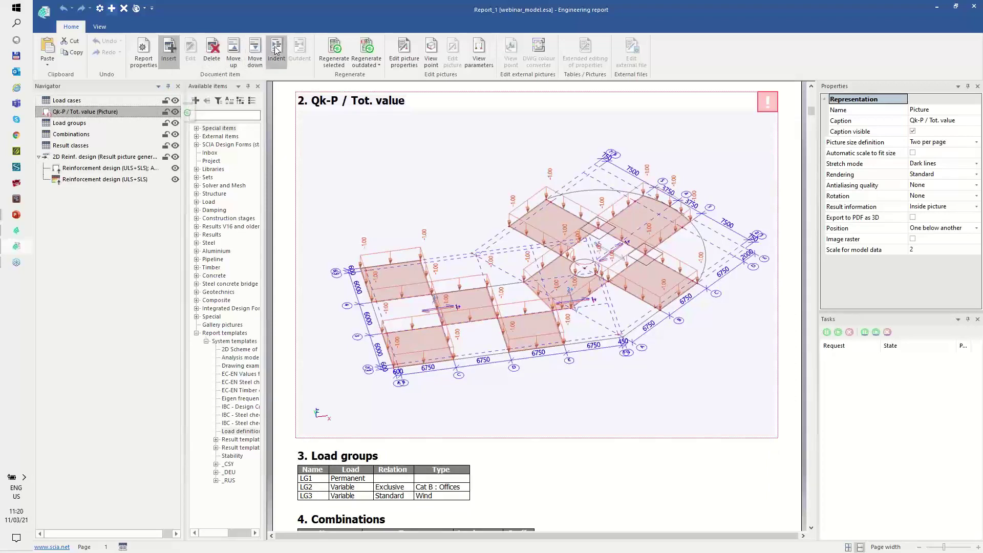
{"action": "left_click", "coordinate": [77, 101]}
{"action": "left_click", "coordinate": [80, 112]}
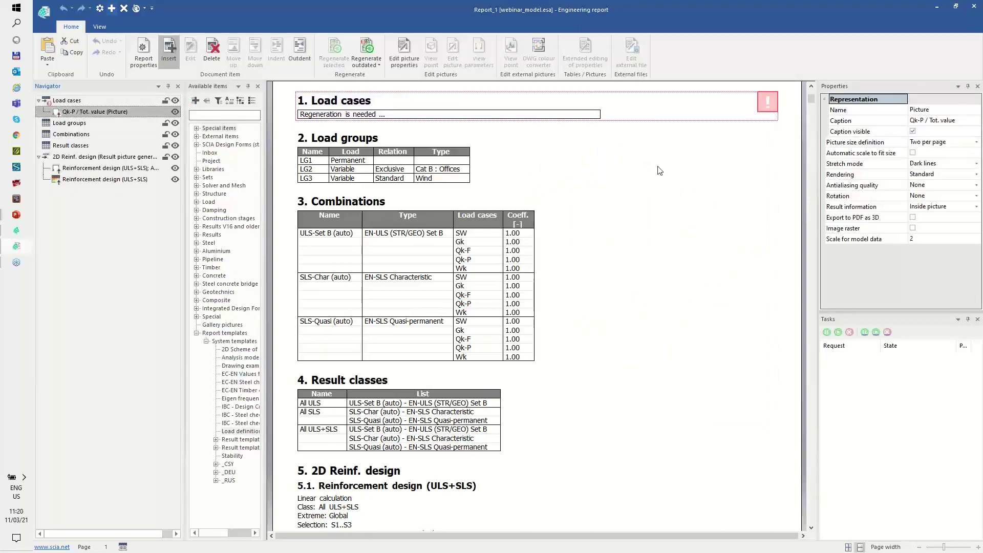
Switch the Qk-P / Tot. value picture to a user-defined size and set its height to 100 mm
{"action": "left_click", "coordinate": [929, 147]}
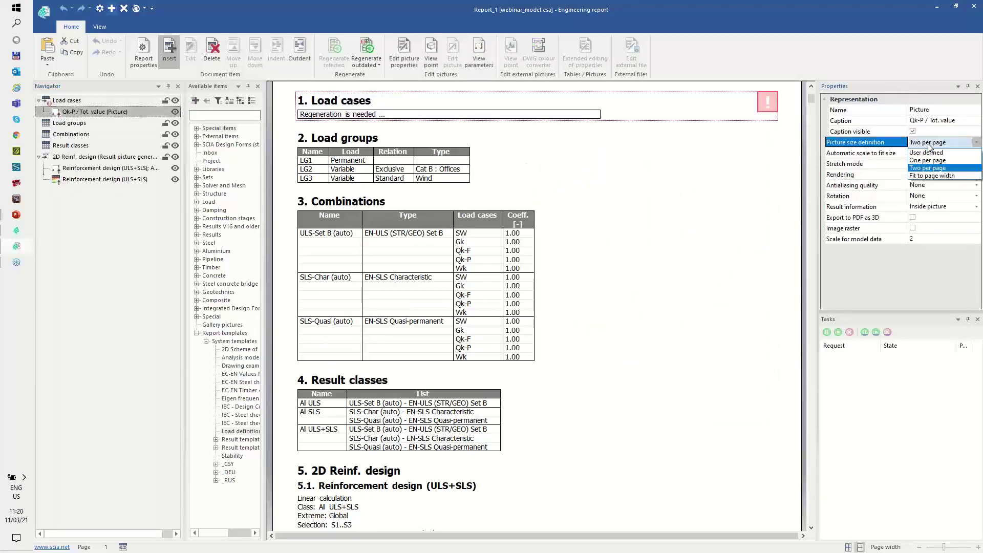
{"action": "left_click", "coordinate": [929, 156]}
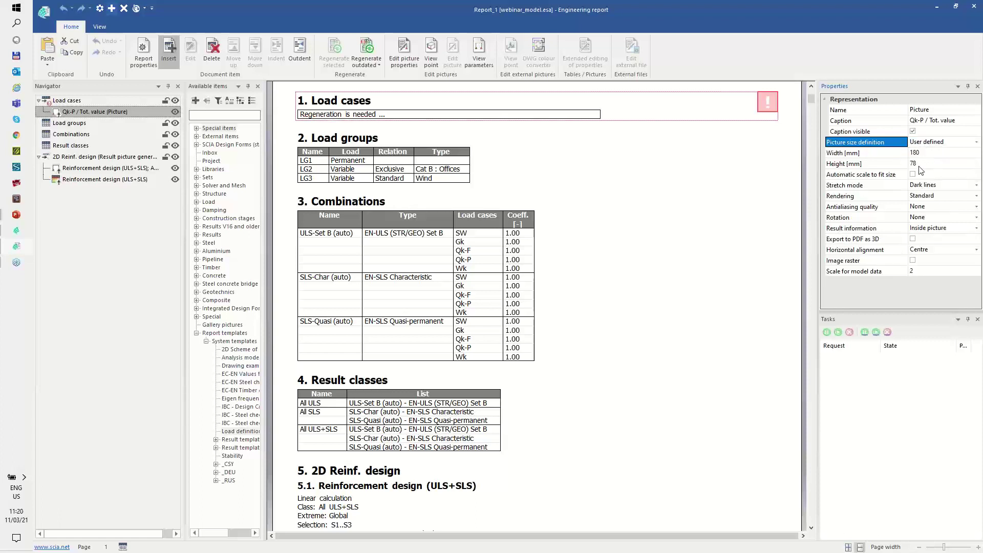
{"action": "left_click", "coordinate": [918, 164]}
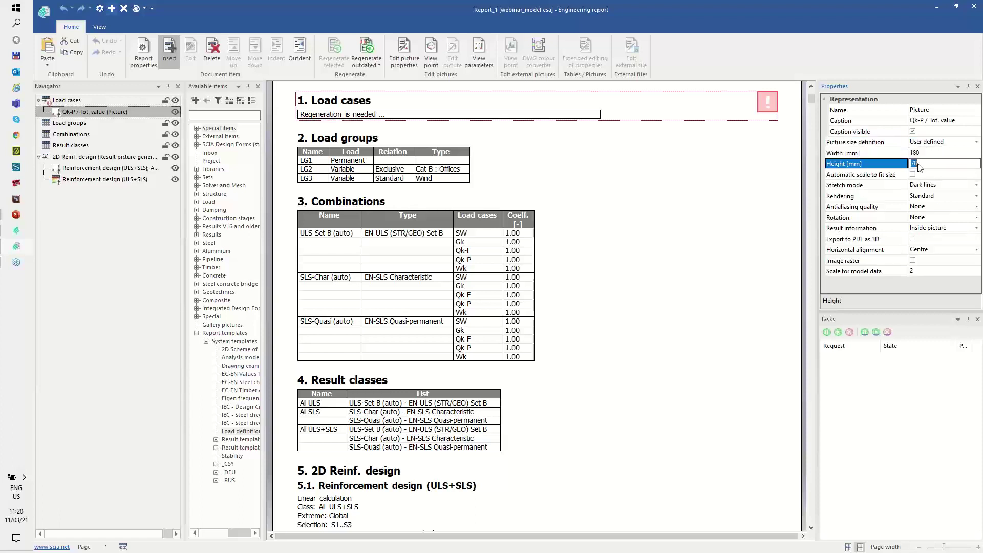
{"action": "key", "text": "Return"}
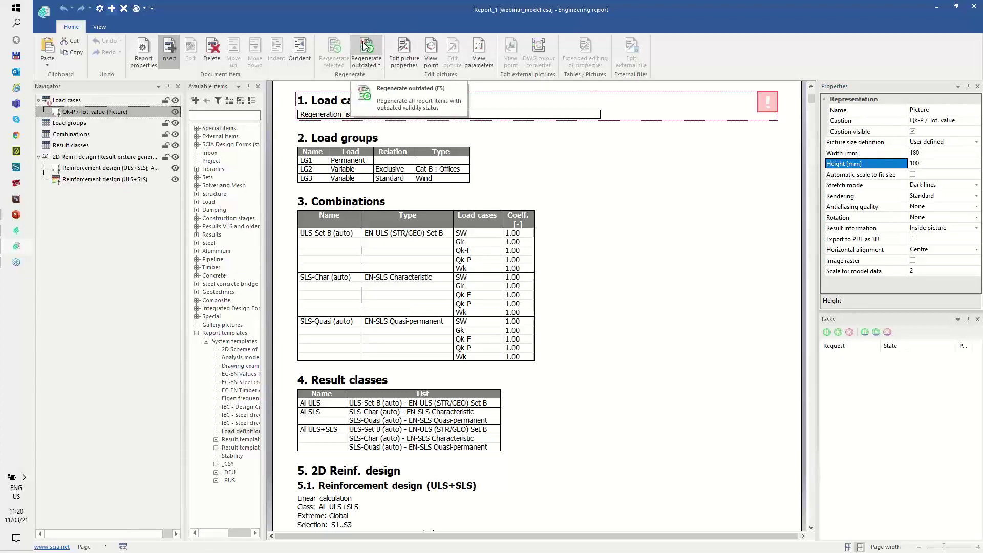
Restrict the Load cases table to a list selection containing Gk, Qk-F, Qk-P and Wk
{"action": "left_click", "coordinate": [102, 101]}
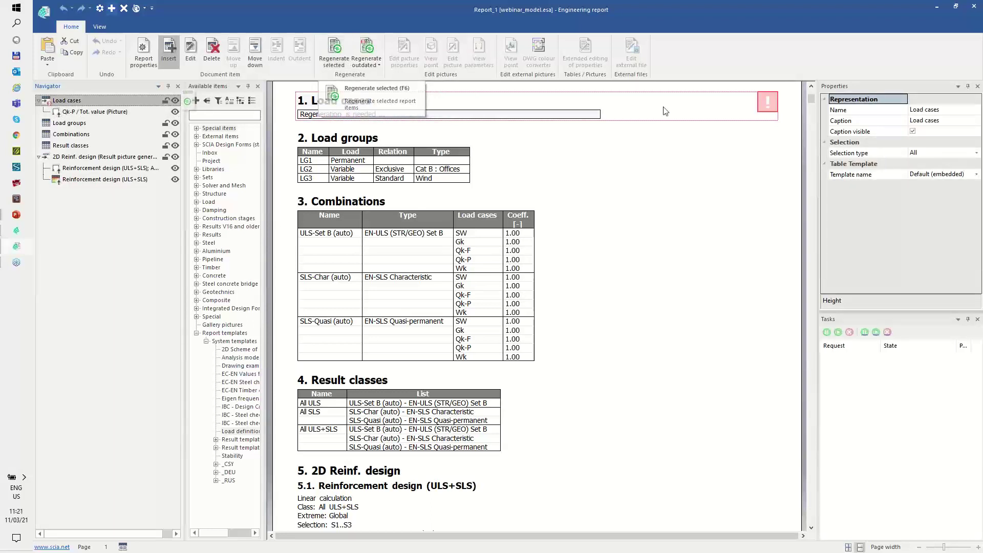
{"action": "left_click", "coordinate": [946, 153]}
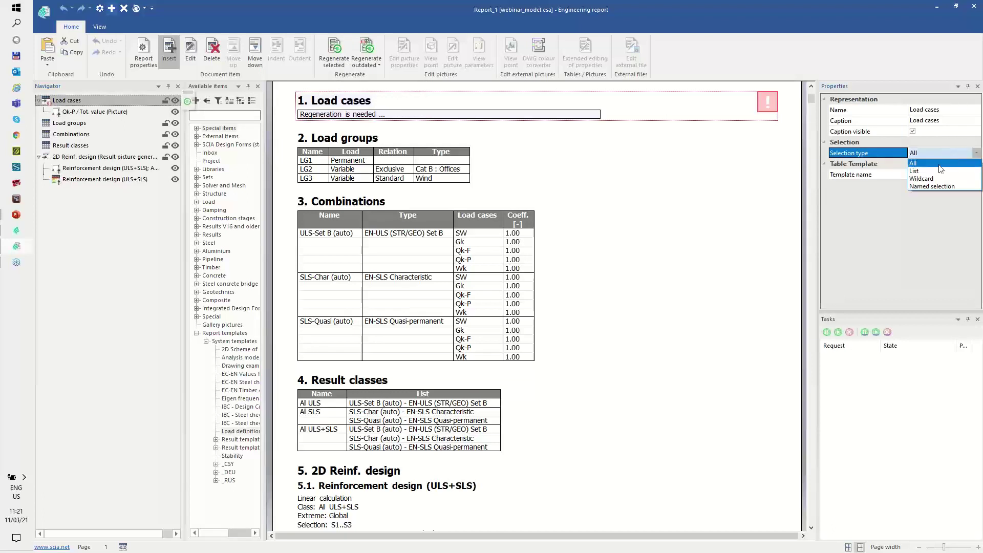
{"action": "left_click", "coordinate": [928, 173]}
{"action": "left_click", "coordinate": [976, 164]}
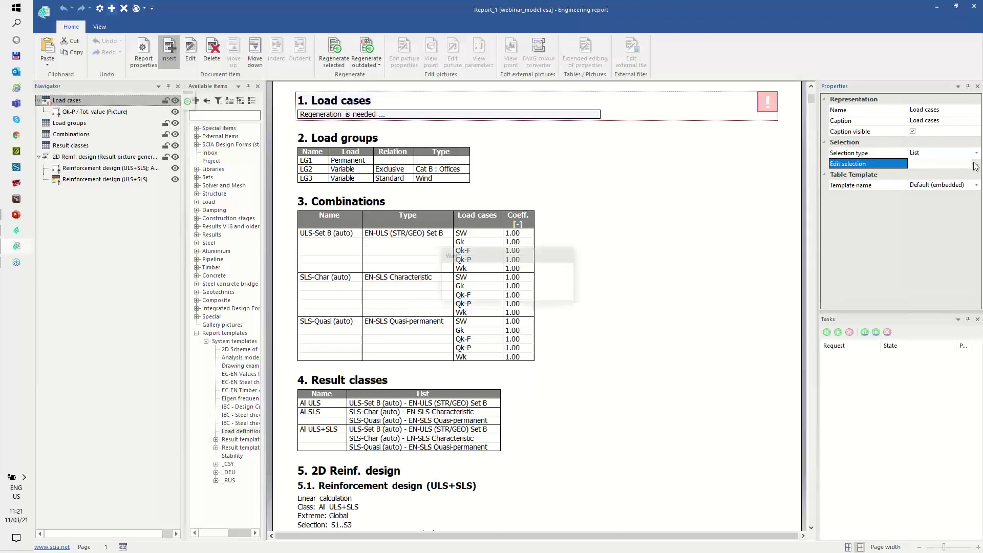
{"action": "left_click", "coordinate": [976, 164]}
{"action": "left_click", "coordinate": [423, 243], "text": "shift"}
{"action": "left_click", "coordinate": [507, 250]}
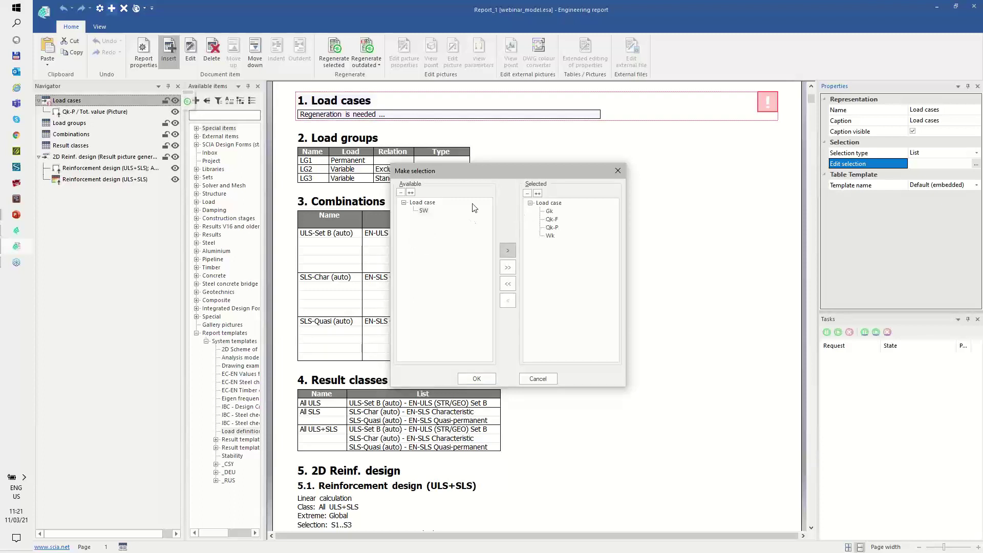
Confirm Gk, Qk-F, Qk-P and Wk as the report's load case selection and regenerate the Load cases item
{"action": "left_click", "coordinate": [476, 378]}
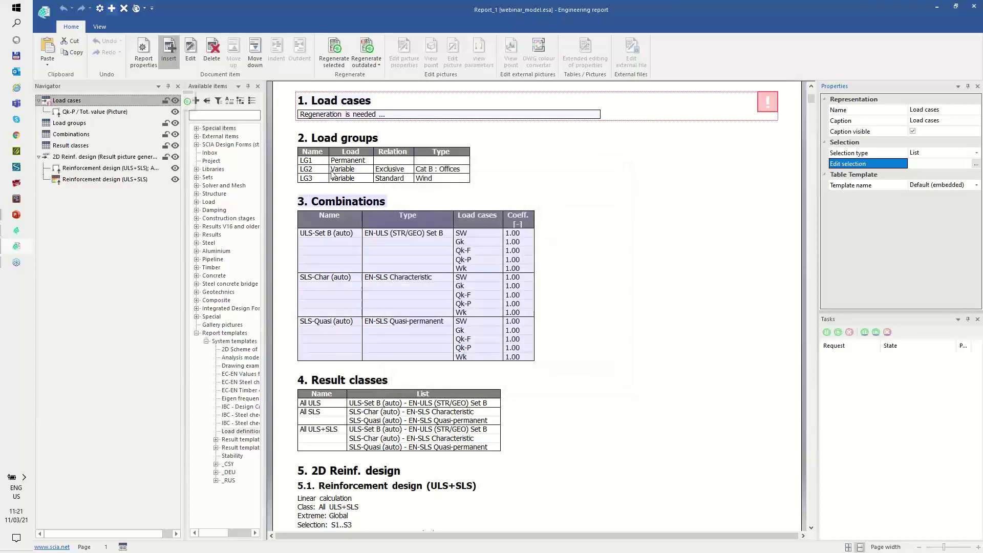
{"action": "left_click", "coordinate": [63, 101]}
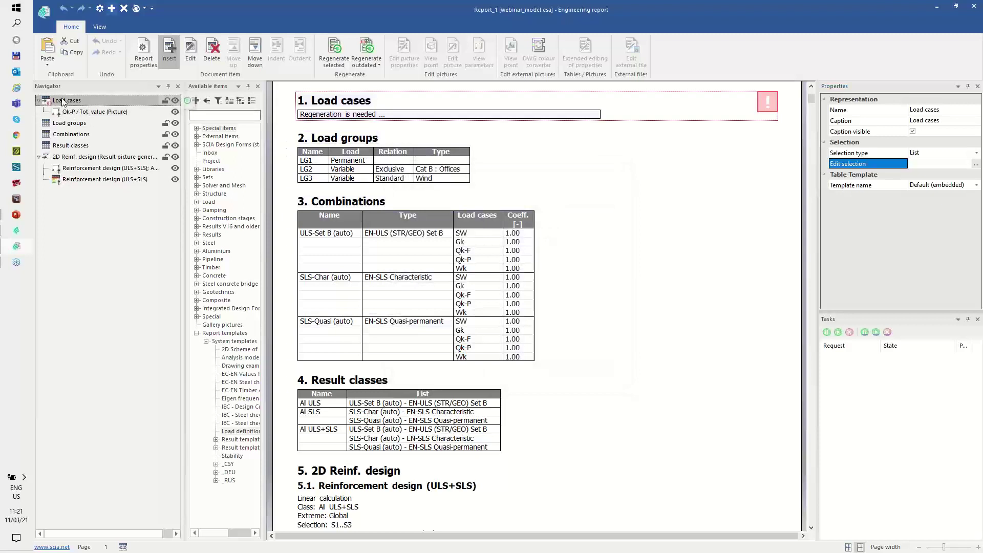
{"action": "left_click", "coordinate": [334, 48]}
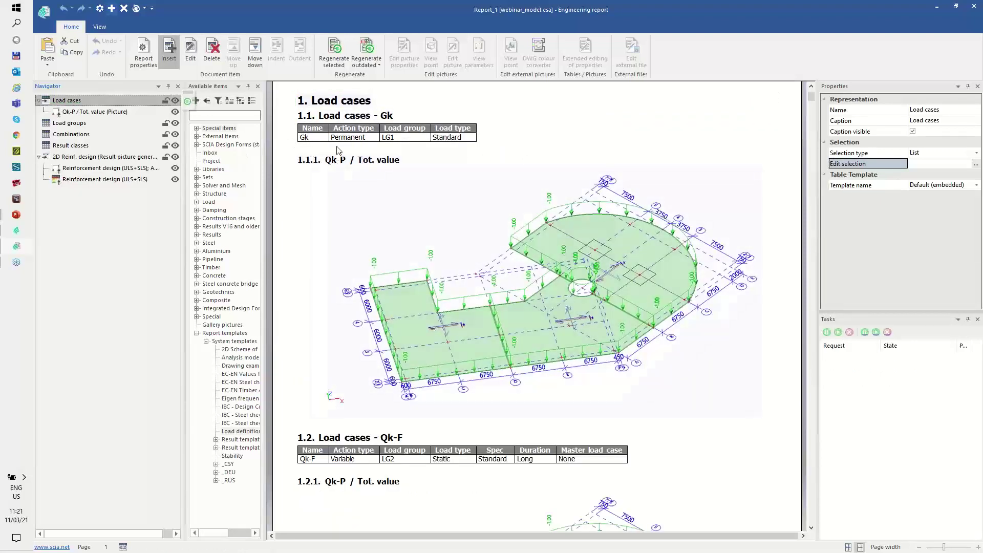
Examine the load case tables and load pictures in the report, from Gk through Wk to the load groups
{"action": "scroll", "coordinate": [488, 269], "scroll_direction": "down", "scroll_amount": 3}
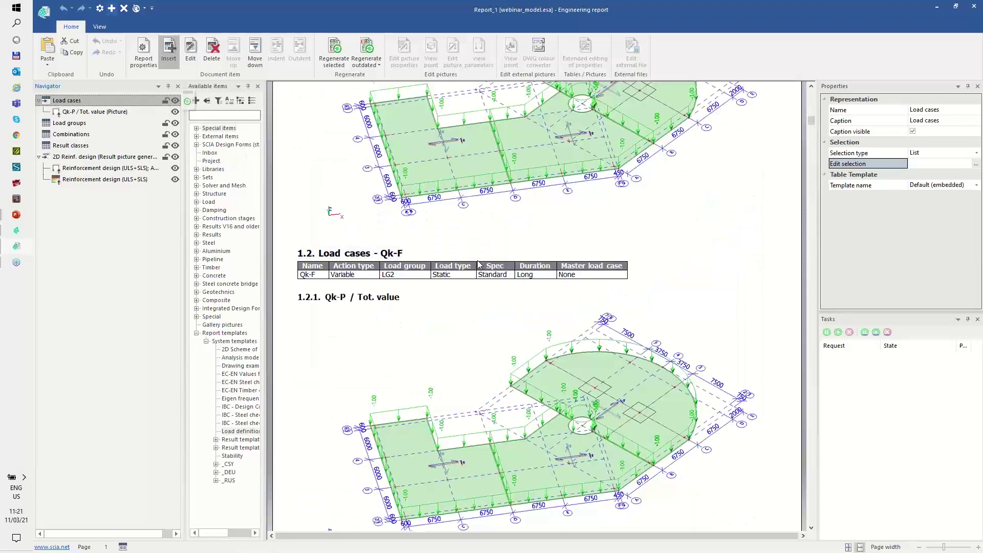
{"action": "scroll", "coordinate": [463, 288], "scroll_direction": "up", "scroll_amount": 3}
{"action": "scroll", "coordinate": [463, 288], "scroll_direction": "down", "scroll_amount": 7}
{"action": "scroll", "coordinate": [488, 340], "scroll_direction": "down", "scroll_amount": 3}
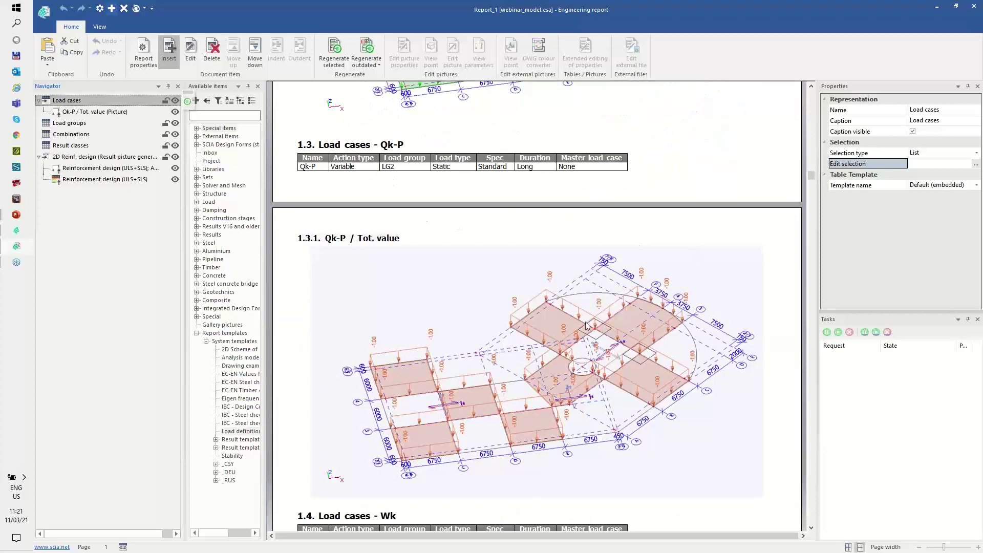
{"action": "scroll", "coordinate": [574, 335], "scroll_direction": "down", "scroll_amount": 3}
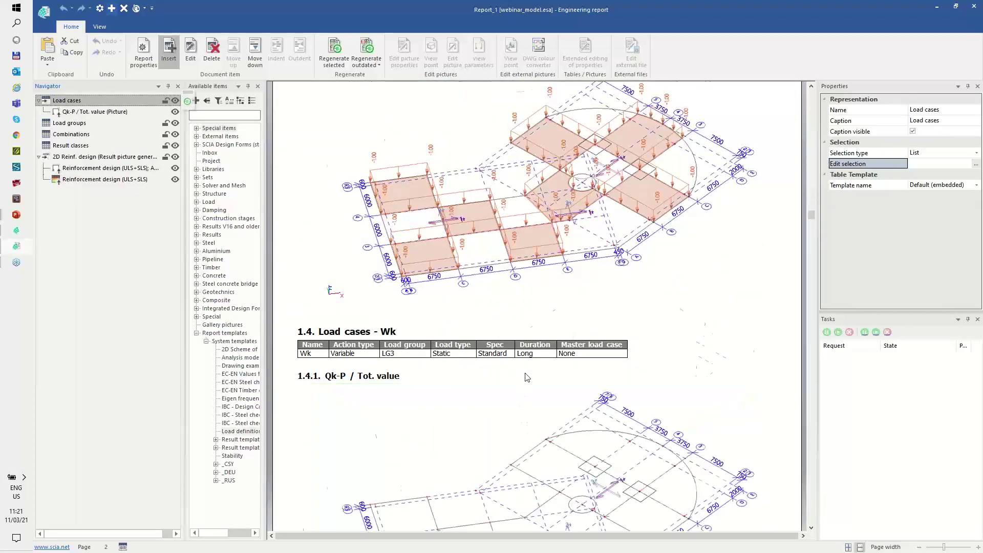
{"action": "scroll", "coordinate": [533, 369], "scroll_direction": "down", "scroll_amount": 2}
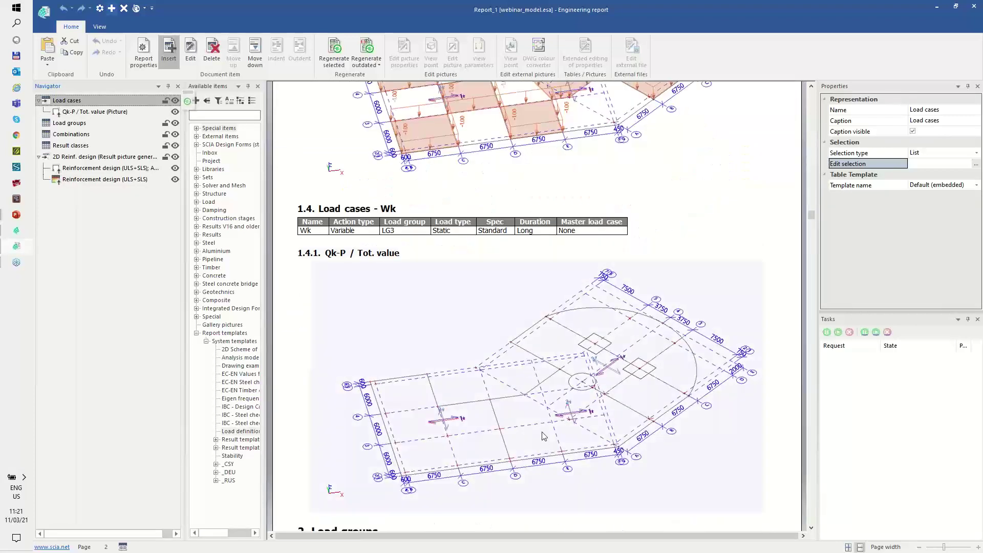
{"action": "scroll", "coordinate": [546, 429], "scroll_direction": "down", "scroll_amount": 2}
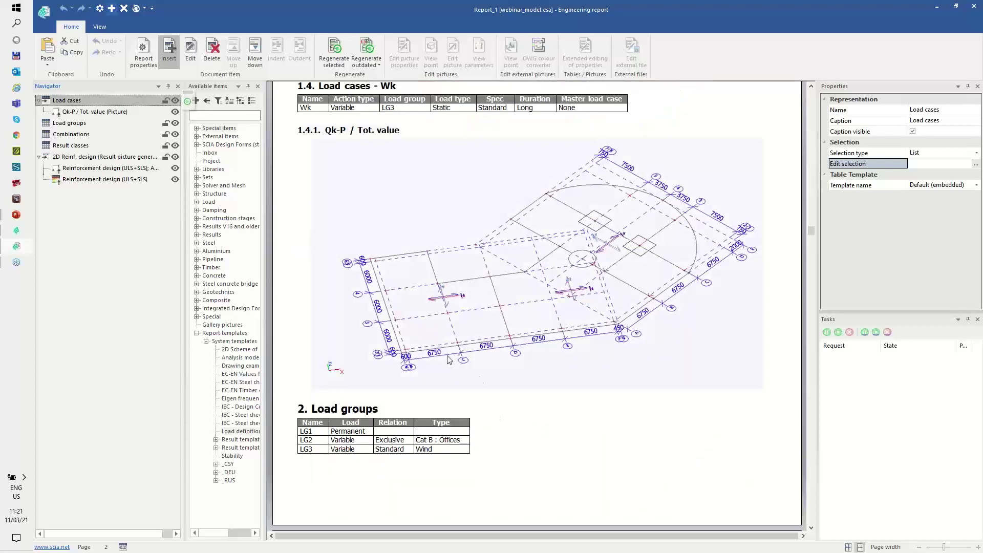
{"action": "scroll", "coordinate": [537, 356], "scroll_direction": "up", "scroll_amount": 9}
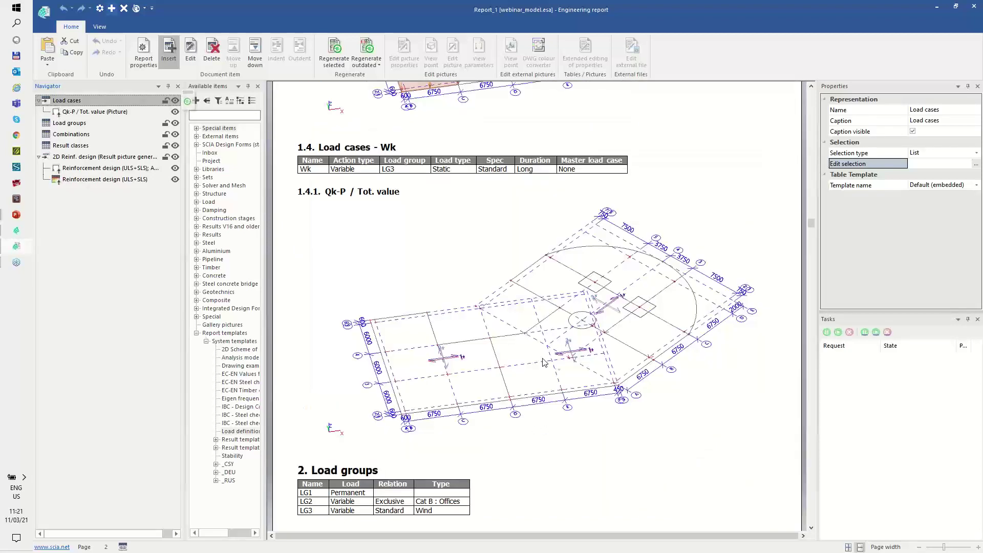
{"action": "scroll", "coordinate": [504, 316], "scroll_direction": "up", "scroll_amount": 9}
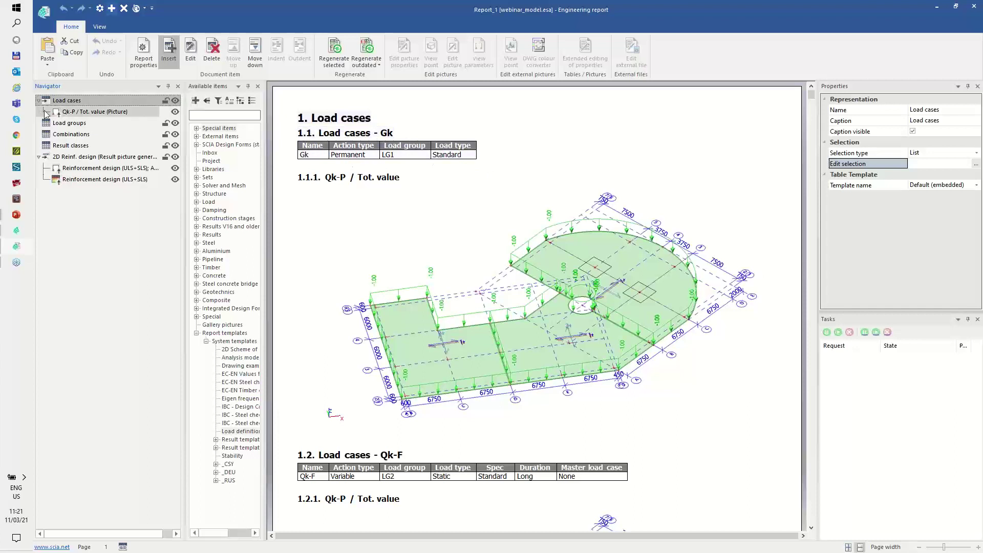
Insert a Load cases table from Sets into the report below the nested load case pictures
{"action": "left_click", "coordinate": [197, 177]}
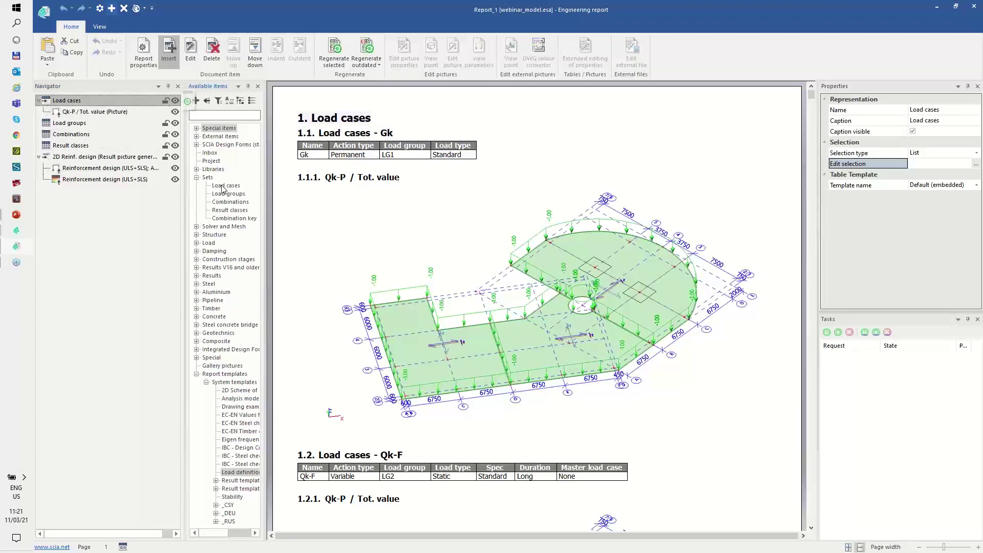
{"action": "double_click", "coordinate": [223, 187]}
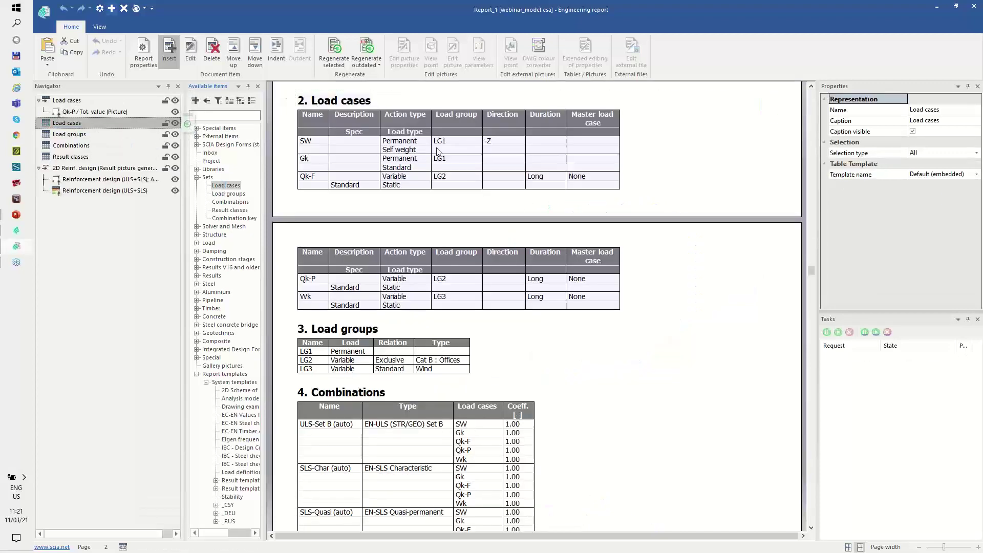
{"action": "scroll", "coordinate": [459, 205], "scroll_direction": "up", "scroll_amount": 2}
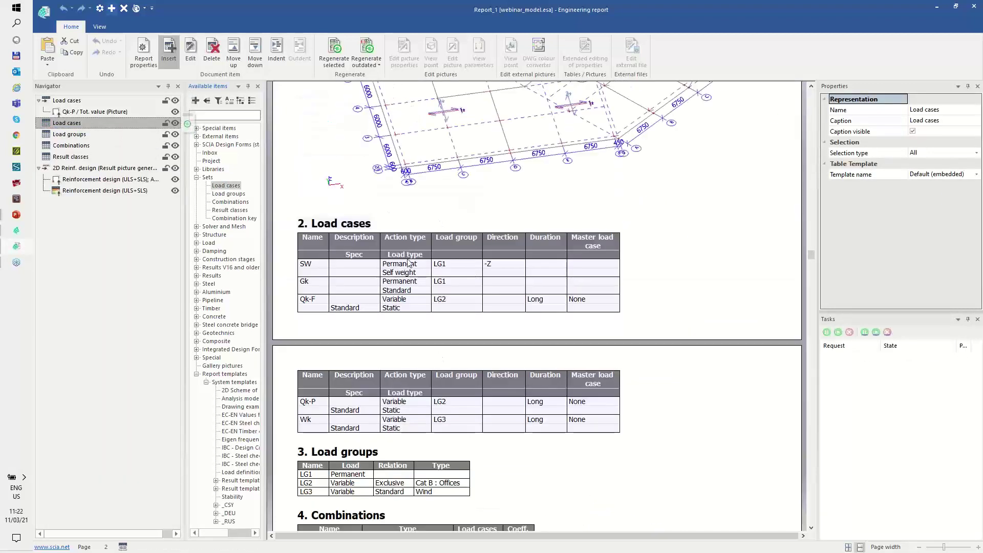
{"action": "scroll", "coordinate": [522, 285], "scroll_direction": "up", "scroll_amount": 15}
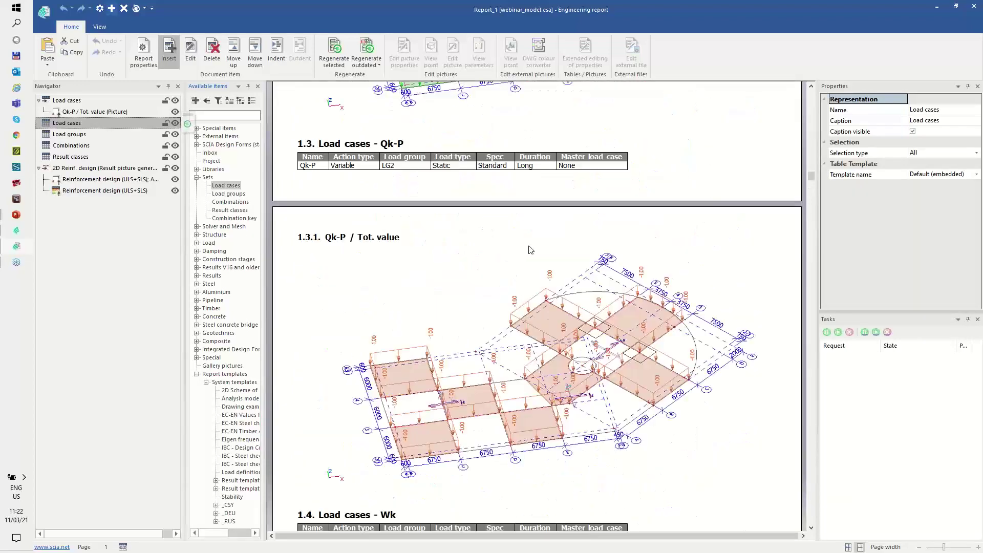
{"action": "scroll", "coordinate": [506, 283], "scroll_direction": "up", "scroll_amount": 15}
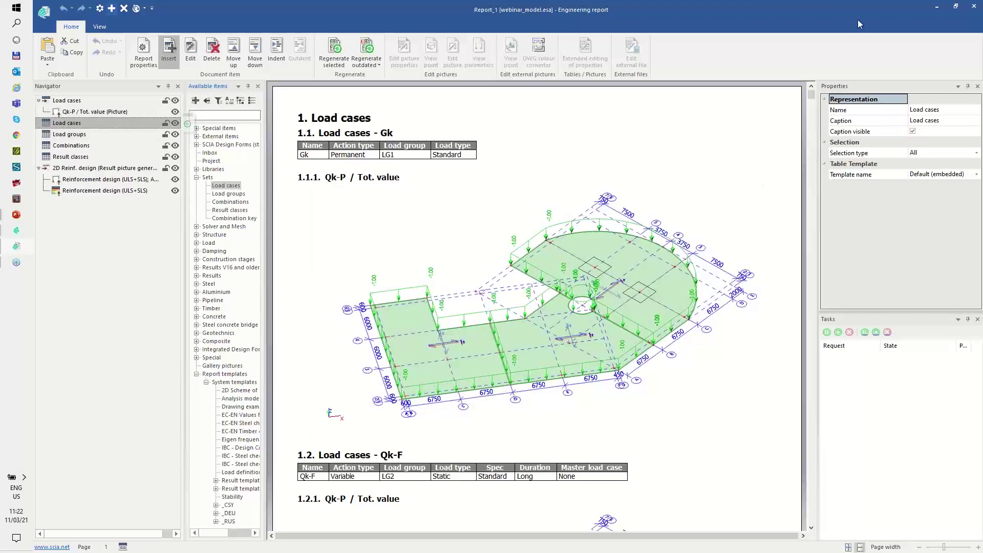
Switch to the SCIA Engineer model window and open the code dependent deflection check for concrete
{"action": "left_click", "coordinate": [937, 6]}
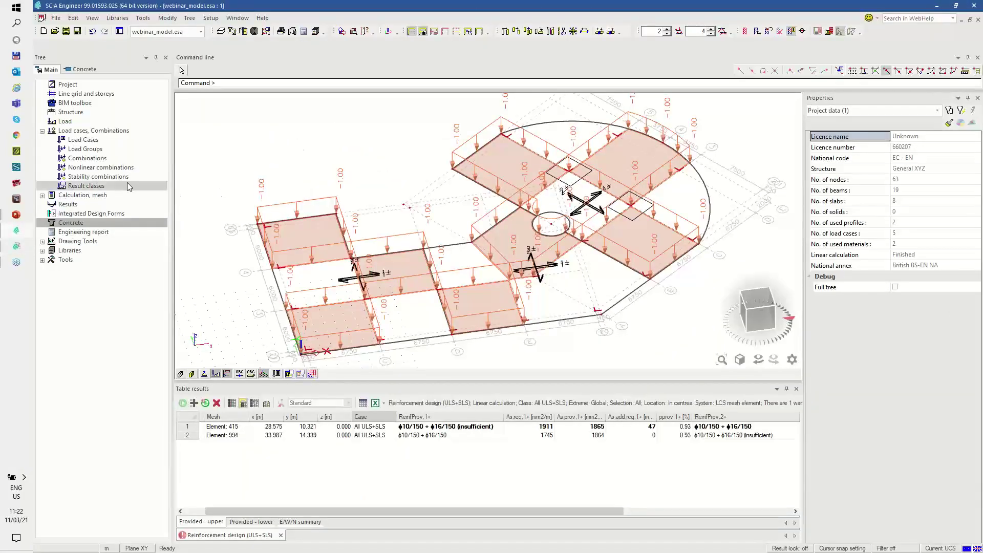
{"action": "left_click", "coordinate": [89, 222]}
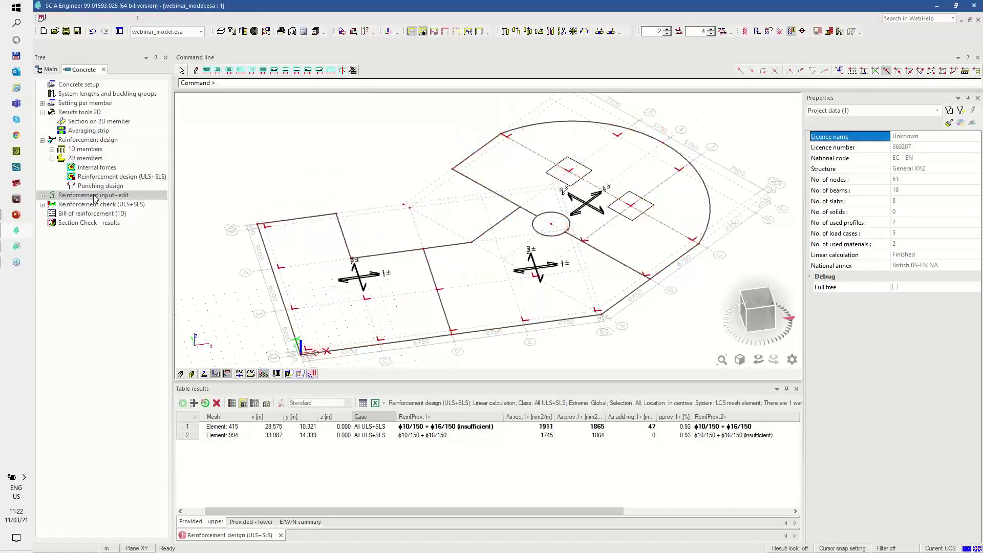
{"action": "left_click", "coordinate": [42, 204]}
{"action": "left_click", "coordinate": [98, 231]}
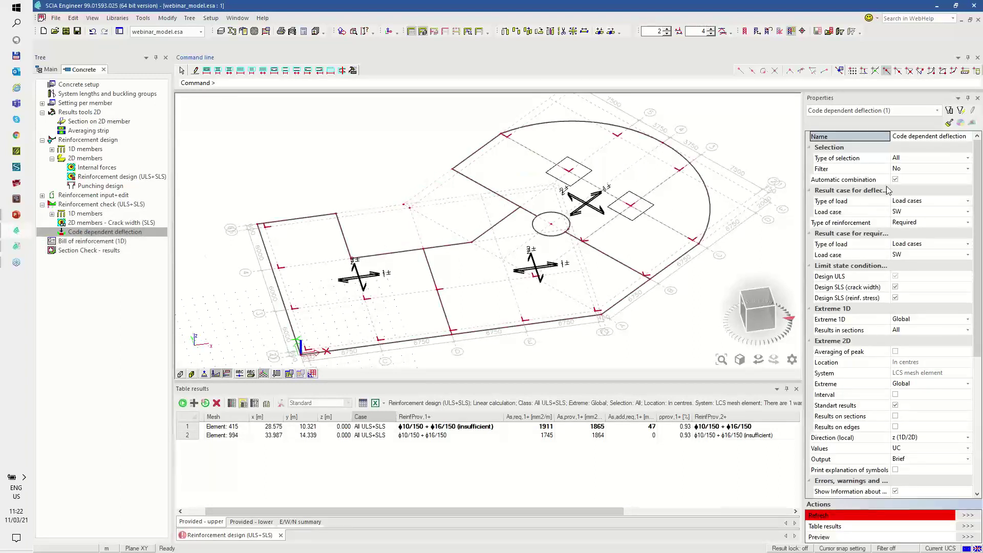
Set the deflection load type to Combinations and the required reinforcement result case to class All ULS+SLS
{"action": "left_click", "coordinate": [914, 201]}
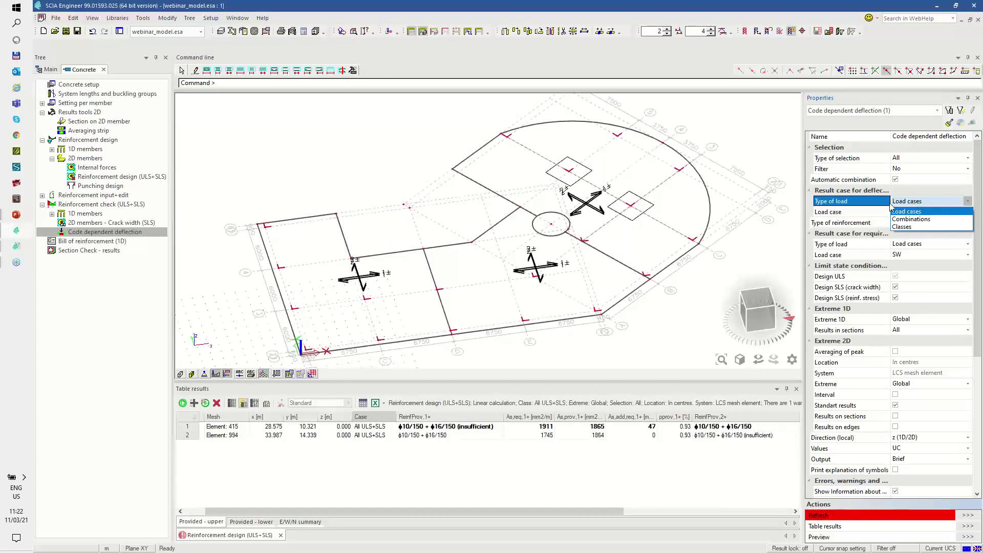
{"action": "left_click", "coordinate": [918, 219]}
{"action": "left_click", "coordinate": [913, 256]}
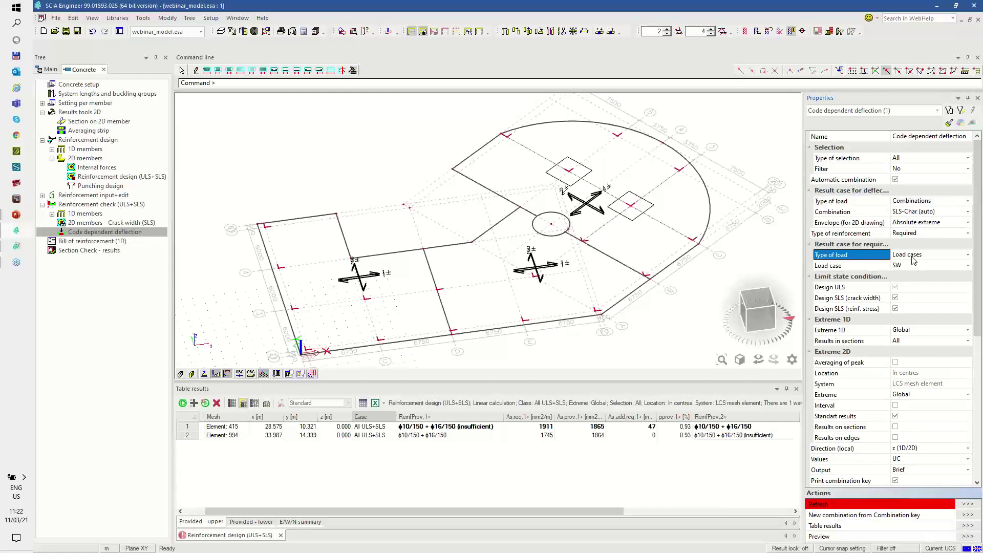
{"action": "left_click", "coordinate": [910, 280]}
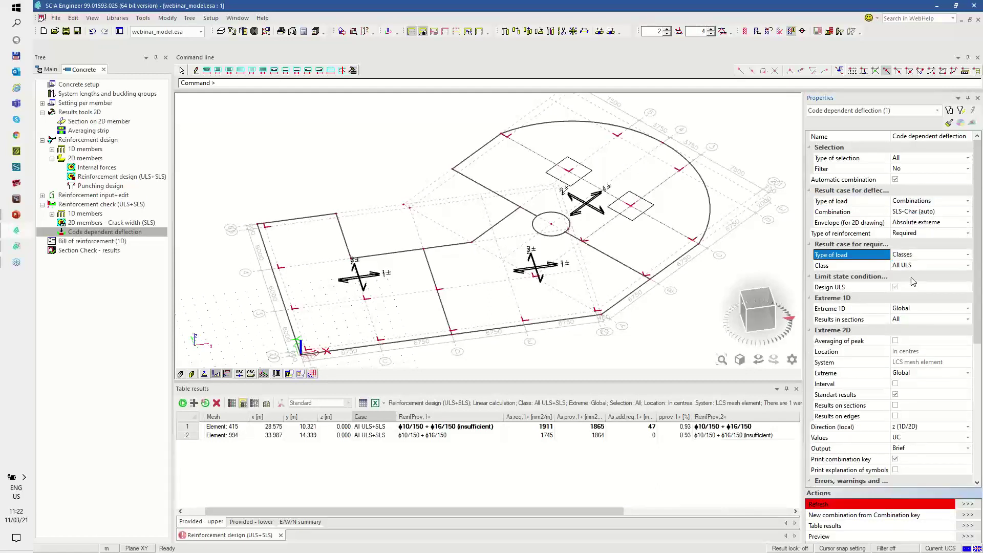
{"action": "left_click", "coordinate": [917, 265]}
{"action": "left_click", "coordinate": [913, 284]}
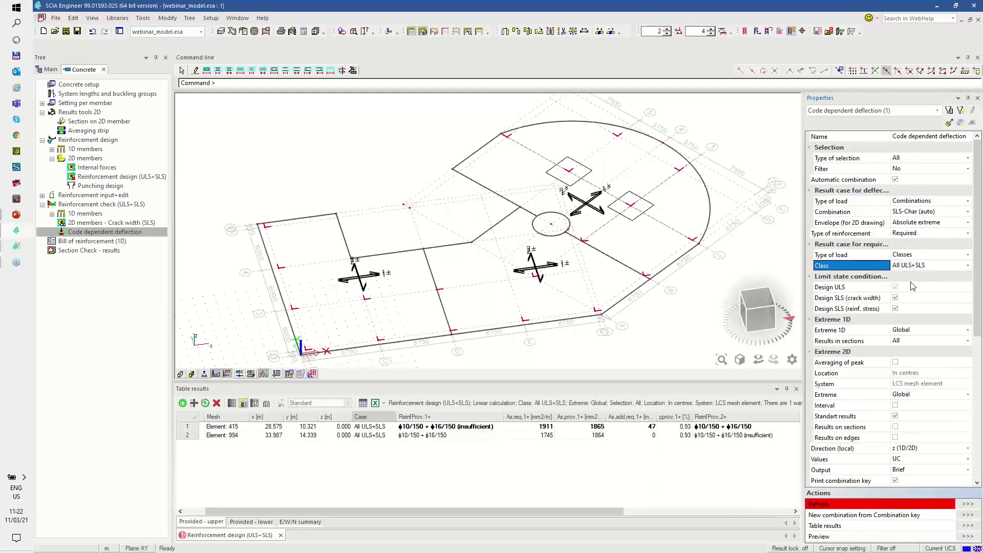
Set the deflection check's reinforcement type to Provided and its displayed values to δtot
{"action": "left_click", "coordinate": [908, 234]}
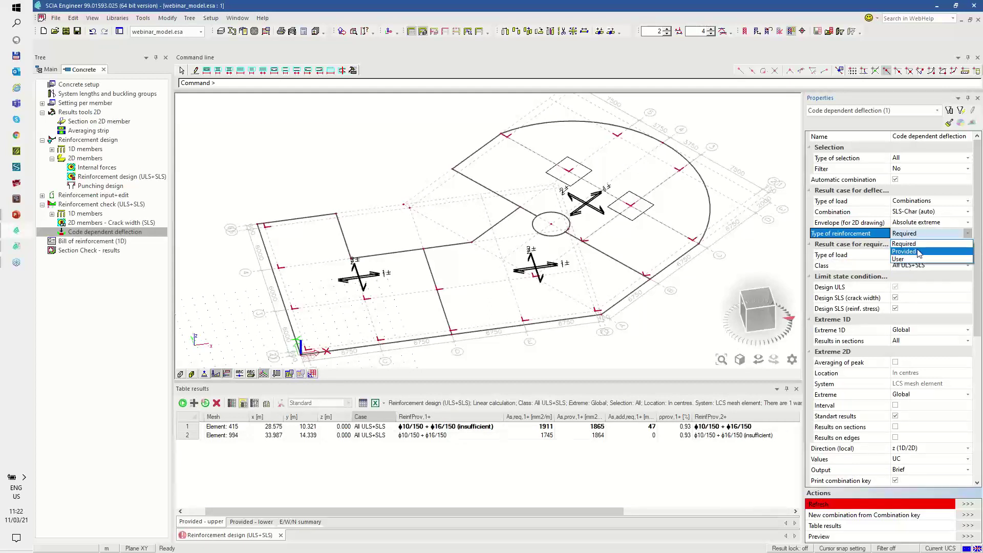
{"action": "left_click", "coordinate": [919, 251]}
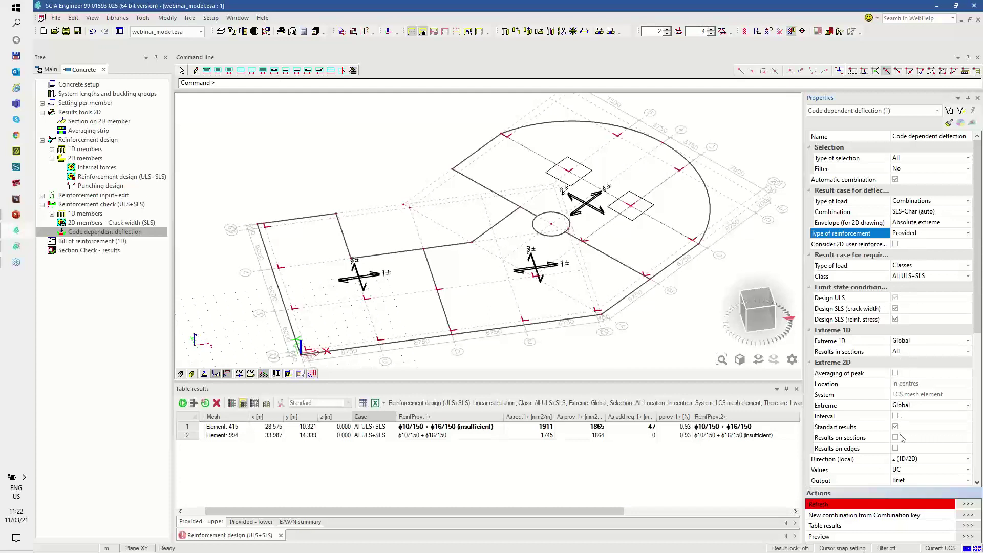
{"action": "left_click", "coordinate": [909, 471]}
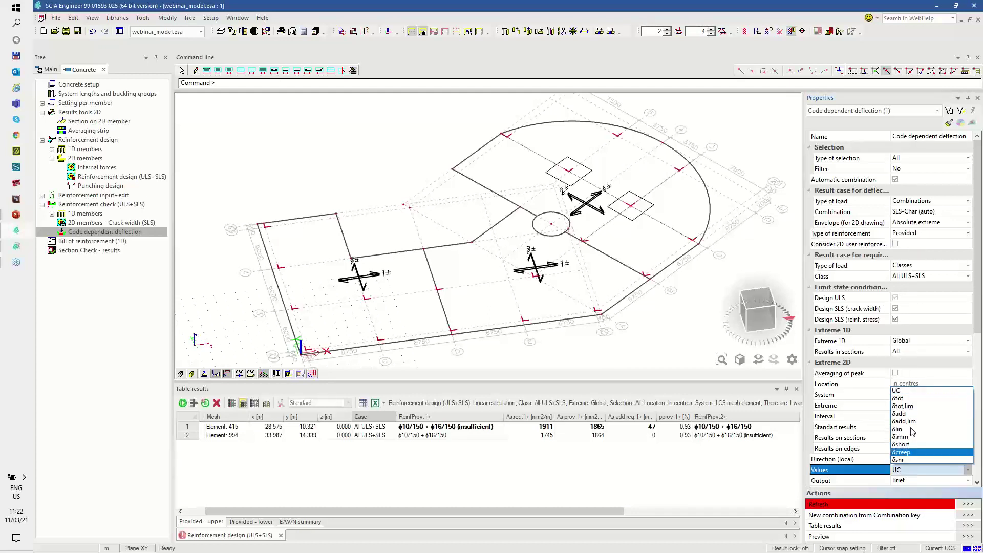
{"action": "left_click", "coordinate": [913, 390]}
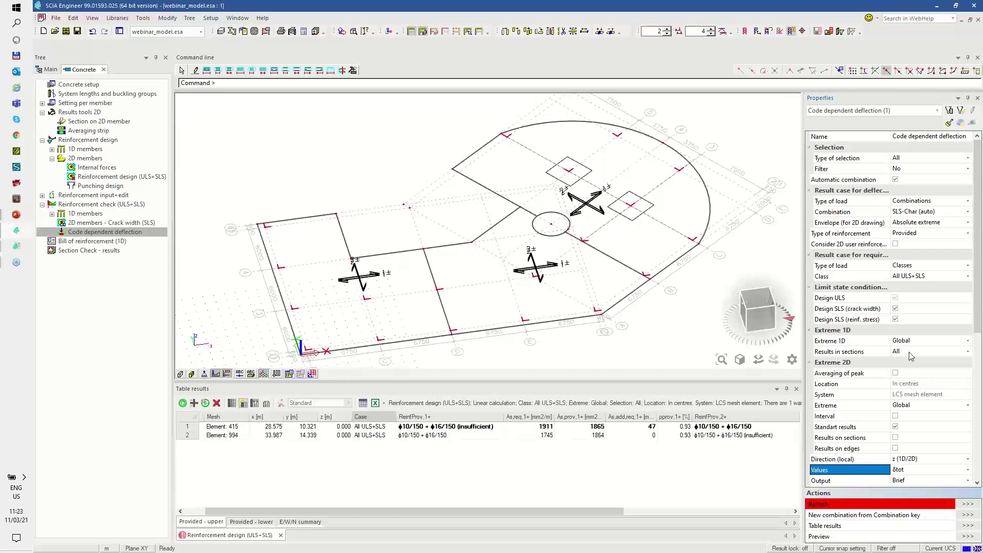
In the code-based concrete settings, set the maximal total deflection of 2D members to =6750/250
{"action": "left_click", "coordinate": [88, 85]}
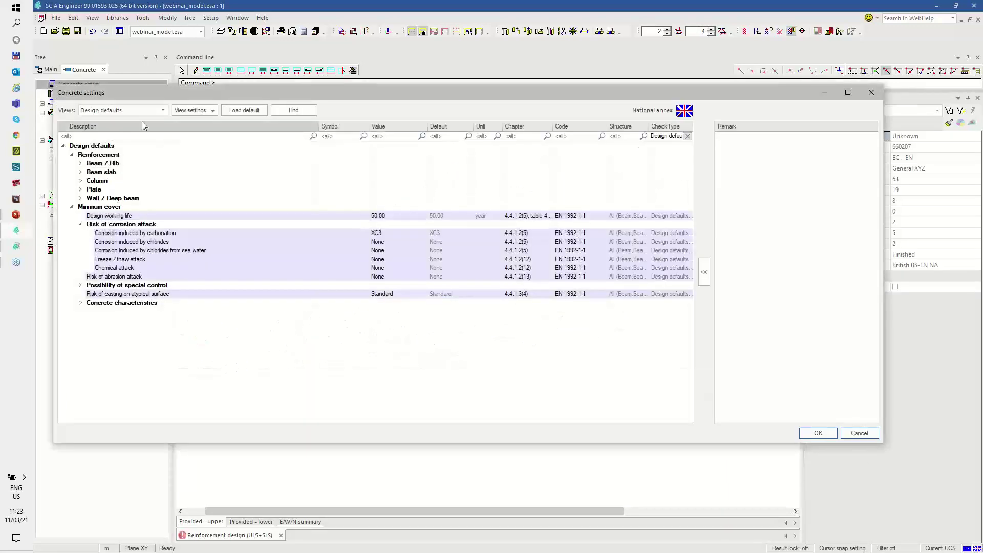
{"action": "left_click", "coordinate": [113, 111]}
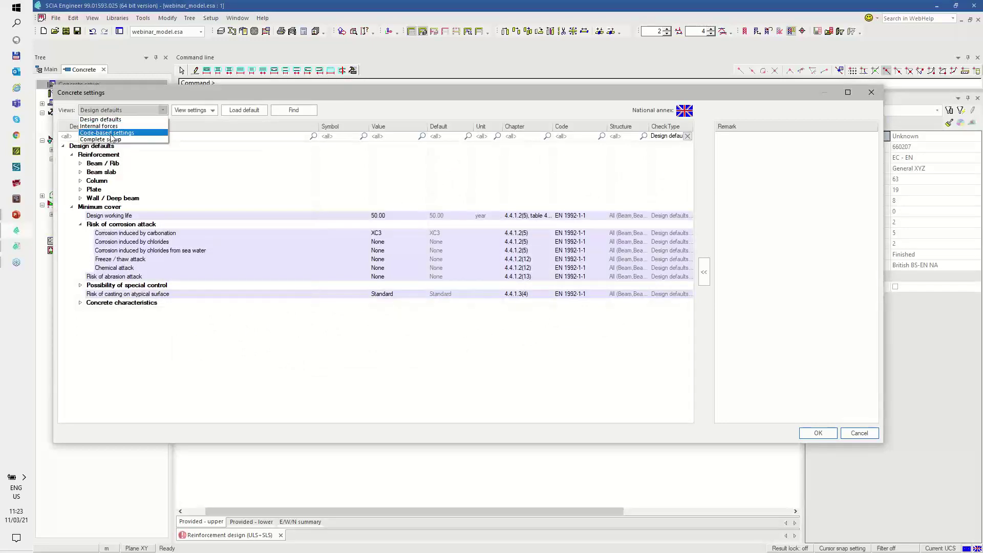
{"action": "left_click", "coordinate": [110, 133]}
{"action": "scroll", "coordinate": [379, 267], "scroll_direction": "down", "scroll_amount": 5}
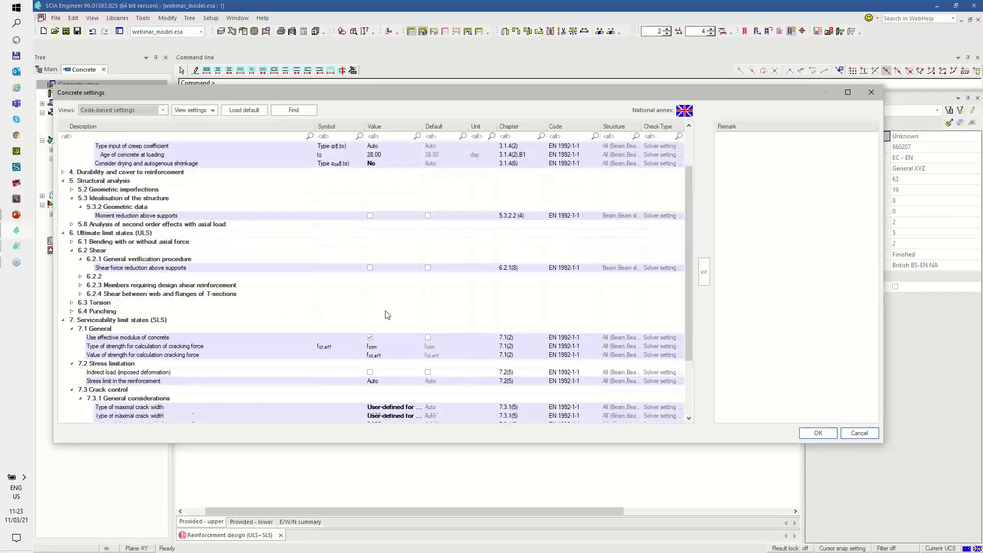
{"action": "scroll", "coordinate": [395, 360], "scroll_direction": "down", "scroll_amount": 1}
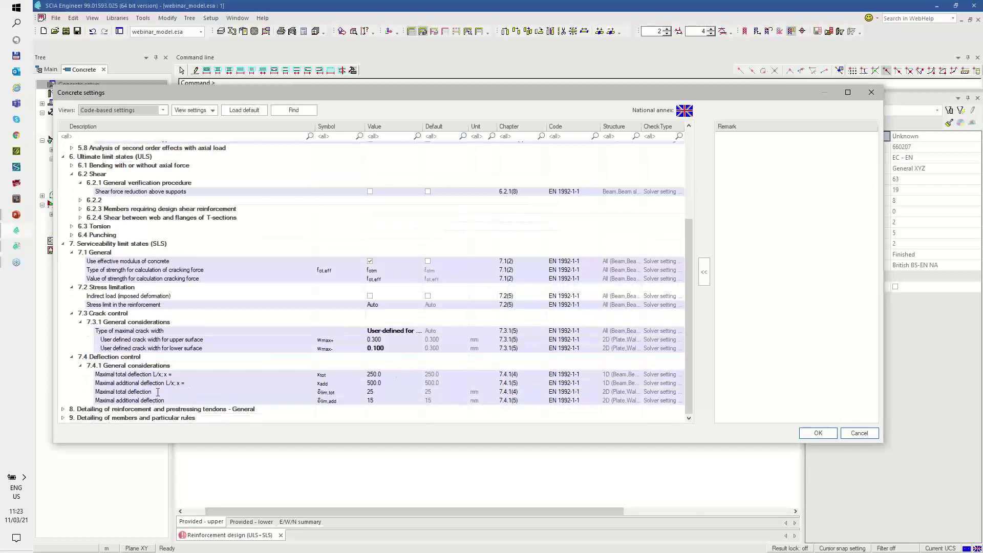
{"action": "left_click", "coordinate": [389, 392]}
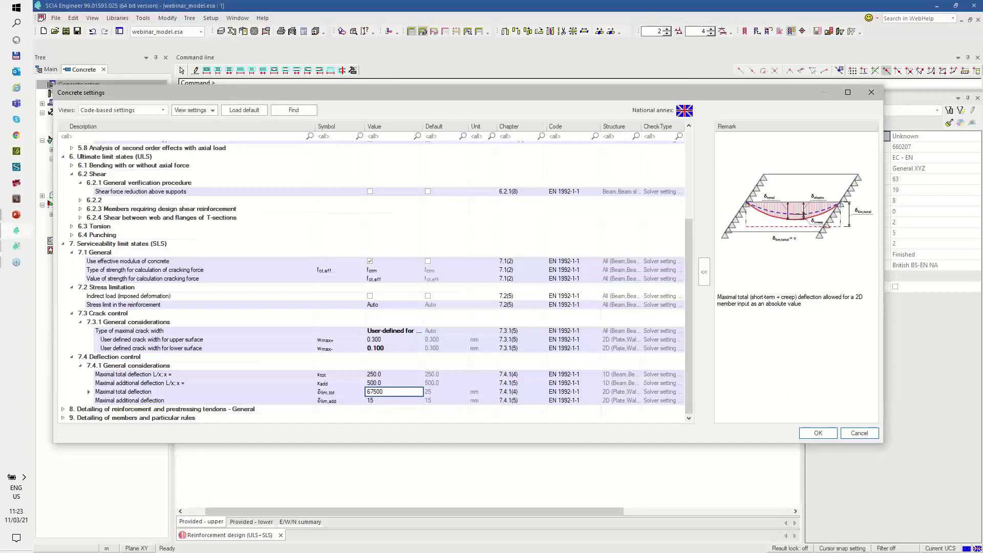
{"action": "type", "text": "=6750/250"}
{"action": "key", "text": "Return"}
Set the maximal additional deflection to =6750/500 and accept the concrete settings
{"action": "key", "text": "Down"}
{"action": "type", "text": "="}
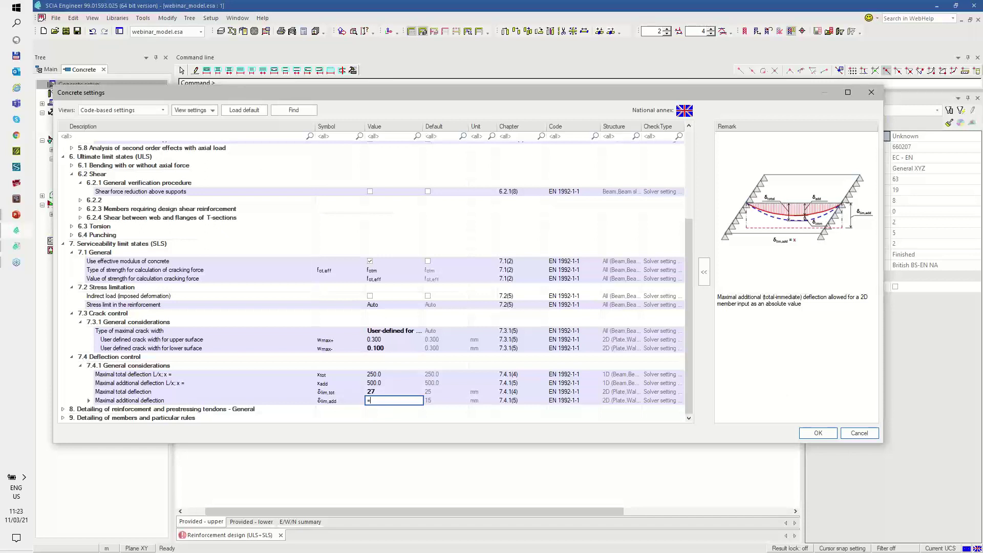
{"action": "type", "text": "6750"}
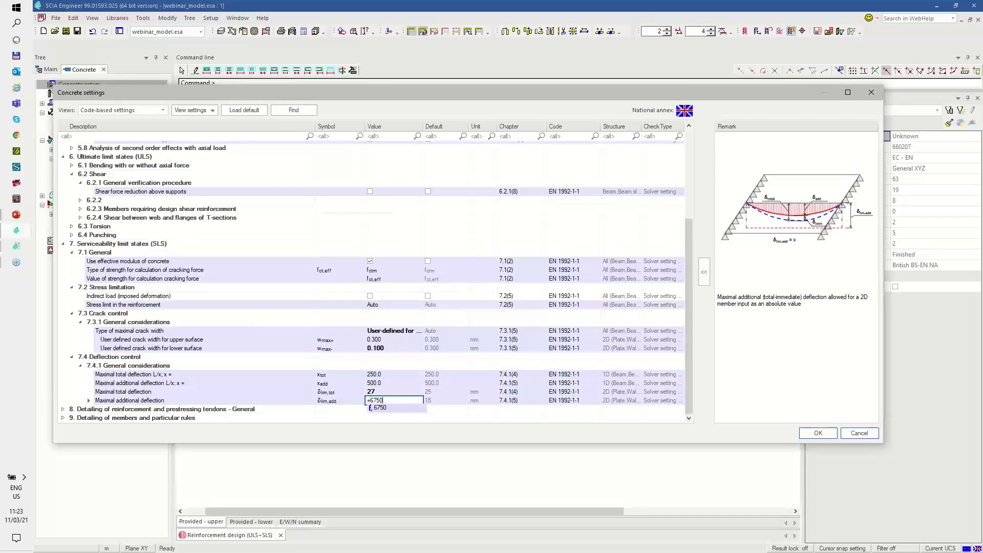
{"action": "type", "text": "/500"}
{"action": "key", "text": "Return"}
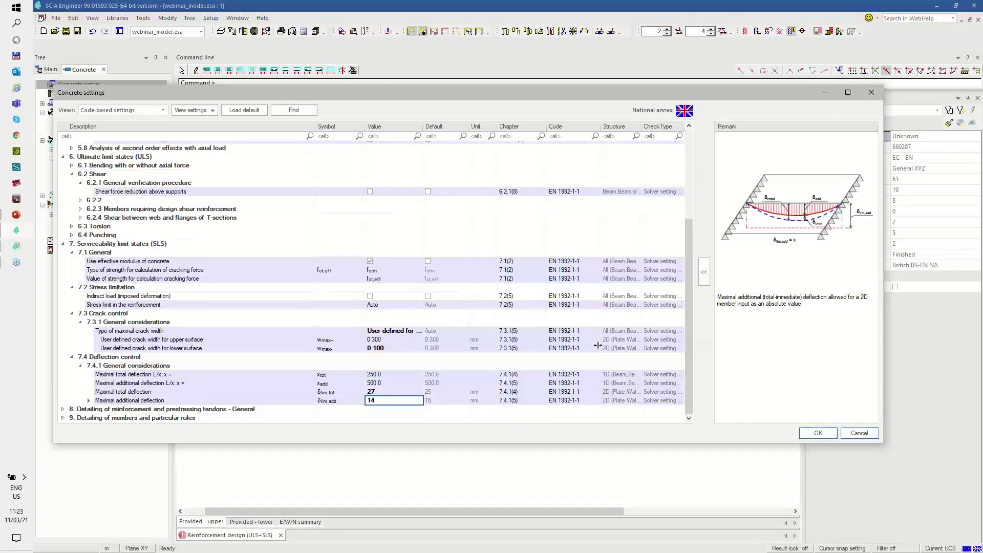
{"action": "left_click", "coordinate": [817, 434]}
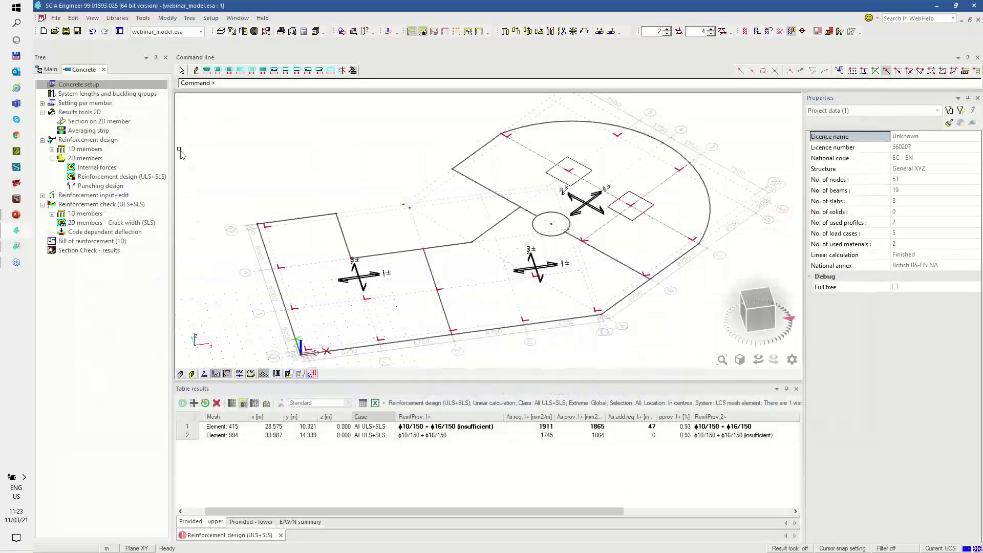
Open the code dependent deflection check and refresh its results for the slab
{"action": "left_click", "coordinate": [118, 230]}
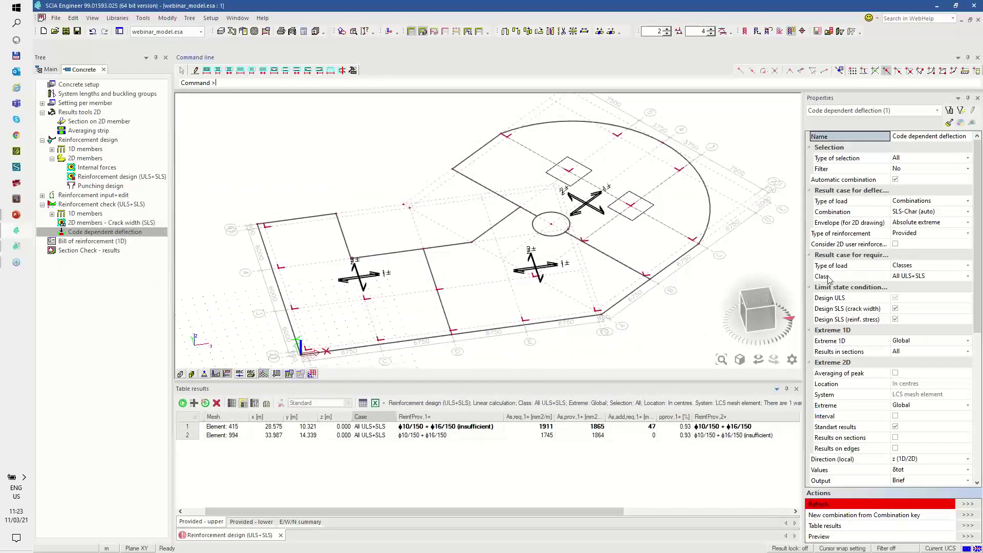
{"action": "left_click", "coordinate": [967, 503]}
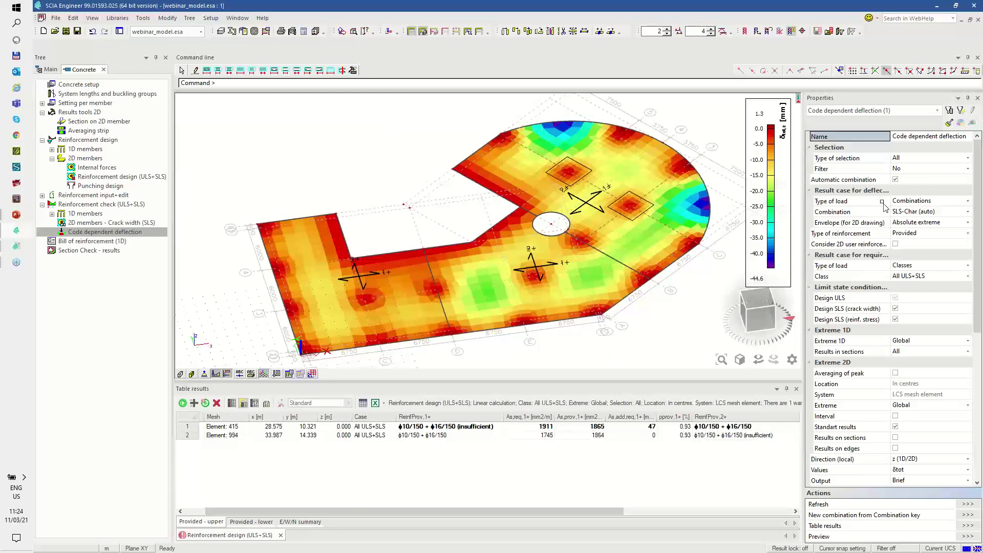
{"action": "left_click", "coordinate": [914, 215]}
{"action": "left_click", "coordinate": [914, 212]}
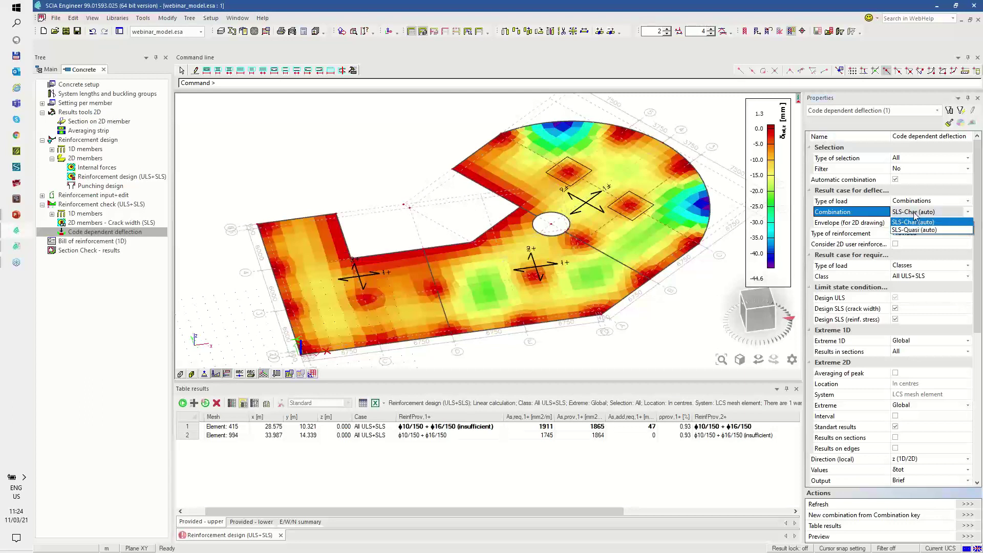
{"action": "left_click", "coordinate": [917, 220]}
{"action": "left_click", "coordinate": [916, 213]}
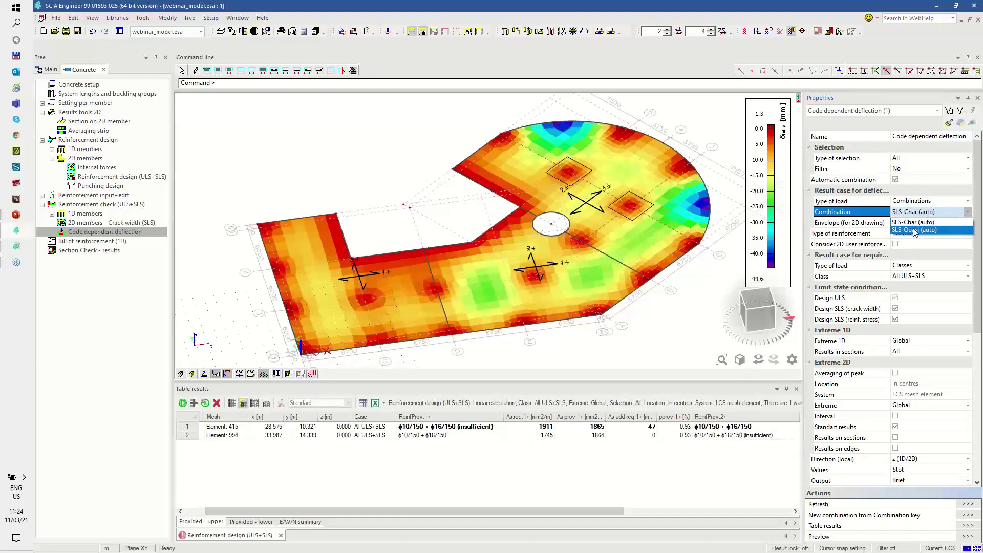
{"action": "left_click", "coordinate": [918, 214]}
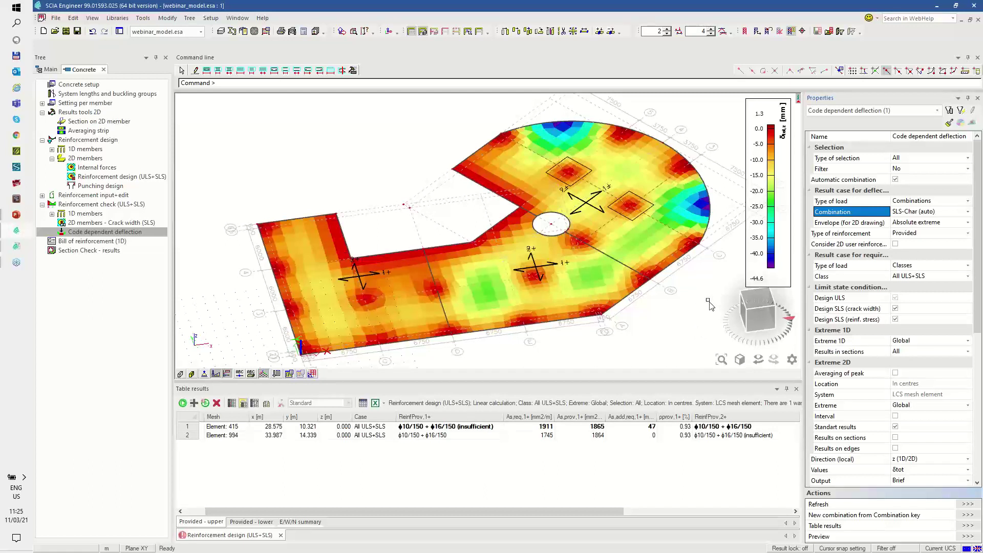
Set the displayed values of the code dependent deflection check to UC
{"action": "left_click", "coordinate": [901, 473]}
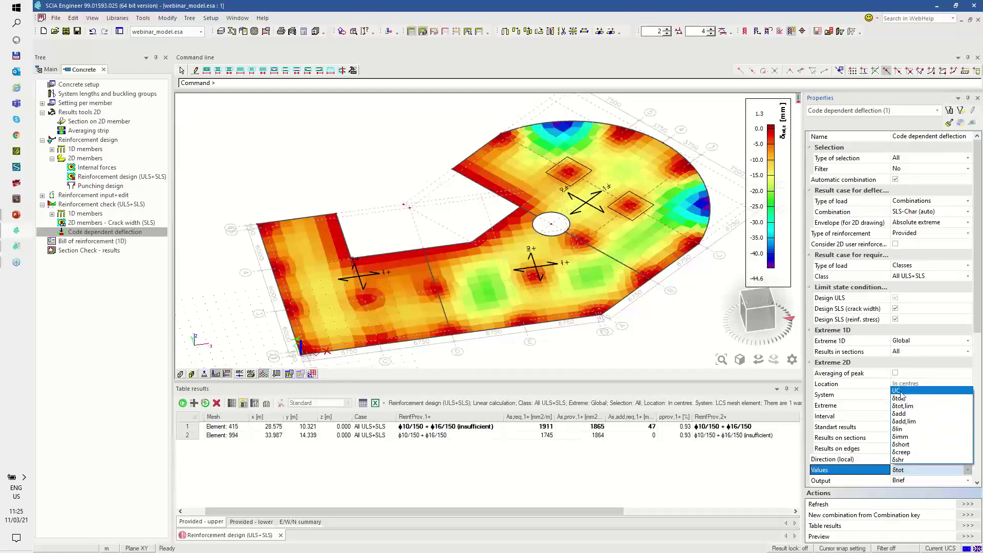
{"action": "left_click", "coordinate": [900, 392]}
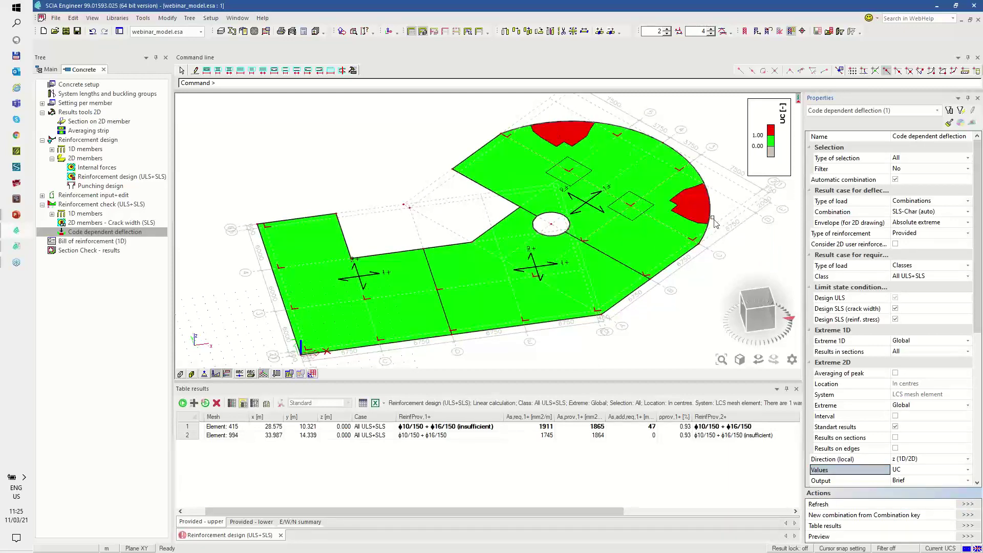
Preview the code dependent deflection report, compare the additional and total deflections with their limits, and close the preview
{"action": "left_click_drag", "start_coordinate": [582, 382], "coordinate": [583, 396]}
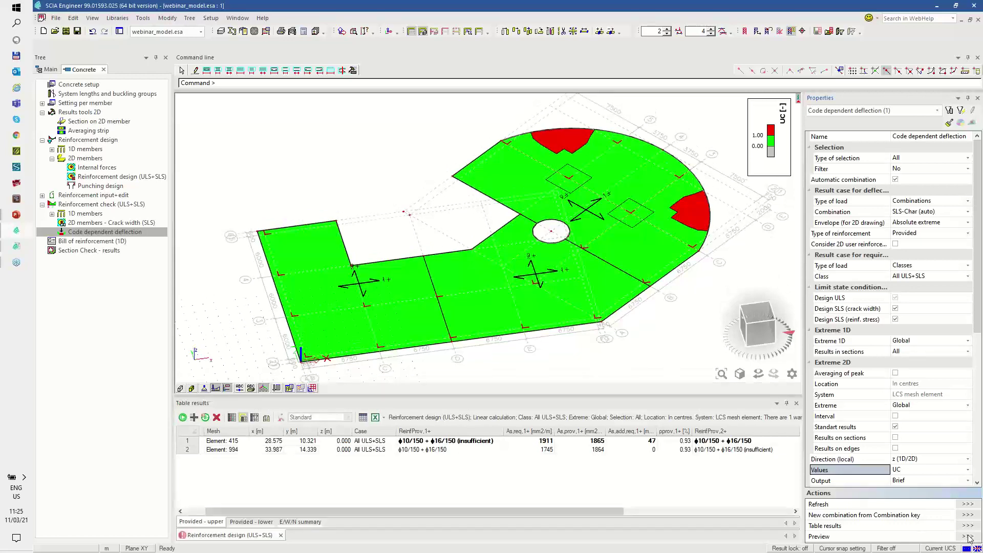
{"action": "left_click", "coordinate": [968, 536]}
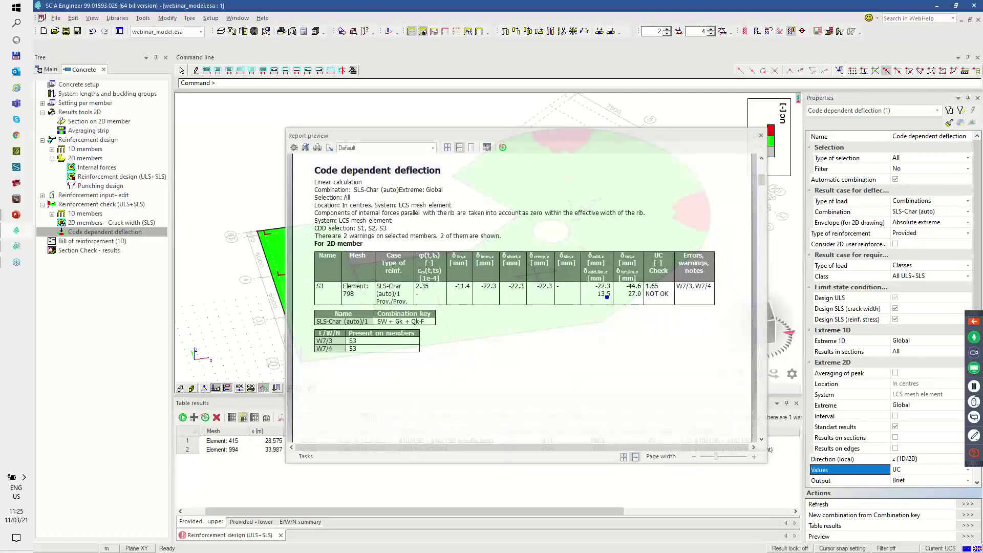
{"action": "mouse_move", "coordinate": [615, 252]}
{"action": "left_mouse_down"}
{"action": "mouse_move", "coordinate": [645, 264]}
{"action": "mouse_move", "coordinate": [636, 250]}
{"action": "mouse_move", "coordinate": [580, 260]}
{"action": "mouse_move", "coordinate": [607, 268]}
{"action": "left_mouse_up"}
{"action": "left_click", "coordinate": [761, 135]}
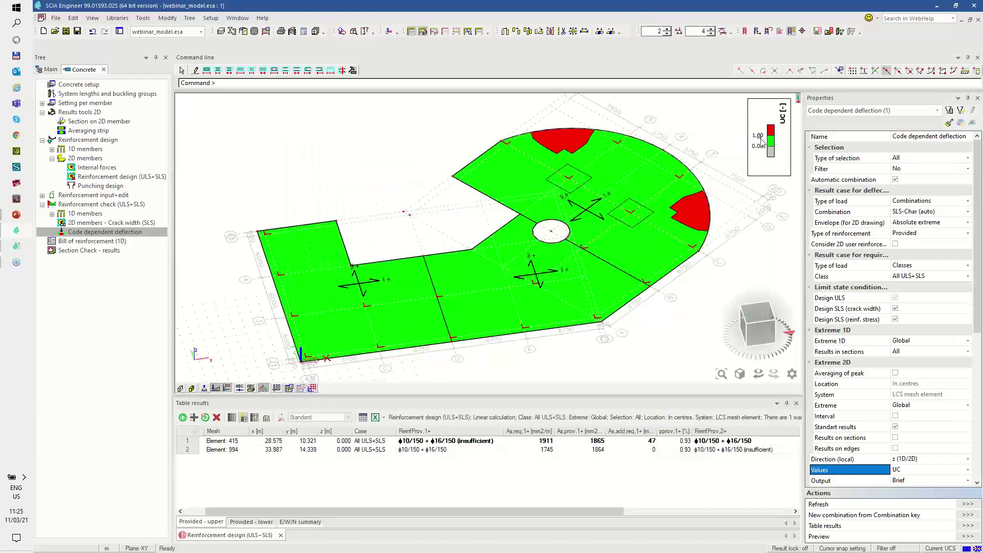
Start a new plate rib in the structure tools and assign it the cross-section CS3 - Rectangle (500; 400)
{"action": "left_click", "coordinate": [49, 70]}
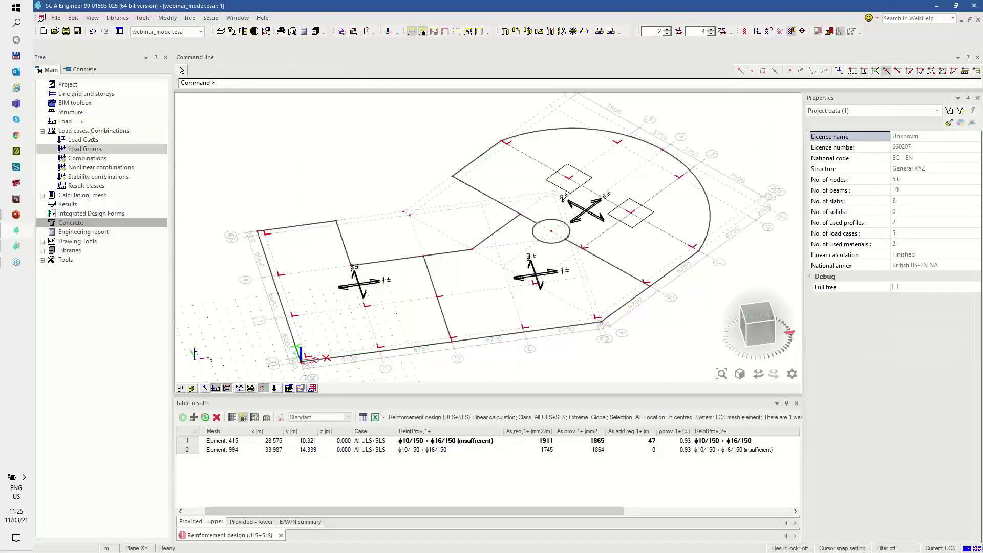
{"action": "left_click", "coordinate": [71, 112]}
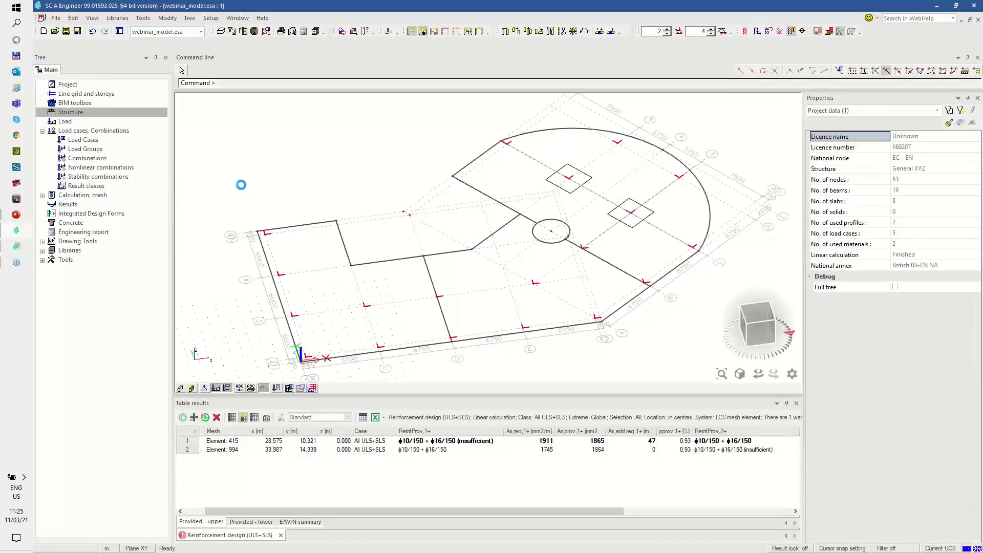
{"action": "double_click", "coordinate": [106, 111]}
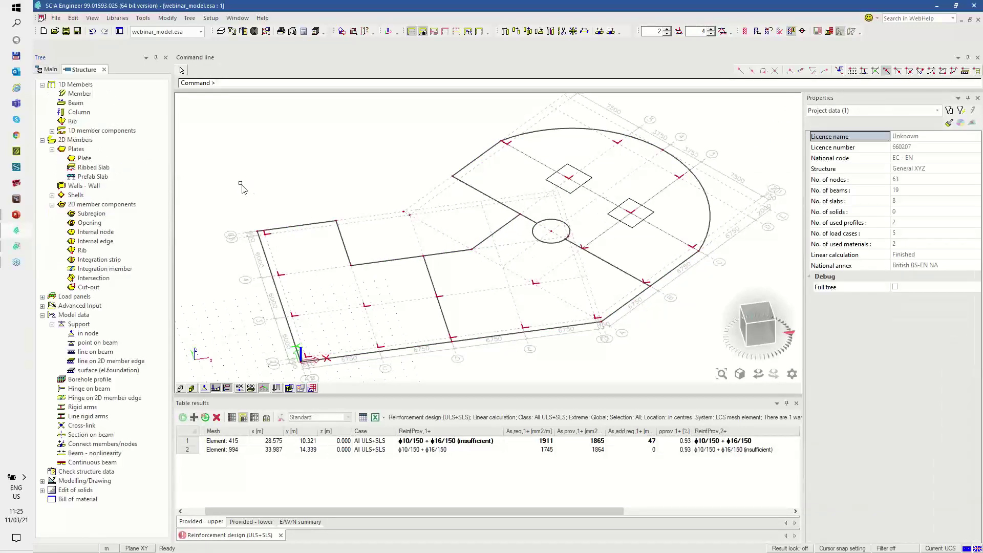
{"action": "double_click", "coordinate": [82, 122]}
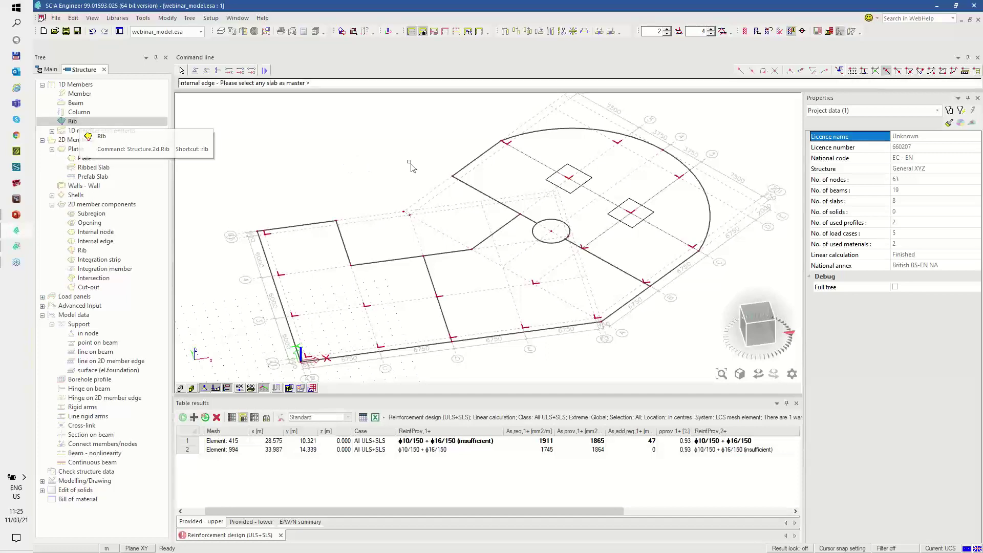
{"action": "left_click", "coordinate": [586, 135]}
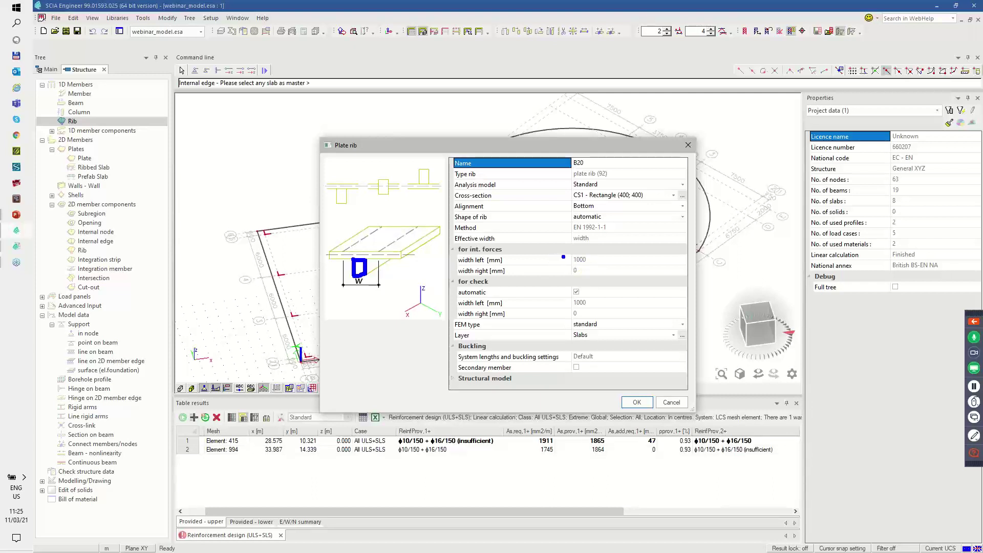
{"action": "mouse_move", "coordinate": [459, 242]}
{"action": "left_mouse_down"}
{"action": "mouse_move", "coordinate": [487, 262]}
{"action": "mouse_move", "coordinate": [482, 241]}
{"action": "left_mouse_up"}
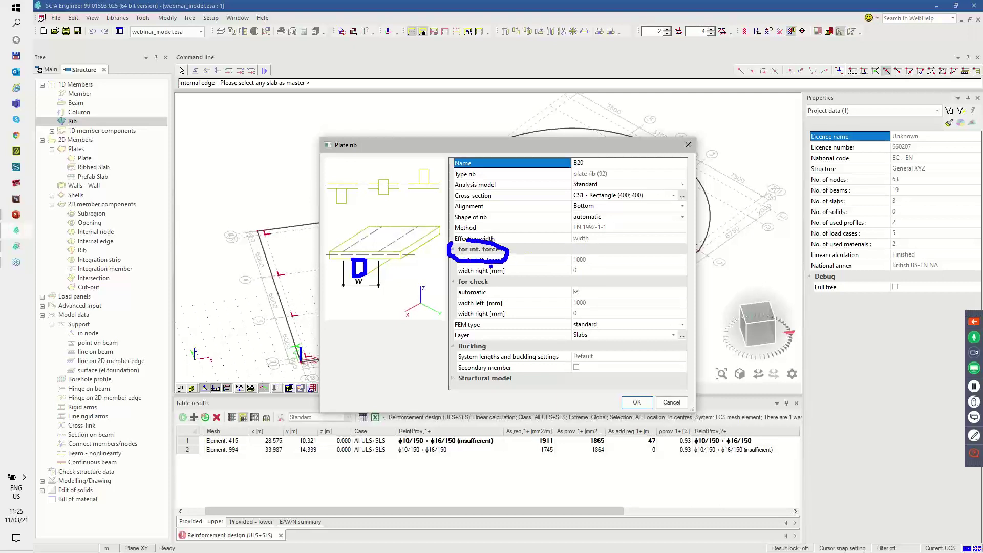
{"action": "mouse_move", "coordinate": [452, 274]}
{"action": "left_mouse_down"}
{"action": "mouse_move", "coordinate": [486, 289]}
{"action": "mouse_move", "coordinate": [489, 276]}
{"action": "left_mouse_up"}
{"action": "left_click", "coordinate": [589, 217]}
{"action": "left_click", "coordinate": [590, 217]}
{"action": "left_click", "coordinate": [596, 196]}
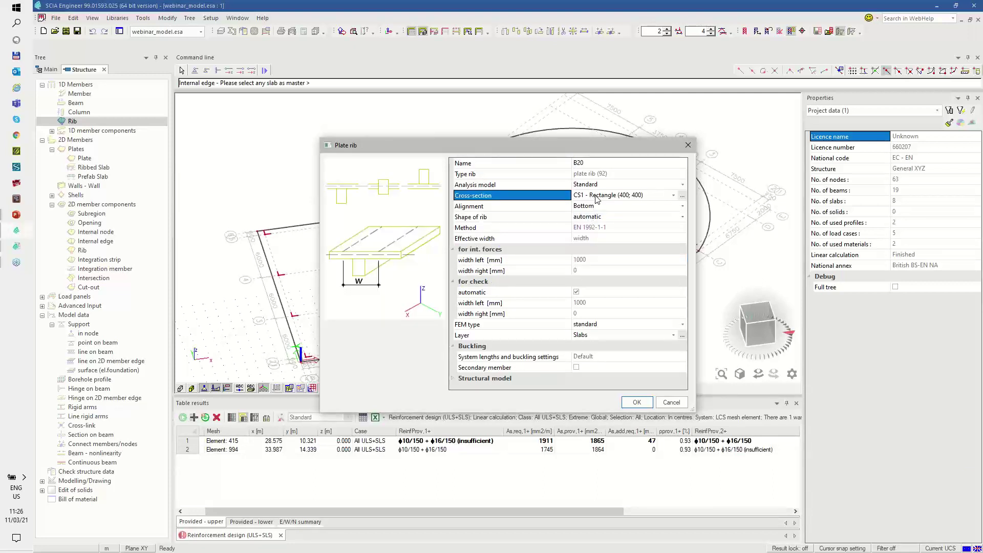
{"action": "left_click", "coordinate": [603, 221]}
Set the rib's shape to T symmetric and its effective width for check to 400 mm, and accept the rib properties
{"action": "left_click", "coordinate": [589, 217]}
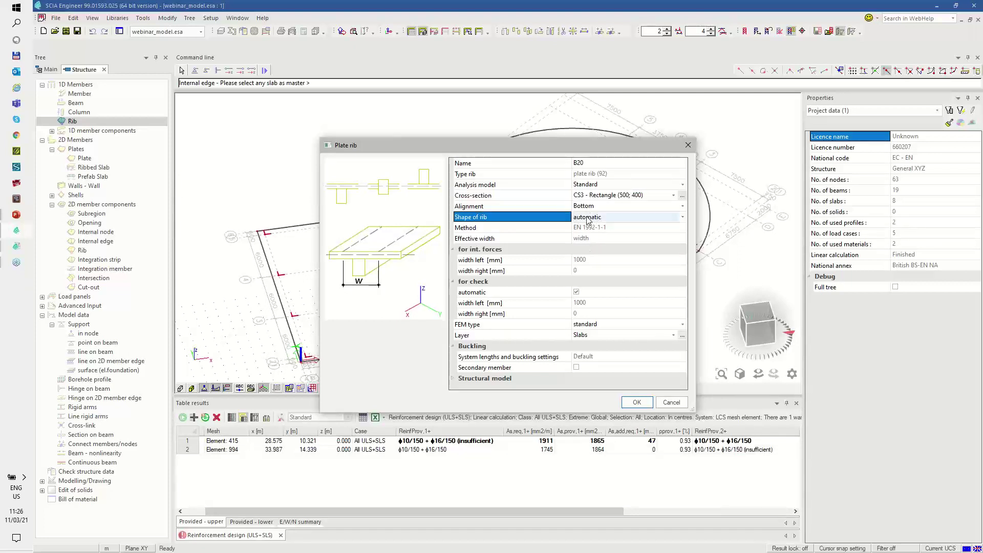
{"action": "left_click", "coordinate": [589, 228]}
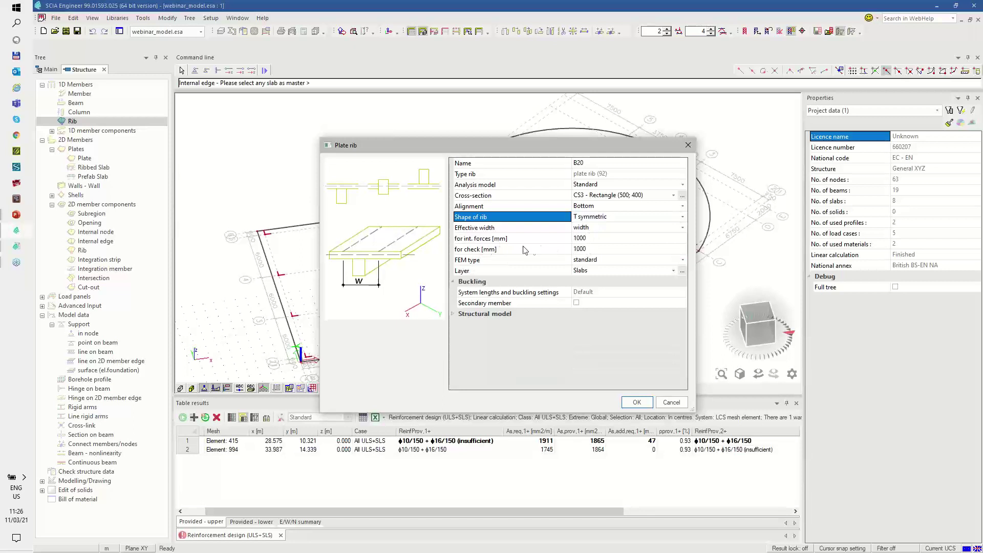
{"action": "left_click", "coordinate": [587, 250]}
{"action": "type", "text": "400"}
{"action": "key", "text": "Return"}
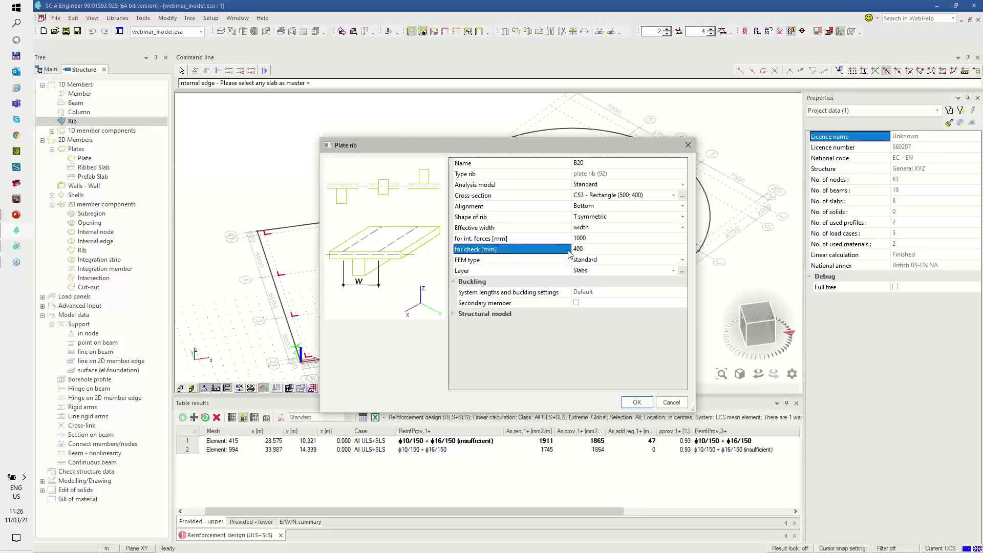
{"action": "mouse_move", "coordinate": [351, 261]}
{"action": "left_mouse_down"}
{"action": "mouse_move", "coordinate": [361, 277]}
{"action": "mouse_move", "coordinate": [365, 255]}
{"action": "left_mouse_up"}
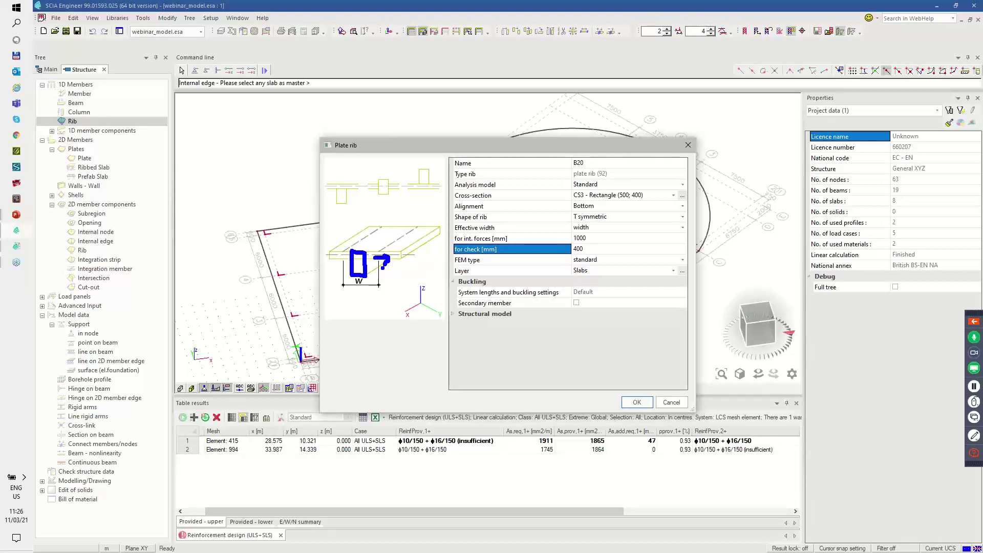
{"action": "left_click", "coordinate": [636, 402]}
Place three connected ribs between the four supports along the slab's curved edge and finish the rib input
{"action": "left_click", "coordinate": [693, 247]}
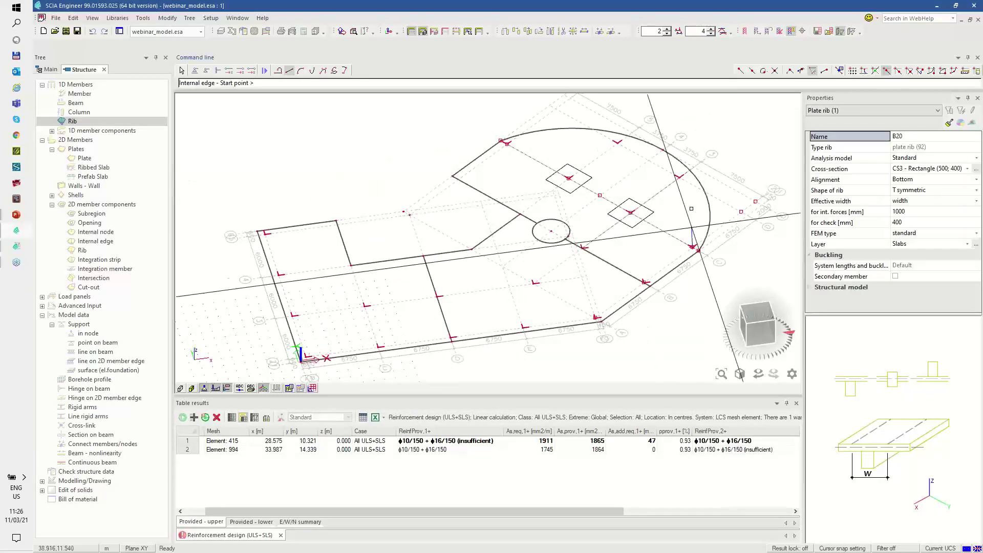
{"action": "left_click", "coordinate": [679, 176]}
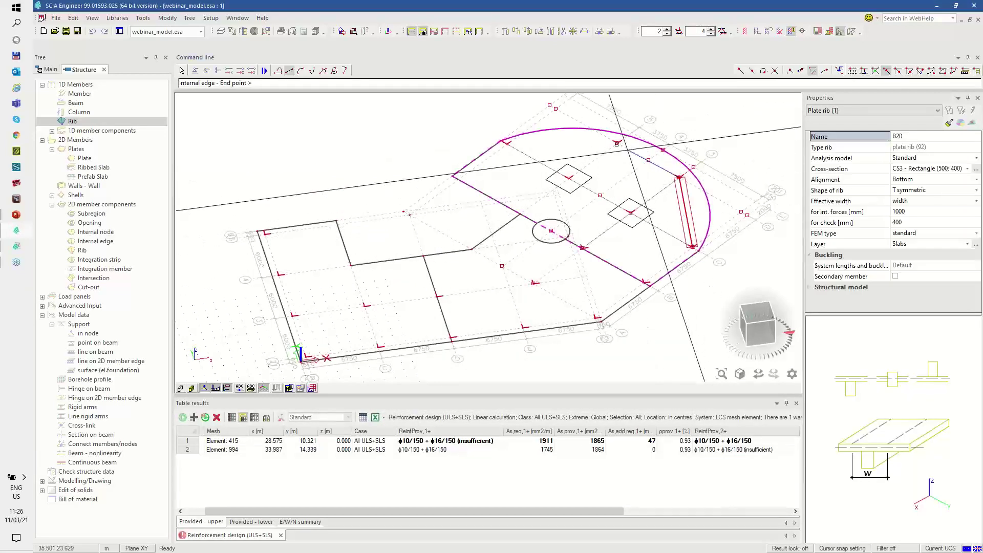
{"action": "left_click", "coordinate": [618, 143]}
{"action": "left_click", "coordinate": [507, 144]}
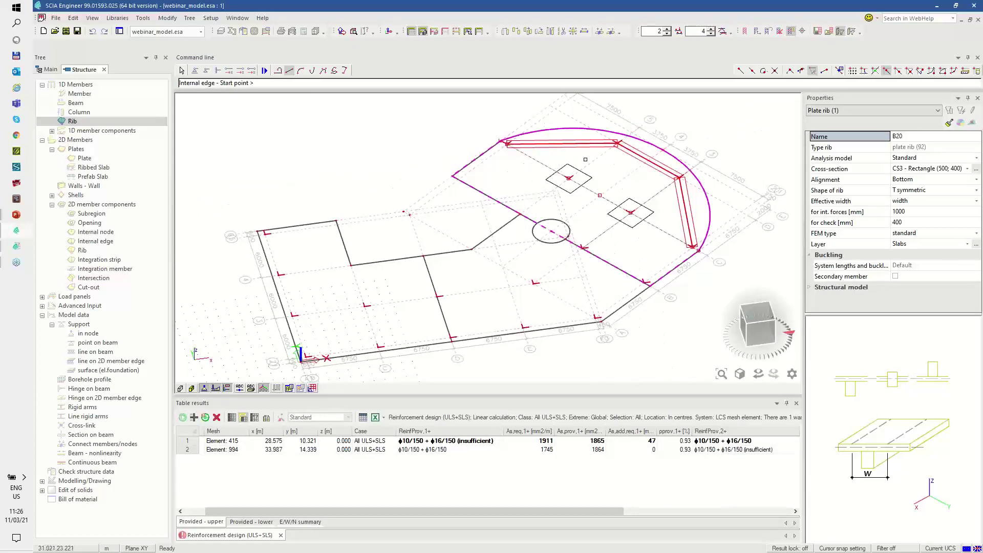
{"action": "key", "text": "Escape"}
{"action": "key", "text": "Escape"}
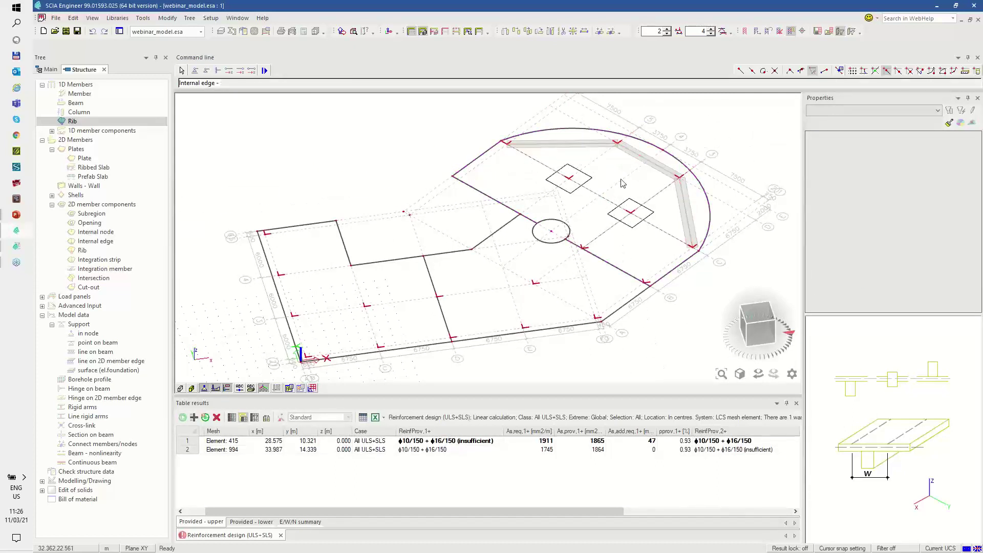
{"action": "key", "text": "Escape"}
Run the linear analysis of the slab with the added ribs
{"action": "left_click", "coordinate": [266, 32]}
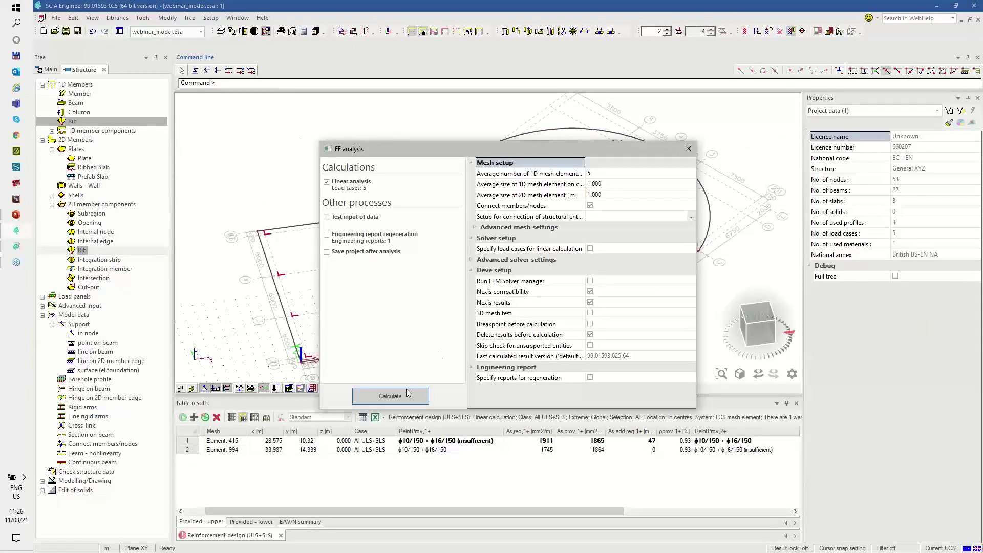
{"action": "left_click", "coordinate": [401, 397]}
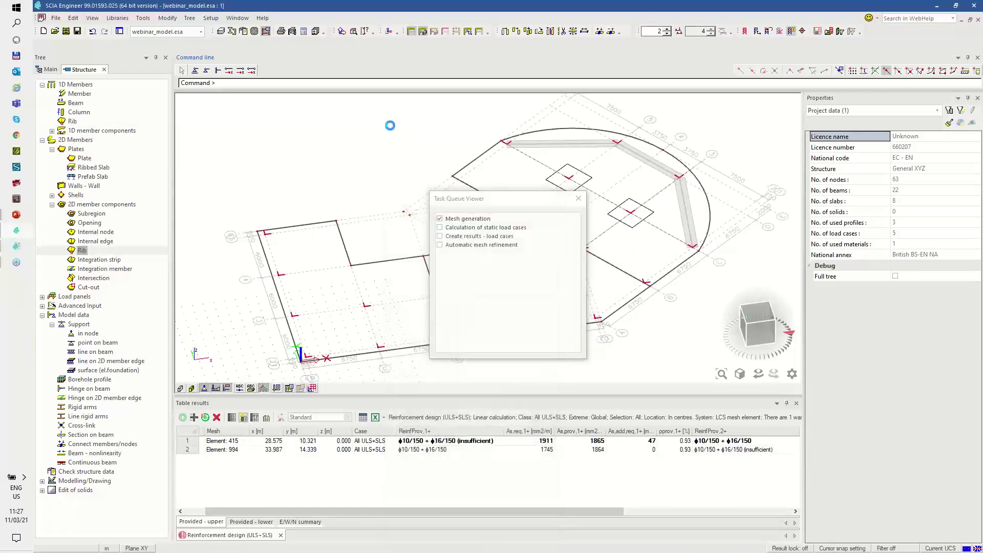
{"action": "left_click", "coordinate": [578, 331]}
Generate the finite element mesh and turn on its display on the structure
{"action": "left_click", "coordinate": [254, 32]}
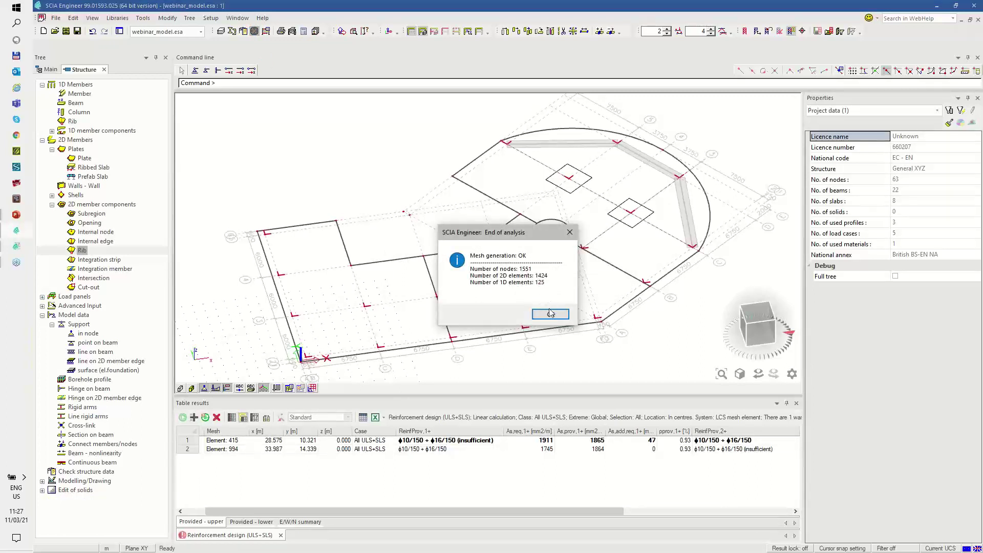
{"action": "left_click", "coordinate": [550, 313]}
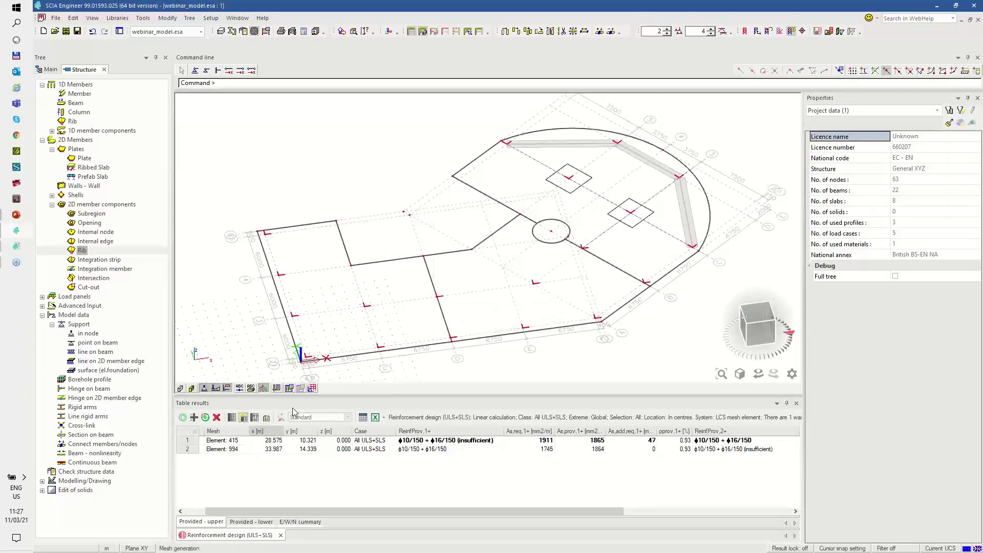
{"action": "left_click", "coordinate": [289, 388]}
{"action": "mouse_move", "coordinate": [338, 390]}
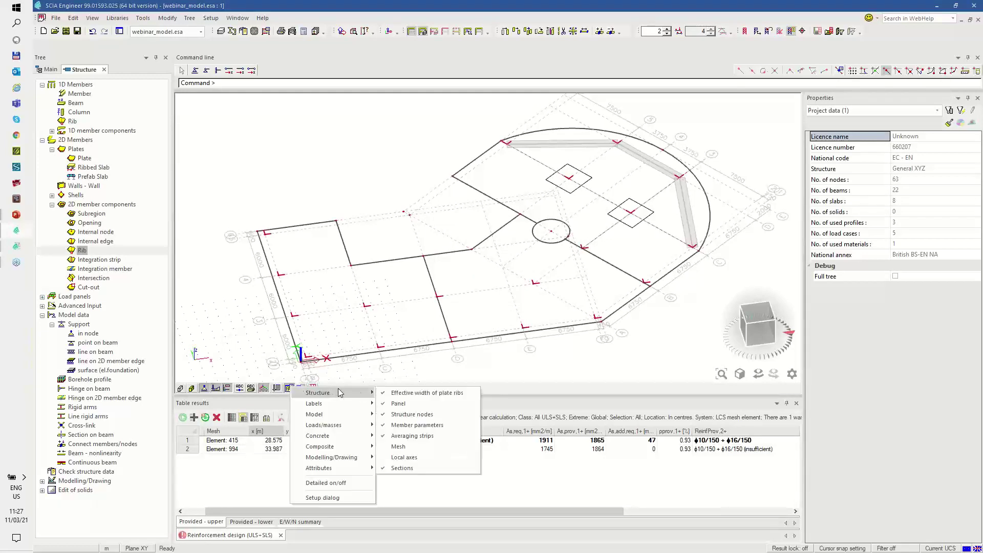
{"action": "left_click", "coordinate": [397, 447]}
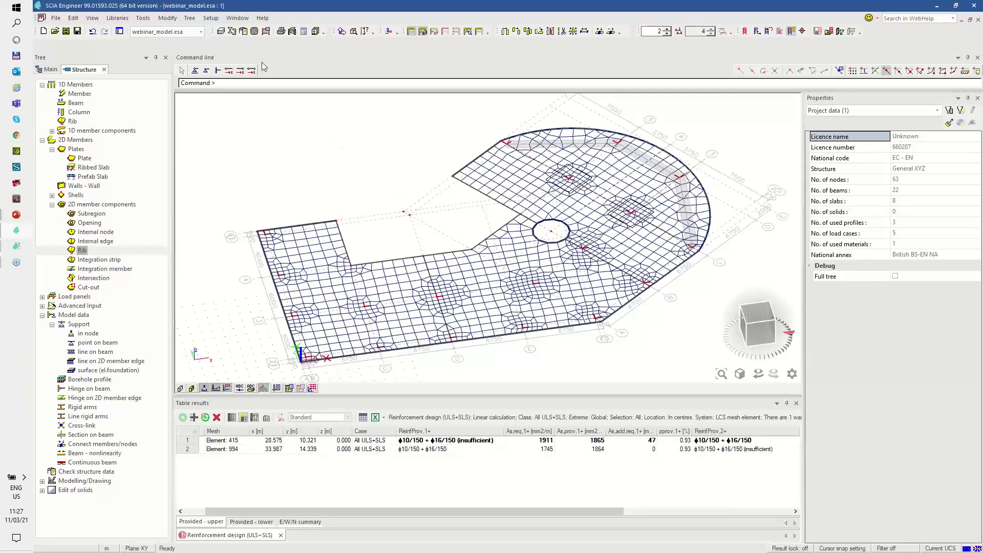
Rerun the linear analysis on the generated mesh and dismiss the end-of-analysis summary
{"action": "left_click", "coordinate": [265, 32]}
{"action": "left_click", "coordinate": [405, 397]}
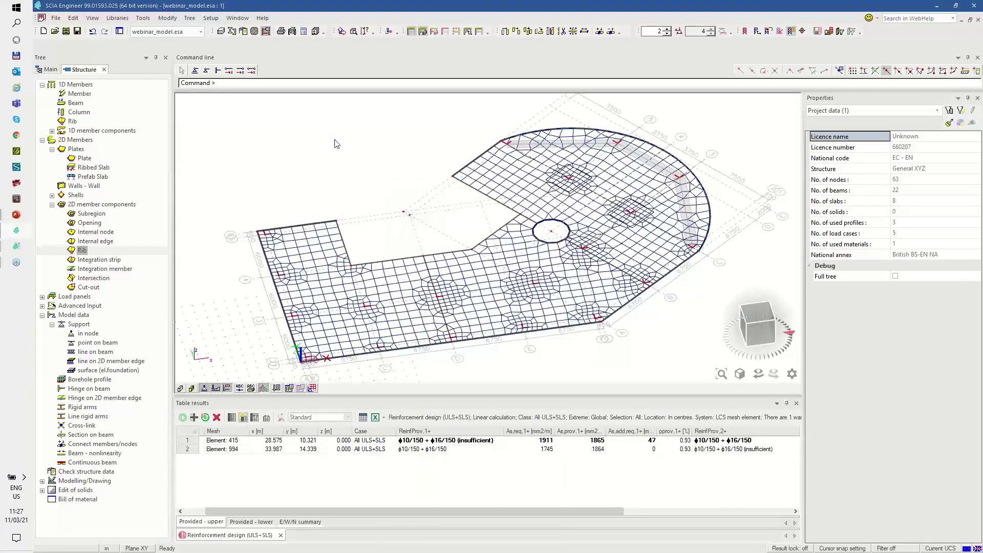
{"action": "left_click", "coordinate": [579, 331]}
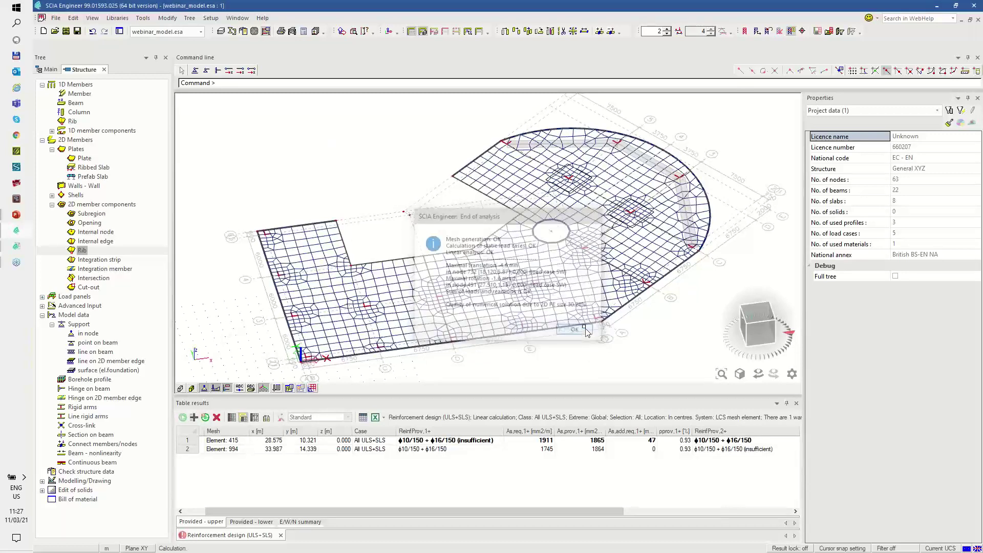
Open the concrete design tools and start the internal forces check for 1D members
{"action": "left_click", "coordinate": [50, 69]}
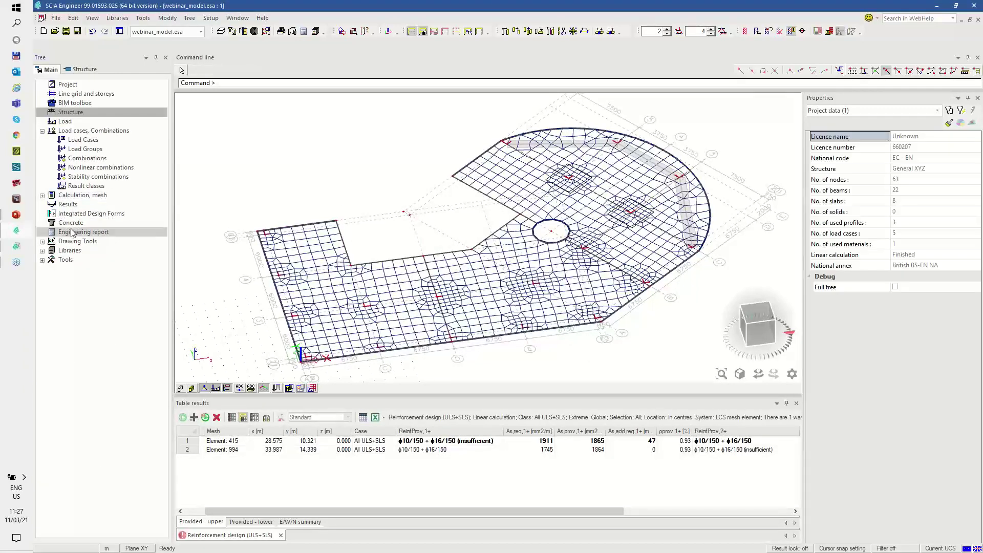
{"action": "left_click", "coordinate": [141, 219]}
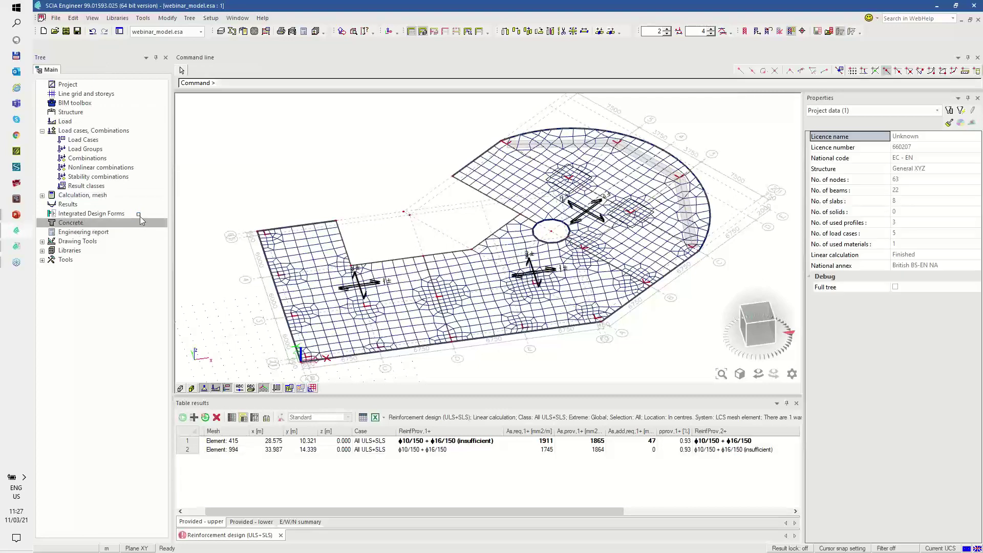
{"action": "left_click", "coordinate": [109, 177]}
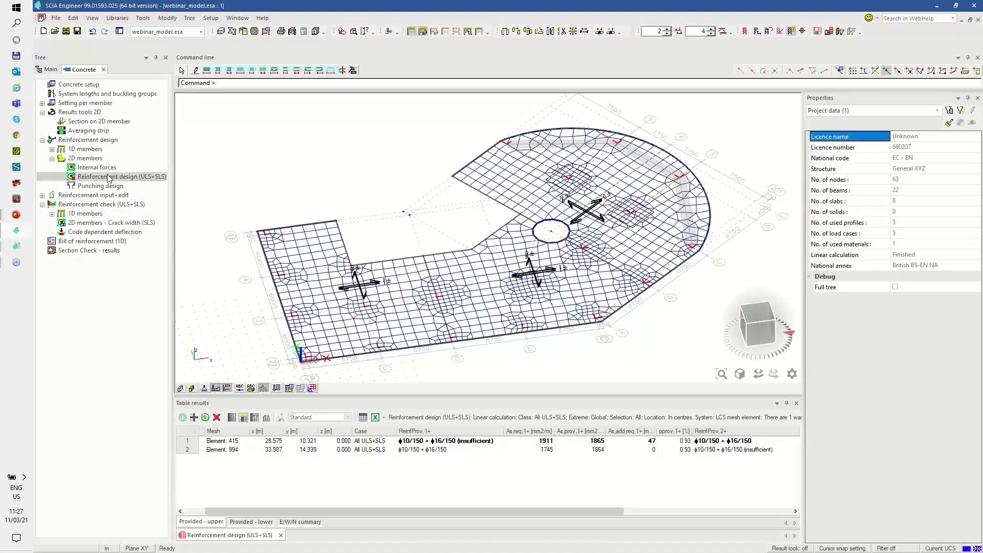
{"action": "left_click", "coordinate": [52, 214]}
{"action": "left_click", "coordinate": [95, 250]}
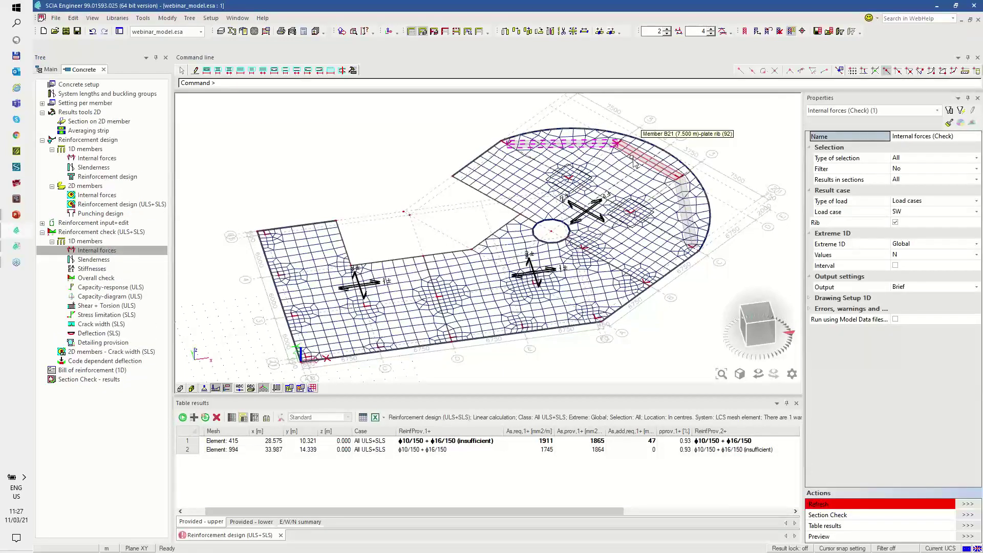
Turn off the finite element mesh display on the structure
{"action": "left_click", "coordinate": [289, 388]}
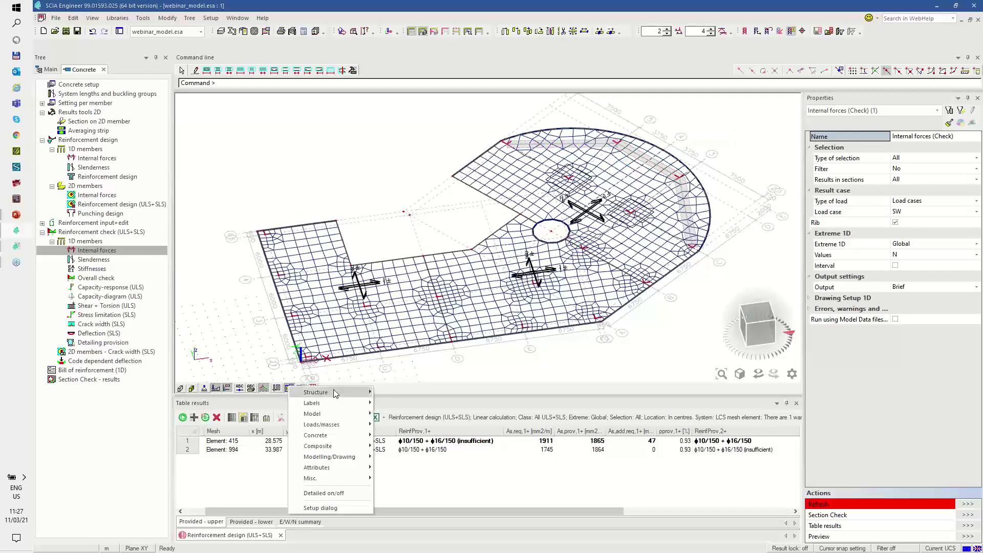
{"action": "mouse_move", "coordinate": [335, 393]}
{"action": "left_click", "coordinate": [380, 449]}
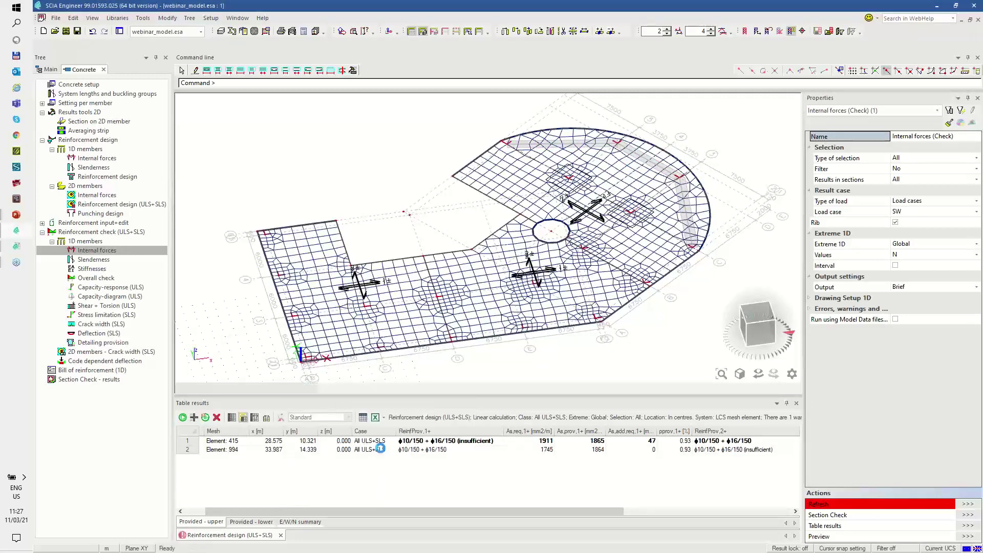
Show bending moment M on the ribs for the All ULS class, with the rib option disabled
{"action": "left_click", "coordinate": [903, 203]}
{"action": "left_click", "coordinate": [911, 228]}
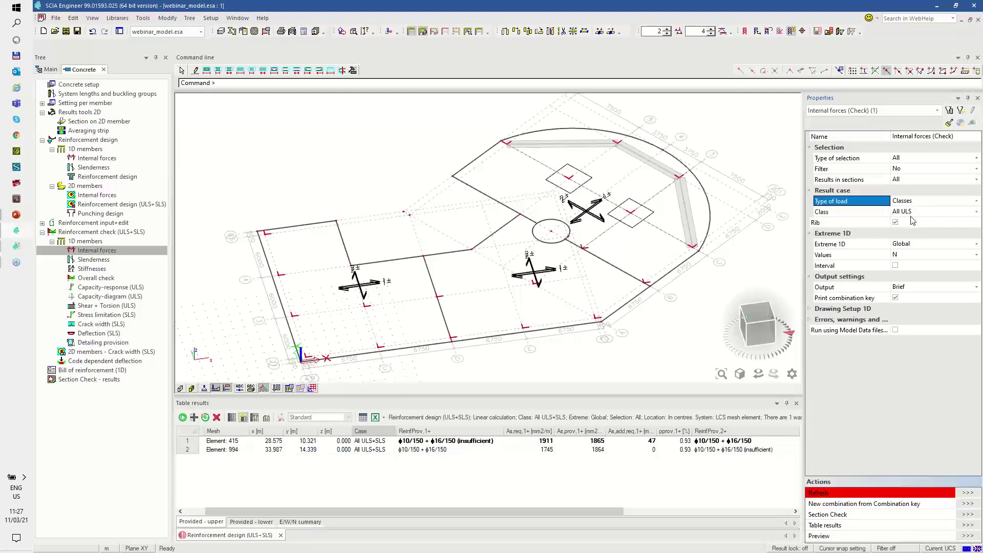
{"action": "left_click", "coordinate": [903, 256]}
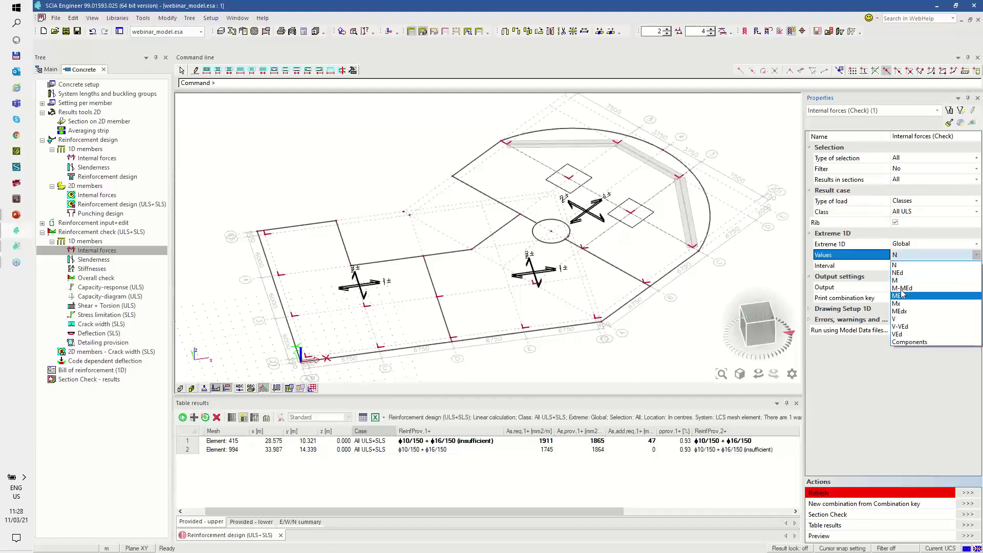
{"action": "left_click", "coordinate": [902, 282]}
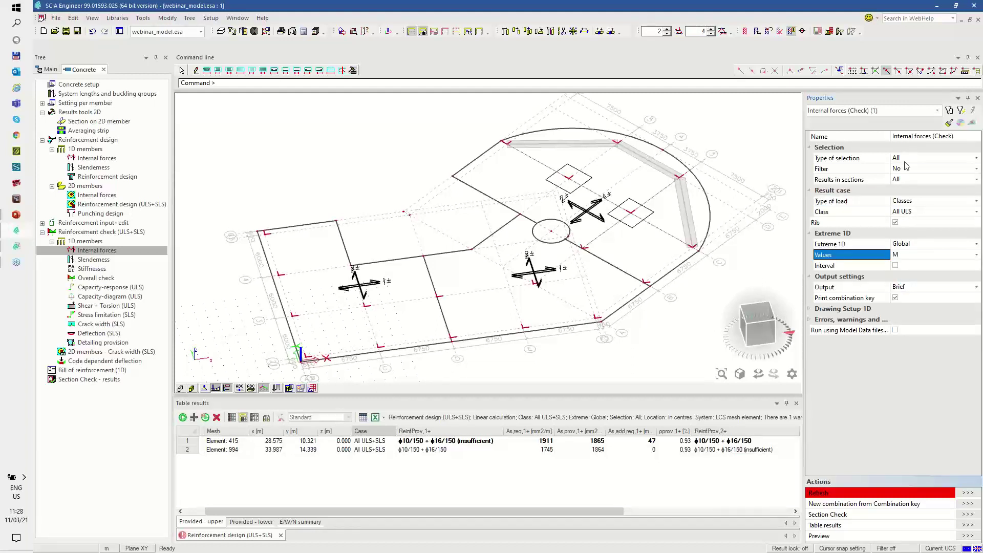
{"action": "left_click", "coordinate": [895, 223]}
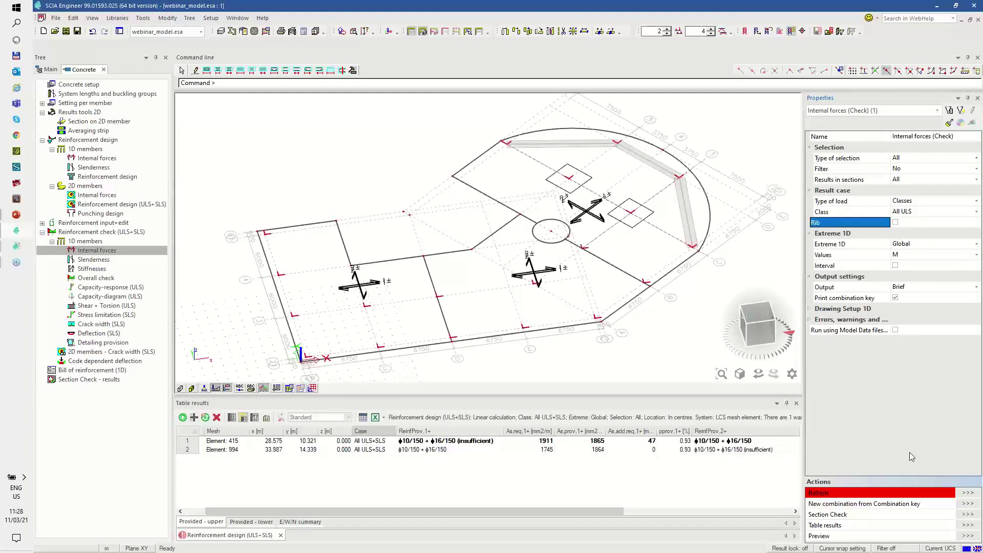
{"action": "left_click", "coordinate": [970, 493]}
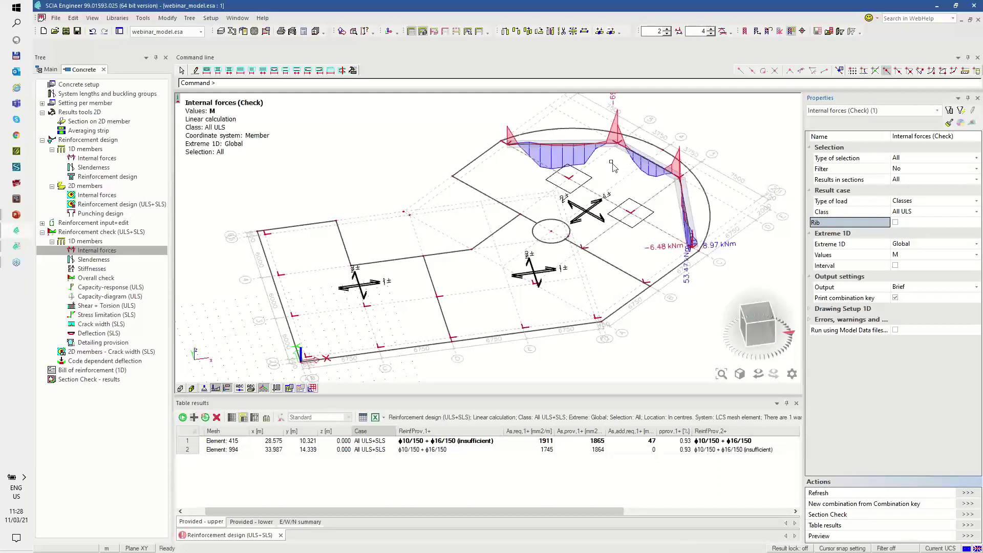
Set the 1D extreme to Local, refresh the moment diagram and examine the midspan moment of the end rib
{"action": "left_click", "coordinate": [906, 245]}
{"action": "left_click", "coordinate": [907, 256]}
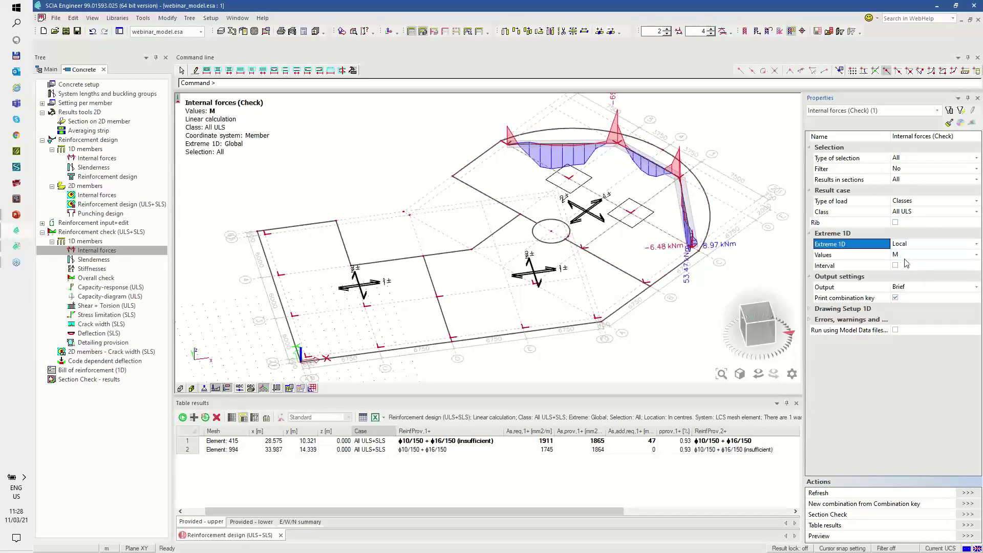
{"action": "left_click", "coordinate": [970, 493]}
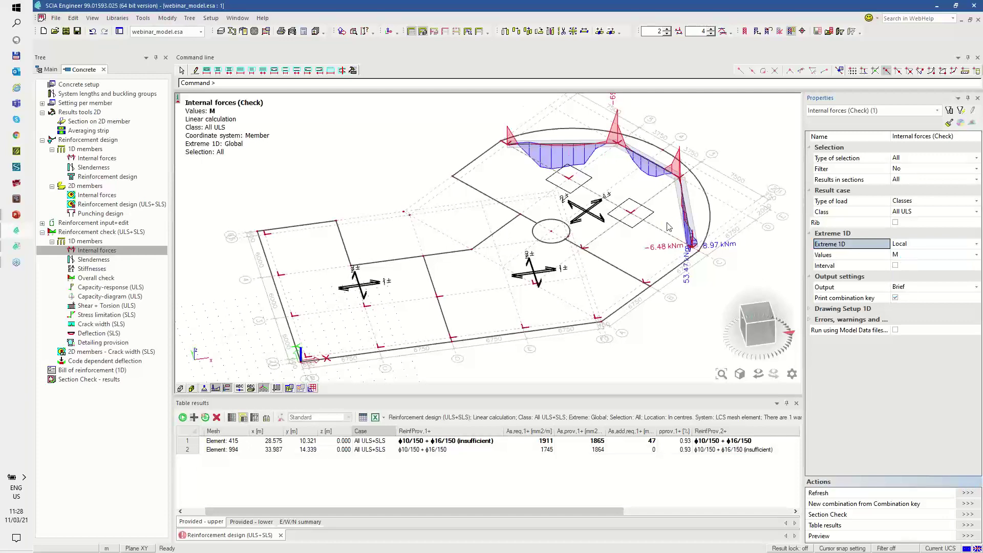
{"action": "scroll", "coordinate": [563, 128], "scroll_direction": "up", "scroll_amount": 5}
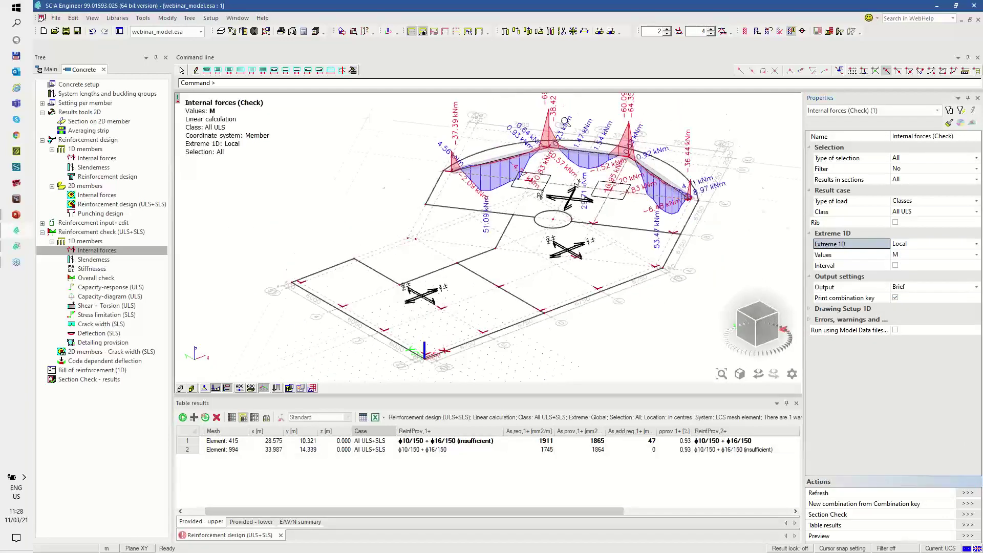
{"action": "scroll", "coordinate": [563, 128], "scroll_direction": "up", "scroll_amount": 1}
{"action": "middle_click_drag", "start_coordinate": [565, 209], "coordinate": [471, 165]}
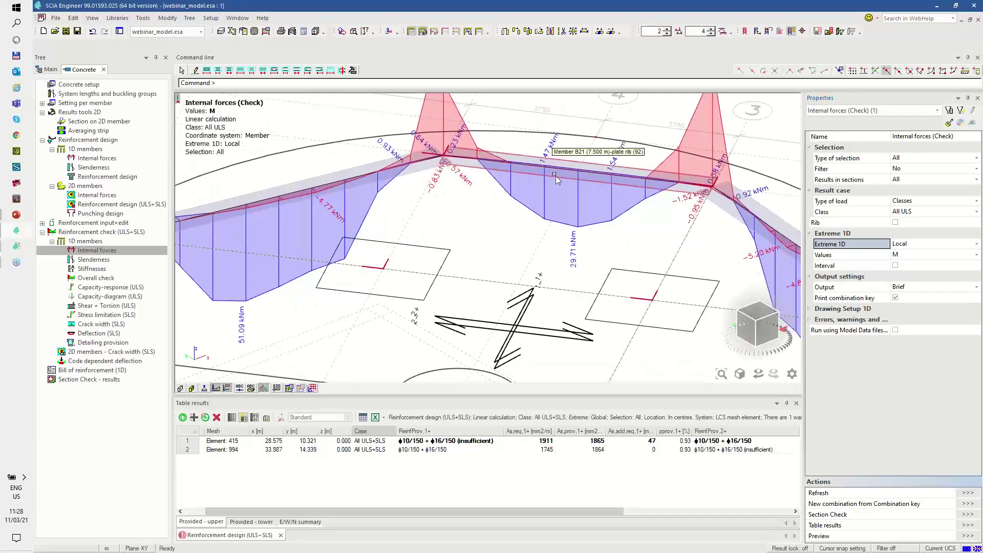
{"action": "scroll", "coordinate": [554, 176], "scroll_direction": "down", "scroll_amount": 1}
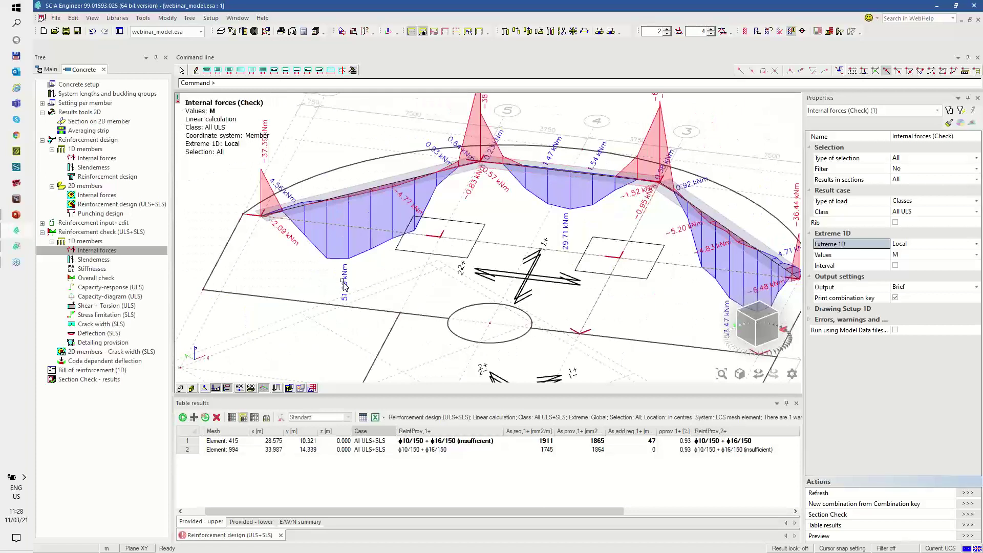
{"action": "mouse_move", "coordinate": [337, 277]}
{"action": "left_mouse_down"}
{"action": "mouse_move", "coordinate": [340, 311]}
{"action": "mouse_move", "coordinate": [362, 275]}
{"action": "left_mouse_up"}
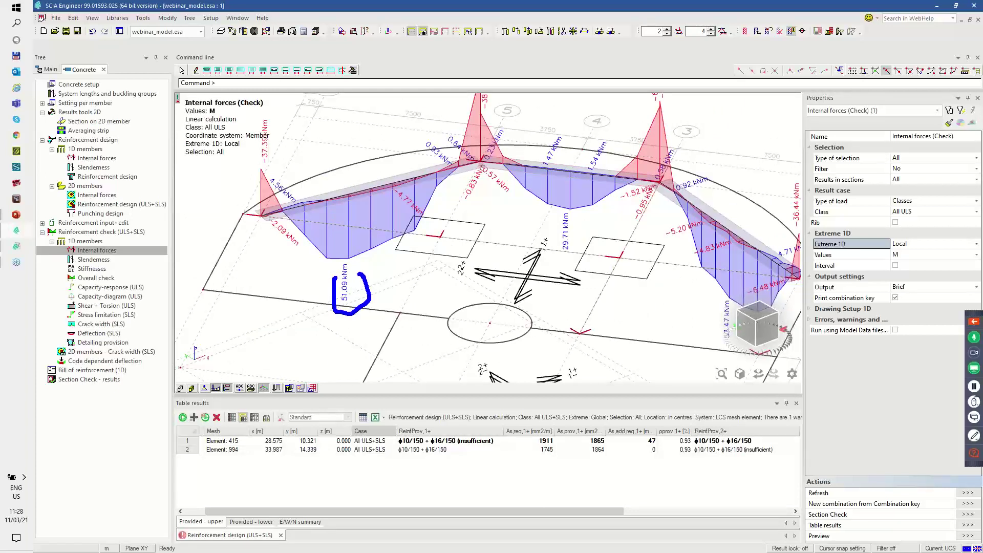
{"action": "mouse_move", "coordinate": [253, 136]}
{"action": "left_mouse_down"}
{"action": "mouse_move", "coordinate": [255, 150]}
{"action": "mouse_move", "coordinate": [277, 145]}
{"action": "left_mouse_up"}
Display axial force N without the rib option and examine the peak force in the end rib
{"action": "left_click", "coordinate": [896, 224]}
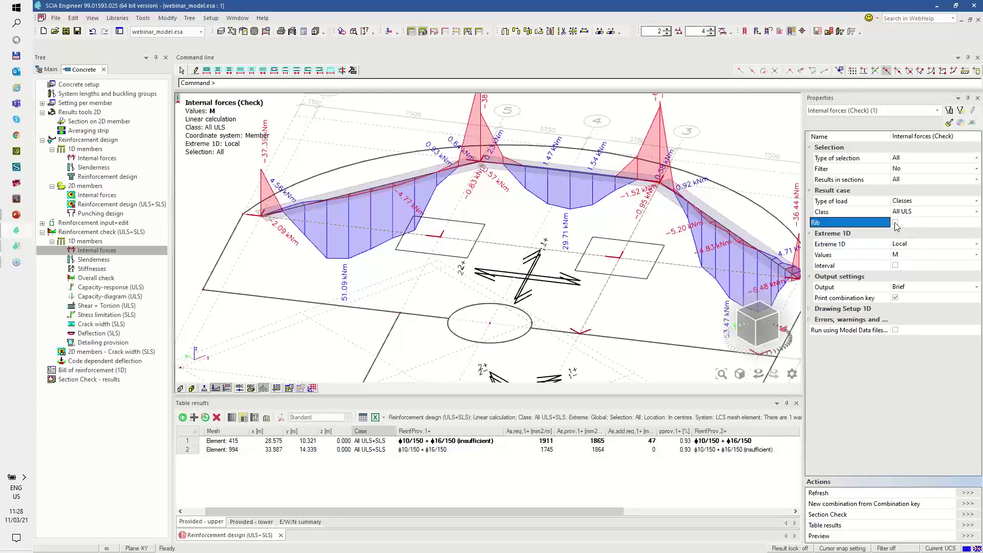
{"action": "left_click", "coordinate": [906, 258]}
{"action": "left_click", "coordinate": [906, 258]}
{"action": "left_click", "coordinate": [902, 265]}
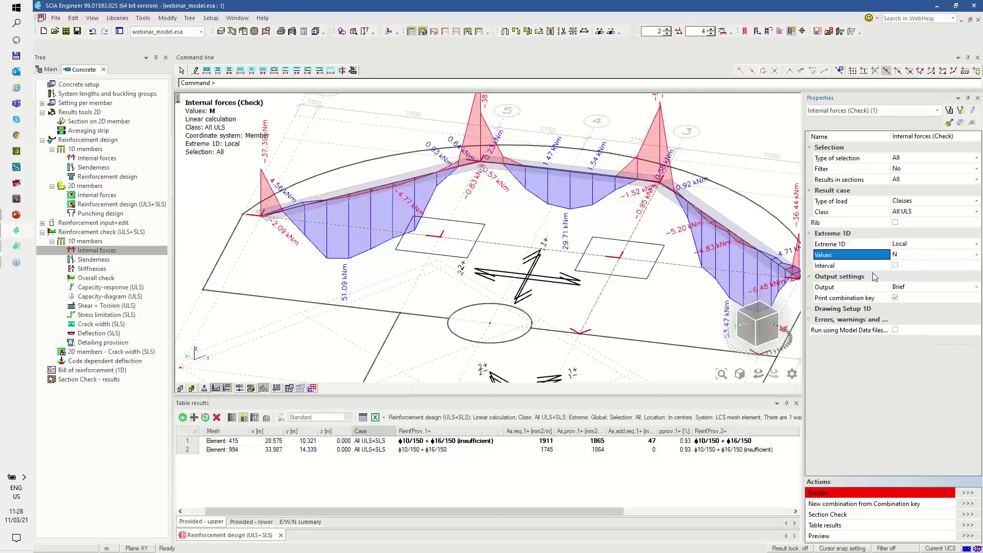
{"action": "left_click", "coordinate": [966, 493]}
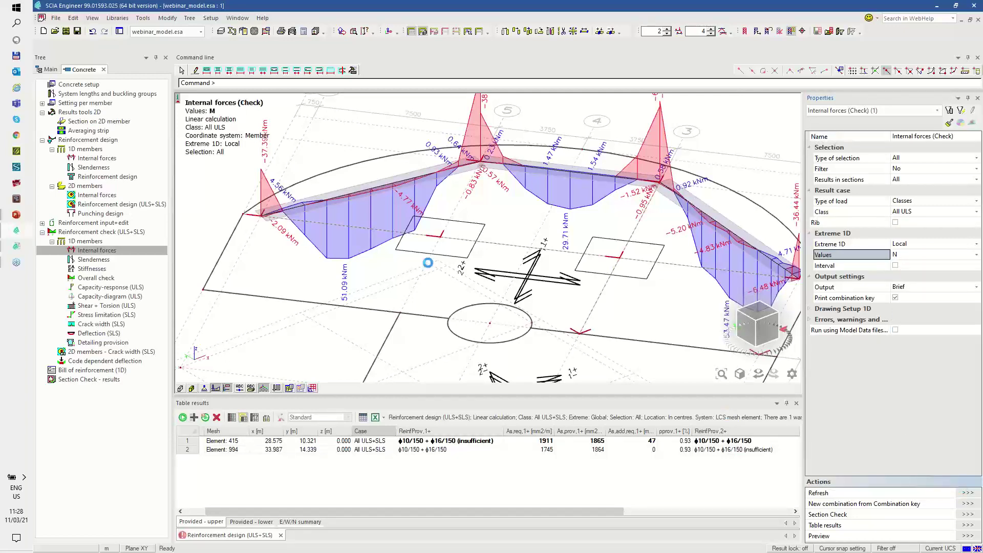
{"action": "middle_click_drag", "start_coordinate": [394, 281], "coordinate": [400, 330]}
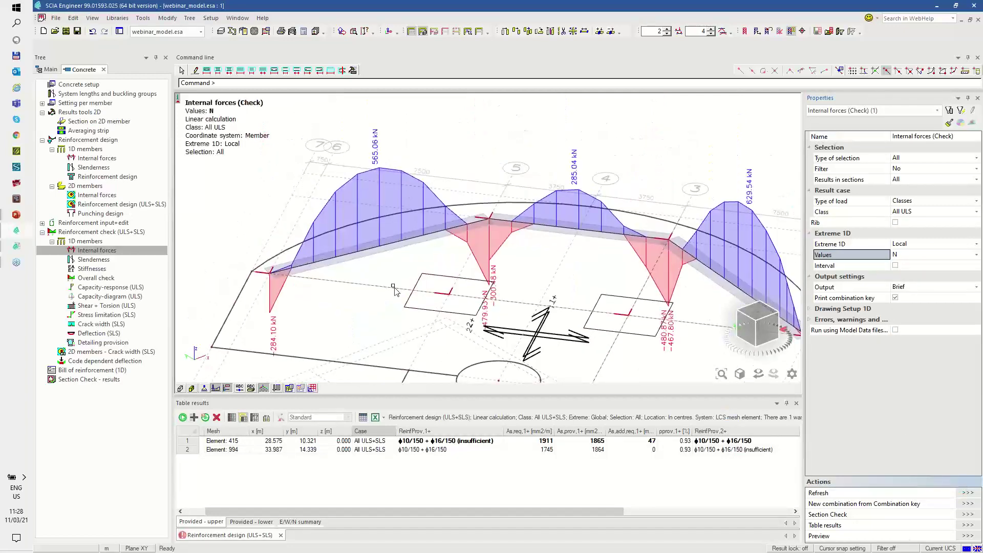
{"action": "mouse_move", "coordinate": [362, 135]}
{"action": "left_mouse_down"}
{"action": "mouse_move", "coordinate": [365, 163]}
{"action": "mouse_move", "coordinate": [388, 156]}
{"action": "mouse_move", "coordinate": [388, 135]}
{"action": "left_mouse_up"}
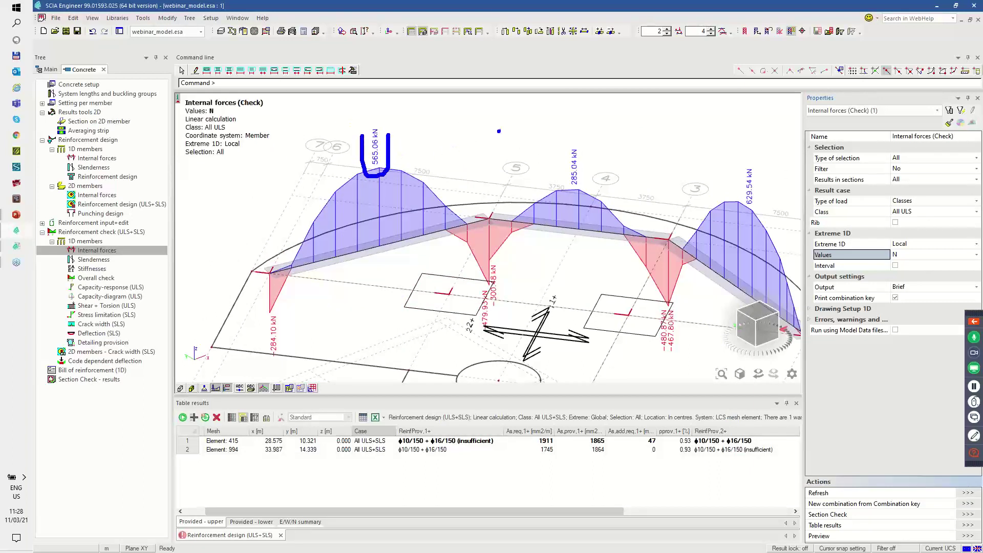
{"action": "left_click_drag", "start_coordinate": [474, 142], "coordinate": [500, 125]}
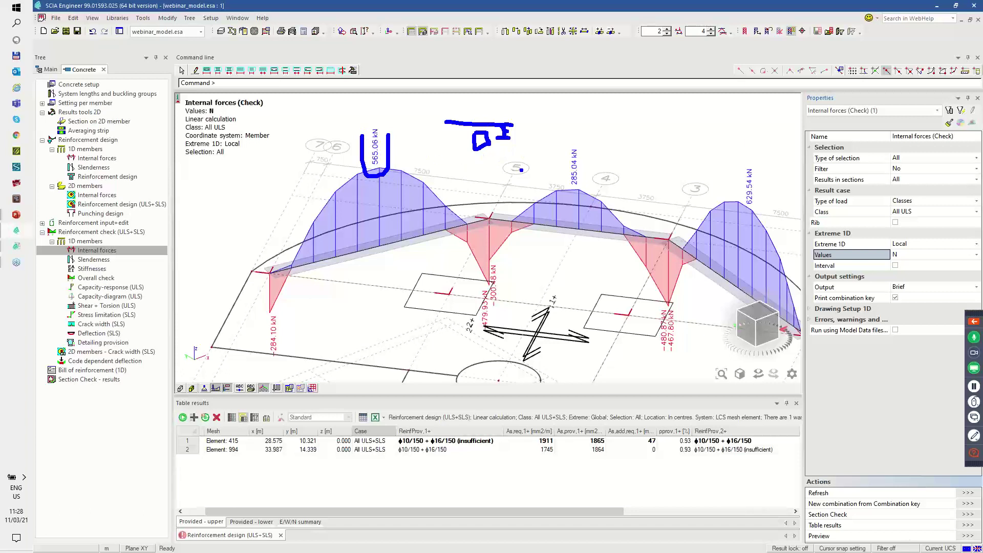
{"action": "key", "text": "Escape"}
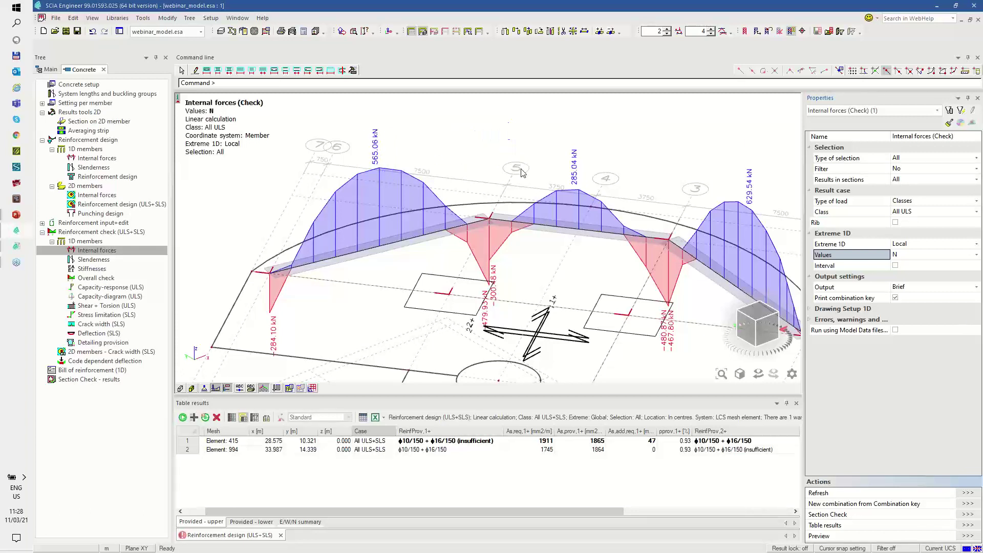
Enable the rib option, redisplay bending moment M and examine the midspan and support moments of the end rib
{"action": "left_click", "coordinate": [895, 222]}
{"action": "left_click", "coordinate": [895, 222]}
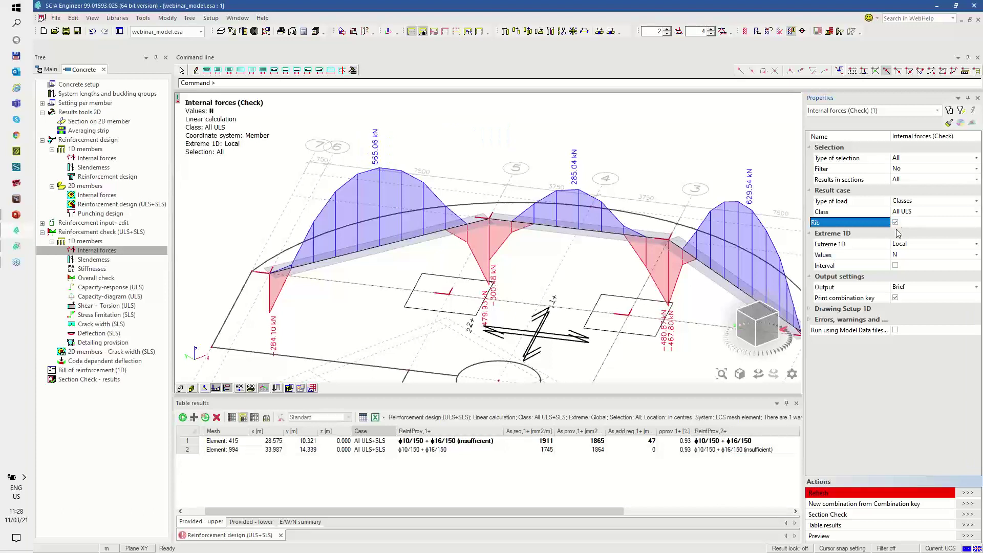
{"action": "left_click", "coordinate": [902, 260]}
{"action": "left_click", "coordinate": [903, 260]}
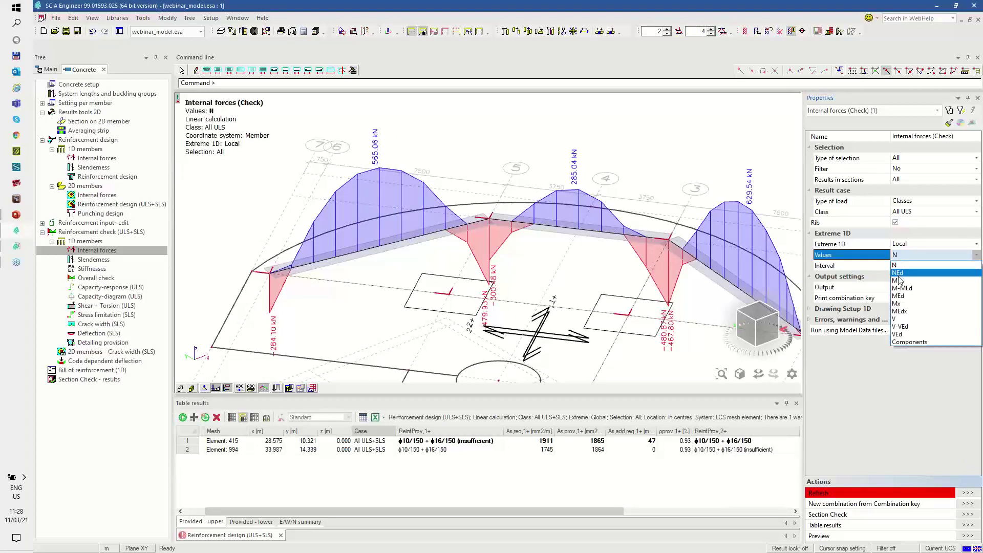
{"action": "left_click", "coordinate": [899, 281]}
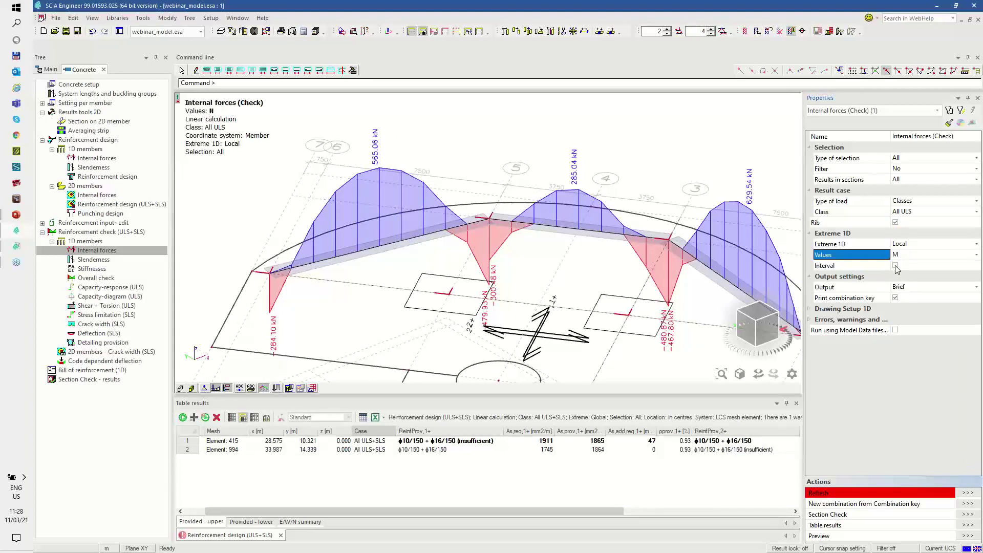
{"action": "left_click", "coordinate": [969, 492]}
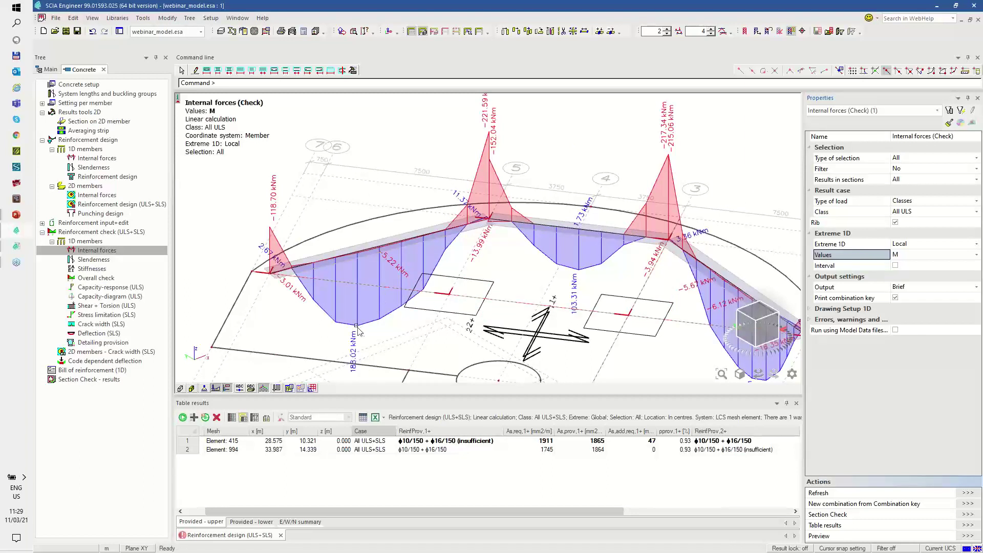
{"action": "mouse_move", "coordinate": [341, 338]}
{"action": "left_mouse_down"}
{"action": "mouse_move", "coordinate": [342, 377]}
{"action": "mouse_move", "coordinate": [363, 366]}
{"action": "mouse_move", "coordinate": [364, 338]}
{"action": "left_mouse_up"}
{"action": "mouse_move", "coordinate": [266, 182]}
{"action": "left_mouse_down"}
{"action": "mouse_move", "coordinate": [262, 216]}
{"action": "mouse_move", "coordinate": [286, 197]}
{"action": "left_mouse_up"}
Display axial force N with the rib option enabled and examine the peak force in the end rib
{"action": "left_click", "coordinate": [901, 254]}
{"action": "left_click", "coordinate": [900, 267]}
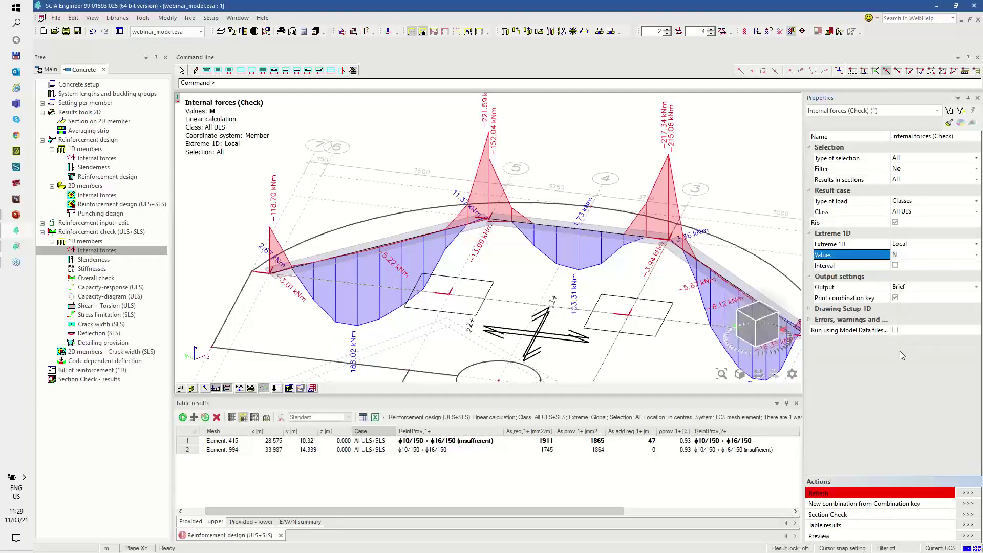
{"action": "left_click", "coordinate": [968, 494]}
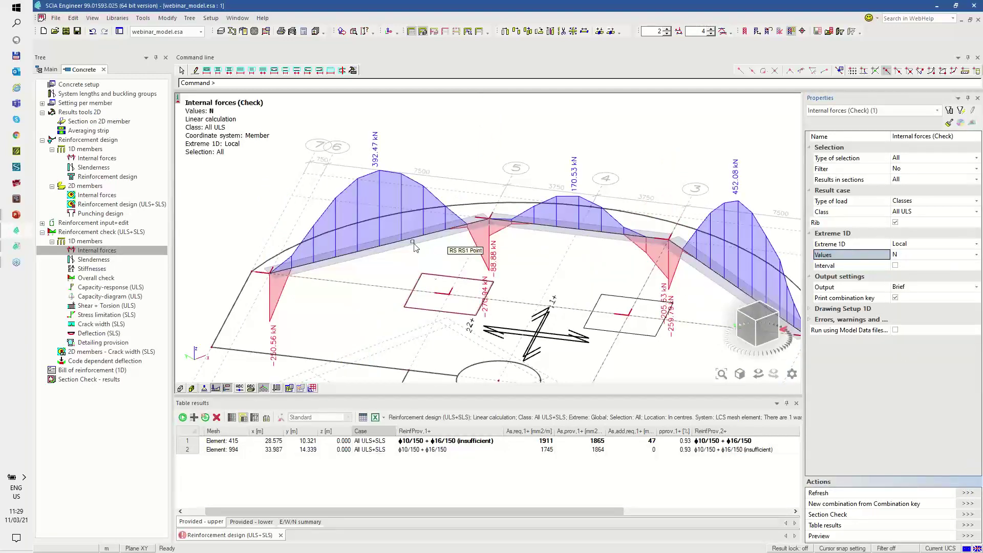
{"action": "mouse_move", "coordinate": [366, 130]}
{"action": "left_mouse_down"}
{"action": "mouse_move", "coordinate": [391, 169]}
{"action": "mouse_move", "coordinate": [385, 132]}
{"action": "left_mouse_up"}
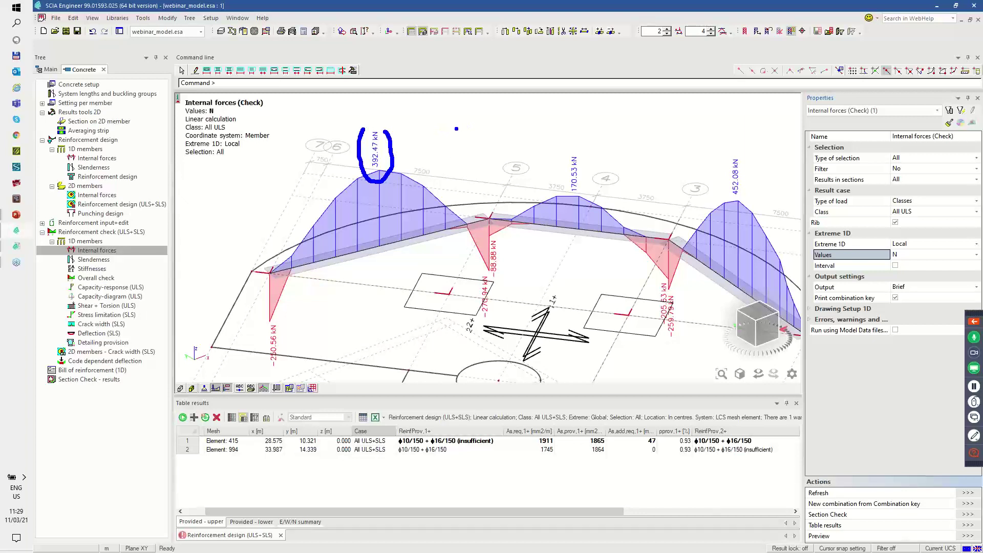
{"action": "key", "text": "Escape"}
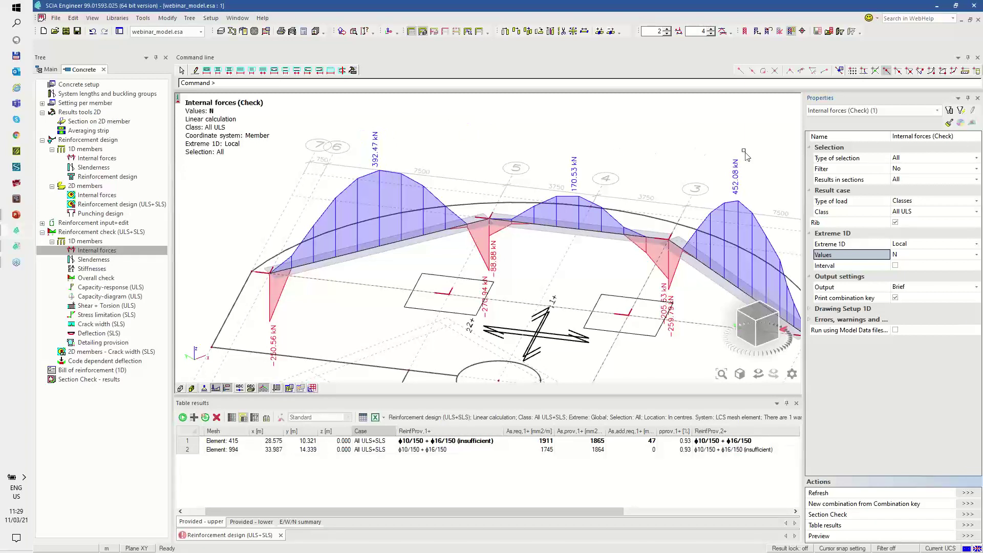
Switch the displayed values to Components and show only the torsional moment M_x on the ribs
{"action": "left_click", "coordinate": [903, 260]}
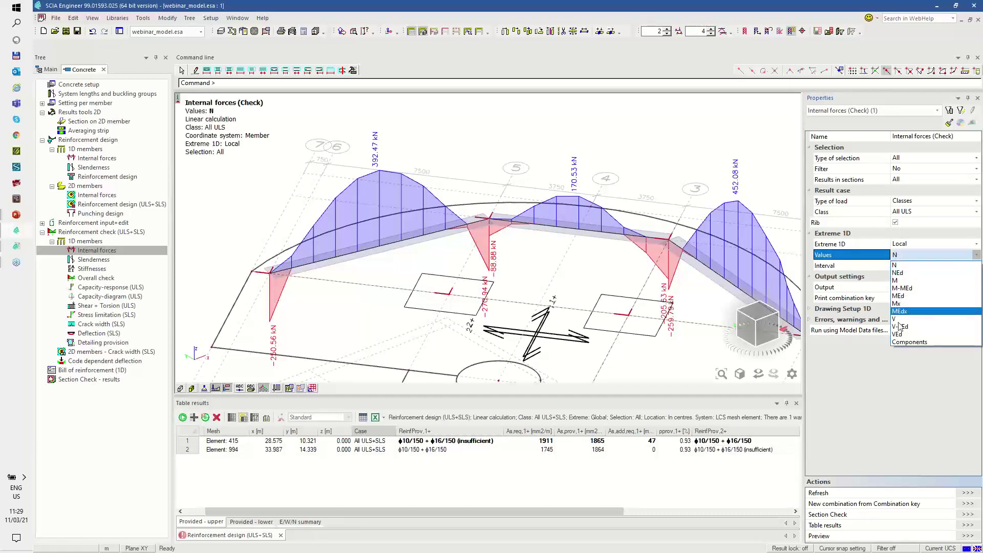
{"action": "left_click", "coordinate": [905, 342]}
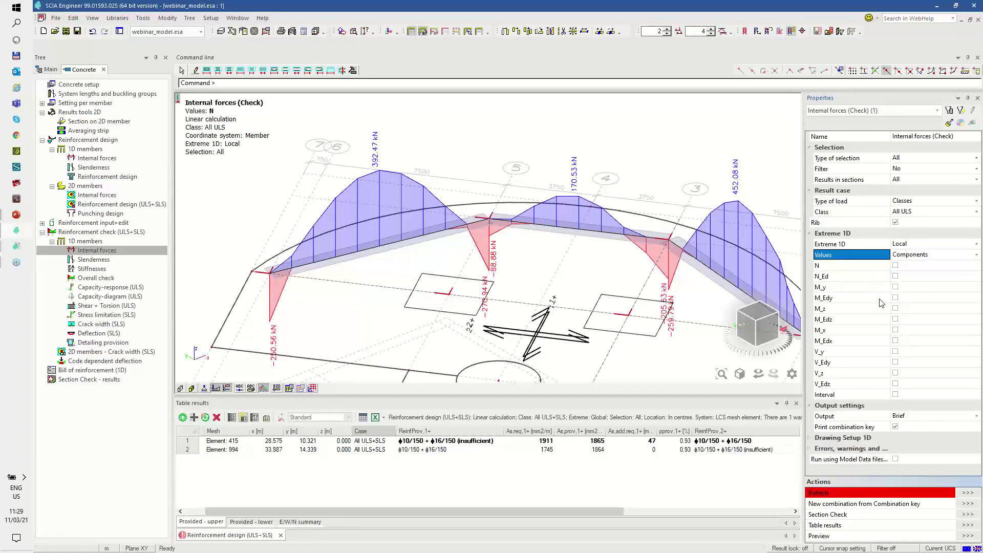
{"action": "left_click", "coordinate": [895, 329]}
{"action": "left_click", "coordinate": [966, 493]}
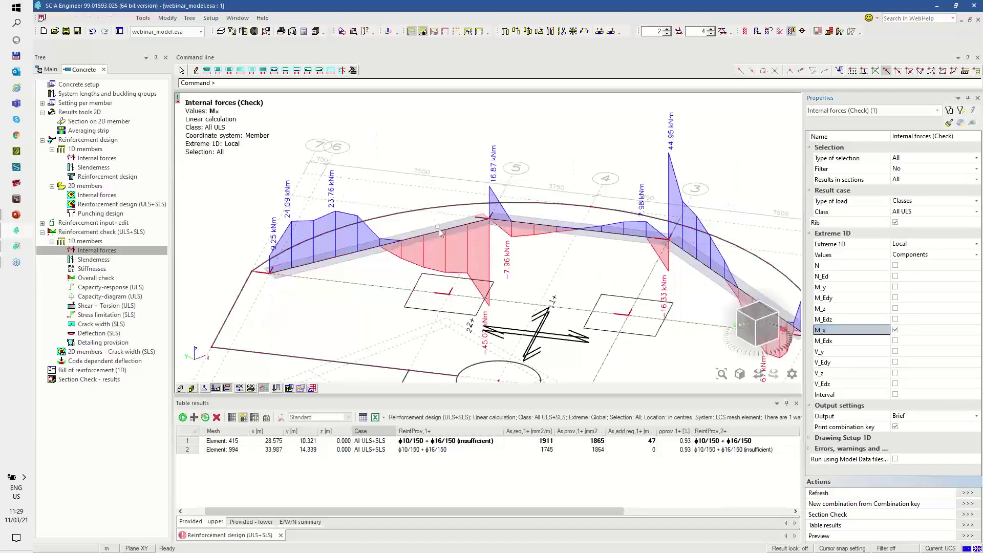
Show only the bending moment component M_z on the ribs in place of M_x and refresh the results
{"action": "left_click", "coordinate": [895, 308]}
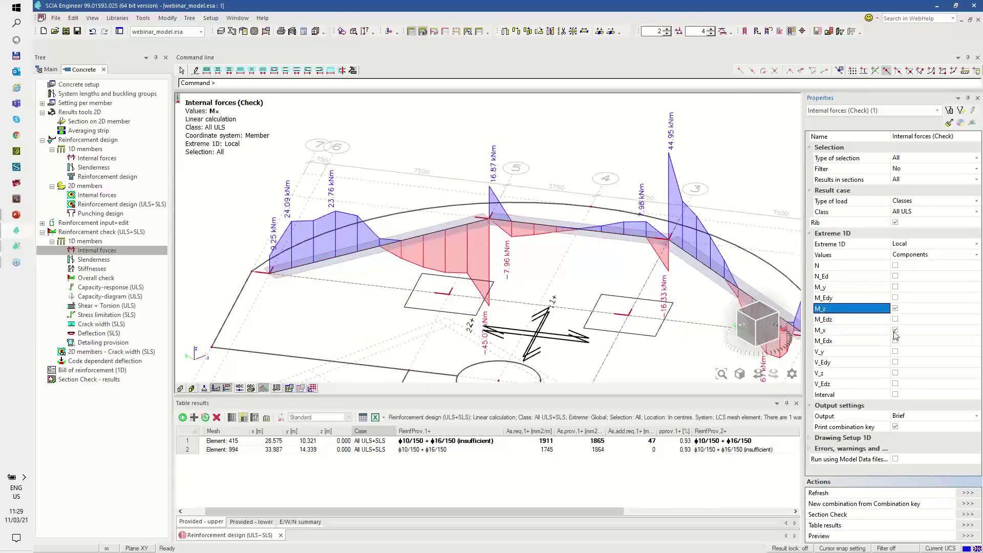
{"action": "left_click", "coordinate": [895, 329]}
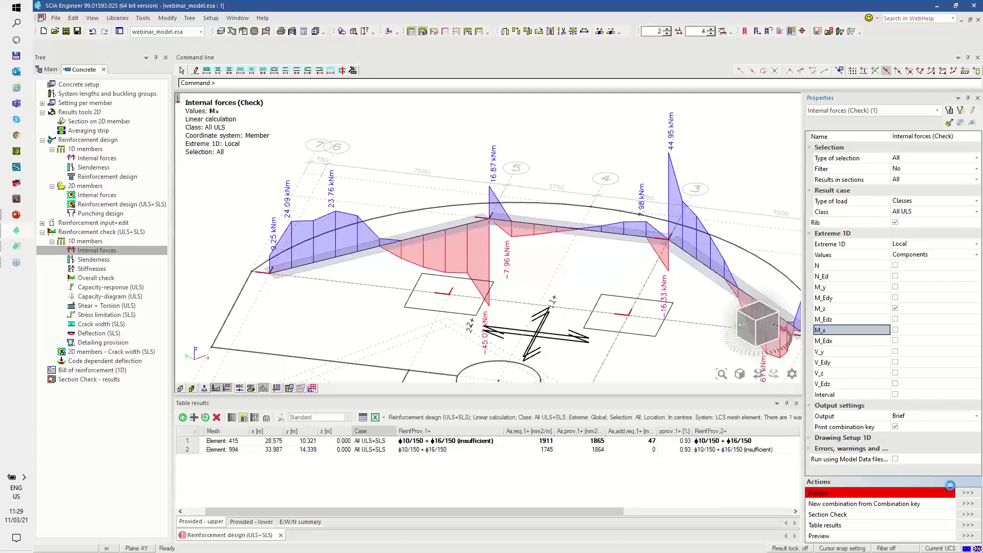
{"action": "left_click", "coordinate": [966, 493]}
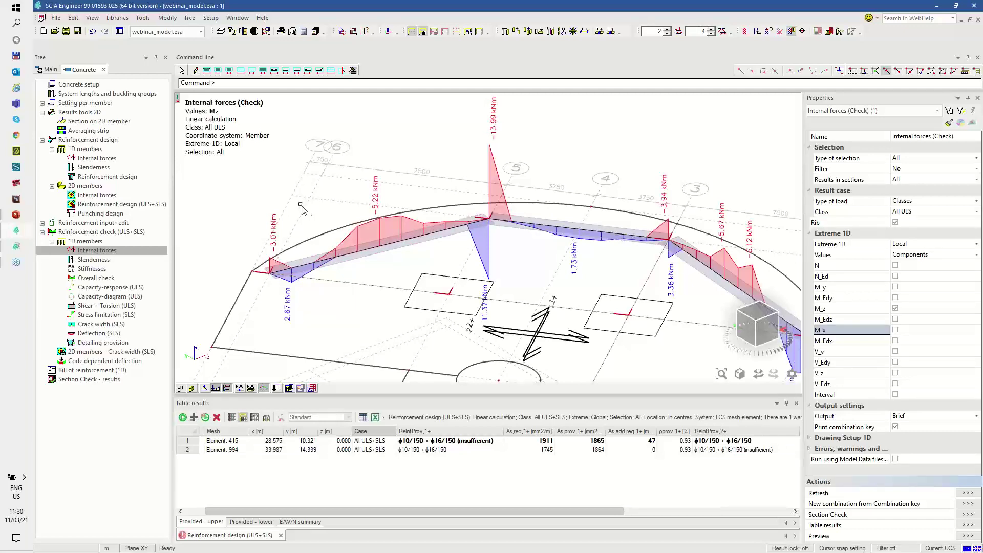
In the concrete setup's Beam / Rib design defaults, assign the Rib_2d16+Xd16 provided reinforcement template to the rectangular section
{"action": "left_click", "coordinate": [87, 85]}
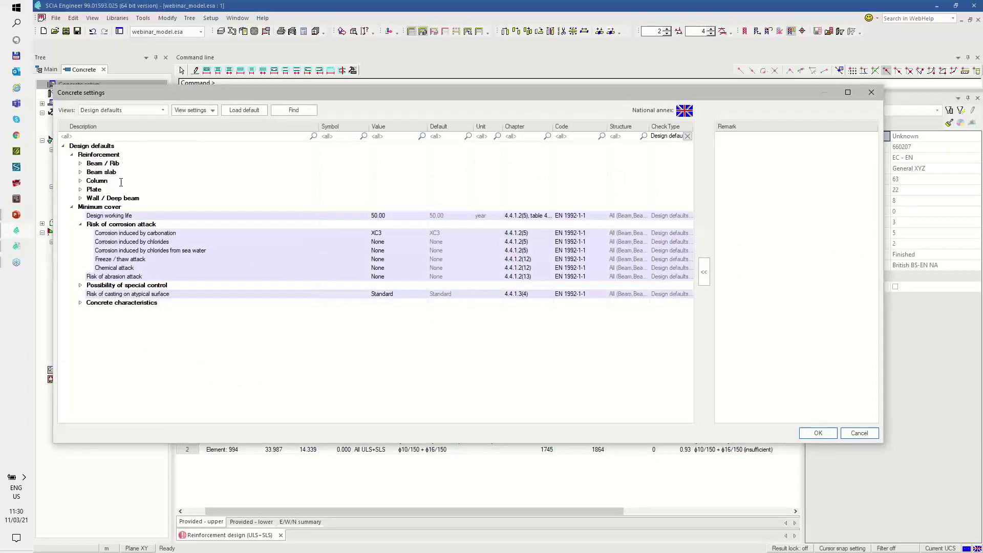
{"action": "left_click", "coordinate": [81, 164]}
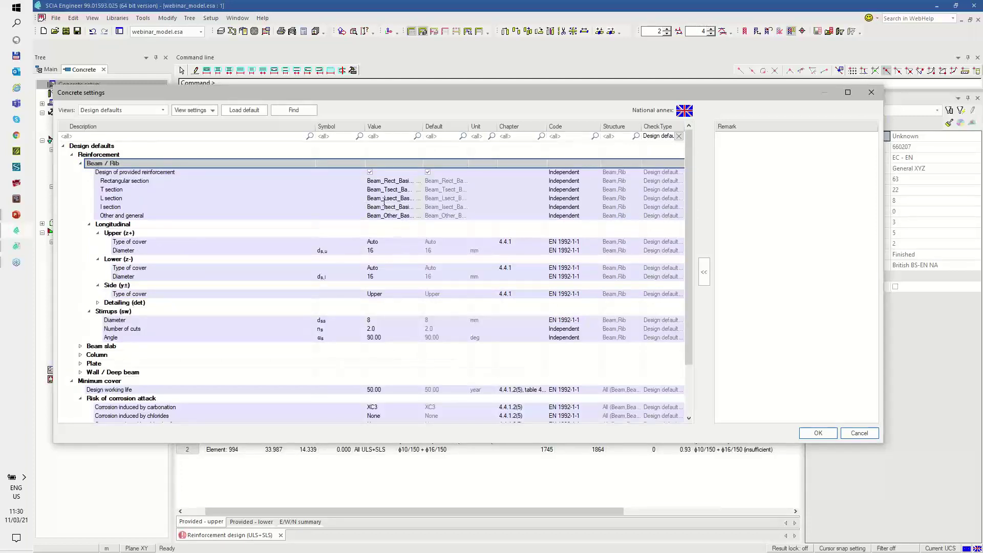
{"action": "left_click", "coordinate": [380, 251]}
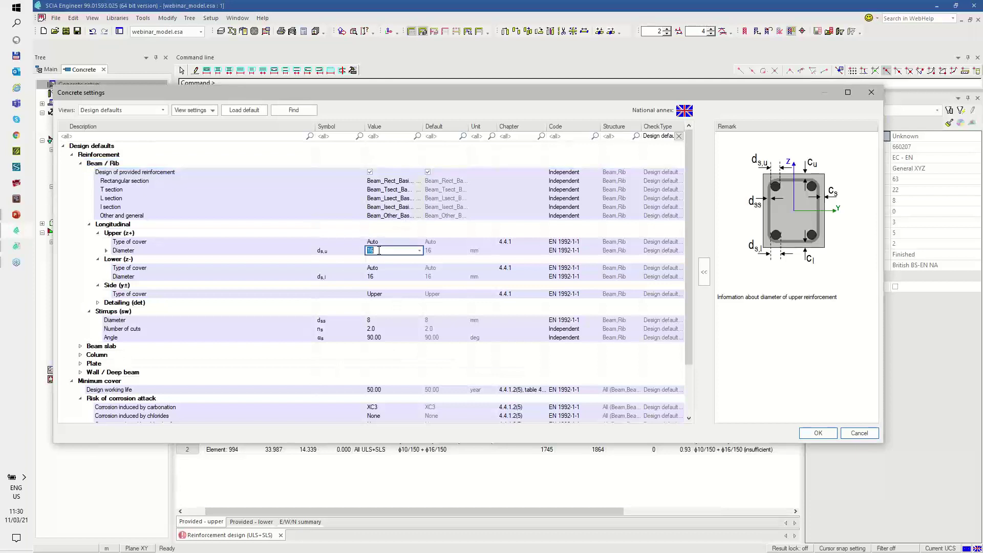
{"action": "left_click", "coordinate": [379, 276]}
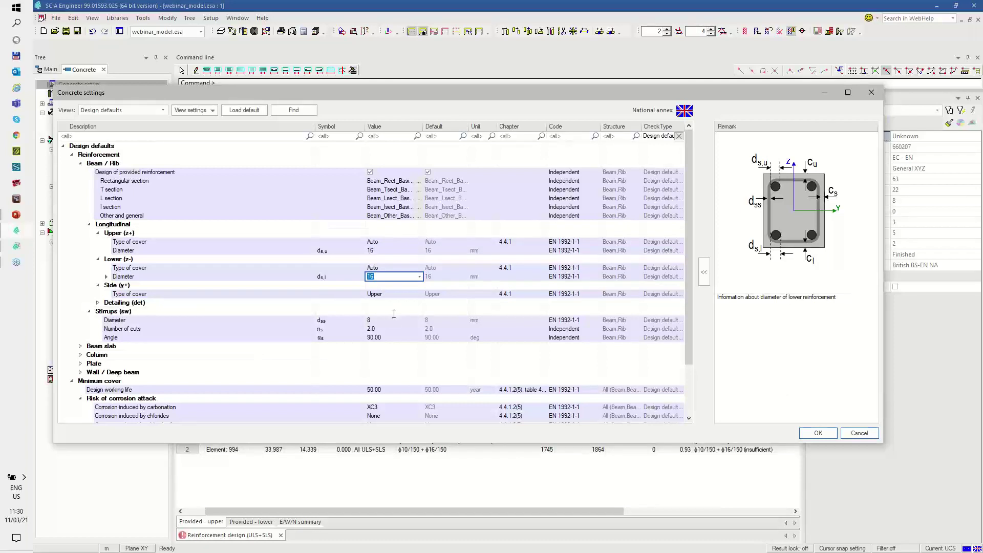
{"action": "left_click", "coordinate": [142, 182]}
{"action": "left_click", "coordinate": [404, 182]}
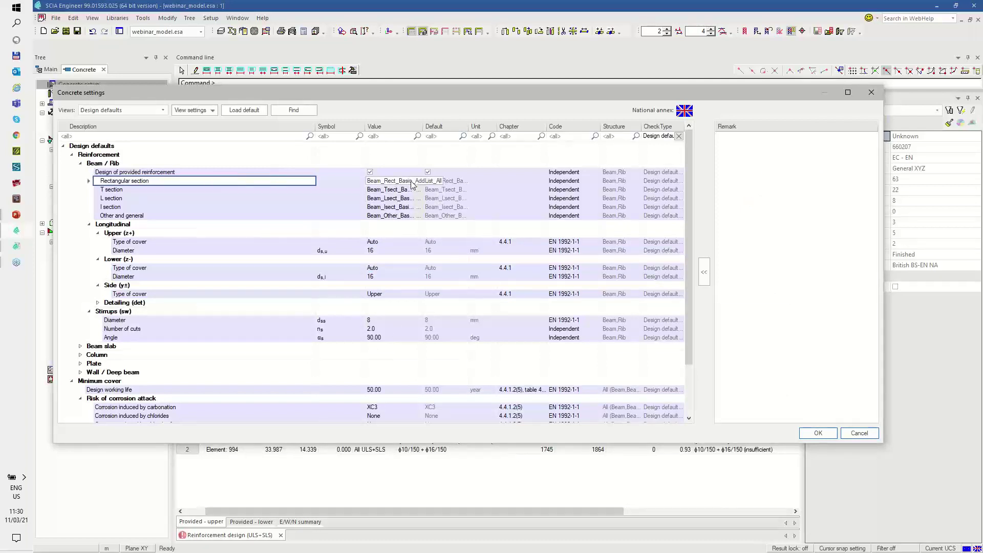
{"action": "left_click", "coordinate": [418, 181]}
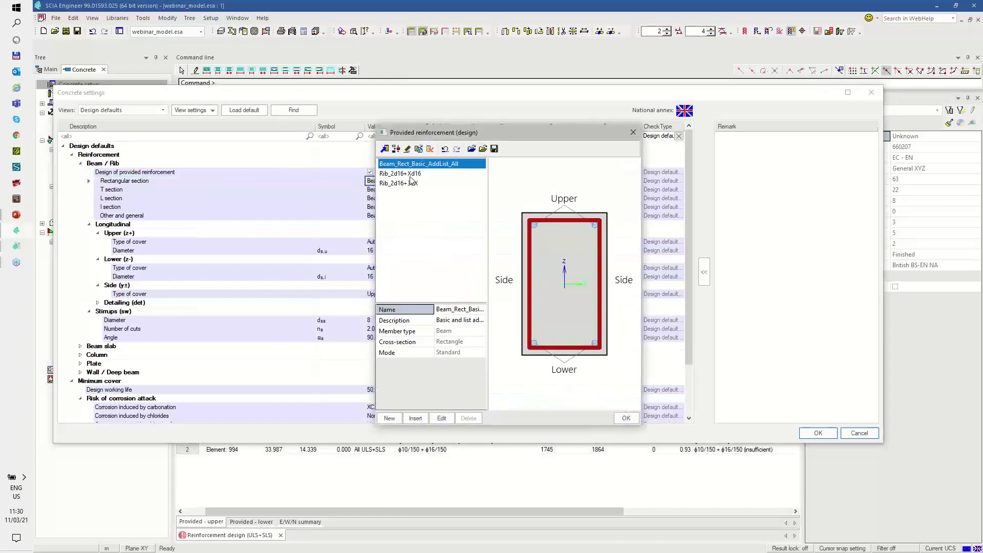
{"action": "left_click", "coordinate": [403, 176]}
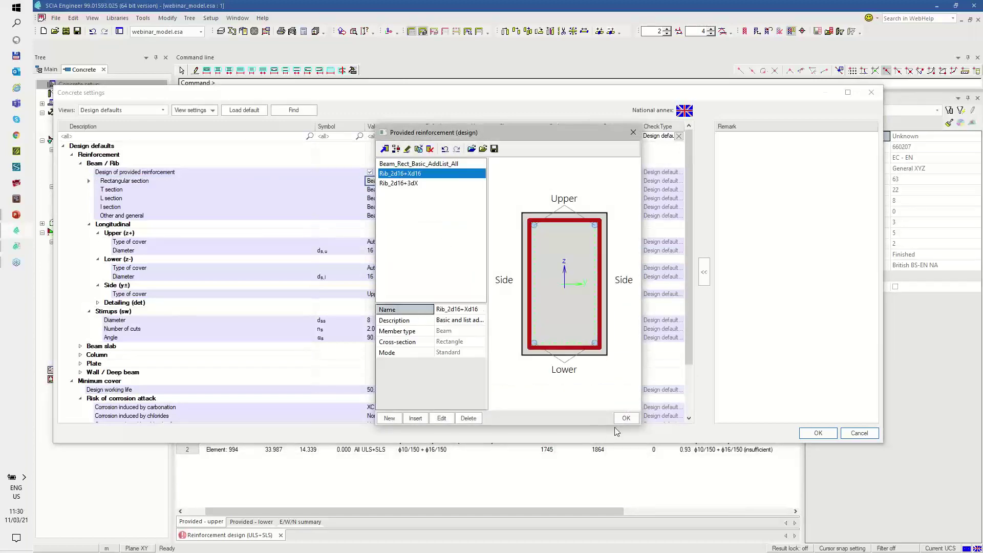
{"action": "left_click", "coordinate": [625, 417]}
Examine the Rib_2d16+Xd16 template's additional reinforcement types and bar number lists, leaving the template as it is
{"action": "left_click", "coordinate": [419, 180]}
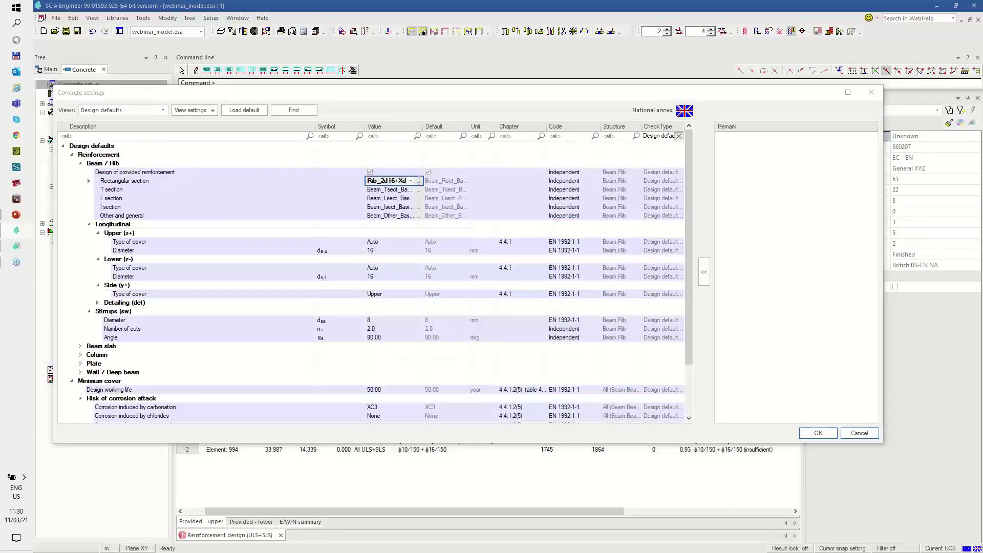
{"action": "left_click", "coordinate": [442, 421]}
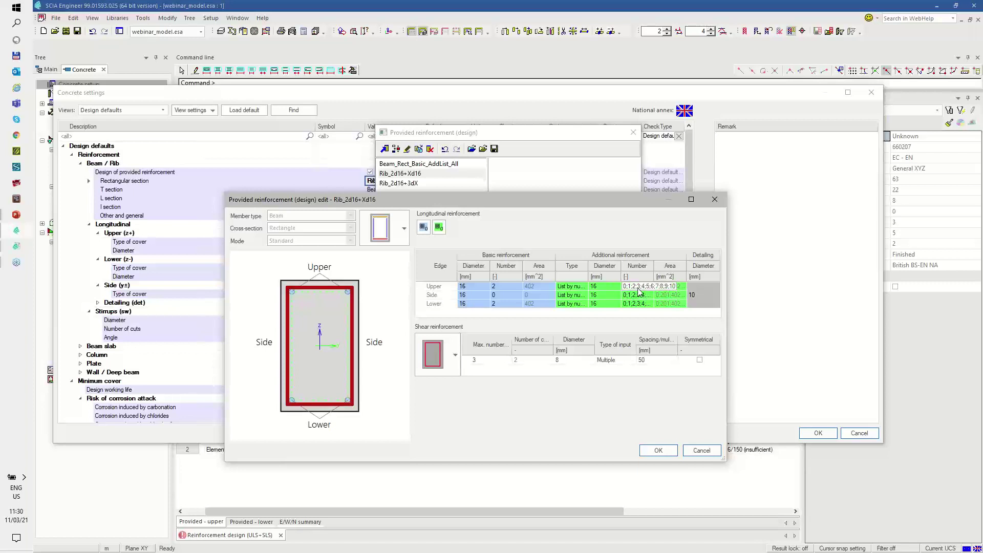
{"action": "left_click", "coordinate": [583, 286]}
{"action": "left_click", "coordinate": [586, 287]}
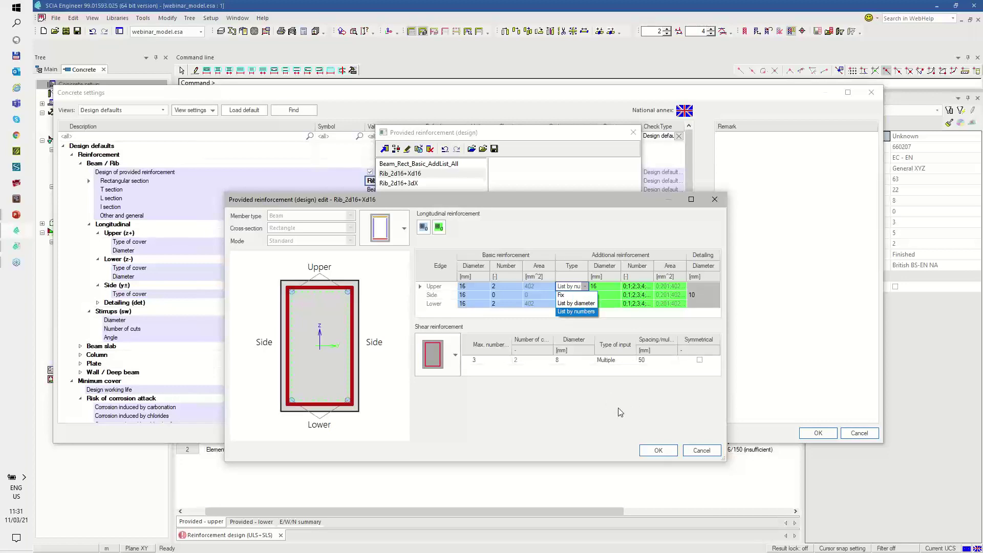
{"action": "left_click", "coordinate": [666, 417]}
{"action": "left_click", "coordinate": [714, 450]}
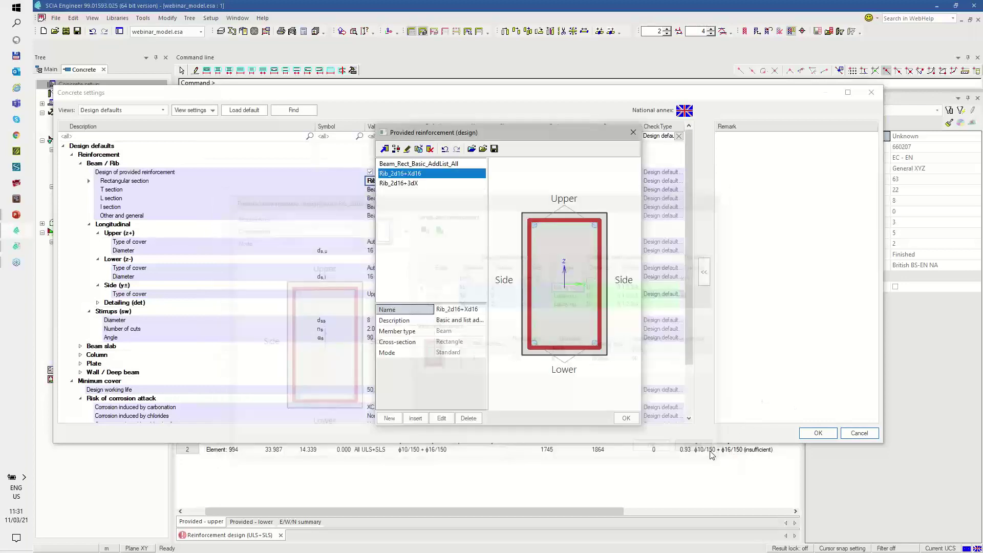
{"action": "left_click", "coordinate": [624, 417]}
Switch the concrete settings to the Internal forces view and filter the structure type by Rib
{"action": "left_click", "coordinate": [121, 110]}
{"action": "left_click", "coordinate": [147, 146]}
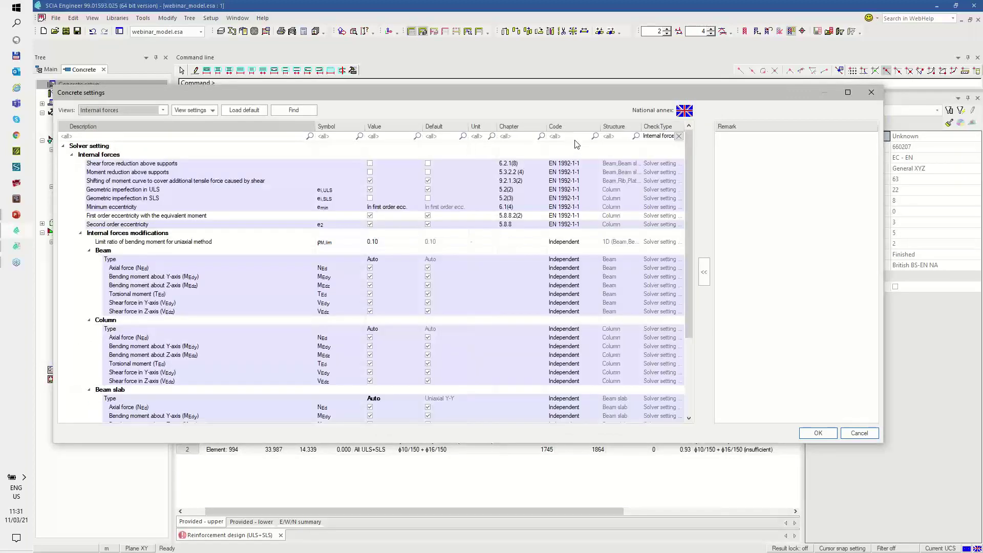
{"action": "left_click", "coordinate": [613, 137]}
{"action": "type", "text": "Rib"}
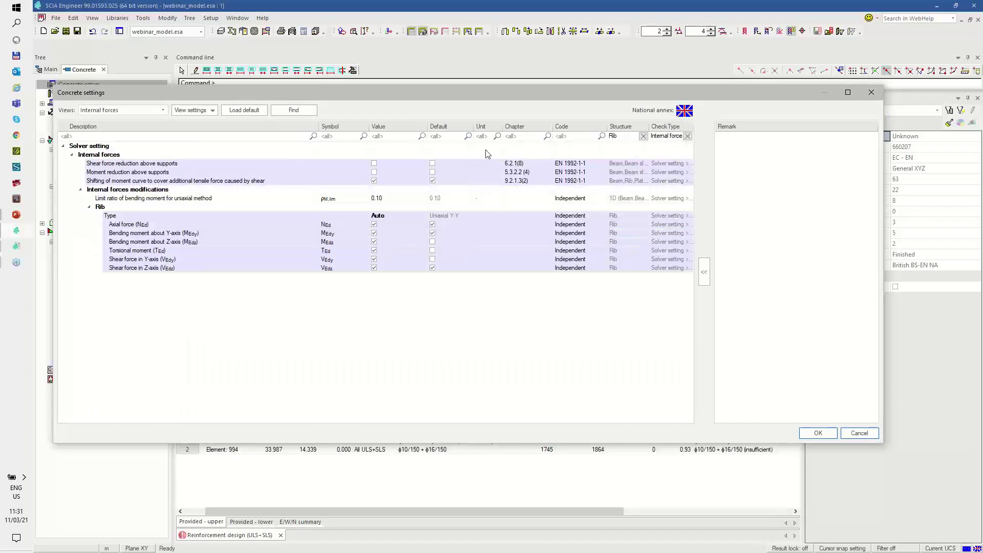
Enable shear force reduction and moment reduction above supports, with the shear forces reduced on the support face
{"action": "left_click", "coordinate": [373, 164]}
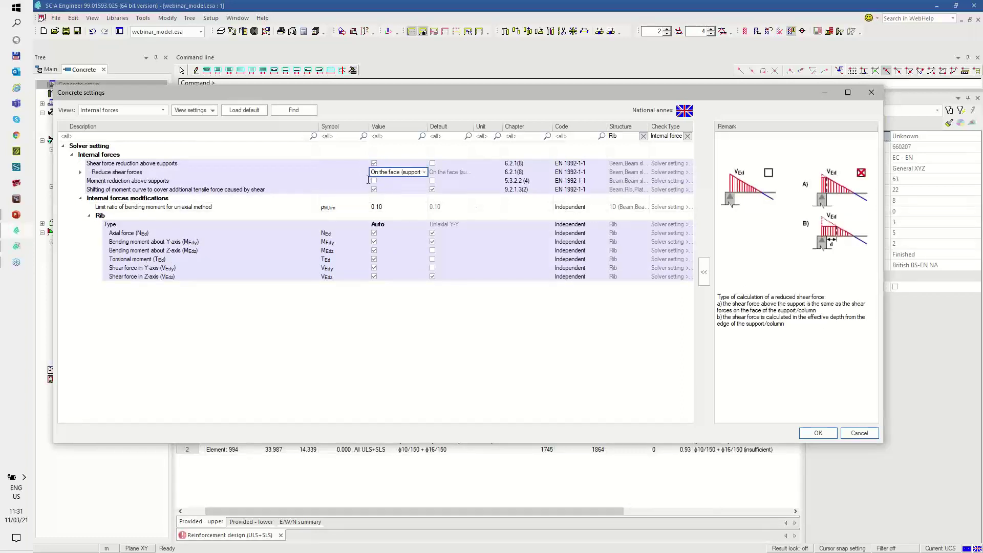
{"action": "left_click", "coordinate": [374, 180]}
{"action": "left_click", "coordinate": [410, 172]}
{"action": "left_click", "coordinate": [424, 172]}
{"action": "left_click", "coordinate": [430, 190]}
Set the rib's internal forces modification type to User and exclude torsional moment TEd and bending moment MEdz
{"action": "left_click", "coordinate": [392, 224]}
{"action": "left_click", "coordinate": [424, 224]}
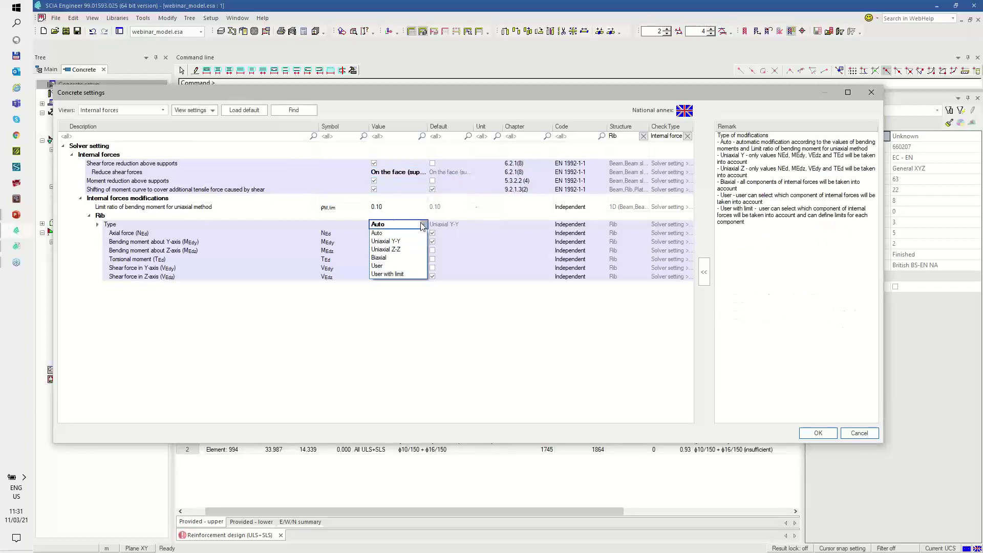
{"action": "left_click", "coordinate": [379, 266]}
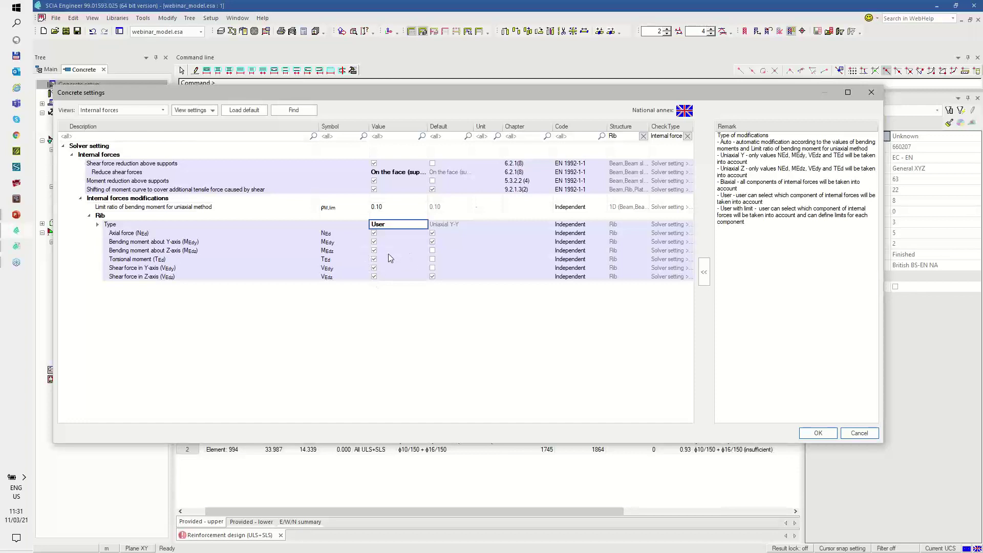
{"action": "left_click", "coordinate": [374, 260]}
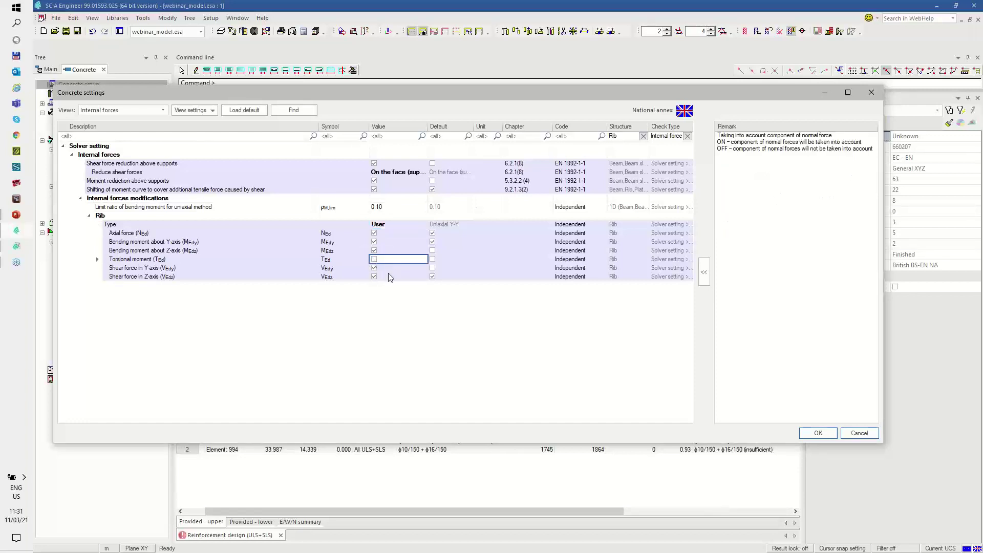
{"action": "left_click", "coordinate": [375, 250]}
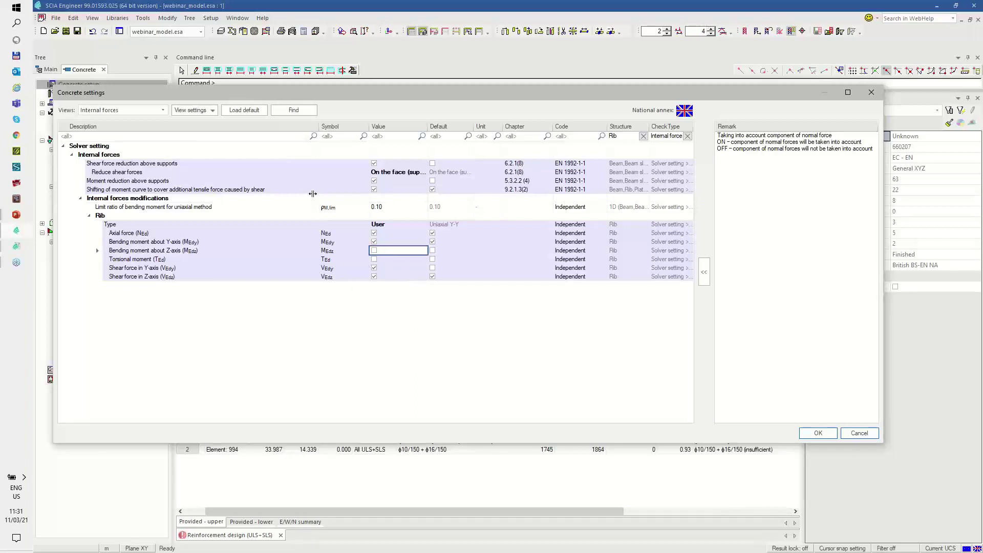
Exclude the rib's axial force NEd, enable recalculation of the positive bending moment, and accept the concrete settings
{"action": "left_click", "coordinate": [374, 233]}
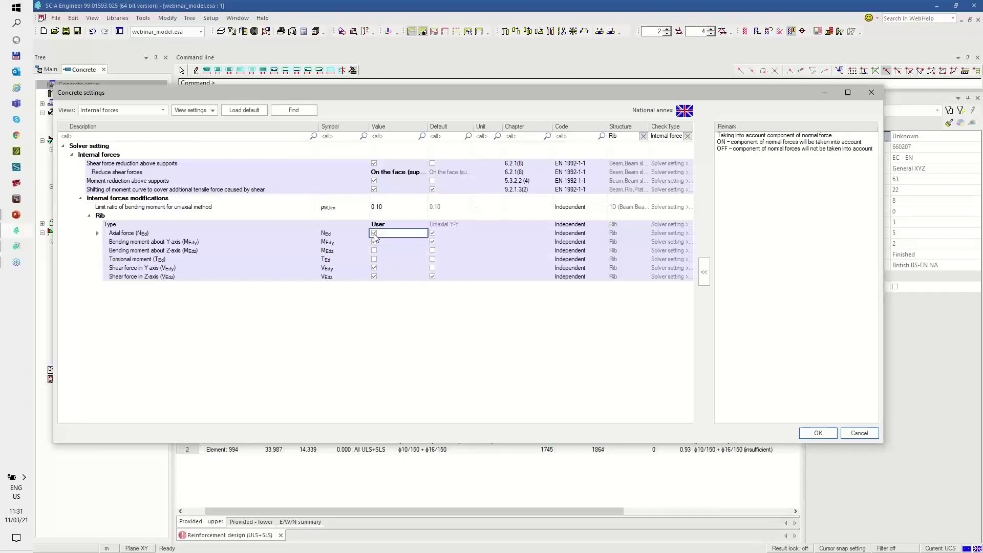
{"action": "left_click", "coordinate": [374, 242]}
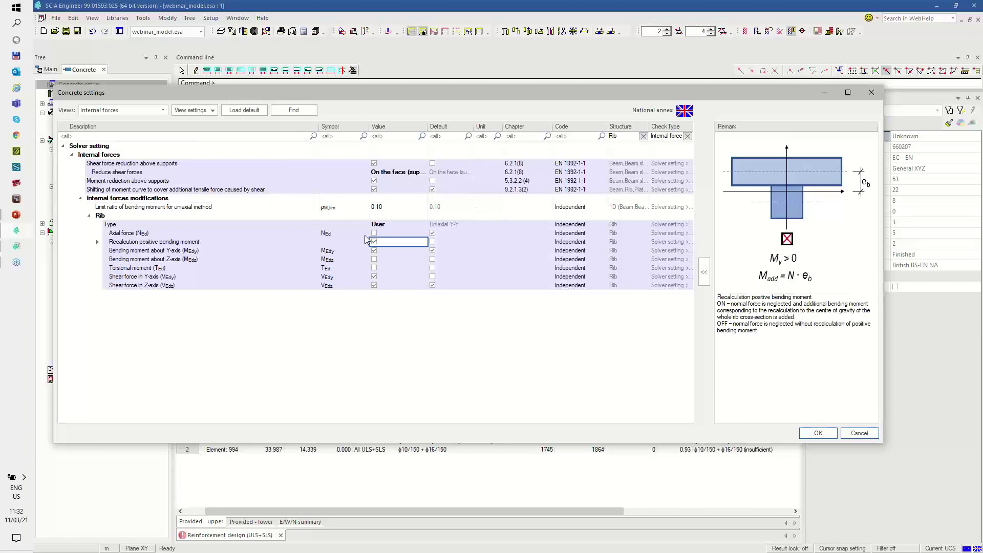
{"action": "left_click", "coordinate": [818, 435]}
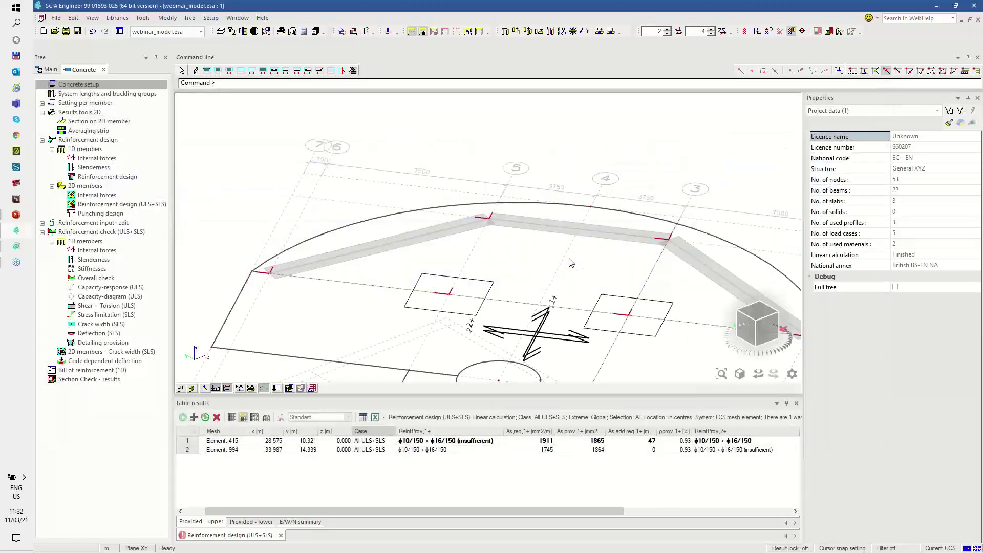
Display M-MEd for the 1D internal forces check and examine the end rib's support and midspan moments
{"action": "left_click", "coordinate": [418, 256]}
{"action": "key", "text": "Escape"}
{"action": "left_click", "coordinate": [97, 251]}
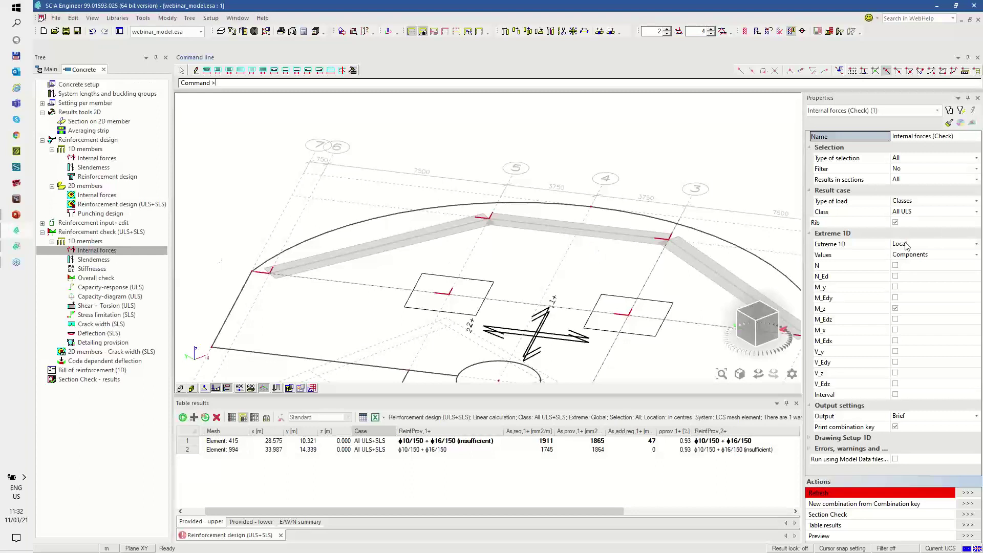
{"action": "left_click", "coordinate": [910, 256]}
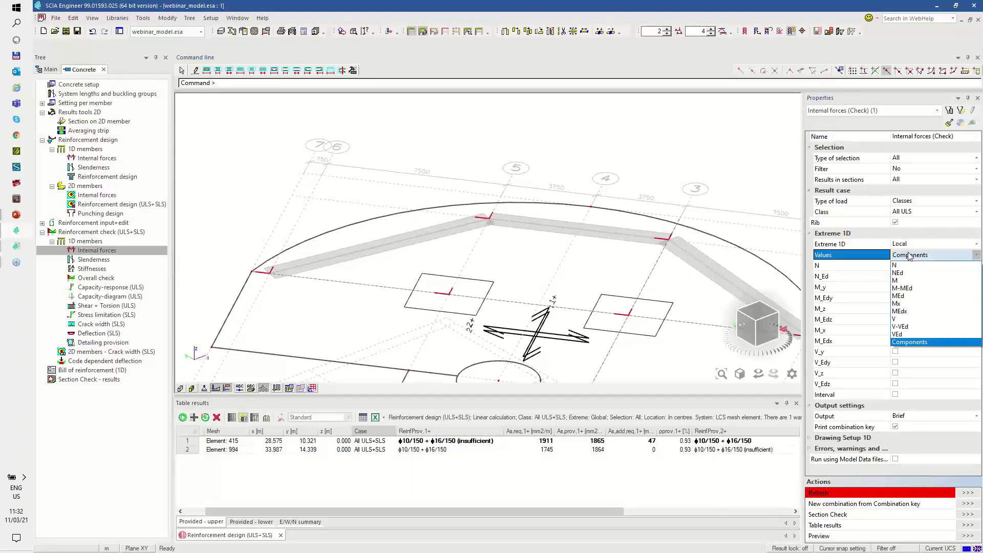
{"action": "left_click", "coordinate": [904, 288]}
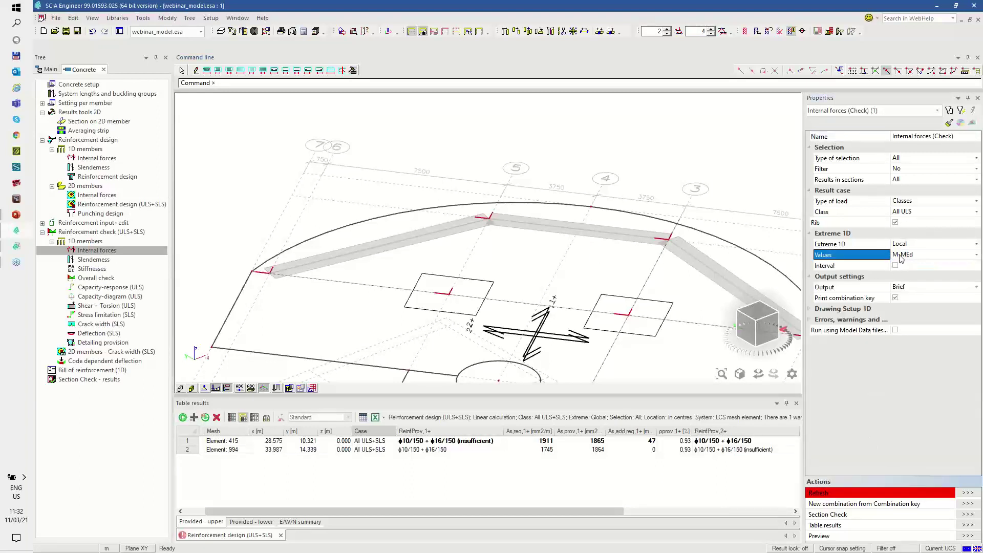
{"action": "left_click", "coordinate": [963, 493]}
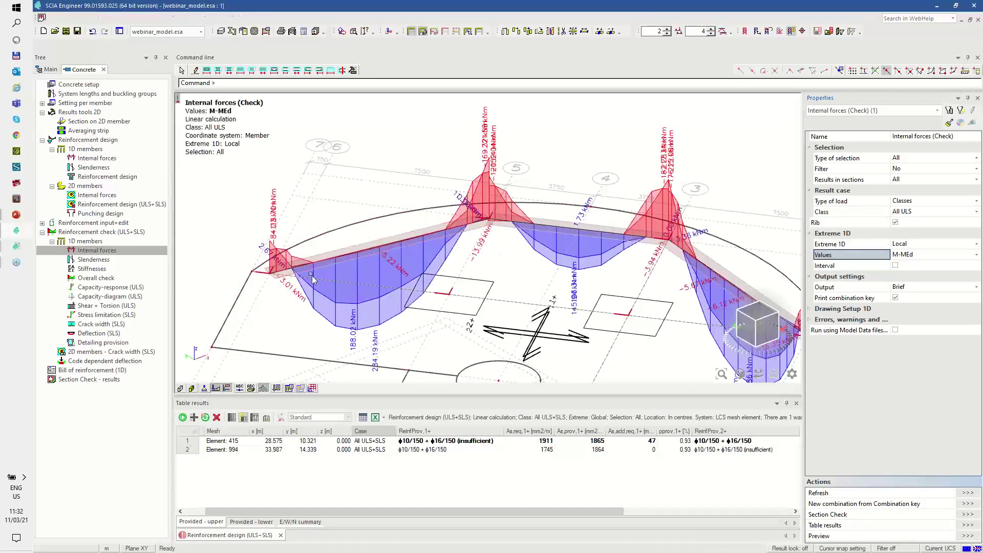
{"action": "scroll", "coordinate": [348, 315], "scroll_direction": "up", "scroll_amount": 2}
{"action": "scroll", "coordinate": [349, 315], "scroll_direction": "down", "scroll_amount": 3}
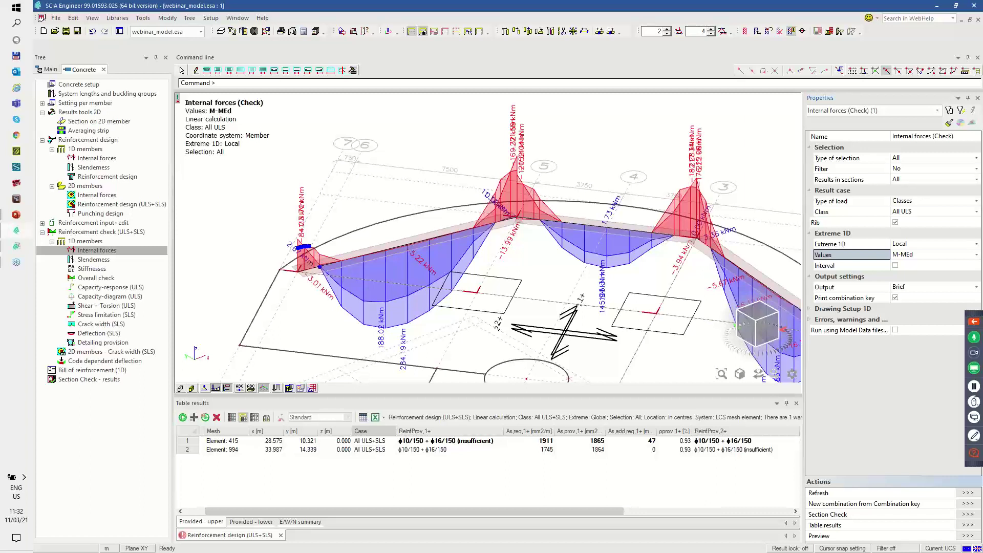
{"action": "mouse_move", "coordinate": [394, 332]}
{"action": "left_mouse_down"}
{"action": "mouse_move", "coordinate": [395, 365]}
{"action": "mouse_move", "coordinate": [424, 364]}
{"action": "mouse_move", "coordinate": [403, 322]}
{"action": "left_mouse_up"}
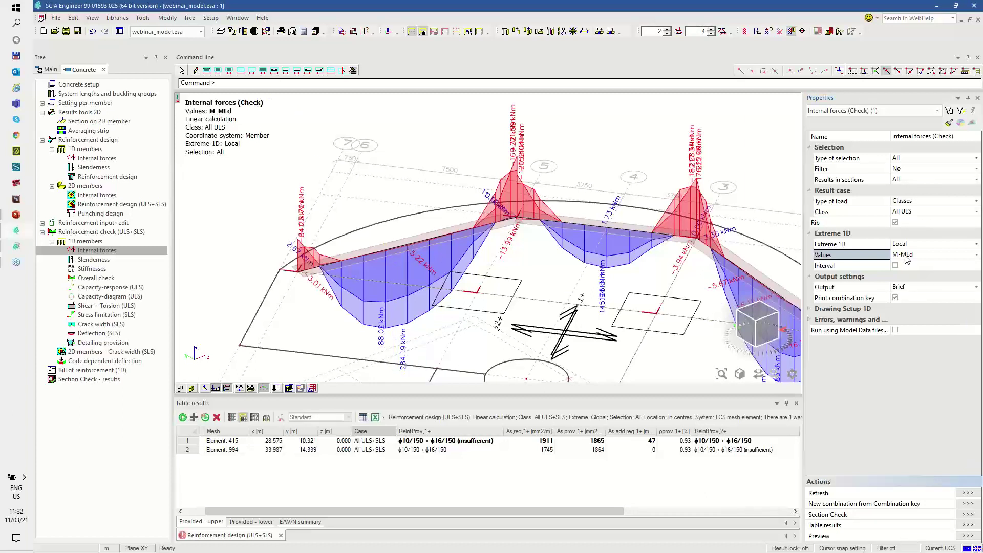
Display the design axial force NEd on the ribs
{"action": "left_click", "coordinate": [922, 254]}
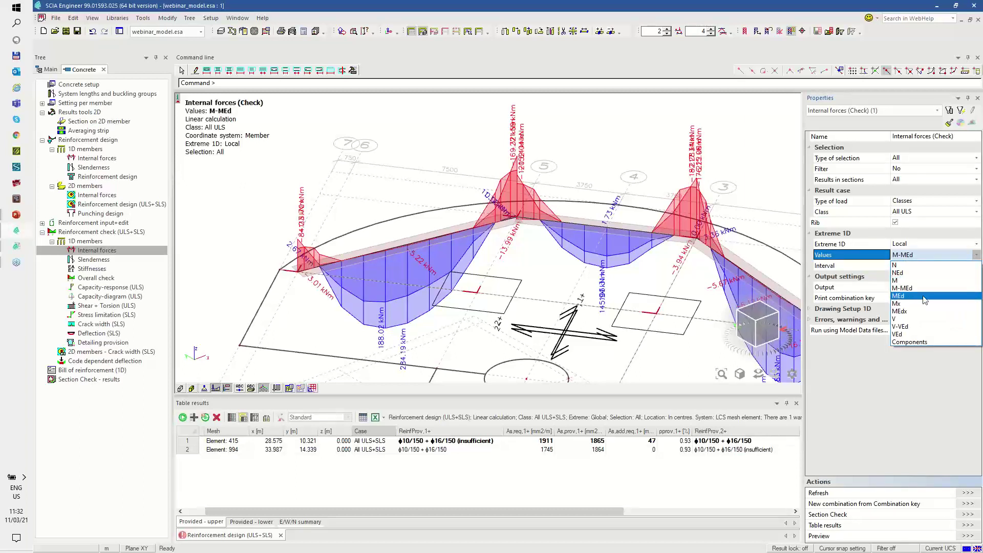
{"action": "left_click", "coordinate": [900, 272]}
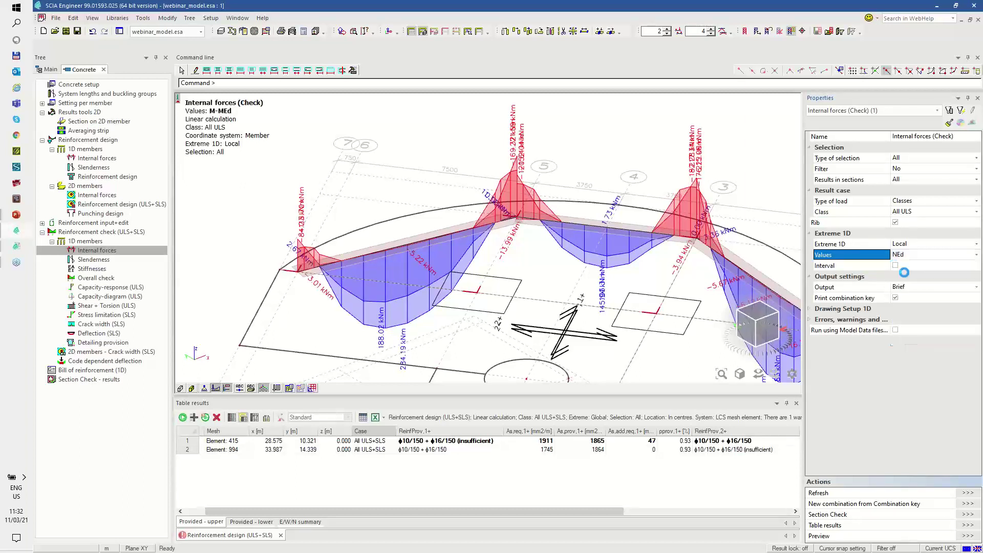
{"action": "left_click", "coordinate": [969, 493]}
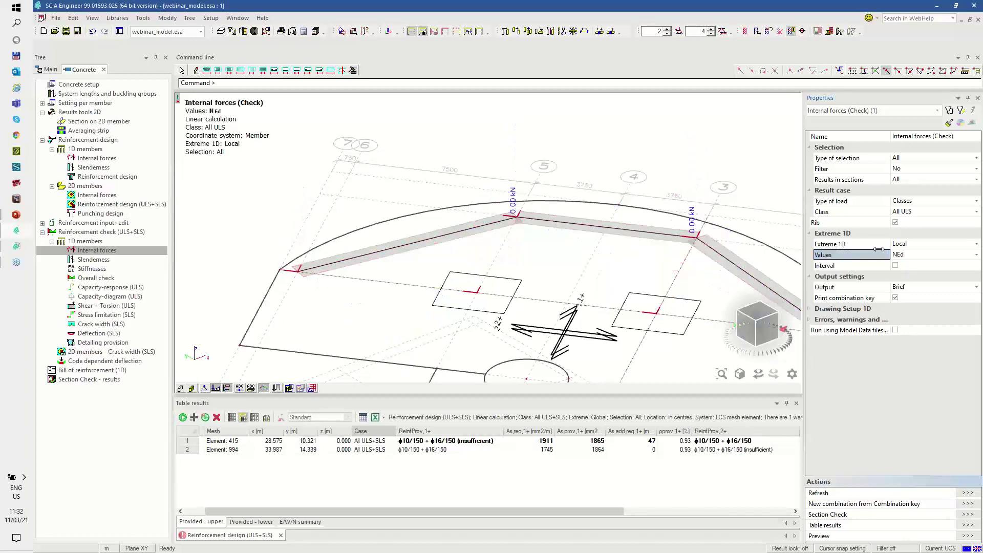
Display the unmodified axial force N on the ribs to compare it with NEd
{"action": "left_click", "coordinate": [904, 256]}
{"action": "left_click", "coordinate": [909, 264]}
{"action": "left_click", "coordinate": [908, 275]}
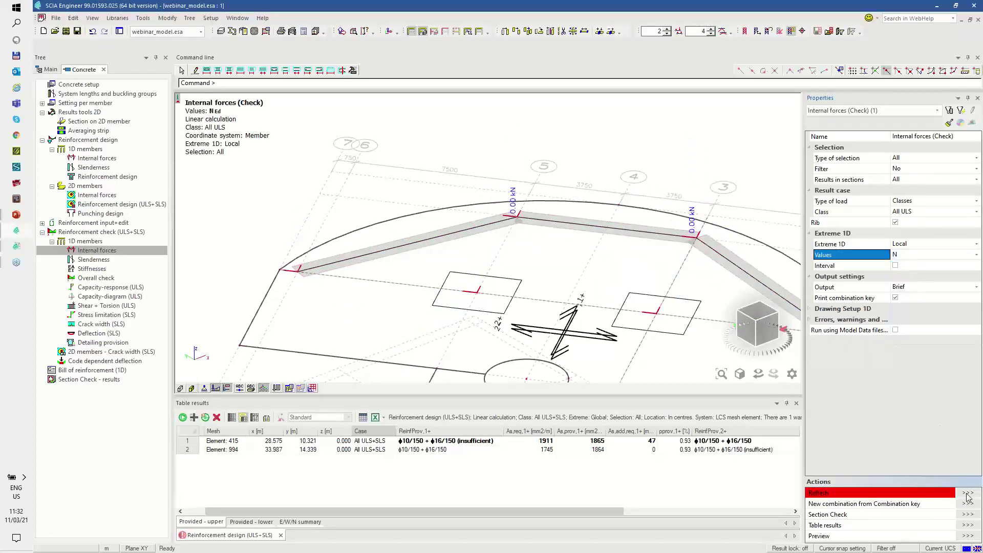
{"action": "left_click", "coordinate": [967, 493]}
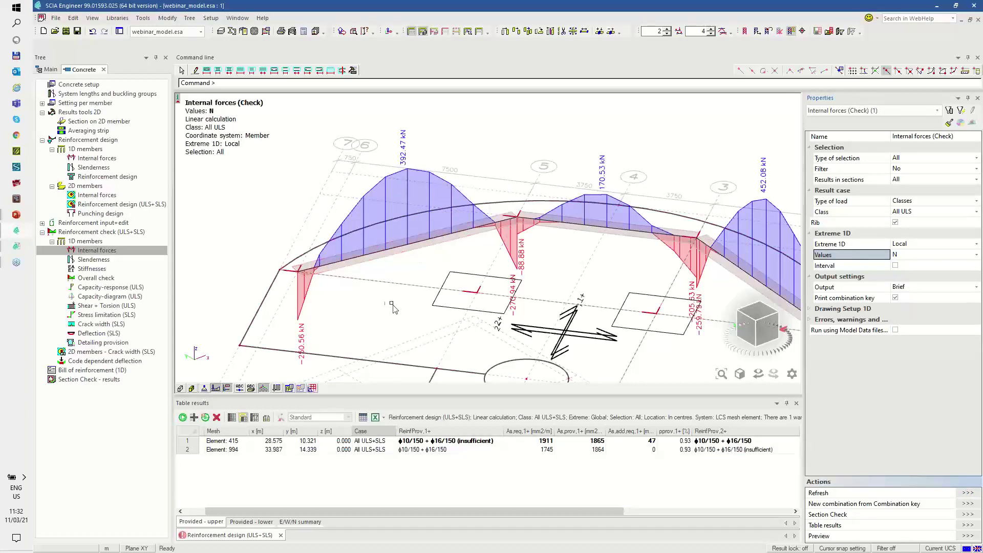
Open the reinforcement design for 1D members and set its result case to the class All ULS
{"action": "scroll", "coordinate": [431, 145], "scroll_direction": "down", "scroll_amount": 3}
{"action": "scroll", "coordinate": [434, 141], "scroll_direction": "up", "scroll_amount": 2}
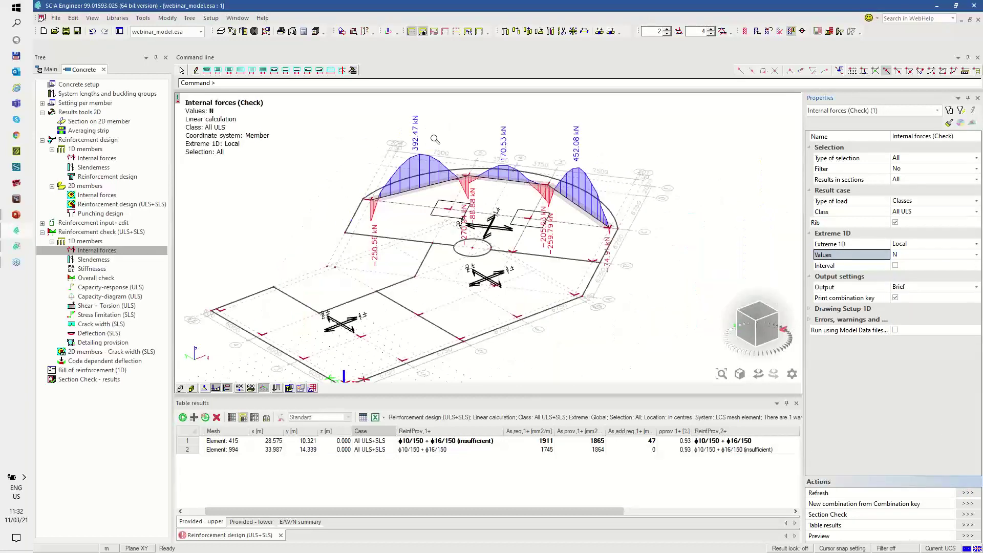
{"action": "left_click", "coordinate": [107, 176]}
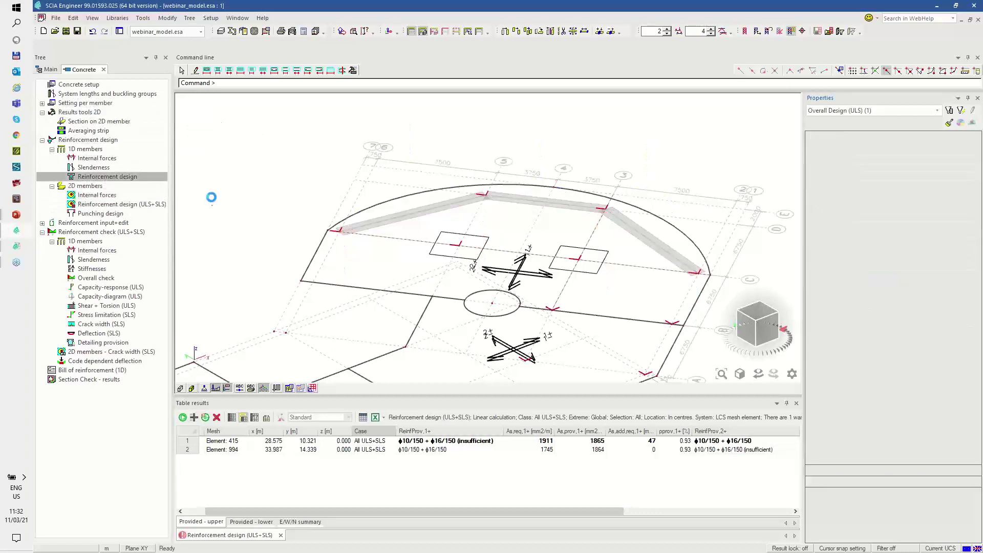
{"action": "left_click", "coordinate": [922, 202]}
{"action": "left_click", "coordinate": [921, 201]}
{"action": "left_click", "coordinate": [904, 229]}
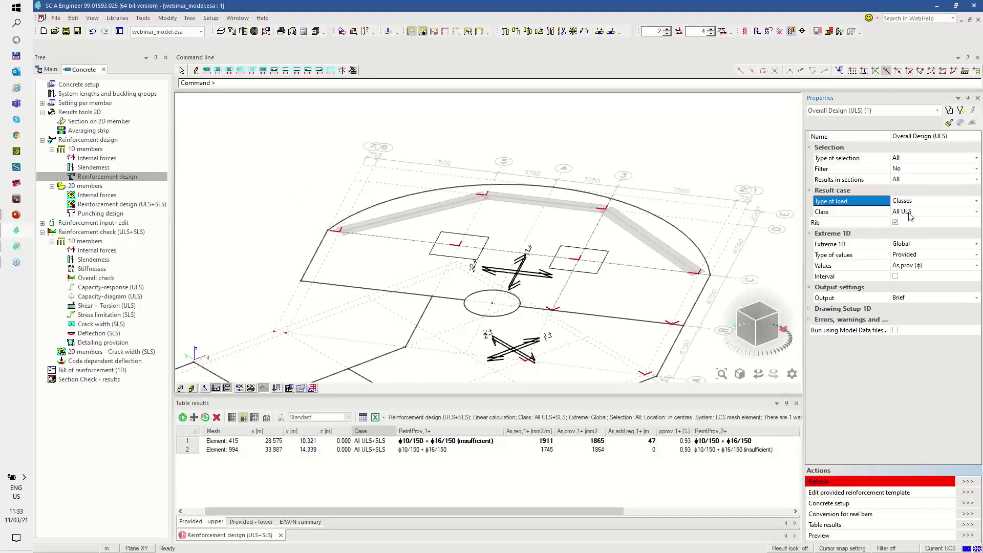
{"action": "left_click", "coordinate": [910, 213]}
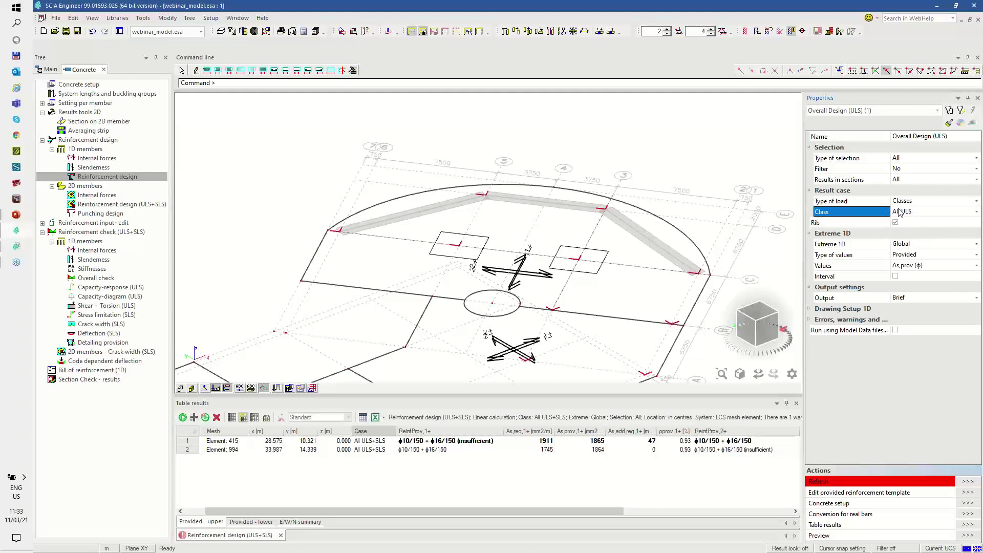
Set the type of values to Required and run the design to display As,req along the ribs
{"action": "left_click", "coordinate": [908, 267]}
{"action": "left_click", "coordinate": [908, 267]}
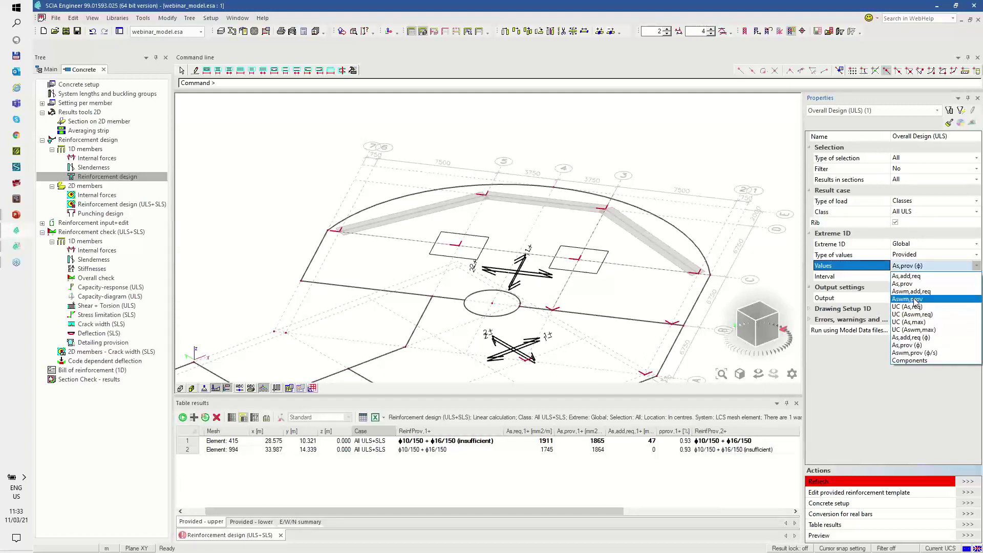
{"action": "left_click", "coordinate": [910, 265]}
{"action": "left_click", "coordinate": [910, 254]}
{"action": "left_click", "coordinate": [909, 254]}
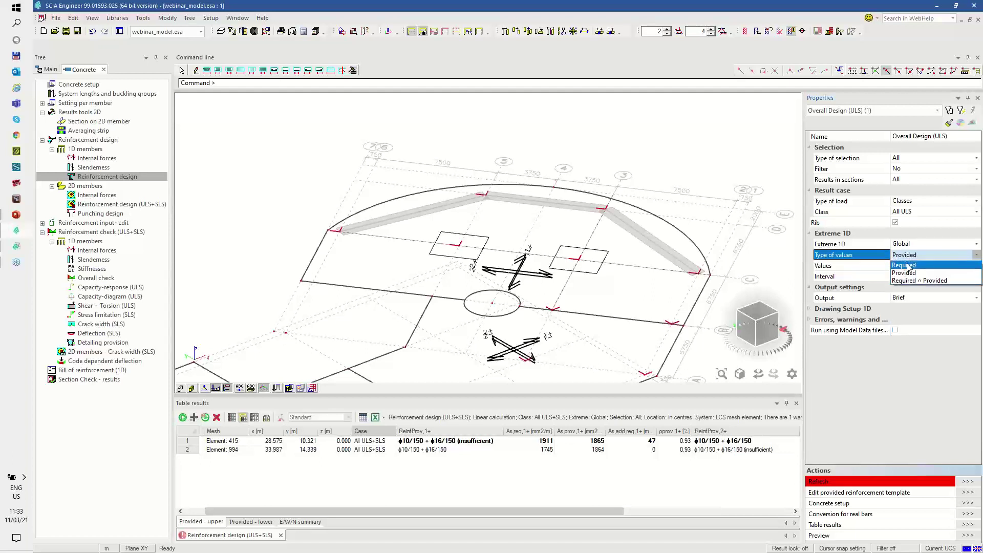
{"action": "left_click", "coordinate": [905, 266]}
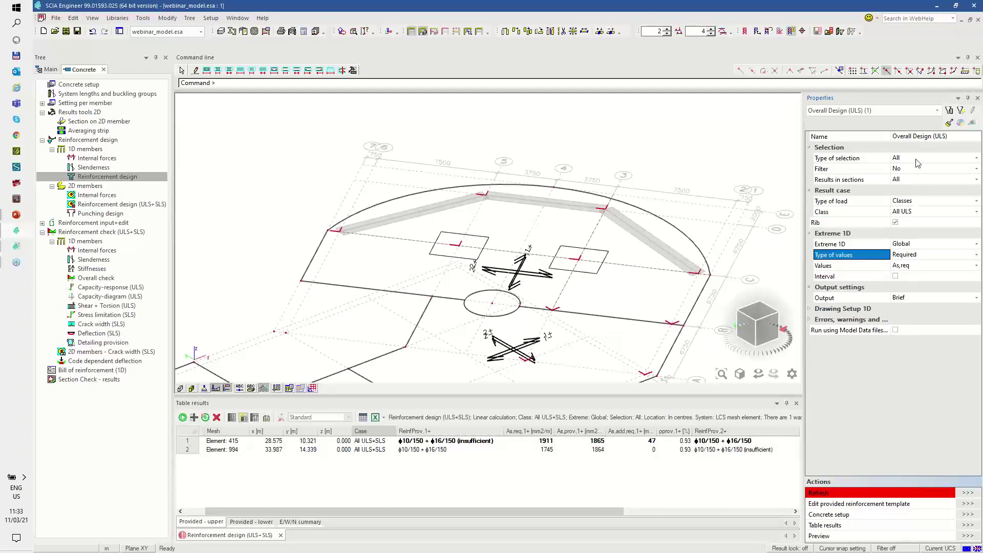
{"action": "left_click", "coordinate": [968, 492]}
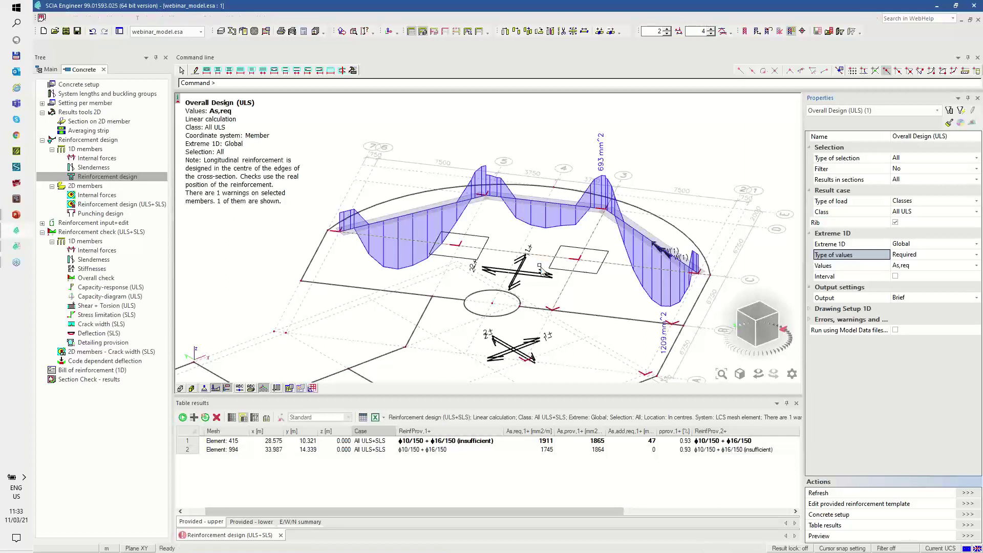
Label the required rib reinforcement at local extremes and refresh the design results
{"action": "left_click", "coordinate": [906, 244]}
{"action": "left_click", "coordinate": [906, 244]}
{"action": "left_click", "coordinate": [909, 256]}
{"action": "left_click", "coordinate": [967, 492]}
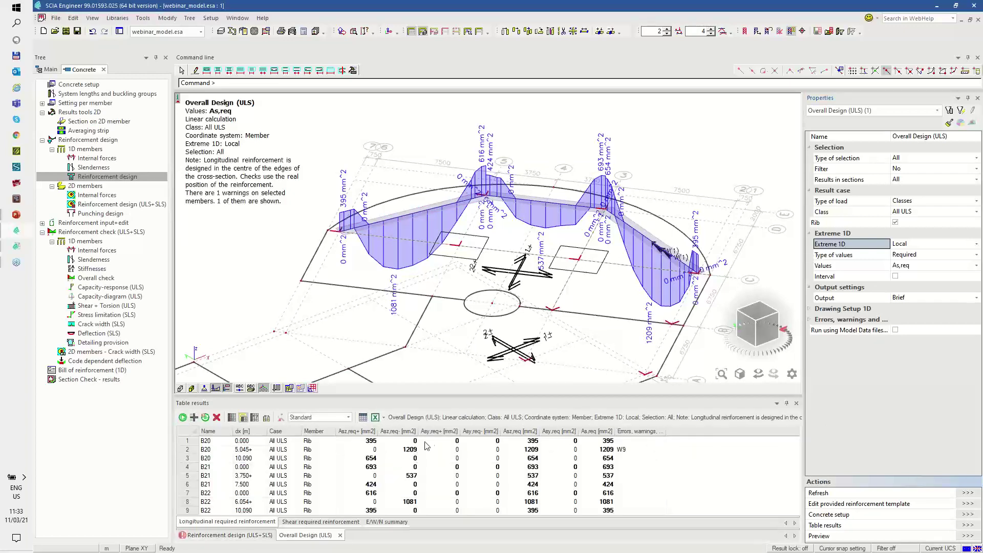
Sort the results table by Asz,req- and review the detailed design report for the governing section of rib B20
{"action": "left_click", "coordinate": [402, 431]}
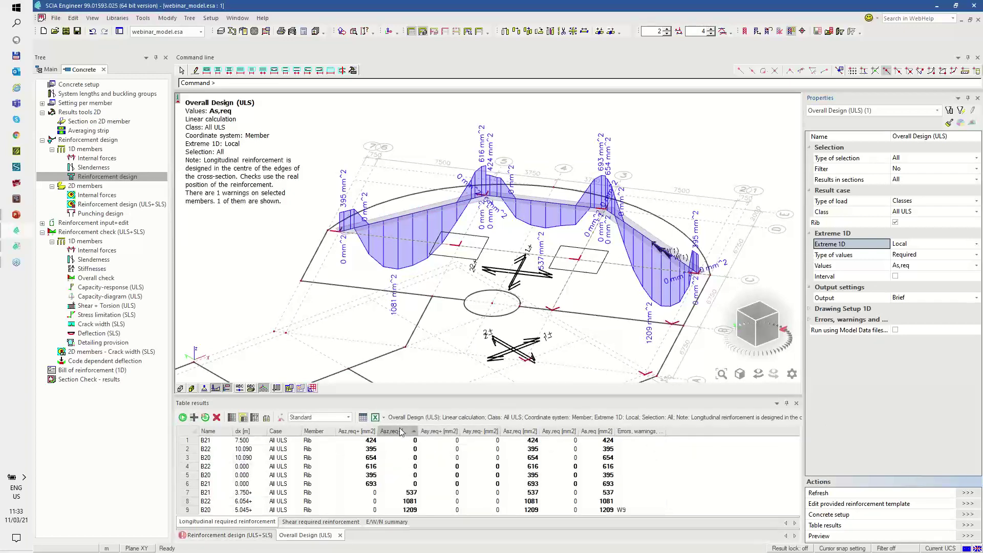
{"action": "left_click", "coordinate": [412, 441]}
{"action": "right_click", "coordinate": [410, 441]}
{"action": "left_click", "coordinate": [437, 448]}
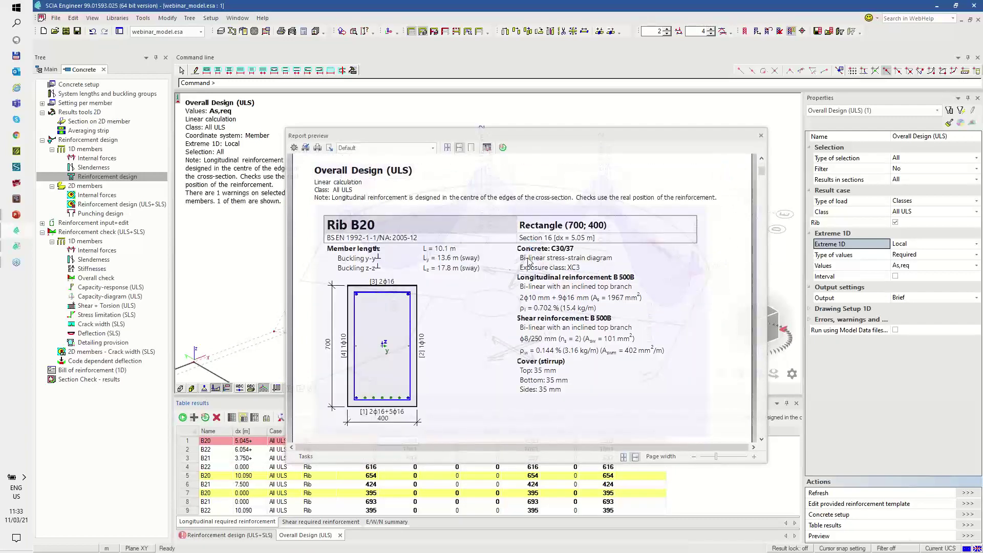
{"action": "scroll", "coordinate": [503, 295], "scroll_direction": "down", "scroll_amount": 5}
{"action": "scroll", "coordinate": [502, 296], "scroll_direction": "down", "scroll_amount": 3}
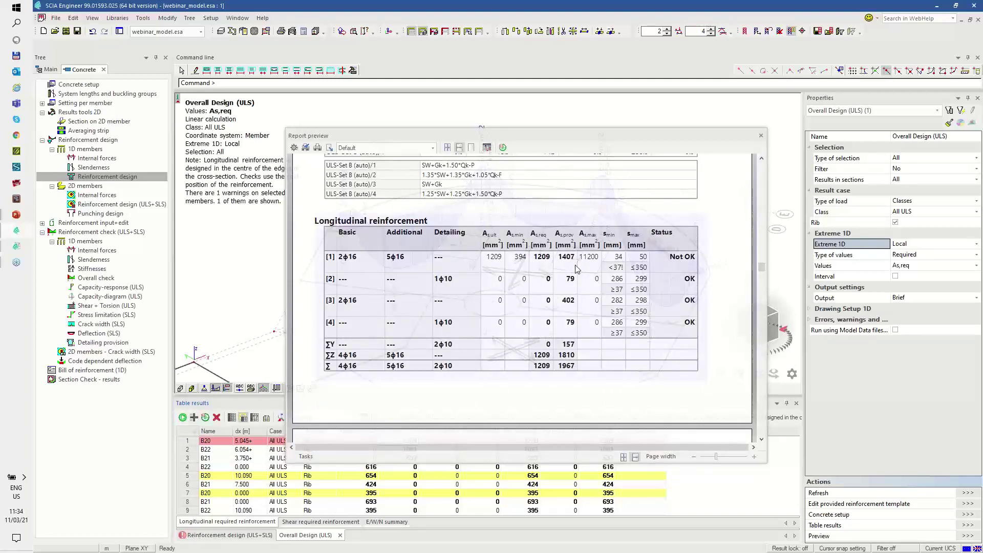
{"action": "scroll", "coordinate": [576, 267], "scroll_direction": "up", "scroll_amount": 8}
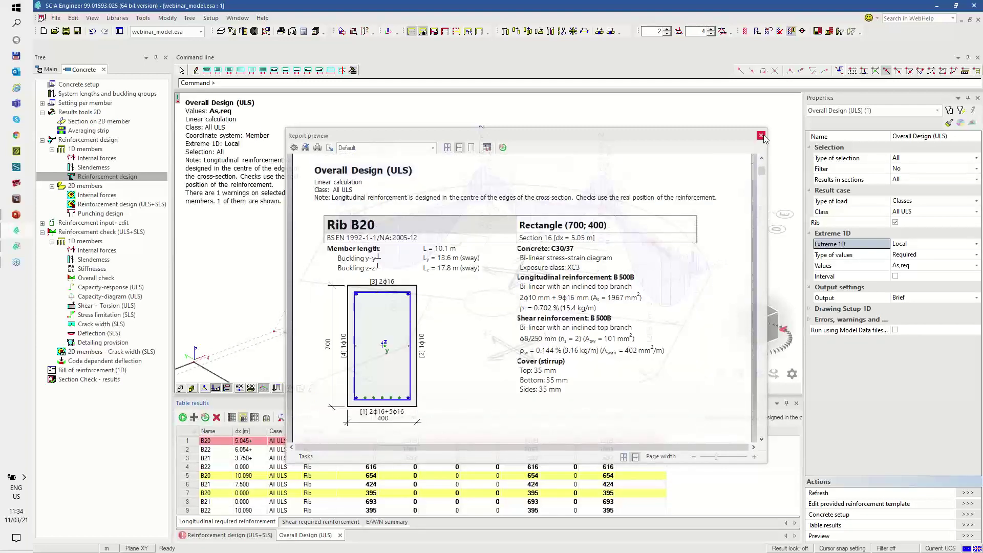
{"action": "left_click", "coordinate": [760, 136]}
Display the provided reinforcement As,prov (ϕ) on the ribs and examine the basic and additional bars along the end rib
{"action": "left_click", "coordinate": [911, 256]}
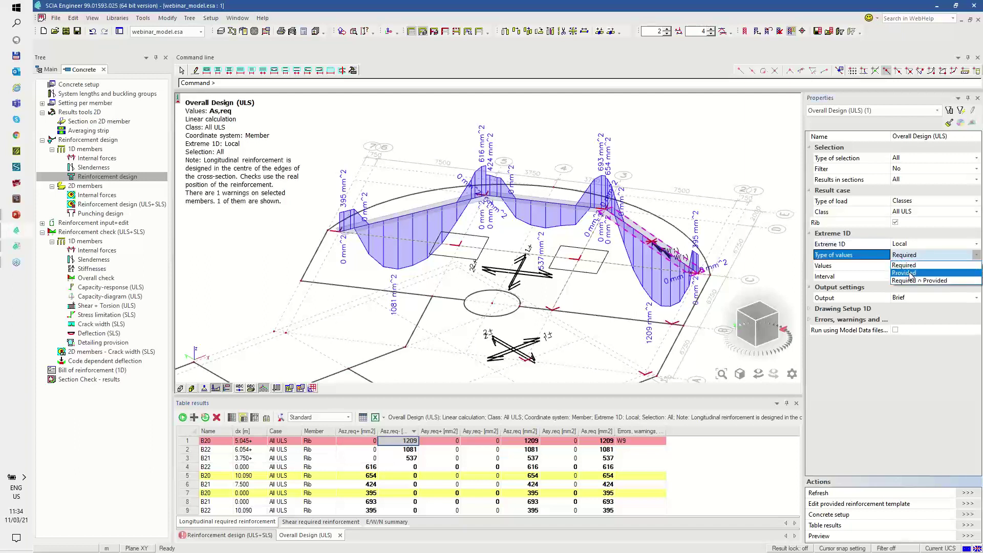
{"action": "left_click", "coordinate": [909, 273]}
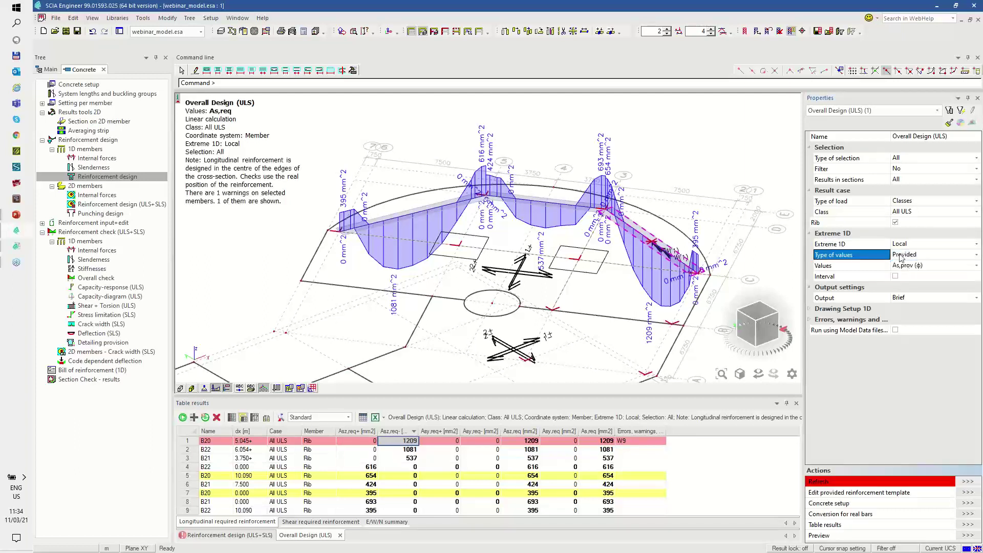
{"action": "left_click", "coordinate": [967, 482]}
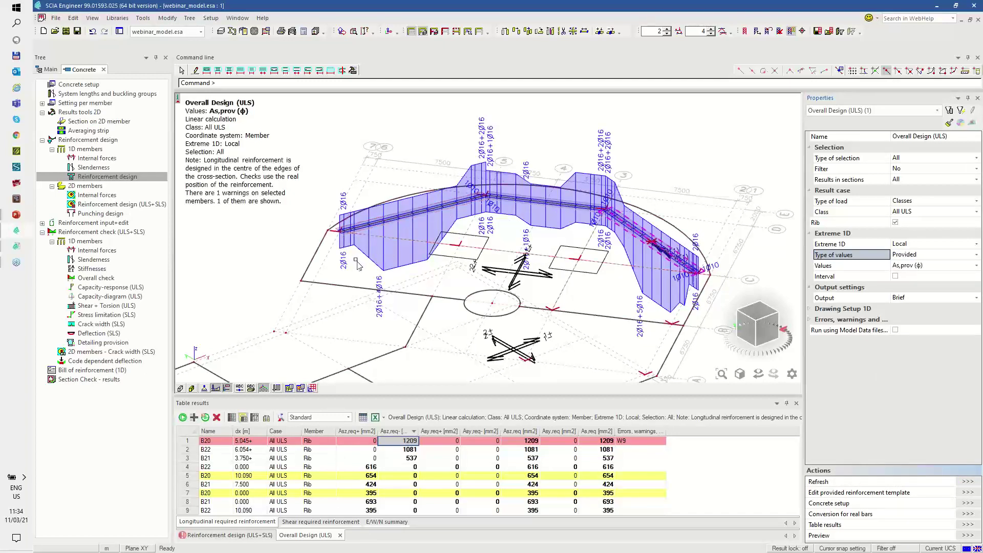
{"action": "left_click_drag", "start_coordinate": [336, 265], "coordinate": [355, 255]}
{"action": "mouse_move", "coordinate": [346, 186]}
{"action": "left_mouse_down"}
{"action": "mouse_move", "coordinate": [335, 220]}
{"action": "mouse_move", "coordinate": [357, 191]}
{"action": "left_mouse_up"}
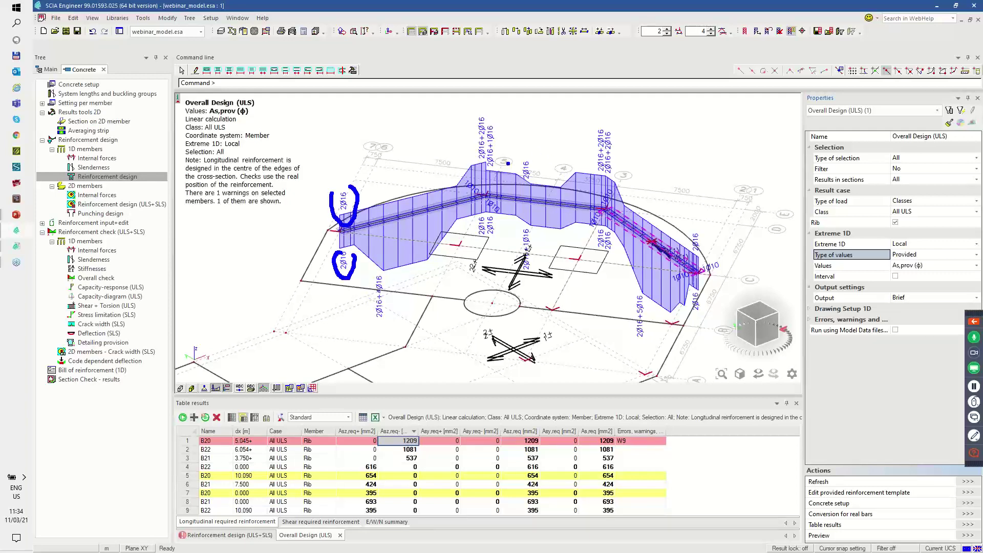
{"action": "left_click_drag", "start_coordinate": [388, 271], "coordinate": [434, 264]}
{"action": "key", "text": "Escape"}
Display Required ∩ Provided with As,req ∩ As,prov and compare the two reinforcement diagrams along the ribs
{"action": "left_click", "coordinate": [913, 254]}
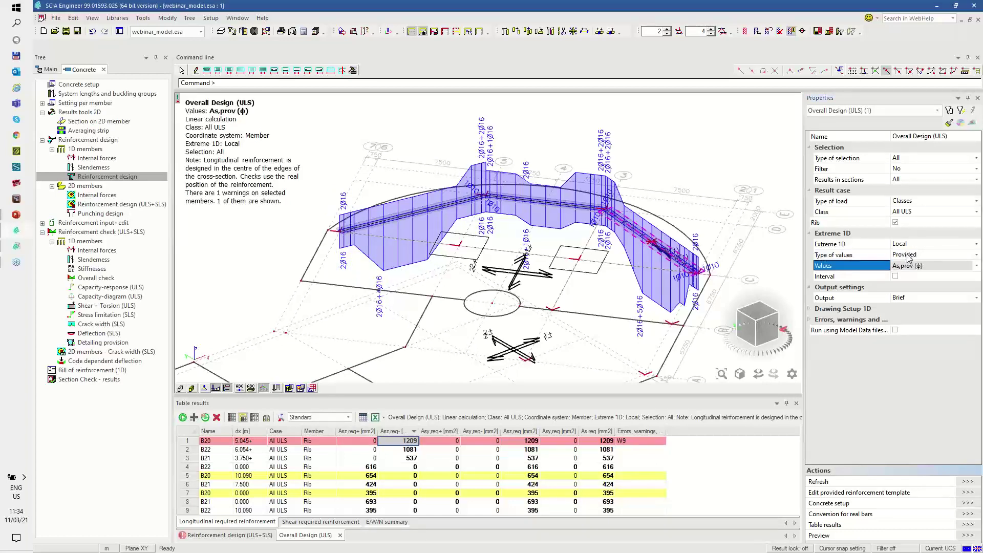
{"action": "left_click", "coordinate": [912, 255]}
{"action": "left_click", "coordinate": [911, 281]}
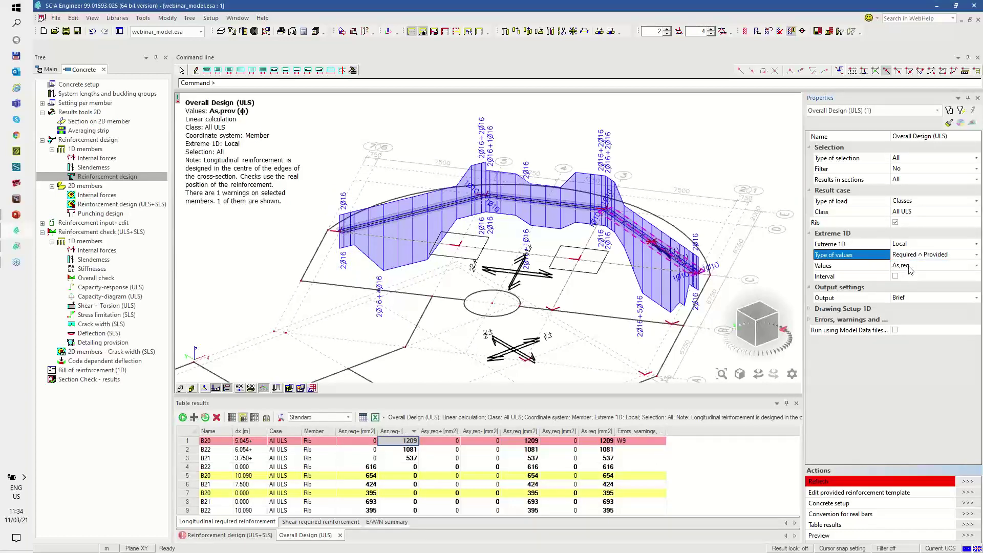
{"action": "left_click", "coordinate": [910, 266]}
{"action": "left_click", "coordinate": [911, 266]}
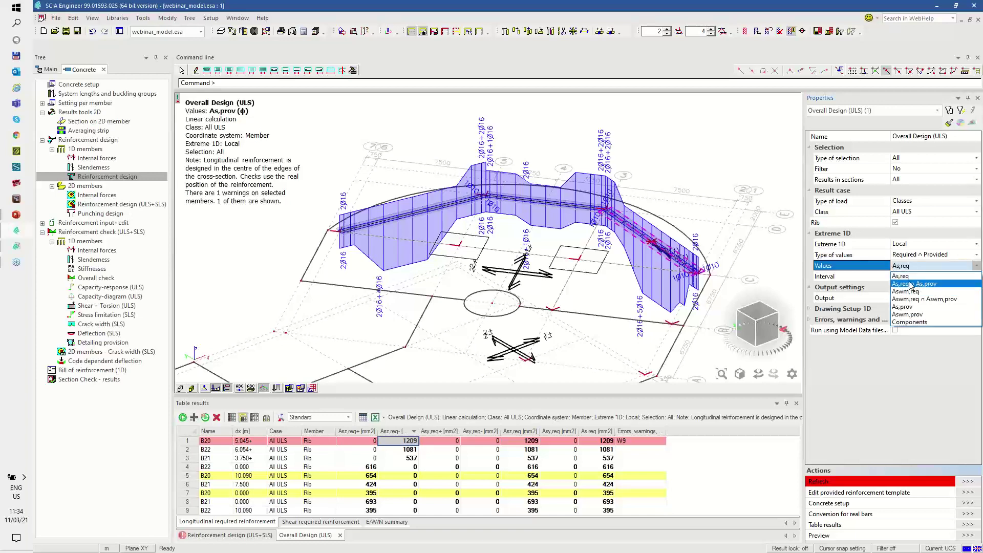
{"action": "left_click", "coordinate": [910, 284]}
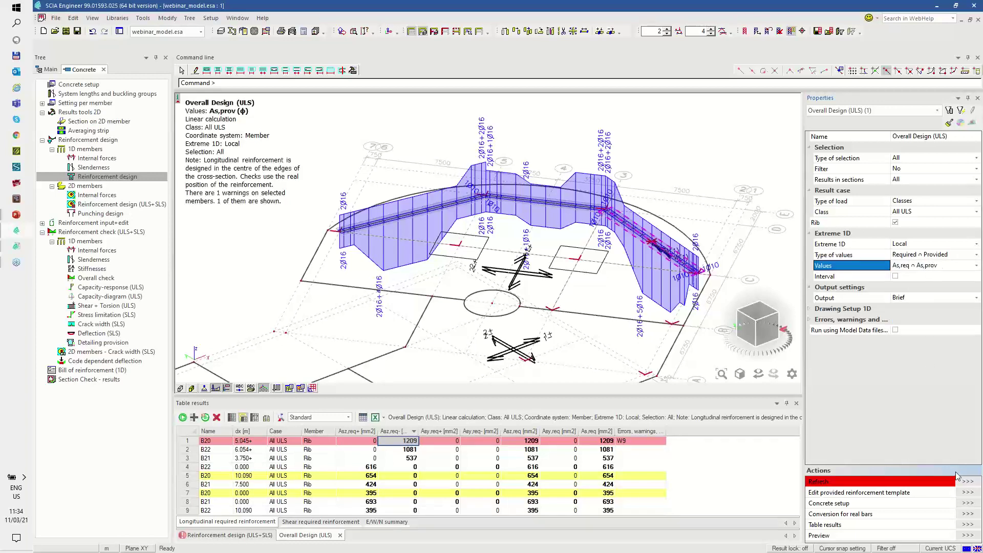
{"action": "left_click", "coordinate": [956, 481]}
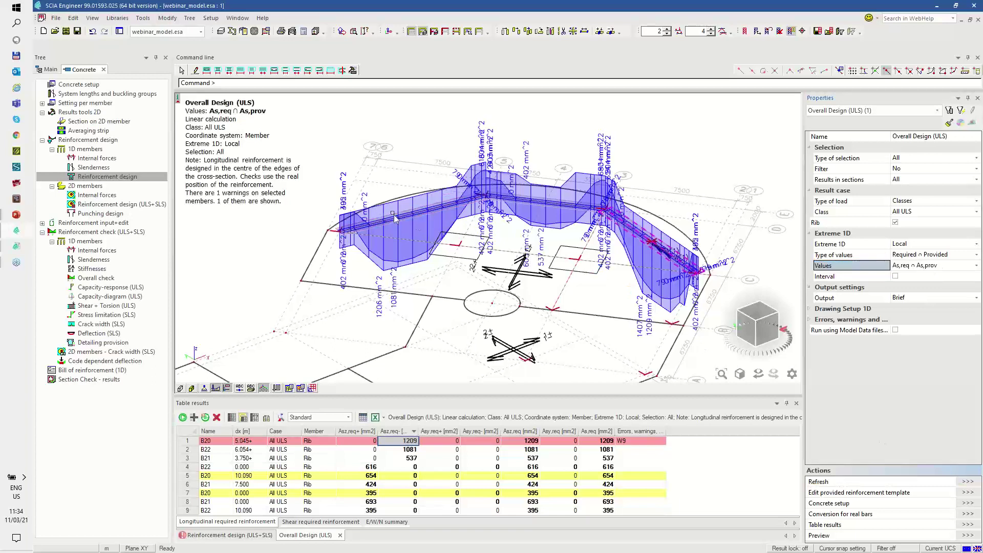
{"action": "scroll", "coordinate": [436, 220], "scroll_direction": "up", "scroll_amount": 2}
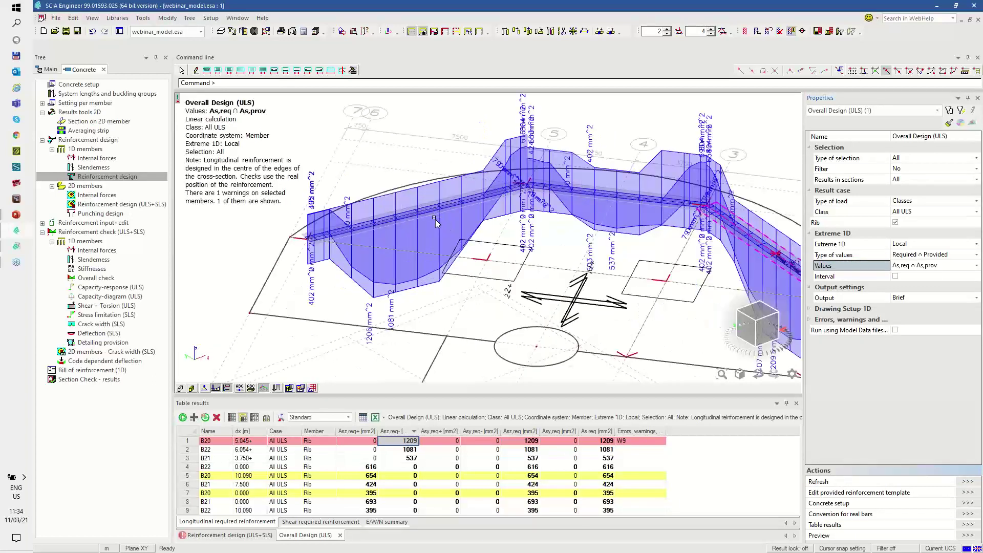
{"action": "scroll", "coordinate": [415, 209], "scroll_direction": "down", "scroll_amount": 4}
{"action": "scroll", "coordinate": [570, 226], "scroll_direction": "up", "scroll_amount": 2}
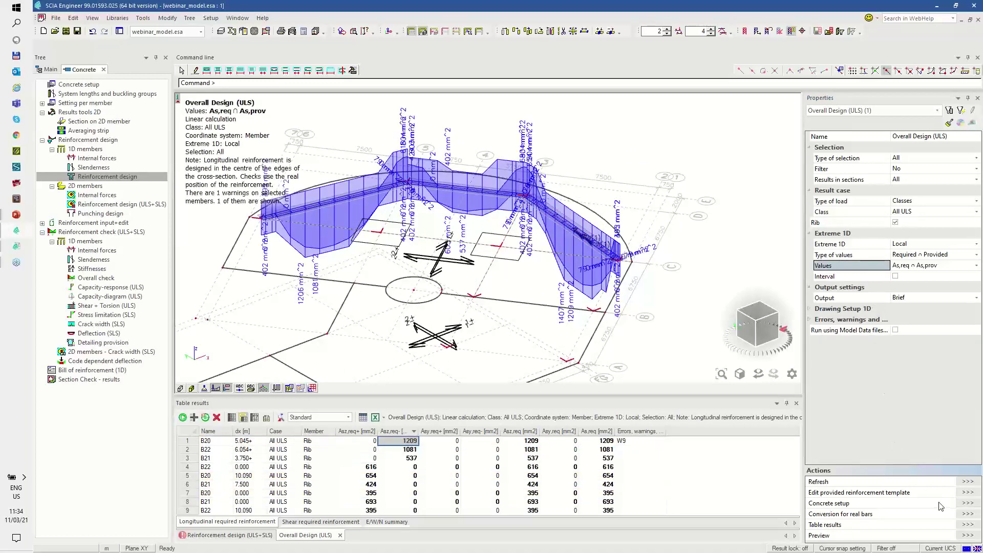
Convert the ribs' designed reinforcement to real bars and examine the longitudinal bars and stirrups
{"action": "left_click", "coordinate": [967, 514]}
{"action": "left_click", "coordinate": [672, 326]}
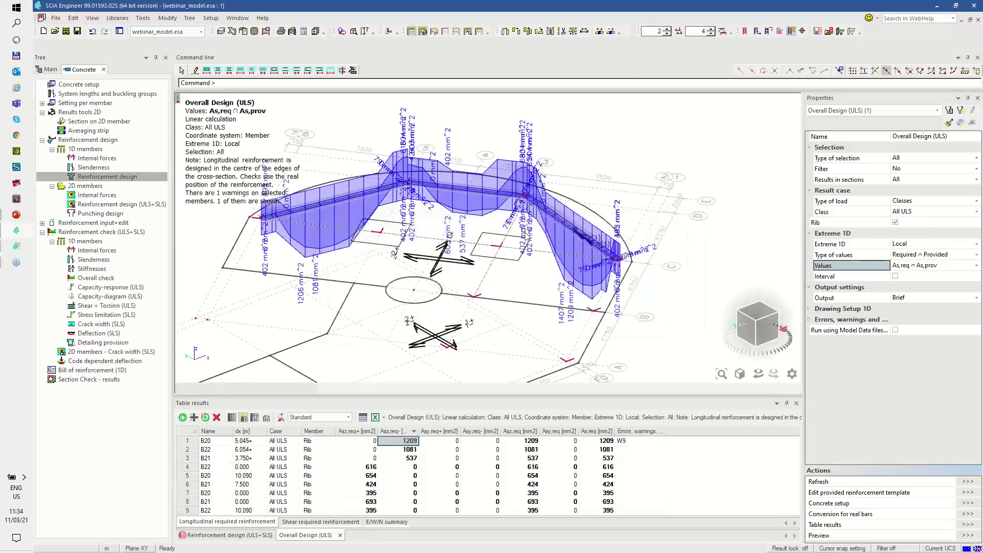
{"action": "scroll", "coordinate": [421, 185], "scroll_direction": "up", "scroll_amount": 2}
{"action": "scroll", "coordinate": [421, 185], "scroll_direction": "up", "scroll_amount": 4}
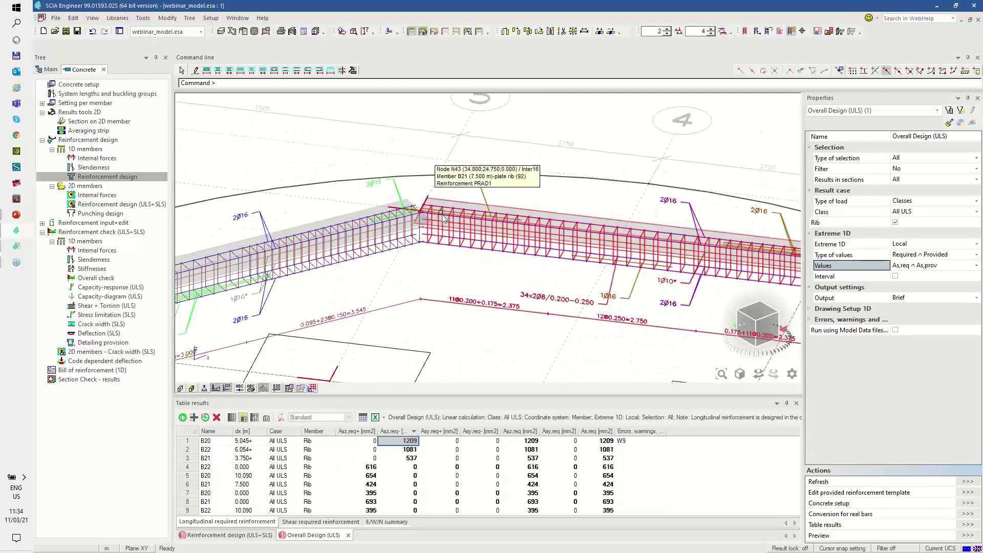
{"action": "scroll", "coordinate": [433, 215], "scroll_direction": "down", "scroll_amount": 5}
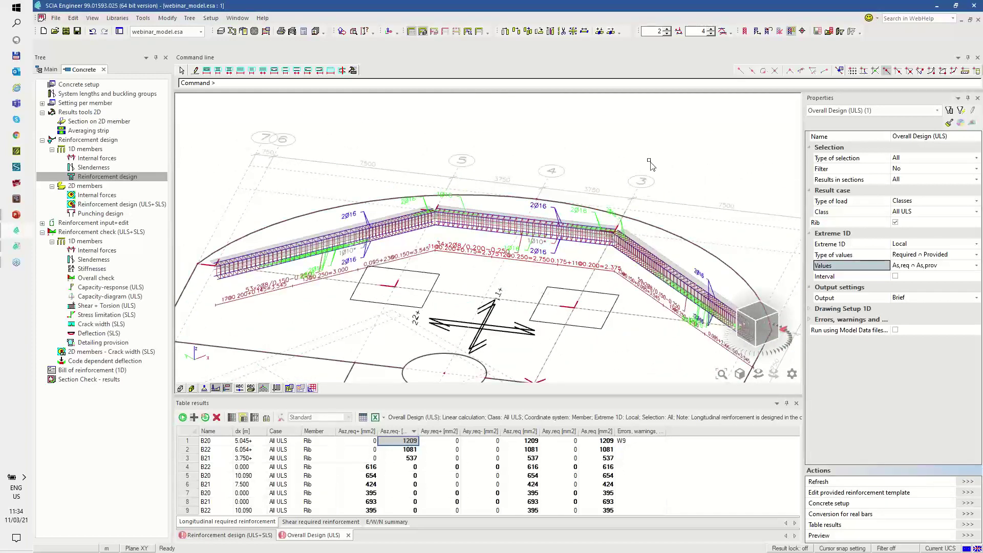
{"action": "scroll", "coordinate": [373, 208], "scroll_direction": "up", "scroll_amount": 5}
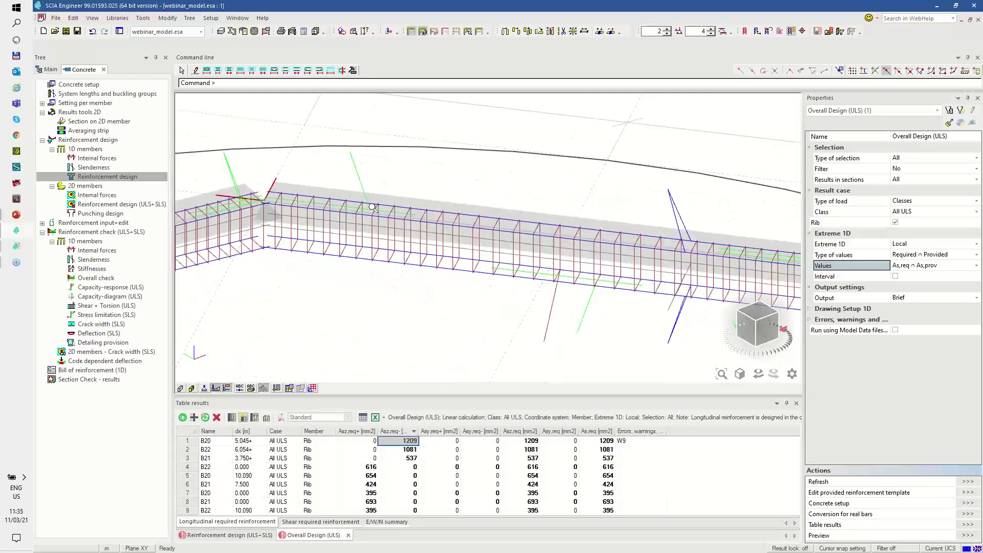
{"action": "scroll", "coordinate": [473, 193], "scroll_direction": "down", "scroll_amount": 4}
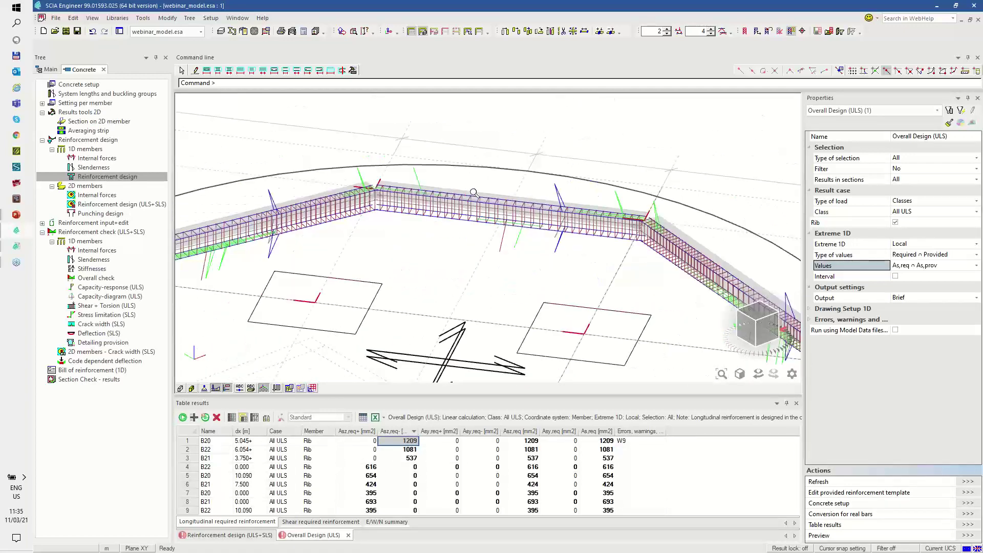
{"action": "scroll", "coordinate": [473, 192], "scroll_direction": "down", "scroll_amount": 2}
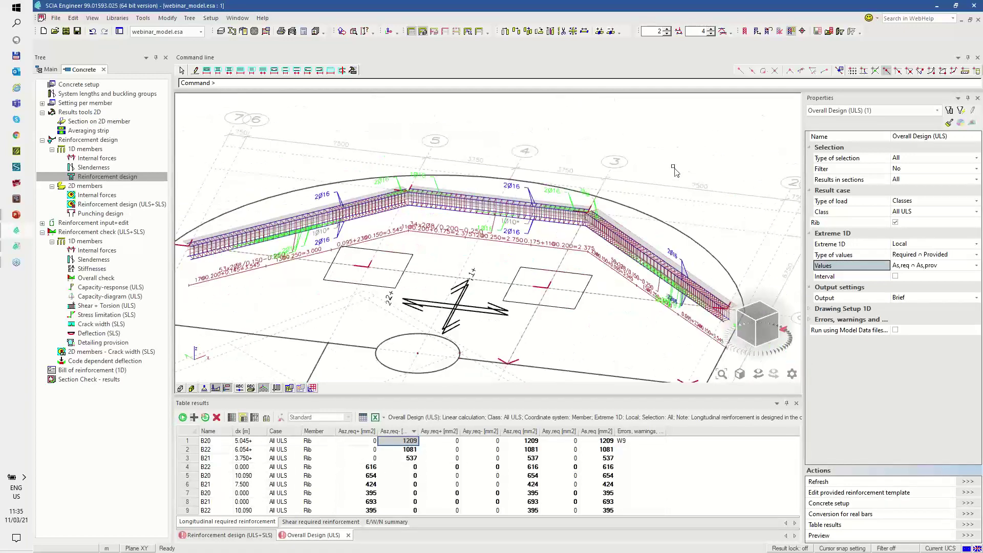
Run the 1D overall check for the class All ULS with the detailing provision check excluded
{"action": "left_click", "coordinate": [105, 279]}
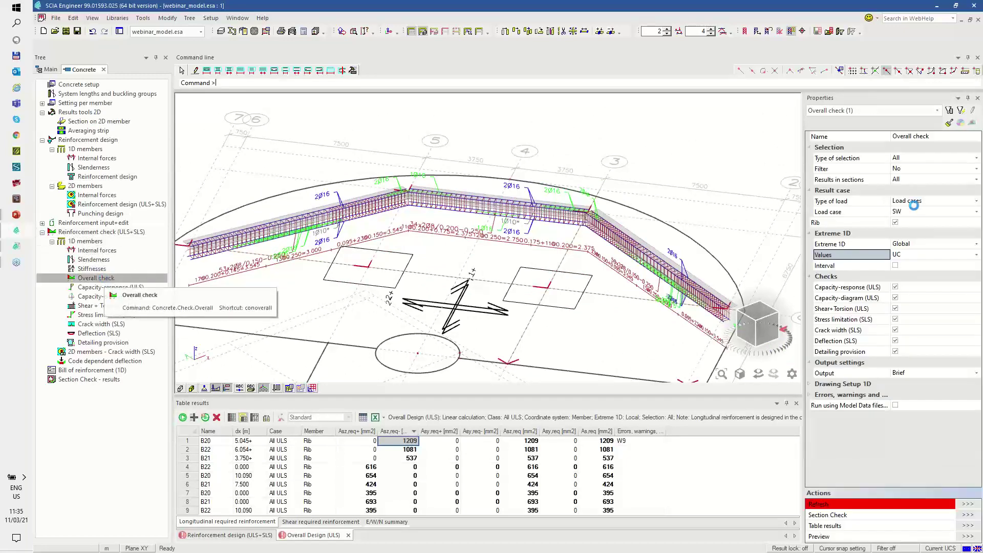
{"action": "left_click", "coordinate": [914, 201]}
{"action": "left_click", "coordinate": [914, 225]}
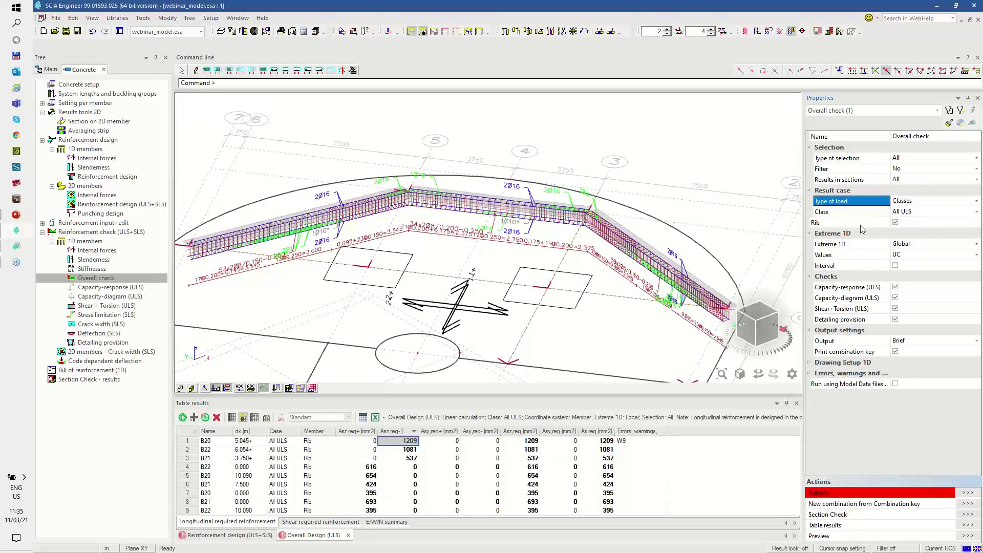
{"action": "left_click", "coordinate": [895, 318]}
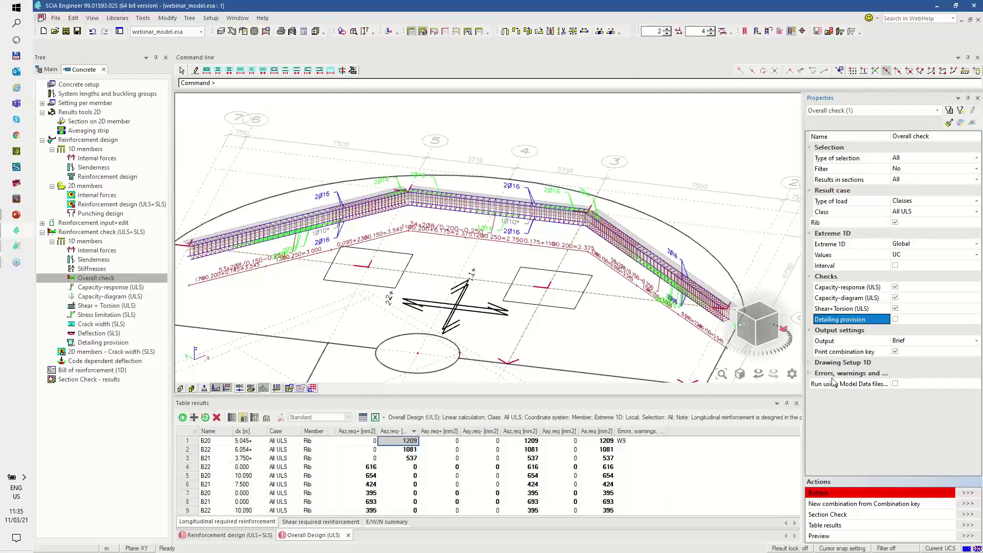
{"action": "left_click", "coordinate": [968, 493]}
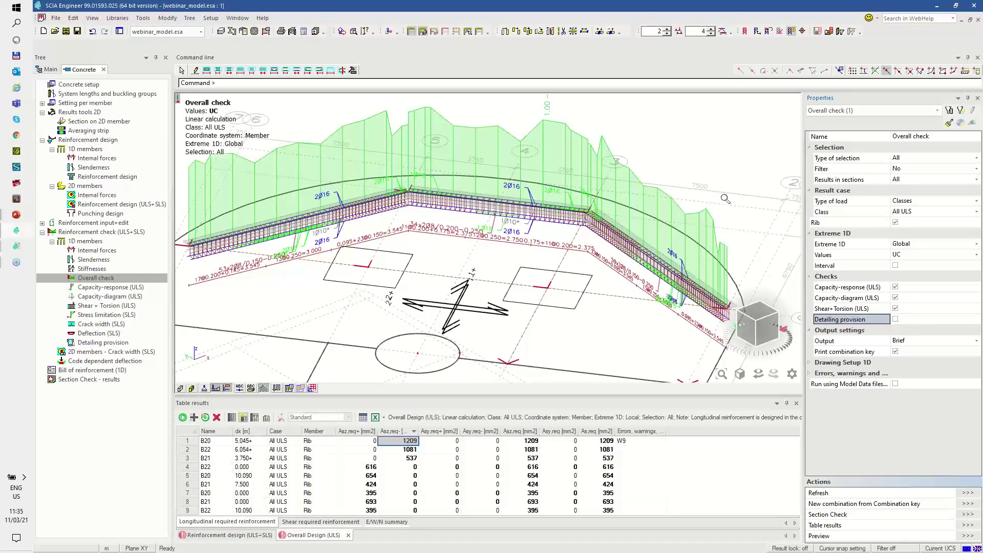
{"action": "scroll", "coordinate": [725, 202], "scroll_direction": "down", "scroll_amount": 2}
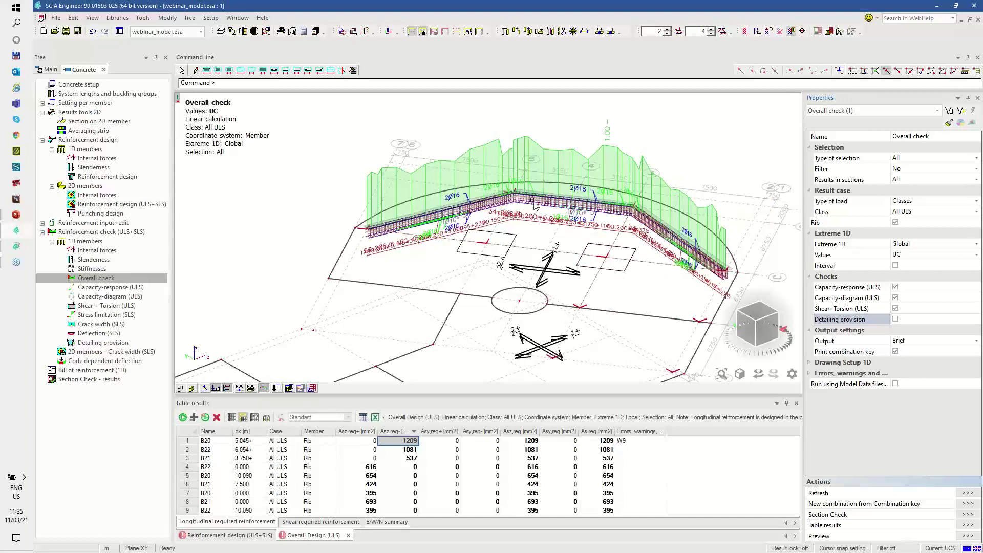
Switch to the Engineering Report and review its 2D Reinf. design chapter, including the plate S3 tables and the As,req,1- map
{"action": "right_click_drag", "start_coordinate": [620, 321], "coordinate": [620, 275], "text": "ctrl"}
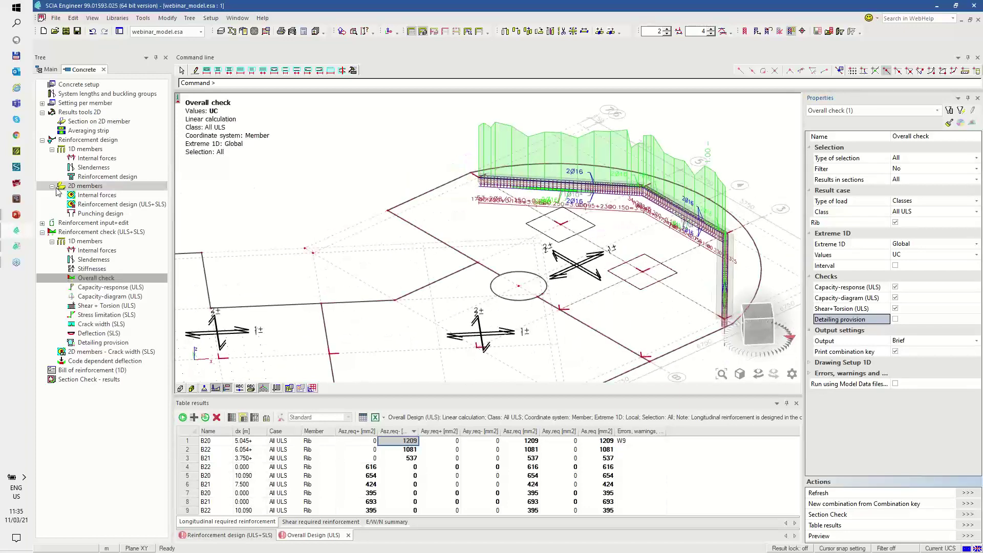
{"action": "left_click", "coordinate": [14, 251]}
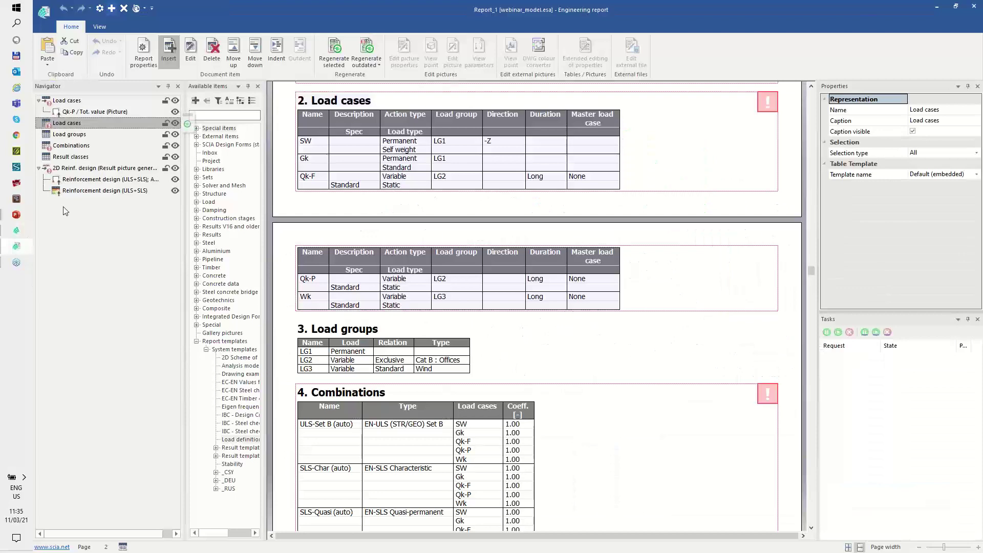
{"action": "left_click", "coordinate": [97, 168]}
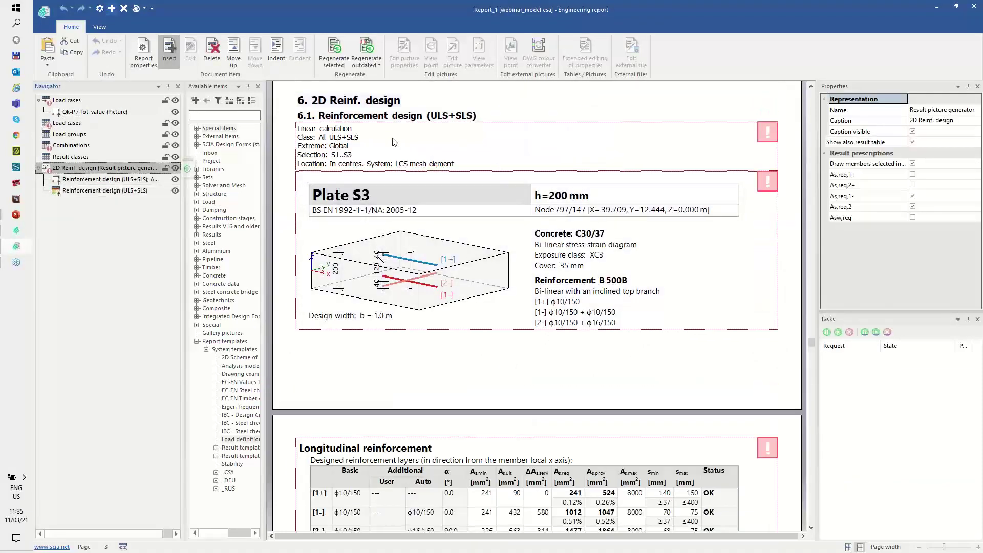
{"action": "scroll", "coordinate": [571, 316], "scroll_direction": "down", "scroll_amount": 7}
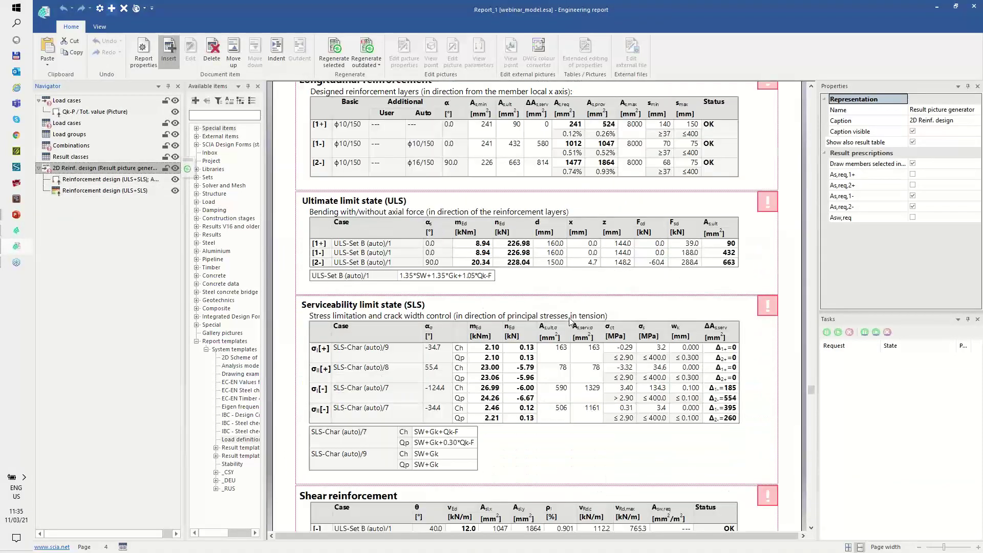
{"action": "scroll", "coordinate": [571, 319], "scroll_direction": "down", "scroll_amount": 10}
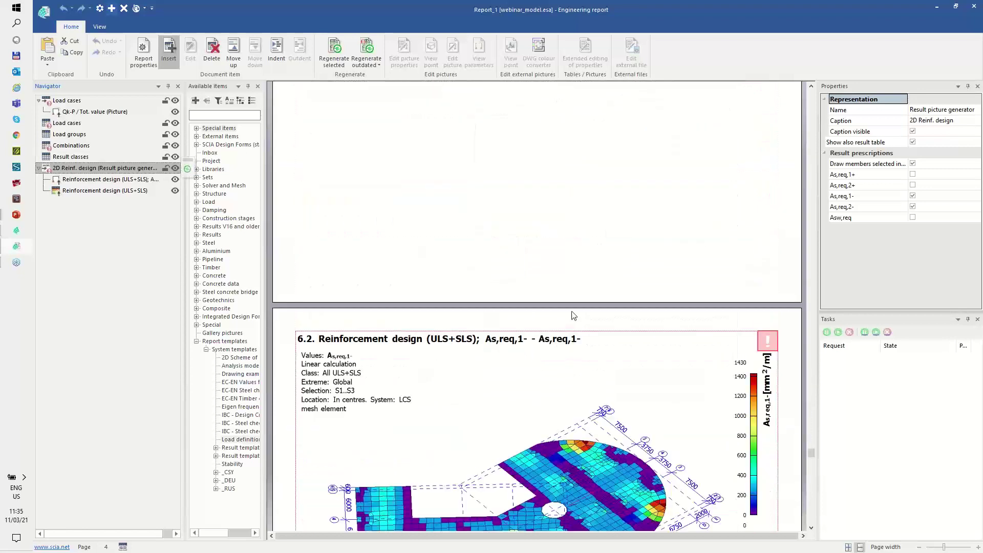
{"action": "scroll", "coordinate": [574, 316], "scroll_direction": "down", "scroll_amount": 2}
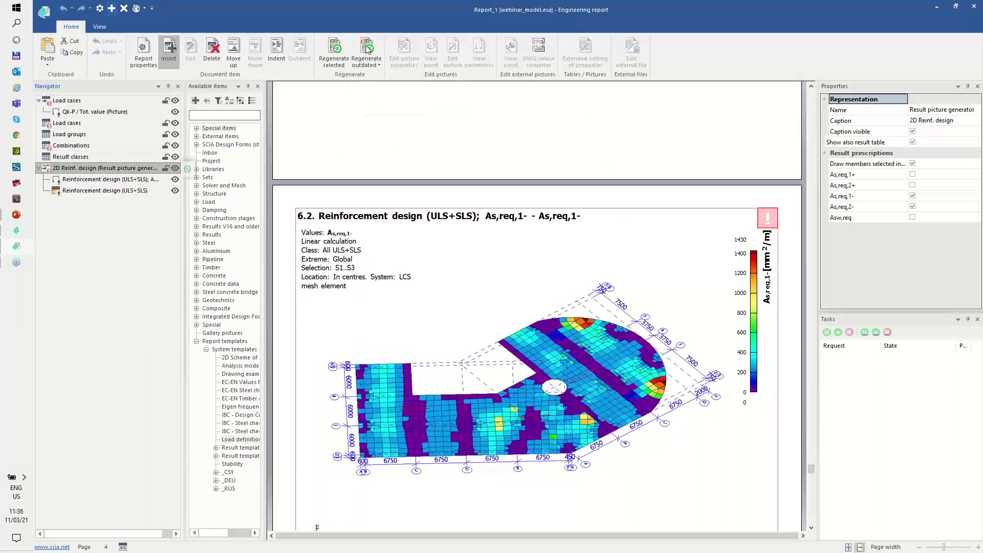
Regenerate the report's 2D Reinf. design chapter with the current model results
{"action": "key", "text": "F5"}
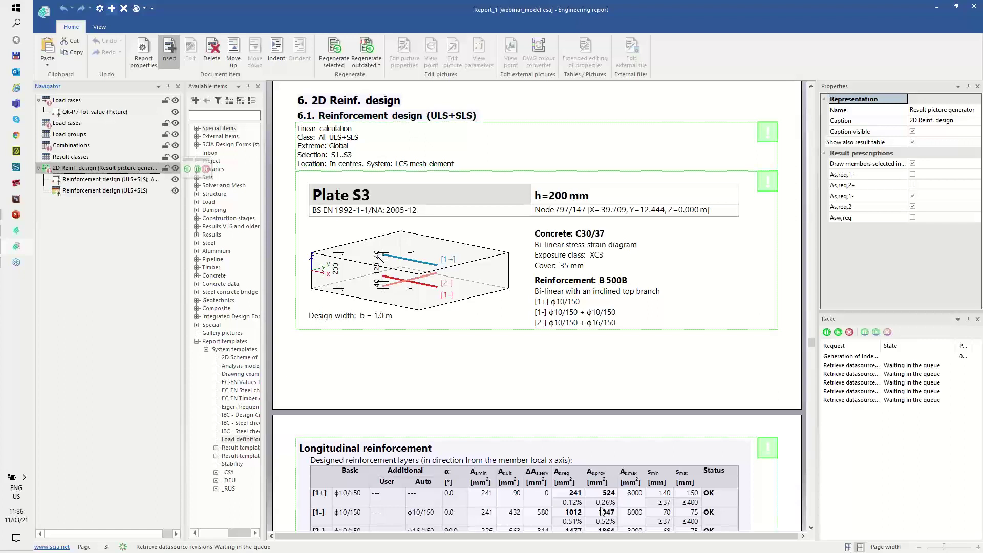
{"action": "key", "text": "alt+Tab"}
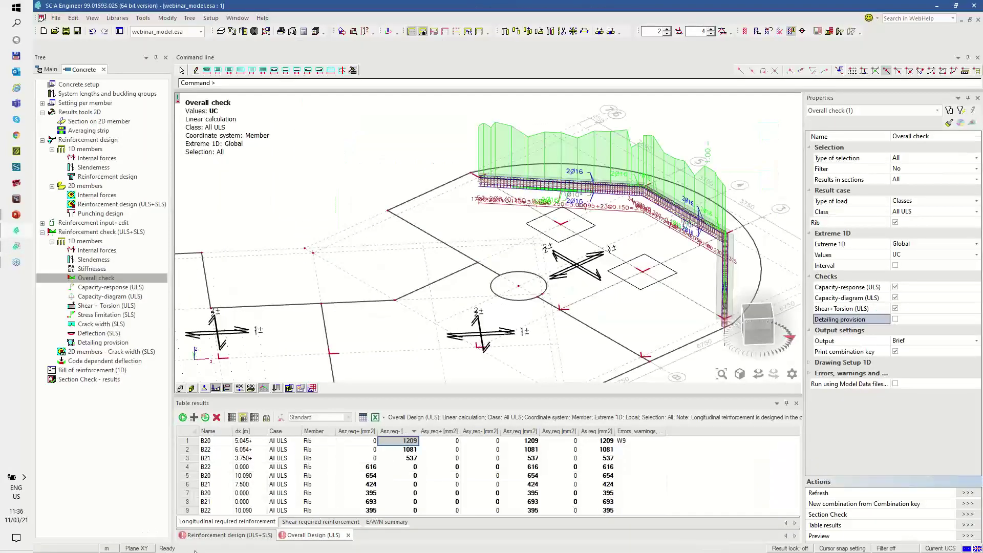
{"action": "key", "text": "alt+Tab"}
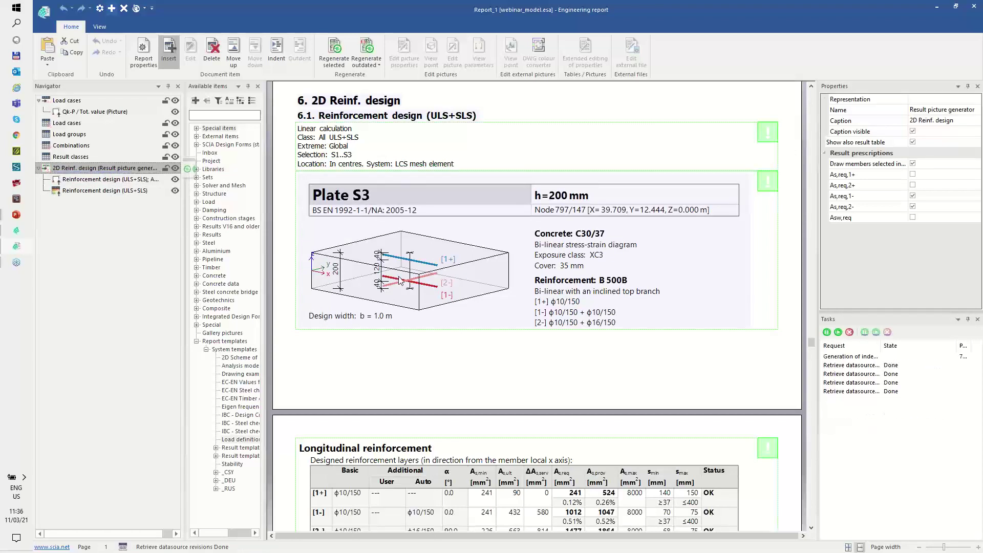
Examine the regenerated longitudinal, ULS, SLS and shear reinforcement tables, and the As,req,1- and As,req,2- maps for their peak zones
{"action": "scroll", "coordinate": [461, 317], "scroll_direction": "down", "scroll_amount": 3}
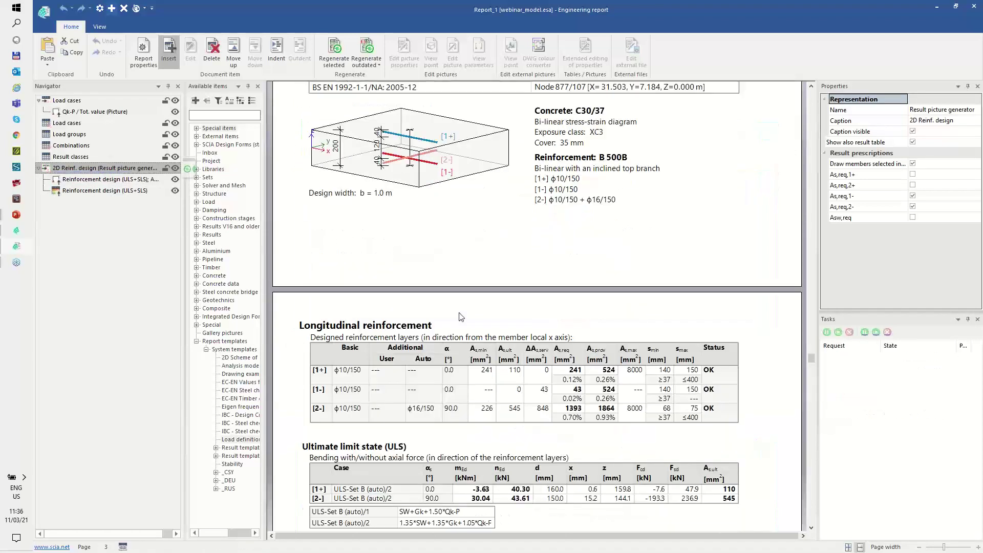
{"action": "scroll", "coordinate": [463, 316], "scroll_direction": "down", "scroll_amount": 1}
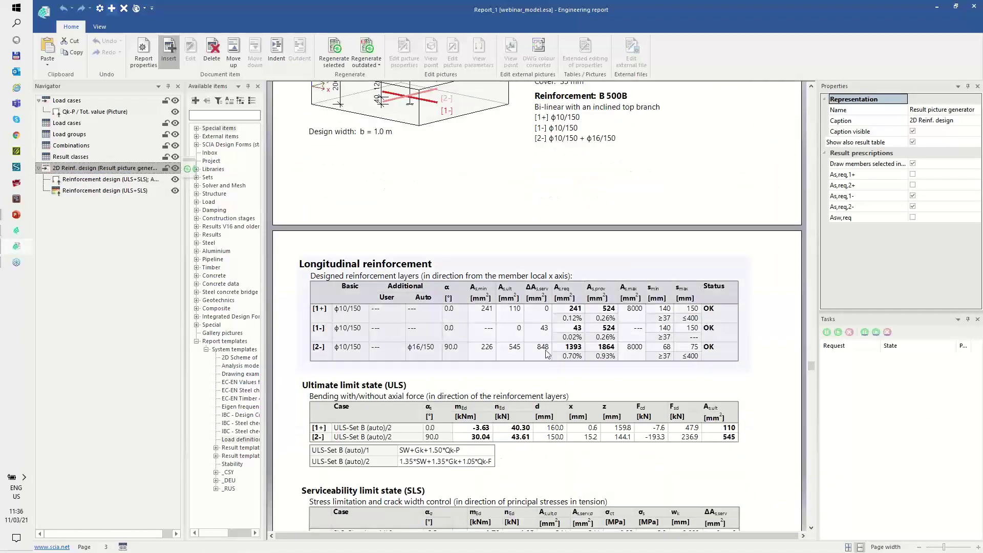
{"action": "mouse_move", "coordinate": [554, 340]}
{"action": "left_mouse_down"}
{"action": "mouse_move", "coordinate": [588, 354]}
{"action": "mouse_move", "coordinate": [583, 337]}
{"action": "left_mouse_up"}
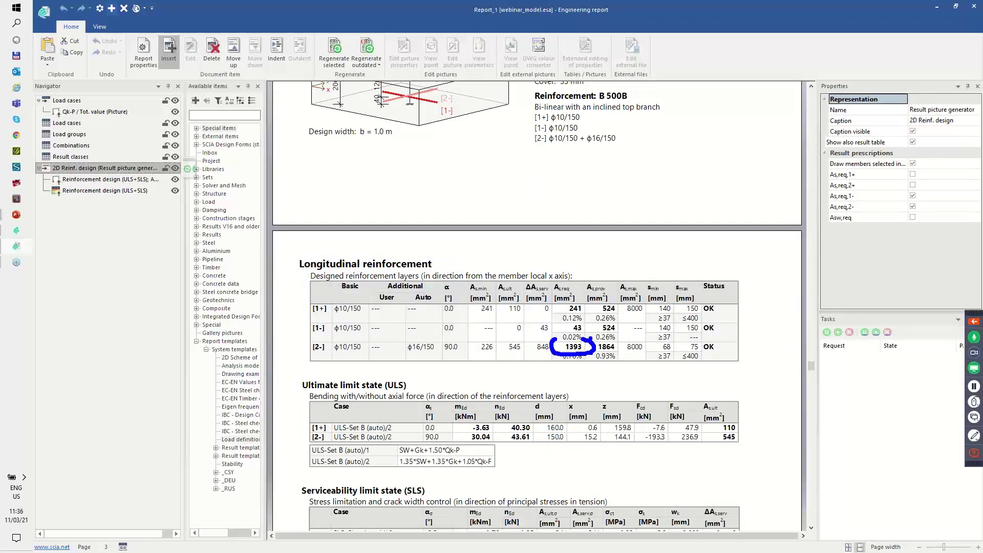
{"action": "scroll", "coordinate": [580, 307], "scroll_direction": "down", "scroll_amount": 9}
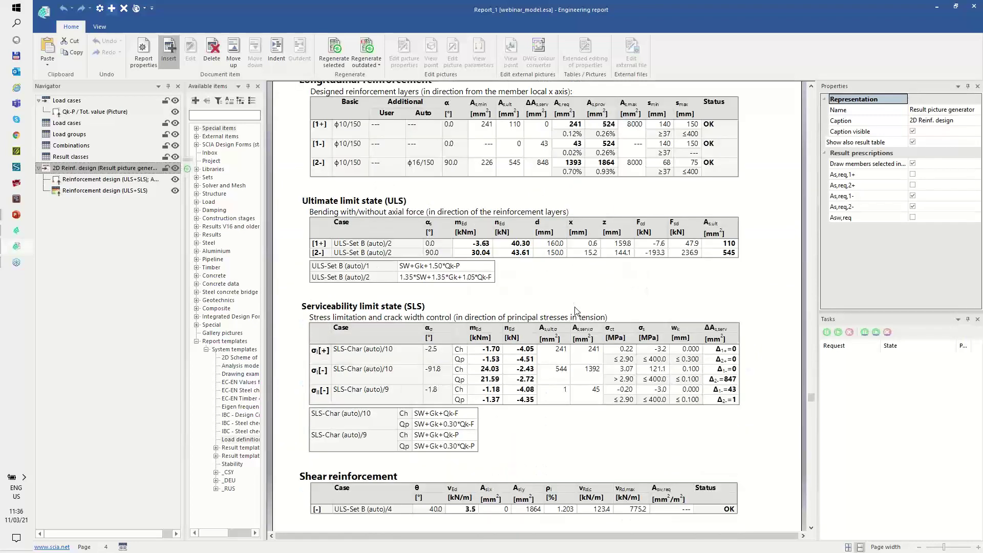
{"action": "scroll", "coordinate": [578, 315], "scroll_direction": "down", "scroll_amount": 10}
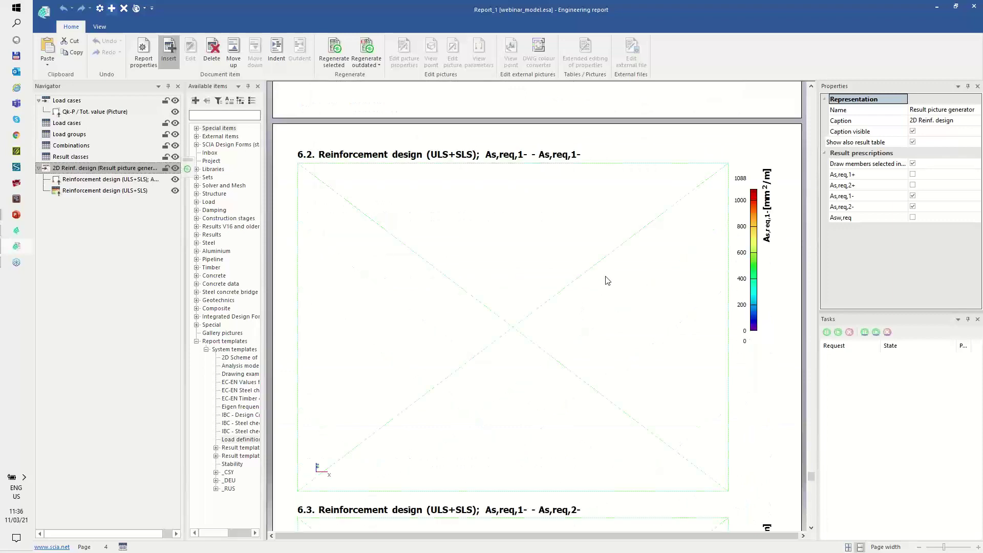
{"action": "scroll", "coordinate": [599, 284], "scroll_direction": "down", "scroll_amount": 5}
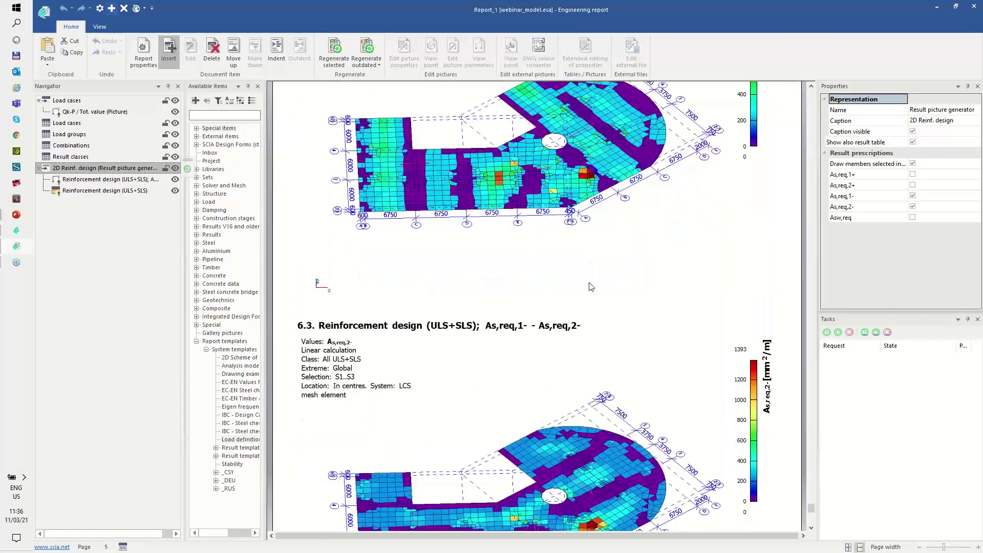
{"action": "scroll", "coordinate": [594, 296], "scroll_direction": "up", "scroll_amount": 3}
{"action": "scroll", "coordinate": [602, 301], "scroll_direction": "down", "scroll_amount": 5}
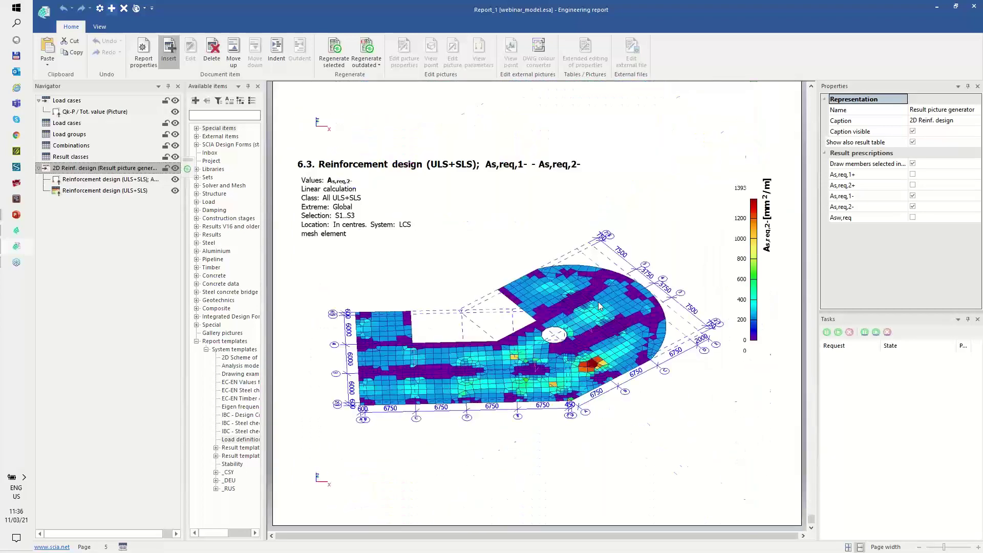
{"action": "mouse_move", "coordinate": [584, 350]}
{"action": "left_mouse_down"}
{"action": "mouse_move", "coordinate": [584, 372]}
{"action": "mouse_move", "coordinate": [603, 353]}
{"action": "left_mouse_up"}
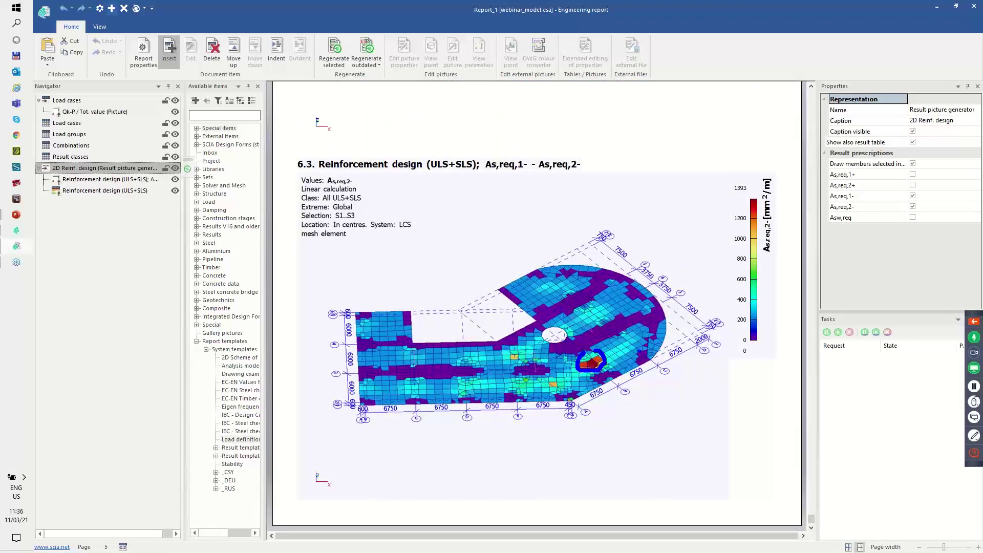
{"action": "left_click_drag", "start_coordinate": [655, 330], "coordinate": [652, 326]}
{"action": "key", "text": "Escape"}
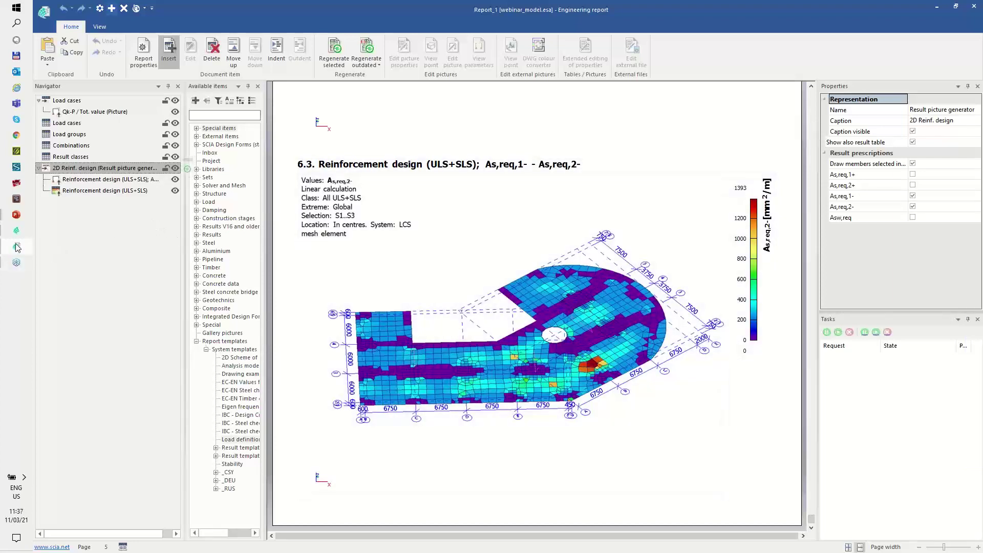
Switch back to the SCIA Engineer model and run the code dependent deflection check for SLS-Quasi (auto) with provided reinforcement
{"action": "left_click", "coordinate": [16, 231]}
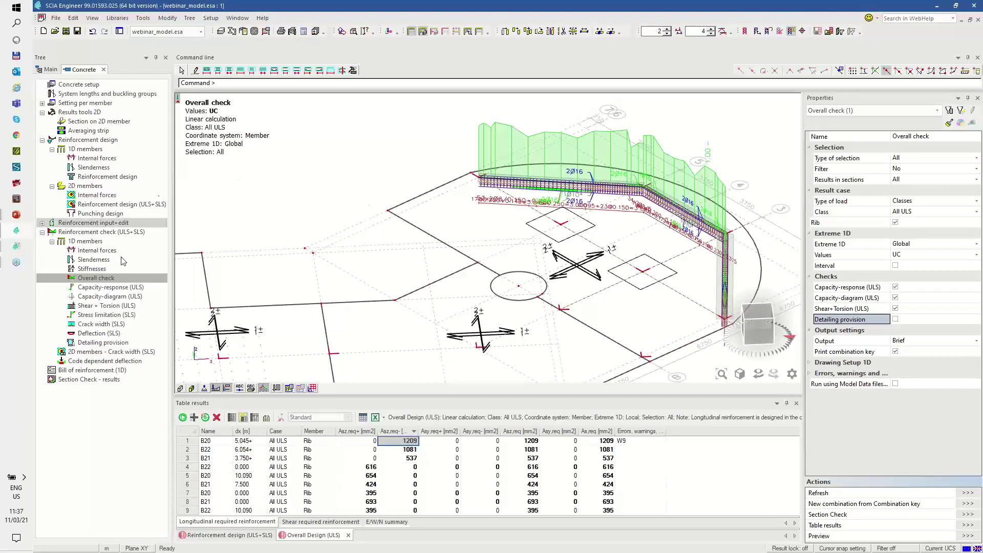
{"action": "left_click", "coordinate": [105, 361]}
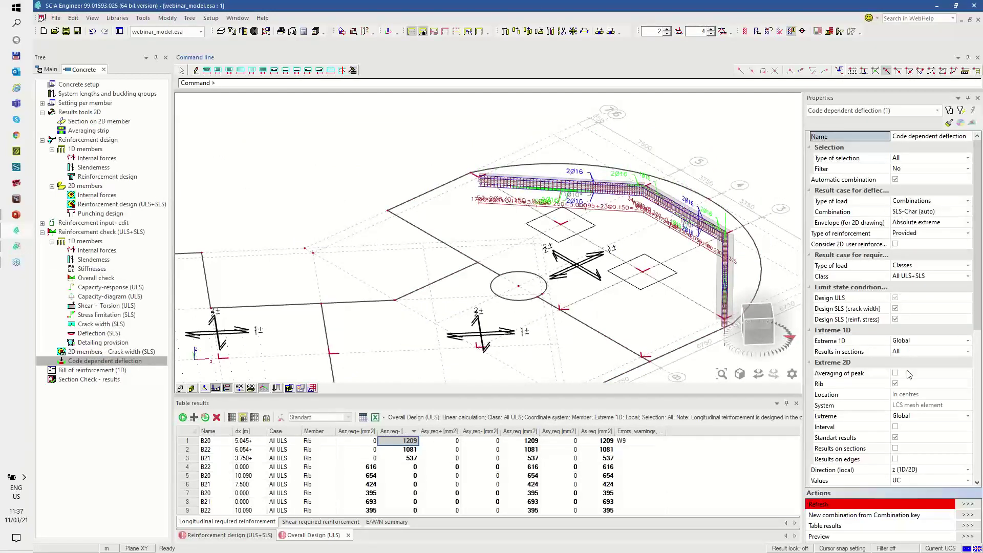
{"action": "left_click", "coordinate": [916, 214]}
{"action": "left_click", "coordinate": [905, 228]}
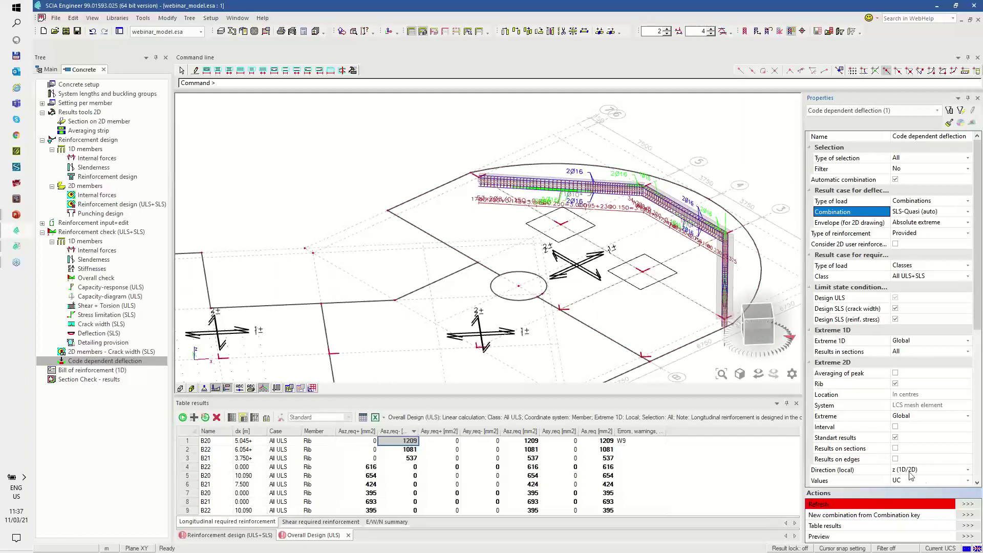
{"action": "left_click", "coordinate": [968, 505]}
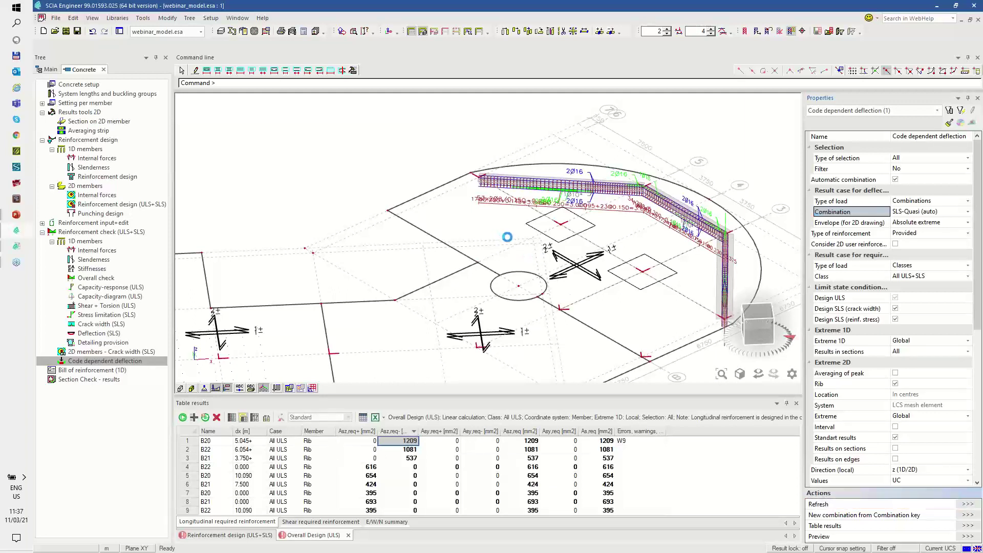
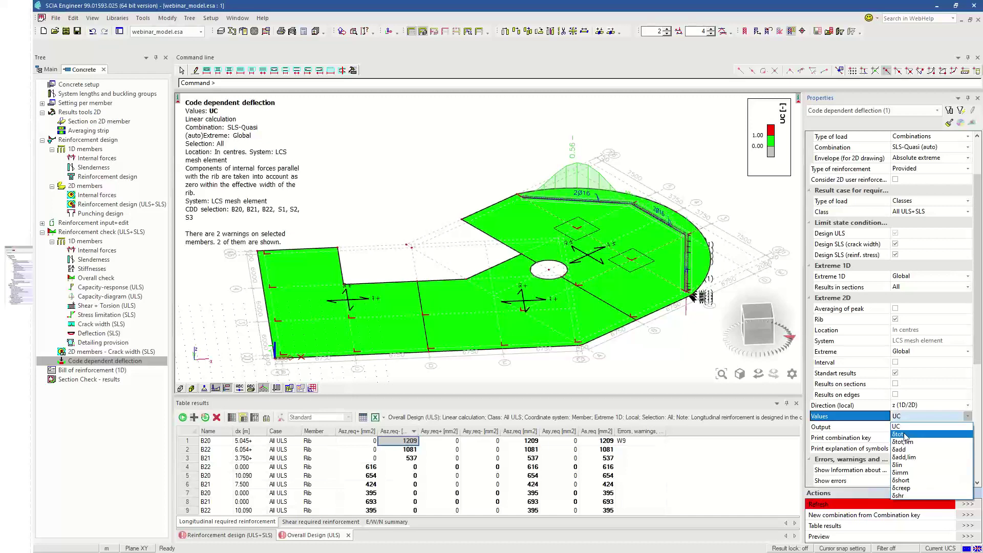
Display the total deflection δtot on the slab and examine the extreme value in the legend
{"action": "left_click", "coordinate": [964, 504]}
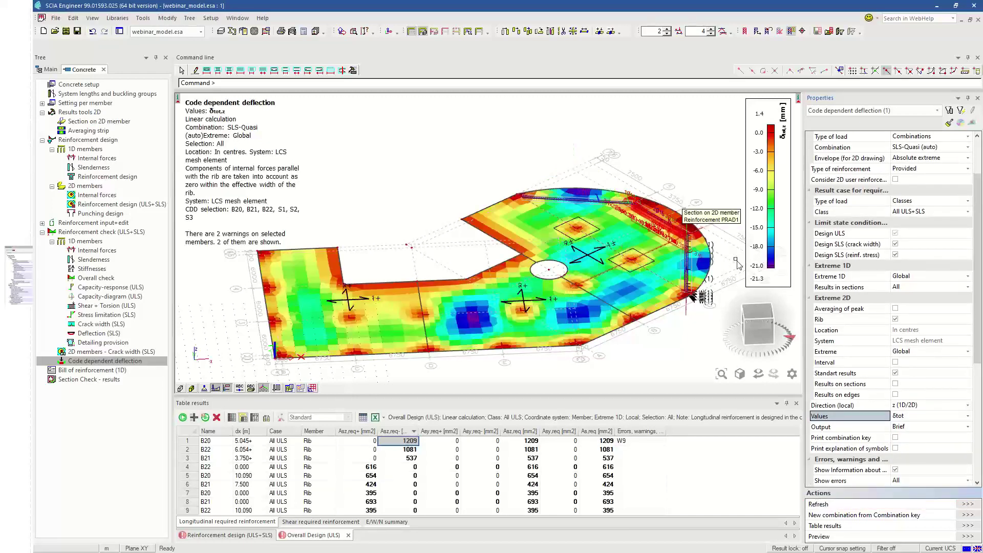
{"action": "mouse_move", "coordinate": [750, 256]}
{"action": "left_mouse_down"}
{"action": "mouse_move", "coordinate": [761, 276]}
{"action": "mouse_move", "coordinate": [776, 264]}
{"action": "left_mouse_up"}
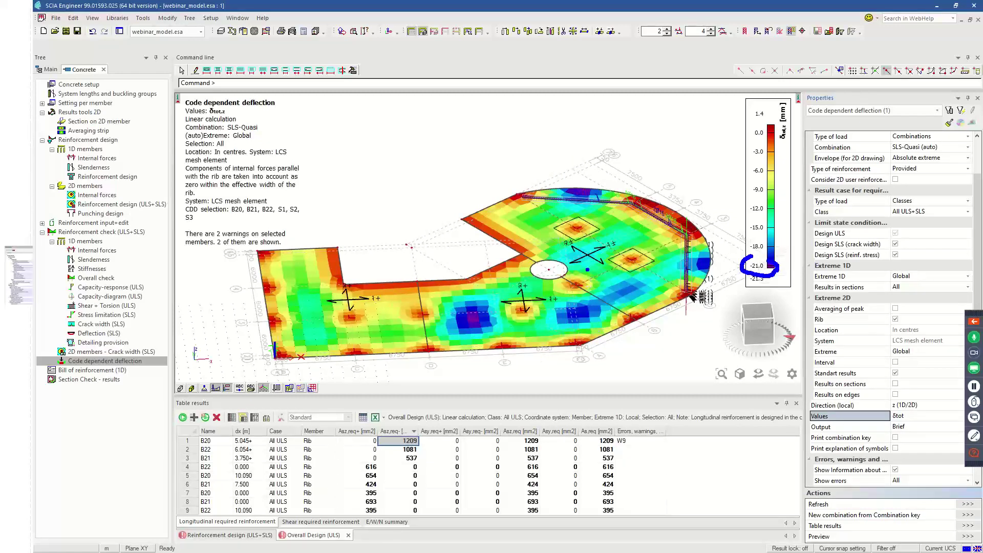
{"action": "key", "text": "Escape"}
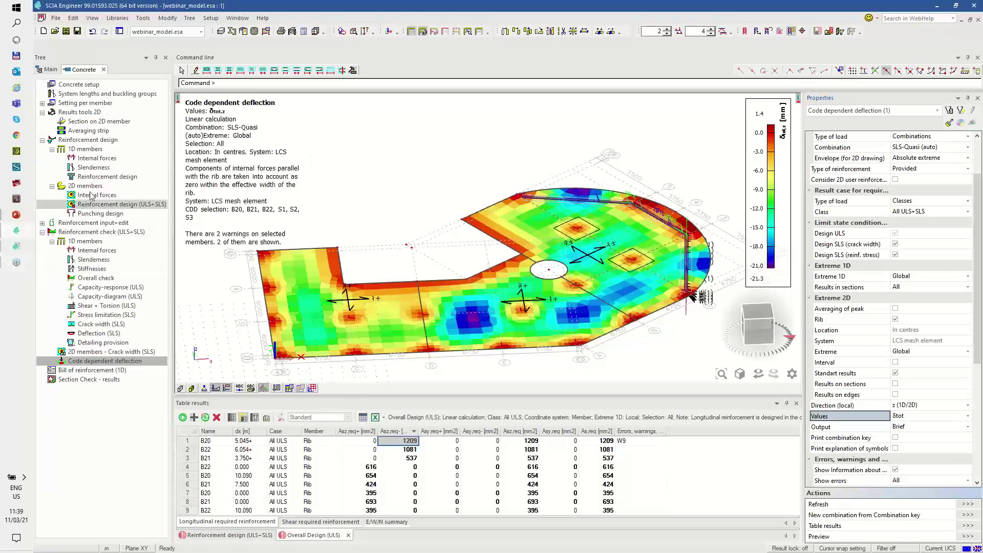
Set the punching design to use combination ULS-Set B (auto) and the provided reinforcement
{"action": "left_click", "coordinate": [110, 214]}
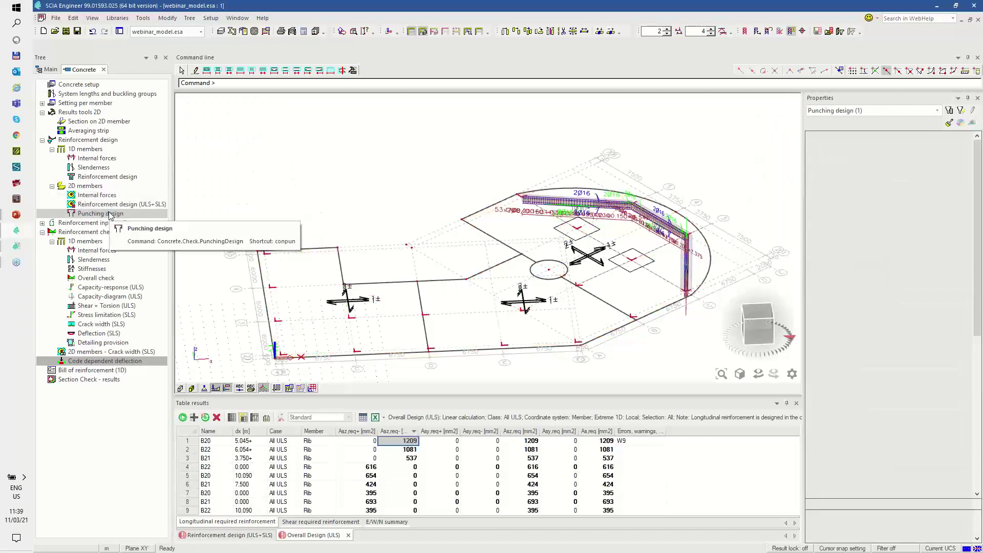
{"action": "left_click", "coordinate": [911, 192]}
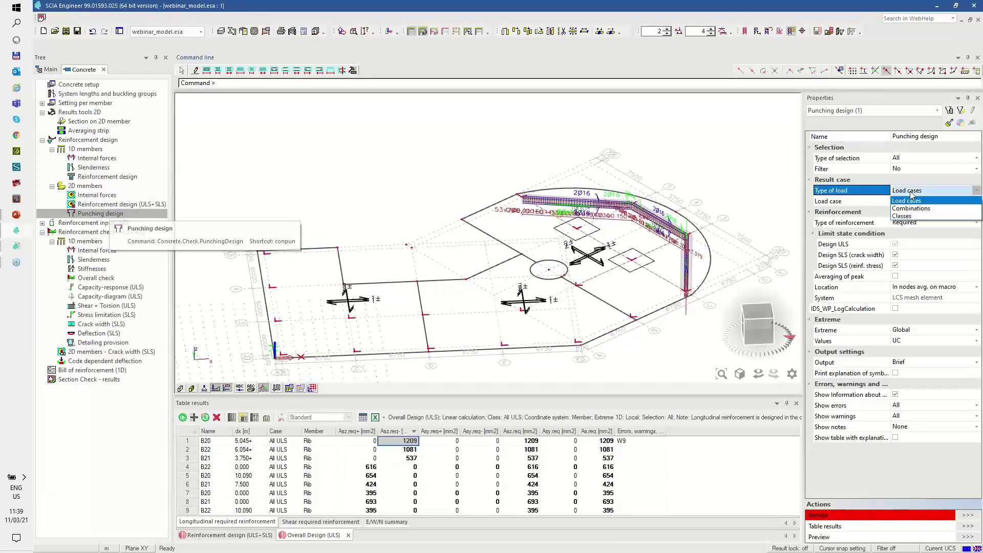
{"action": "left_click", "coordinate": [911, 209]}
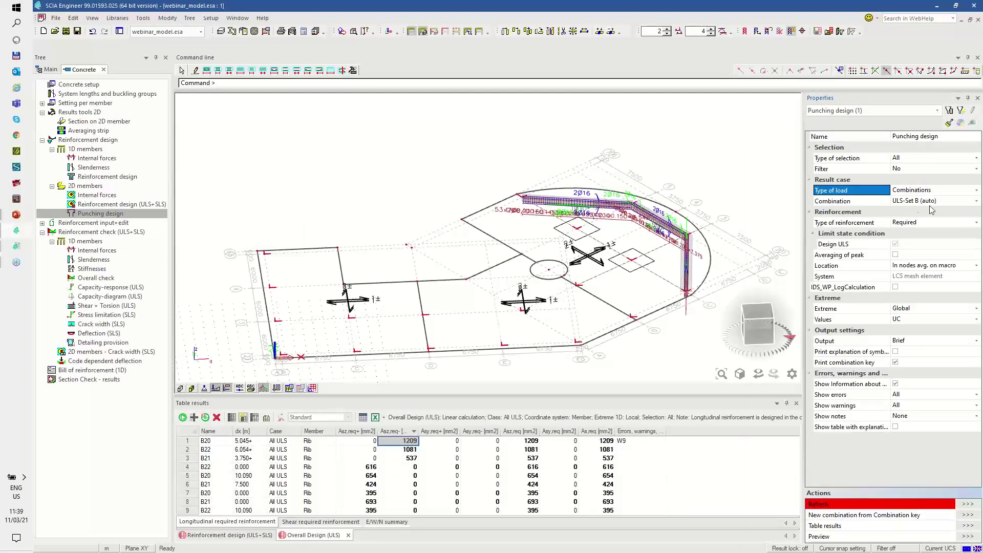
{"action": "left_click", "coordinate": [909, 224]}
{"action": "left_click", "coordinate": [904, 235]}
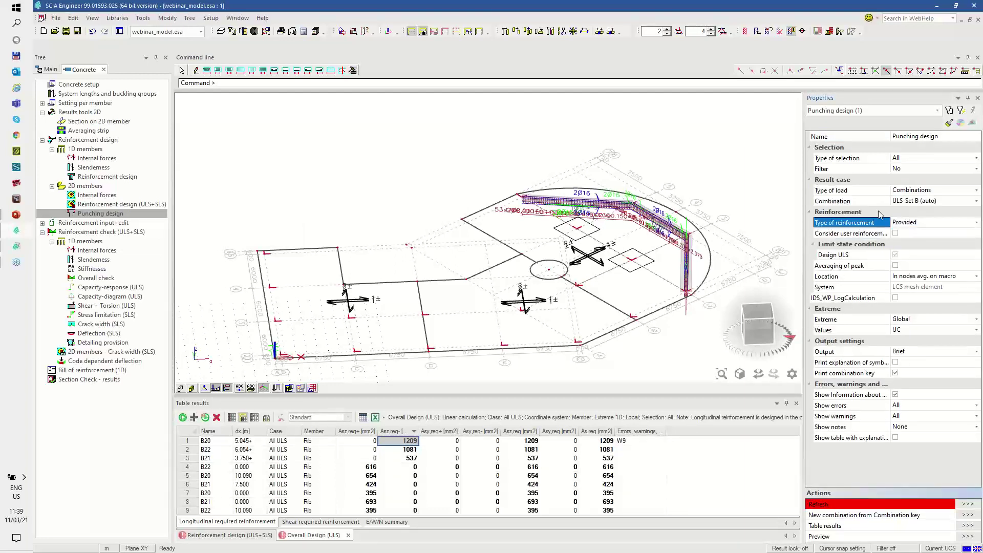
Set the punching design location to in centres with averaging of peaks, and run the design for the unity check at all columns
{"action": "left_click", "coordinate": [916, 276]}
{"action": "left_click", "coordinate": [914, 294]}
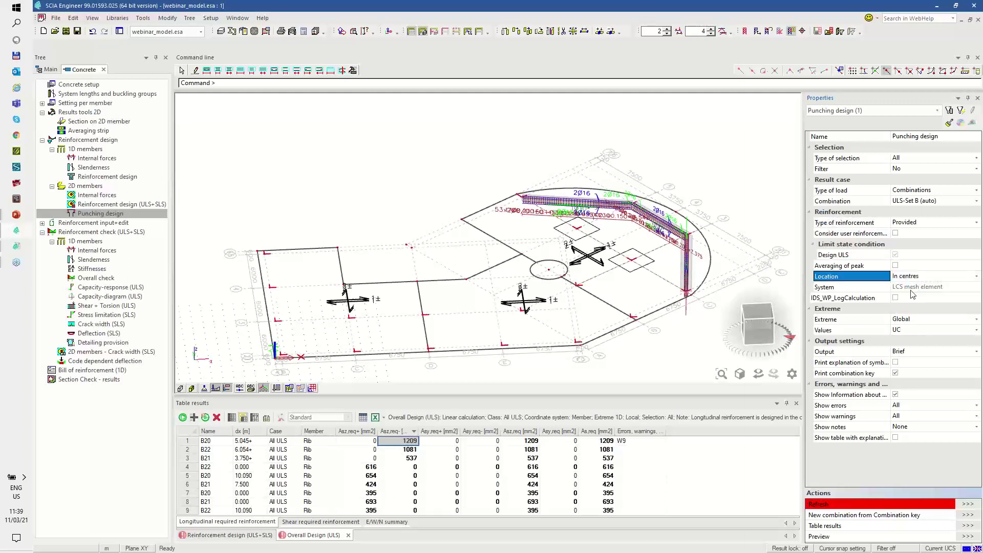
{"action": "left_click", "coordinate": [896, 266]}
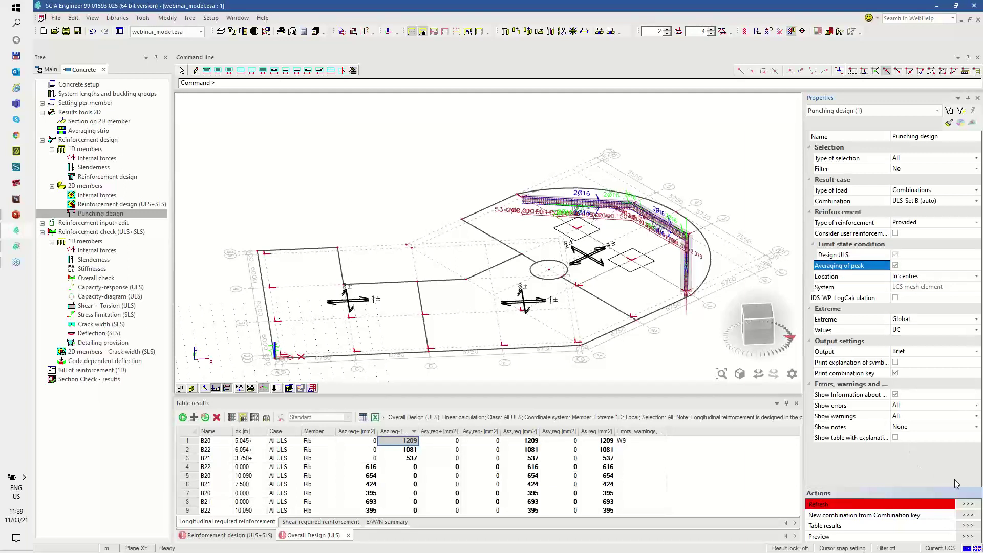
{"action": "left_click", "coordinate": [966, 506]}
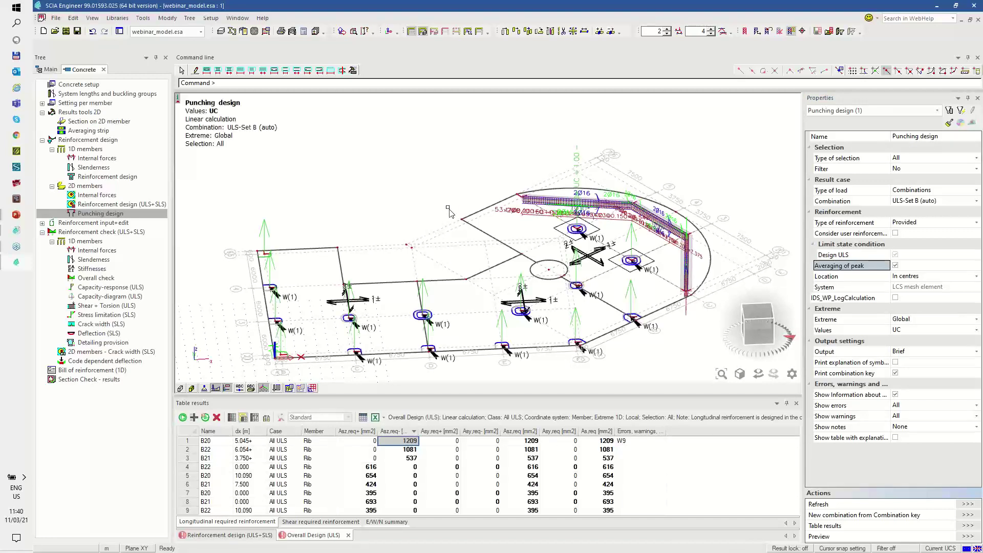
{"action": "middle_click_drag", "start_coordinate": [457, 237], "coordinate": [442, 192]}
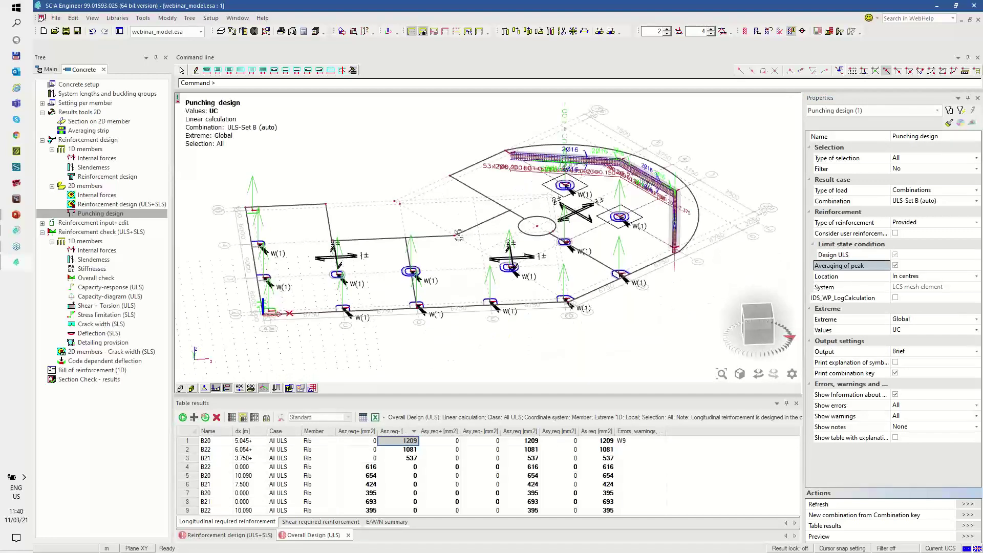
{"action": "scroll", "coordinate": [459, 235], "scroll_direction": "up", "scroll_amount": 2}
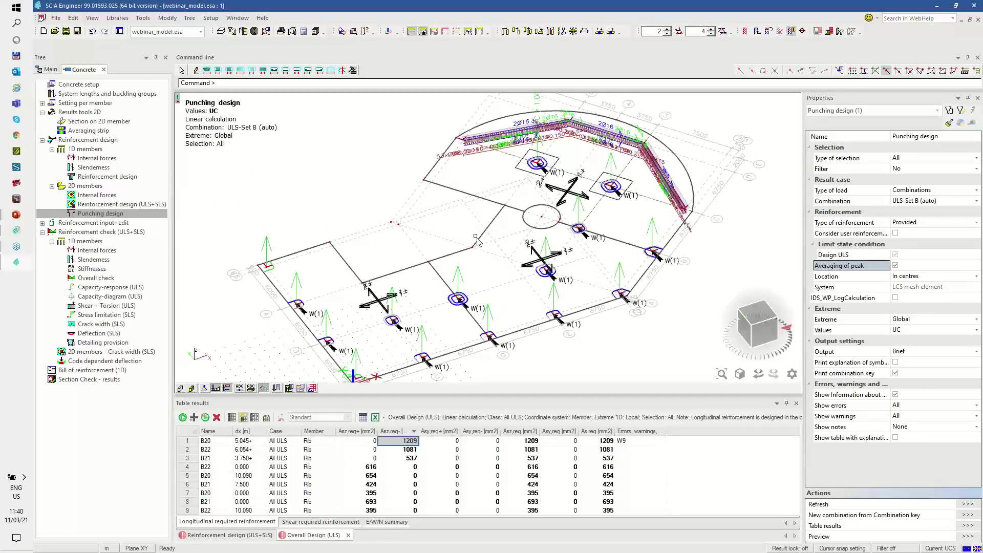
Set the punching design extreme to Node, refresh the results, and load them into the results table
{"action": "left_click", "coordinate": [904, 320]}
{"action": "left_click", "coordinate": [904, 327]}
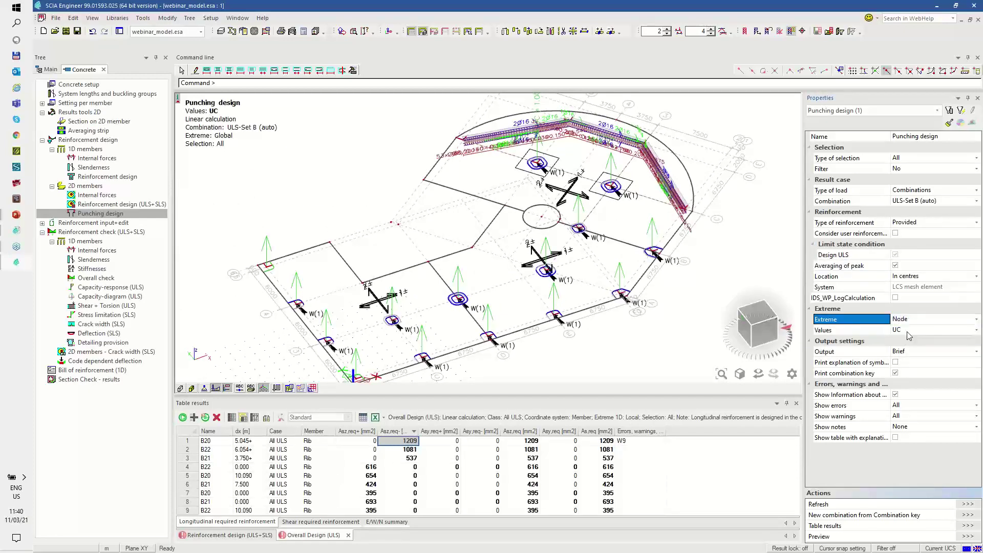
{"action": "left_click", "coordinate": [967, 504]}
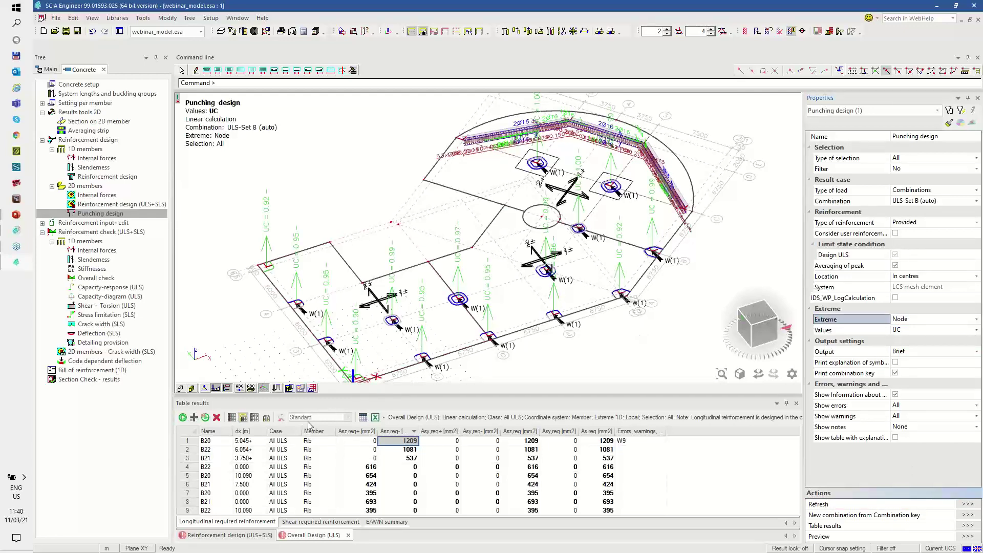
{"action": "left_click", "coordinate": [183, 418]}
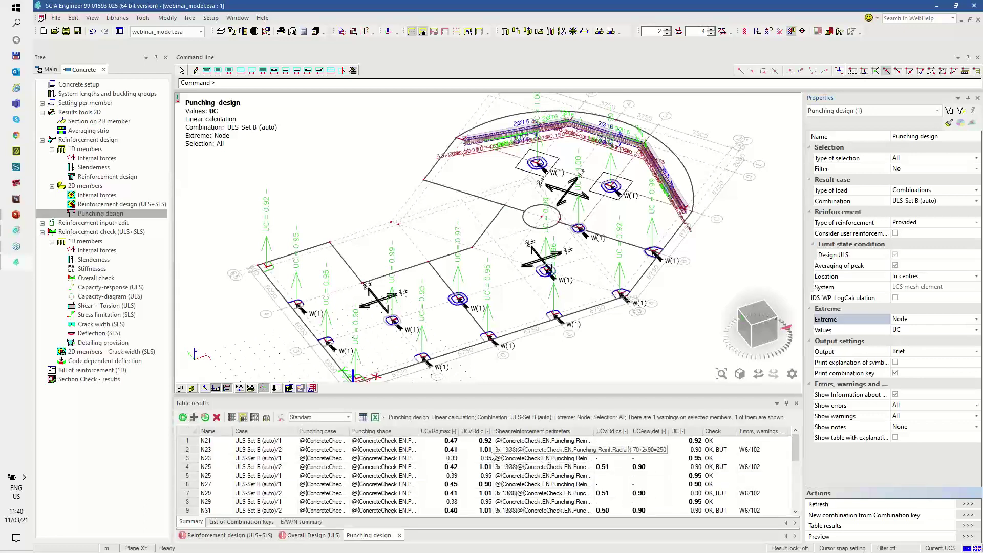
Sort the punching results by UCvRd.max and locate the corner column node N35 in the model
{"action": "left_click", "coordinate": [437, 431]}
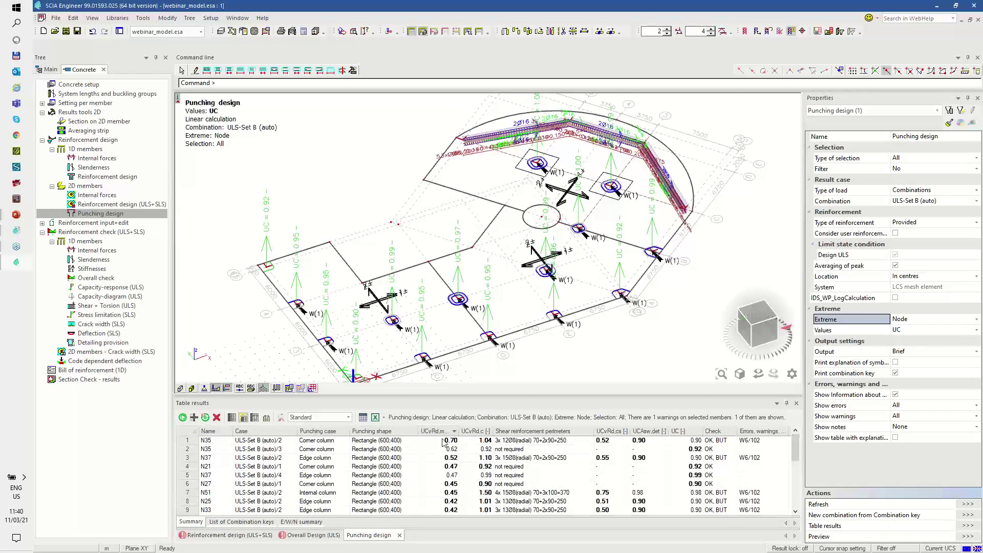
{"action": "left_click_drag", "start_coordinate": [438, 435], "coordinate": [450, 444]}
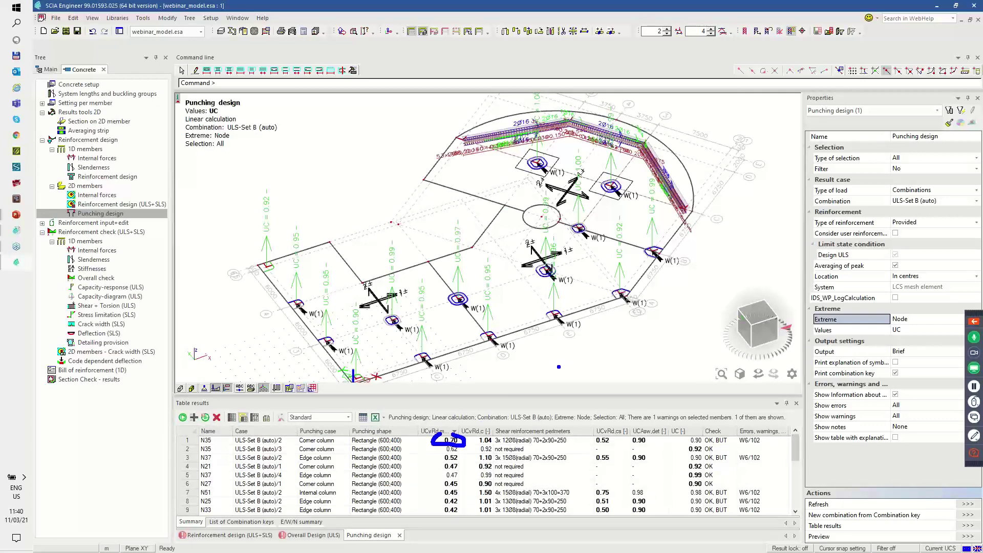
{"action": "left_click", "coordinate": [386, 441]}
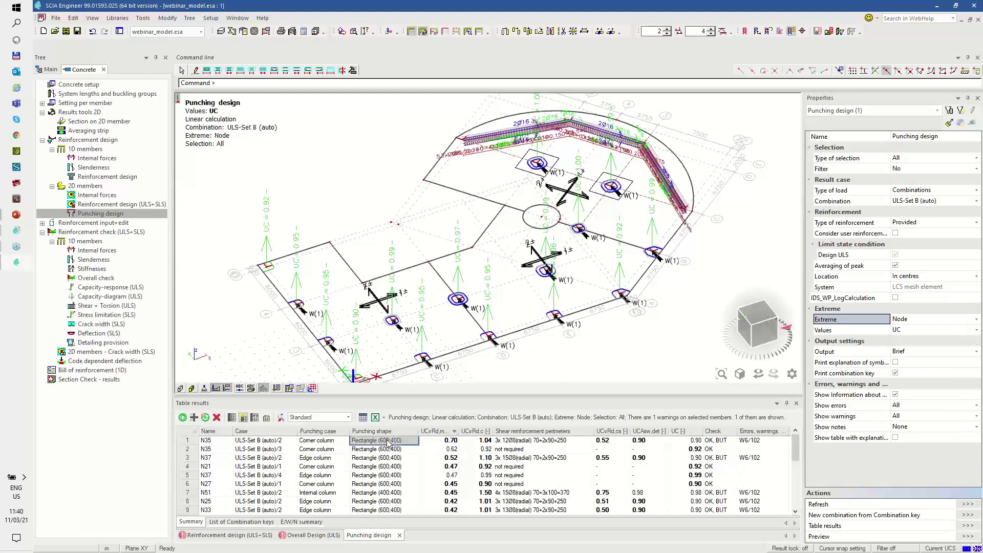
{"action": "scroll", "coordinate": [630, 292], "scroll_direction": "up", "scroll_amount": 5}
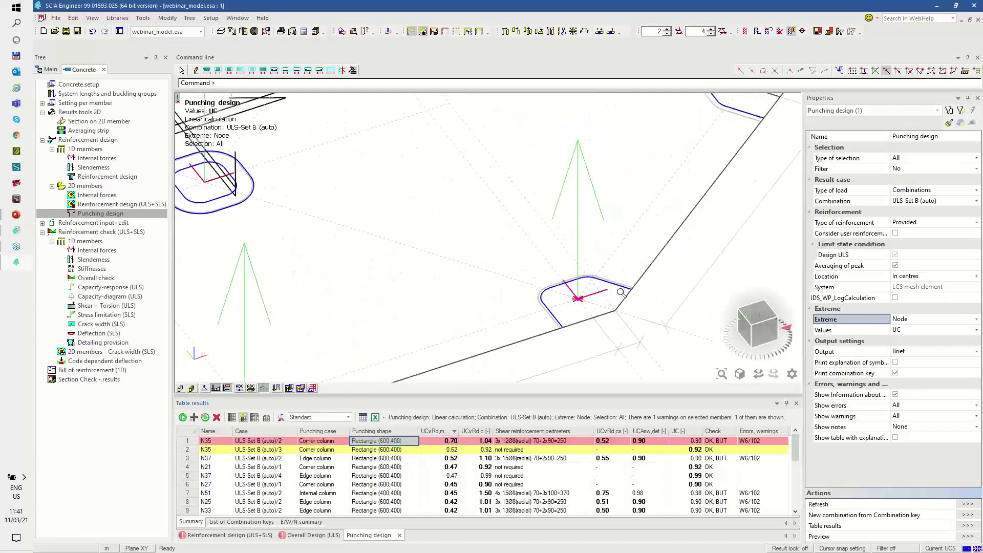
Display the columns with their member surfaces, and refresh the punching design to inspect the control perimeters around the corner columns
{"action": "scroll", "coordinate": [582, 270], "scroll_direction": "down", "scroll_amount": 4}
{"action": "right_click_drag", "start_coordinate": [603, 313], "coordinate": [586, 318], "text": "ctrl"}
{"action": "left_click", "coordinate": [412, 33]}
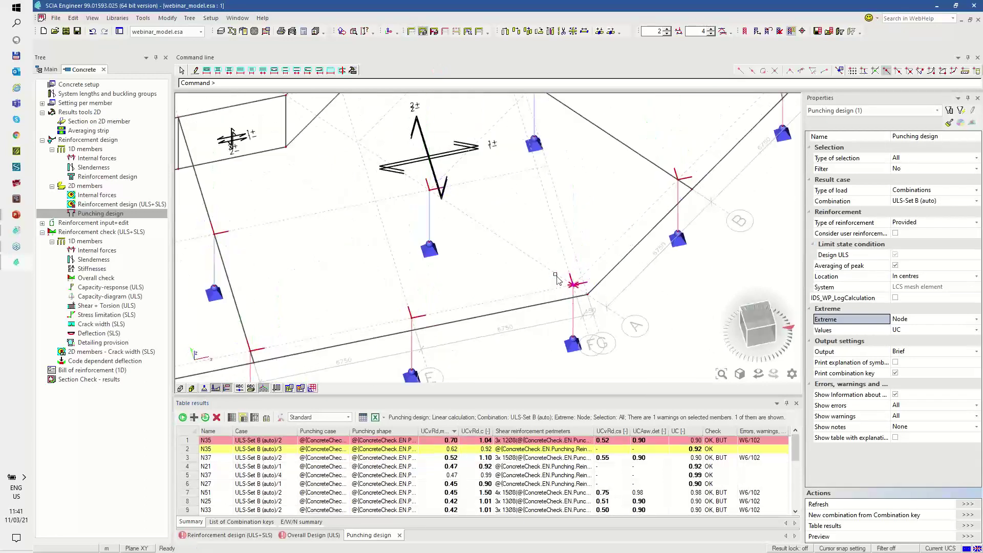
{"action": "scroll", "coordinate": [573, 296], "scroll_direction": "up", "scroll_amount": 2}
{"action": "left_click", "coordinate": [182, 388]}
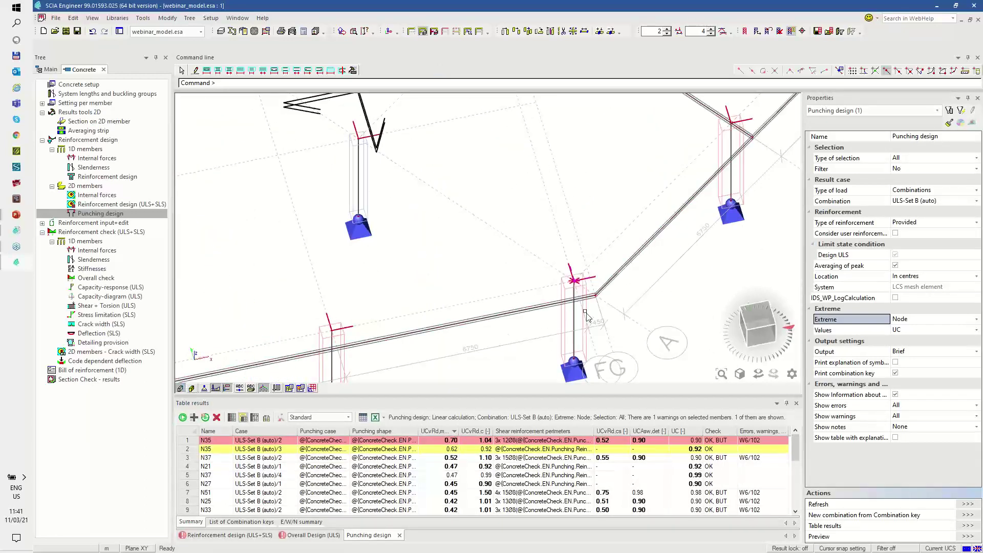
{"action": "left_click", "coordinate": [968, 505]}
{"action": "scroll", "coordinate": [588, 289], "scroll_direction": "up", "scroll_amount": 2}
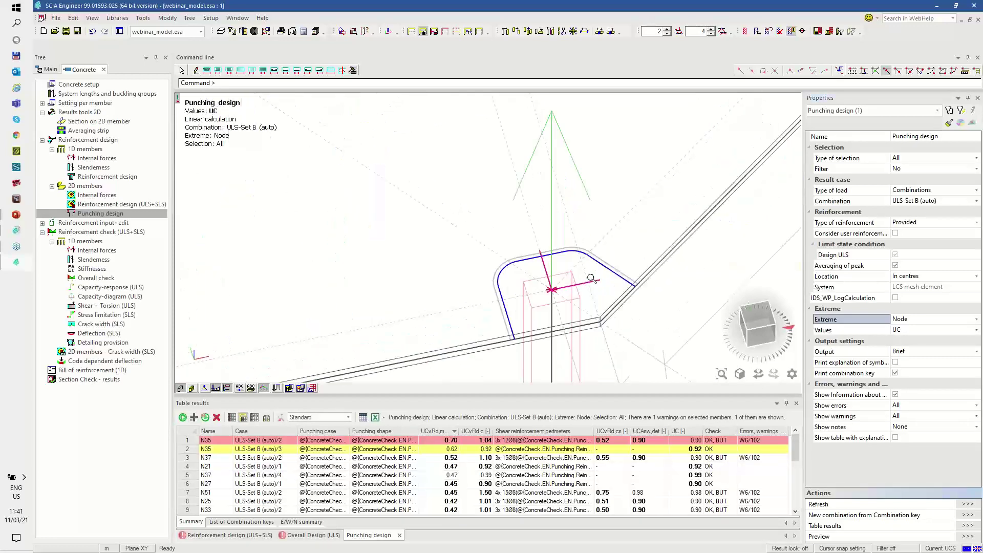
{"action": "scroll", "coordinate": [585, 283], "scroll_direction": "down", "scroll_amount": 3}
{"action": "scroll", "coordinate": [658, 205], "scroll_direction": "up", "scroll_amount": 5}
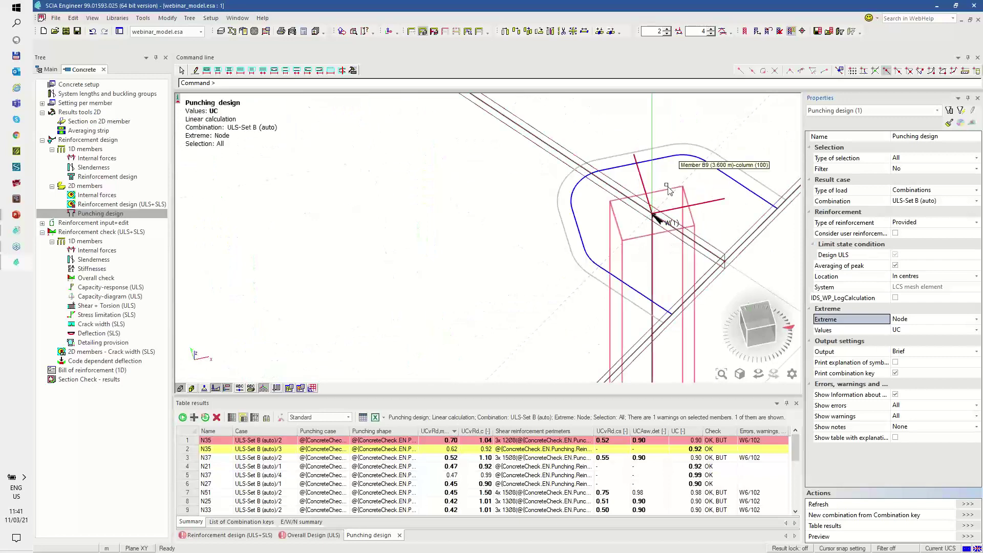
{"action": "scroll", "coordinate": [646, 215], "scroll_direction": "down", "scroll_amount": 3}
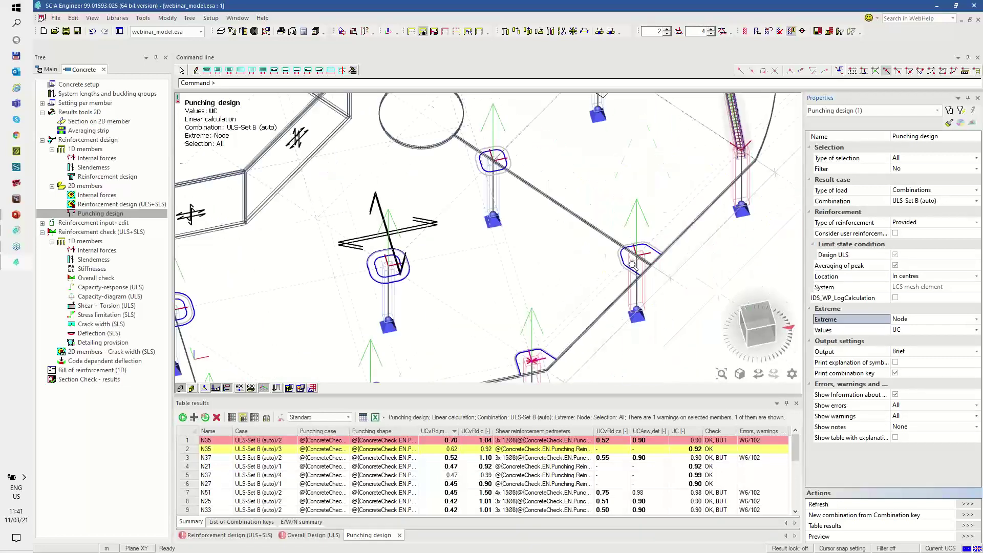
{"action": "middle_click_drag", "start_coordinate": [588, 246], "coordinate": [634, 251]}
Run the 2D reinforcement design (ULS+SLS) for type of values Provided & User, showing As,prov,1-
{"action": "left_click", "coordinate": [102, 204]}
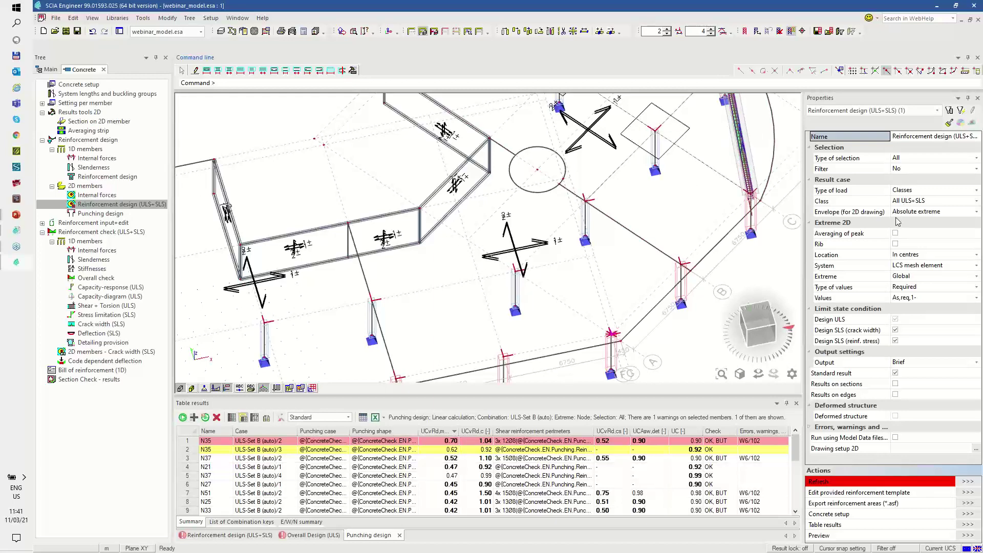
{"action": "left_click", "coordinate": [916, 288]}
{"action": "left_click", "coordinate": [915, 288]}
{"action": "left_click", "coordinate": [917, 313]}
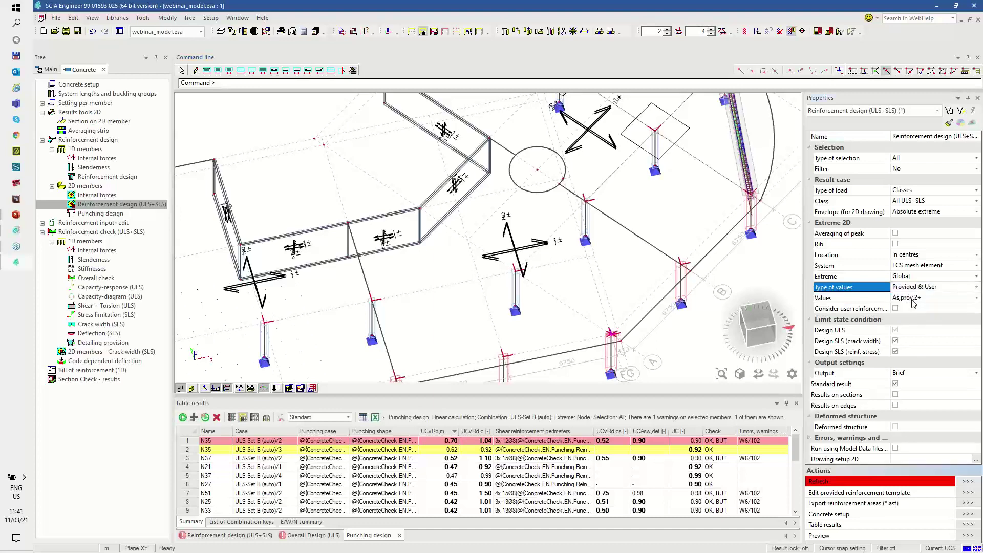
{"action": "left_click", "coordinate": [919, 298]}
{"action": "left_click", "coordinate": [919, 298]}
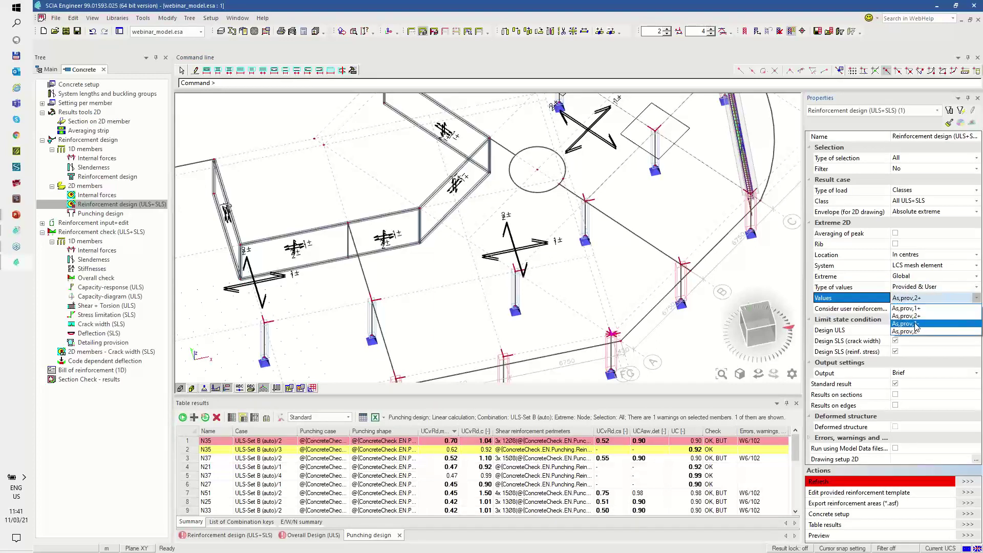
{"action": "left_click", "coordinate": [918, 324]}
{"action": "left_click", "coordinate": [967, 482]}
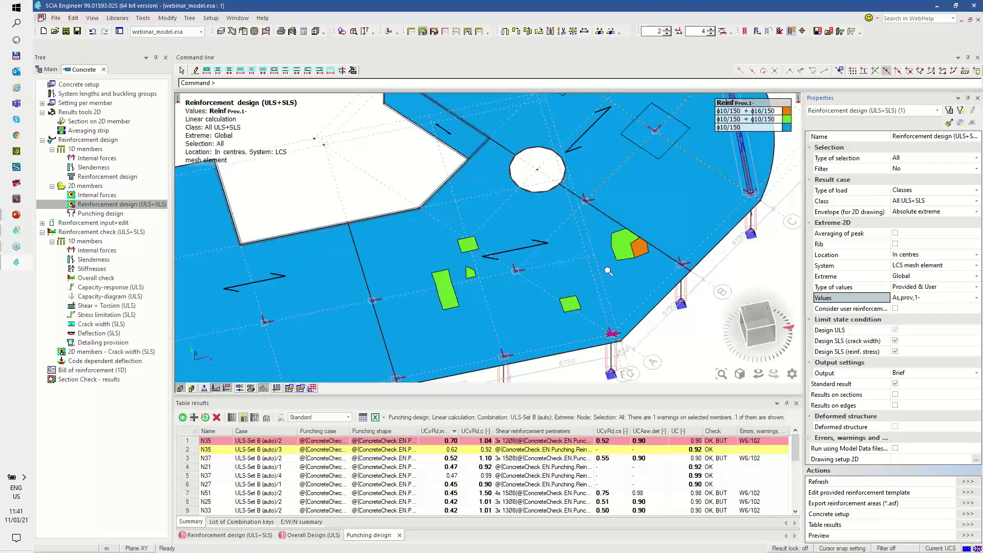
Examine the slab areas where additional provided reinforcement is required in direction 1-, using the reinforcement legend
{"action": "scroll", "coordinate": [608, 275], "scroll_direction": "down", "scroll_amount": 5}
{"action": "scroll", "coordinate": [652, 213], "scroll_direction": "up", "scroll_amount": 3}
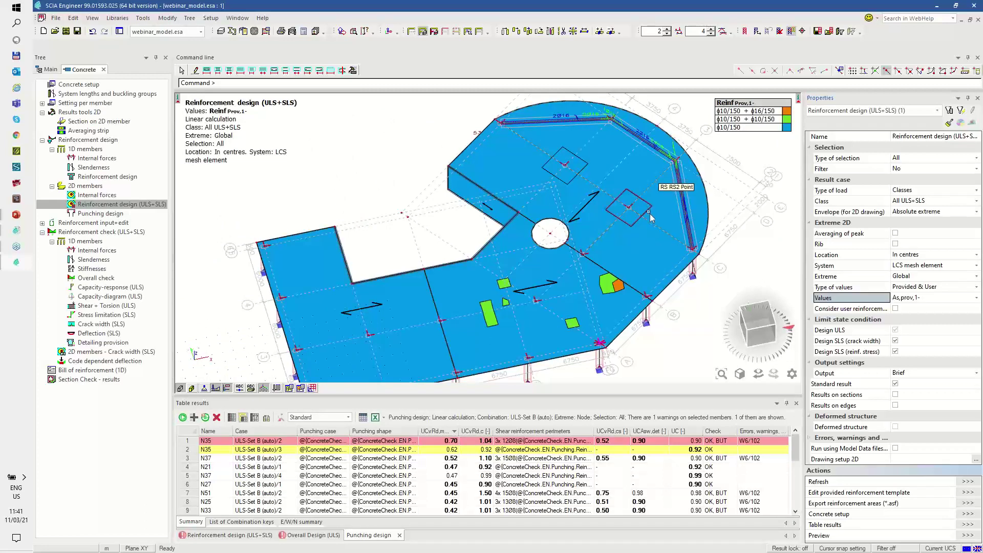
{"action": "scroll", "coordinate": [613, 277], "scroll_direction": "up", "scroll_amount": 3}
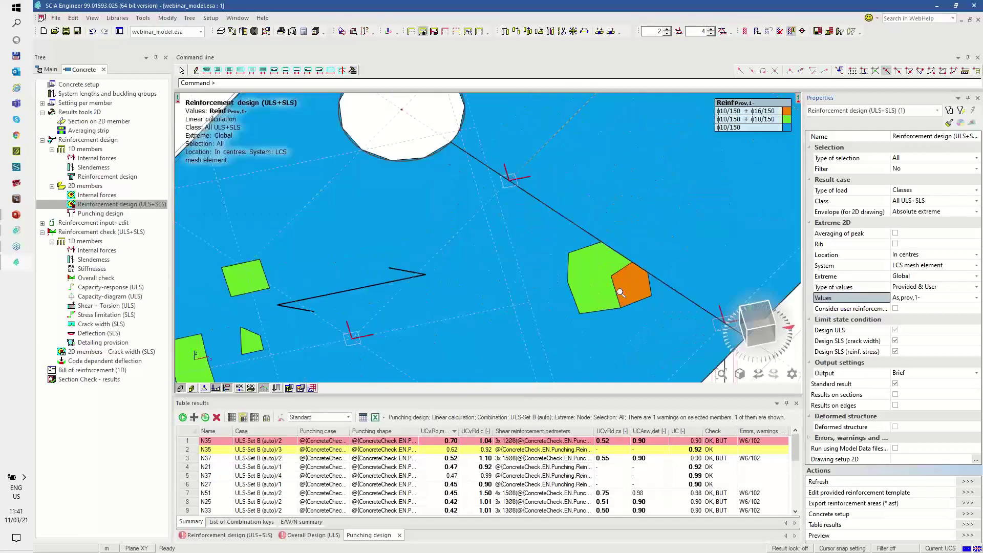
{"action": "scroll", "coordinate": [593, 267], "scroll_direction": "down", "scroll_amount": 1}
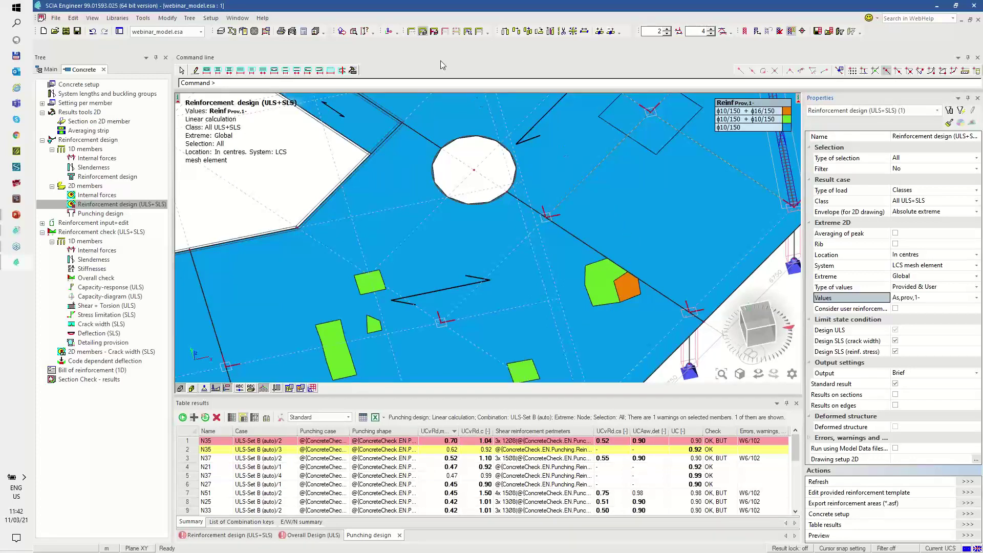
{"action": "scroll", "coordinate": [517, 149], "scroll_direction": "down", "scroll_amount": 3}
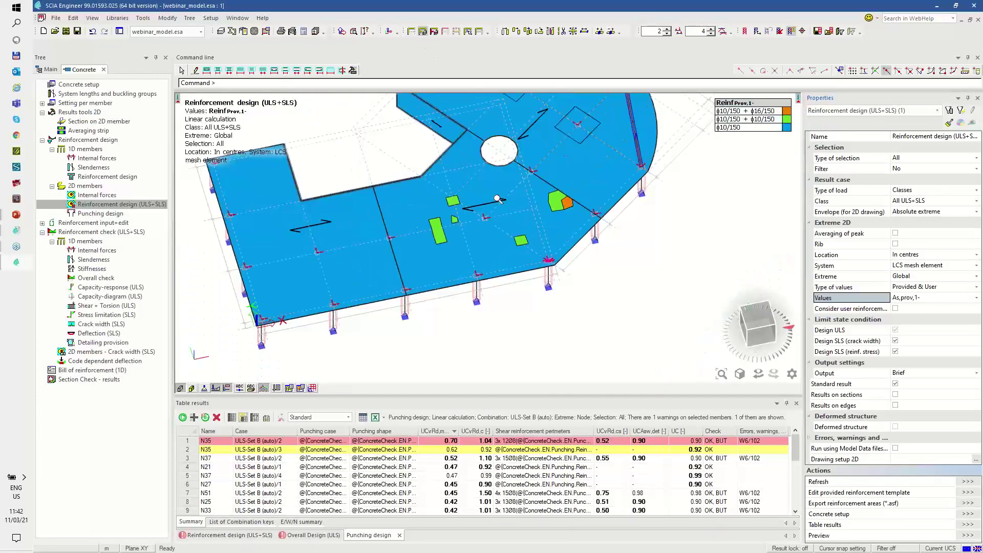
{"action": "scroll", "coordinate": [475, 227], "scroll_direction": "up", "scroll_amount": 2}
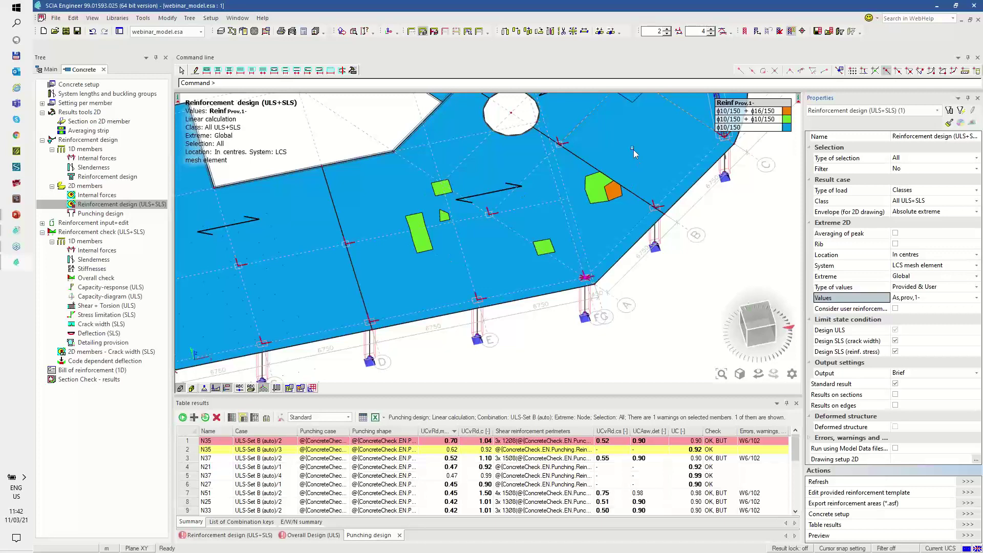
{"action": "scroll", "coordinate": [634, 147], "scroll_direction": "up", "scroll_amount": 2}
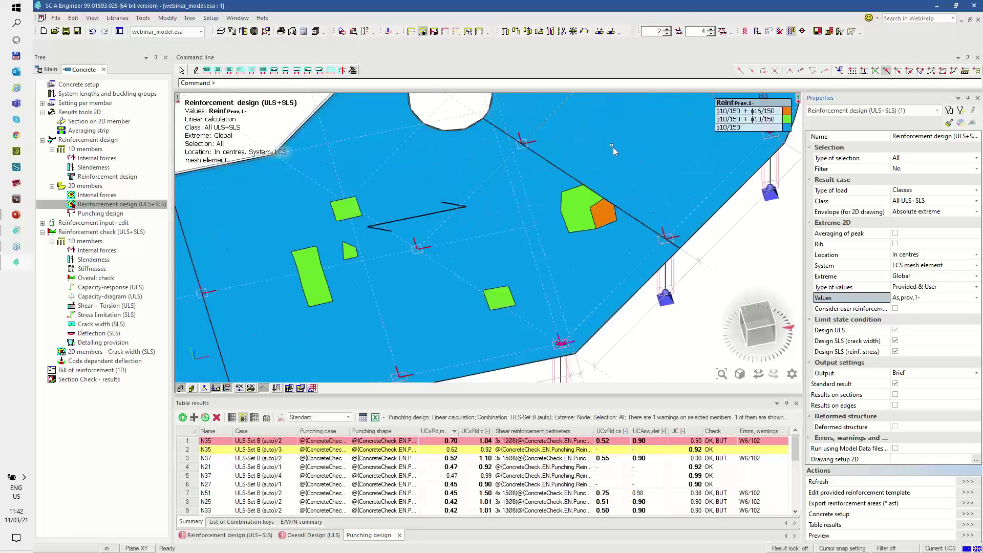
Look up the keyboard shortcut assigned to the Reinforcement 2D command by searching the customization commands for "Reinf"
{"action": "right_click", "coordinate": [446, 48]}
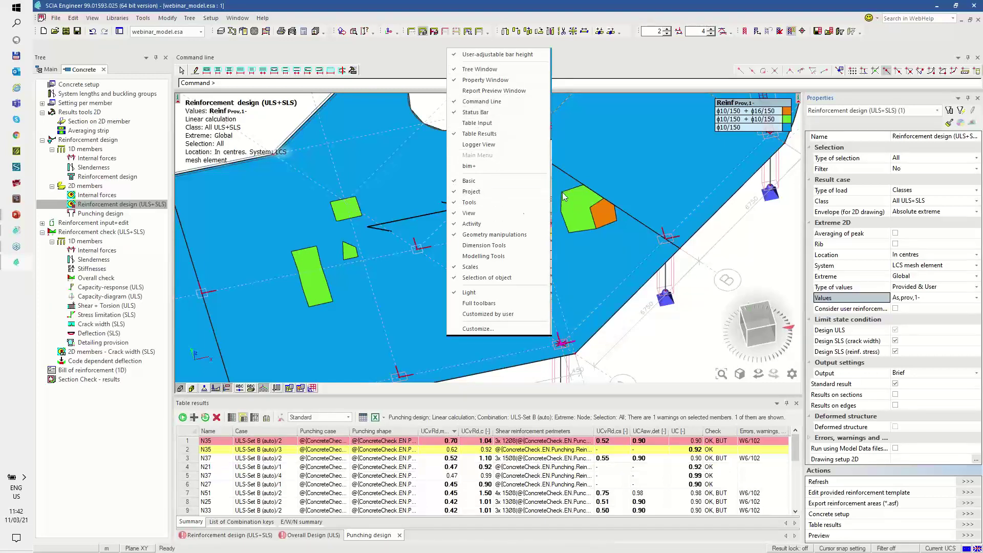
{"action": "left_click", "coordinate": [477, 328]}
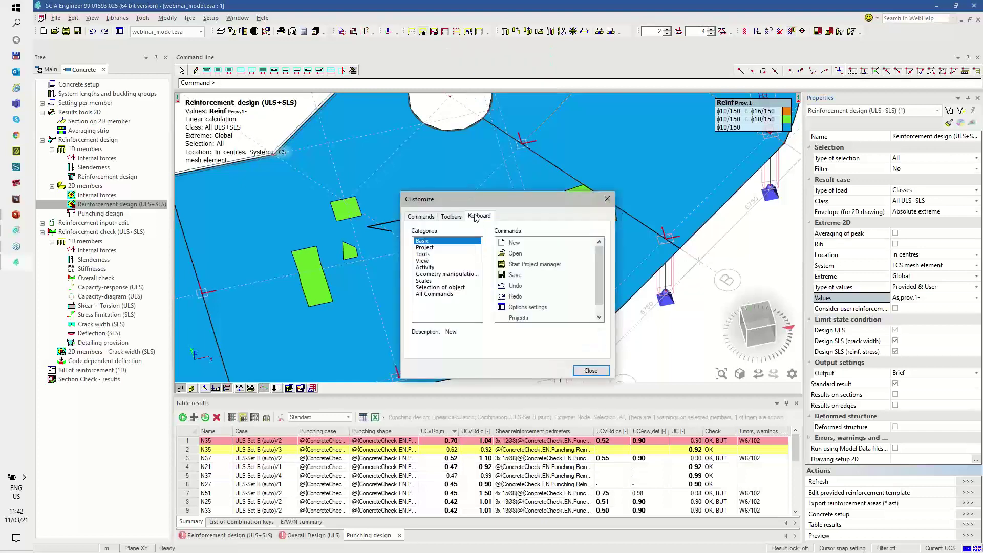
{"action": "left_click", "coordinate": [476, 217]}
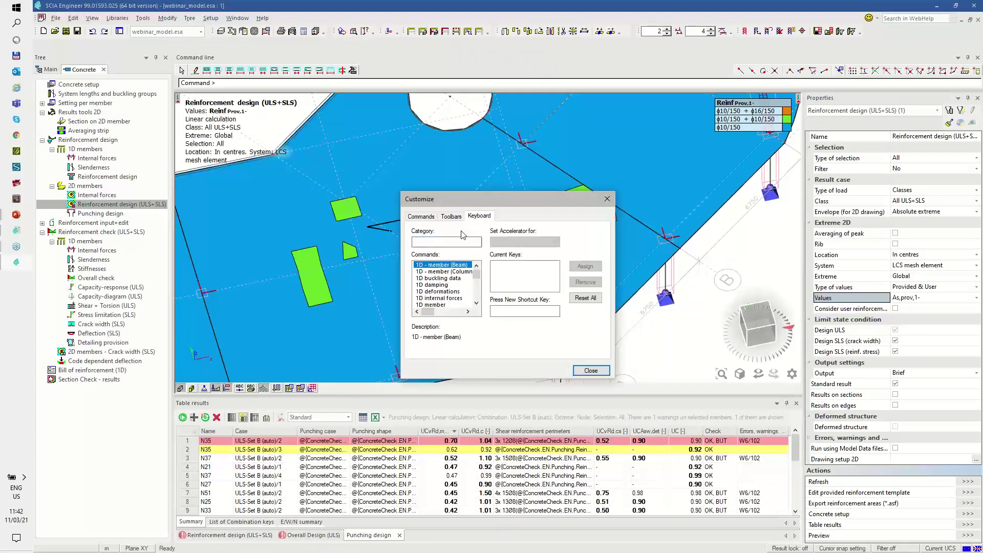
{"action": "type", "text": "Reinf"}
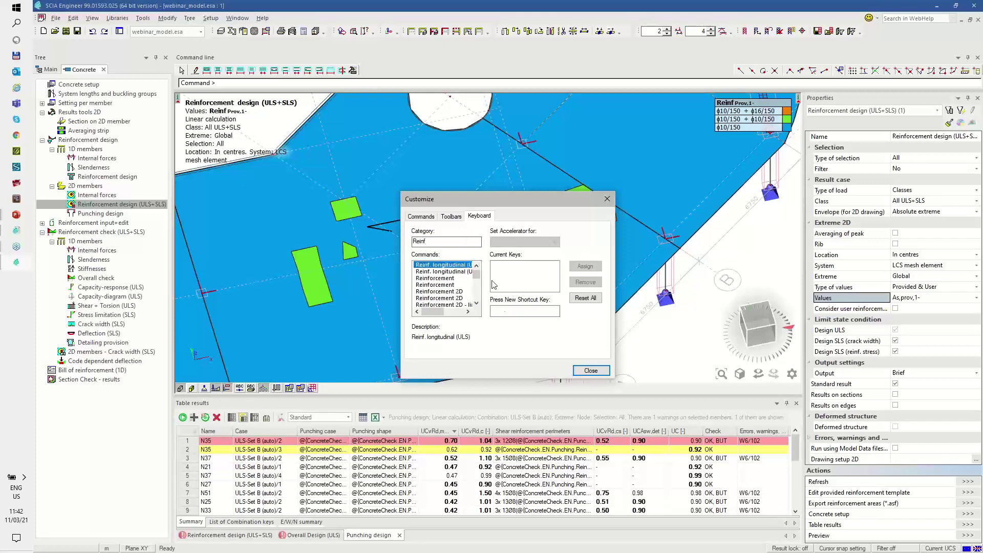
{"action": "left_click", "coordinate": [467, 291]}
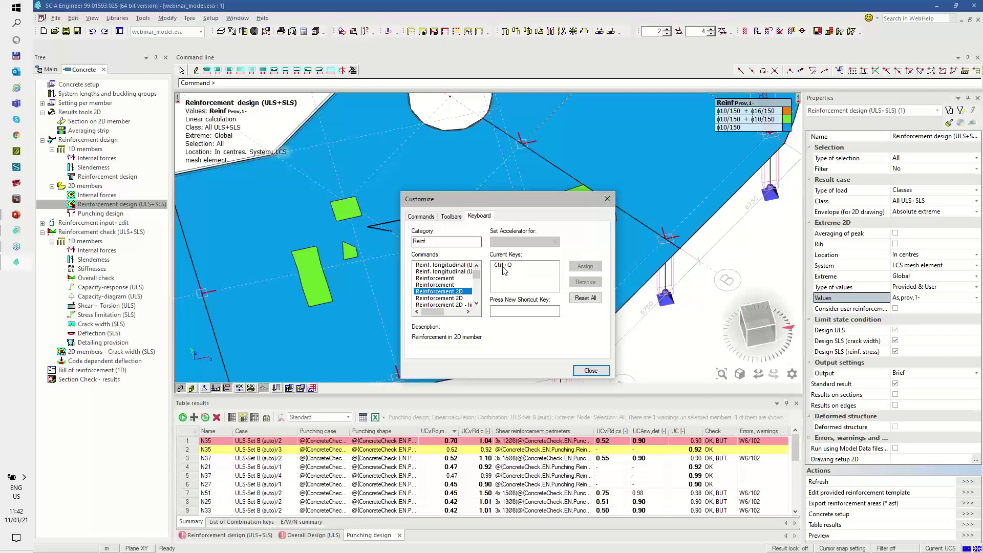
{"action": "left_click", "coordinate": [586, 369]}
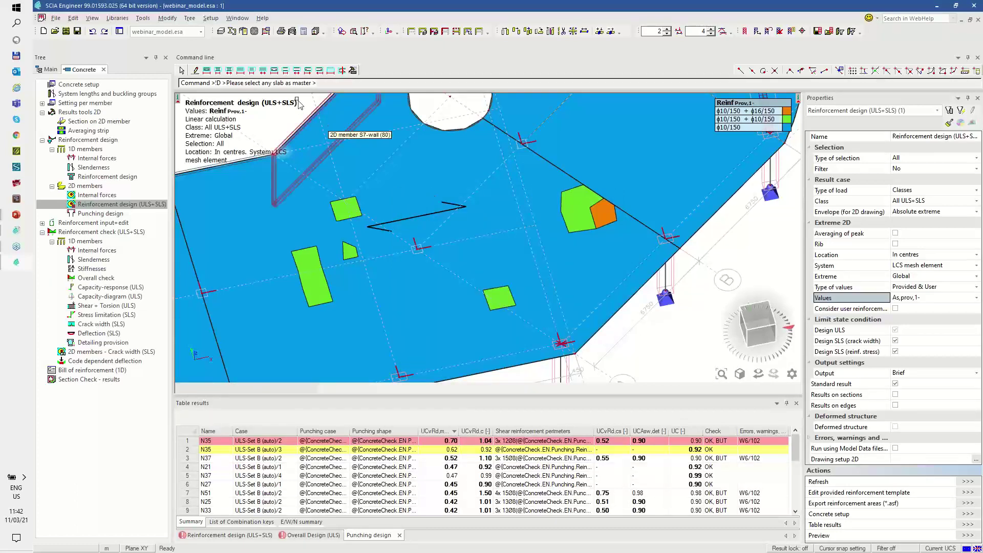
Start a 2D reinforcement on slab S2 and set direction 1 to a 16 mm diameter with 35 mm concrete cover
{"action": "left_click", "coordinate": [617, 310]}
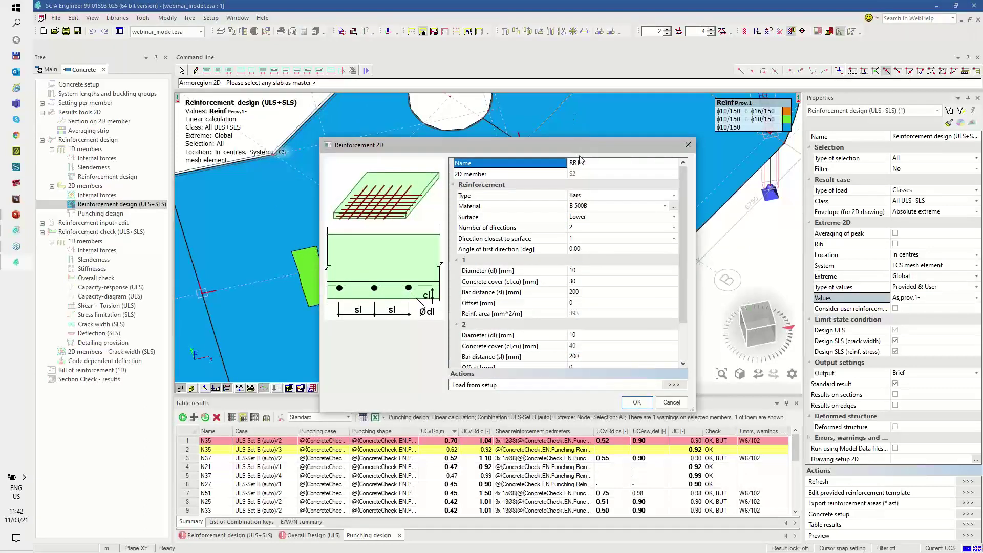
{"action": "left_click_drag", "start_coordinate": [579, 155], "coordinate": [605, 292]}
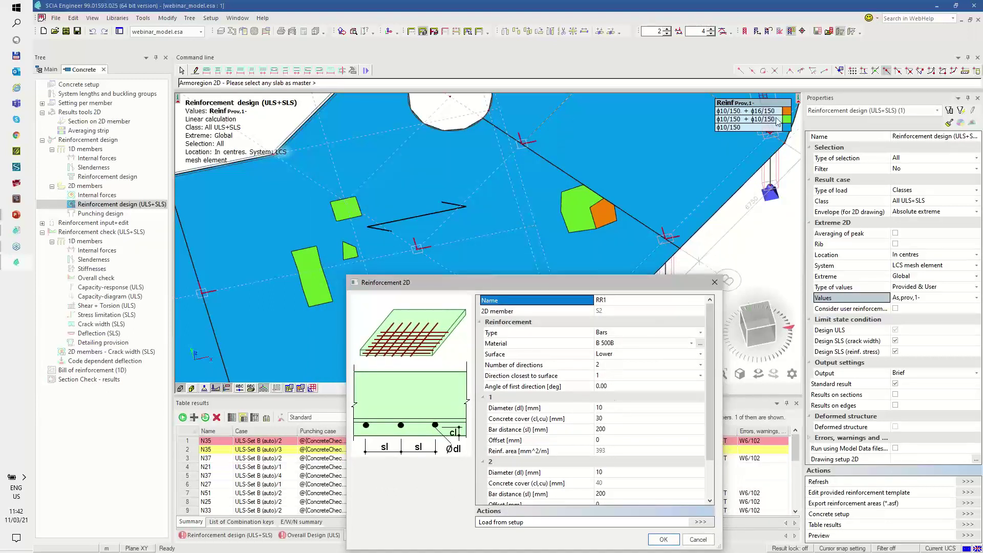
{"action": "left_click", "coordinate": [607, 410]}
{"action": "left_click", "coordinate": [599, 408]}
{"action": "type", "text": "16"}
{"action": "key", "text": "Return"}
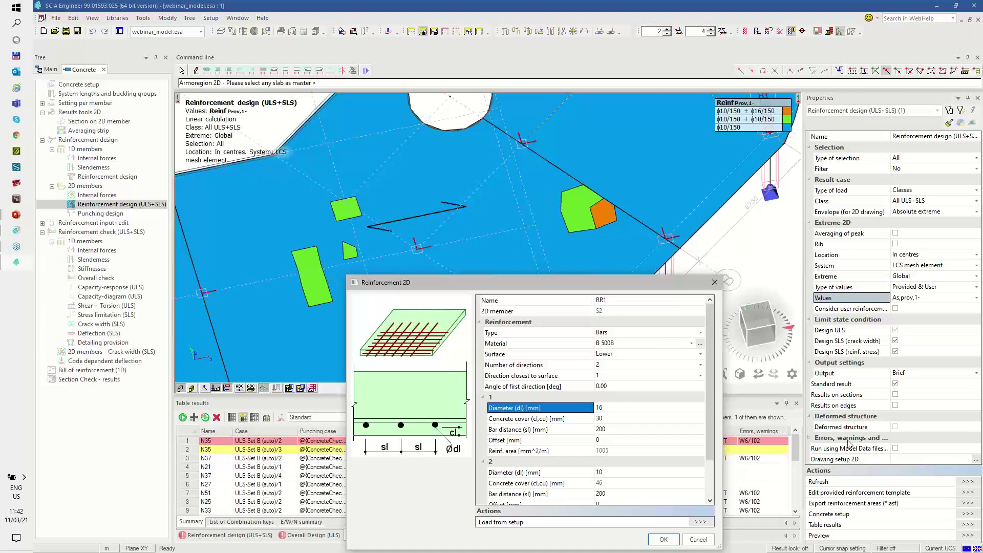
{"action": "left_click", "coordinate": [608, 419]}
{"action": "type", "text": "35"}
{"action": "key", "text": "Return"}
Set the direction 2 bar diameter to 16 mm and the bar distance in both directions to 150 mm
{"action": "left_click", "coordinate": [605, 473]}
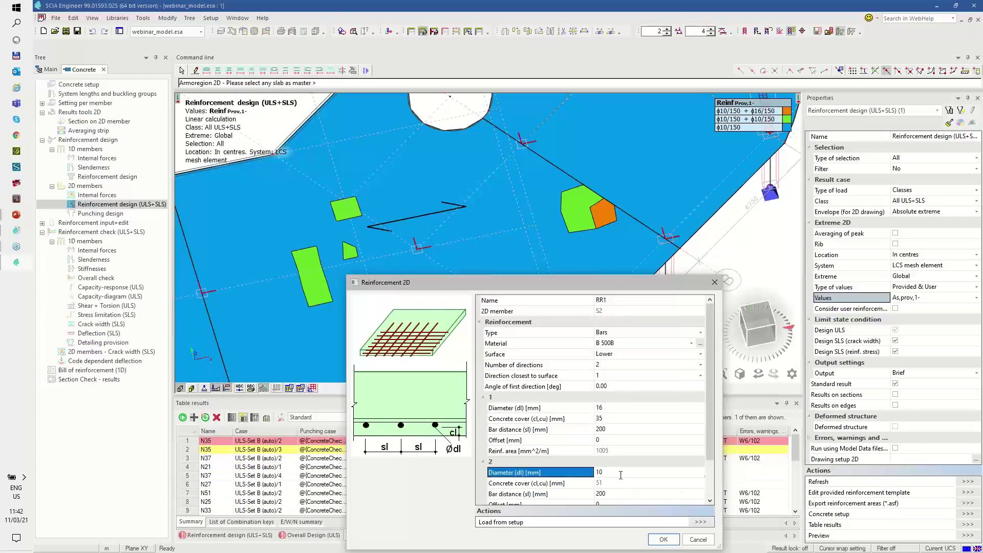
{"action": "key", "text": "Return"}
{"action": "left_click", "coordinate": [610, 429]}
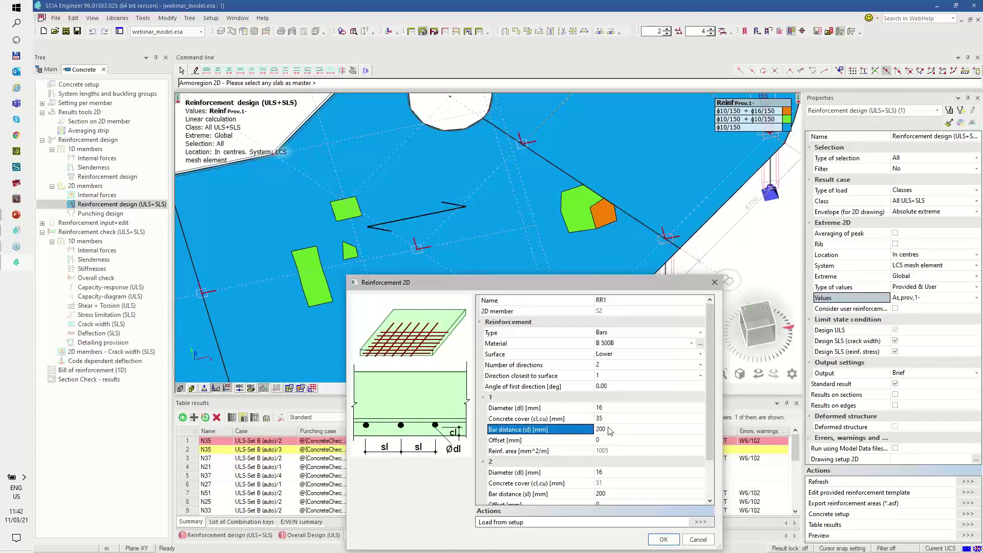
{"action": "type", "text": "150"}
{"action": "key", "text": "Return"}
{"action": "left_click", "coordinate": [607, 492]}
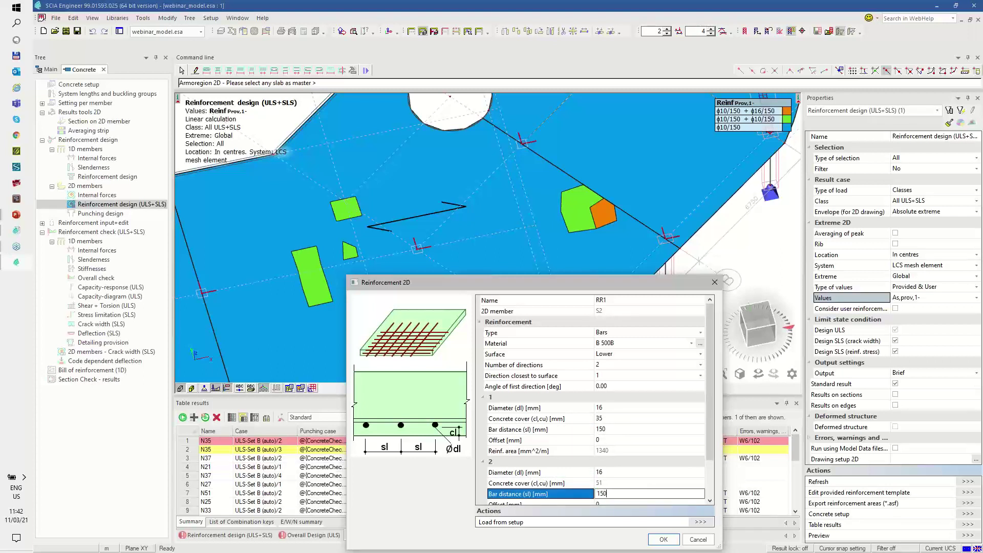
{"action": "key", "text": "Return"}
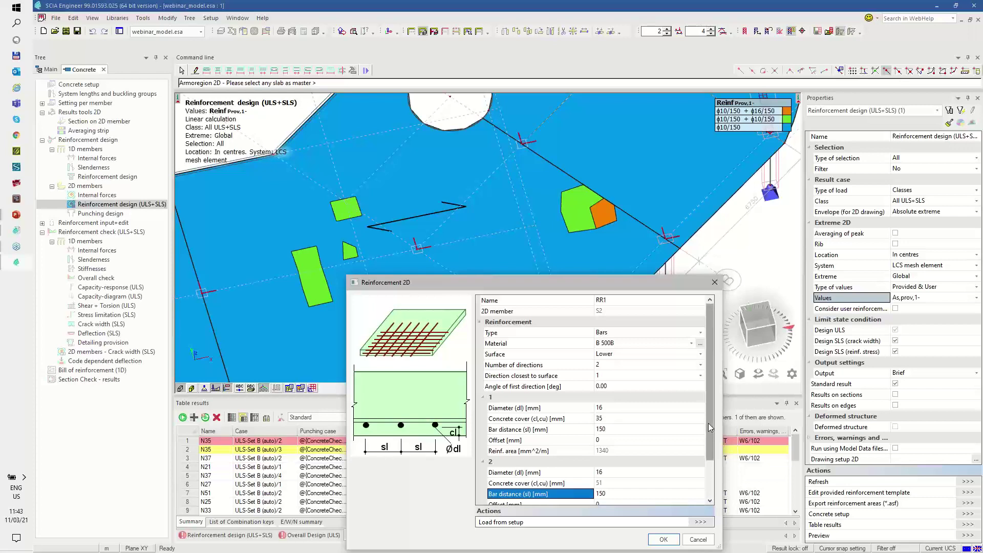
Confirm the 2D reinforcement parameters and draw a rectangular region around the adjoining green and orange areas beside the slab's diagonal edge
{"action": "left_click_drag", "start_coordinate": [635, 282], "coordinate": [550, 227]}
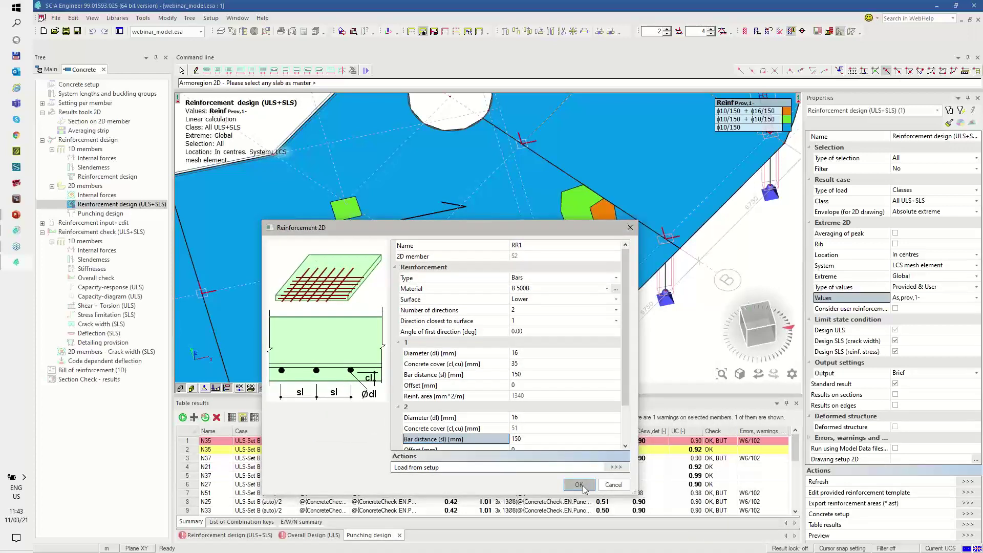
{"action": "left_click", "coordinate": [578, 485]}
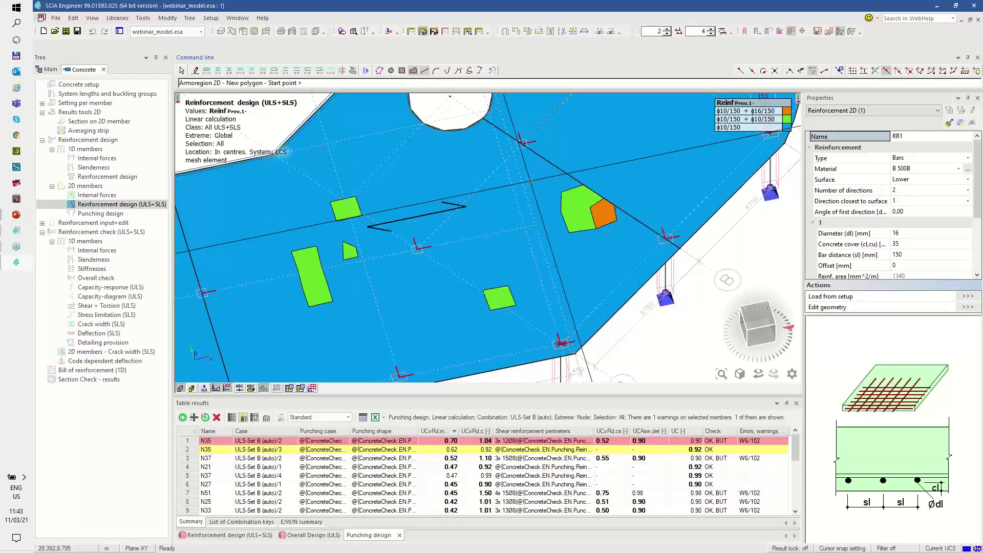
{"action": "left_click", "coordinate": [530, 180]}
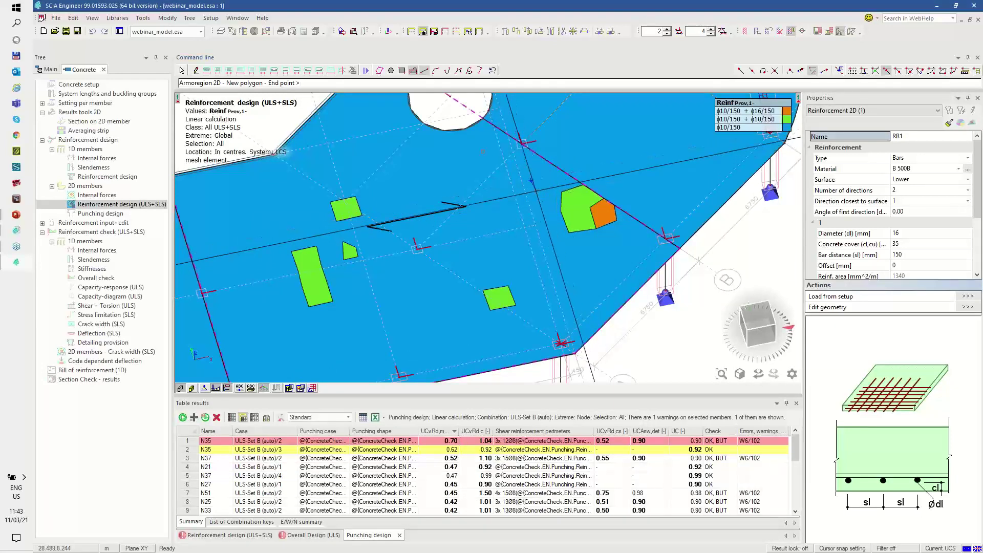
{"action": "left_click", "coordinate": [402, 70]}
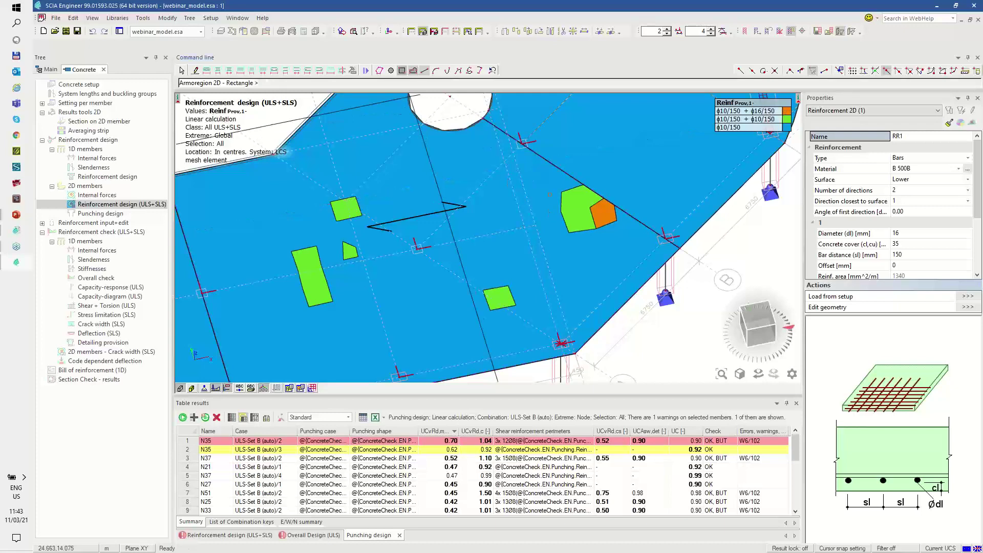
{"action": "left_click", "coordinate": [542, 183]}
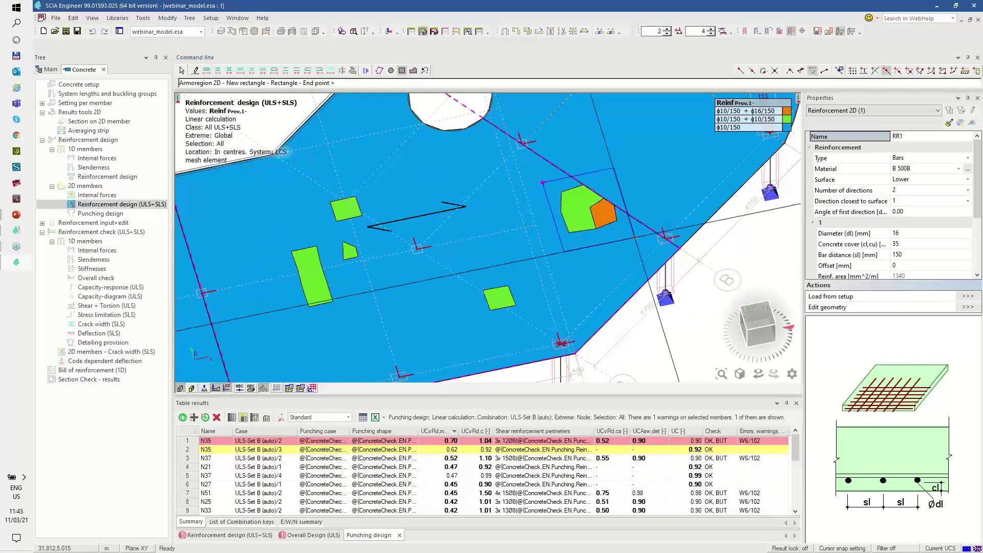
{"action": "left_click", "coordinate": [633, 235]}
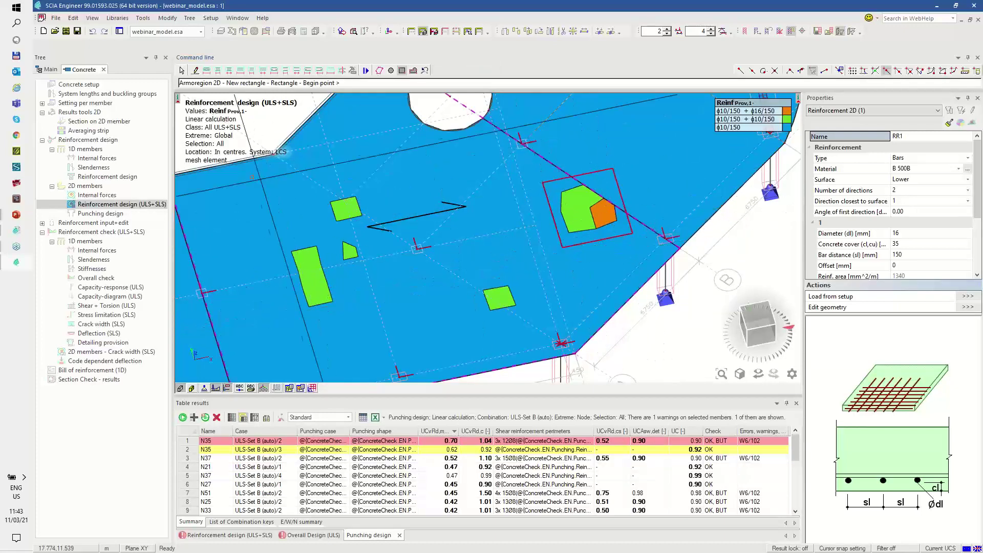
Draw two more rectangular reinforcement regions, one around the group of three green areas and one around the remaining small green area, and finish the input
{"action": "left_click", "coordinate": [260, 184]}
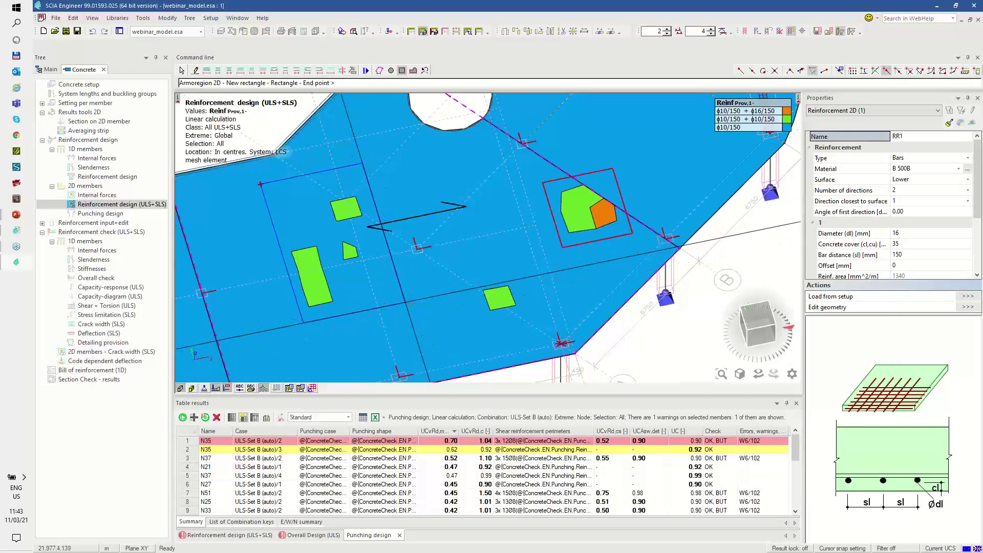
{"action": "left_click", "coordinate": [393, 296]}
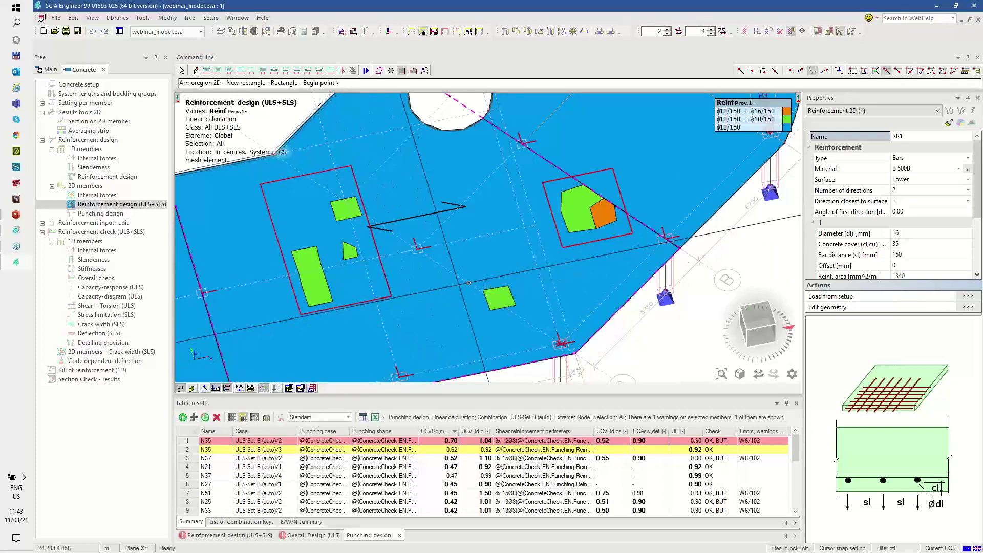
{"action": "left_click", "coordinate": [532, 314]}
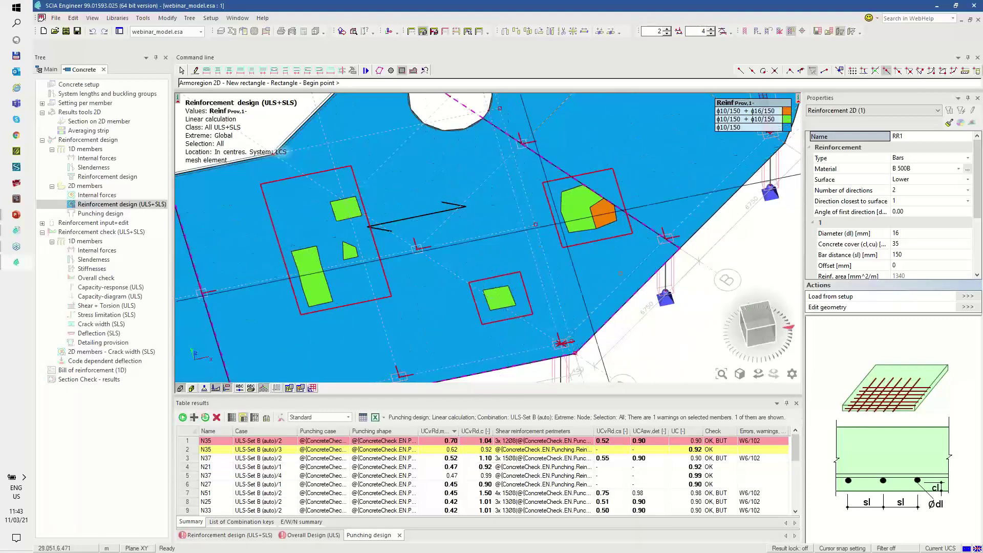
{"action": "key", "text": "Escape"}
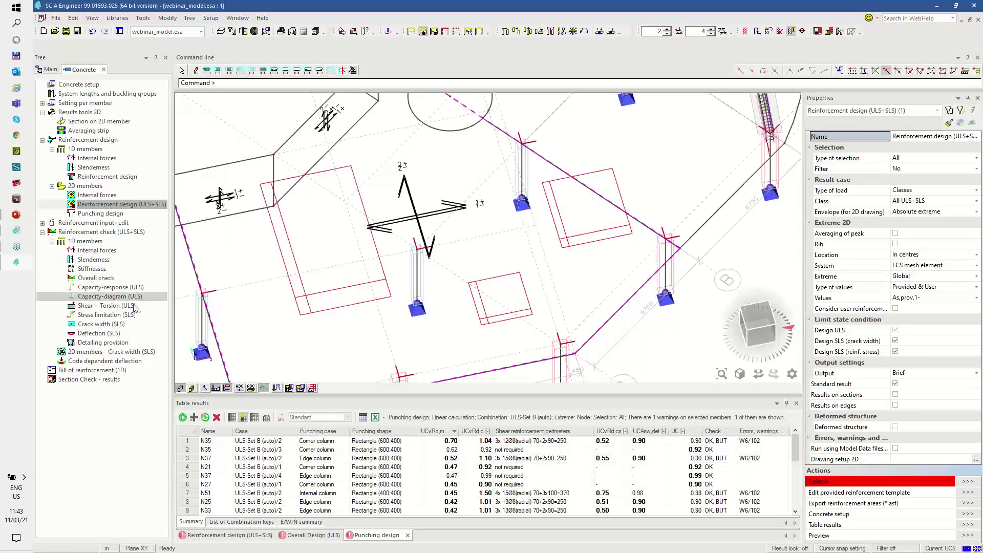
Restrict the reinforcement design results to the currently selected slab S2, enable consideration of user reinforcement, and refresh the results
{"action": "left_click", "coordinate": [903, 160]}
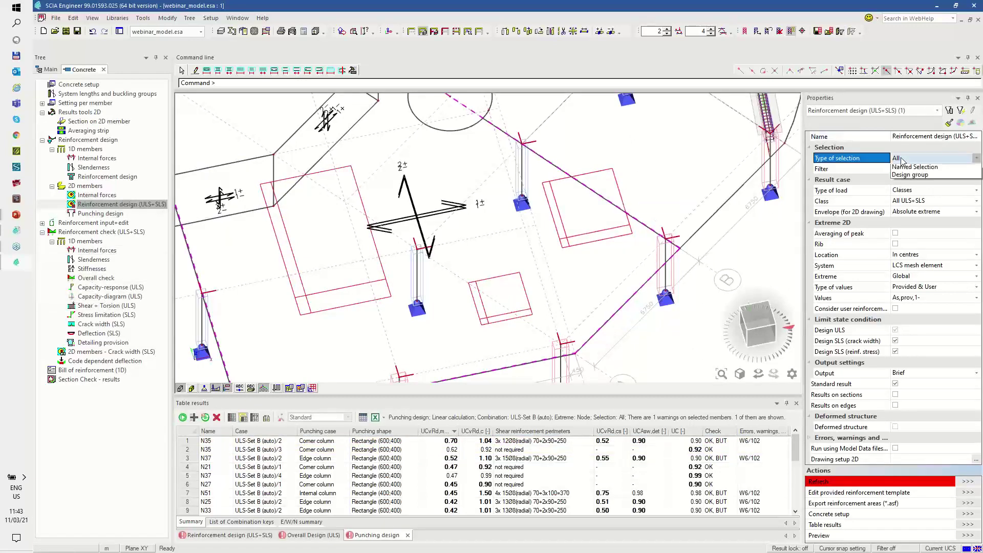
{"action": "left_click", "coordinate": [901, 174]}
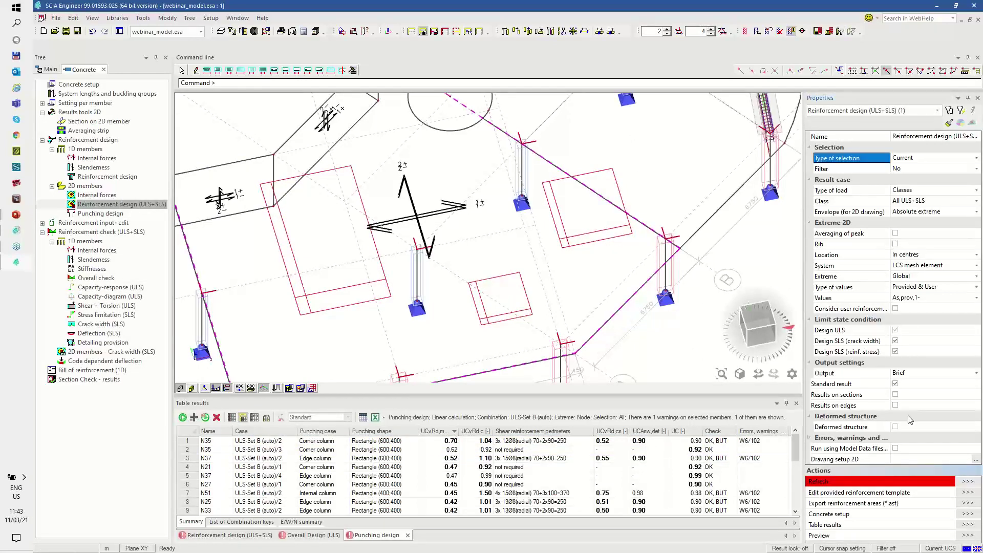
{"action": "left_click", "coordinate": [964, 483]}
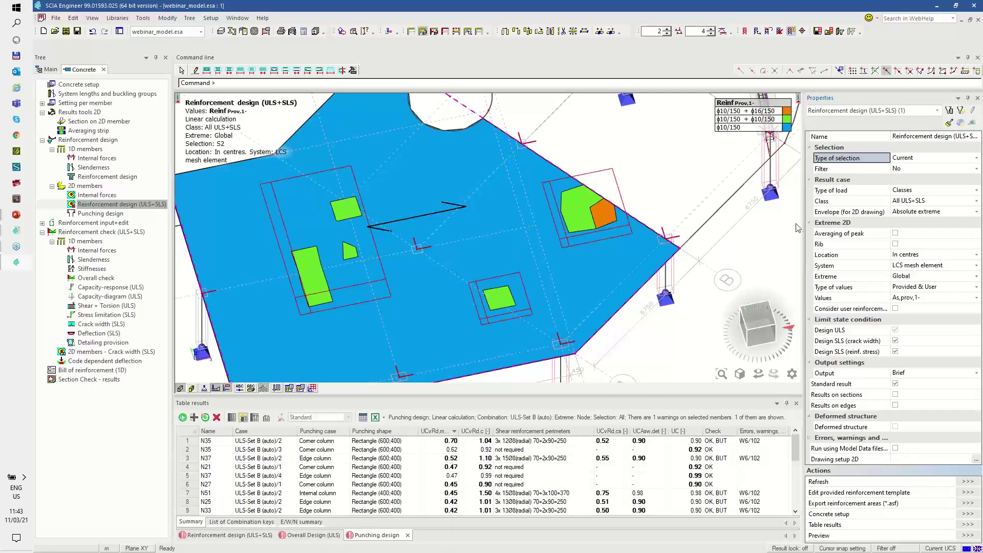
{"action": "left_click", "coordinate": [895, 309]}
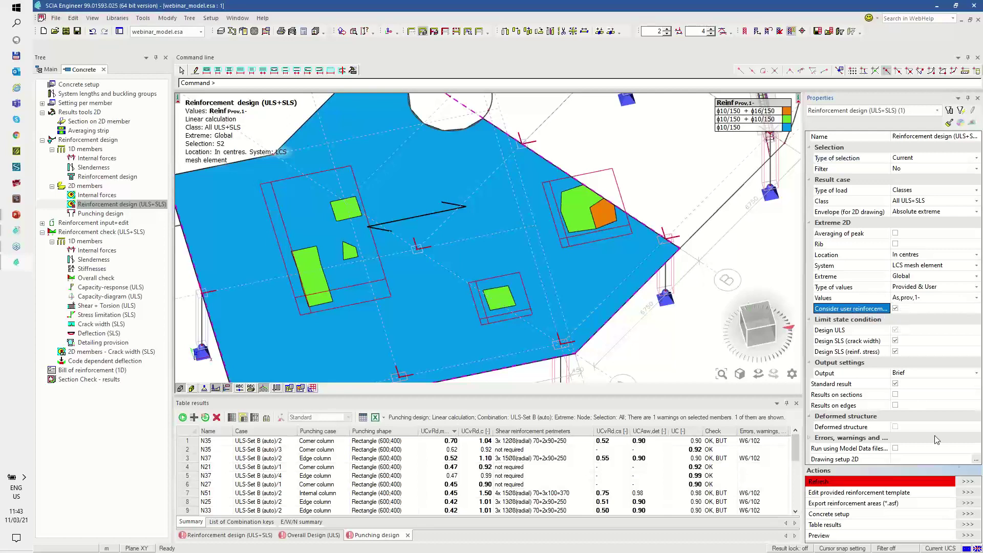
{"action": "left_click", "coordinate": [968, 482]}
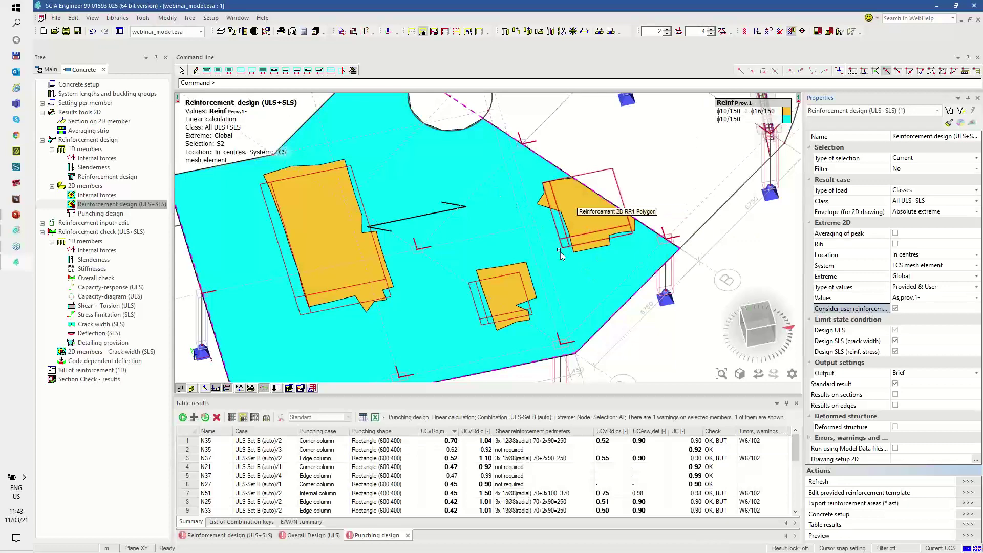
{"action": "scroll", "coordinate": [579, 228], "scroll_direction": "down", "scroll_amount": 3}
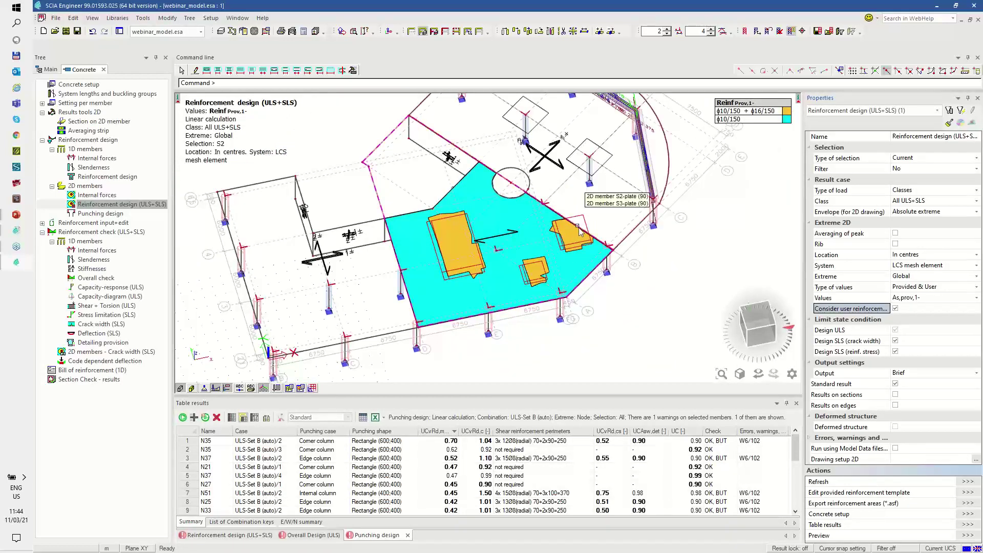
{"action": "scroll", "coordinate": [576, 229], "scroll_direction": "up", "scroll_amount": 2}
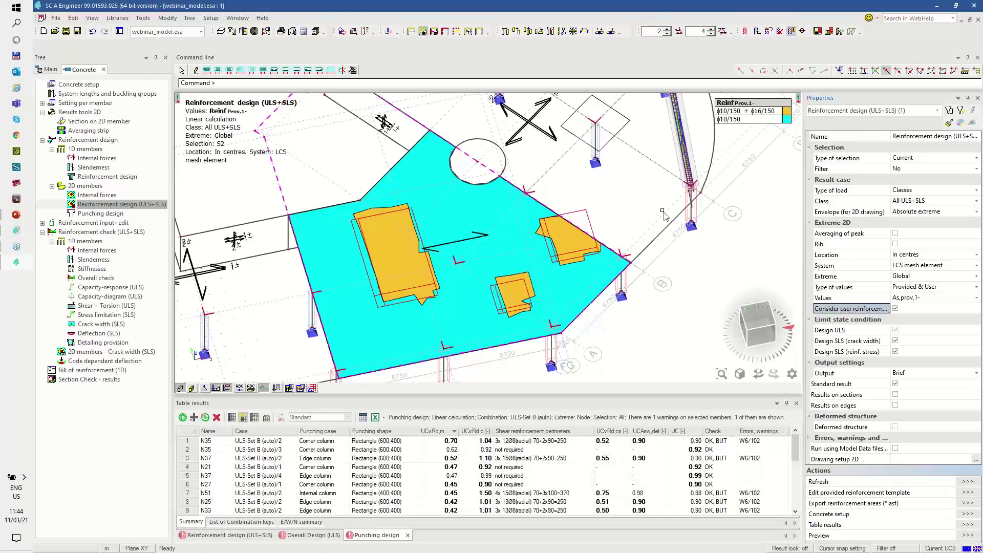
Switch to the PowerPoint presentation, review the concrete 2D and 1D design workflow slides, and return to SCIA Engineer
{"action": "key", "text": "alt+Tab"}
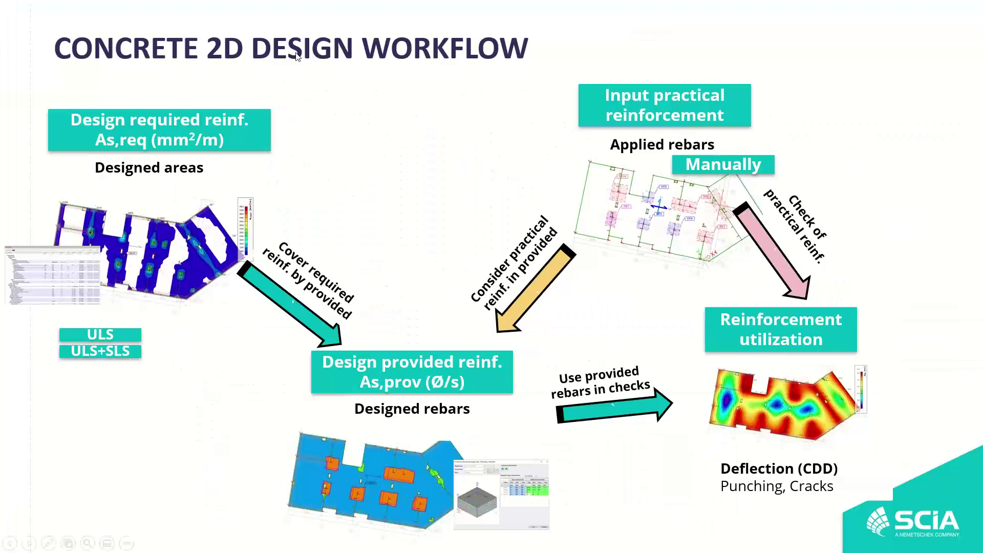
{"action": "key", "text": "Left"}
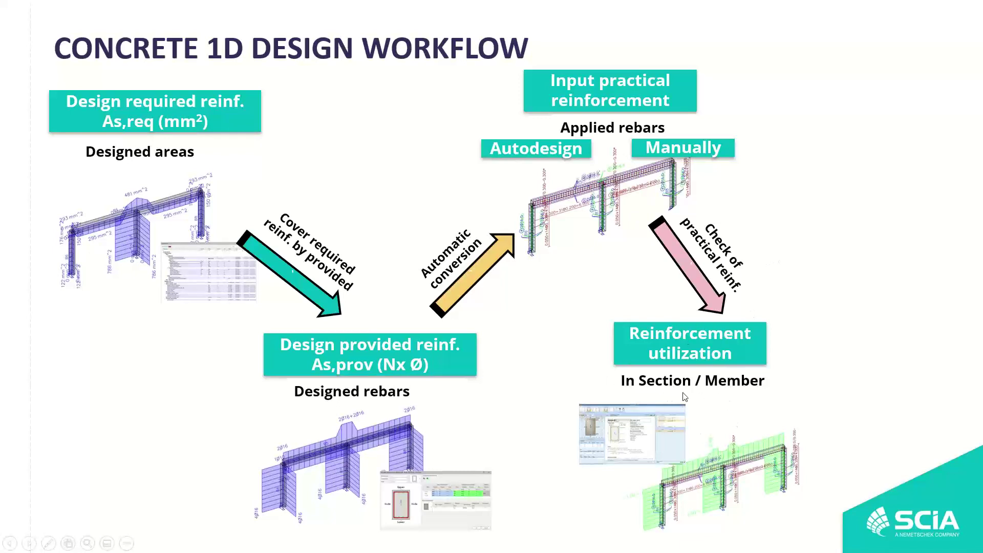
{"action": "key", "text": "Escape"}
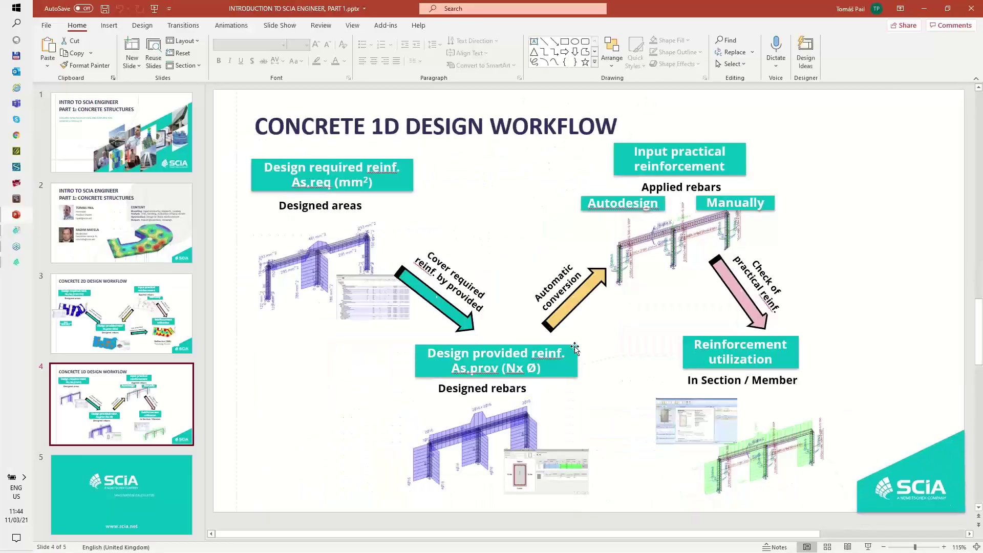
{"action": "left_click", "coordinate": [16, 263]}
Display the MEd internal forces from the 1D members' reinforcement check for all members
{"action": "right_click_drag", "start_coordinate": [573, 316], "coordinate": [589, 256], "text": "ctrl"}
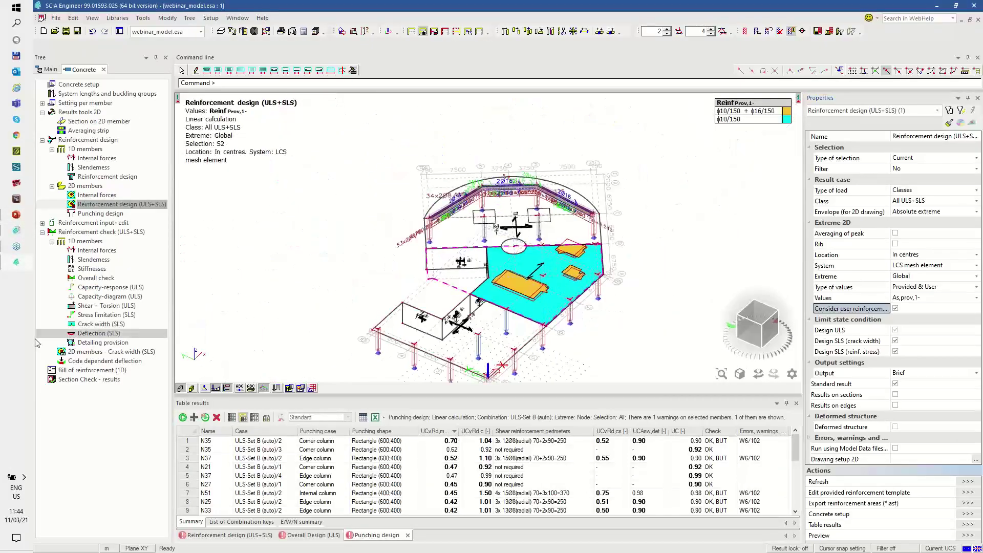
{"action": "left_click", "coordinate": [89, 379]}
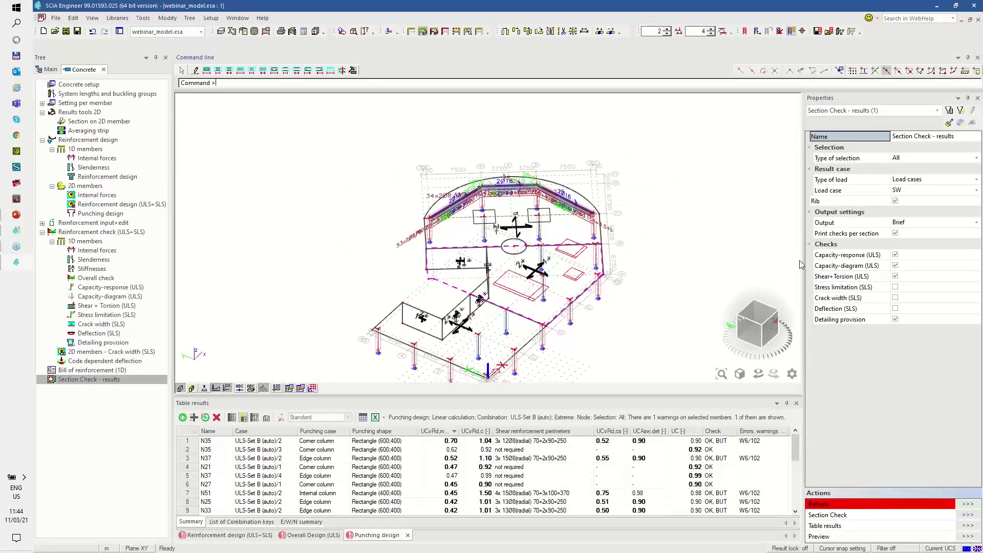
{"action": "scroll", "coordinate": [584, 205], "scroll_direction": "up", "scroll_amount": 3}
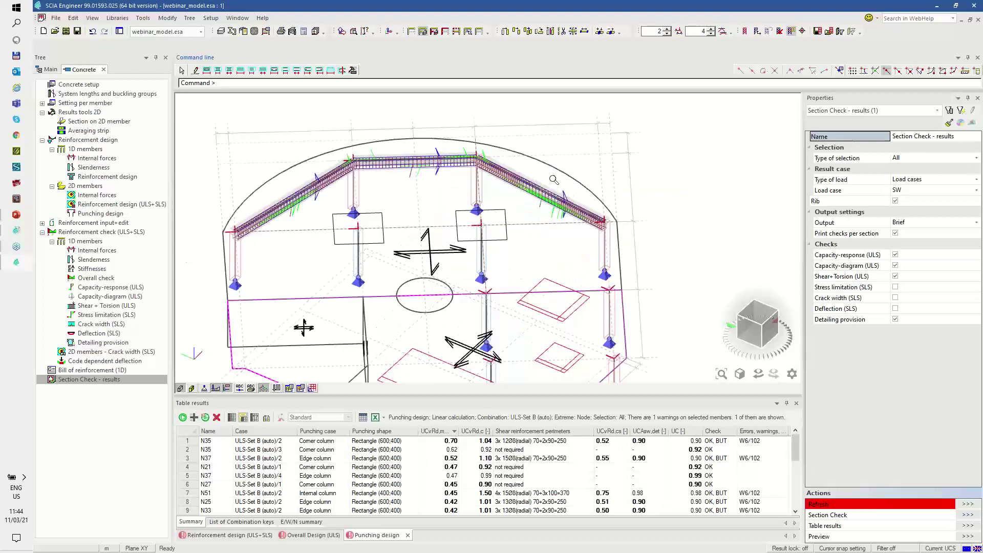
{"action": "scroll", "coordinate": [562, 203], "scroll_direction": "down", "scroll_amount": 1}
{"action": "left_click", "coordinate": [97, 250]}
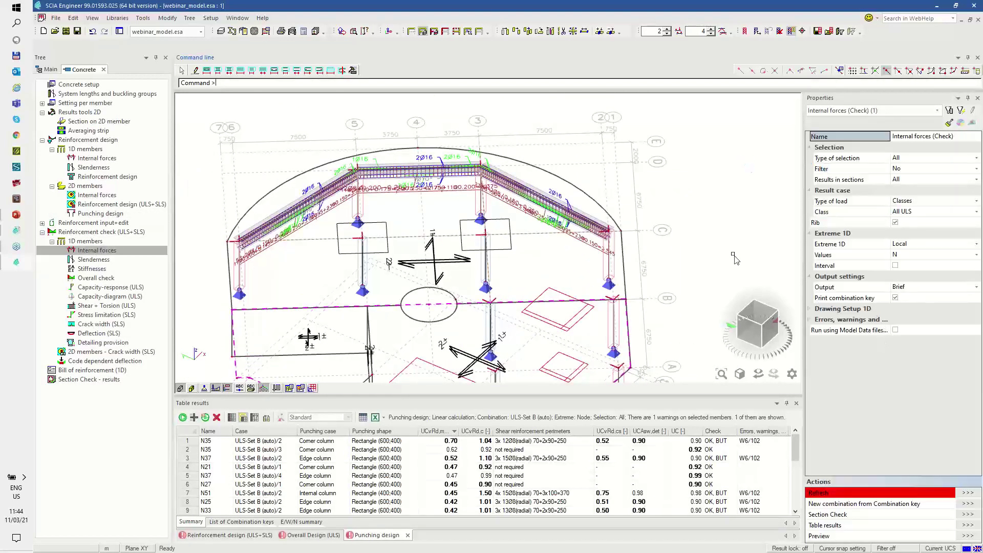
{"action": "left_click", "coordinate": [914, 255]}
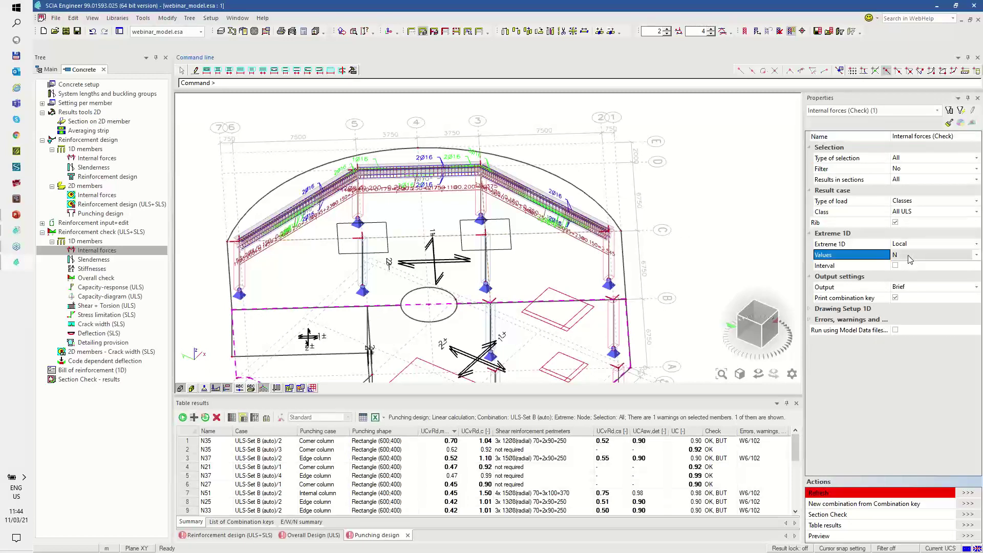
{"action": "left_click", "coordinate": [904, 296]}
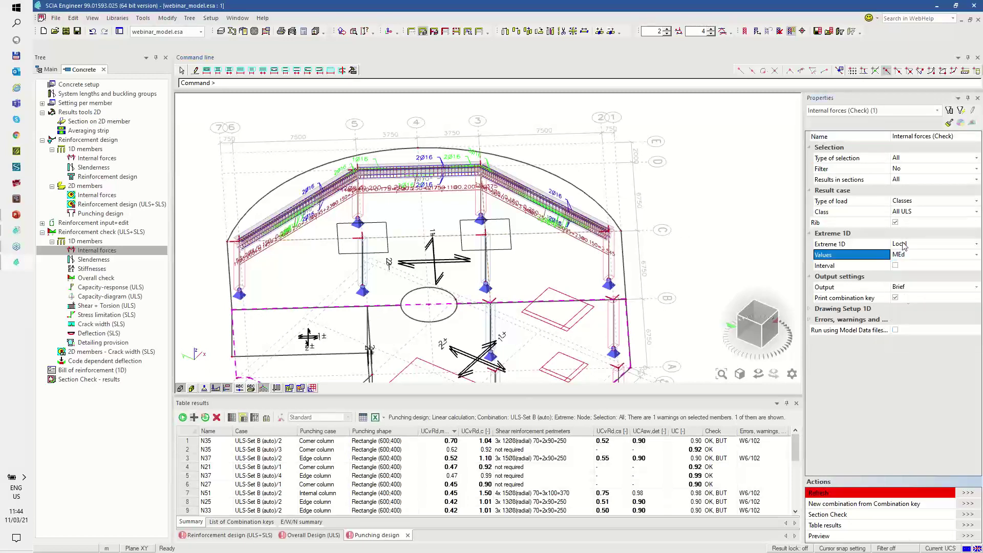
{"action": "left_click", "coordinate": [962, 493]}
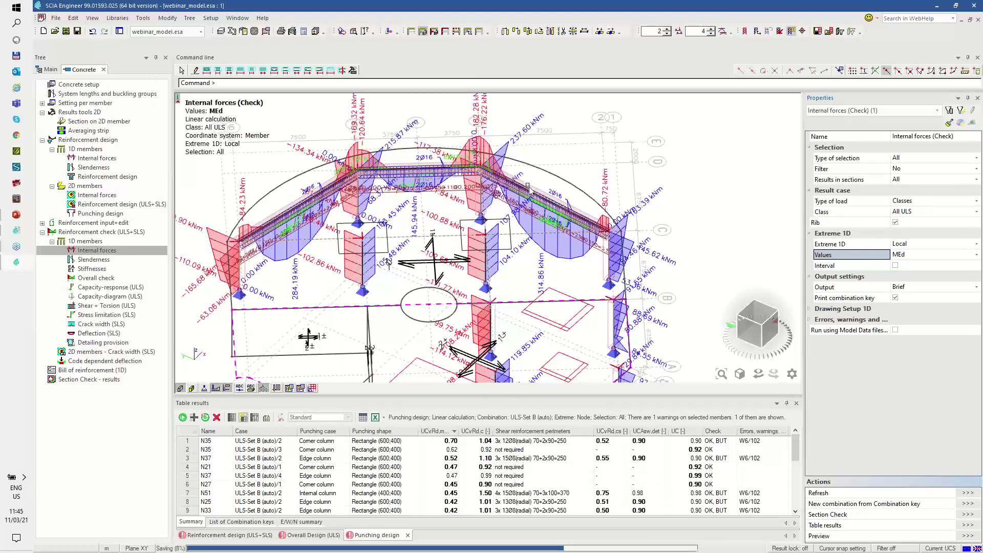
Limit the internal forces results to the current selection, select rib B20, and refresh its moment diagram
{"action": "left_click", "coordinate": [906, 158]}
{"action": "left_click", "coordinate": [902, 176]}
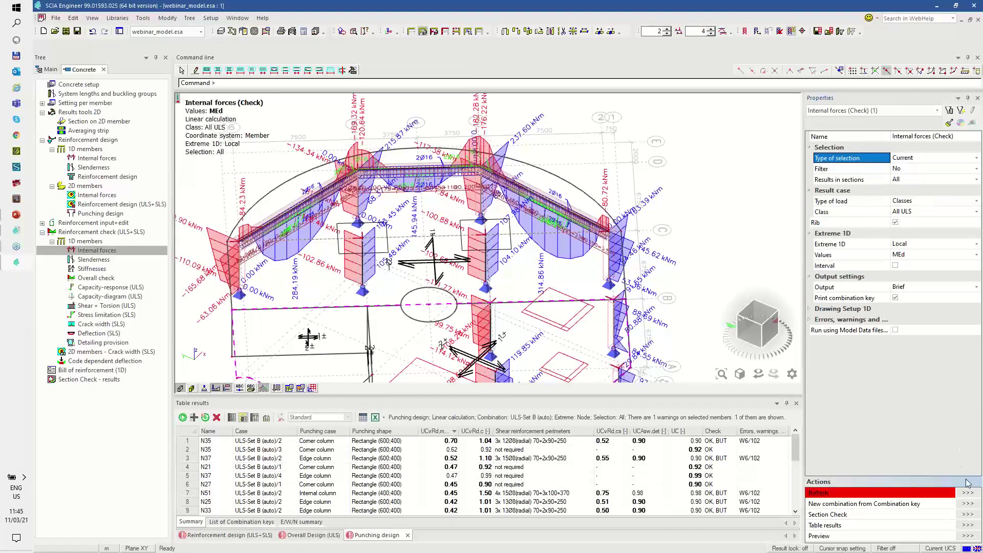
{"action": "left_click", "coordinate": [554, 321]}
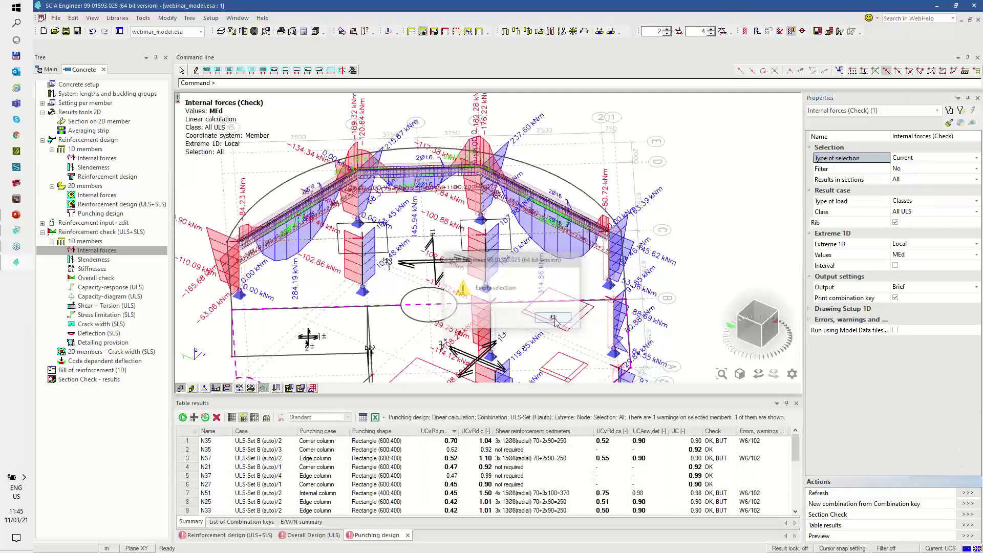
{"action": "left_click", "coordinate": [566, 206]}
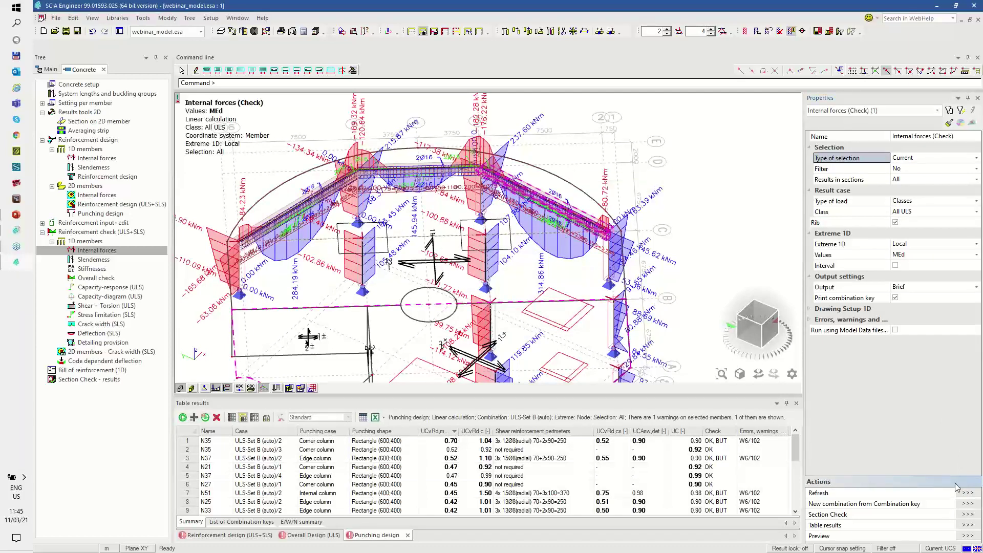
{"action": "left_click", "coordinate": [967, 492]}
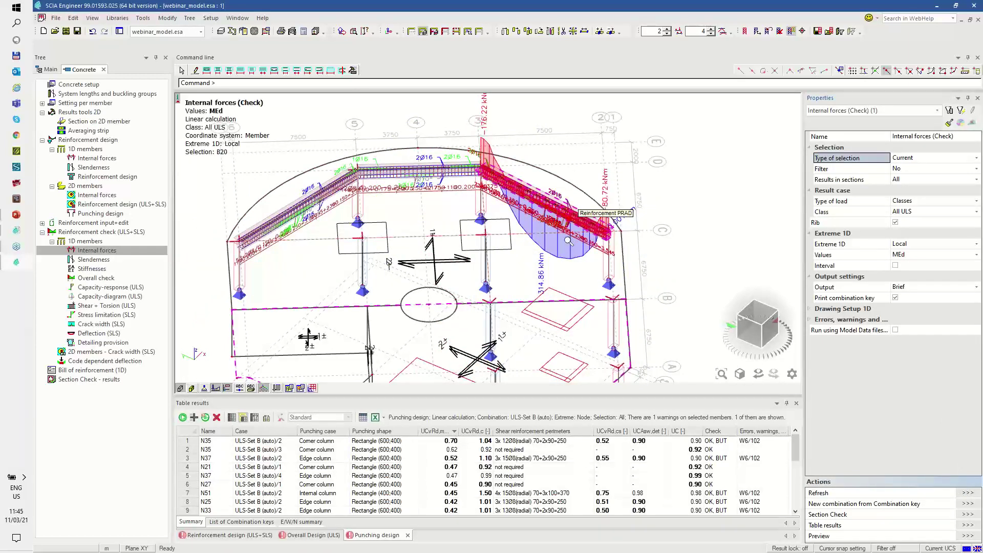
{"action": "scroll", "coordinate": [540, 271], "scroll_direction": "up", "scroll_amount": 3}
{"action": "scroll", "coordinate": [540, 272], "scroll_direction": "up", "scroll_amount": 2}
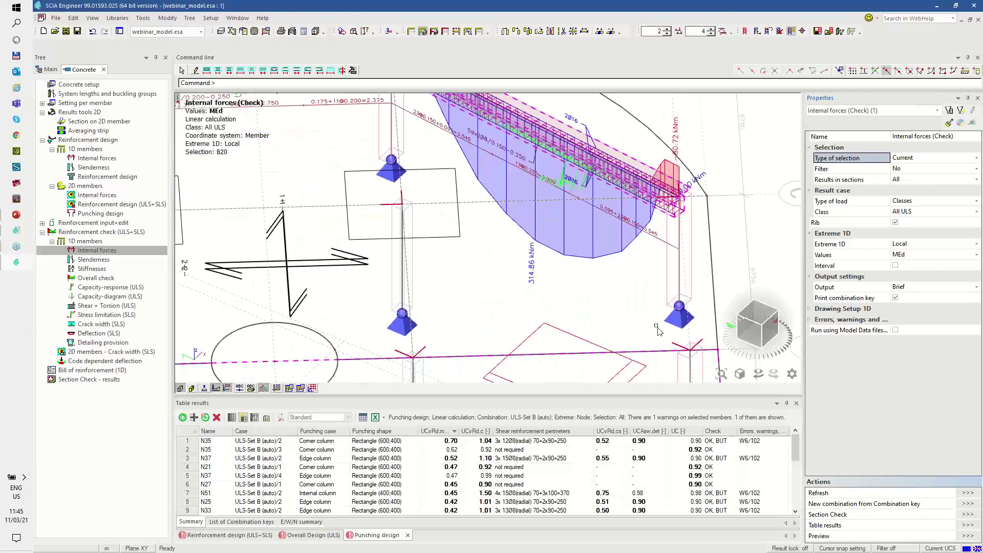
Run the Section Check tool on section 15 of rib B20
{"action": "left_click", "coordinate": [968, 514]}
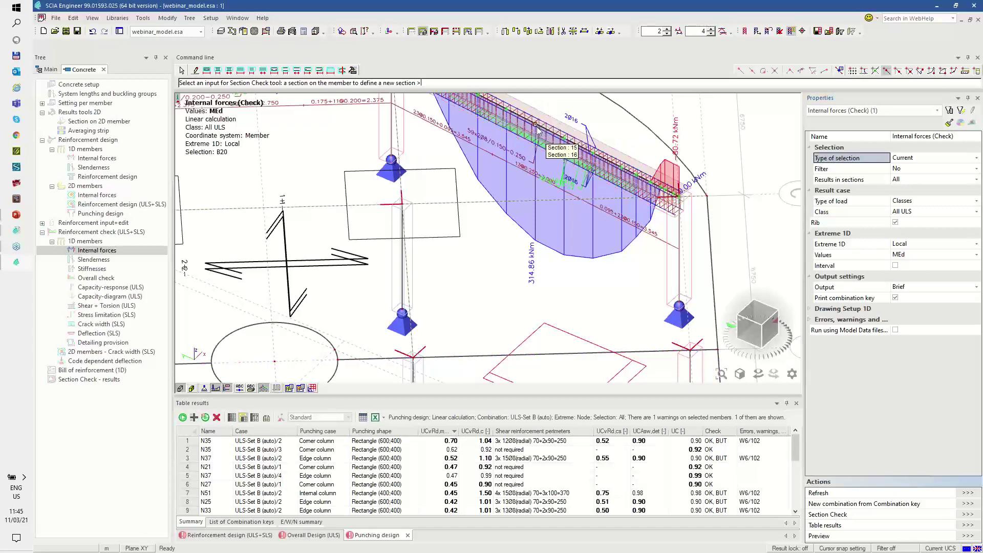
{"action": "left_click", "coordinate": [572, 150]}
{"action": "left_click", "coordinate": [571, 150]}
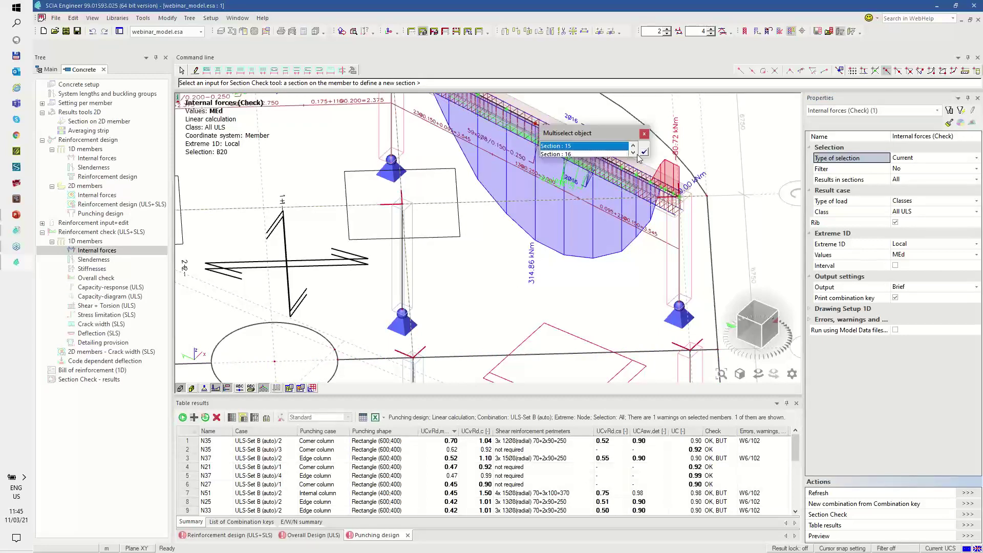
{"action": "left_click", "coordinate": [643, 151]}
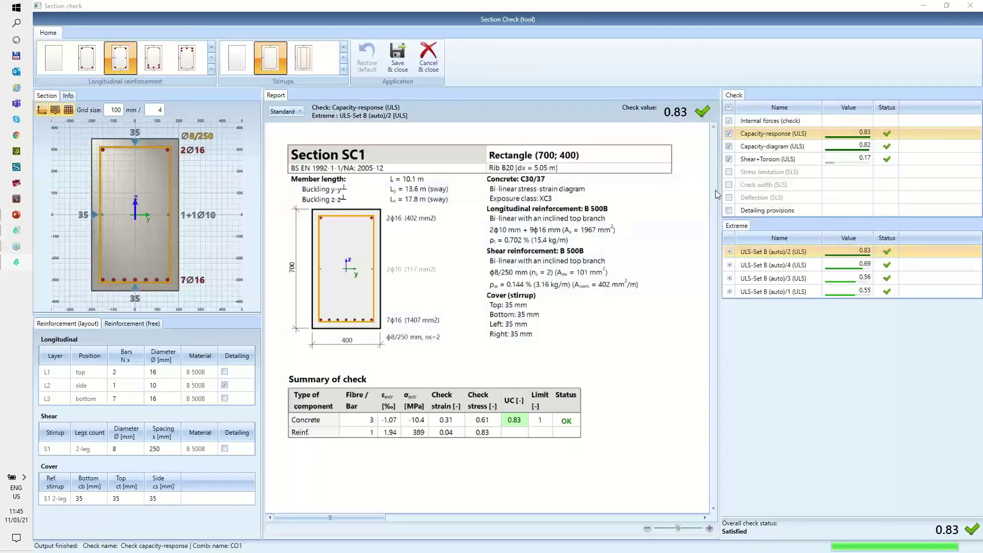
Examine the detailed Capacity-diagram (ULS) report for the rib section, from the forces down to the interaction diagrams
{"action": "left_click", "coordinate": [772, 149]}
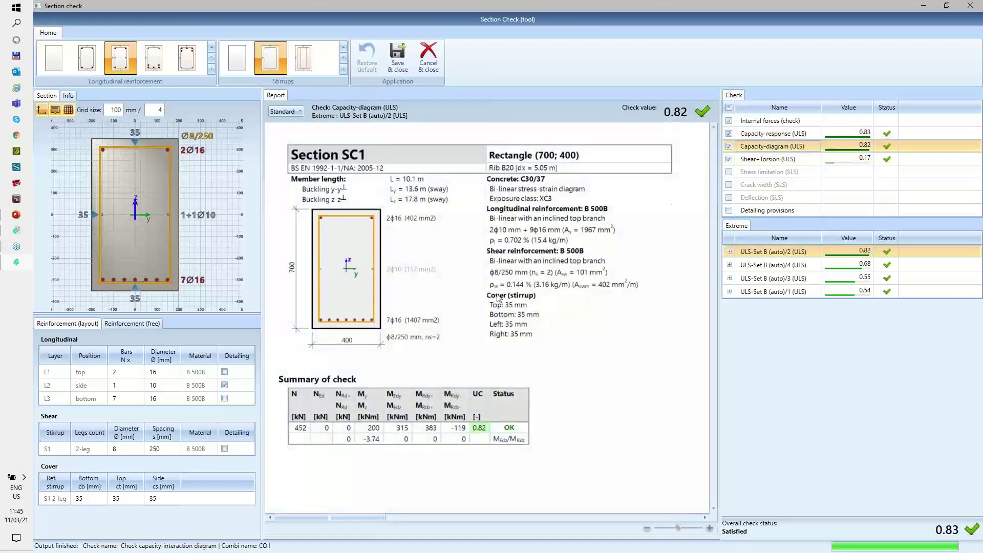
{"action": "left_click", "coordinate": [285, 111]}
{"action": "left_click", "coordinate": [282, 130]}
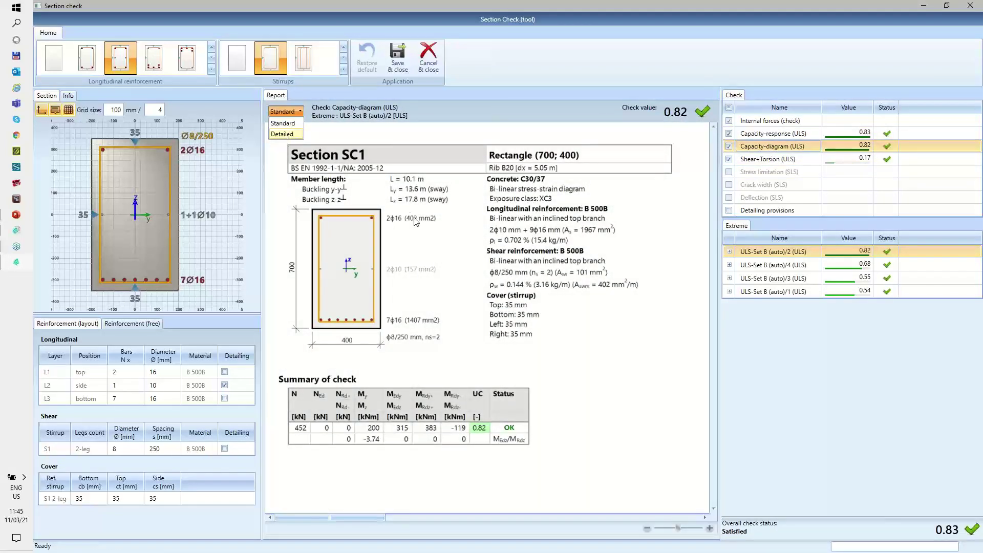
{"action": "scroll", "coordinate": [436, 226], "scroll_direction": "down", "scroll_amount": 15}
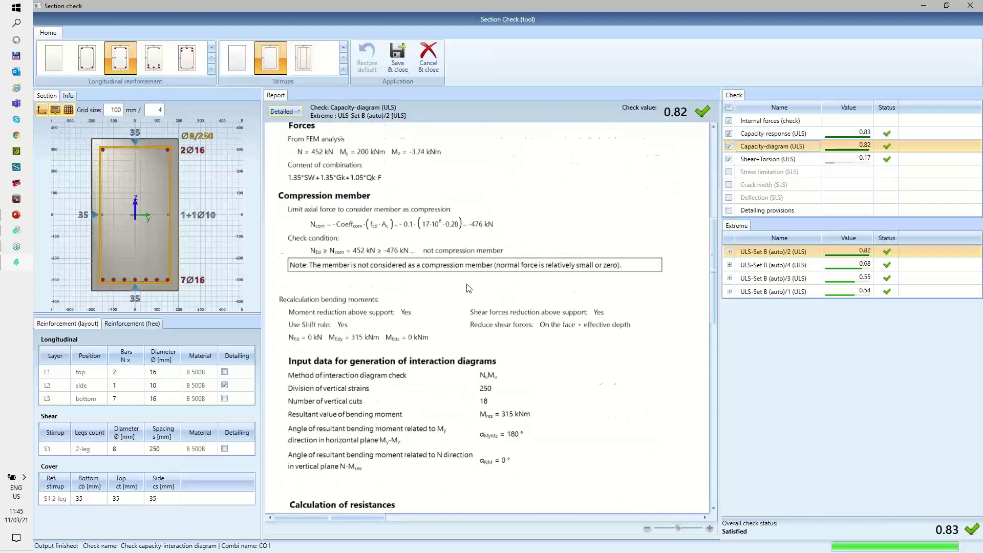
{"action": "scroll", "coordinate": [472, 308], "scroll_direction": "down", "scroll_amount": 3}
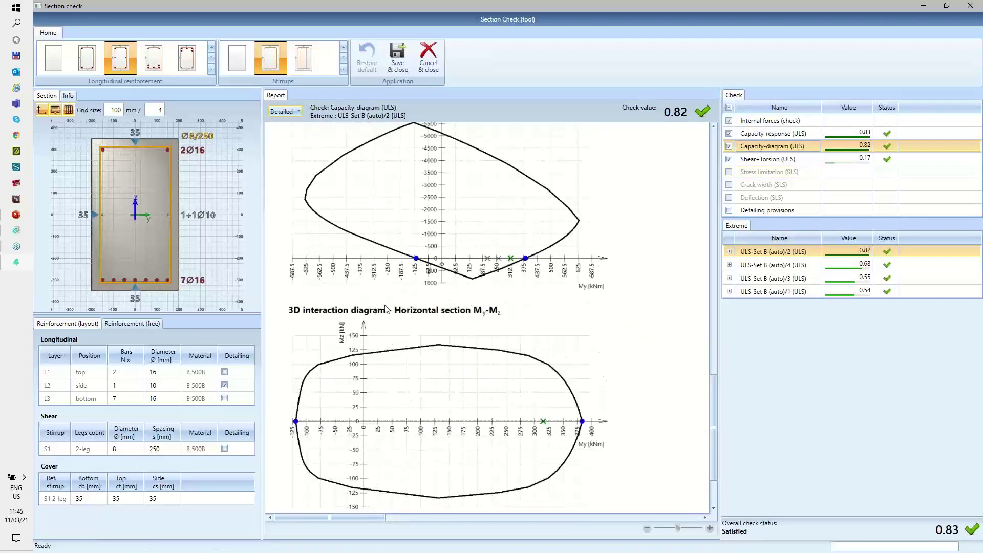
Try bottom reinforcement of 5 bars with 20 mm diameter in the section, and close the Section Check without saving
{"action": "double_click", "coordinate": [121, 401]}
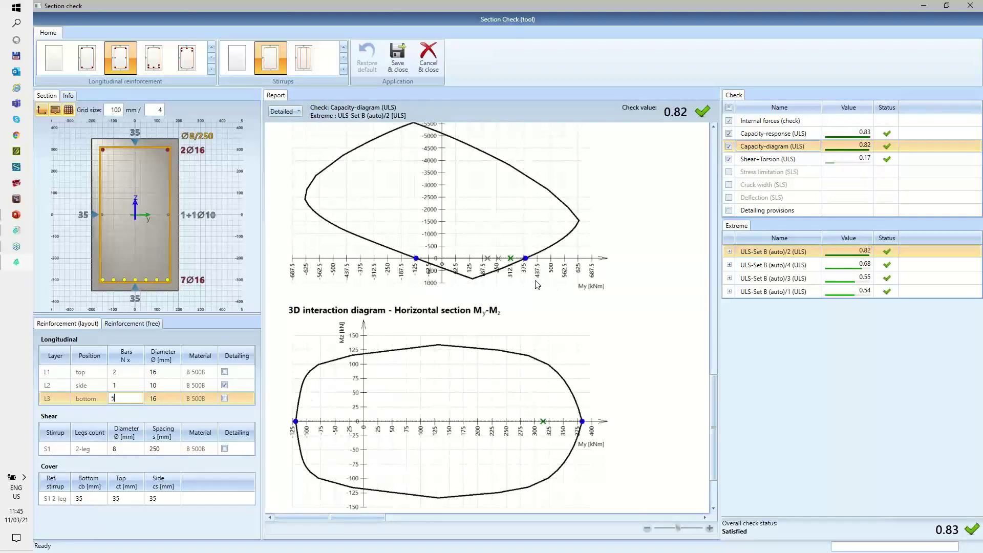
{"action": "key", "text": "Return"}
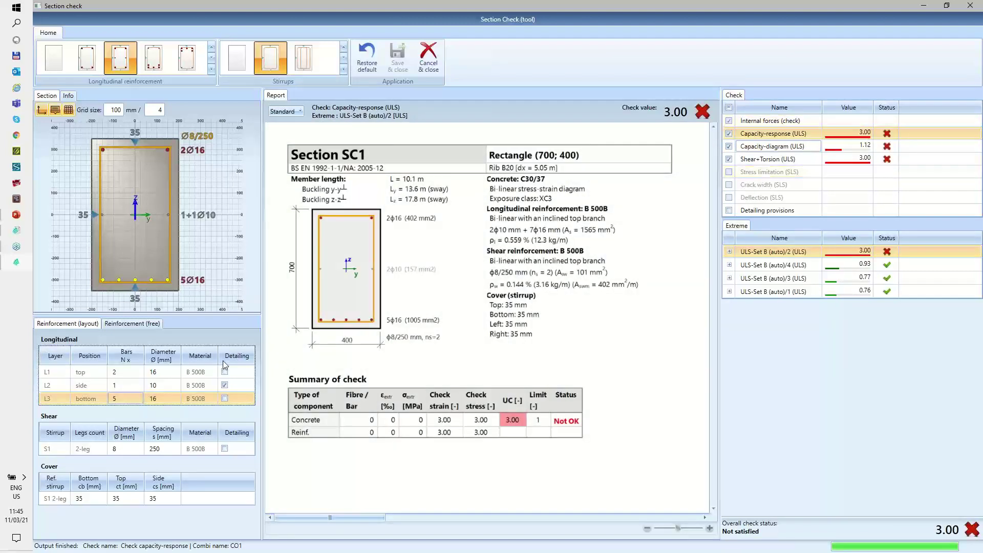
{"action": "double_click", "coordinate": [163, 400]}
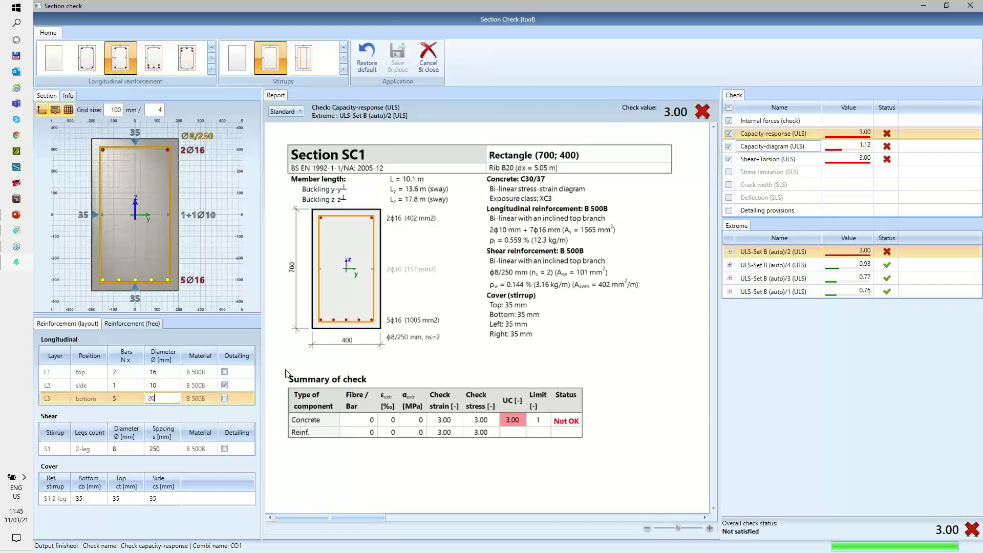
{"action": "key", "text": "Return"}
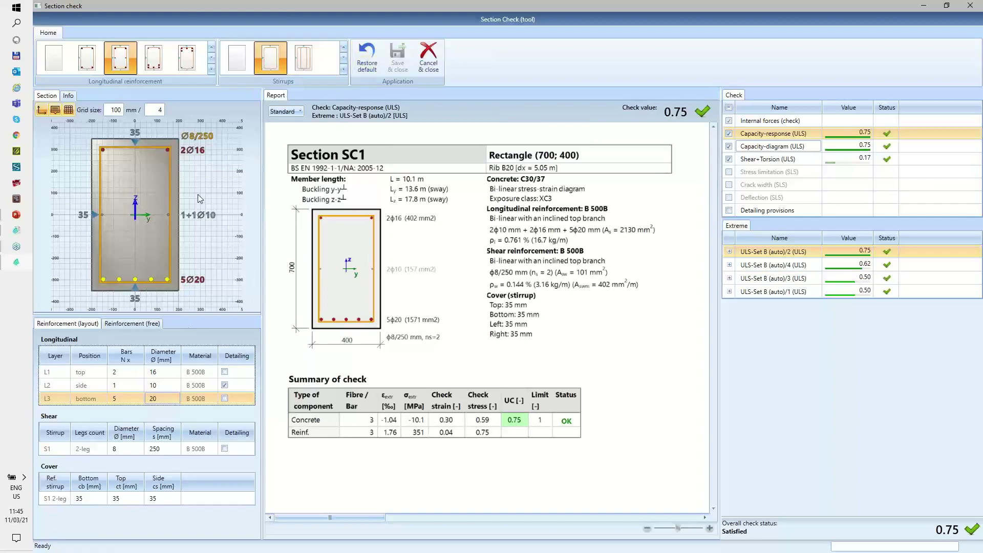
{"action": "left_click", "coordinate": [429, 57]}
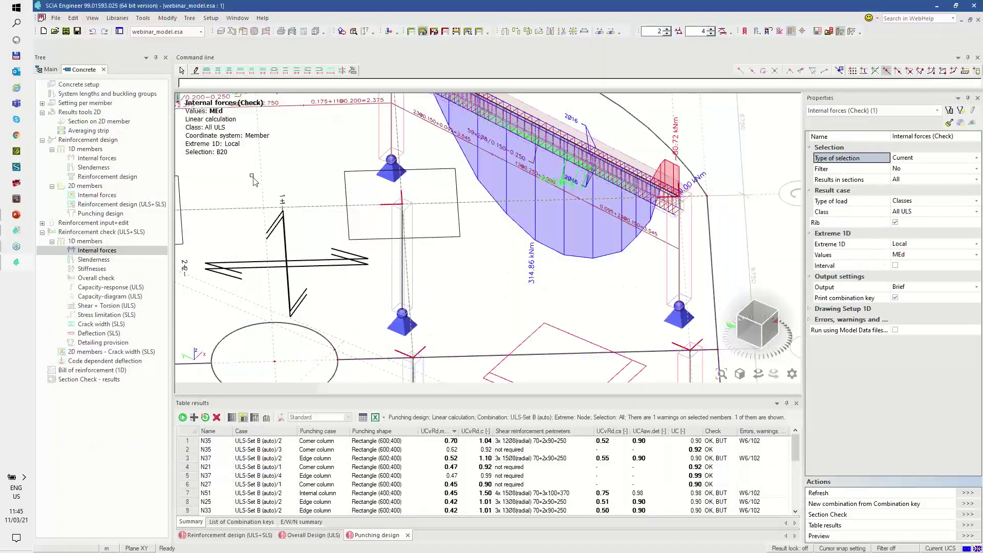